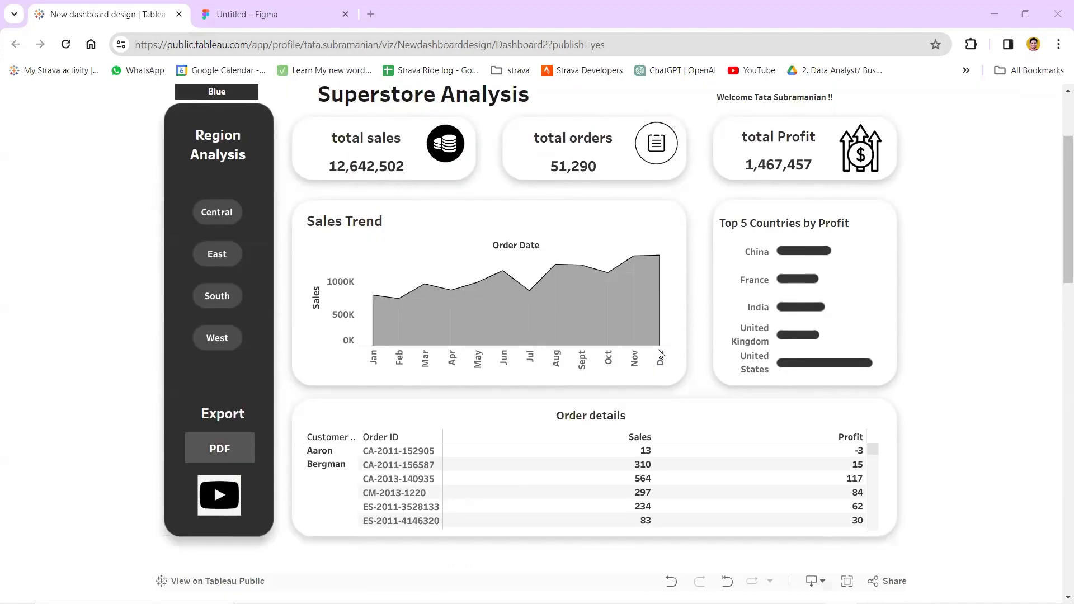
Try the Superstore Analysis dashboard's theme toggle by switching to the blue theme and back to black
{"action": "scroll", "coordinate": [311, 186], "scroll_direction": "up", "scroll_amount": 2}
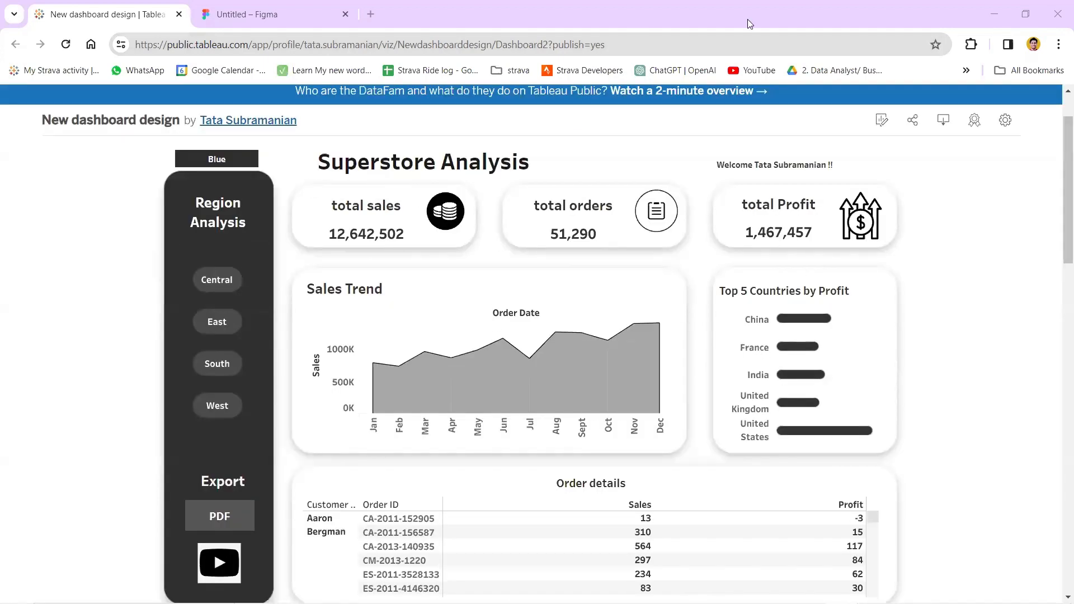
{"action": "left_click", "coordinate": [227, 160]}
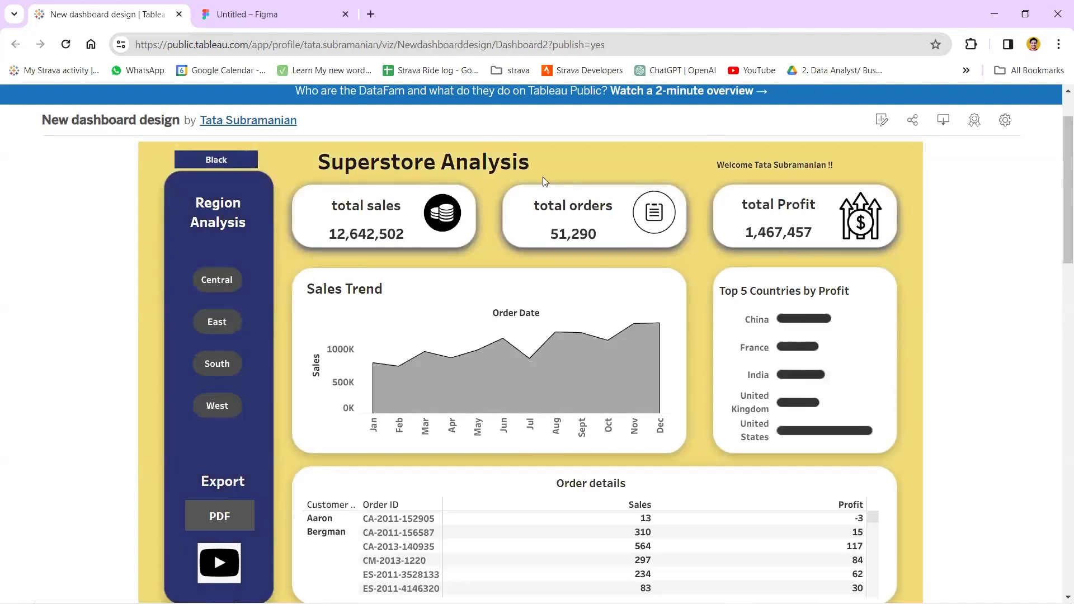
{"action": "left_click", "coordinate": [217, 161]}
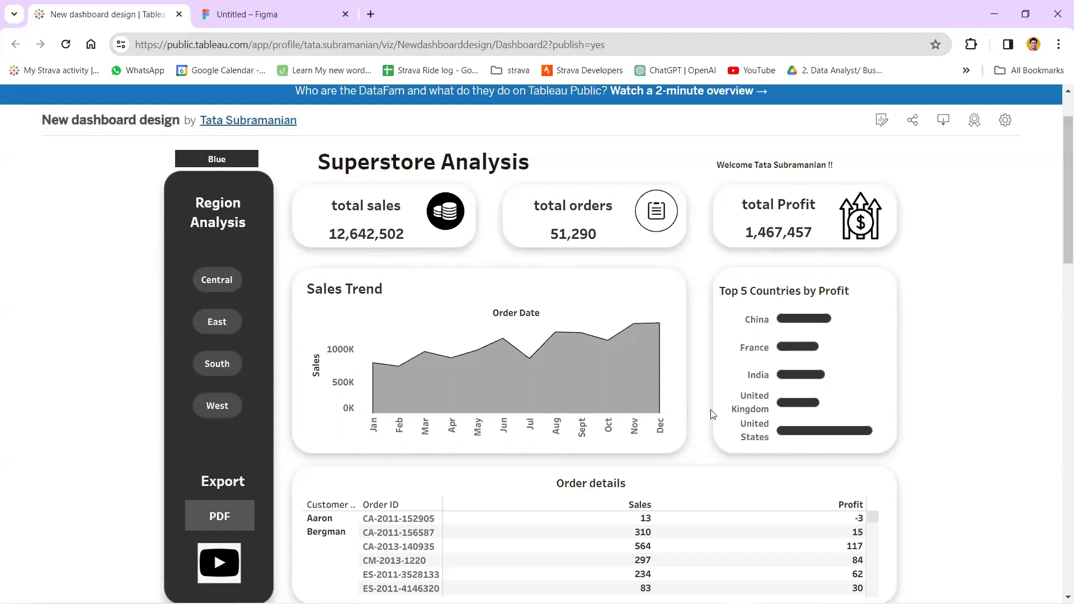
{"action": "scroll", "coordinate": [777, 400], "scroll_direction": "down", "scroll_amount": 1}
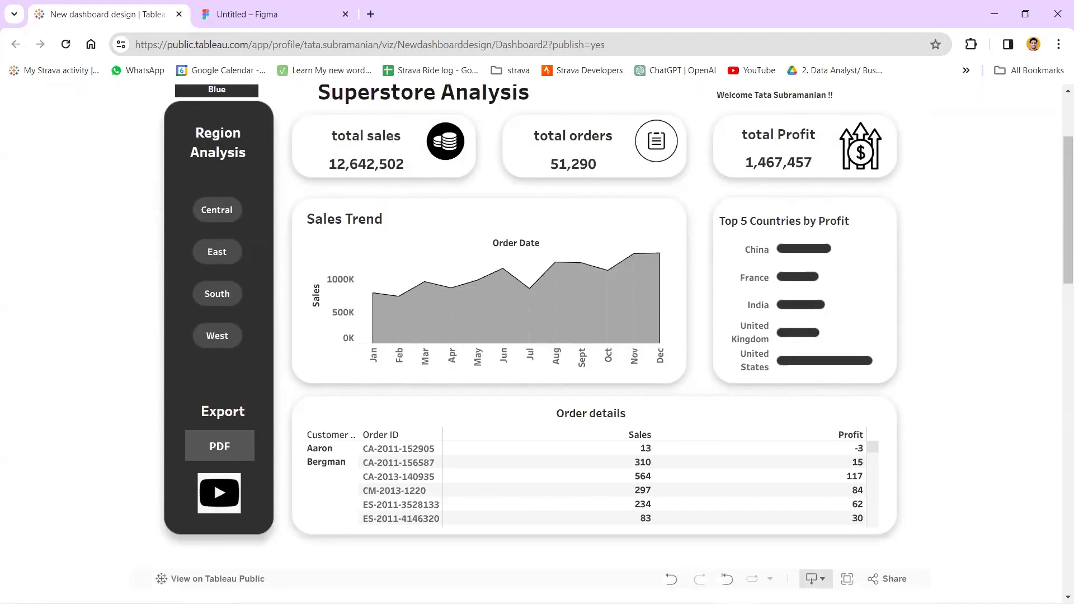
Try the Central, East and South region filters with the dashboard in full-screen view, and clear the region filter
{"action": "left_click", "coordinate": [847, 578]}
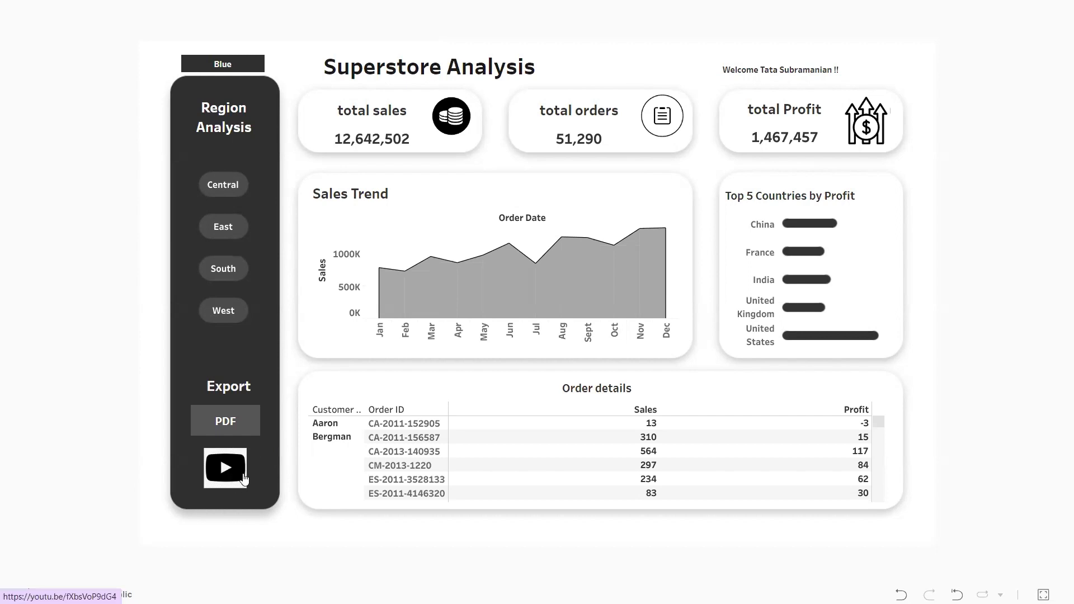
{"action": "left_click", "coordinate": [227, 186]}
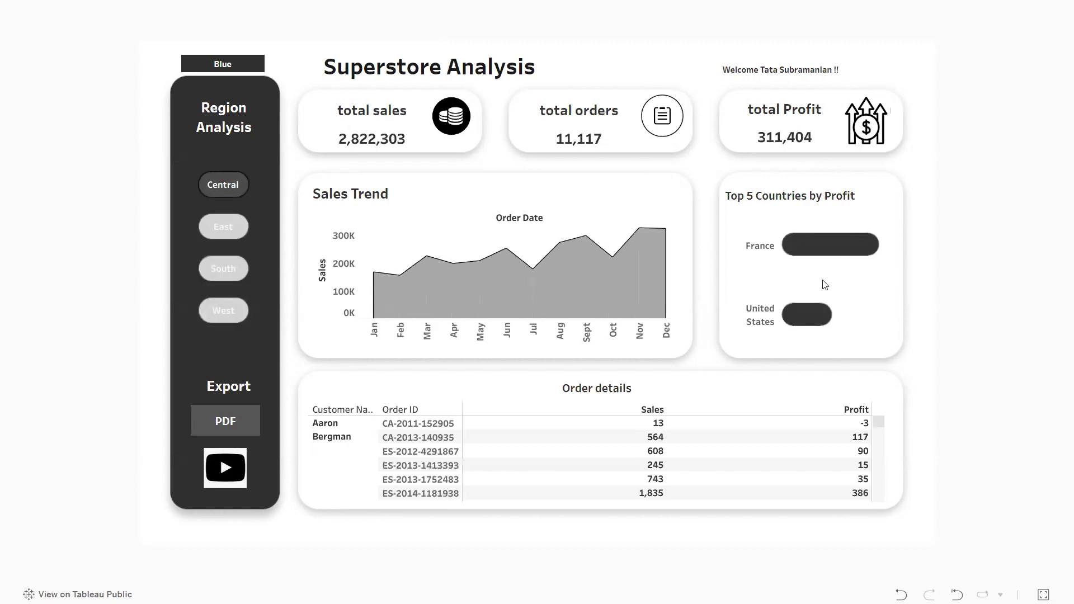
{"action": "left_click", "coordinate": [224, 229]}
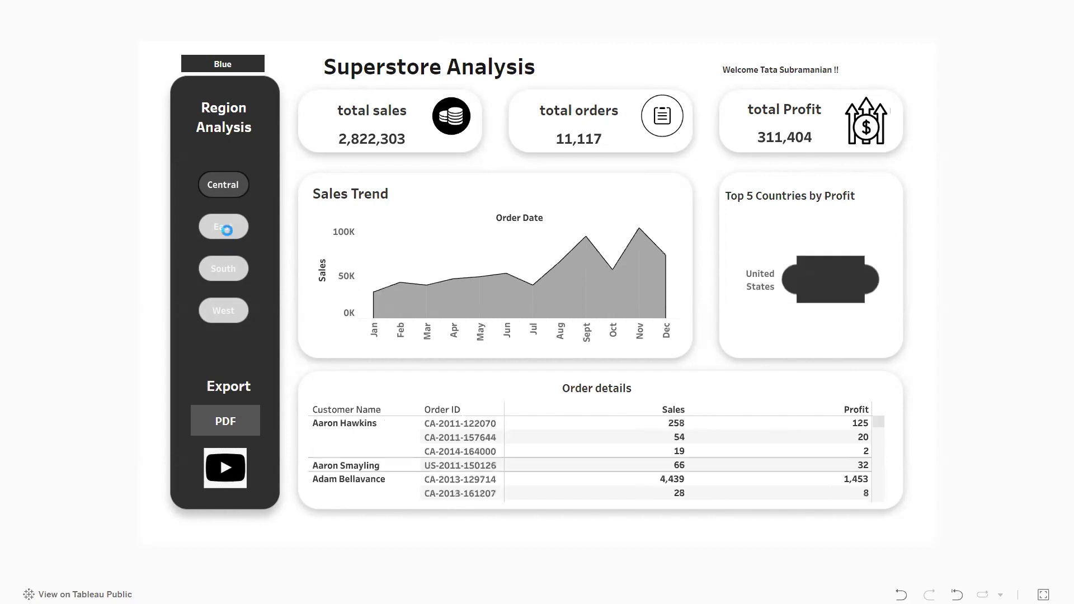
{"action": "left_click", "coordinate": [229, 272]}
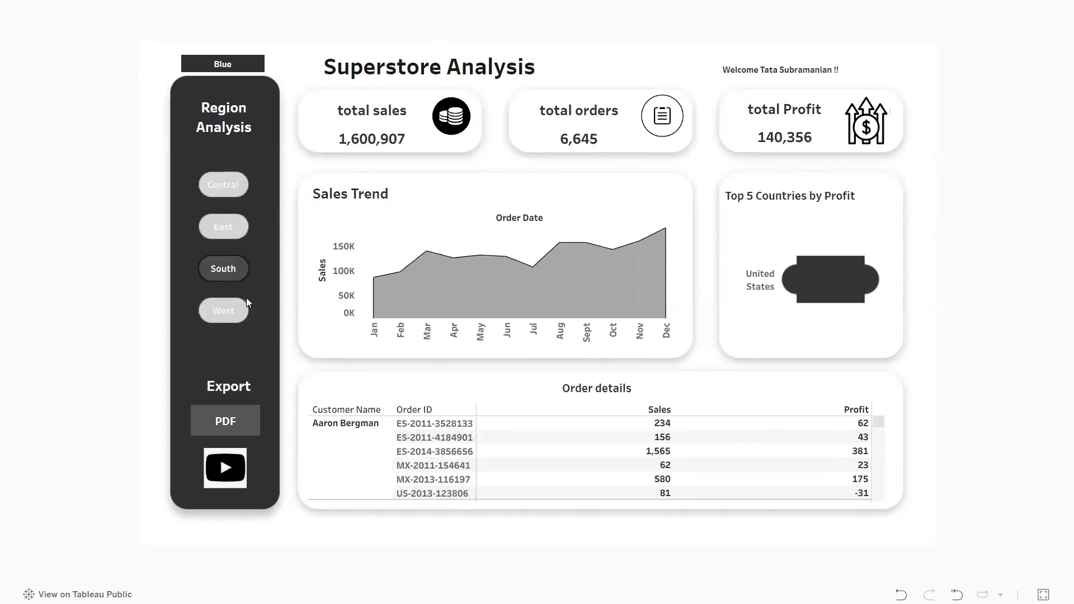
{"action": "key", "text": "Escape"}
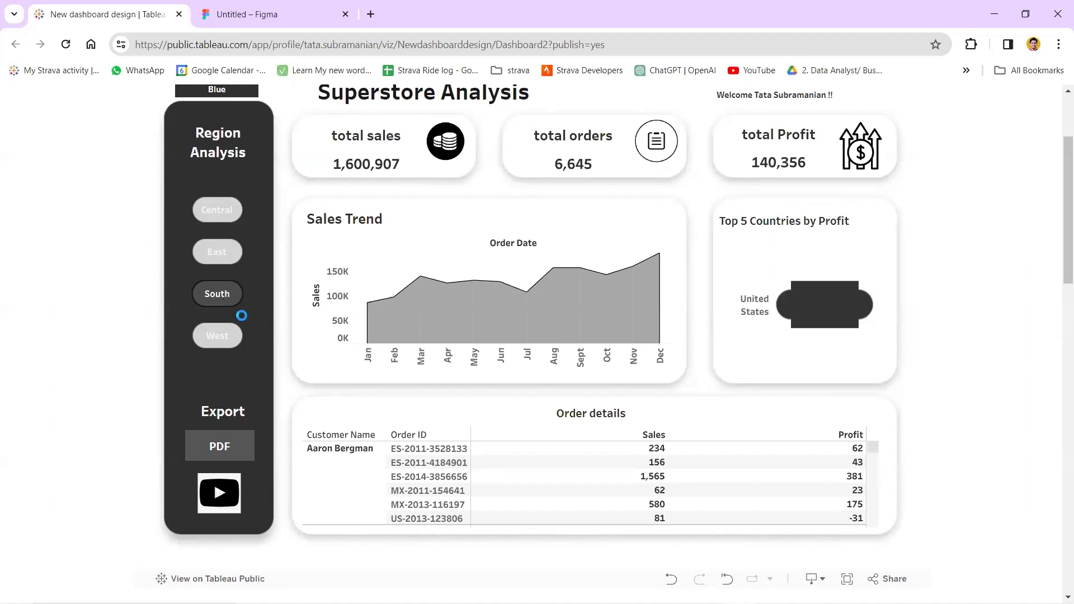
{"action": "left_click", "coordinate": [237, 300]}
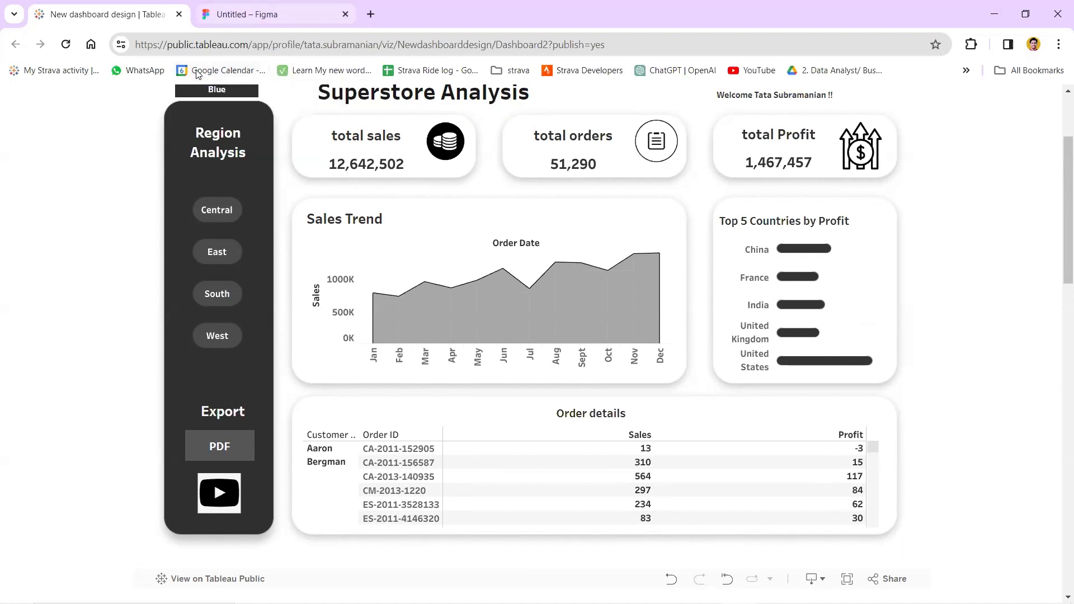
Switch to Figma and open the Dashboard wireframe file from the team project
{"action": "key", "text": "ctrl+Tab"}
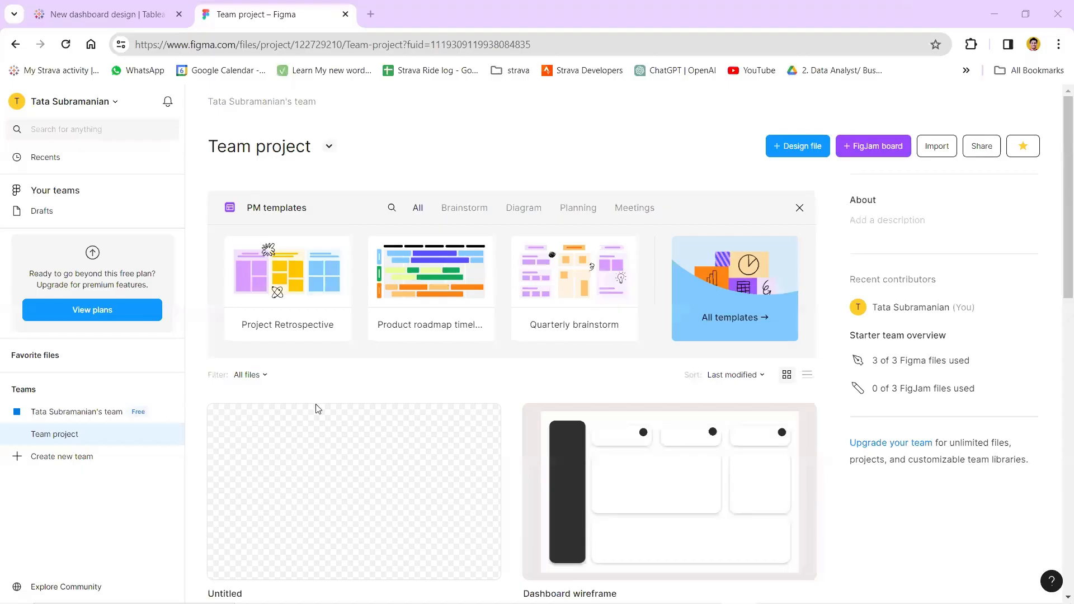
{"action": "scroll", "coordinate": [401, 494], "scroll_direction": "down", "scroll_amount": 3}
{"action": "double_click", "coordinate": [709, 356]}
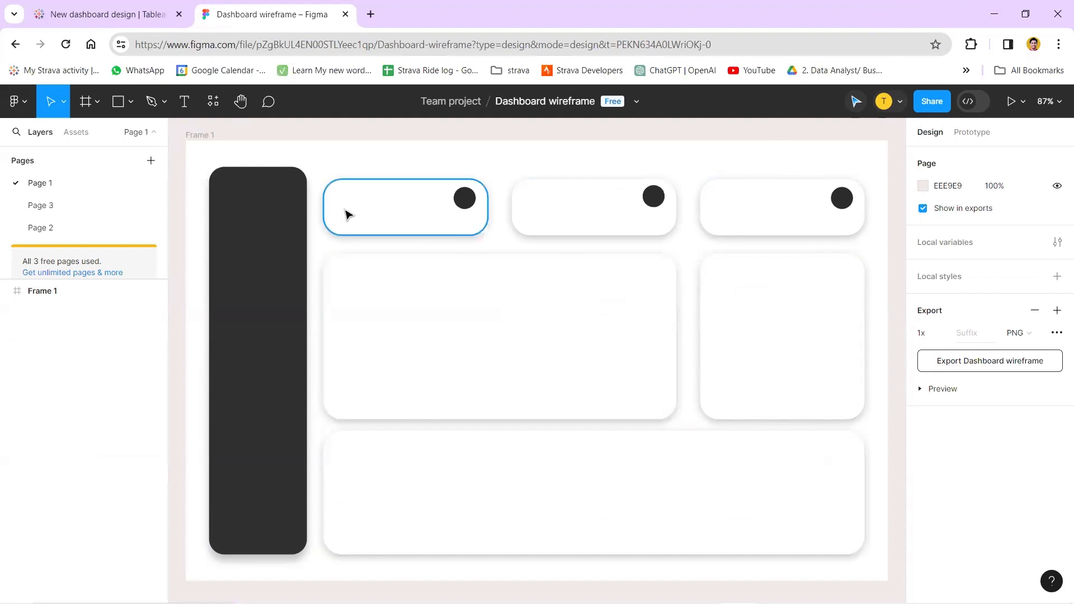
Examine the wireframe's sidebar, three KPI cards and larger chart and table containers by selecting them one by one
{"action": "left_click", "coordinate": [386, 215]}
{"action": "left_click", "coordinate": [626, 217]}
{"action": "left_click", "coordinate": [751, 218]}
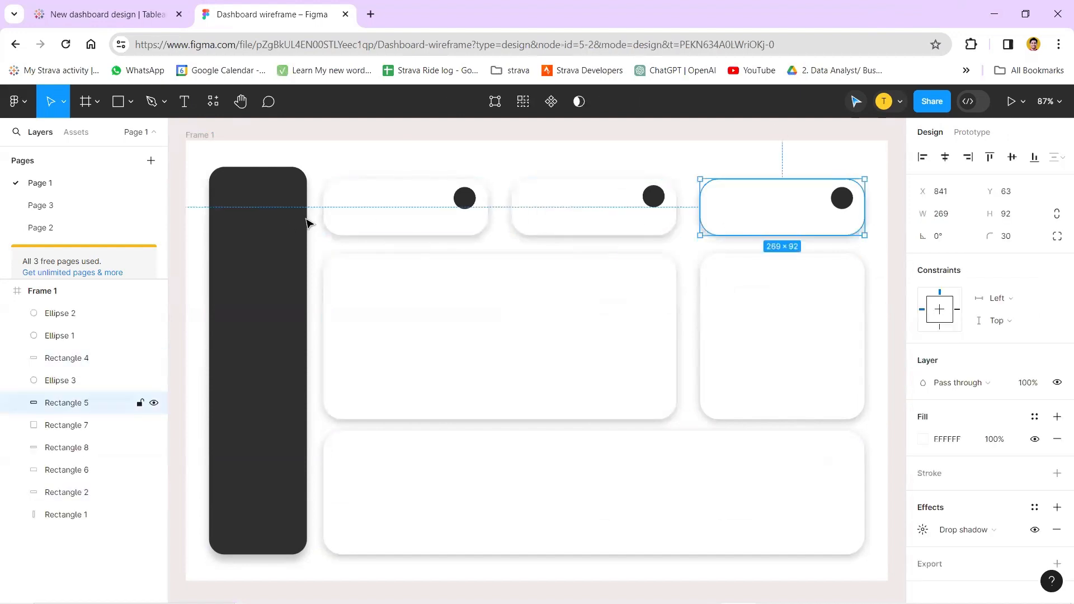
{"action": "left_click", "coordinate": [240, 220]}
{"action": "left_click", "coordinate": [573, 395]}
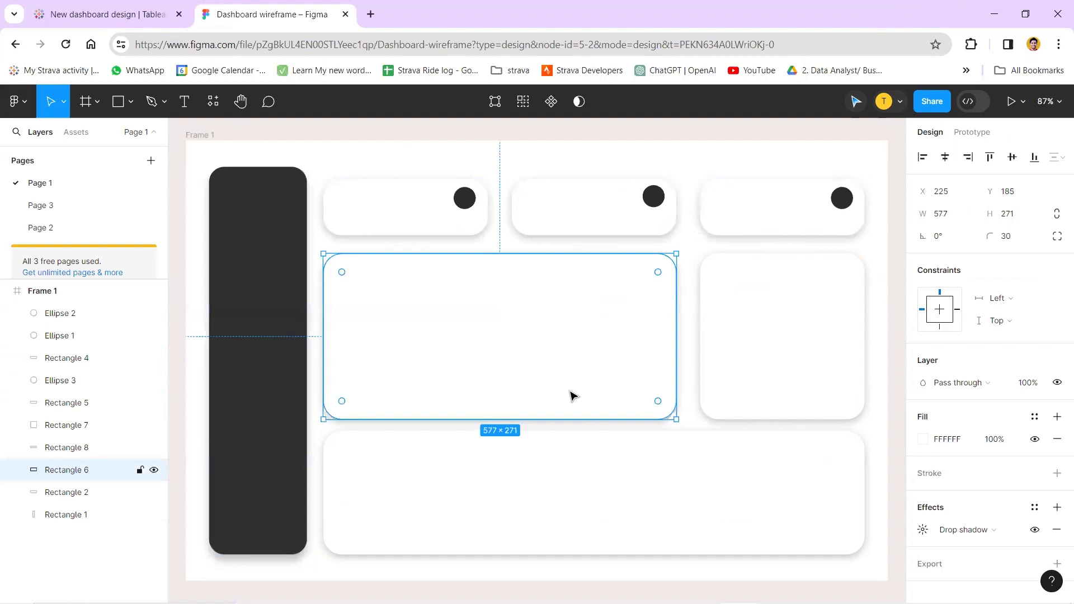
{"action": "left_click", "coordinate": [786, 352]}
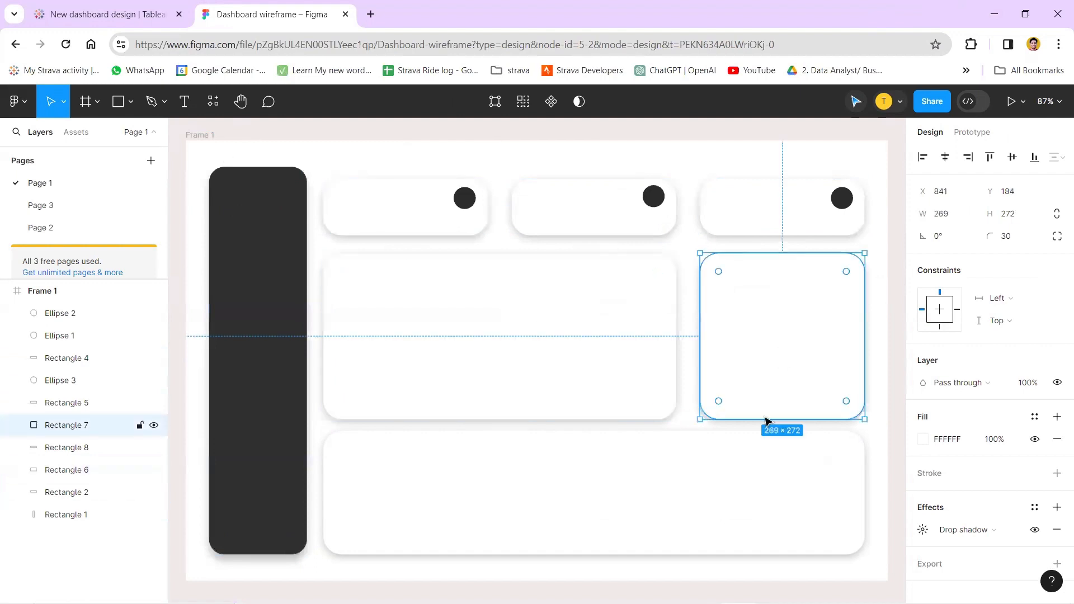
{"action": "left_click", "coordinate": [721, 493]}
{"action": "left_click", "coordinate": [549, 340]}
{"action": "left_click", "coordinate": [403, 204]}
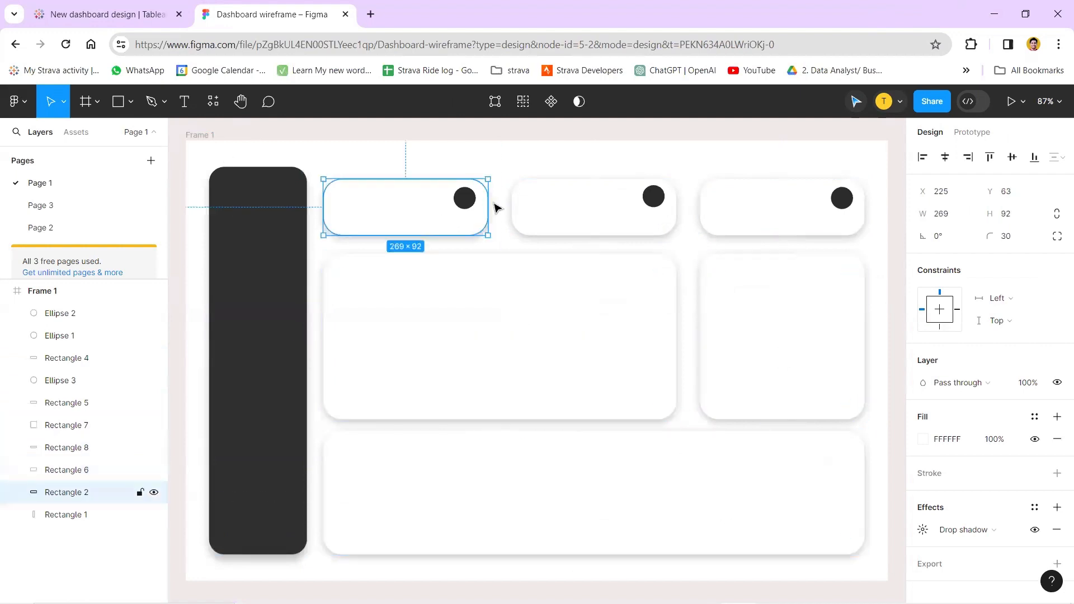
{"action": "left_click", "coordinate": [609, 208]}
{"action": "left_click", "coordinate": [731, 208]}
{"action": "left_click", "coordinate": [798, 357]}
{"action": "left_click", "coordinate": [532, 340]}
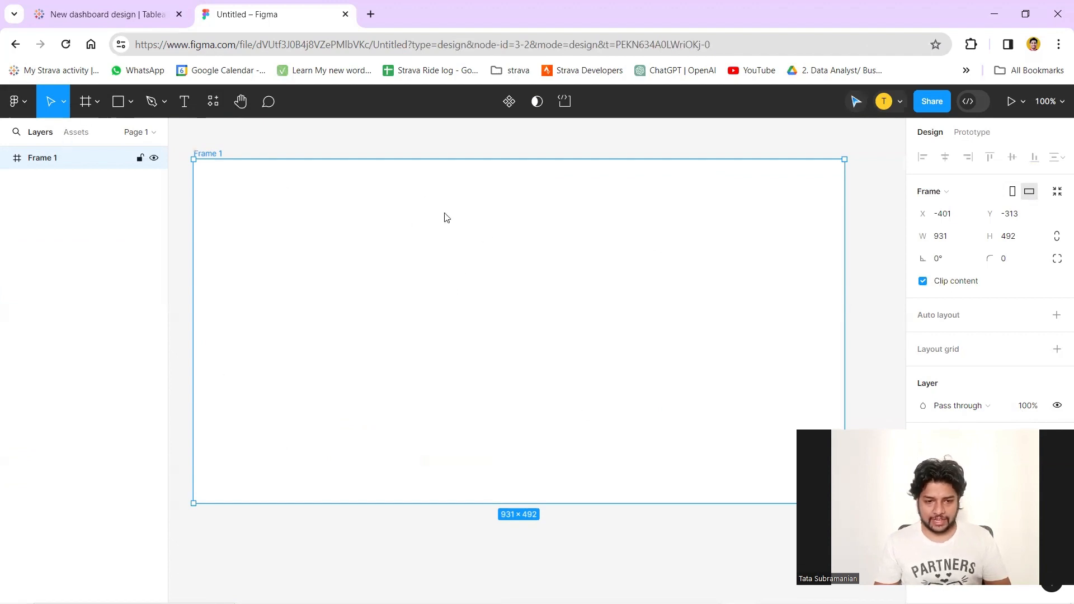
Delete the existing frame from the Untitled design file's canvas
{"action": "right_click", "coordinate": [444, 216]}
{"action": "left_click", "coordinate": [342, 213]}
{"action": "key", "text": "Delete"}
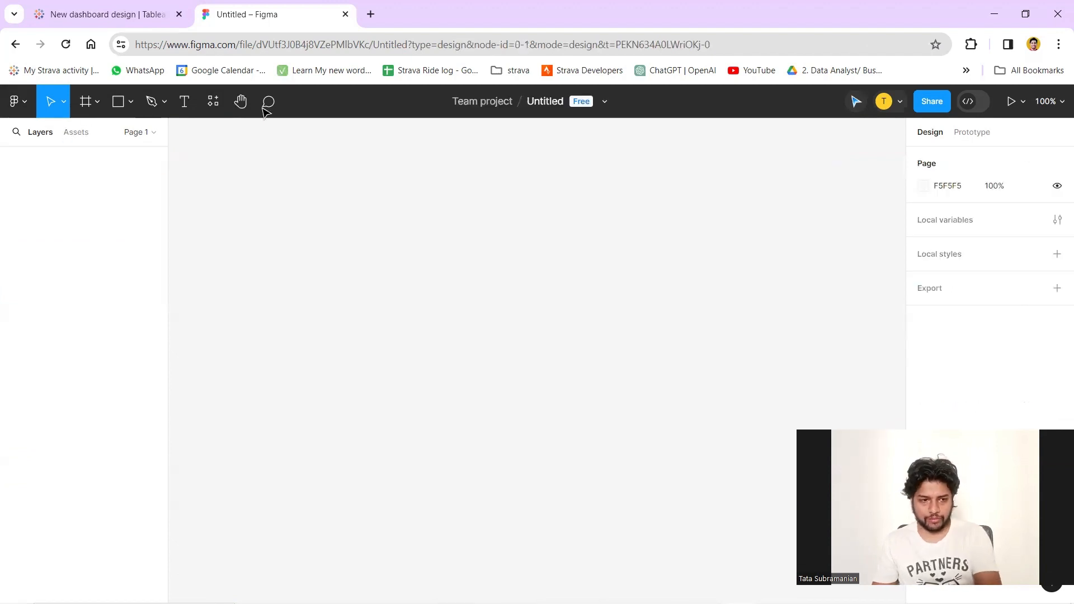
Draw a new frame about 901 × 504 on the empty canvas
{"action": "left_click", "coordinate": [97, 112]}
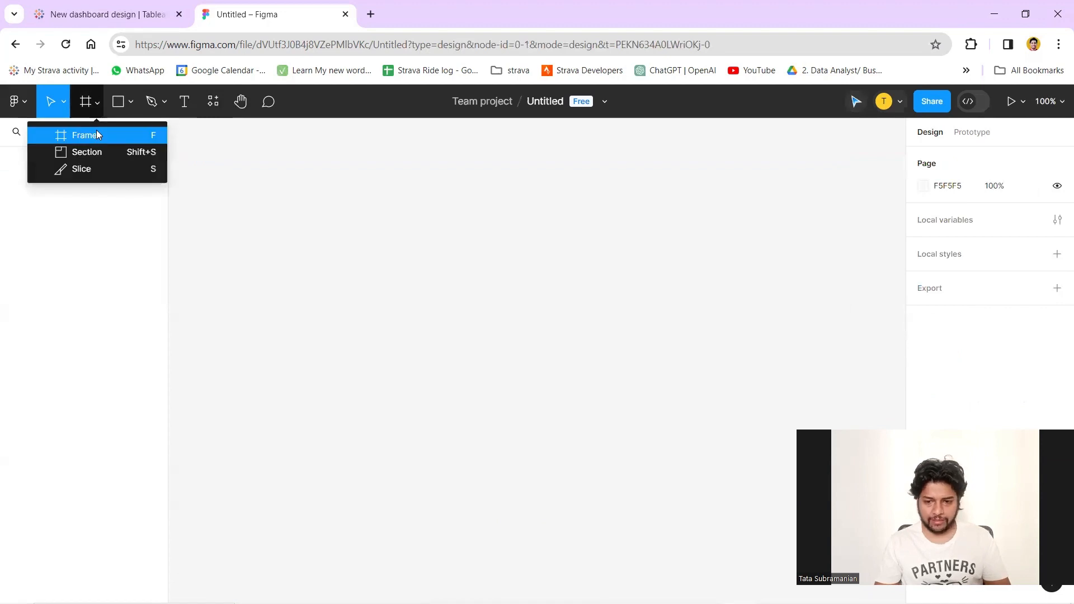
{"action": "left_click", "coordinate": [96, 130]}
{"action": "left_click_drag", "start_coordinate": [231, 170], "coordinate": [861, 522]}
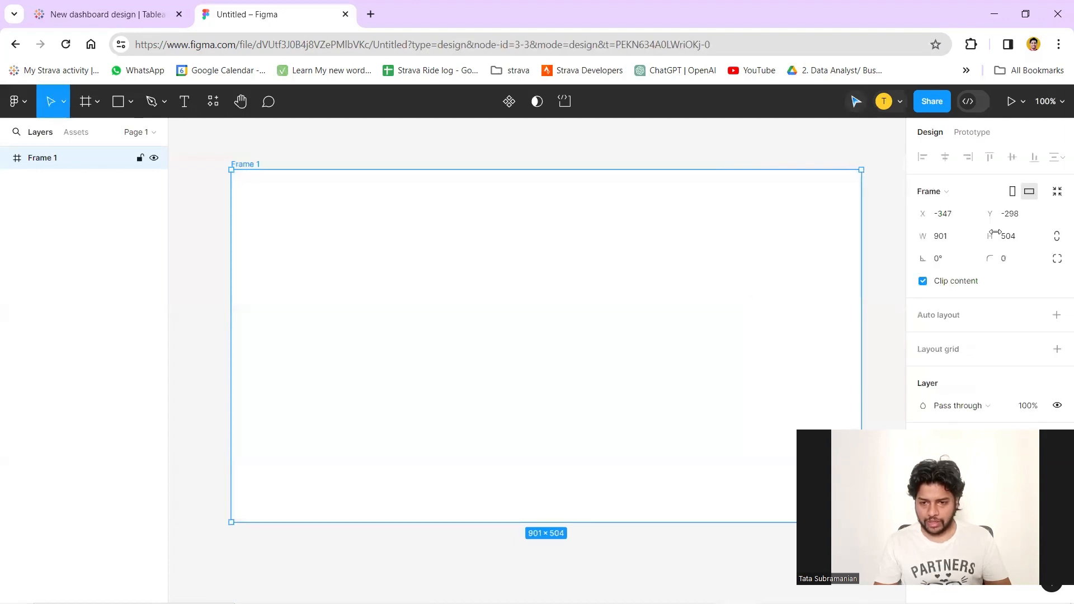
Set the frame's width to 1148 and its height to 720
{"action": "left_click", "coordinate": [947, 239]}
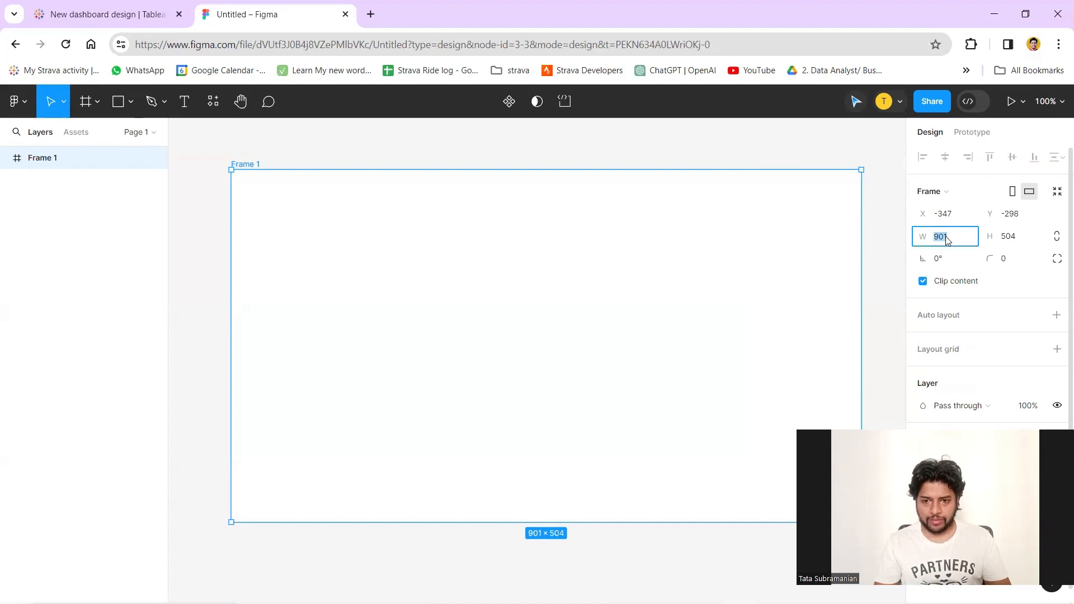
{"action": "type", "text": "114"}
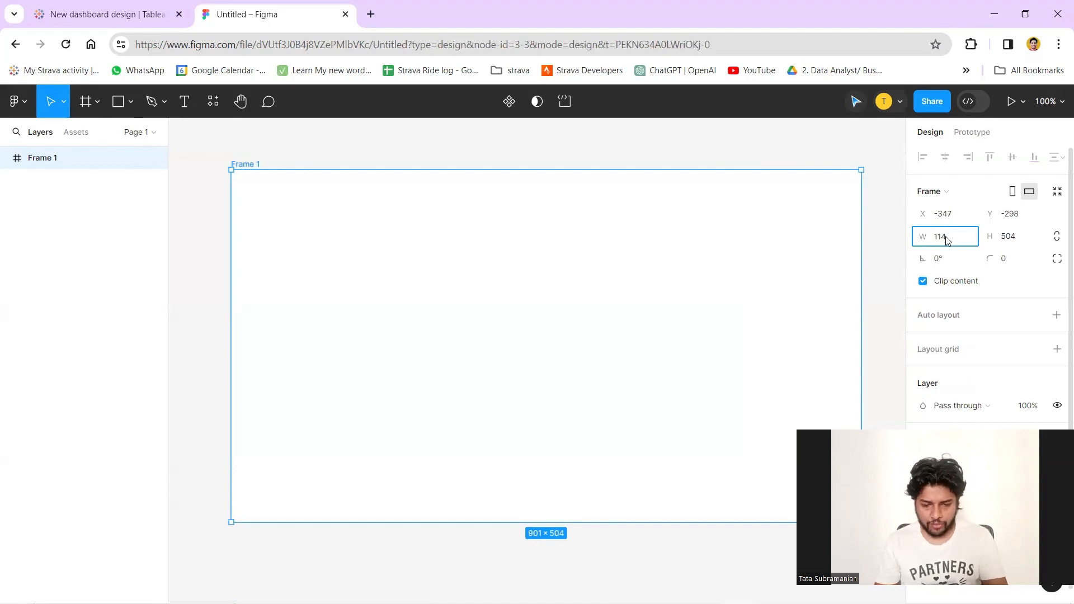
{"action": "type", "text": "8"}
{"action": "key", "text": "Tab"}
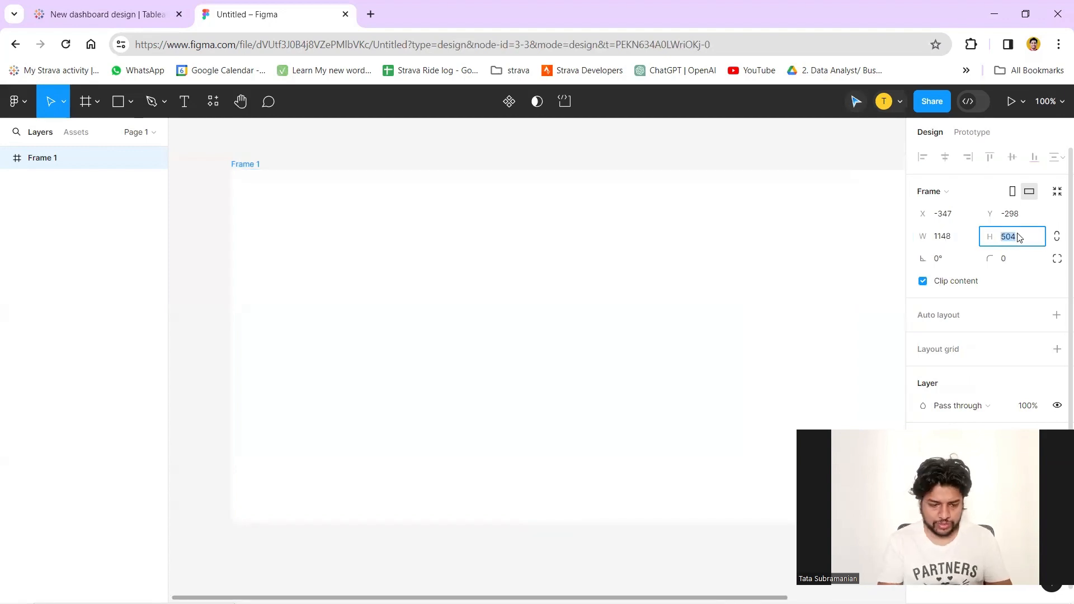
{"action": "type", "text": "7"}
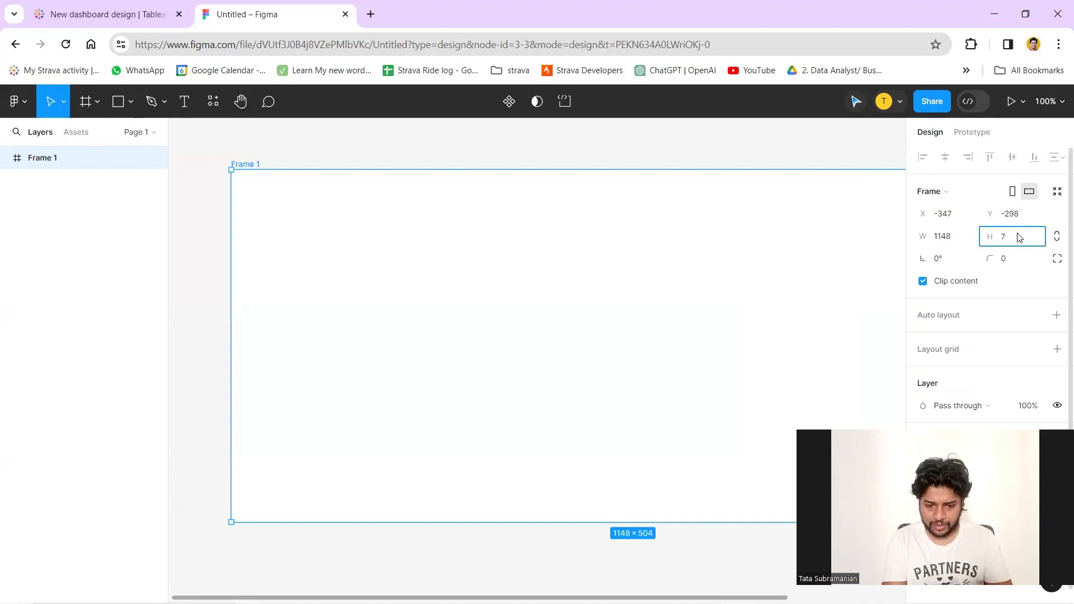
{"action": "type", "text": "20"}
{"action": "key", "text": "Return"}
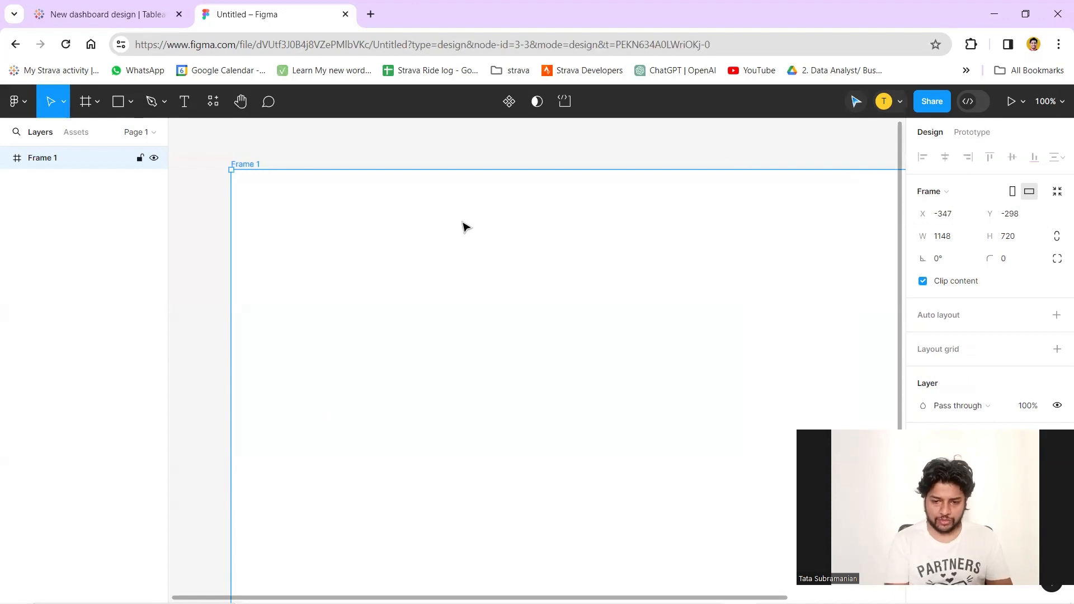
{"action": "key", "text": "shift+2"}
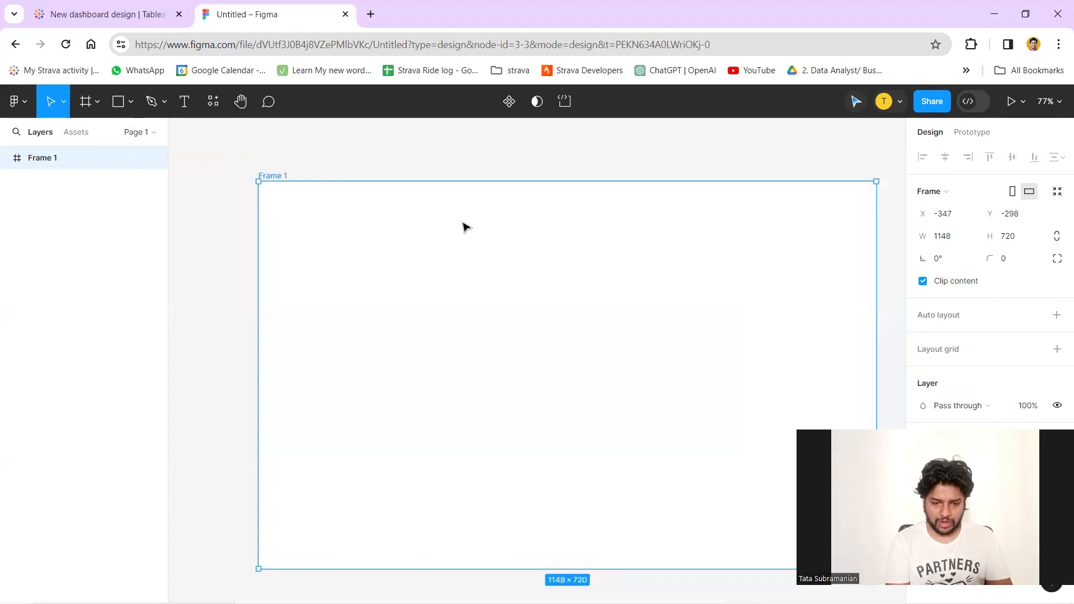
{"action": "scroll", "coordinate": [467, 228], "scroll_direction": "down", "scroll_amount": 1}
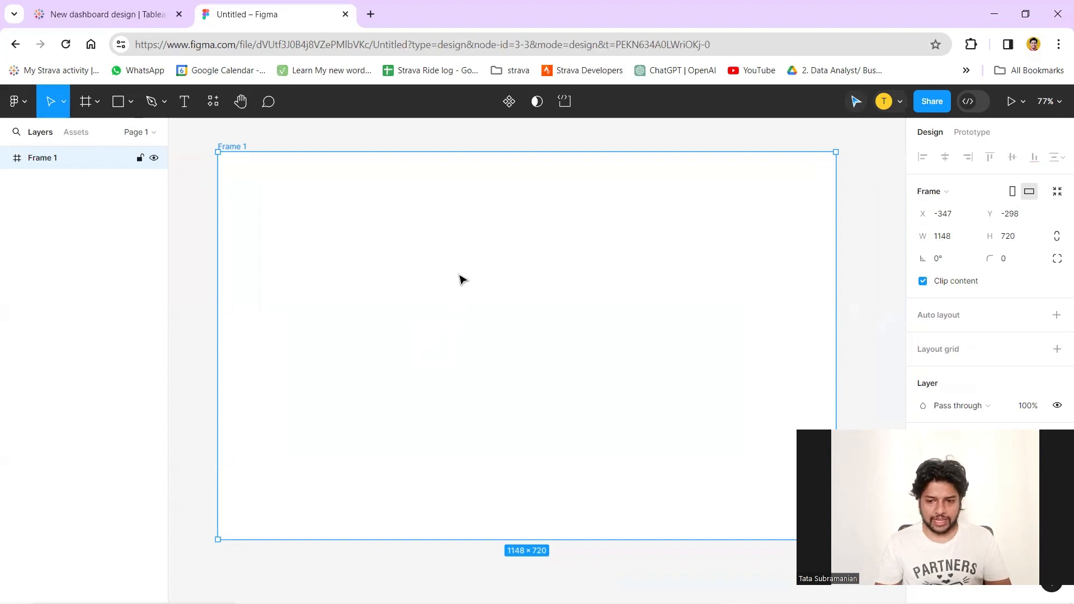
Draw a tall sidebar rectangle about 157 × 648 along the frame's left edge
{"action": "left_click", "coordinate": [130, 104]}
{"action": "left_click", "coordinate": [121, 134]}
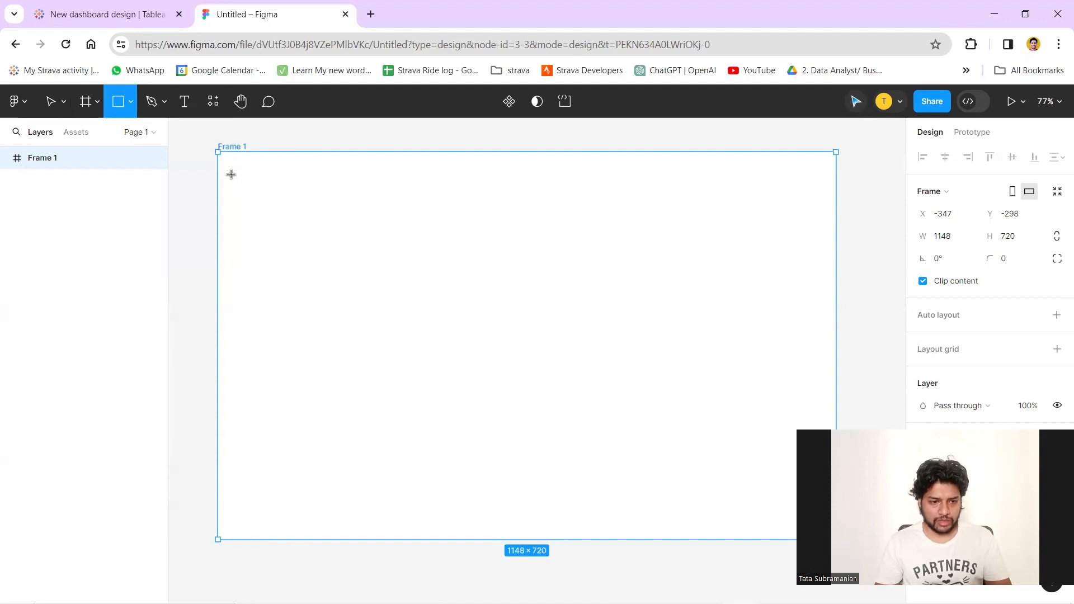
{"action": "left_click_drag", "start_coordinate": [231, 174], "coordinate": [316, 523]}
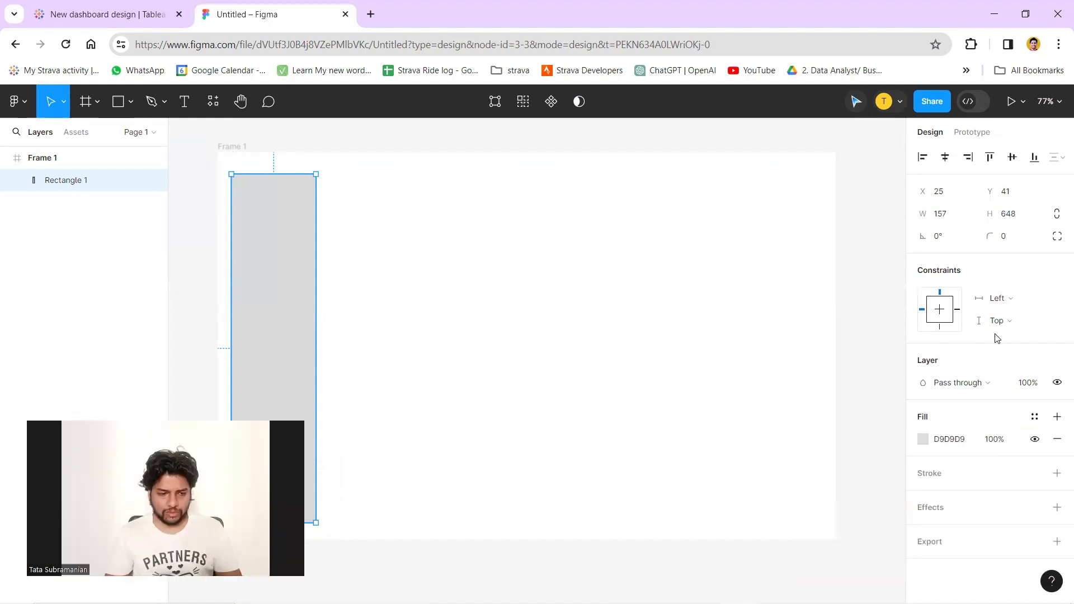
Fill the sidebar rectangle with colour 2F2F2F and set its corner radius to 25
{"action": "left_click", "coordinate": [923, 440]}
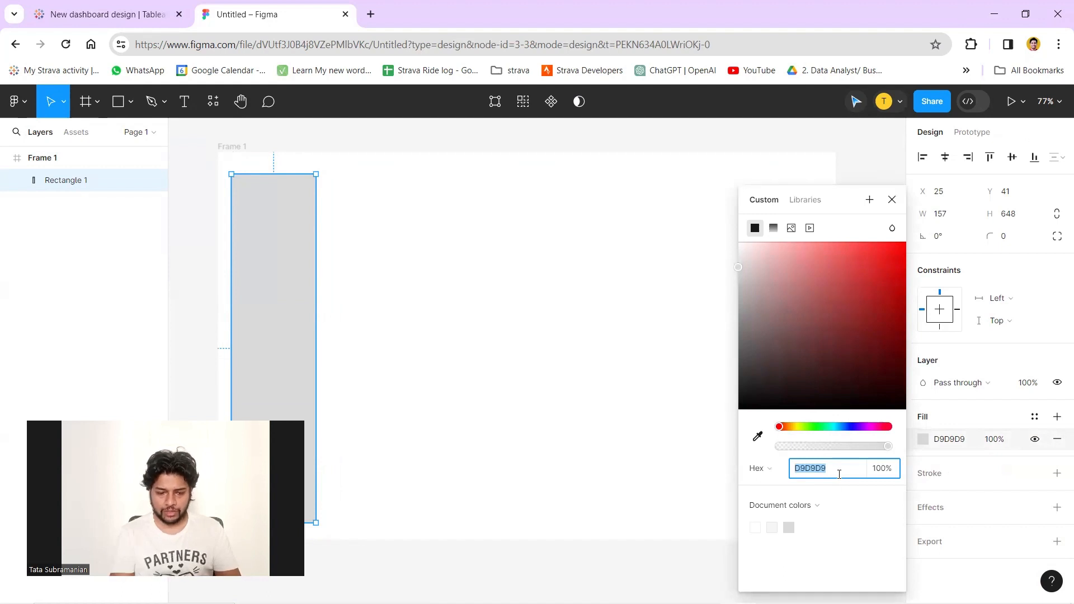
{"action": "key", "text": "BackSpace"}
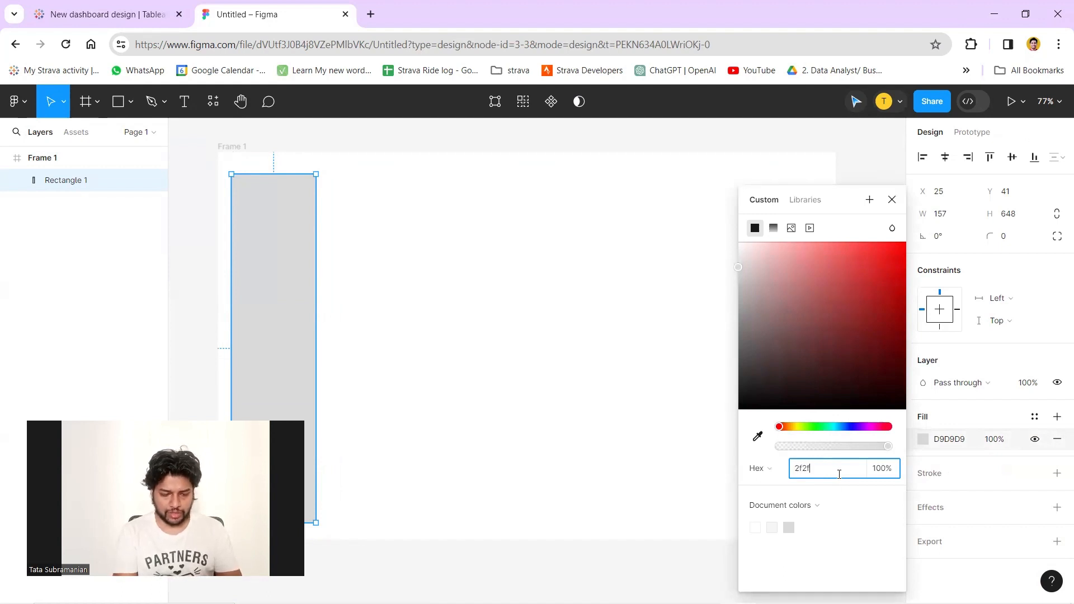
{"action": "key", "text": "Return"}
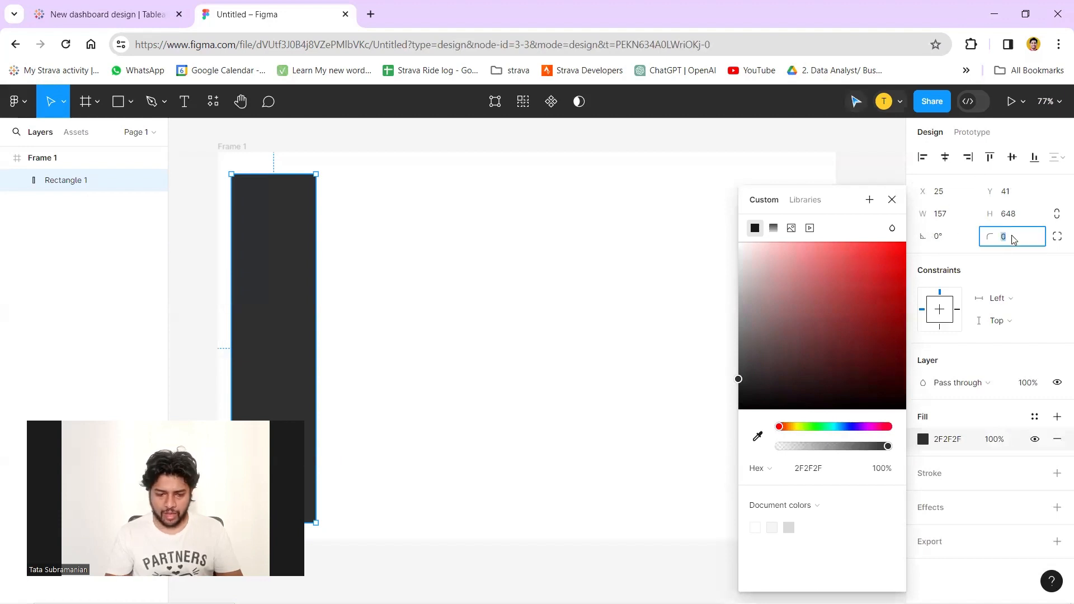
{"action": "type", "text": "25"}
{"action": "key", "text": "Return"}
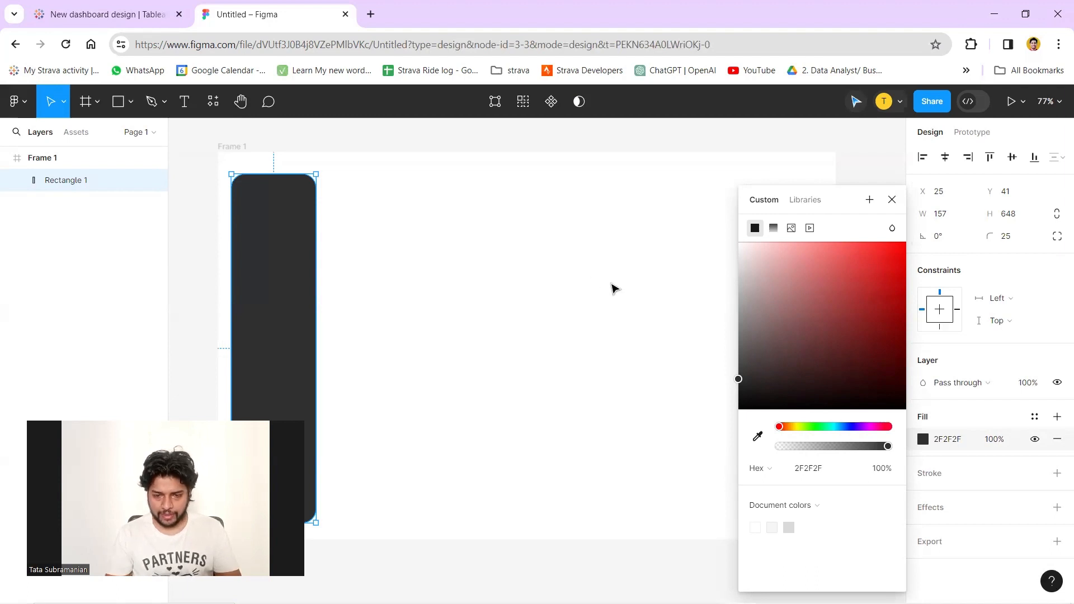
{"action": "left_click", "coordinate": [498, 266]}
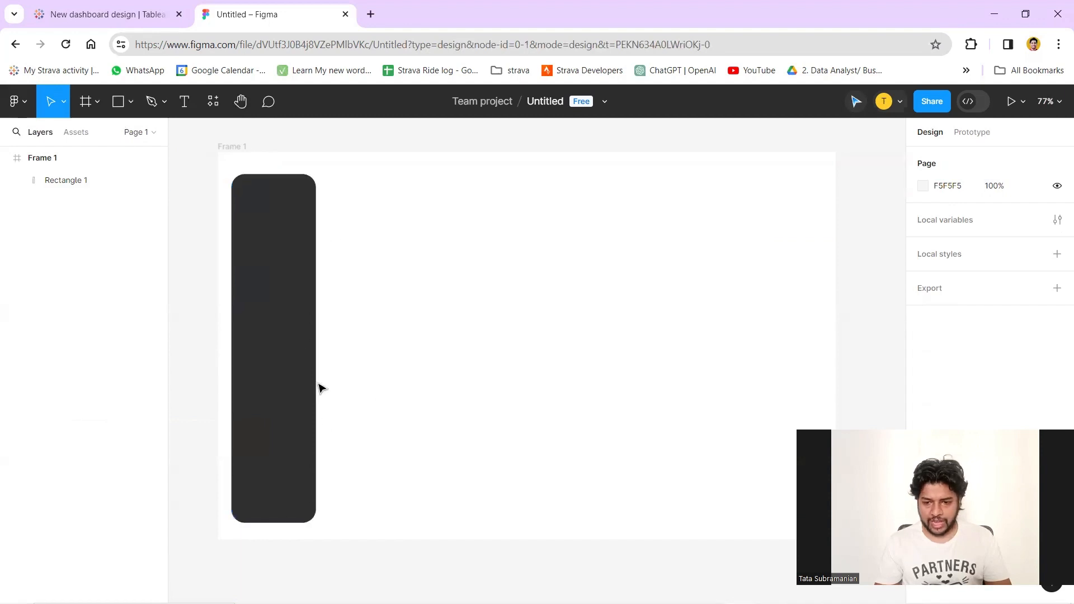
Draw a card rectangle about 282 × 106 beside the sidebar's upper end and set its corner radius to 25
{"action": "left_click", "coordinate": [129, 104]}
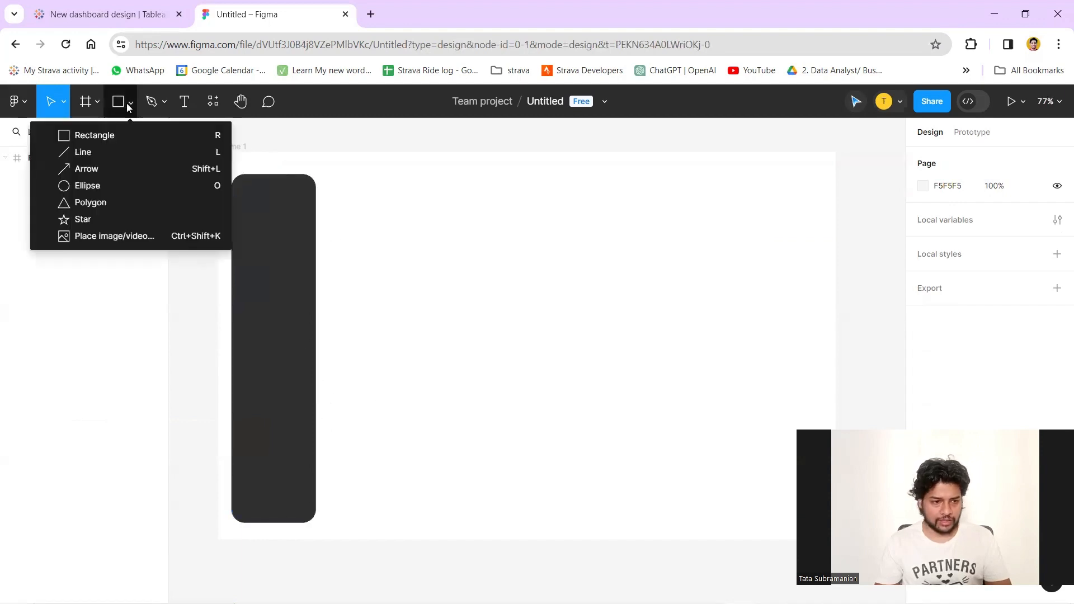
{"action": "left_click", "coordinate": [128, 136]}
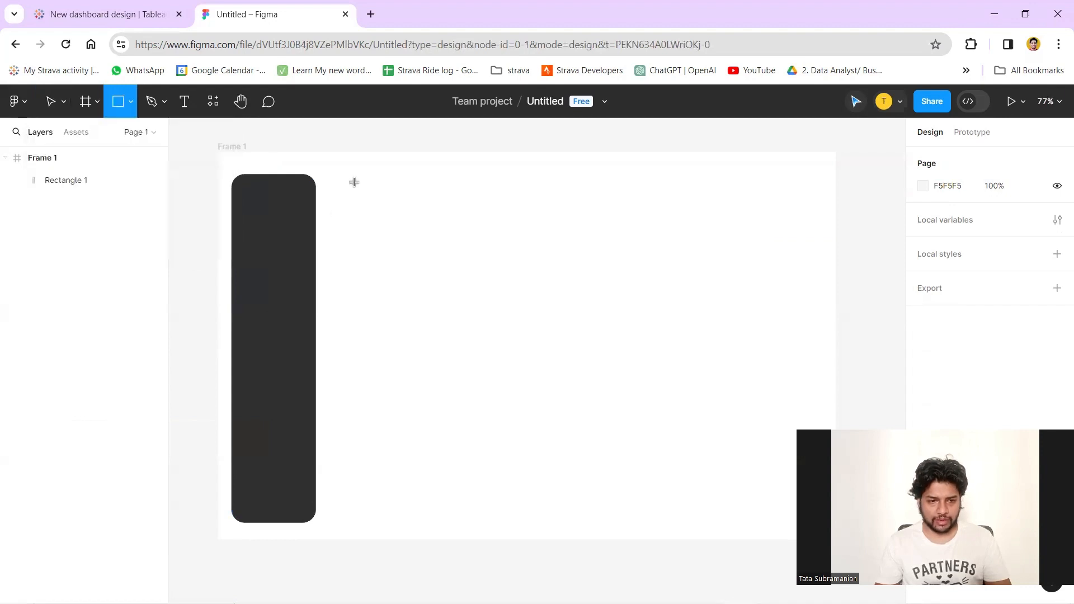
{"action": "left_click_drag", "start_coordinate": [349, 184], "coordinate": [499, 241]}
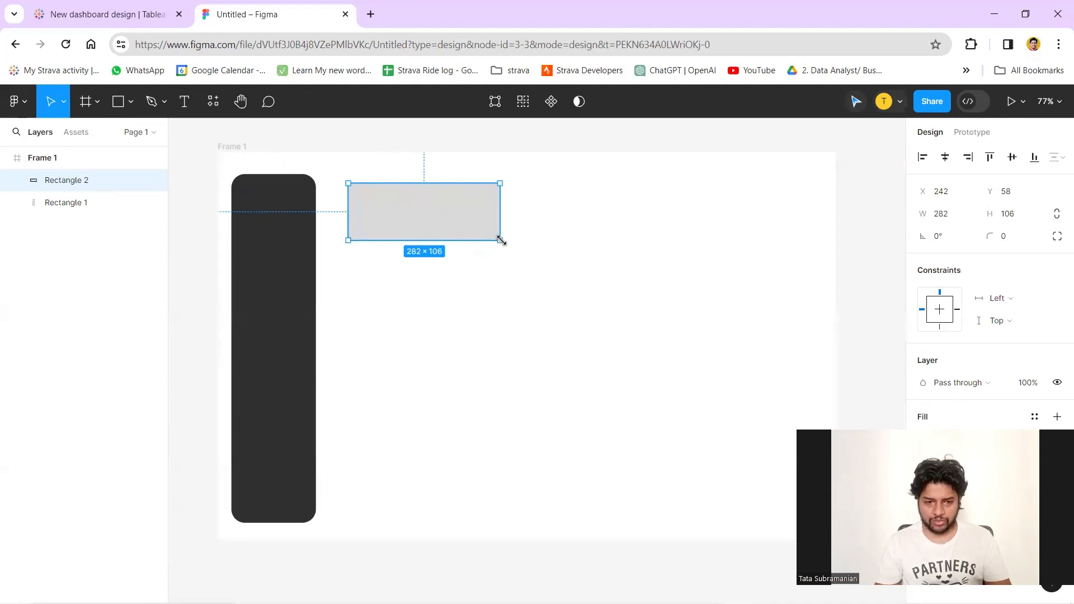
{"action": "left_click", "coordinate": [1022, 240]}
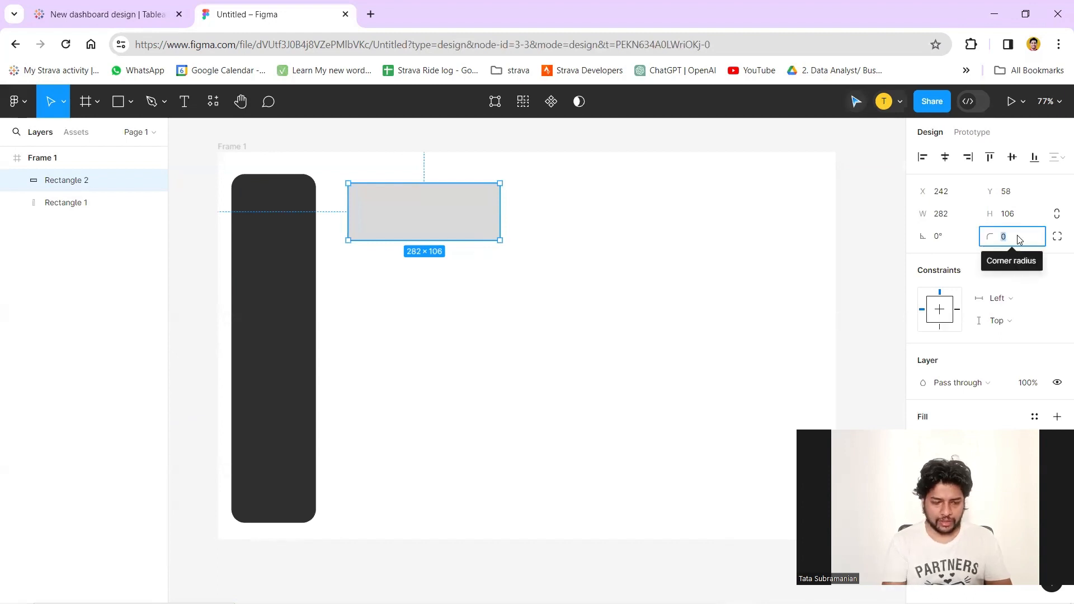
{"action": "type", "text": "25"}
{"action": "key", "text": "Return"}
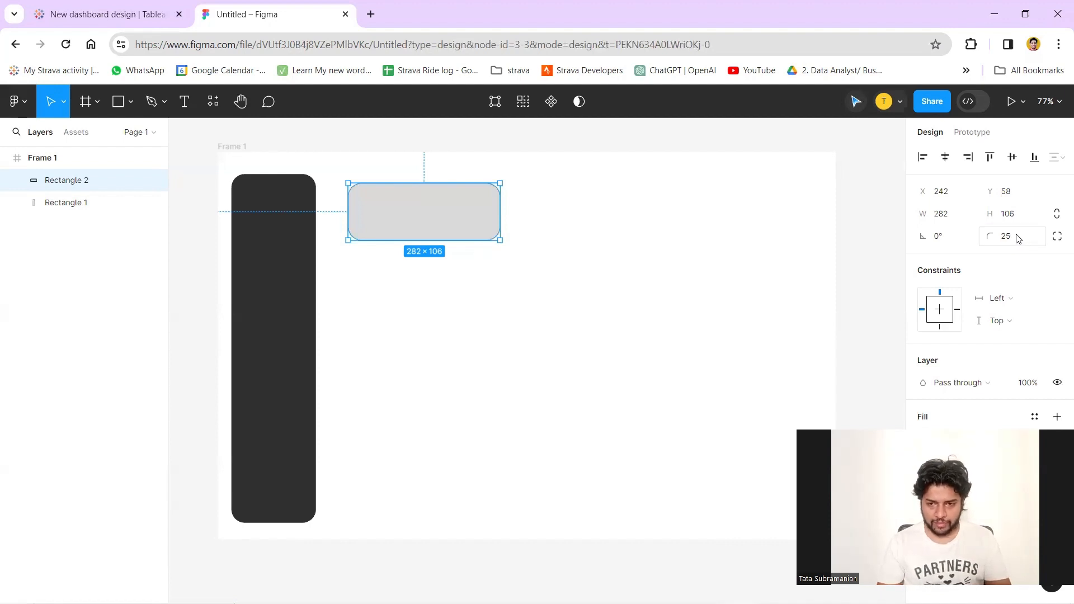
Try a corner radius of 50 on the card and set it back to 25
{"action": "left_click", "coordinate": [1019, 240]}
{"action": "type", "text": "50"}
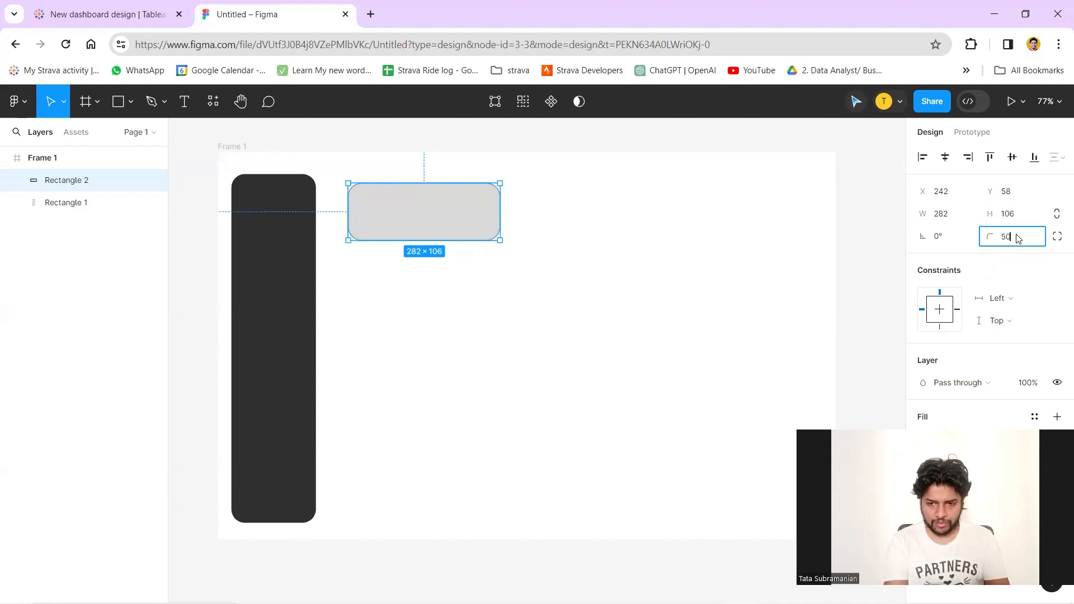
{"action": "key", "text": "Return"}
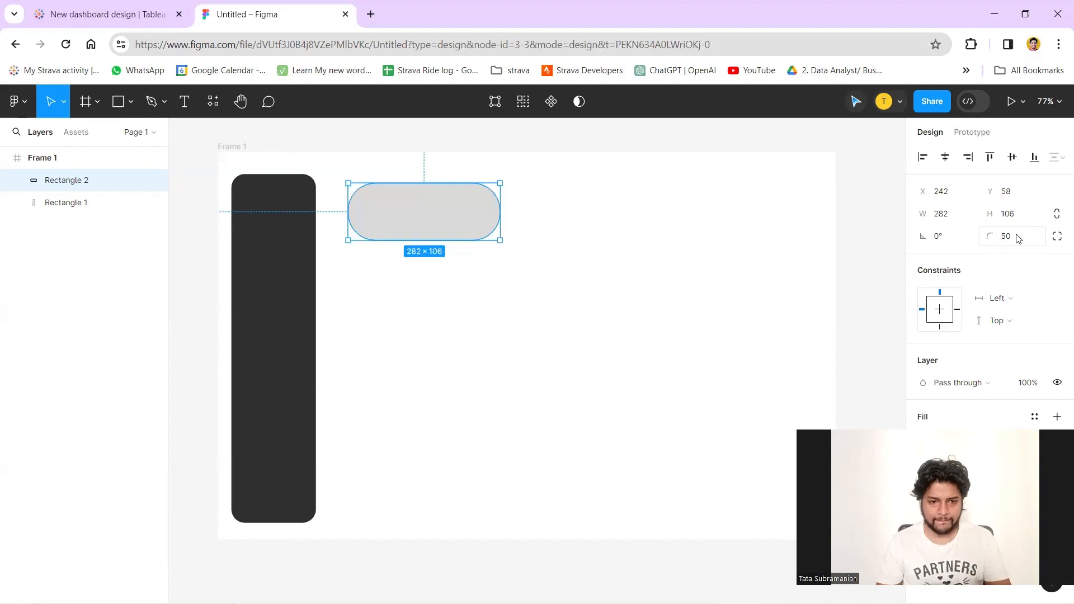
{"action": "left_click", "coordinate": [1019, 239]}
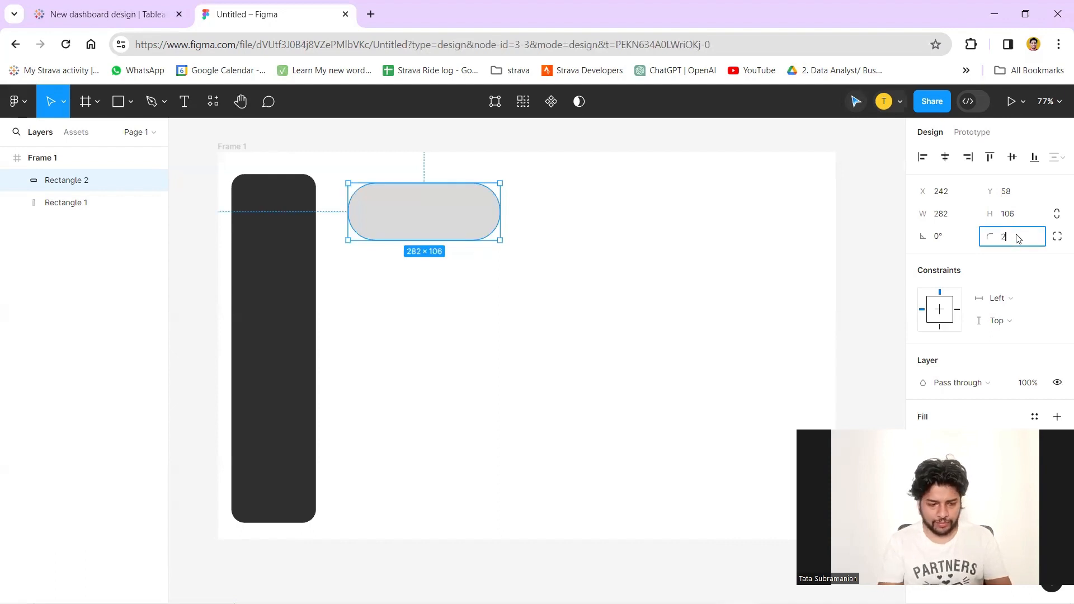
{"action": "type", "text": "25"}
{"action": "key", "text": "Return"}
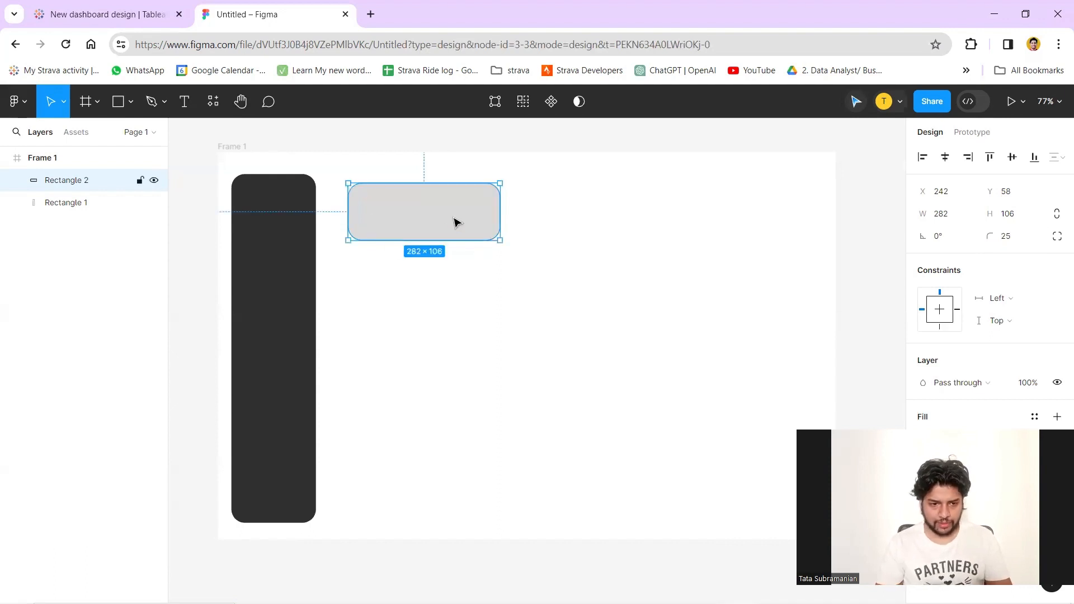
Move the card closer to the sidebar at X 200, Y 41 and fill it with white FFFFFF
{"action": "left_click_drag", "start_coordinate": [456, 224], "coordinate": [434, 214]}
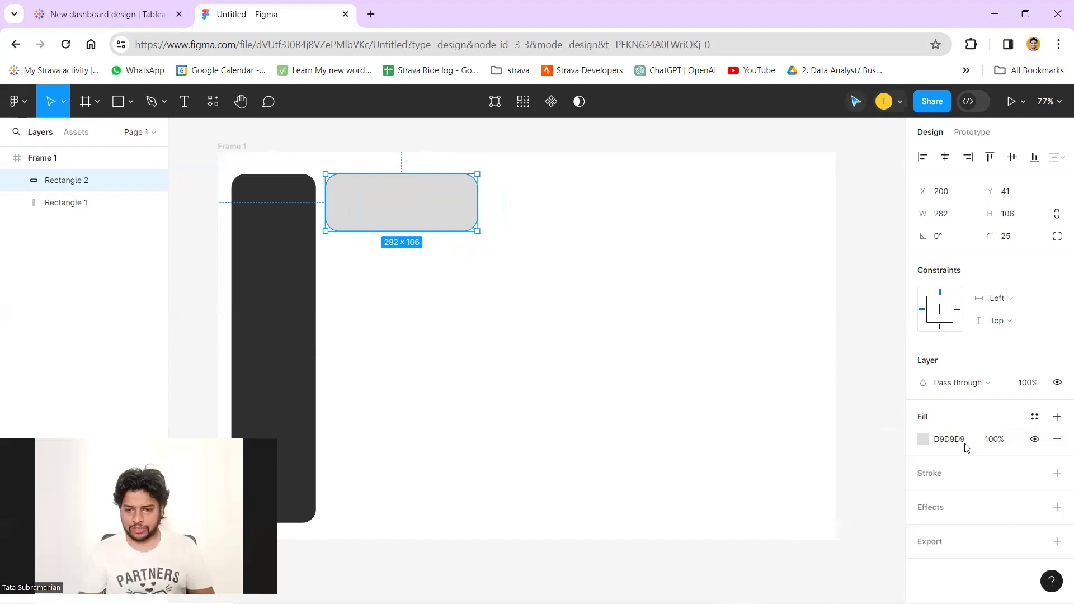
{"action": "left_click", "coordinate": [963, 442]}
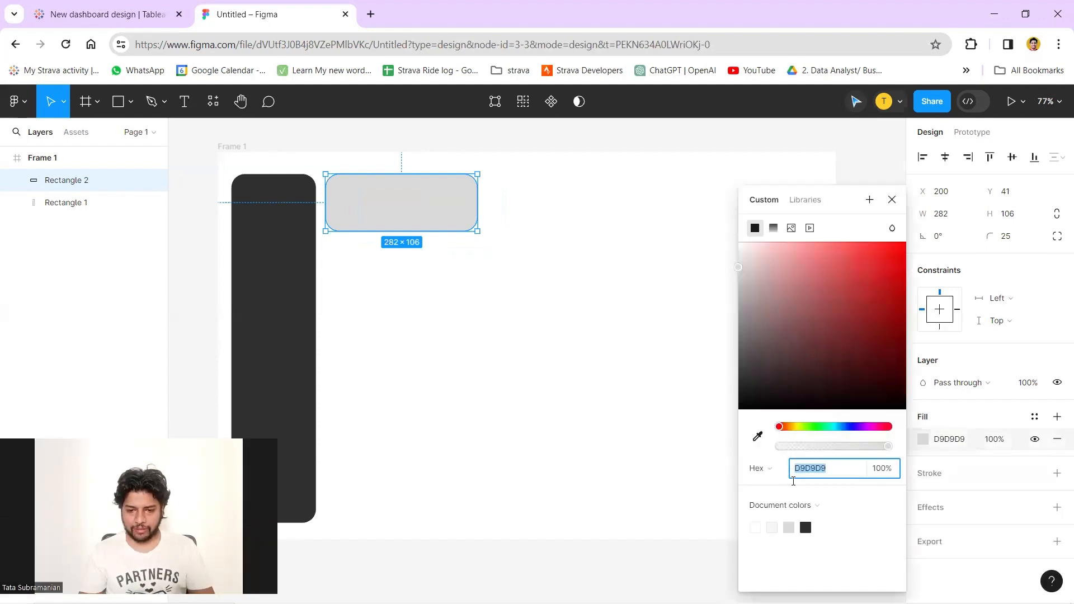
{"action": "left_click", "coordinate": [756, 528]}
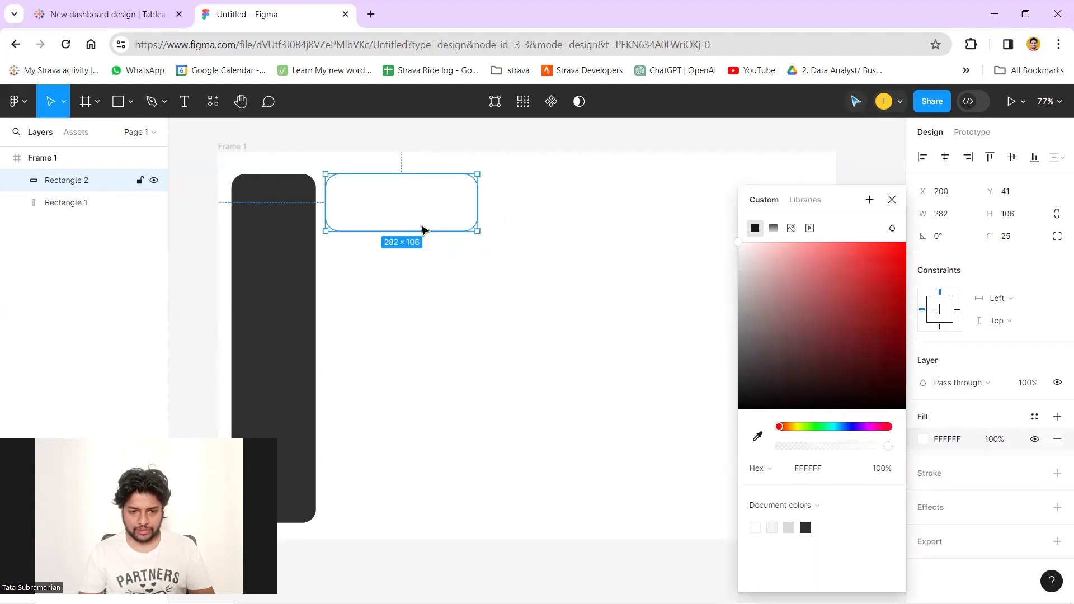
Add a drop shadow to the white card and set its X offset to 4
{"action": "left_click", "coordinate": [1057, 510]}
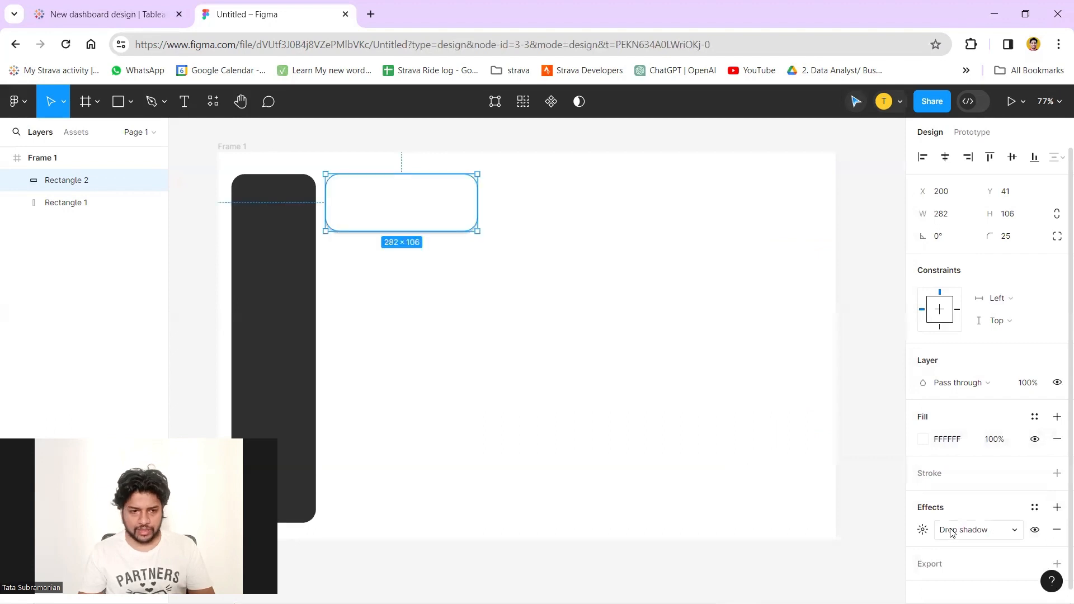
{"action": "left_click", "coordinate": [922, 530]}
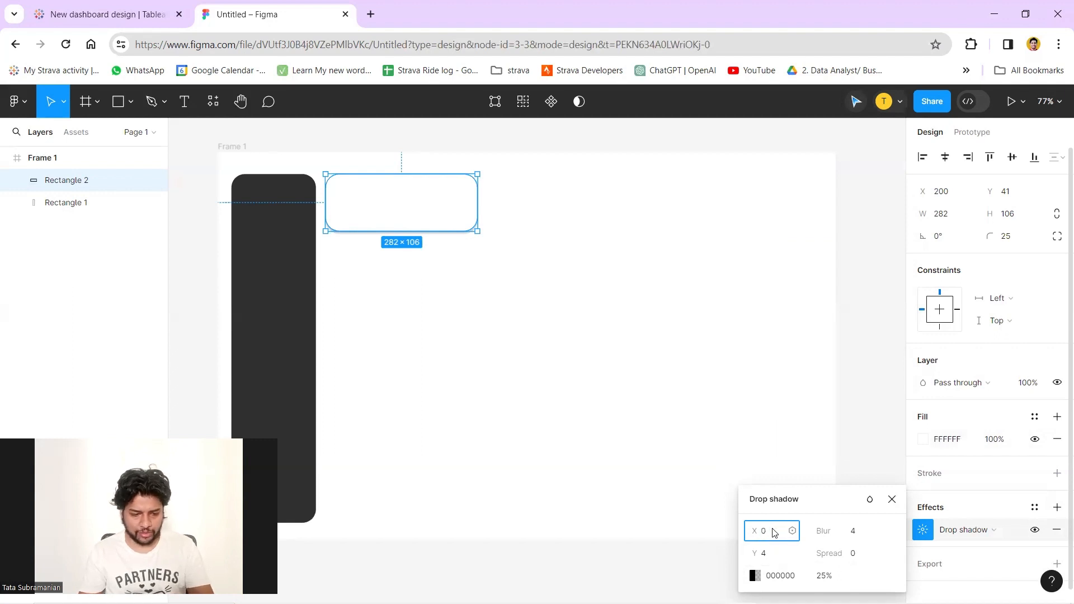
{"action": "key", "text": "Return"}
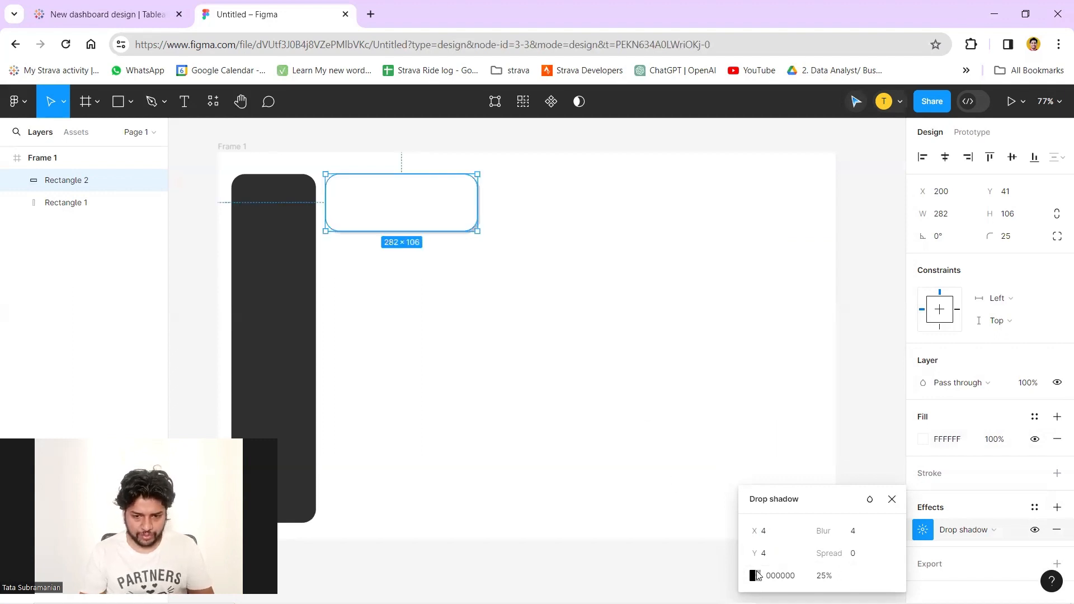
Try a Y offset of 10 for the card's drop shadow
{"action": "left_click", "coordinate": [778, 553]}
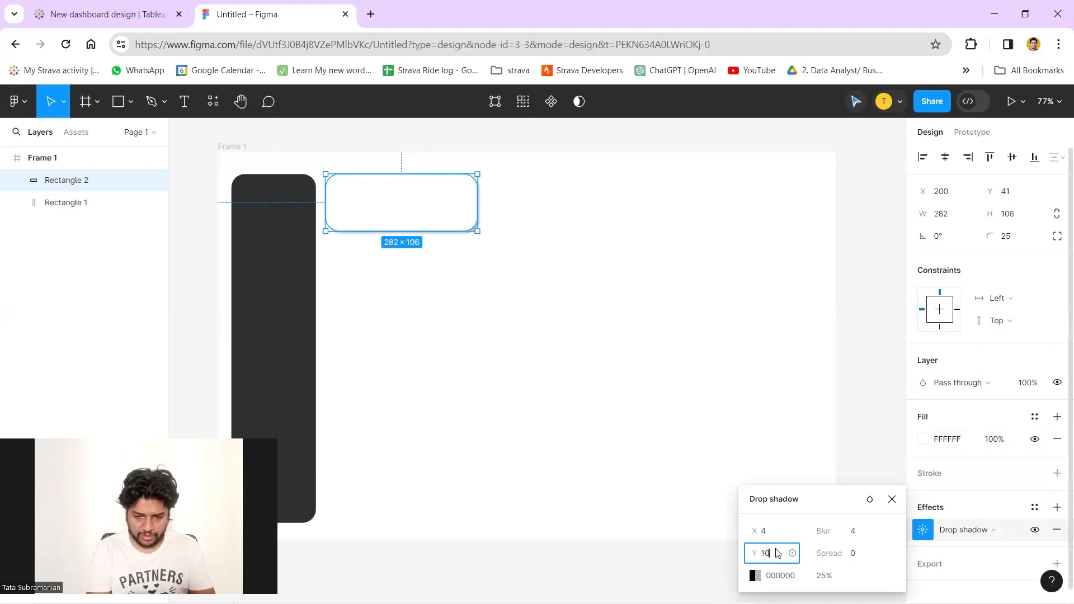
{"action": "key", "text": "Return"}
{"action": "left_click", "coordinate": [612, 386]}
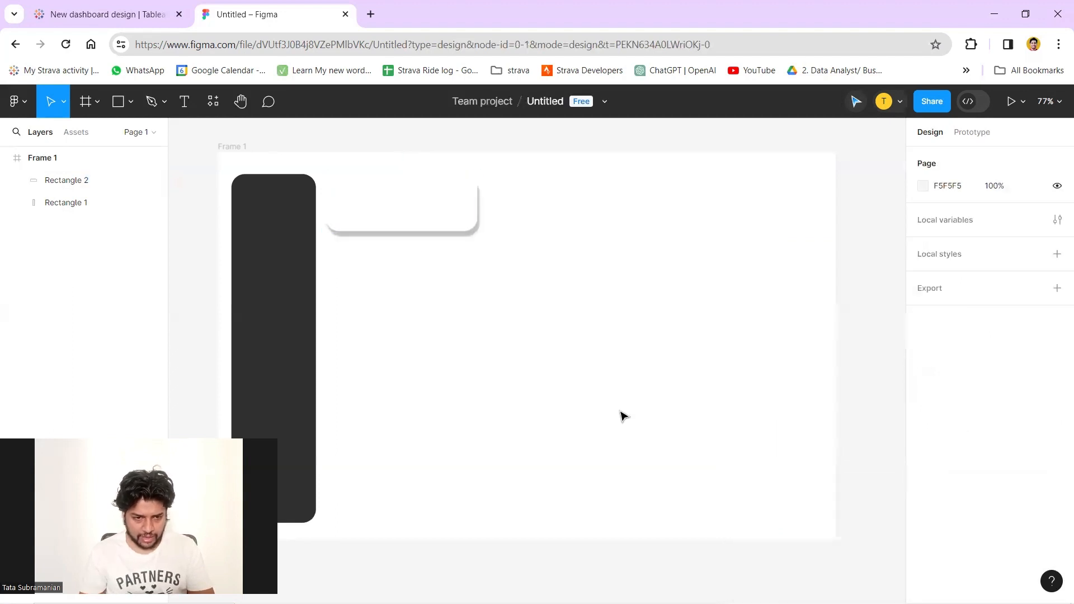
Set the blur of the card's drop shadow to 15
{"action": "left_click", "coordinate": [402, 211]}
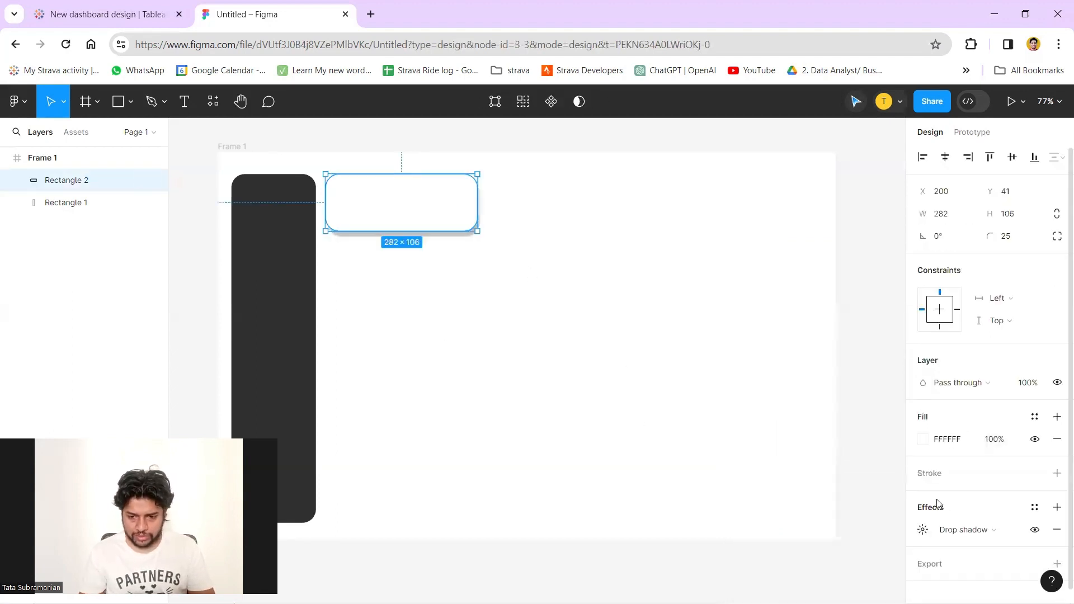
{"action": "left_click", "coordinate": [924, 530]}
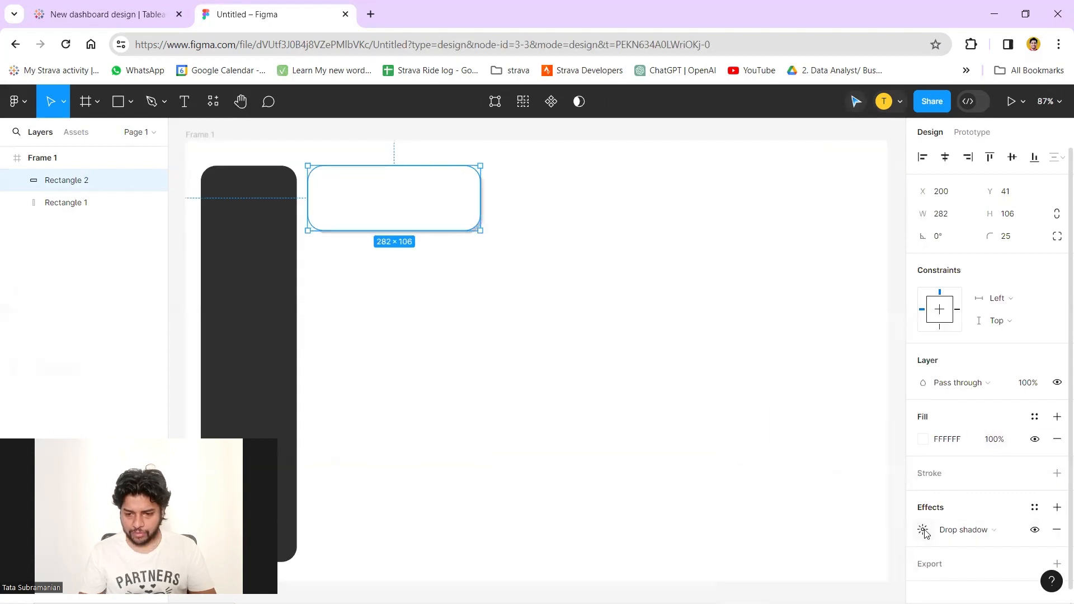
{"action": "left_click", "coordinate": [924, 530]}
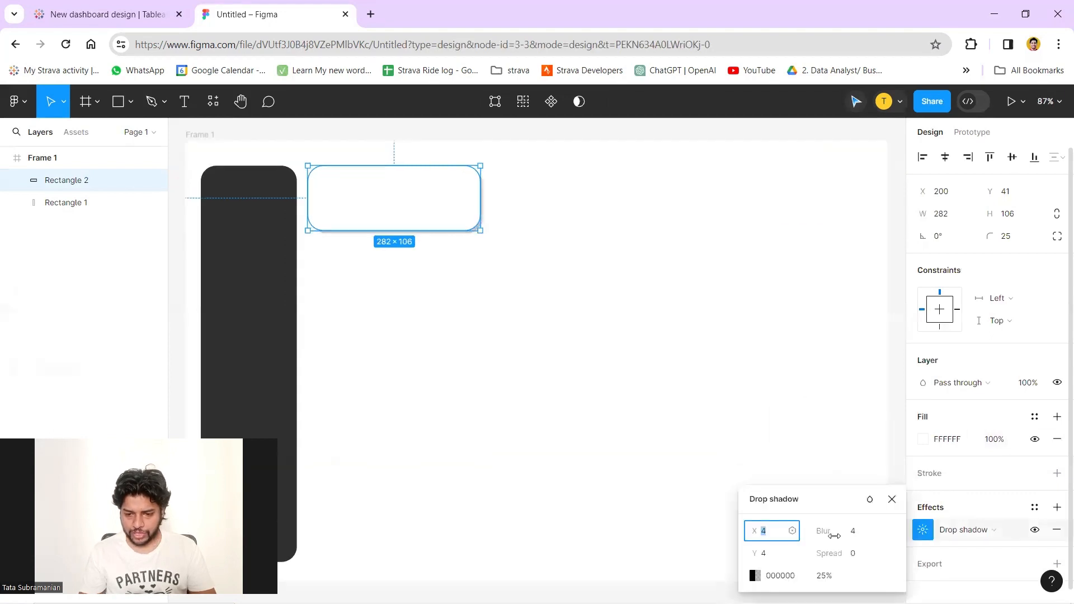
{"action": "left_click", "coordinate": [863, 535]}
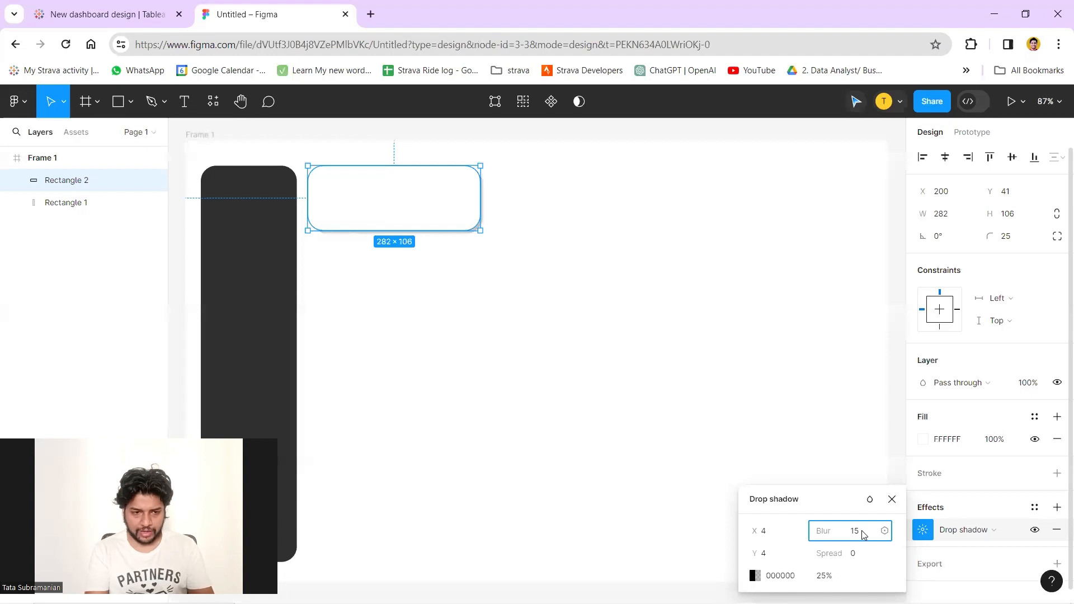
{"action": "type", "text": "15"}
{"action": "key", "text": "Return"}
{"action": "left_click", "coordinate": [682, 336]}
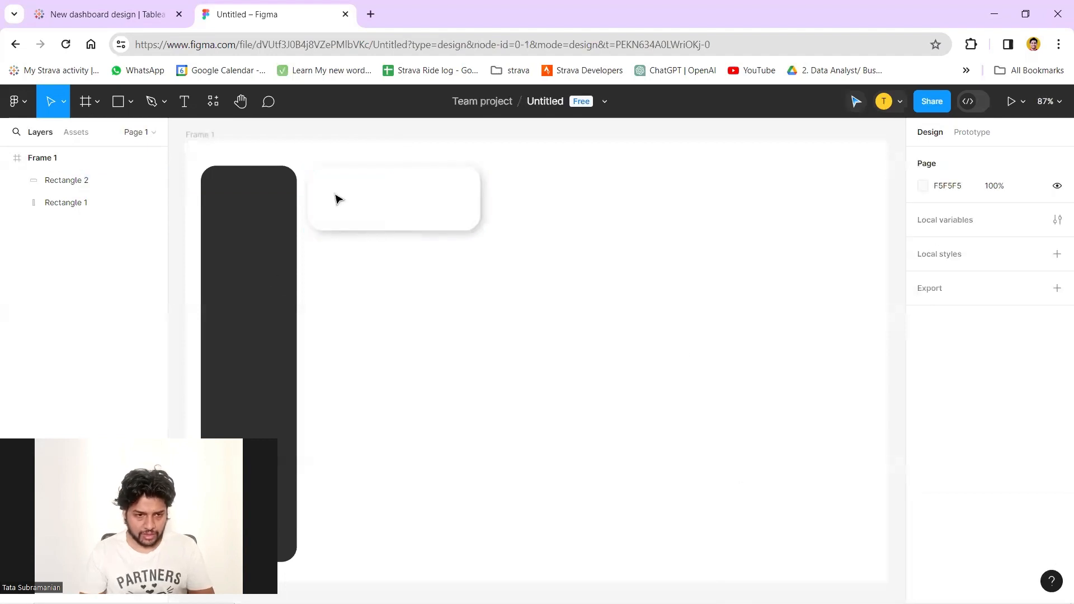
Shift the card slightly away from the sidebar to X 209, keeping it level with the sidebar's top edge
{"action": "left_click", "coordinate": [413, 197]}
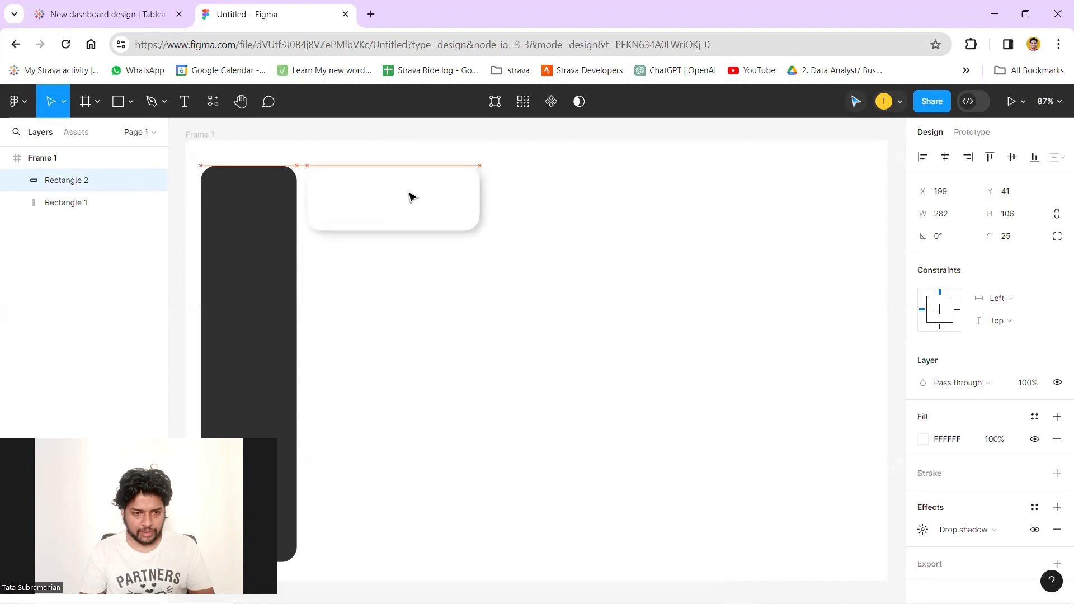
{"action": "left_click_drag", "start_coordinate": [412, 197], "coordinate": [417, 199]}
{"action": "left_click", "coordinate": [606, 235]}
Copy the card twice and place the copies in the same row at X 518 and X 827, with 27 px gaps
{"action": "left_click", "coordinate": [410, 216]}
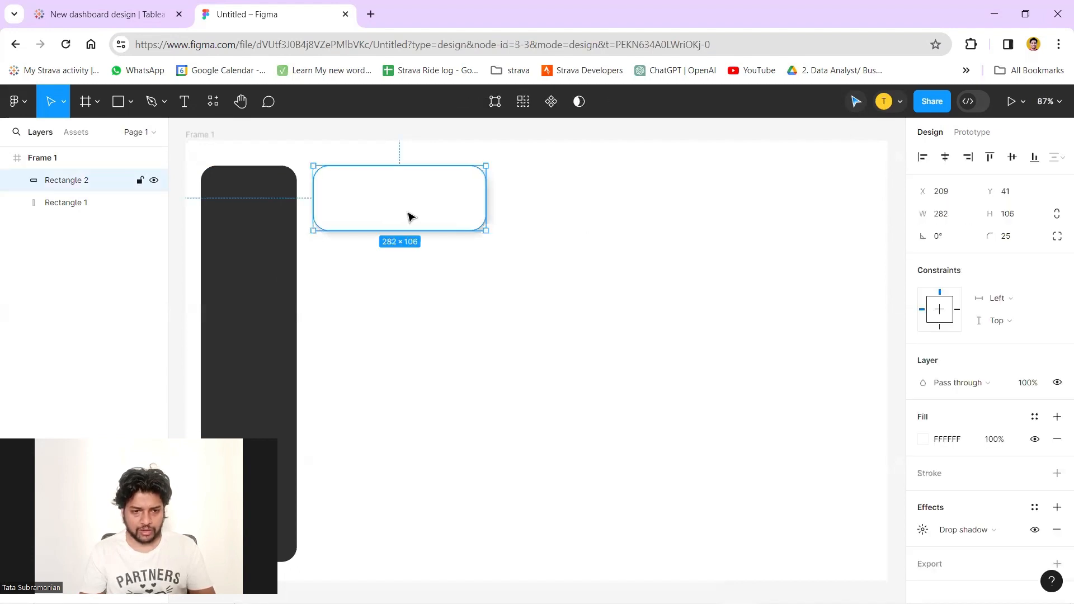
{"action": "left_click", "coordinate": [602, 222]}
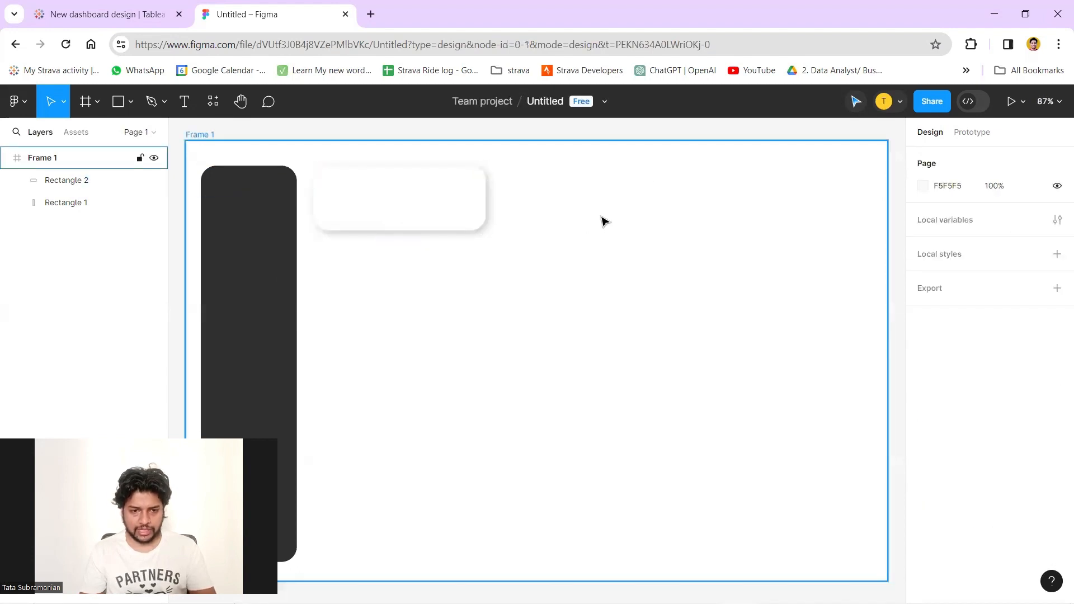
{"action": "key", "text": "ctrl+v"}
{"action": "left_click_drag", "start_coordinate": [435, 209], "coordinate": [621, 212]}
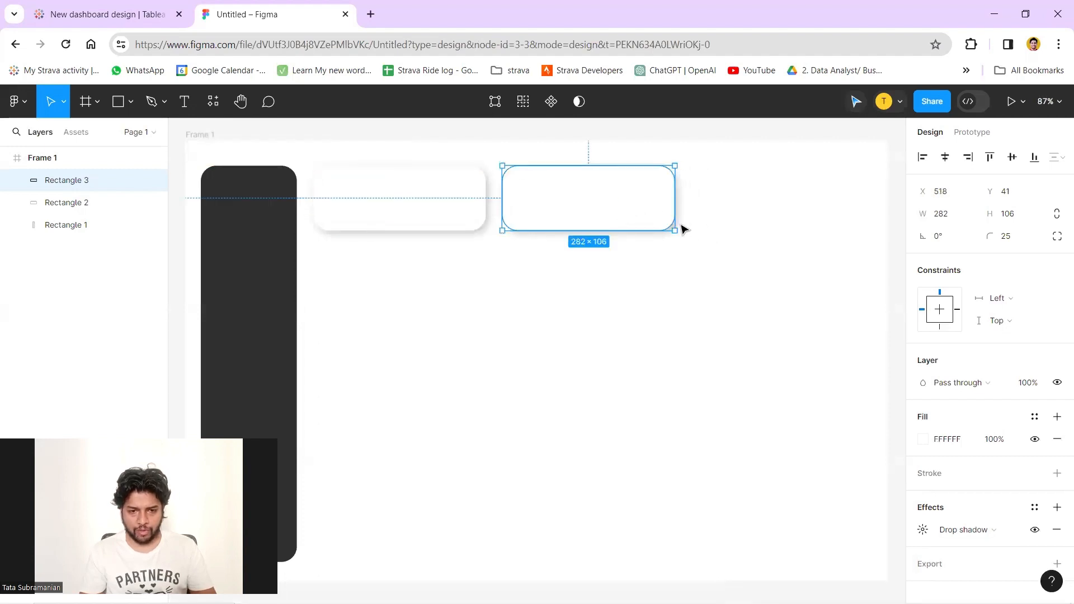
{"action": "left_click", "coordinate": [738, 209]}
{"action": "key", "text": "ctrl+v"}
{"action": "left_click_drag", "start_coordinate": [594, 218], "coordinate": [783, 218]}
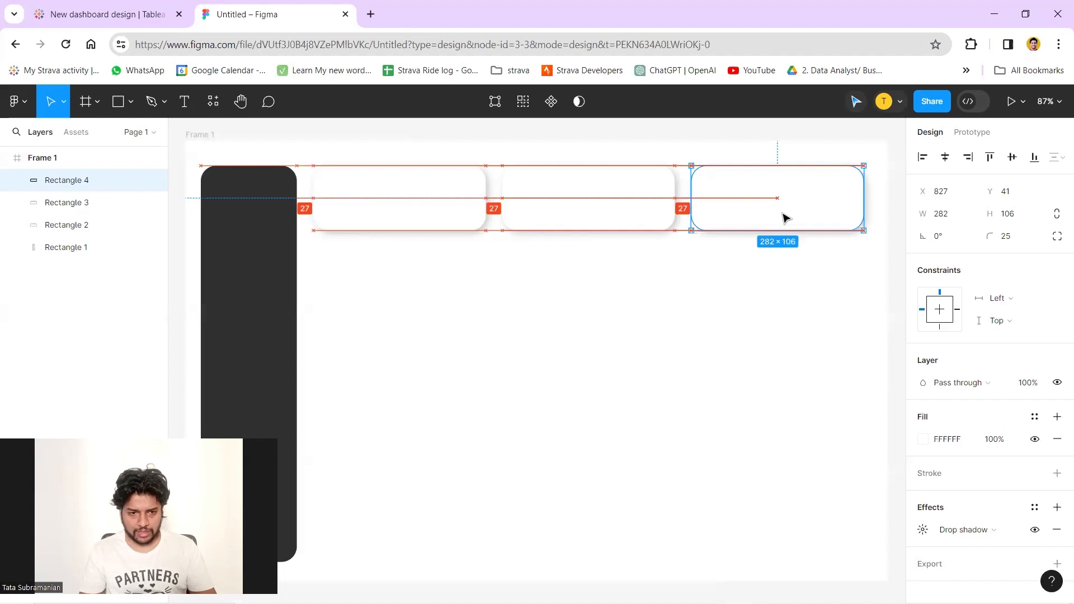
{"action": "left_click", "coordinate": [695, 329]}
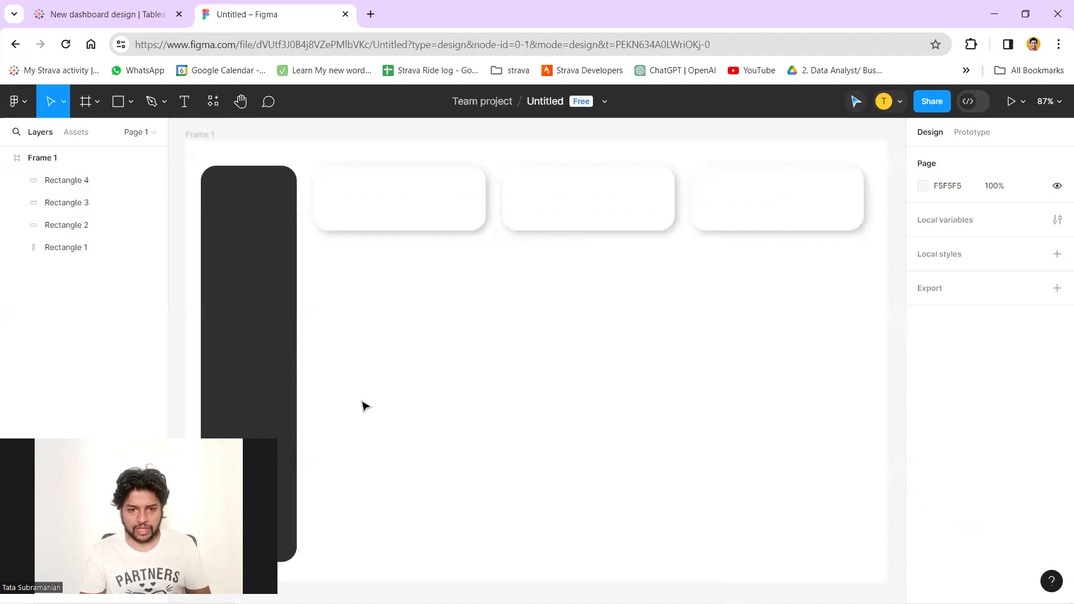
Move all three cards together away from the sidebar so the first card sits at X 222, Y 41
{"action": "left_click", "coordinate": [420, 207]}
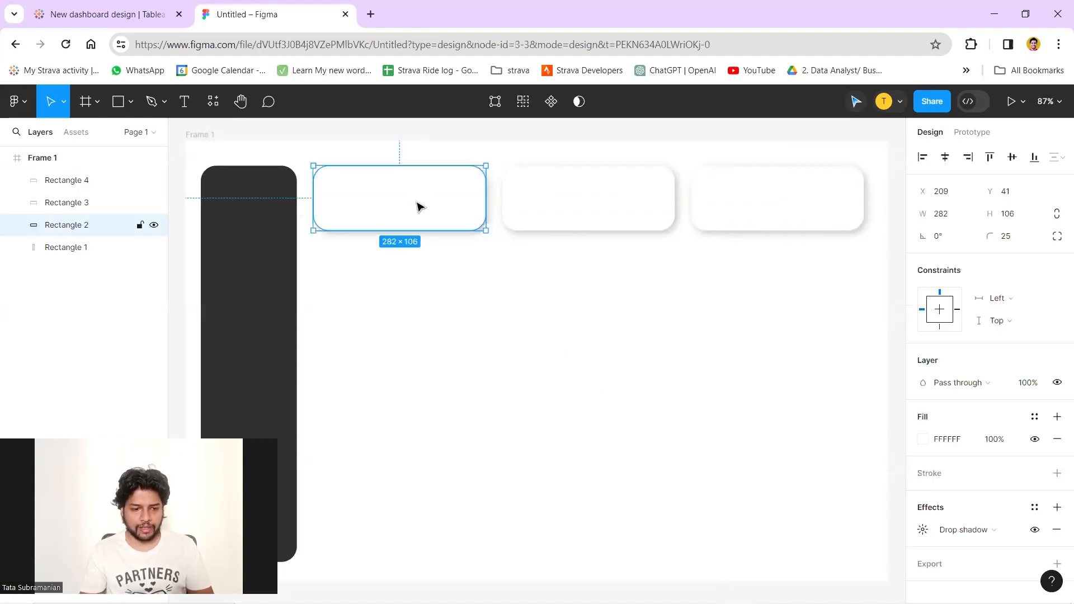
{"action": "left_click", "coordinate": [600, 210], "text": "shift"}
{"action": "left_click", "coordinate": [752, 214], "text": "shift"}
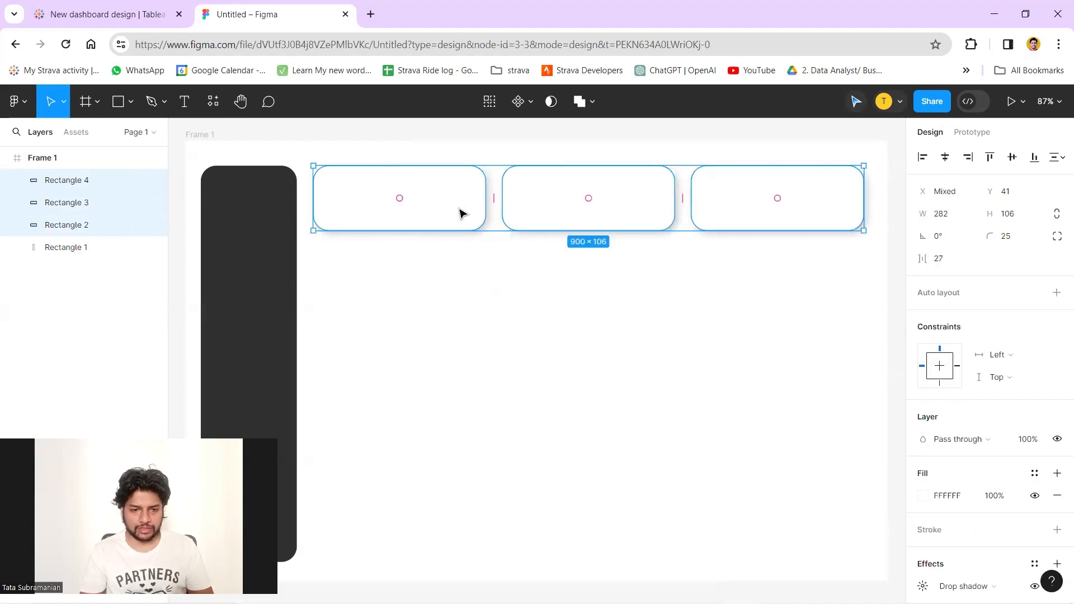
{"action": "mouse_move", "coordinate": [462, 213]}
{"action": "left_mouse_down"}
{"action": "mouse_move", "coordinate": [484, 214]}
{"action": "mouse_move", "coordinate": [468, 211]}
{"action": "left_mouse_up"}
{"action": "left_click", "coordinate": [624, 350]}
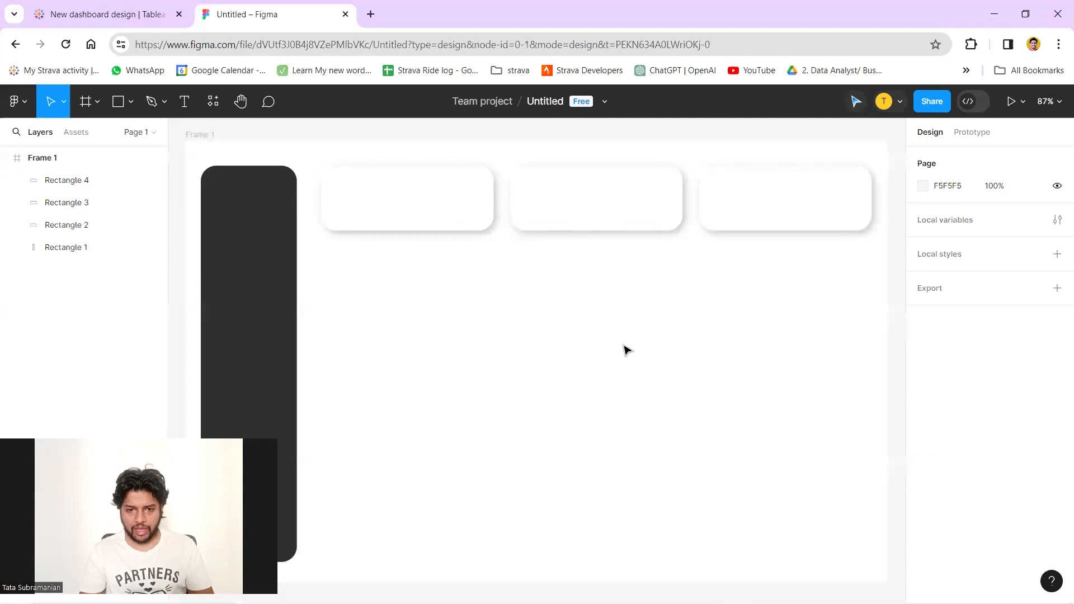
{"action": "left_click", "coordinate": [837, 190]}
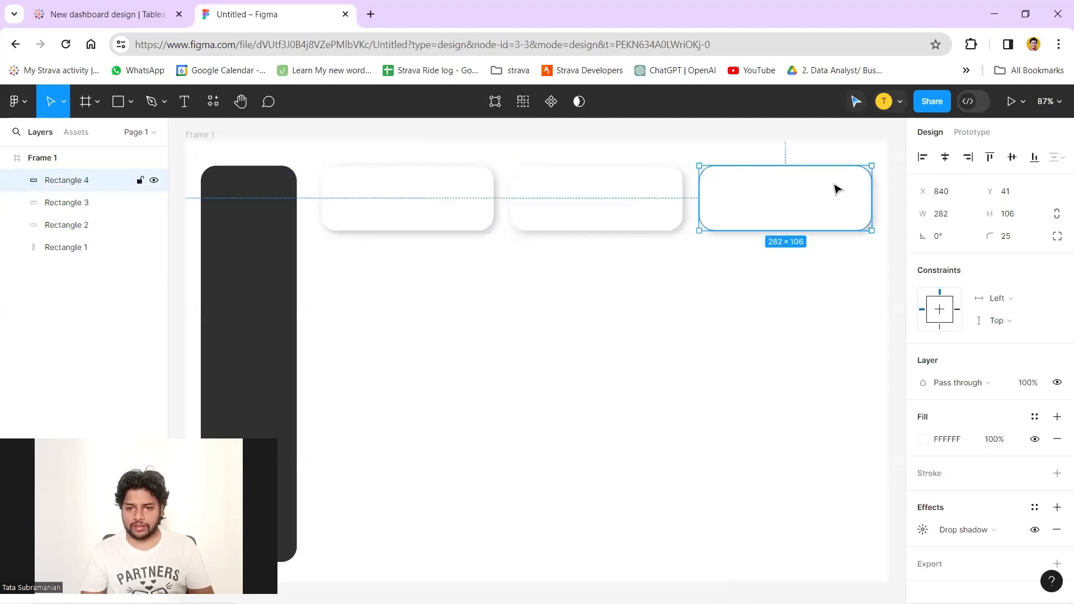
{"action": "left_click", "coordinate": [566, 204]}
{"action": "left_click", "coordinate": [432, 201]}
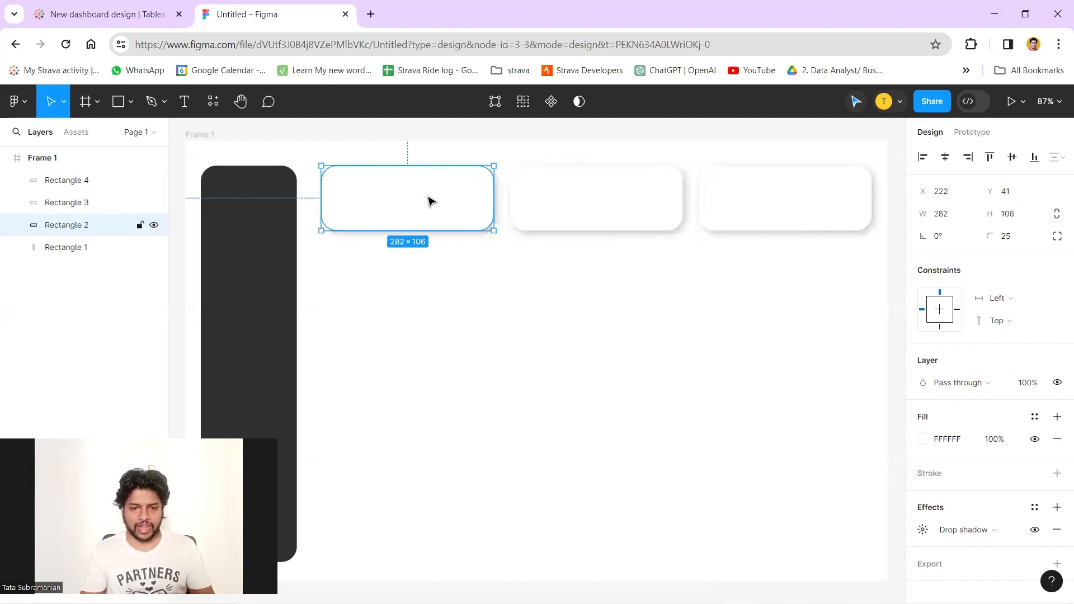
{"action": "left_click", "coordinate": [595, 201]}
{"action": "left_click", "coordinate": [786, 199]}
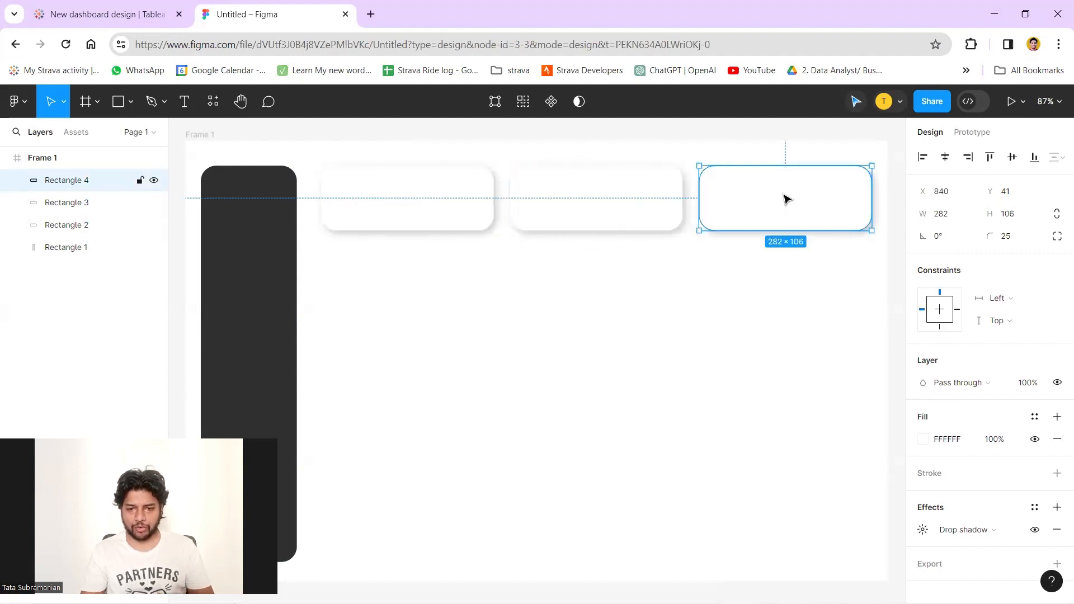
{"action": "left_click", "coordinate": [703, 429]}
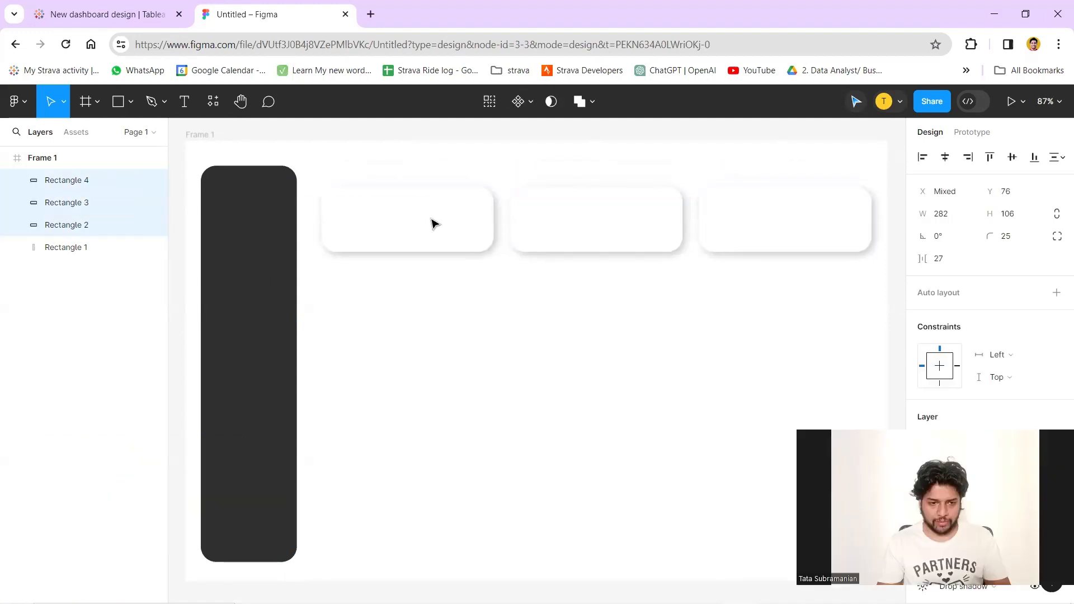
Move the row of three cards down to Y 70
{"action": "left_click_drag", "start_coordinate": [434, 224], "coordinate": [431, 215]}
{"action": "left_click", "coordinate": [422, 319]}
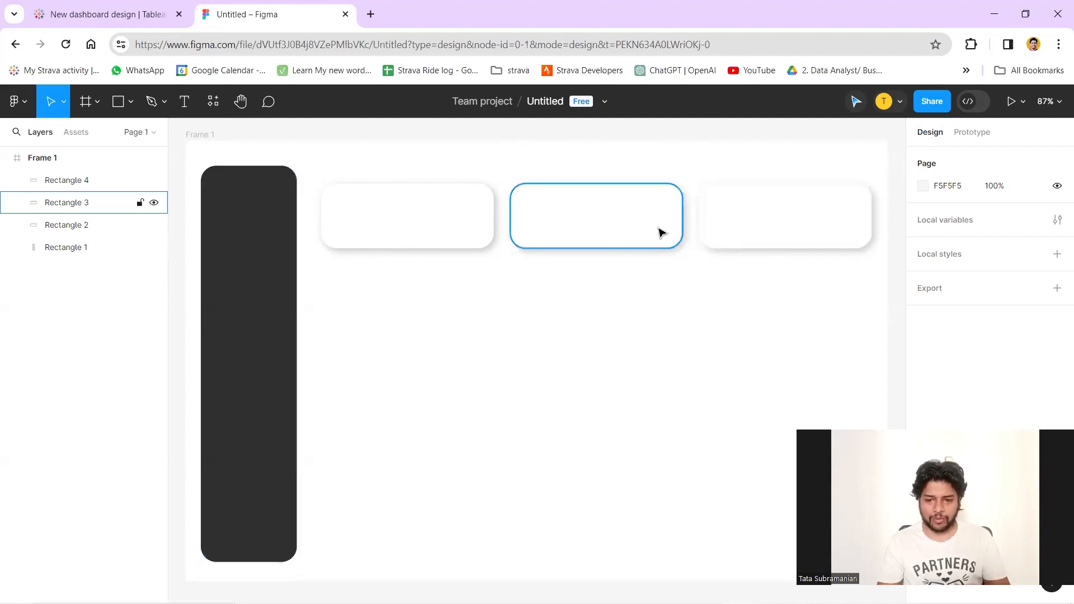
Copy the first card to X 222, Y 219 directly below it and enlarge the copy to 591 × 263, spanning two cards
{"action": "left_click", "coordinate": [404, 218]}
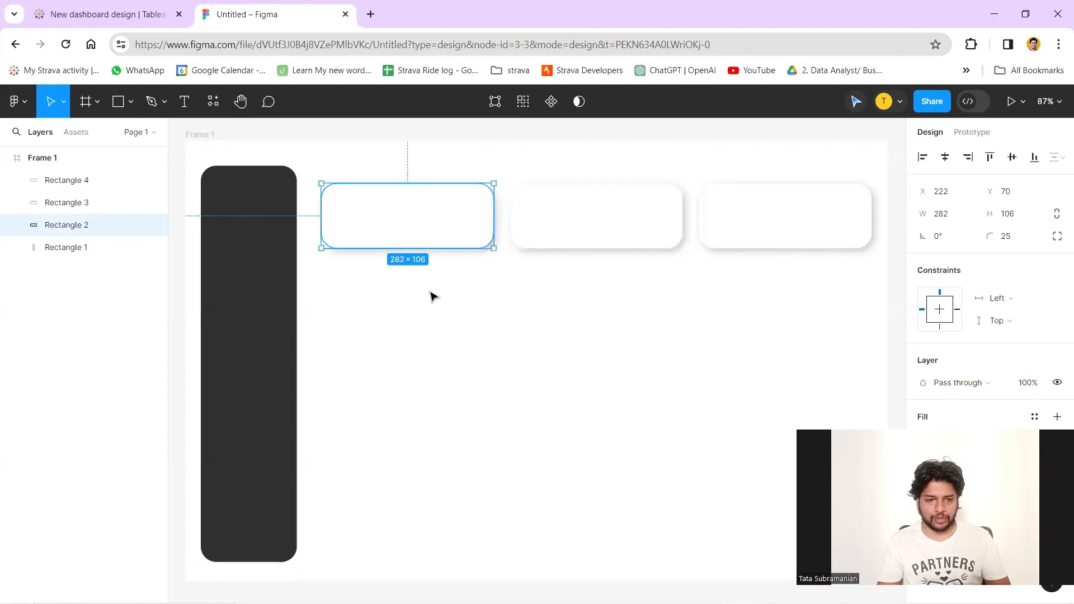
{"action": "left_click", "coordinate": [338, 309]}
{"action": "key", "text": "ctrl+v"}
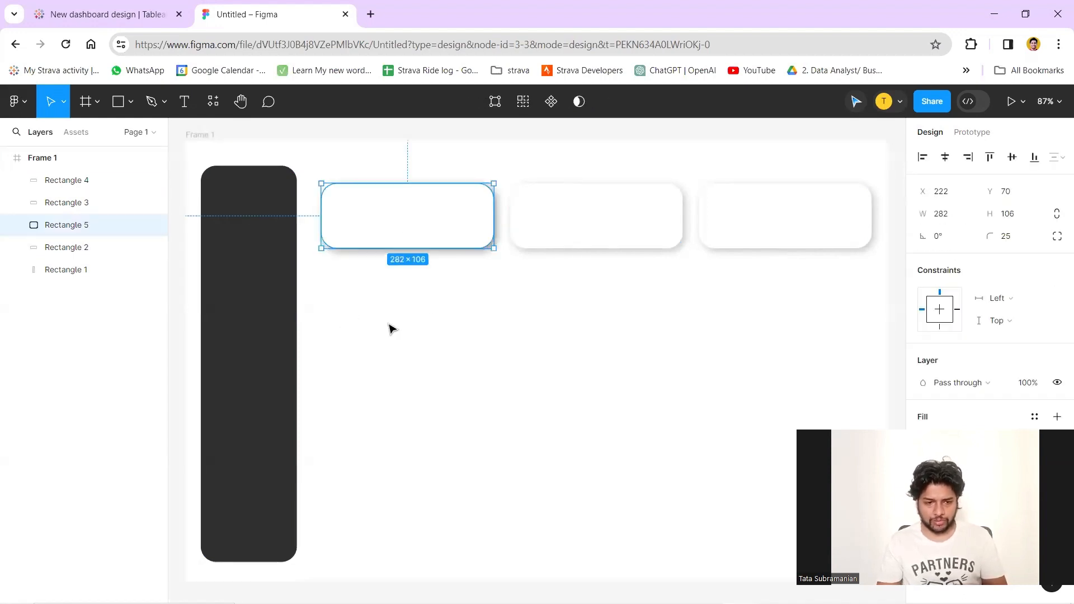
{"action": "left_click_drag", "start_coordinate": [419, 220], "coordinate": [420, 312]}
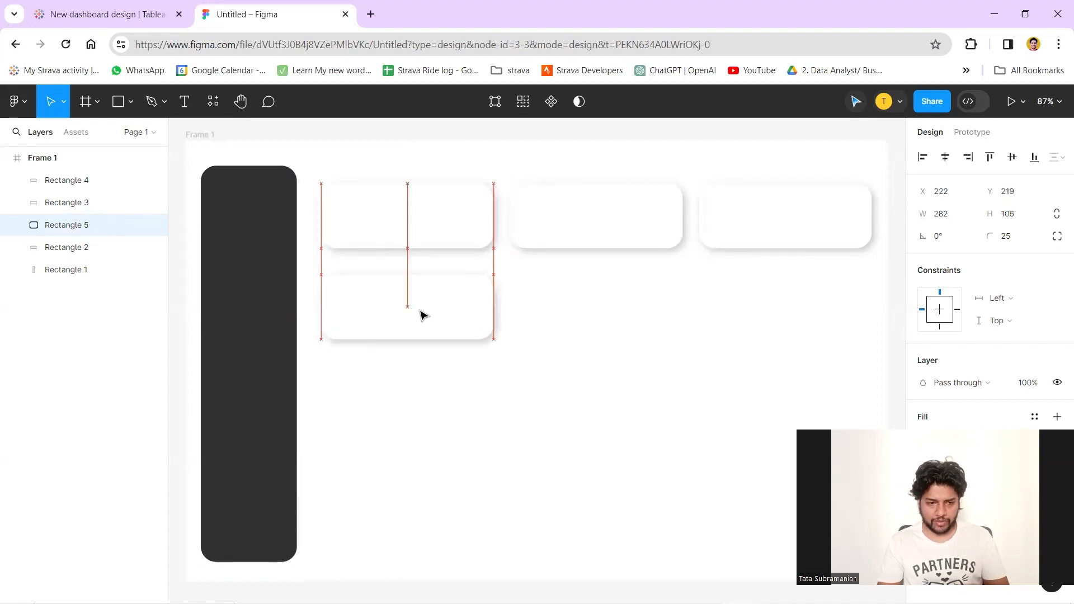
{"action": "left_click_drag", "start_coordinate": [504, 355], "coordinate": [683, 437]}
{"action": "left_click", "coordinate": [729, 371]}
Copy the large card and shift the copy sideways in the same row to X 594, Y 219
{"action": "left_click", "coordinate": [534, 347]}
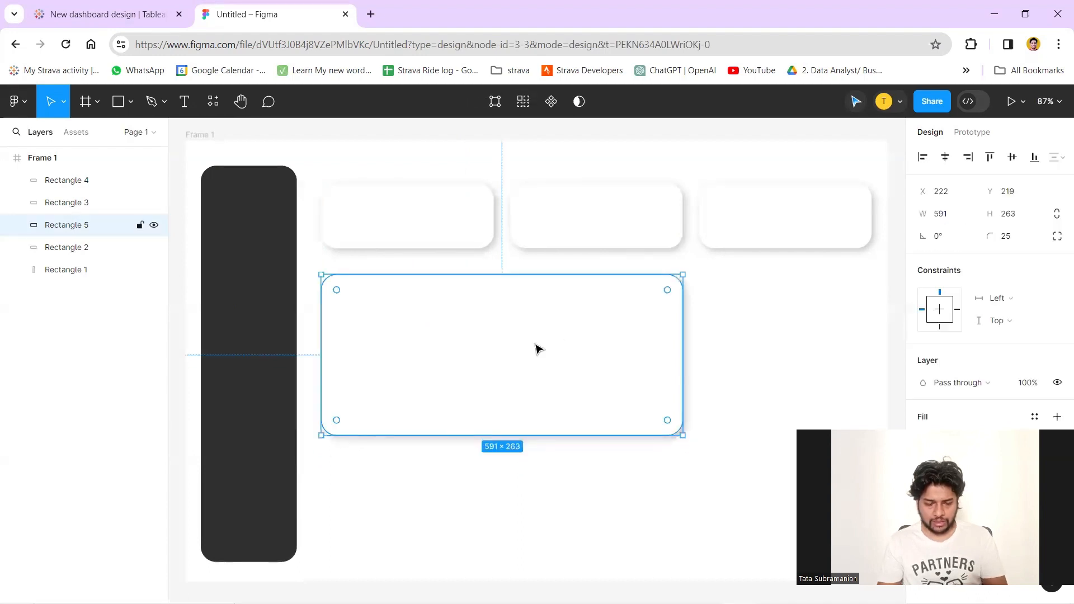
{"action": "left_click", "coordinate": [784, 312]}
{"action": "key", "text": "ctrl+v"}
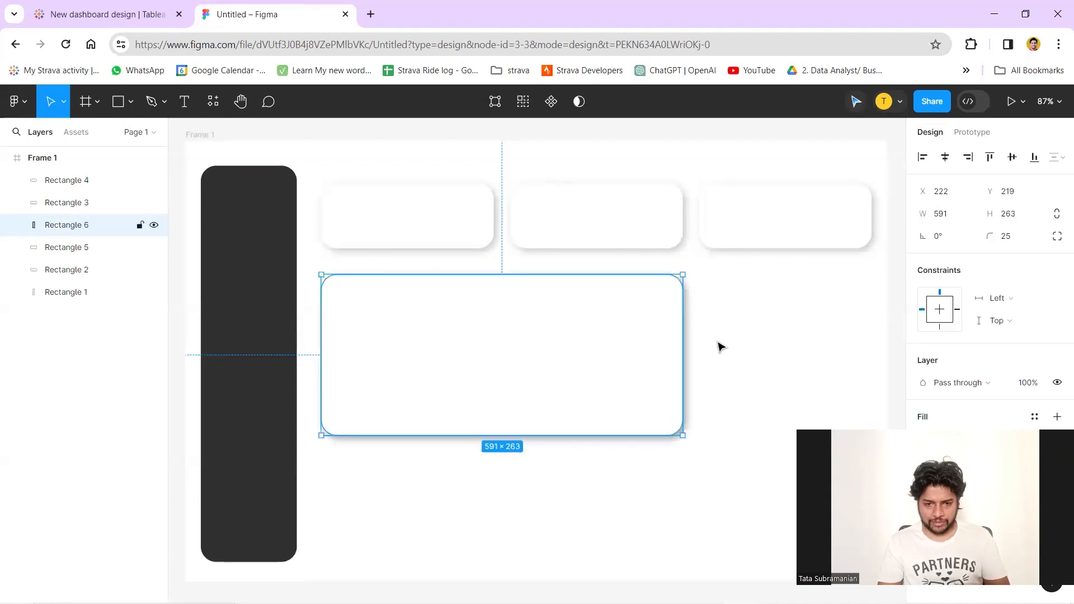
{"action": "left_click_drag", "start_coordinate": [521, 343], "coordinate": [748, 343]}
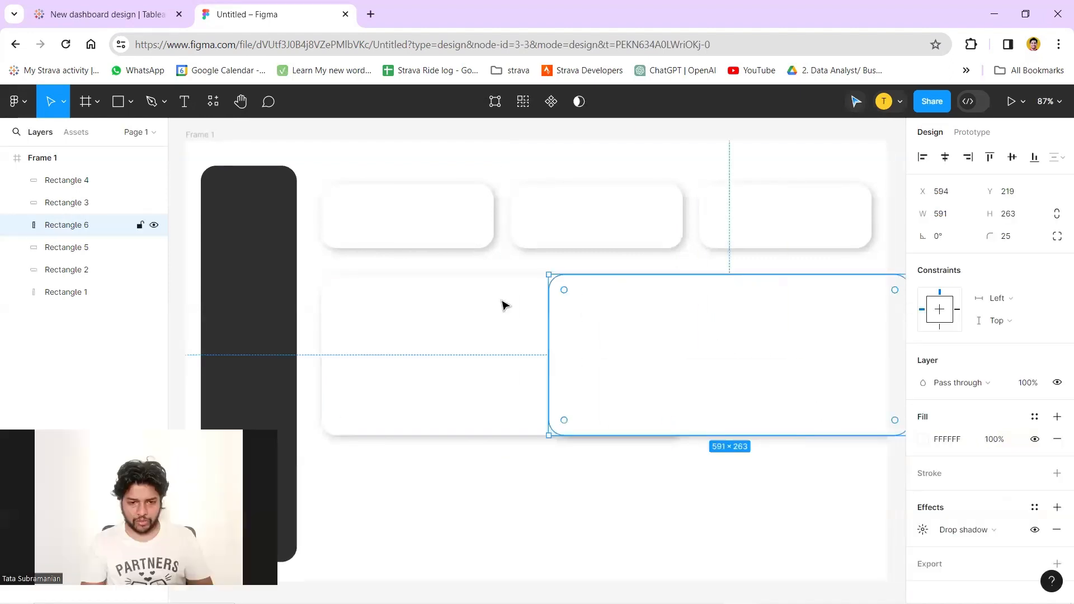
Resize the copied card to 282 × 269 at X 840, Y 213, so it fits under the third small card
{"action": "left_click_drag", "start_coordinate": [549, 274], "coordinate": [697, 288]}
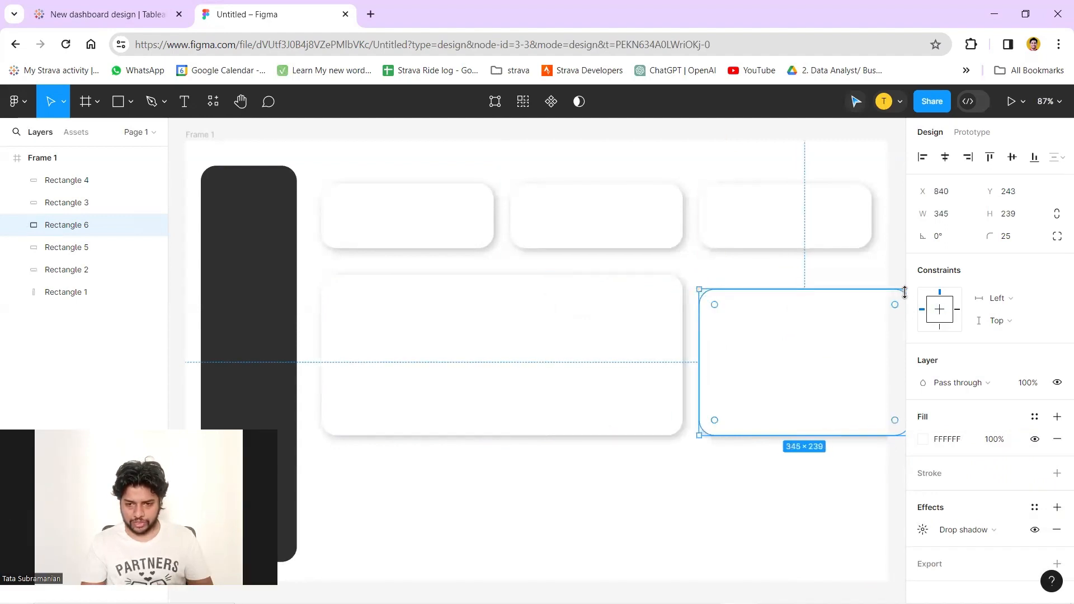
{"action": "left_click_drag", "start_coordinate": [905, 292], "coordinate": [835, 283]}
{"action": "left_click_drag", "start_coordinate": [726, 324], "coordinate": [613, 298]}
{"action": "left_click_drag", "start_coordinate": [798, 261], "coordinate": [757, 283]}
{"action": "left_click_drag", "start_coordinate": [700, 335], "coordinate": [811, 322]}
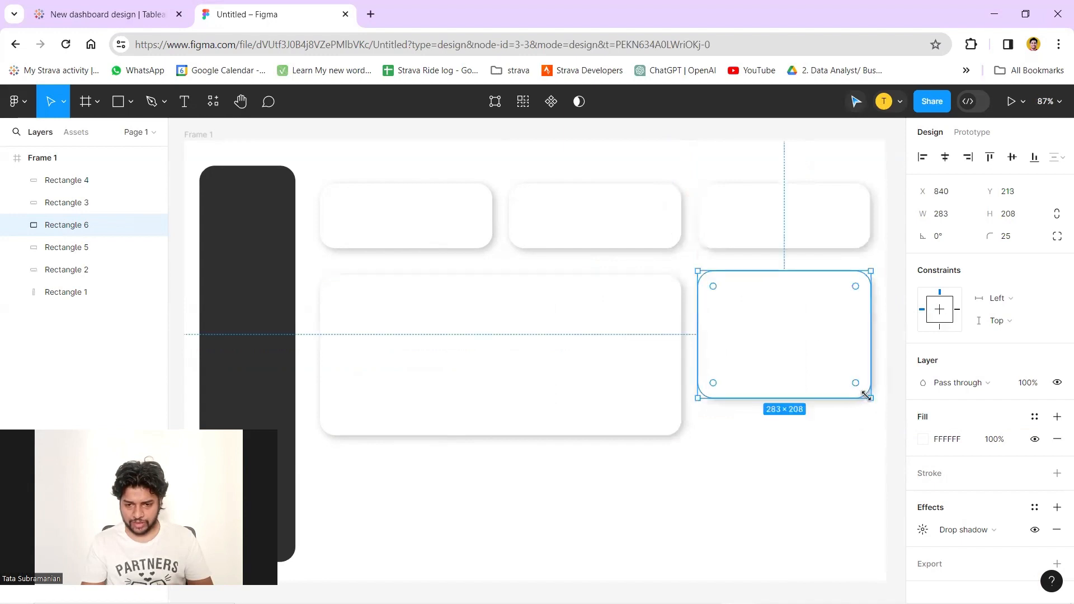
{"action": "left_click_drag", "start_coordinate": [866, 395], "coordinate": [871, 435]}
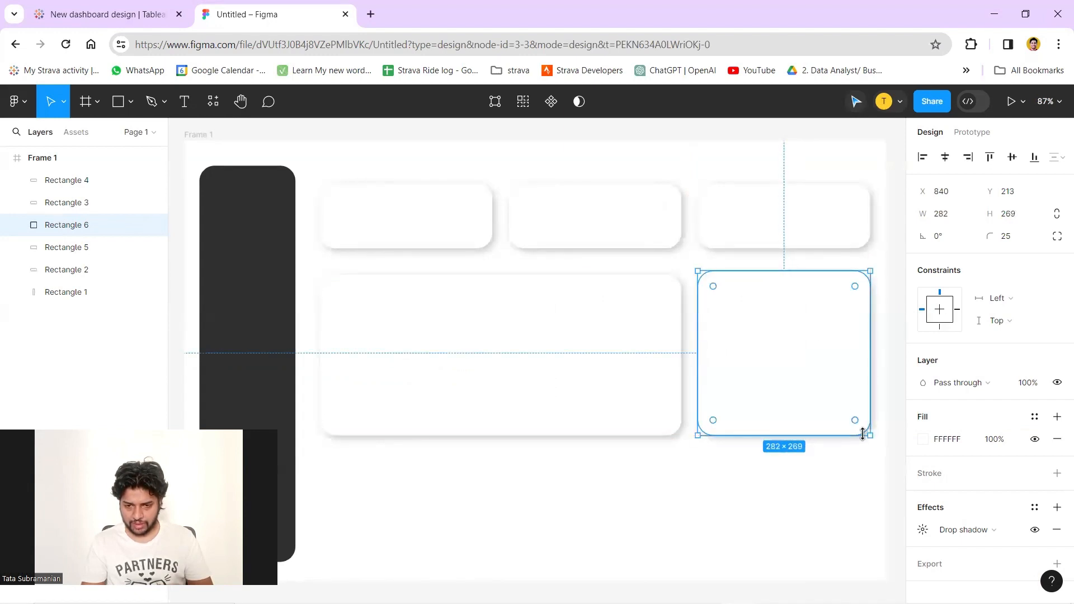
{"action": "left_click", "coordinate": [750, 519]}
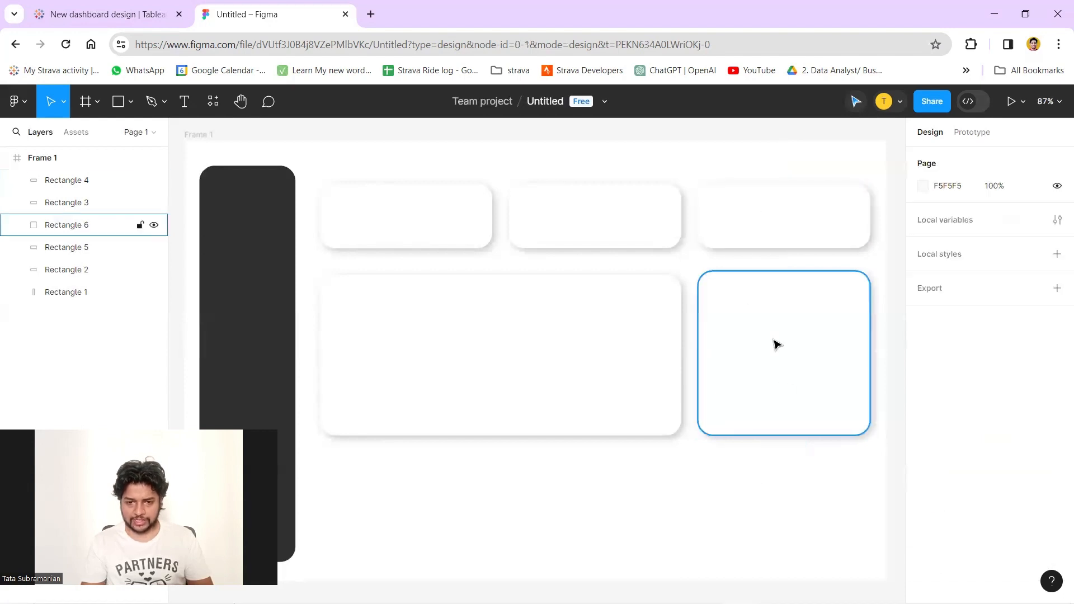
Copy the 591 × 263 card and place the copy below it at X 222, Y 507
{"action": "left_click", "coordinate": [551, 351]}
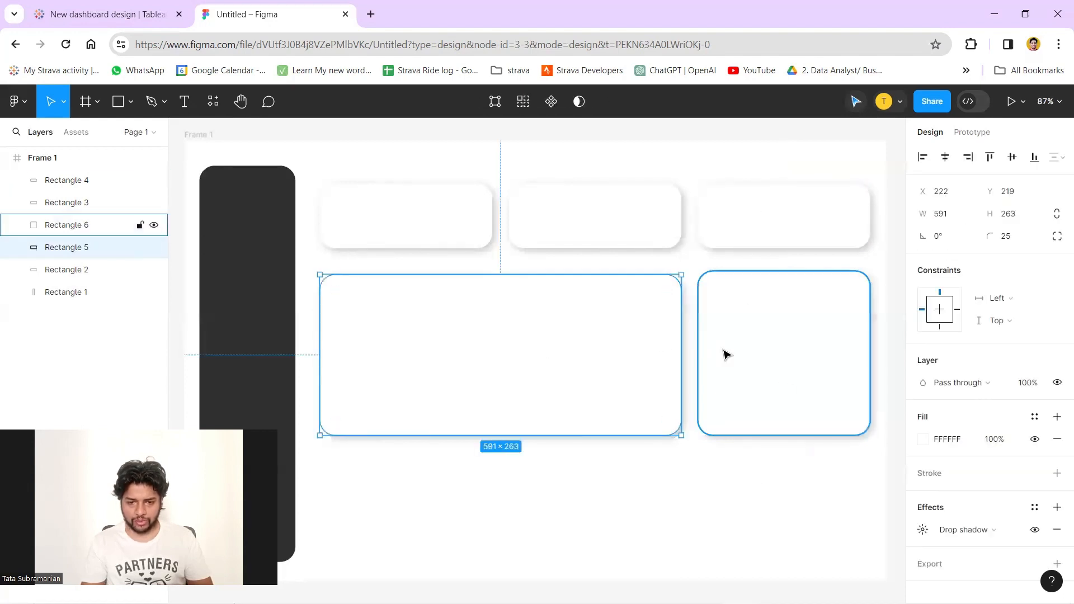
{"action": "left_click", "coordinate": [587, 486]}
{"action": "scroll", "coordinate": [624, 455], "scroll_direction": "up", "scroll_amount": 1}
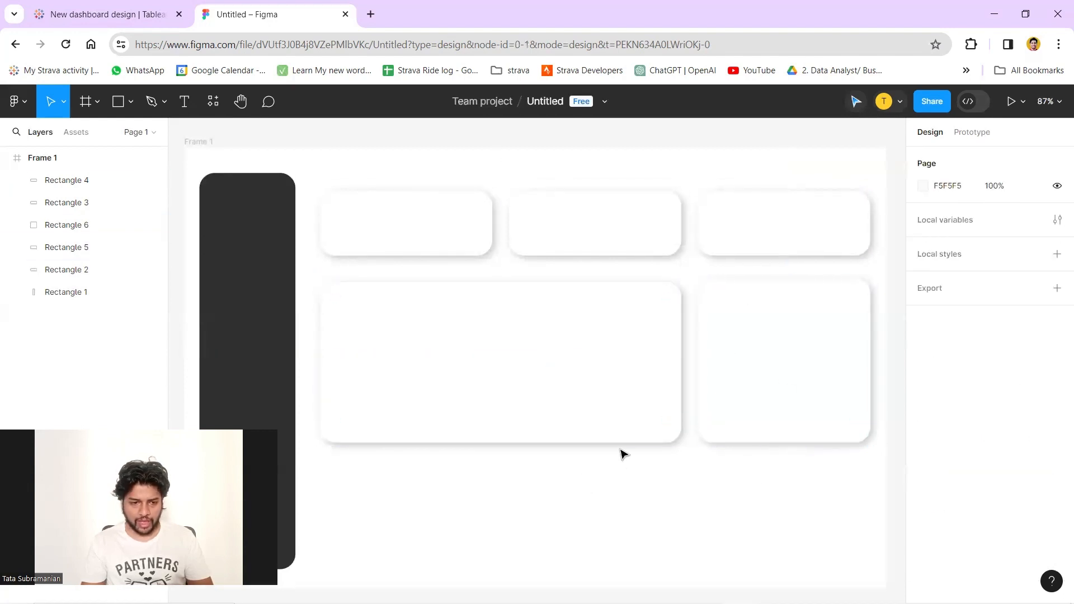
{"action": "left_click", "coordinate": [467, 526]}
{"action": "left_click_drag", "start_coordinate": [489, 311], "coordinate": [496, 498]}
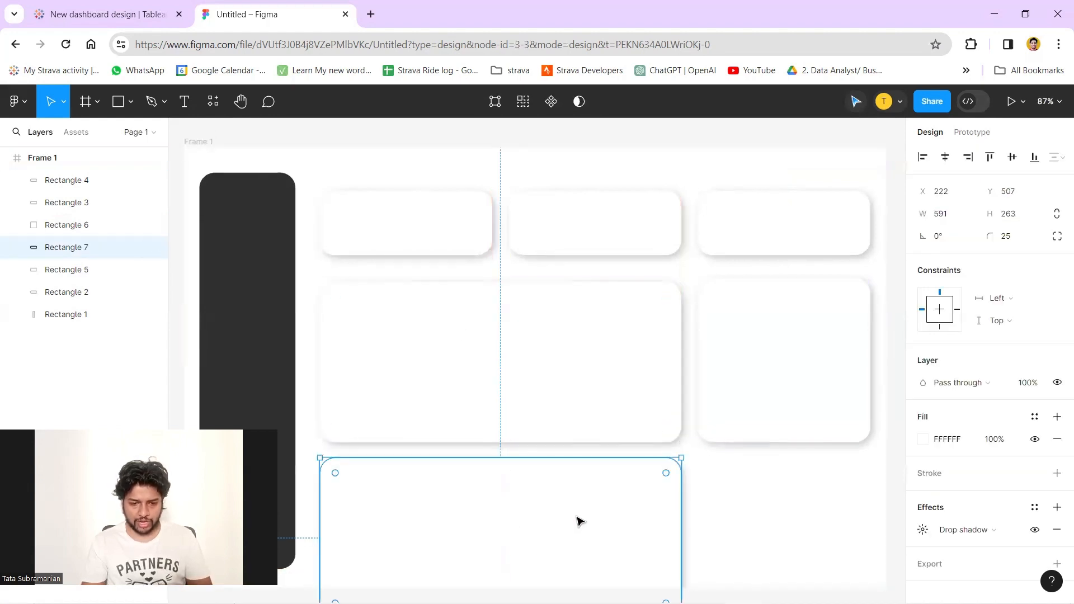
Resize the lowest card to 900 × 182, spanning the full card width and ending level with the sidebar's bottom edge
{"action": "scroll", "coordinate": [579, 522], "scroll_direction": "down", "scroll_amount": 3}
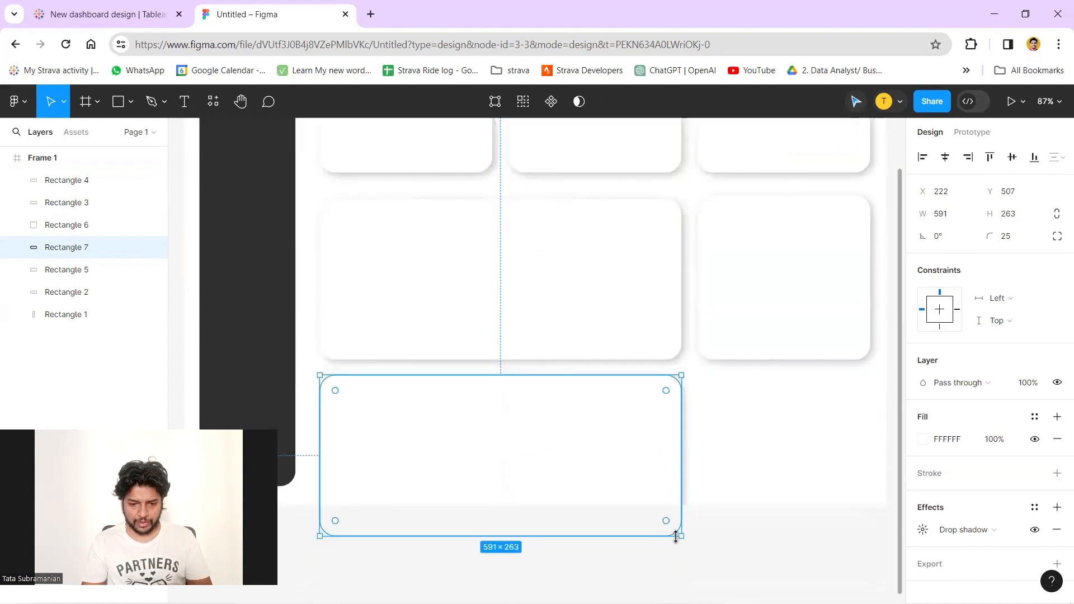
{"action": "left_click_drag", "start_coordinate": [680, 535], "coordinate": [653, 488]}
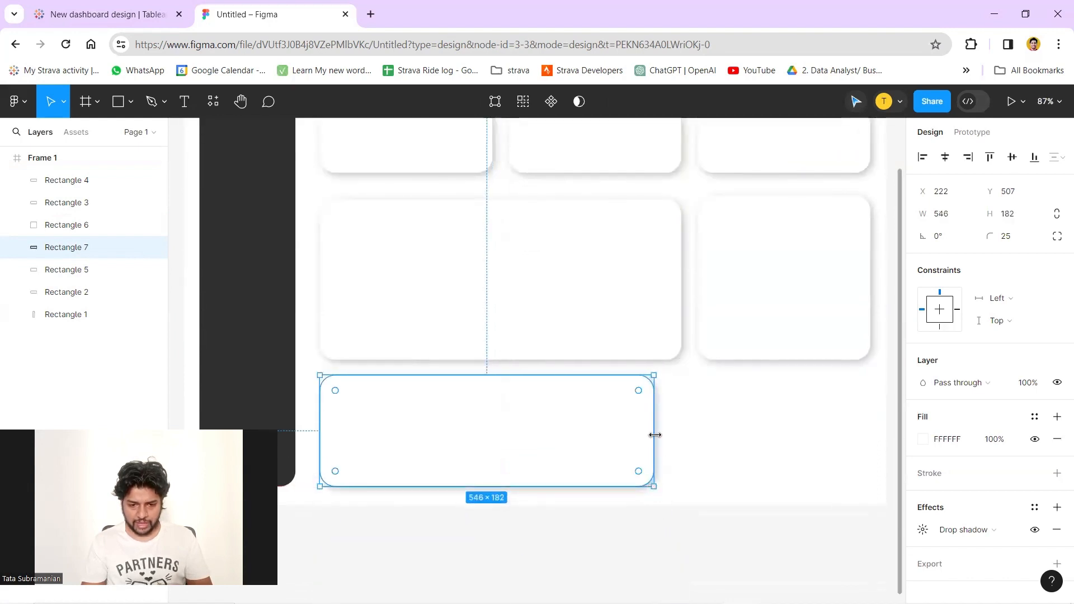
{"action": "left_click_drag", "start_coordinate": [655, 434], "coordinate": [870, 430]}
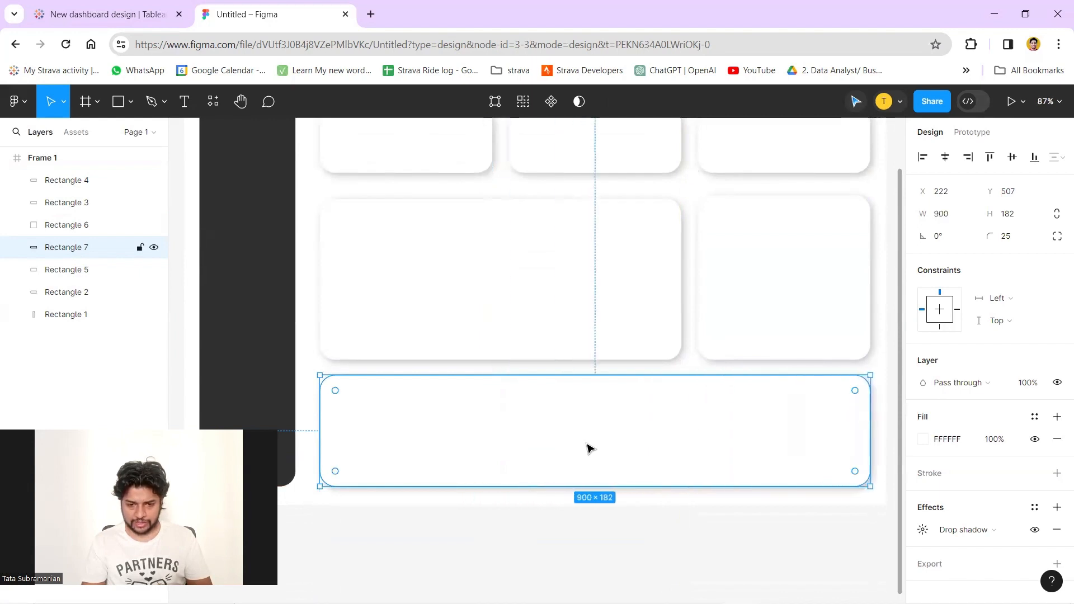
{"action": "left_click", "coordinate": [565, 563]}
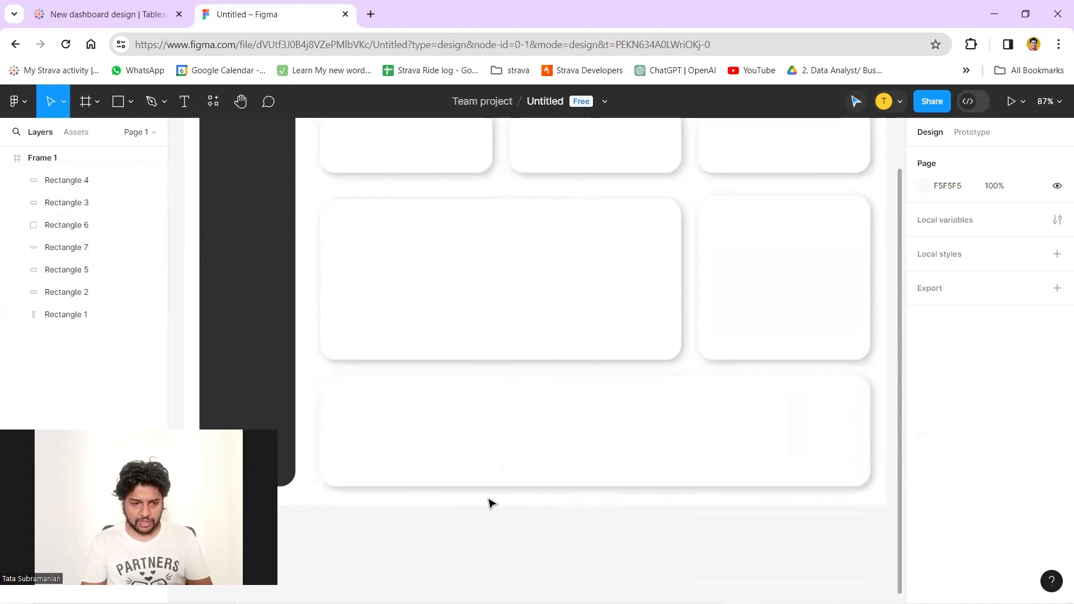
{"action": "scroll", "coordinate": [554, 475], "scroll_direction": "up", "scroll_amount": 3}
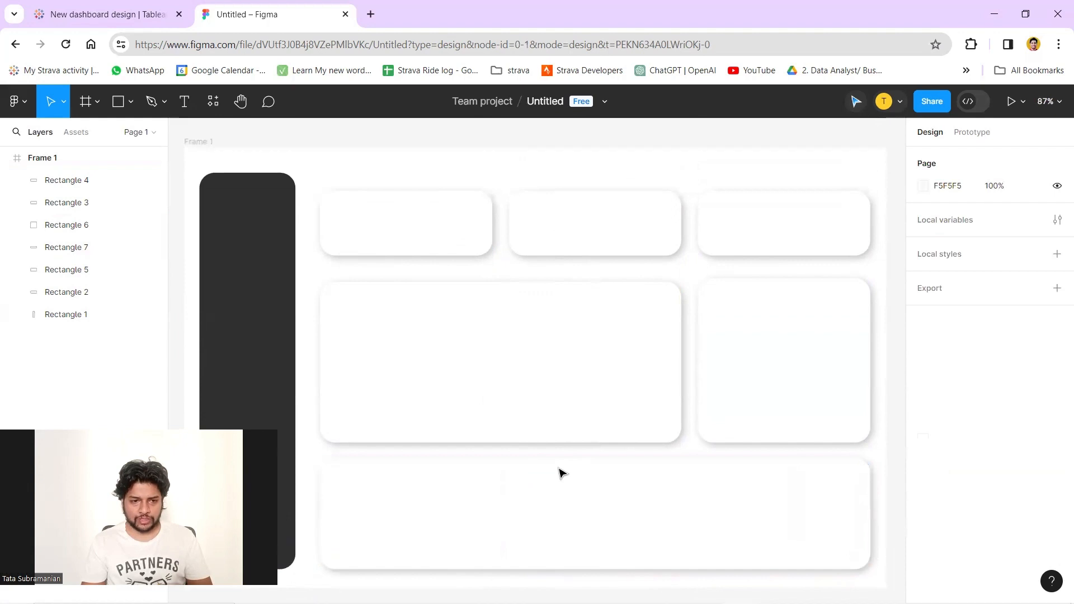
{"action": "scroll", "coordinate": [562, 474], "scroll_direction": "down", "scroll_amount": 2}
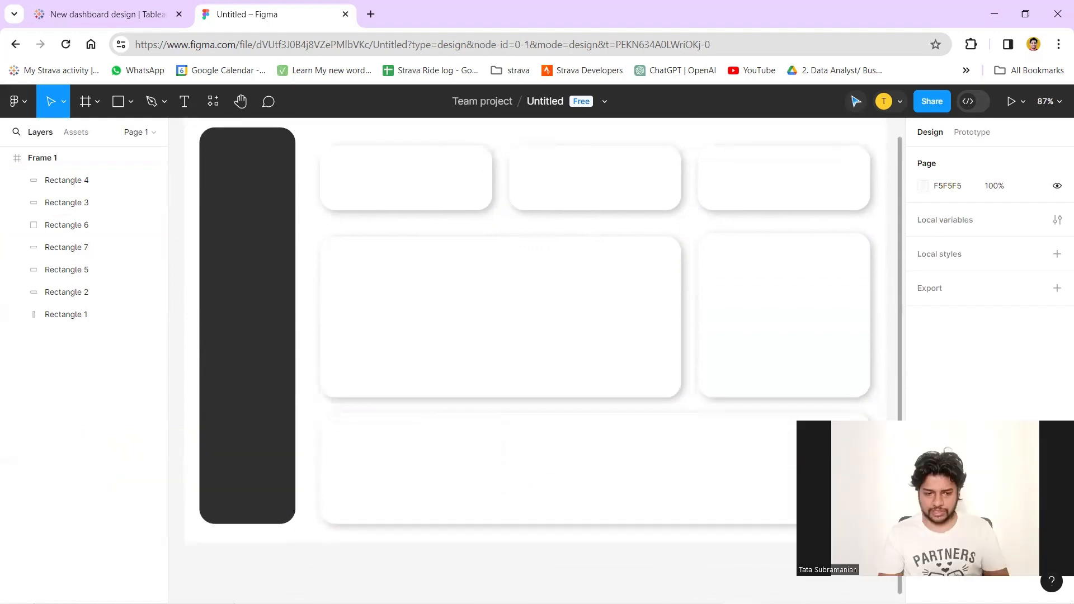
{"action": "left_click", "coordinate": [602, 522]}
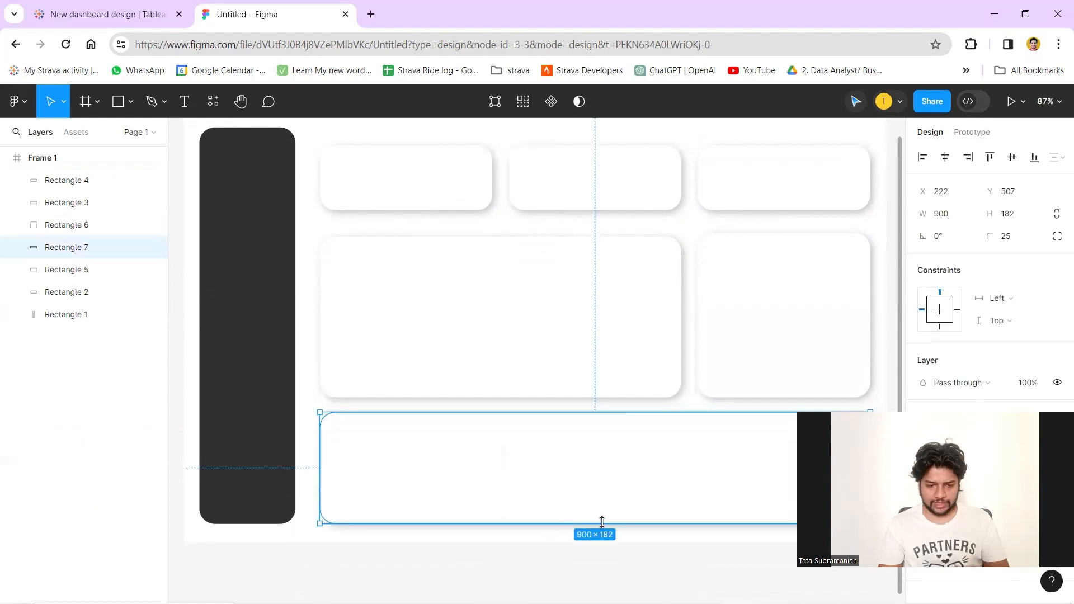
{"action": "mouse_move", "coordinate": [602, 521]}
{"action": "left_mouse_down"}
{"action": "mouse_move", "coordinate": [602, 511]}
{"action": "mouse_move", "coordinate": [604, 523]}
{"action": "left_mouse_up"}
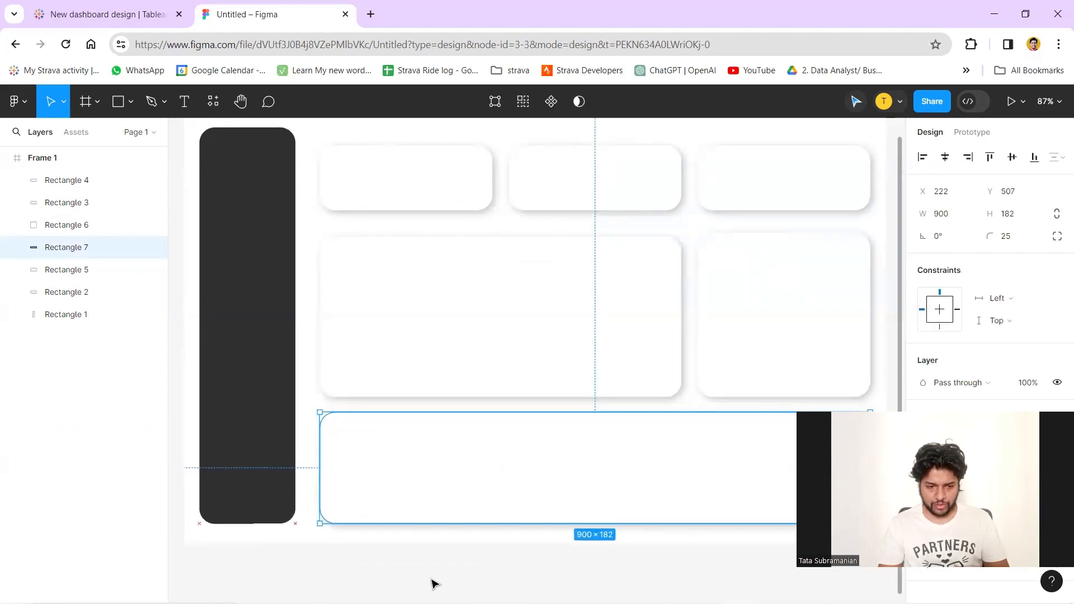
Add a drop shadow with a blur of 15 to the dark sidebar
{"action": "left_click", "coordinate": [273, 382]}
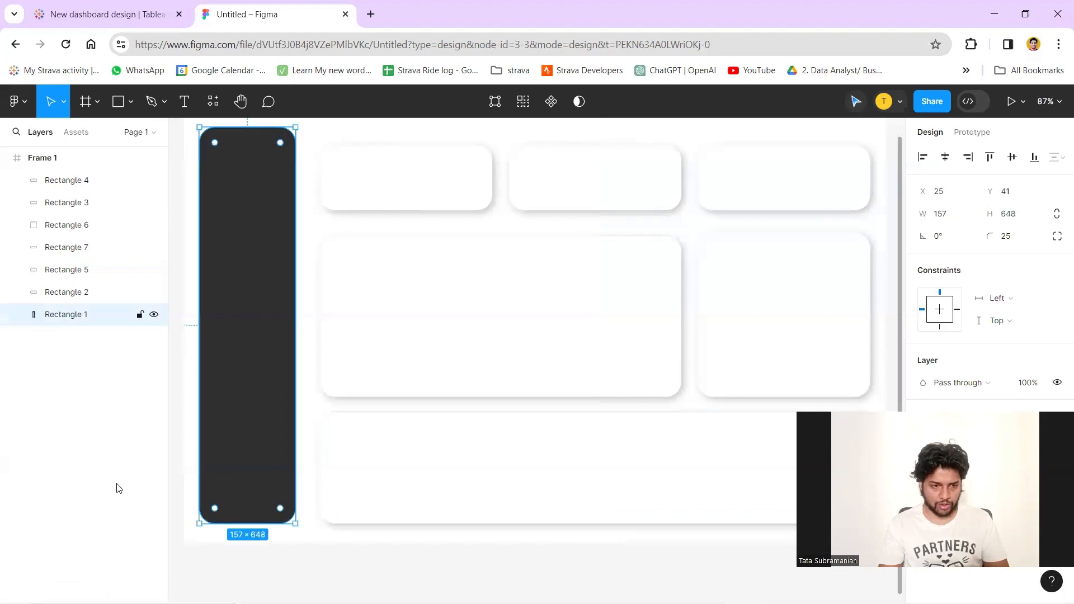
{"action": "left_click", "coordinate": [287, 562]}
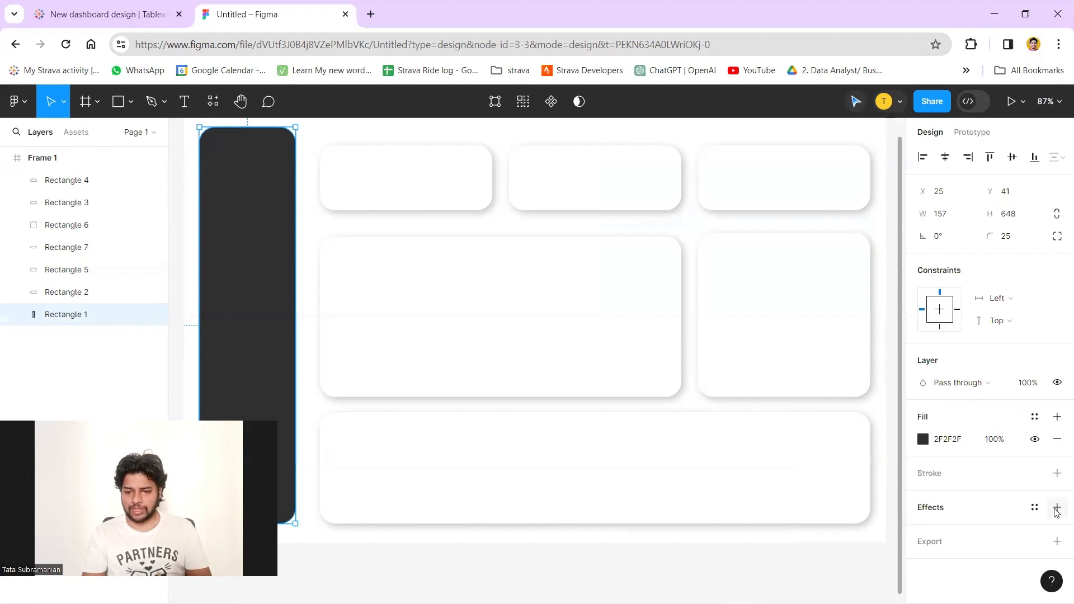
{"action": "left_click", "coordinate": [1057, 509]}
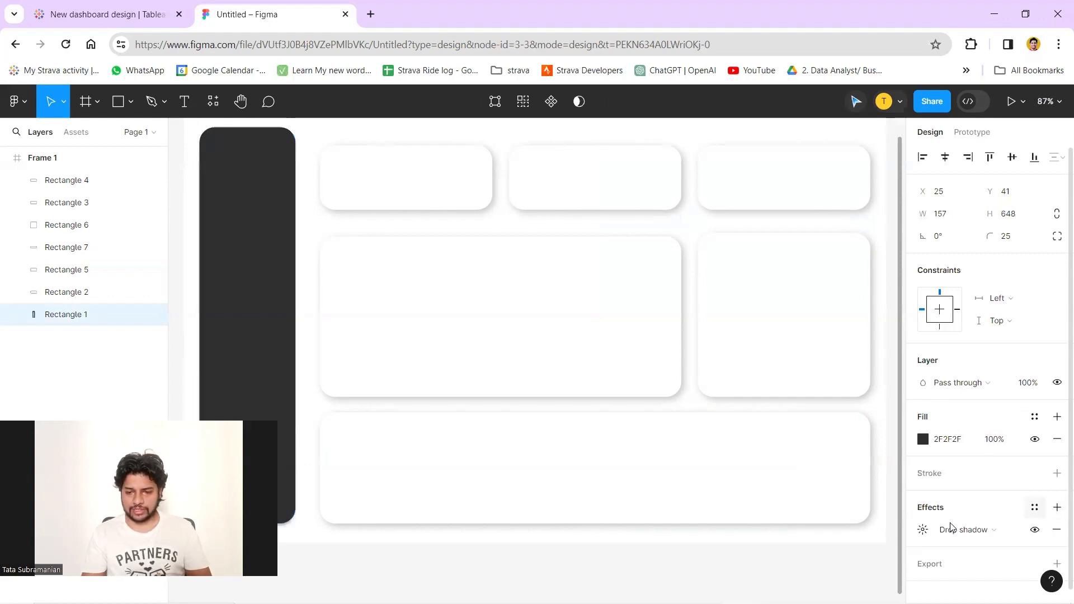
{"action": "left_click", "coordinate": [917, 533]}
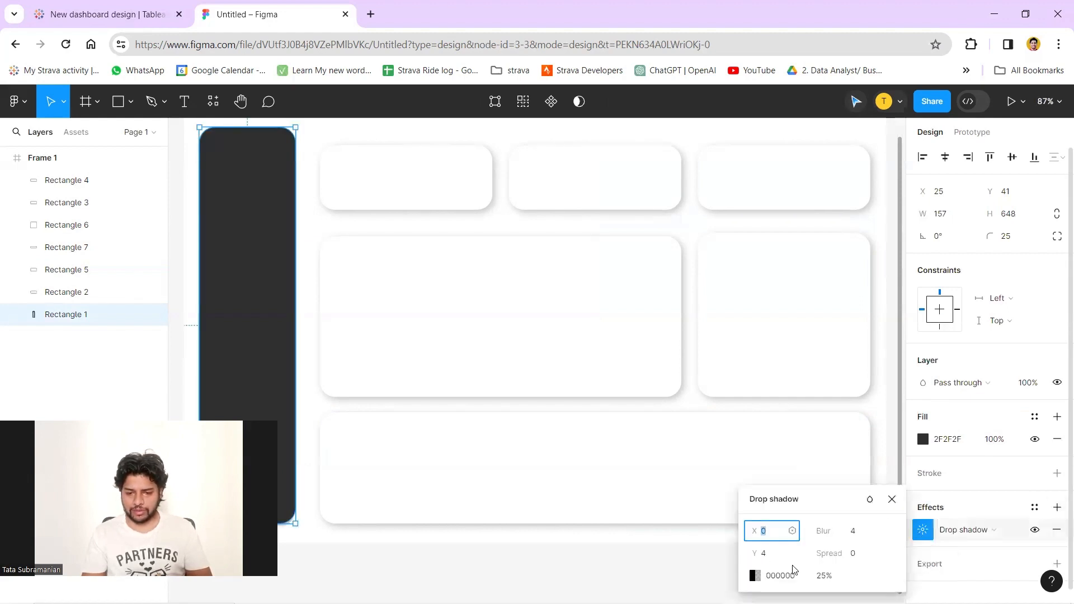
{"action": "left_click", "coordinate": [864, 532]}
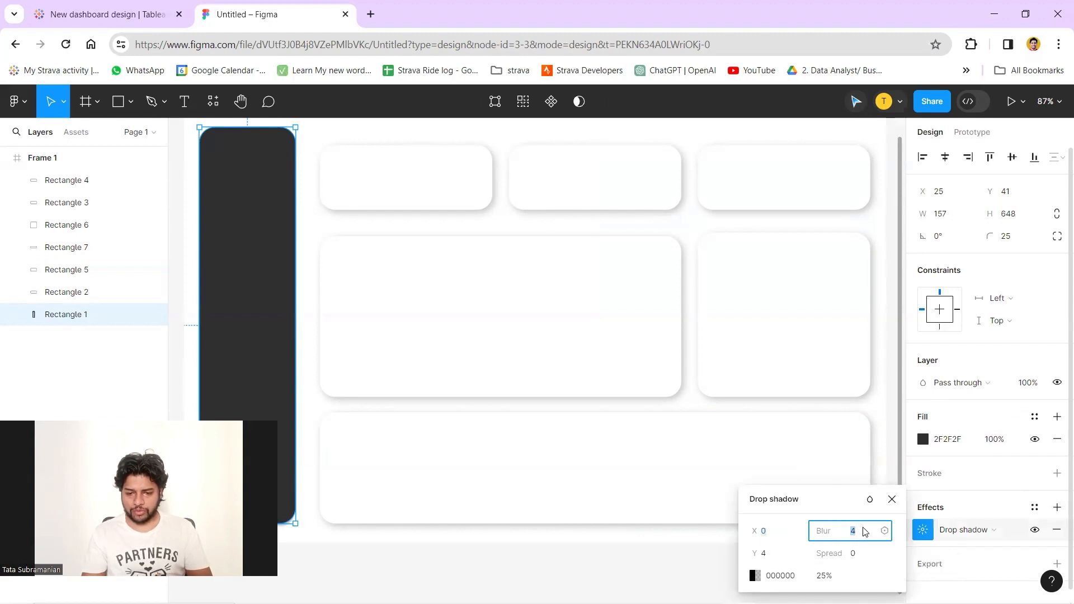
{"action": "type", "text": "15"}
{"action": "key", "text": "Return"}
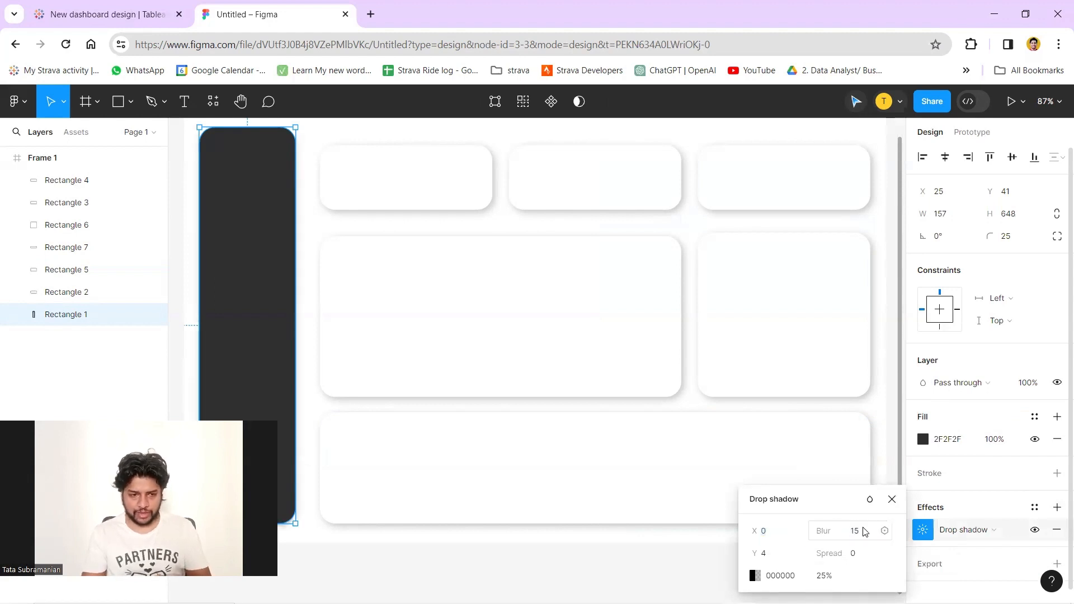
{"action": "left_click", "coordinate": [305, 491]}
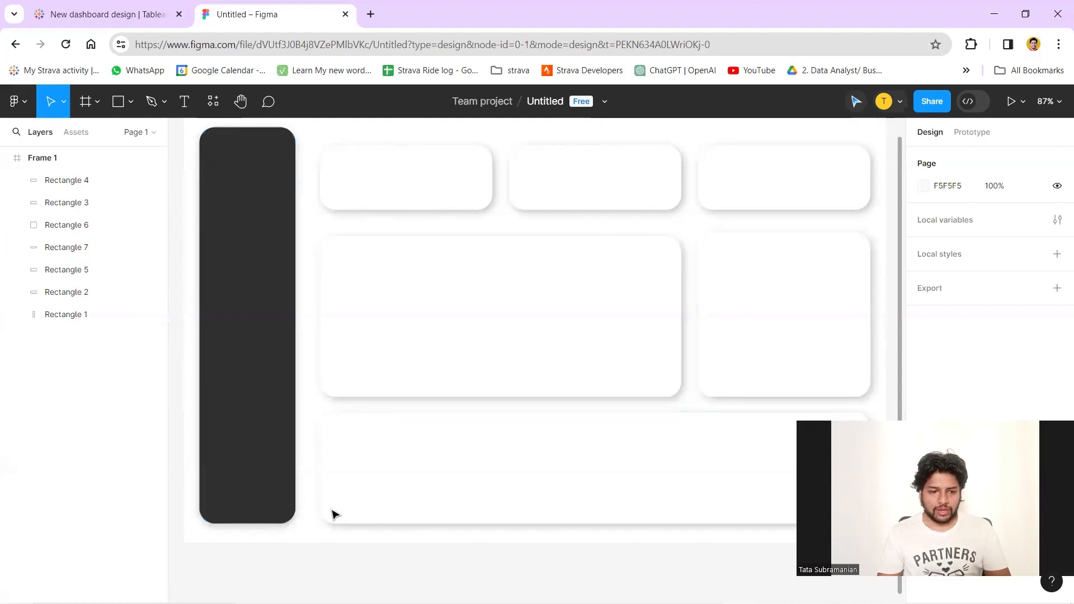
Add a second page to the file and return to Page 1
{"action": "scroll", "coordinate": [480, 461], "scroll_direction": "up", "scroll_amount": 2}
{"action": "scroll", "coordinate": [480, 462], "scroll_direction": "up", "scroll_amount": 2}
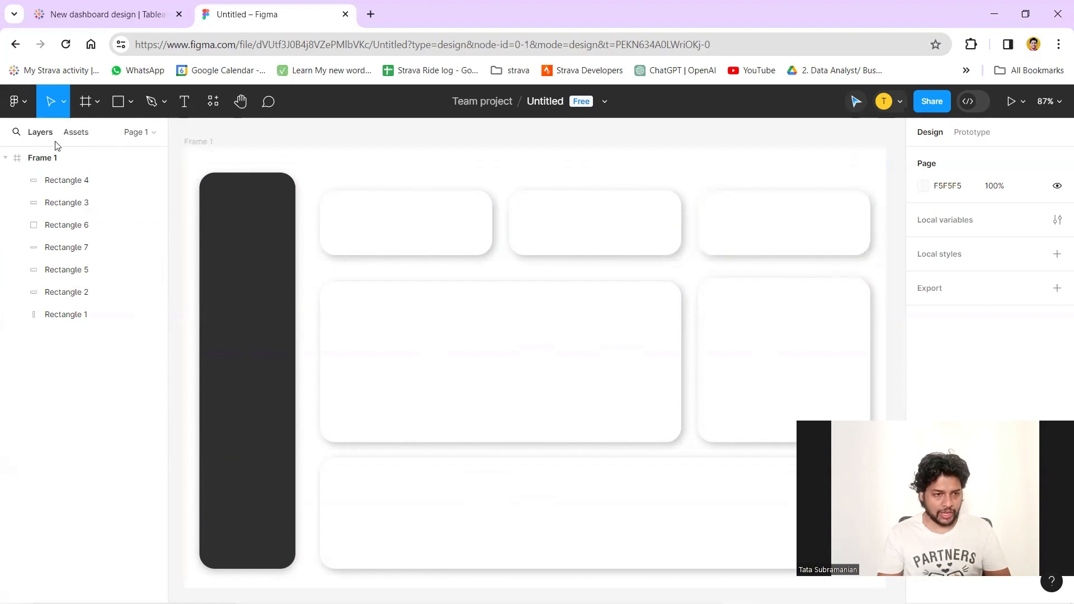
{"action": "left_click", "coordinate": [5, 158]}
{"action": "left_click", "coordinate": [153, 134]}
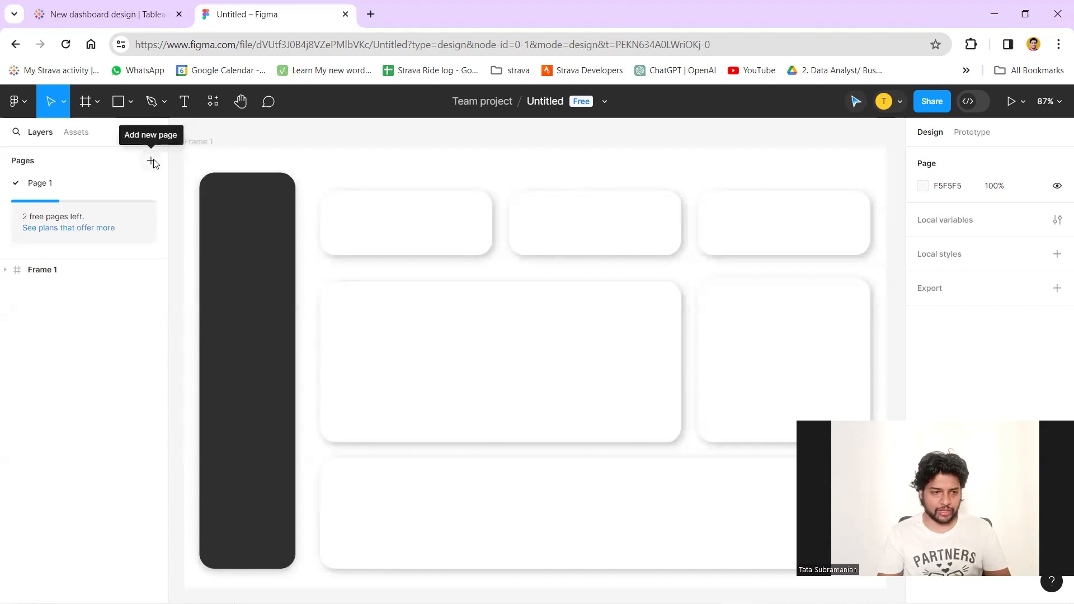
{"action": "left_click", "coordinate": [152, 161]}
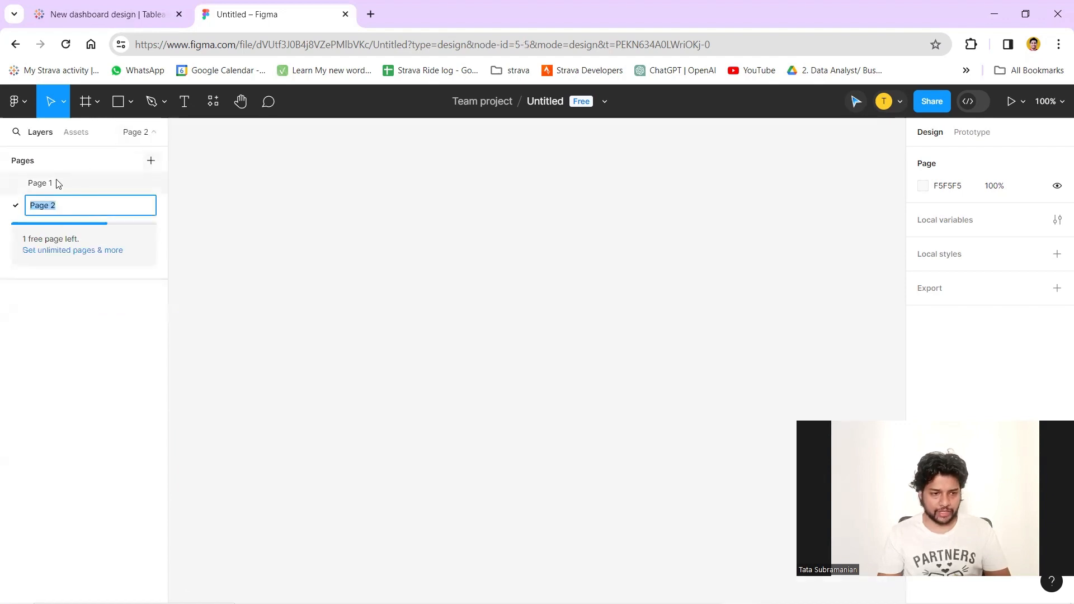
{"action": "left_click", "coordinate": [56, 184]}
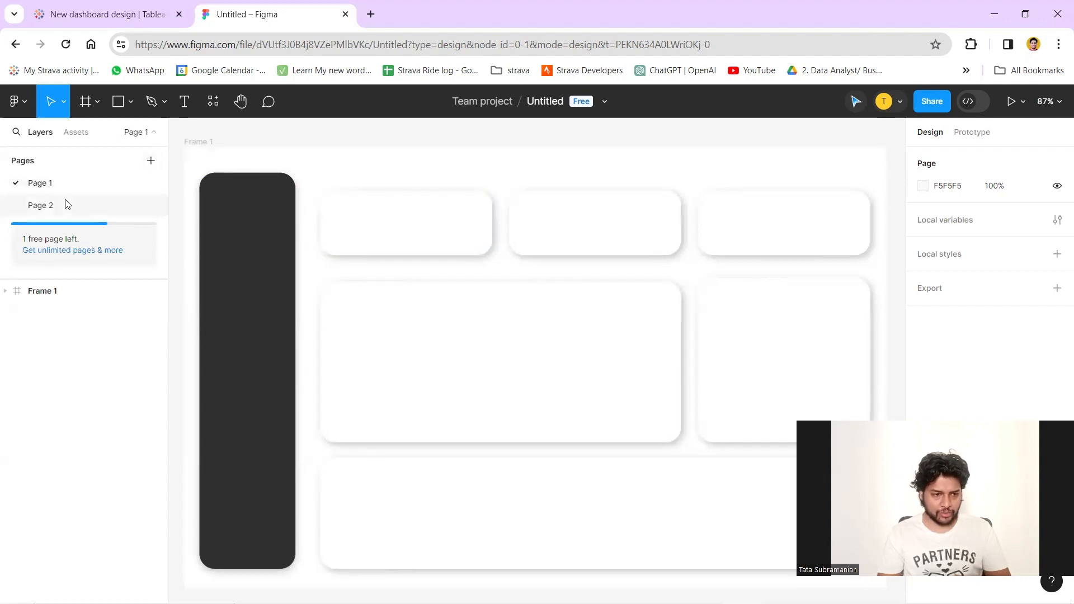
Delete the empty Page 2
{"action": "left_click", "coordinate": [67, 205]}
{"action": "right_click", "coordinate": [67, 205]}
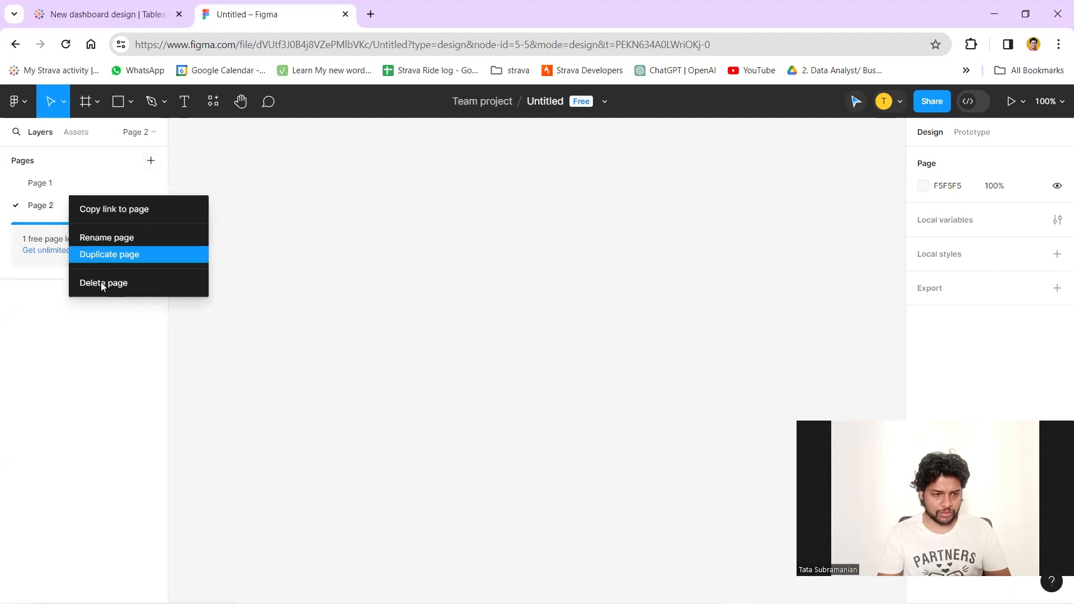
{"action": "left_click", "coordinate": [102, 283]}
Duplicate Page 1 and open the resulting Page 2
{"action": "right_click", "coordinate": [63, 184]}
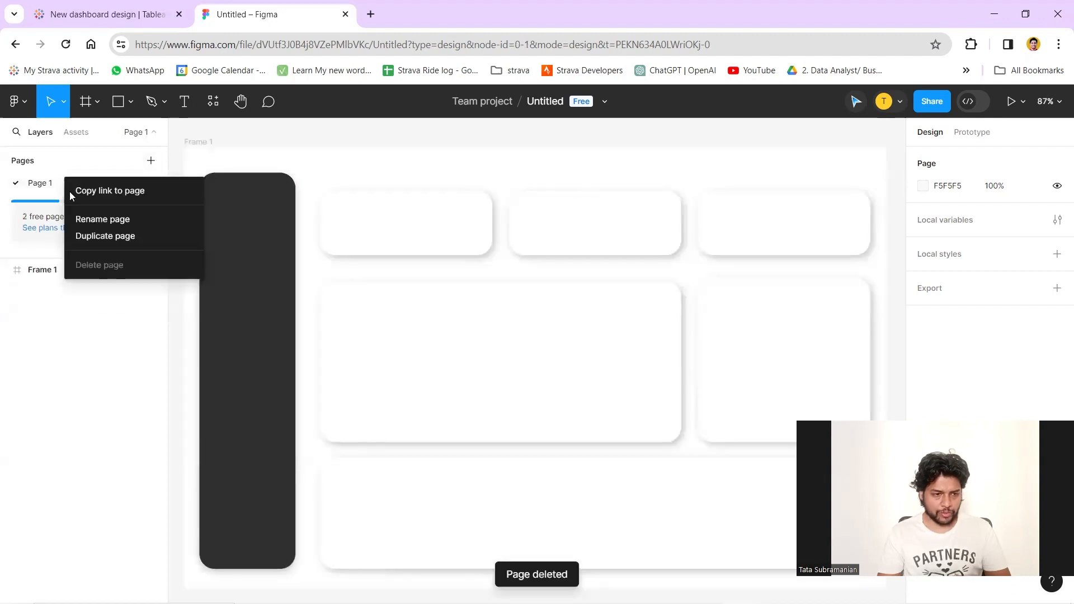
{"action": "left_click", "coordinate": [94, 240]}
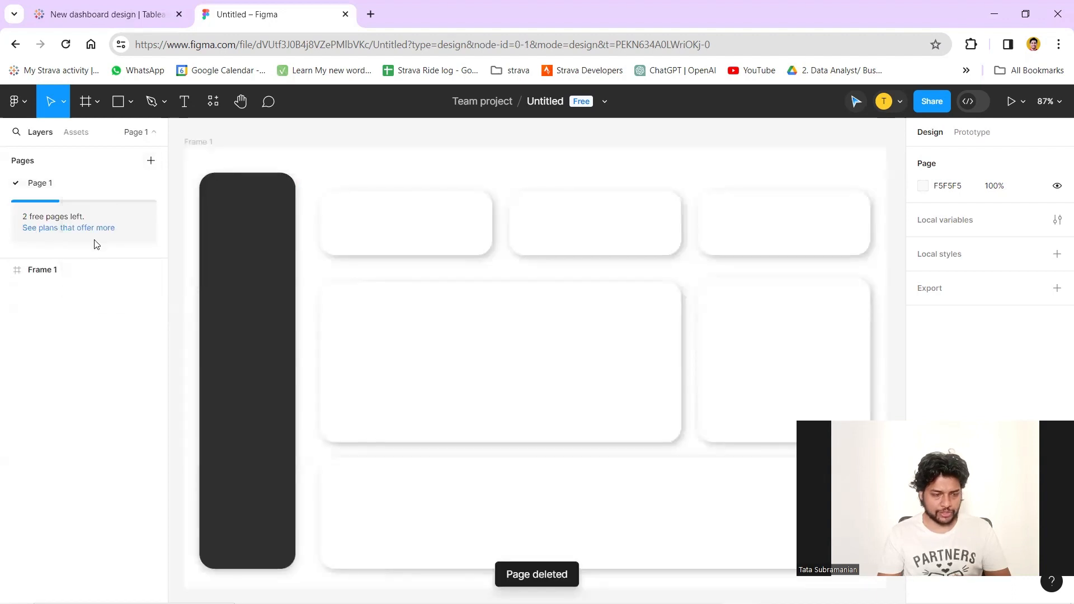
{"action": "left_click", "coordinate": [72, 187]}
{"action": "left_click", "coordinate": [75, 206]}
Change the fill of Page 2's sidebar to dark blue, 0C1068
{"action": "left_click", "coordinate": [278, 271]}
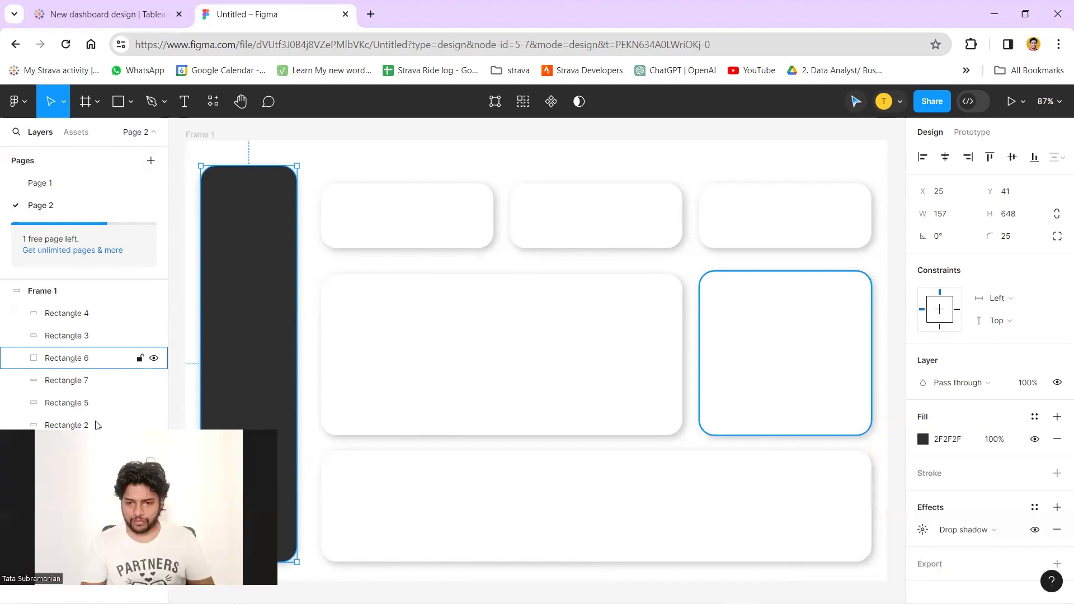
{"action": "left_click", "coordinate": [924, 439]}
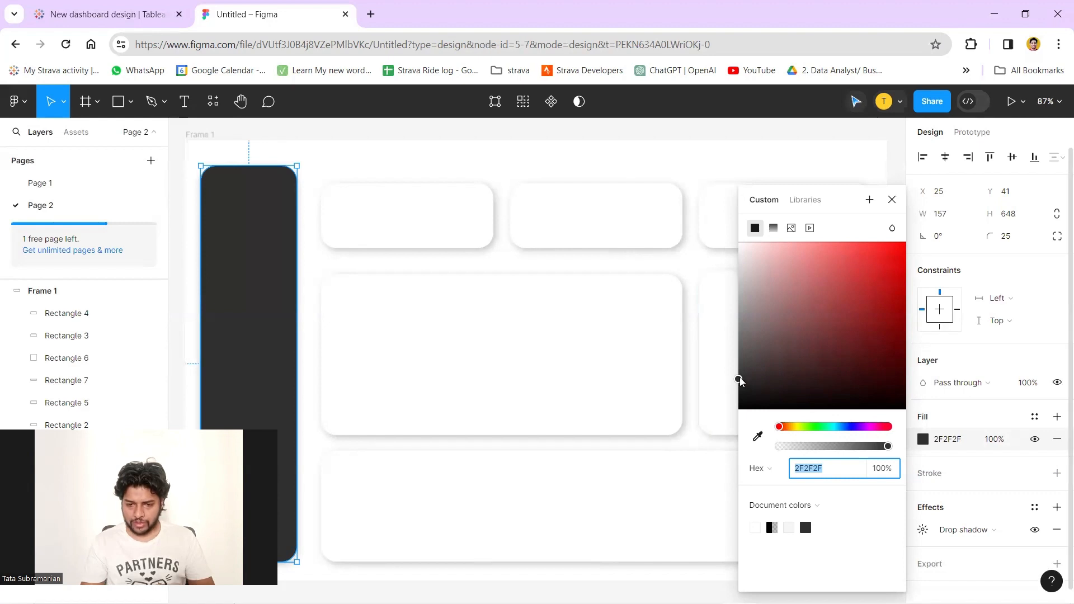
{"action": "left_click_drag", "start_coordinate": [741, 381], "coordinate": [740, 373]}
{"action": "left_click_drag", "start_coordinate": [829, 429], "coordinate": [852, 432]}
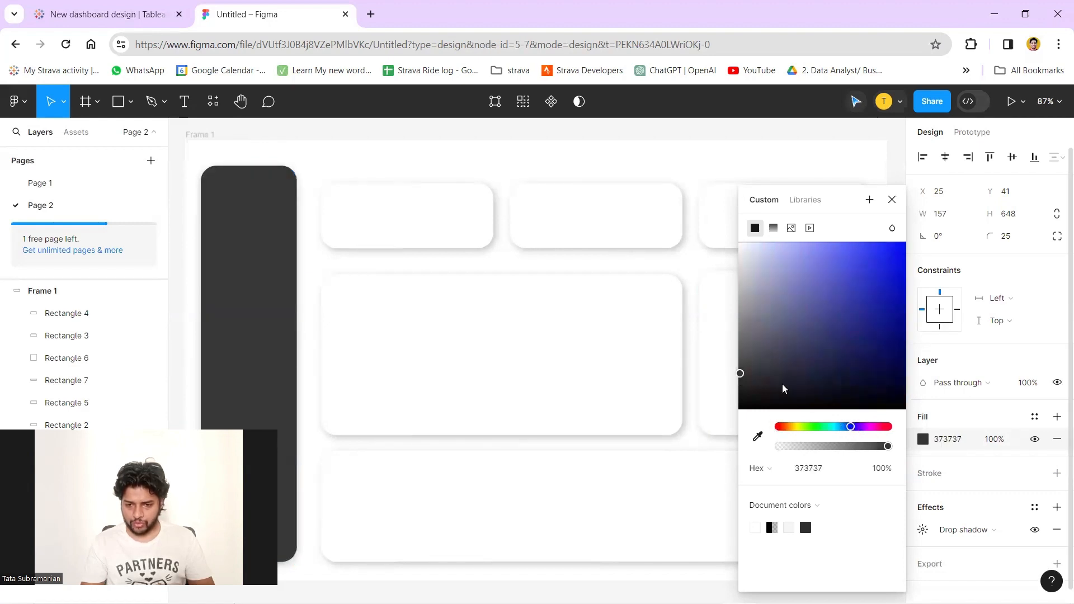
{"action": "left_click_drag", "start_coordinate": [816, 362], "coordinate": [884, 344]}
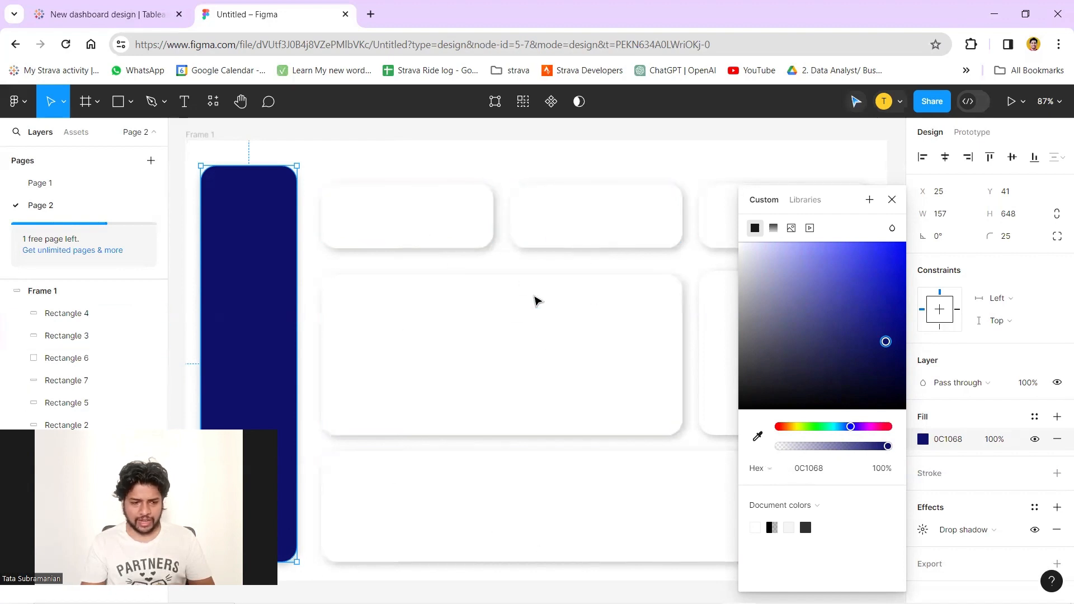
Draw an ellipse about 42 × 45 inside the upper right corner of the first small card on Page 1
{"action": "left_click", "coordinate": [65, 182]}
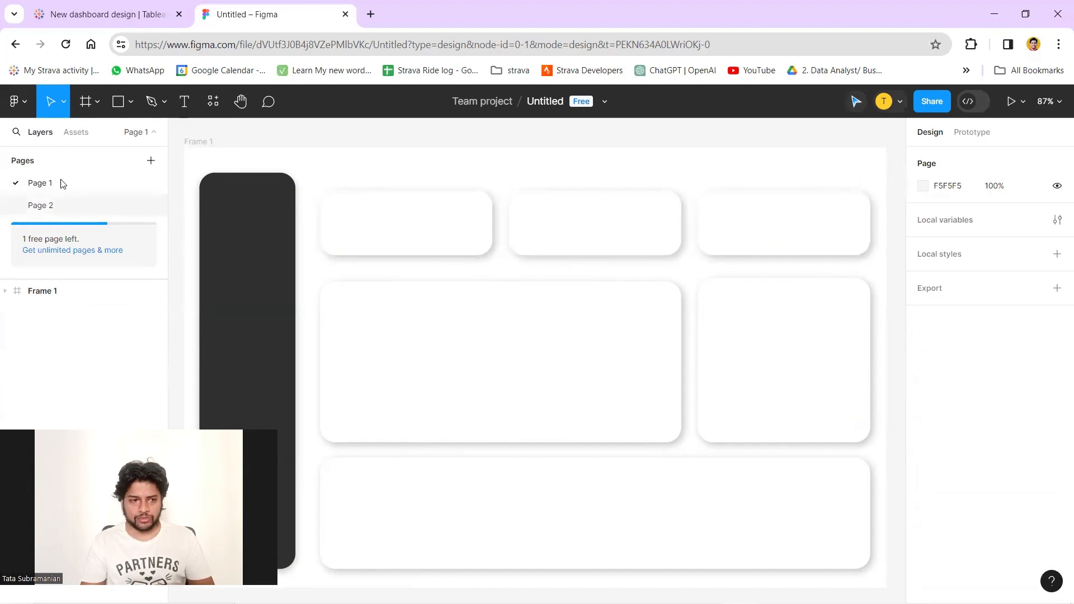
{"action": "left_click", "coordinate": [128, 103]}
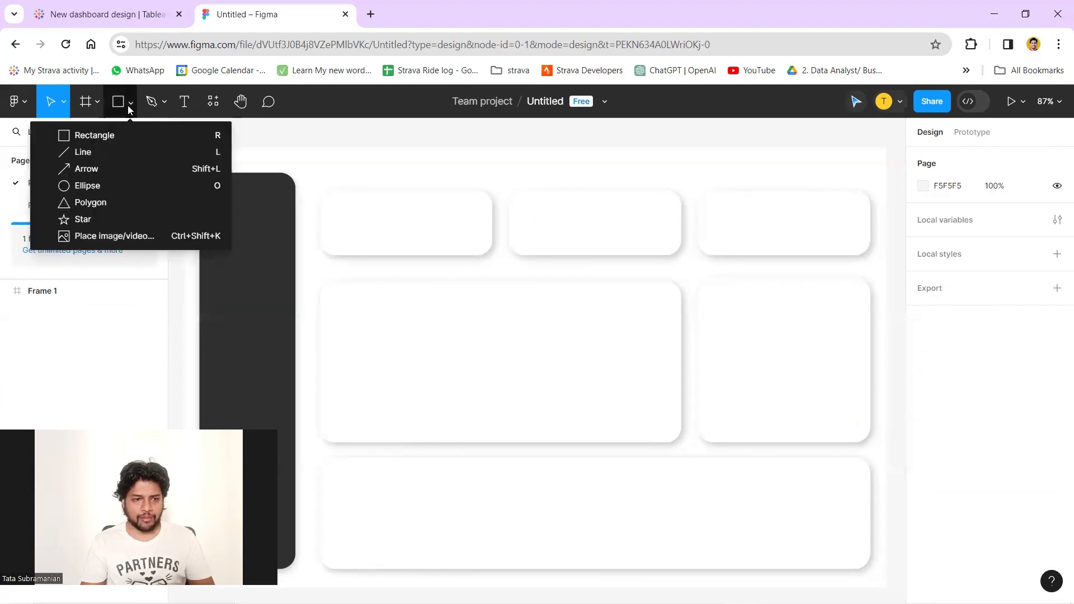
{"action": "left_click", "coordinate": [116, 186]}
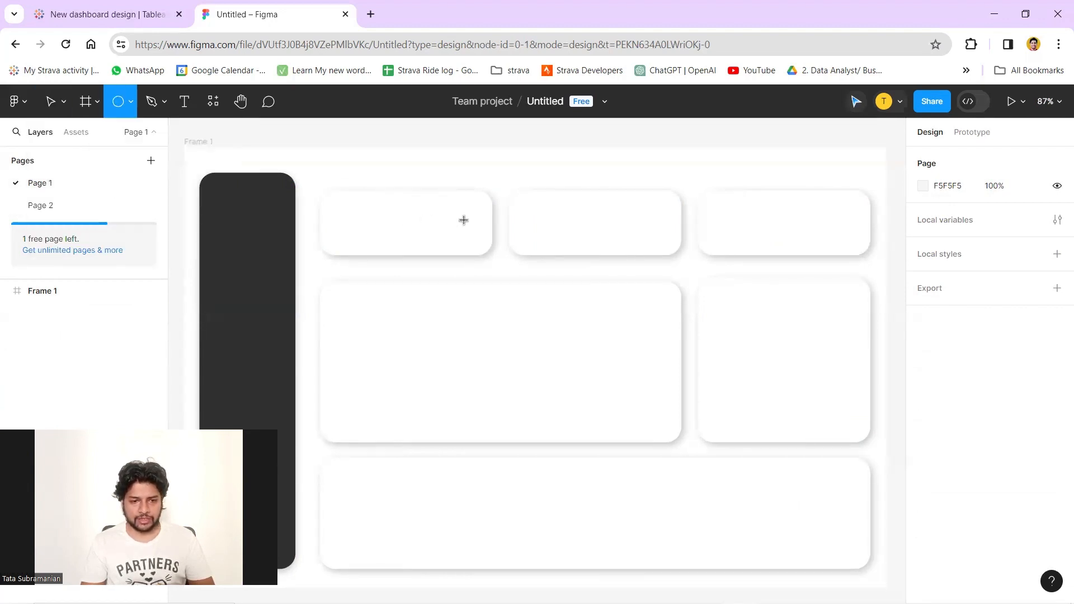
{"action": "left_click_drag", "start_coordinate": [449, 205], "coordinate": [473, 217]}
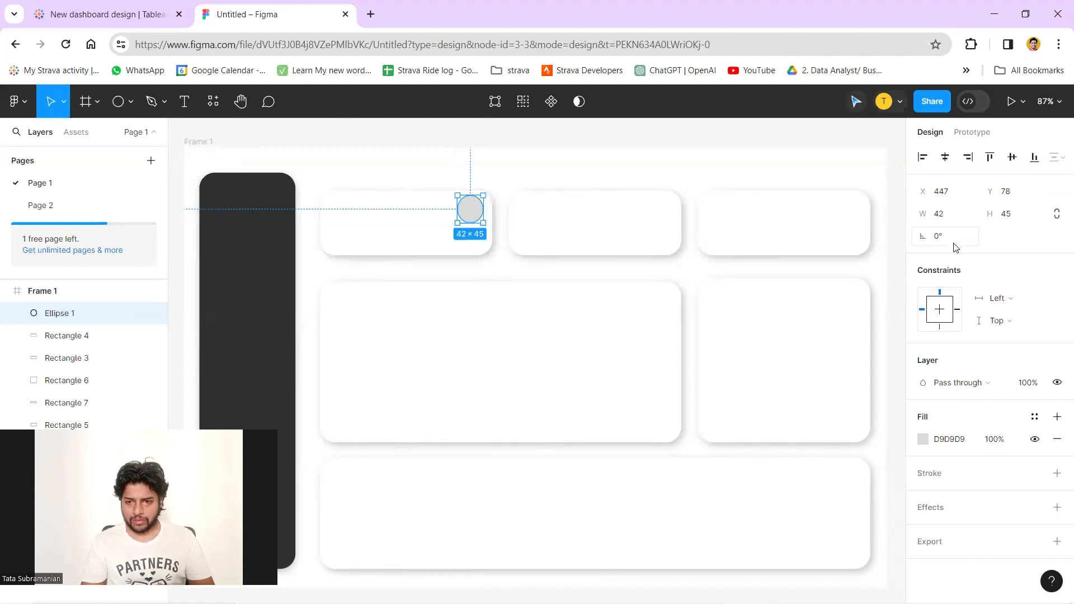
Set the ellipse's width and height to 50 and fill it with the sidebar's dark colour 2F2F2F
{"action": "left_click", "coordinate": [949, 217]}
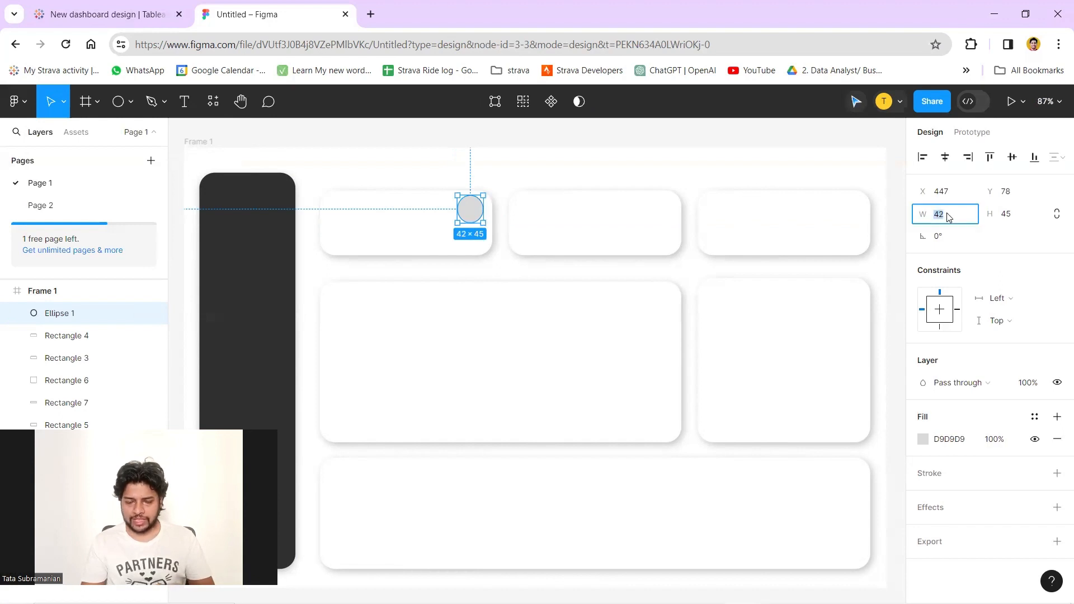
{"action": "left_click", "coordinate": [1018, 218]}
{"action": "type", "text": "50"}
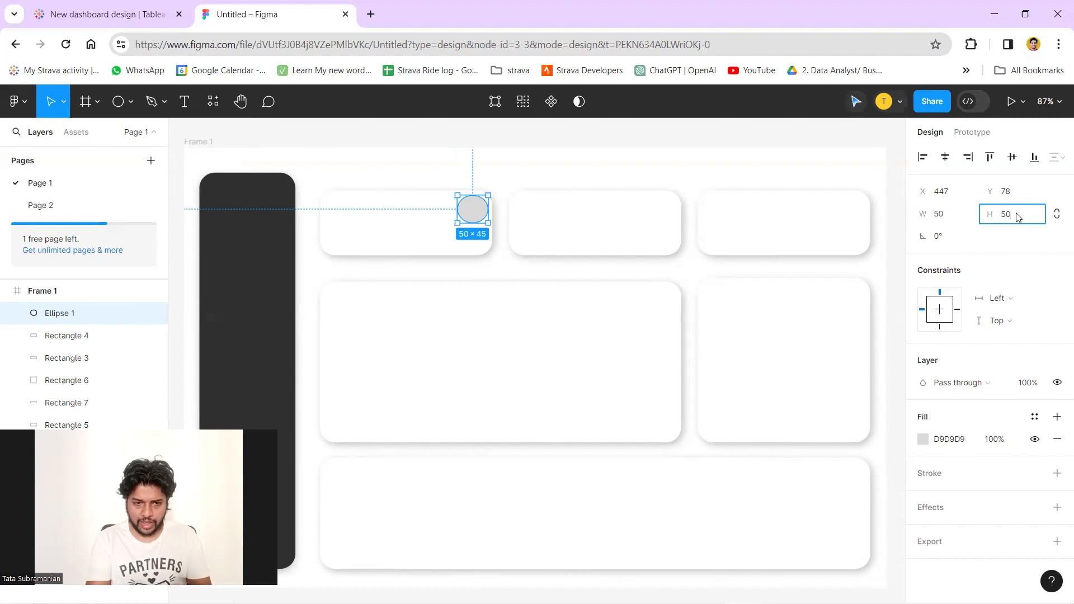
{"action": "key", "text": "Return"}
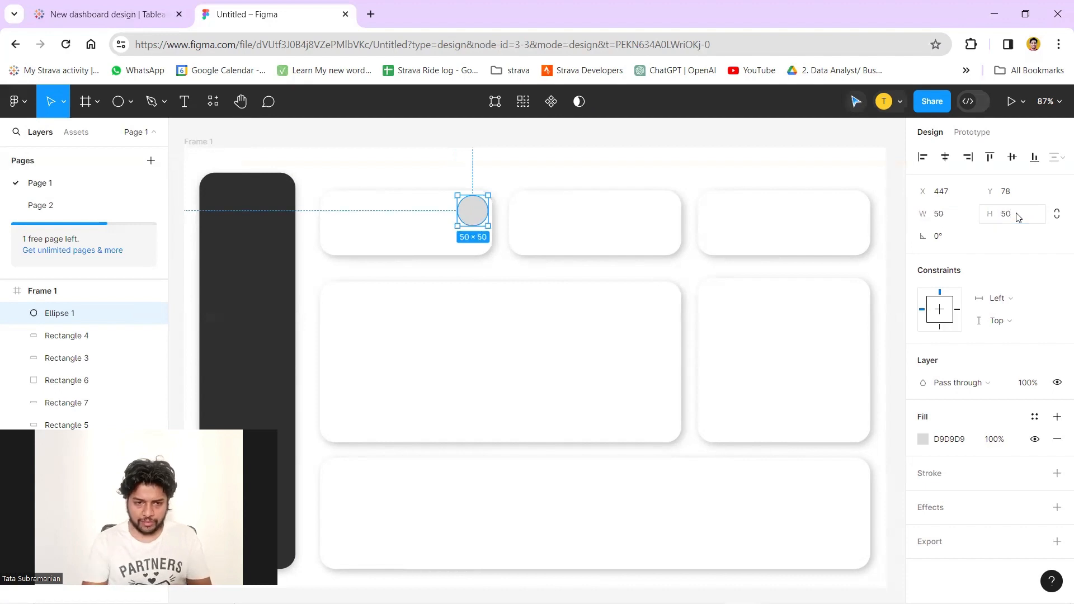
{"action": "left_click", "coordinate": [923, 441]}
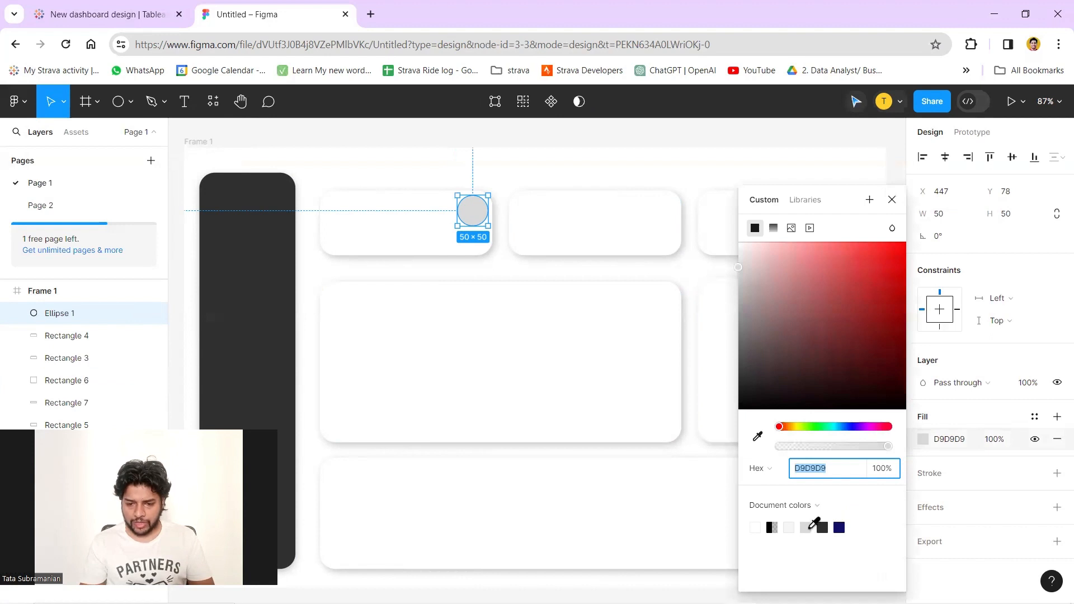
{"action": "left_click", "coordinate": [823, 527]}
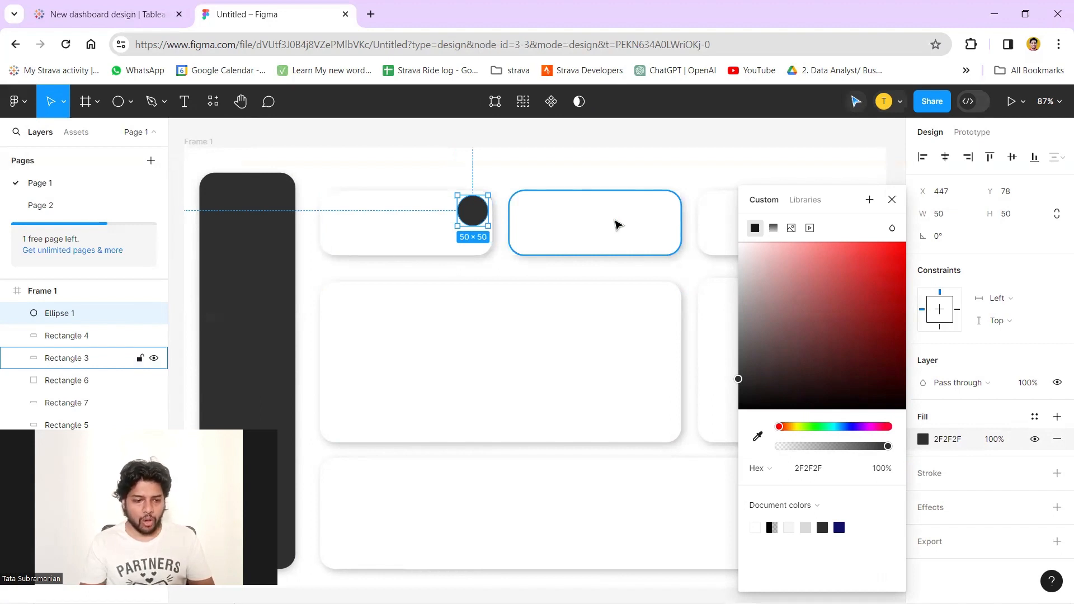
Copy the dark circle and place the duplicate in the upper right corner of the middle small card
{"action": "left_click", "coordinate": [644, 218]}
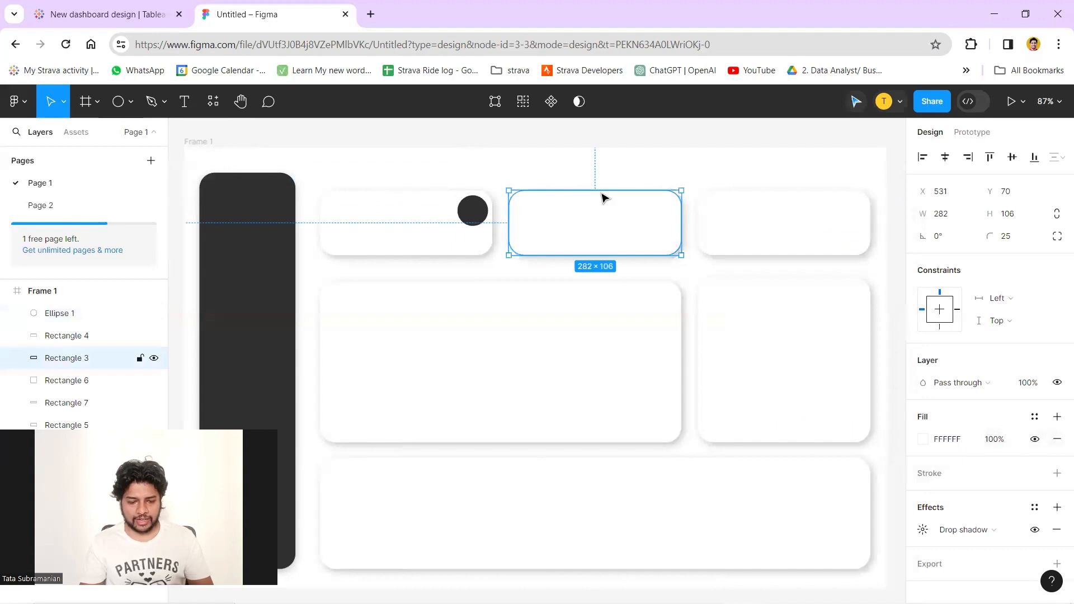
{"action": "left_click", "coordinate": [474, 213]}
{"action": "key", "text": "ctrl+c"}
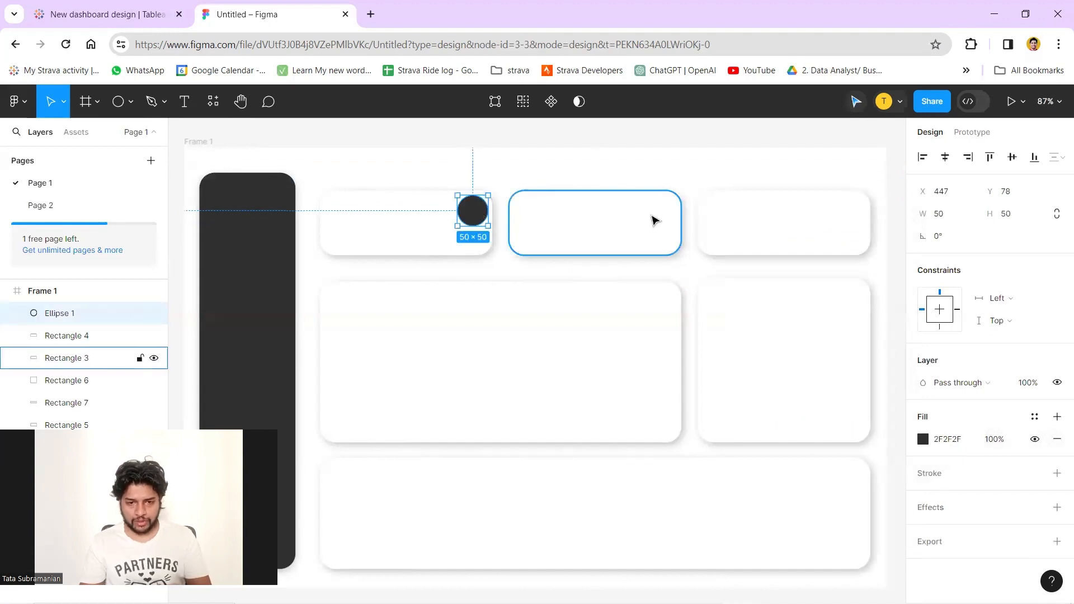
{"action": "left_click", "coordinate": [653, 219]}
{"action": "key", "text": "ctrl+v"}
{"action": "left_click_drag", "start_coordinate": [469, 217], "coordinate": [655, 218]}
{"action": "left_click", "coordinate": [834, 217]}
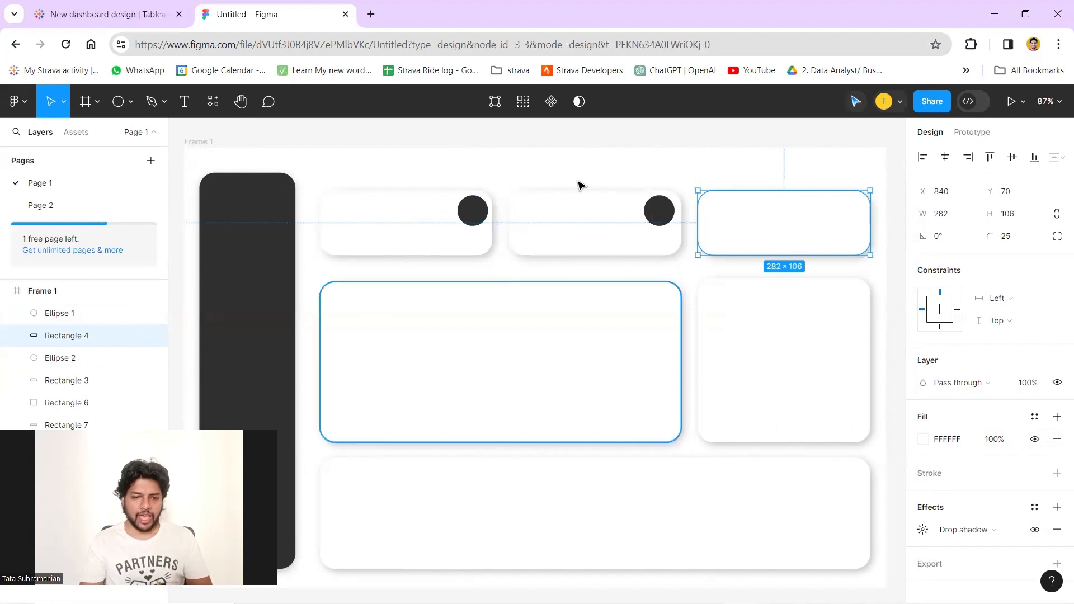
{"action": "left_click", "coordinate": [575, 163]}
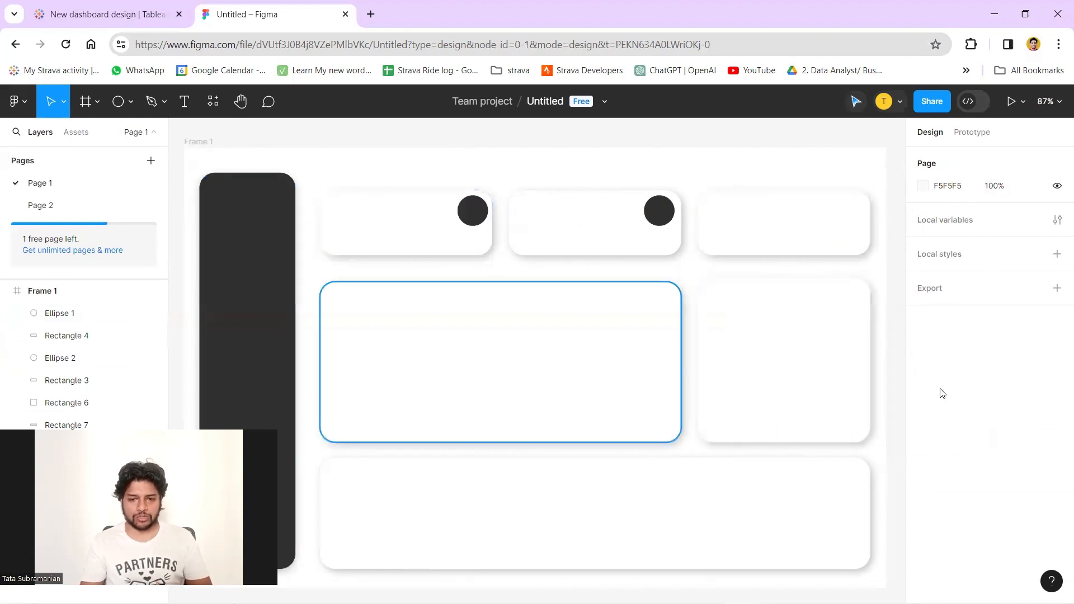
Delete both dark circles from the small cards
{"action": "left_click", "coordinate": [664, 216]}
{"action": "key", "text": "Delete"}
{"action": "left_click", "coordinate": [473, 210]}
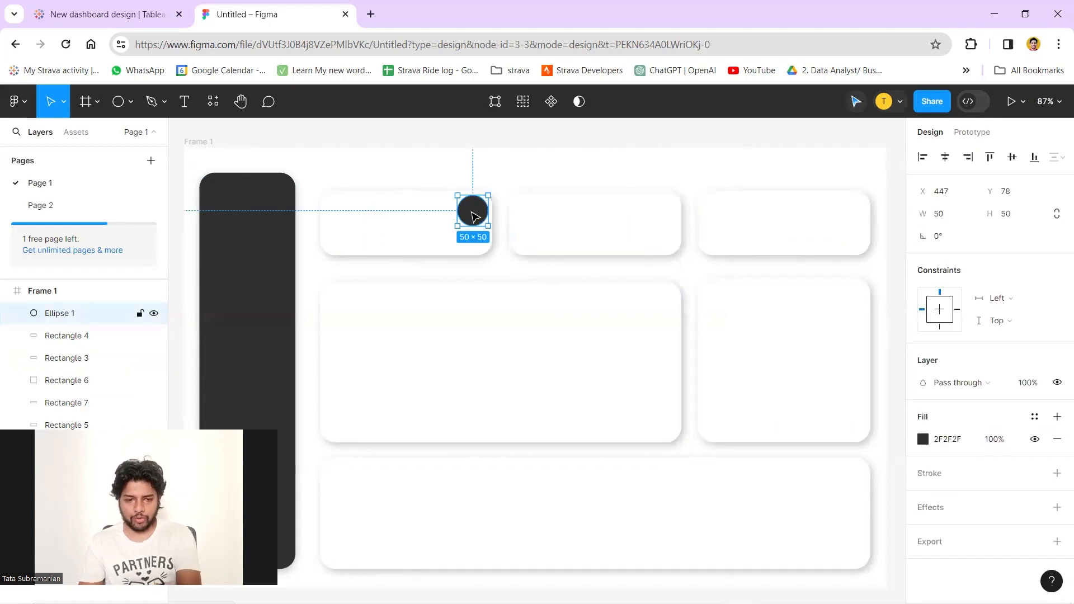
{"action": "key", "text": "Delete"}
Add a 1x PNG export setting to Page 1
{"action": "left_click", "coordinate": [92, 204]}
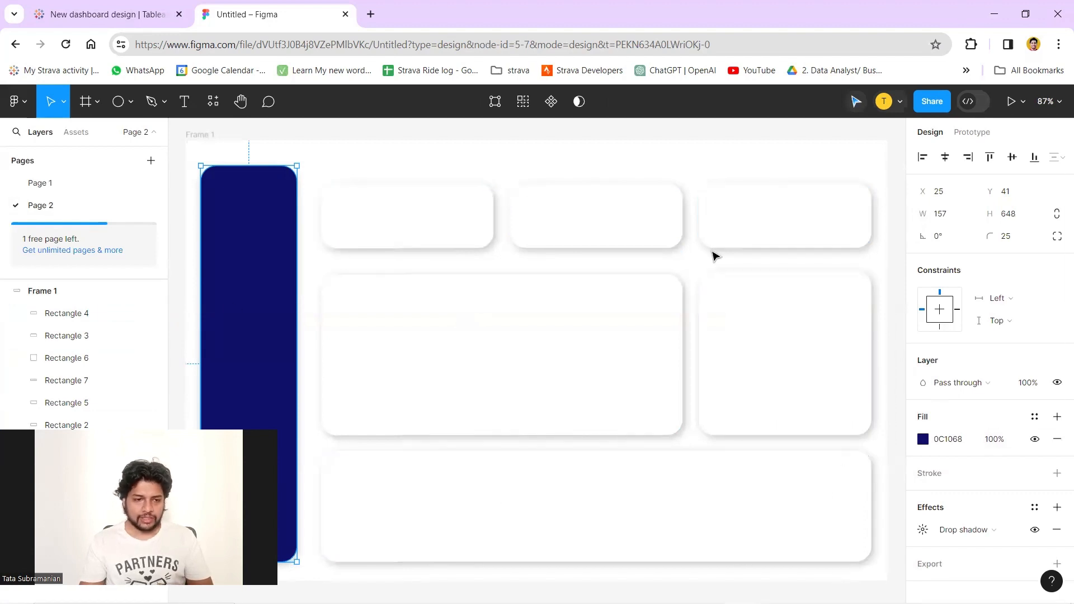
{"action": "left_click", "coordinate": [47, 193]}
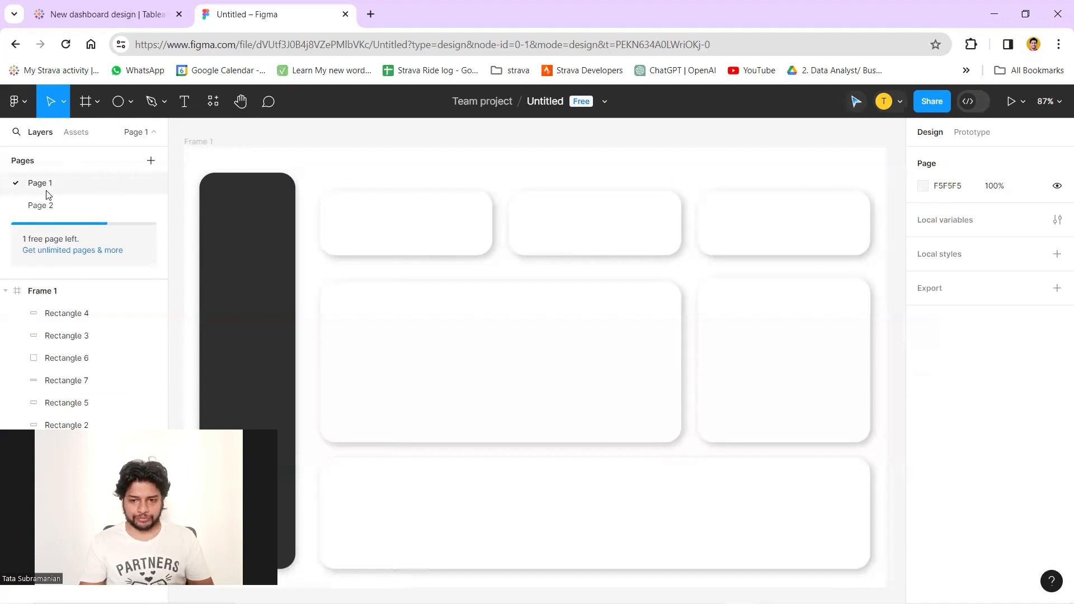
{"action": "left_click", "coordinate": [1056, 289]}
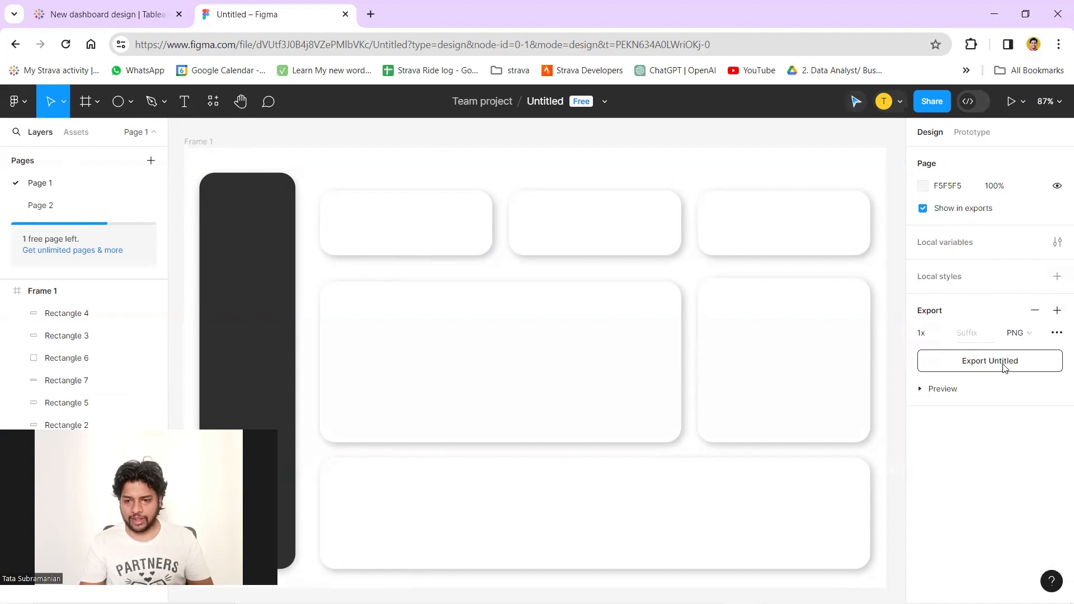
Rename the file as Test
{"action": "double_click", "coordinate": [545, 102]}
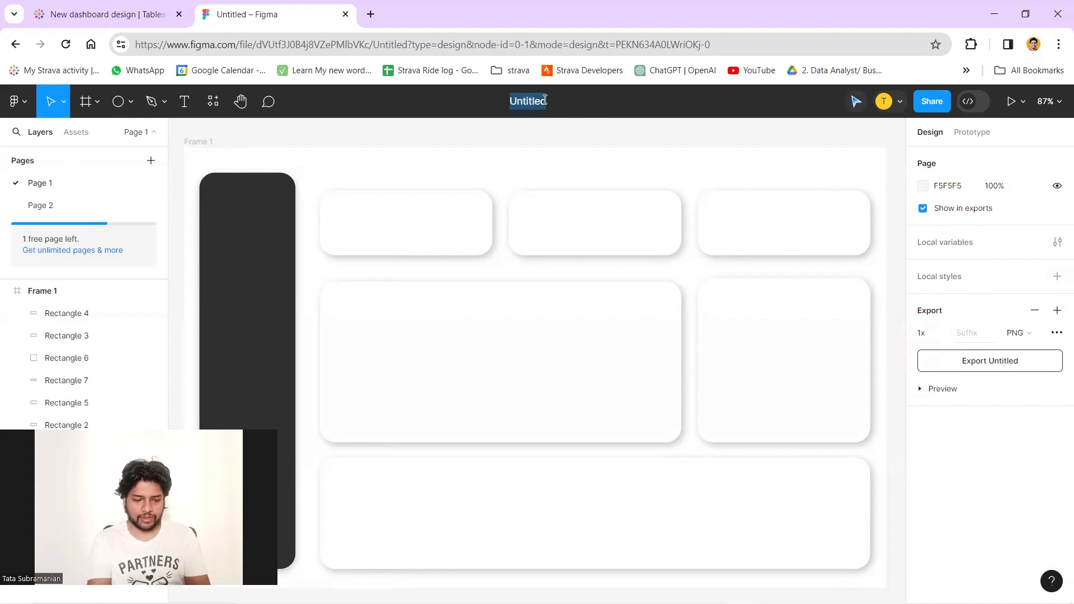
{"action": "type", "text": "Test"}
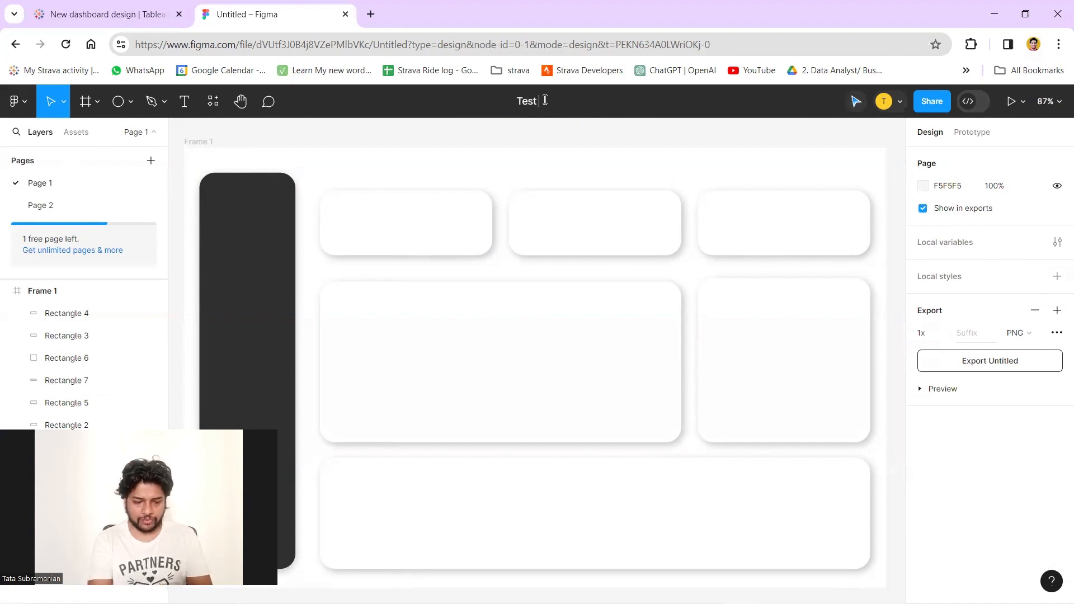
{"action": "key", "text": "Return"}
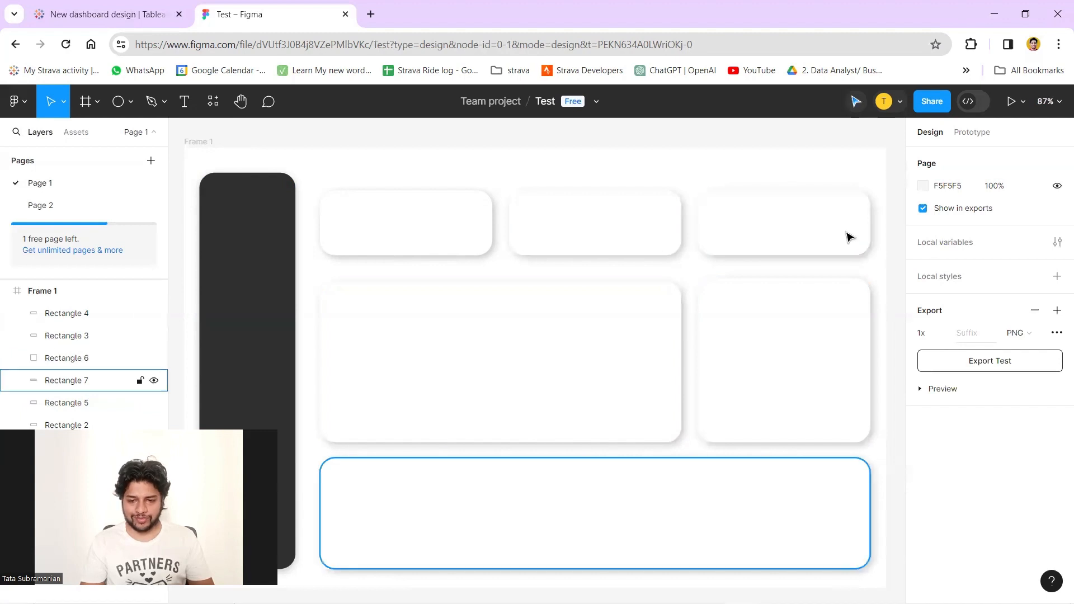
{"action": "left_click", "coordinate": [56, 207]}
{"action": "left_click", "coordinate": [60, 187]}
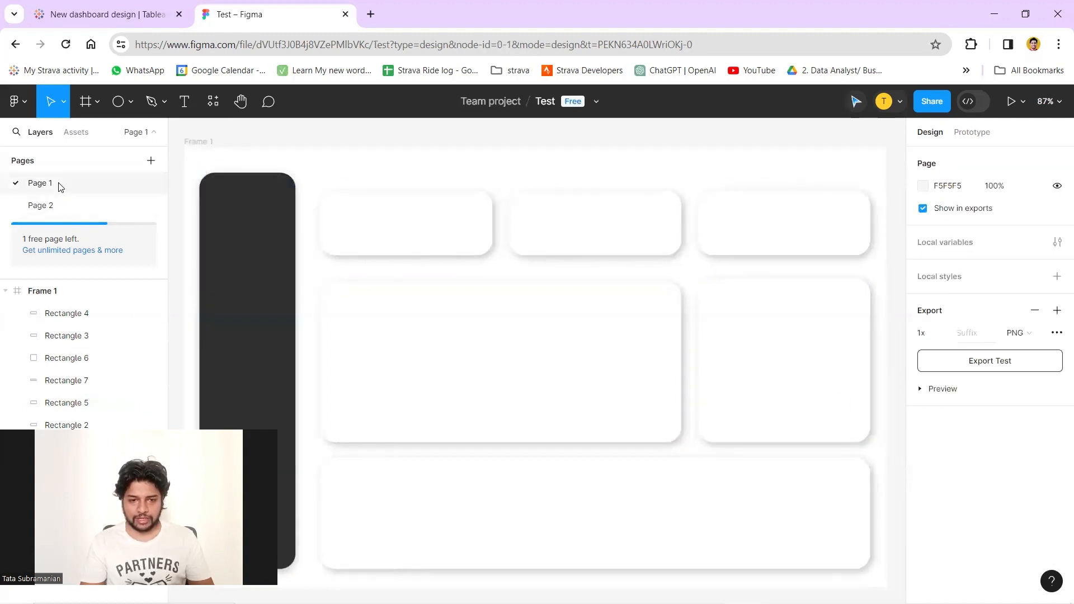
{"action": "left_click", "coordinate": [74, 206]}
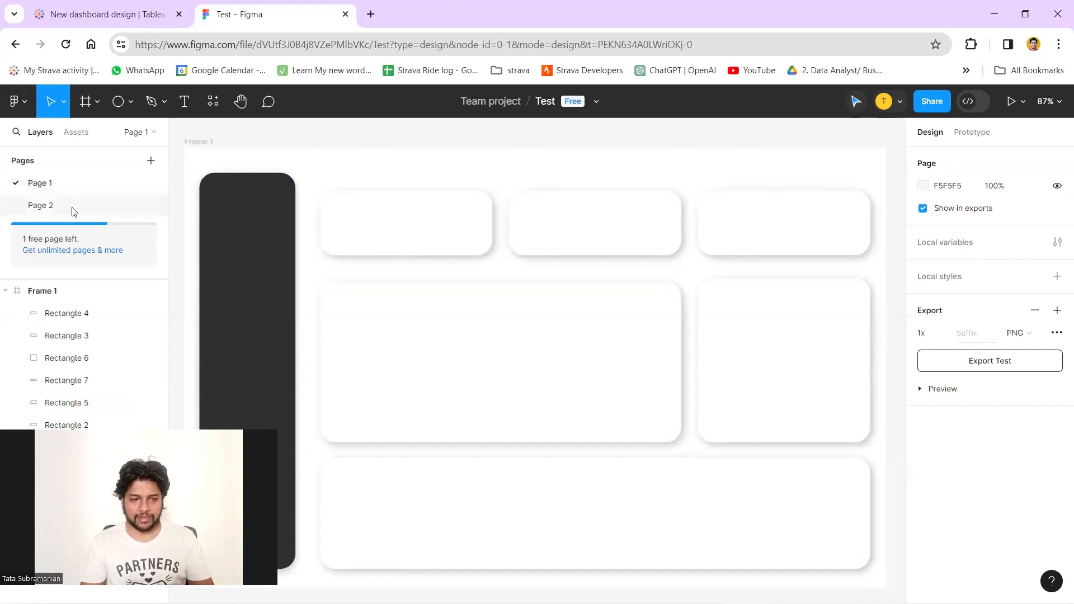
{"action": "left_click", "coordinate": [75, 189]}
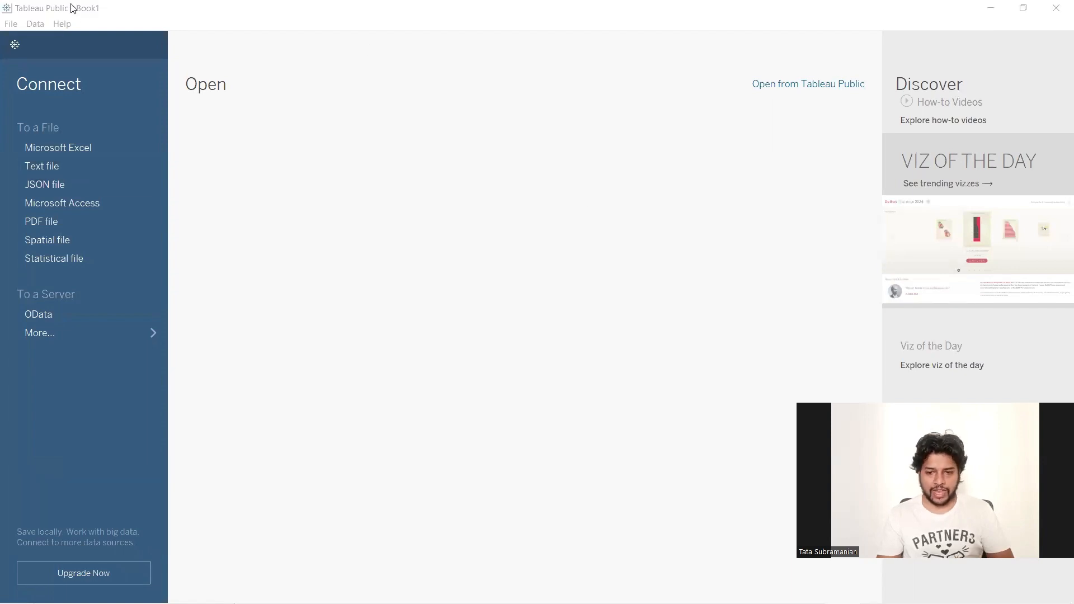
In Tableau Public, connect to the Global Superstore Excel workbook and add its Orders table to the data source
{"action": "left_click", "coordinate": [89, 144]}
{"action": "left_click", "coordinate": [288, 130]}
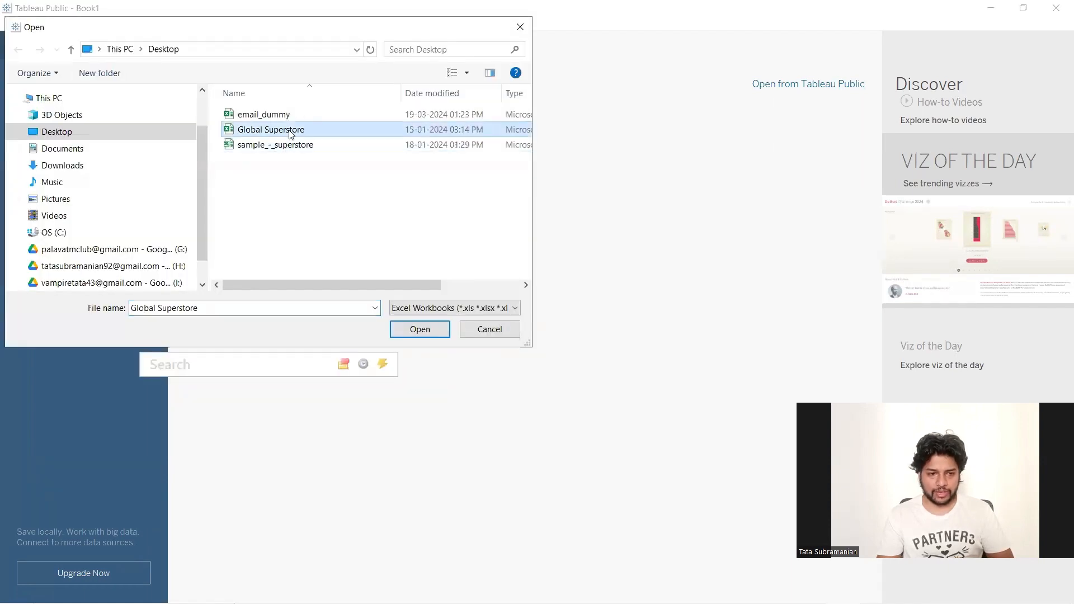
{"action": "left_click", "coordinate": [437, 329]}
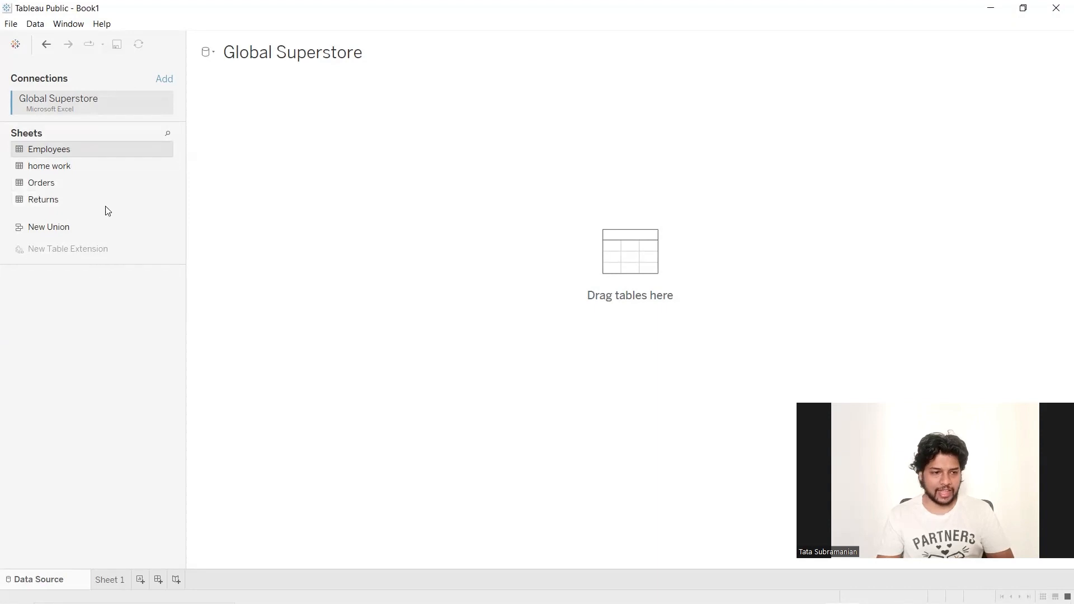
{"action": "left_click", "coordinate": [79, 187]}
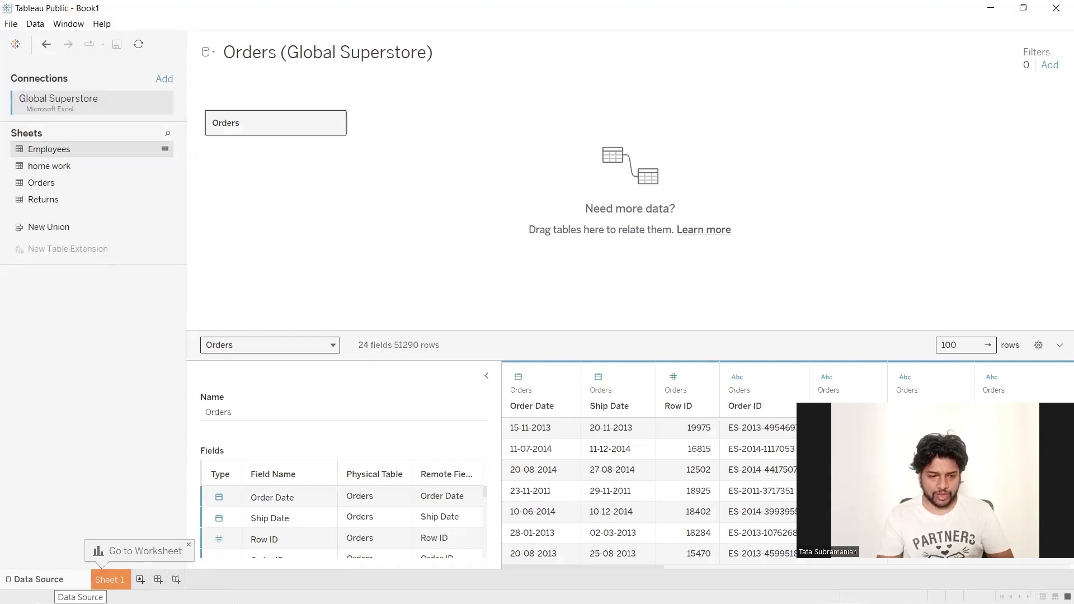
Create a new dashboard and set it to a fixed custom size of 1148 px wide by 720 px high
{"action": "left_click", "coordinate": [159, 580]}
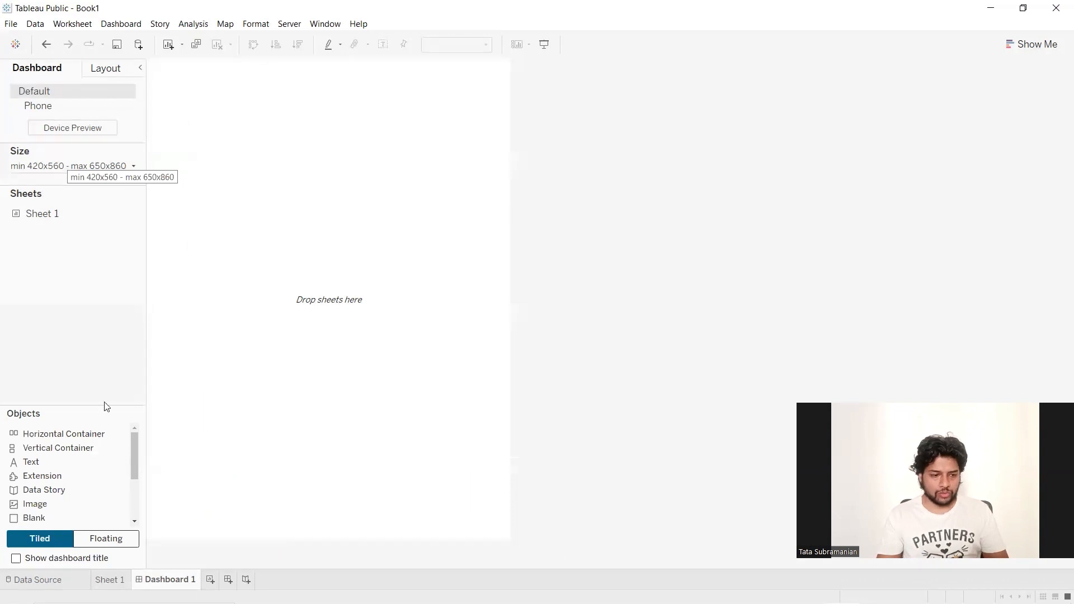
{"action": "left_click", "coordinate": [88, 168]}
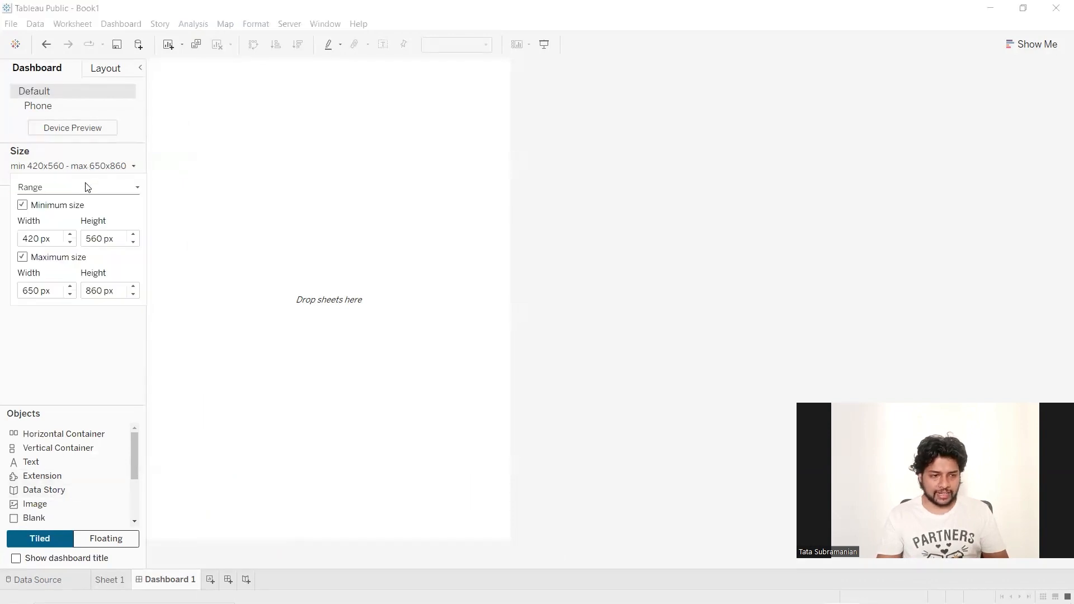
{"action": "left_click", "coordinate": [88, 192]}
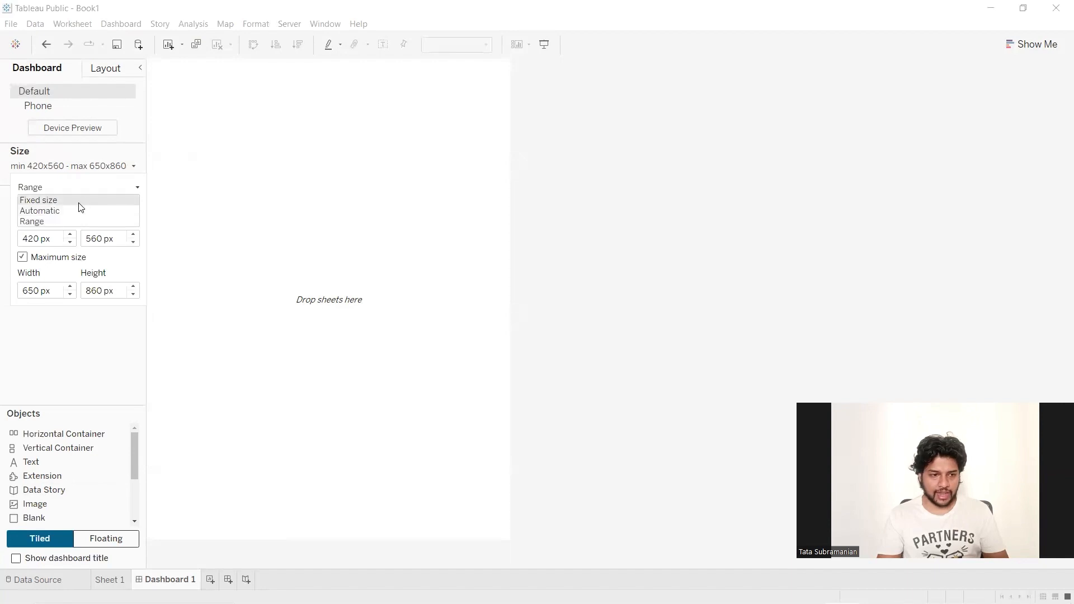
{"action": "left_click", "coordinate": [80, 205]}
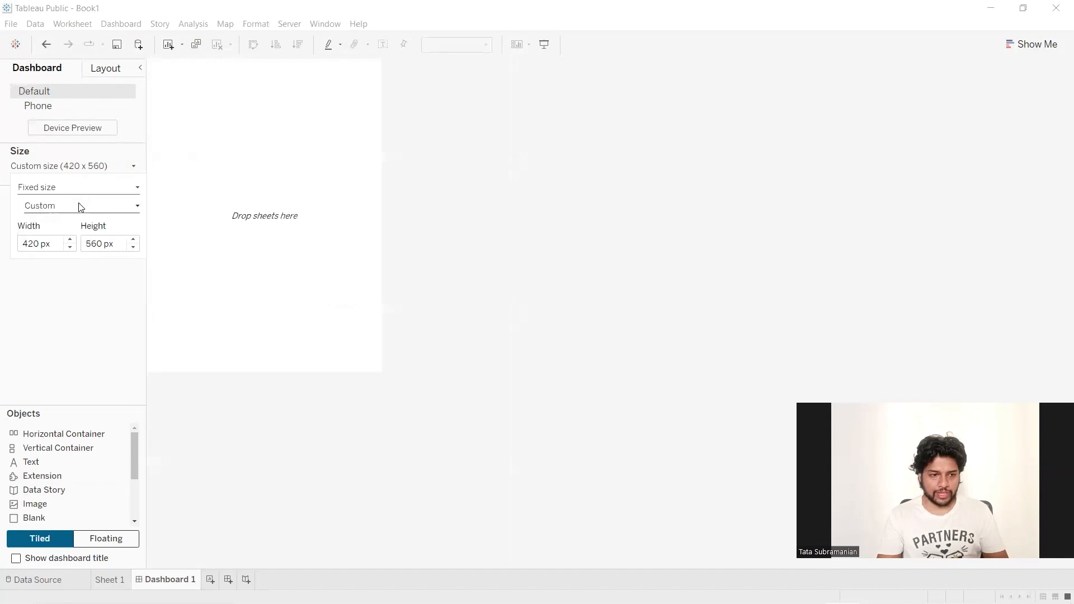
{"action": "double_click", "coordinate": [34, 243]}
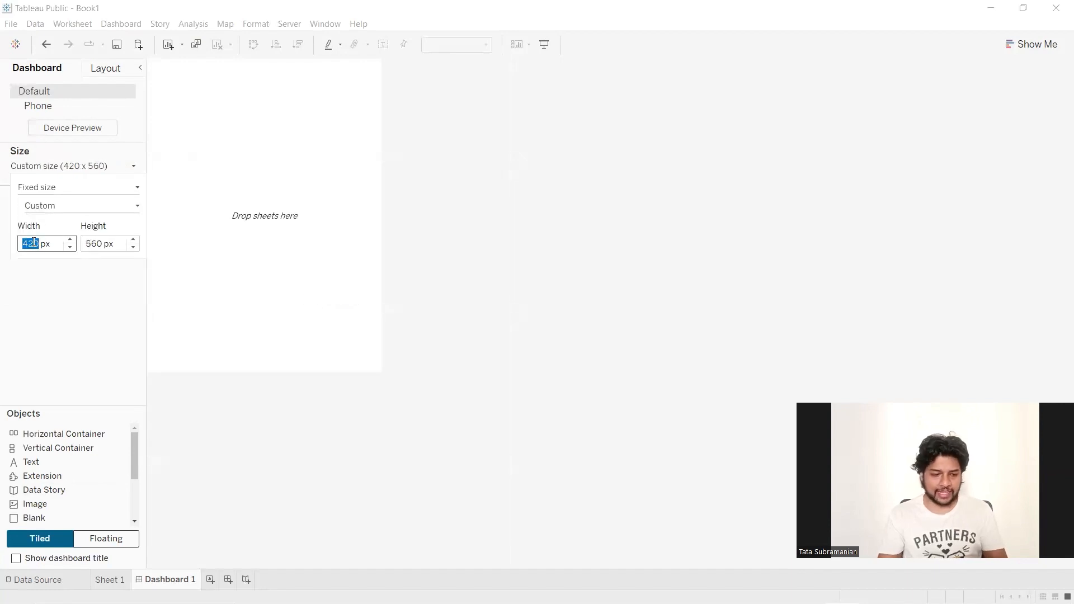
{"action": "type", "text": "1148"}
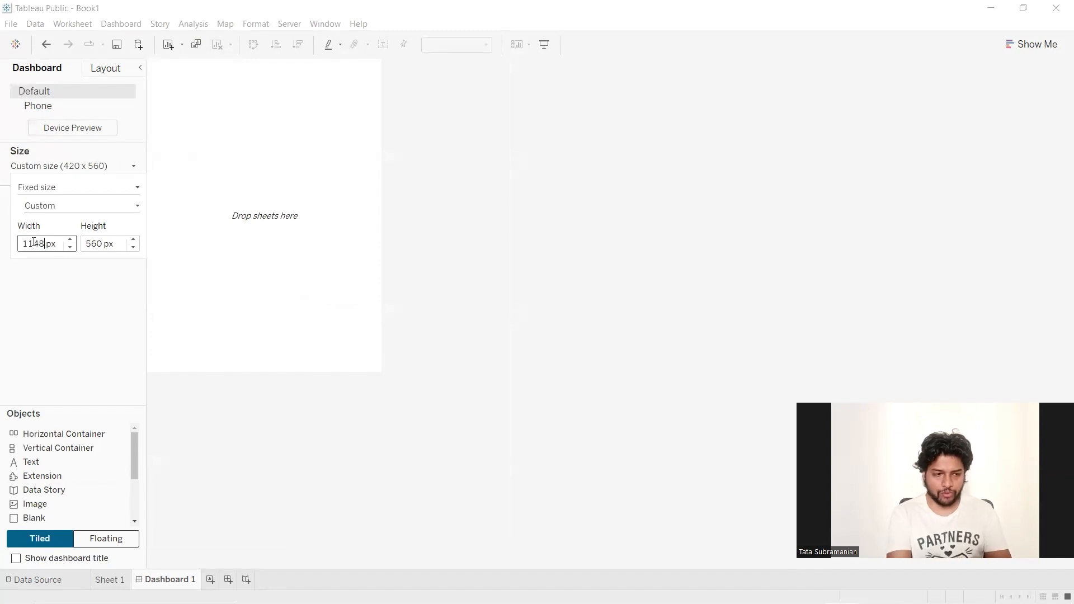
{"action": "left_click", "coordinate": [87, 244]}
{"action": "double_click", "coordinate": [89, 244]}
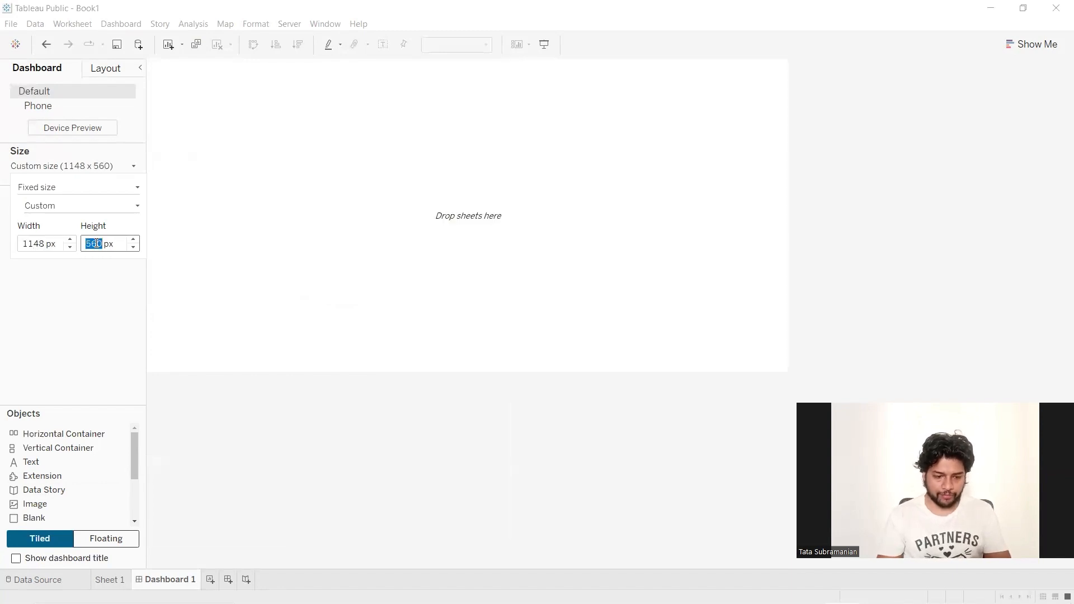
{"action": "type", "text": "720"}
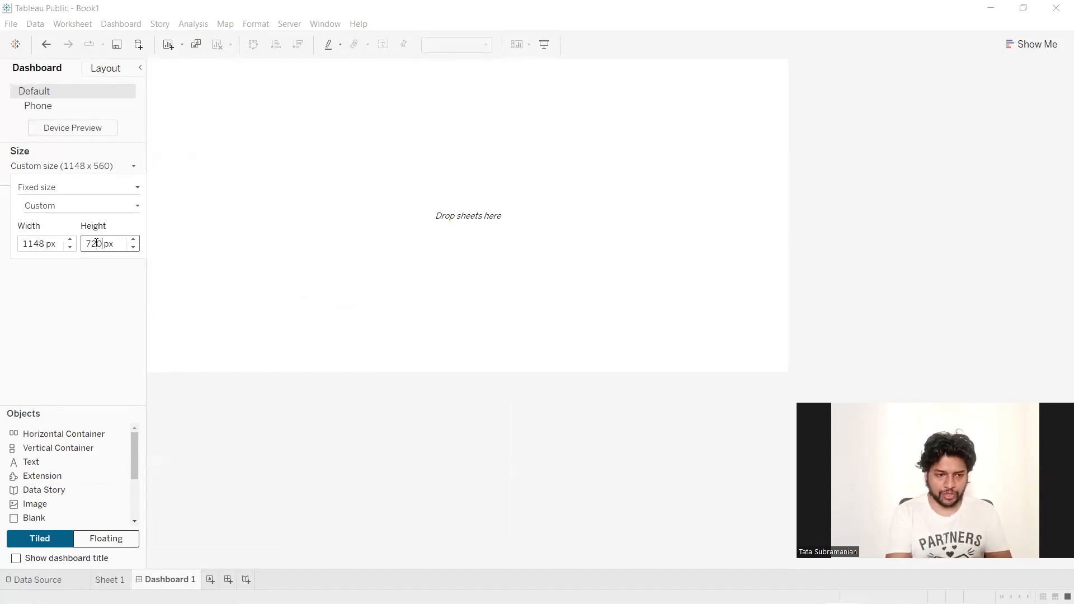
{"action": "left_click", "coordinate": [327, 437]}
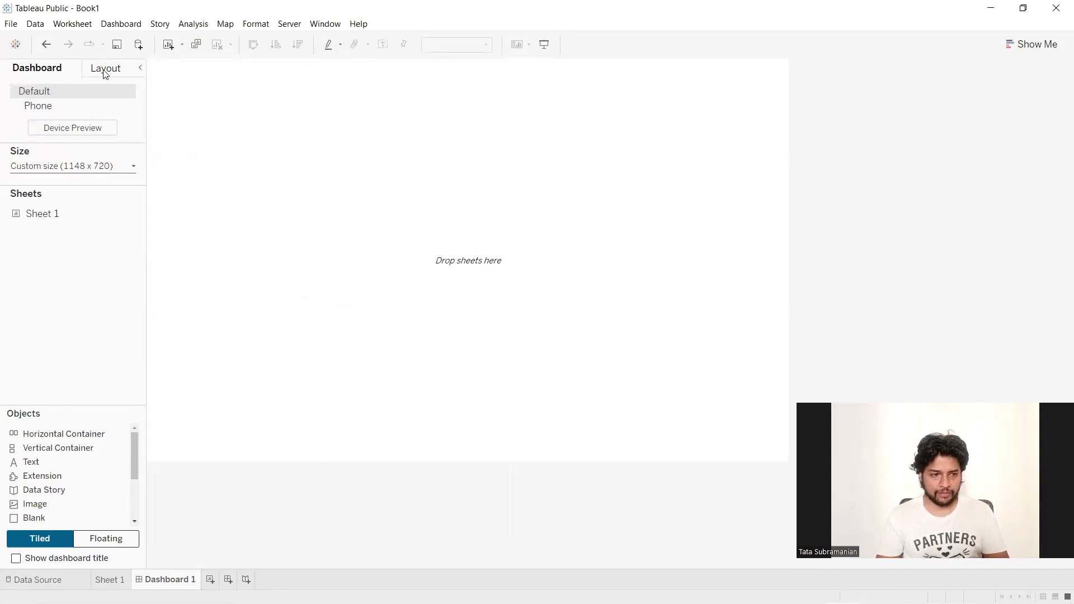
{"action": "left_click", "coordinate": [103, 71]}
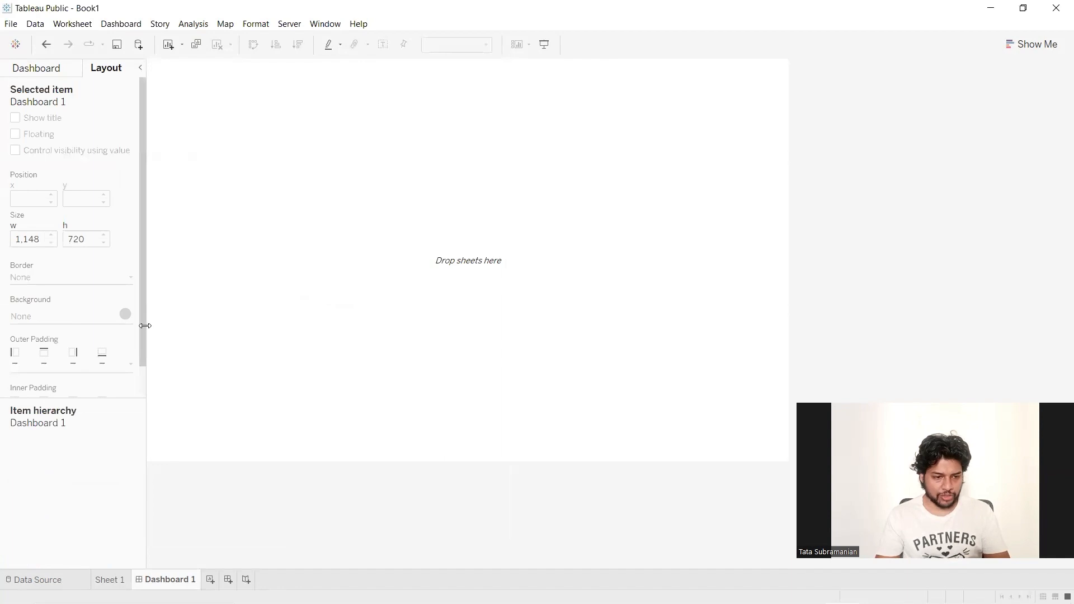
{"action": "scroll", "coordinate": [140, 325], "scroll_direction": "down", "scroll_amount": 2}
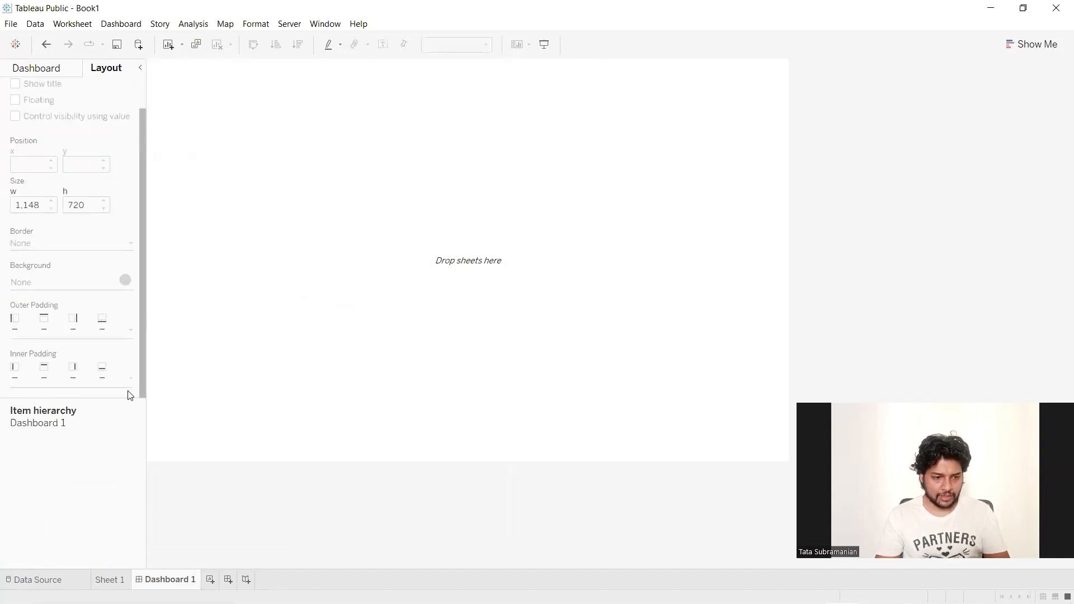
{"action": "left_click_drag", "start_coordinate": [144, 262], "coordinate": [152, 262]}
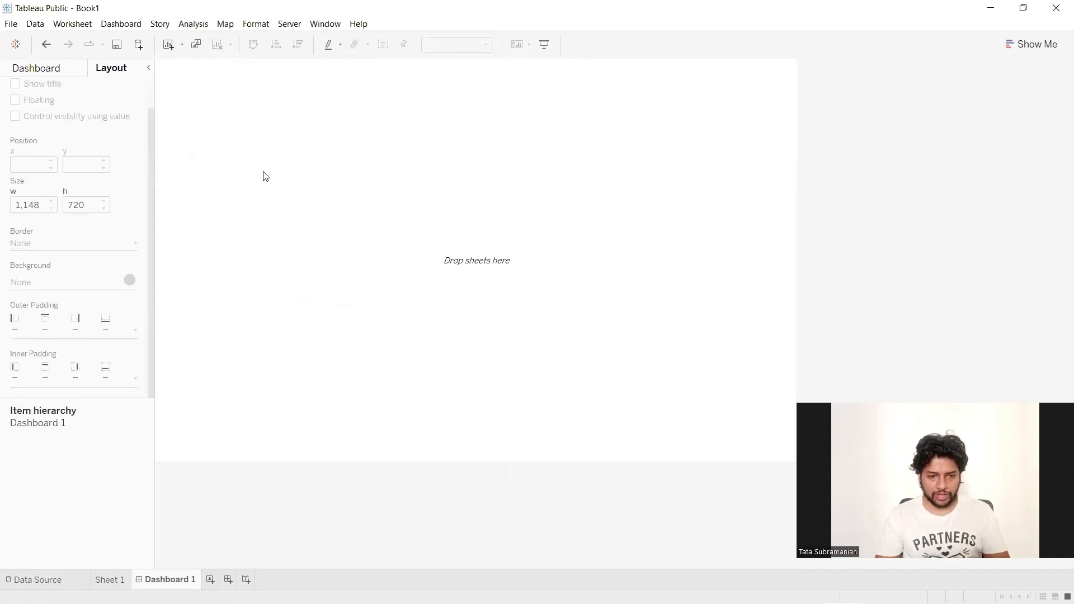
{"action": "left_click", "coordinate": [46, 72]}
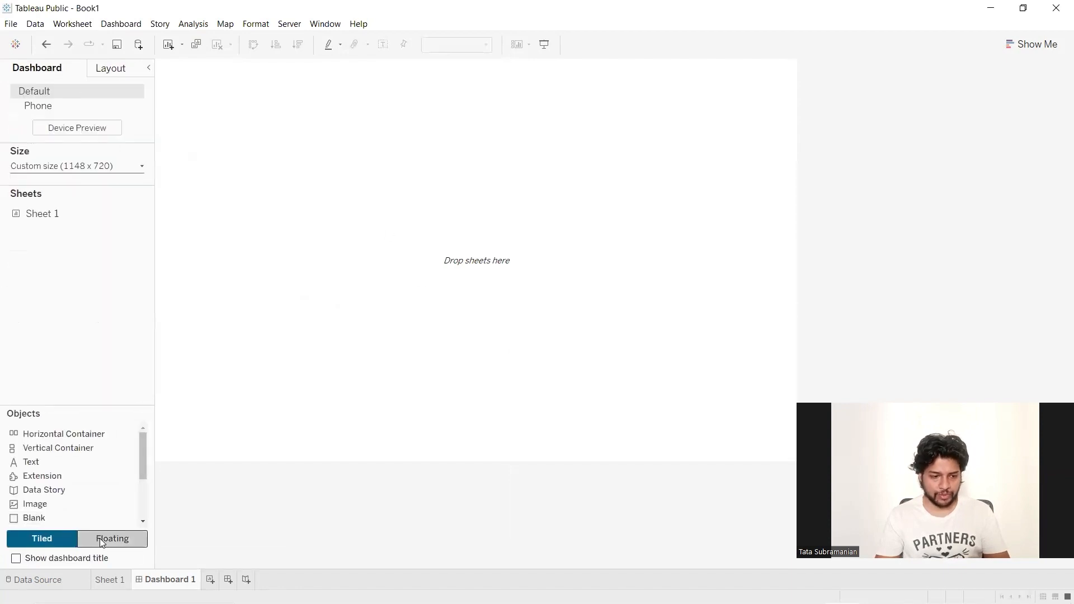
Add an image object to the dashboard using Dashboard wireframe.png with Fit Image enabled
{"action": "scroll", "coordinate": [70, 500], "scroll_direction": "down", "scroll_amount": 2}
{"action": "scroll", "coordinate": [72, 491], "scroll_direction": "up", "scroll_amount": 2}
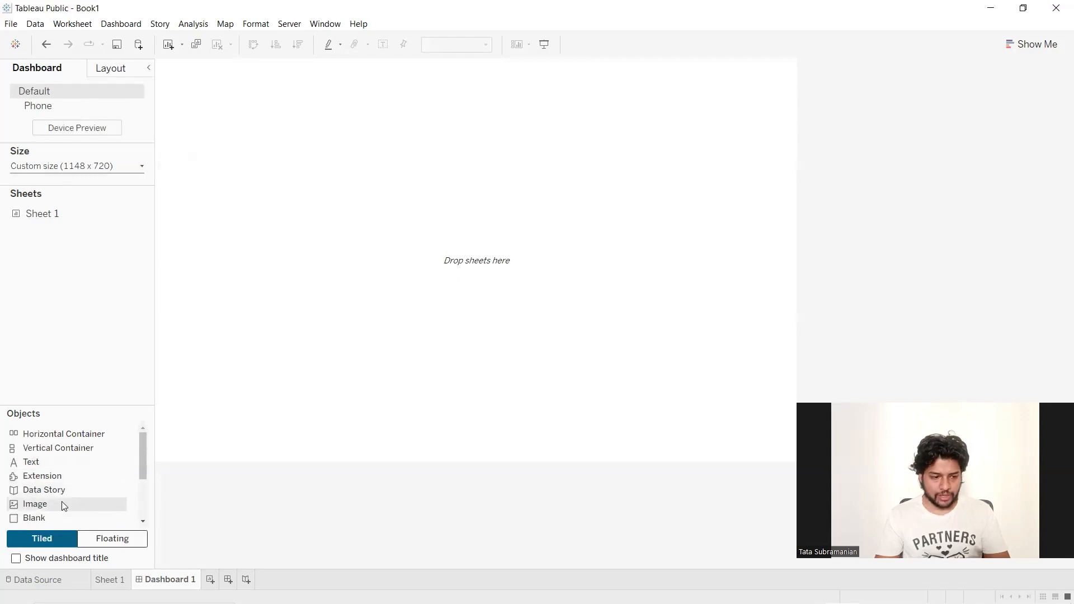
{"action": "left_click", "coordinate": [62, 501]}
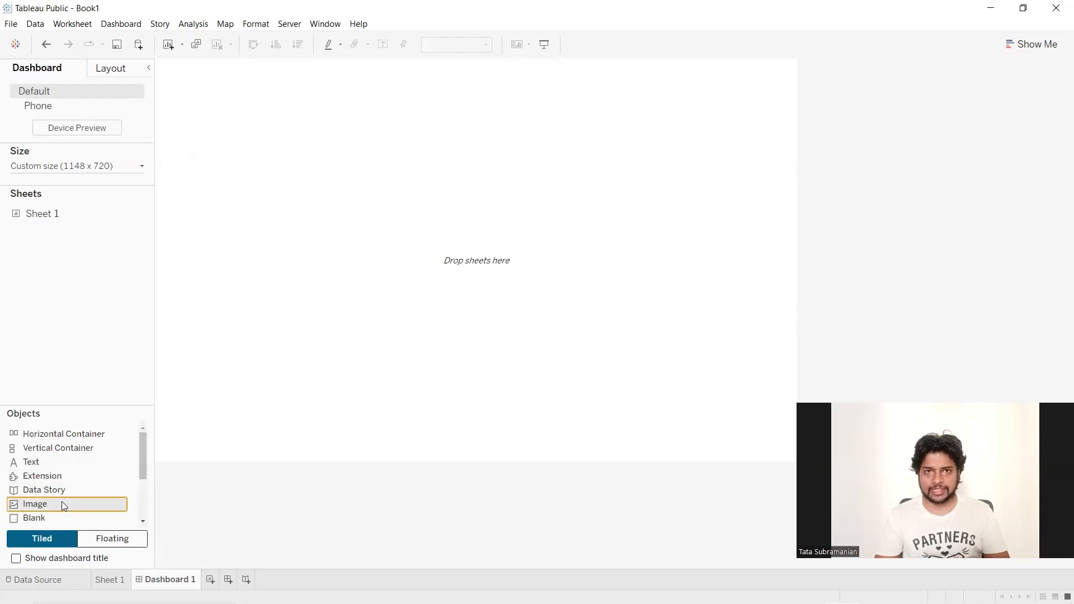
{"action": "left_click_drag", "start_coordinate": [59, 506], "coordinate": [354, 371]}
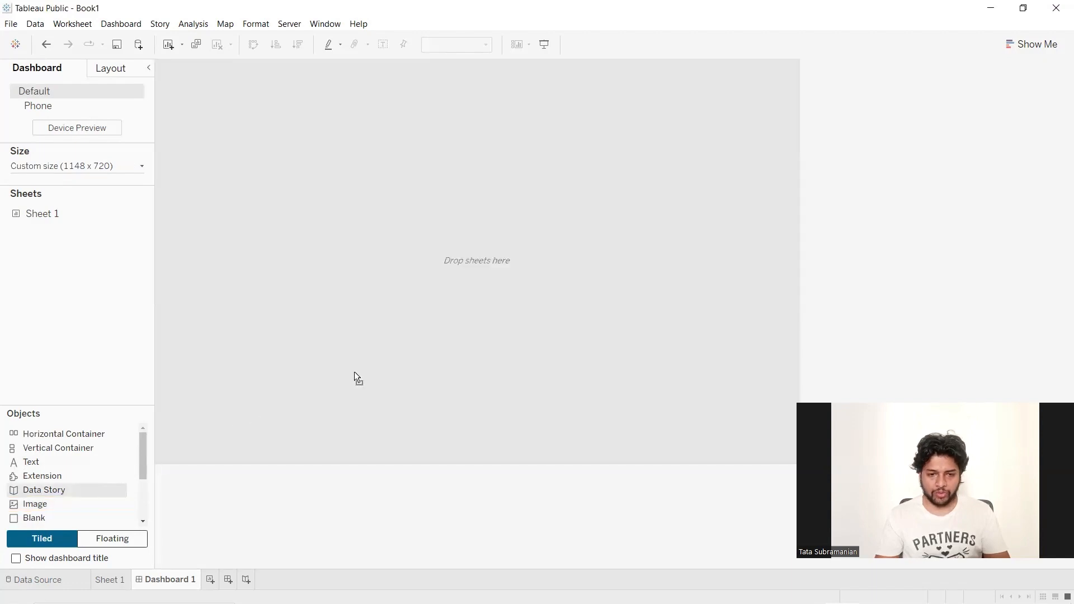
{"action": "left_click_drag", "start_coordinate": [354, 372], "coordinate": [353, 373]}
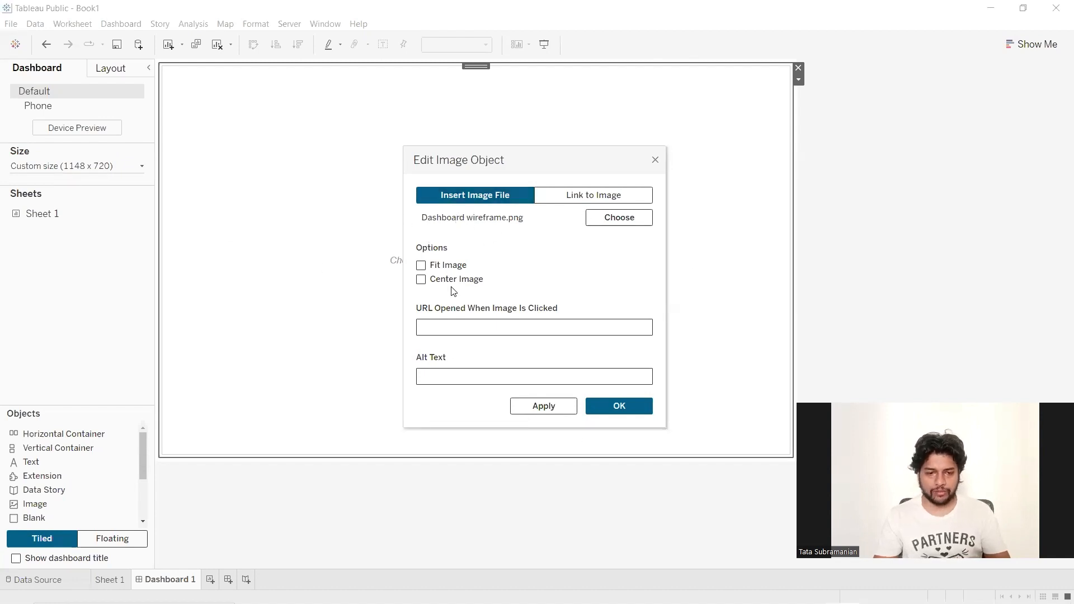
{"action": "left_click", "coordinate": [421, 266]}
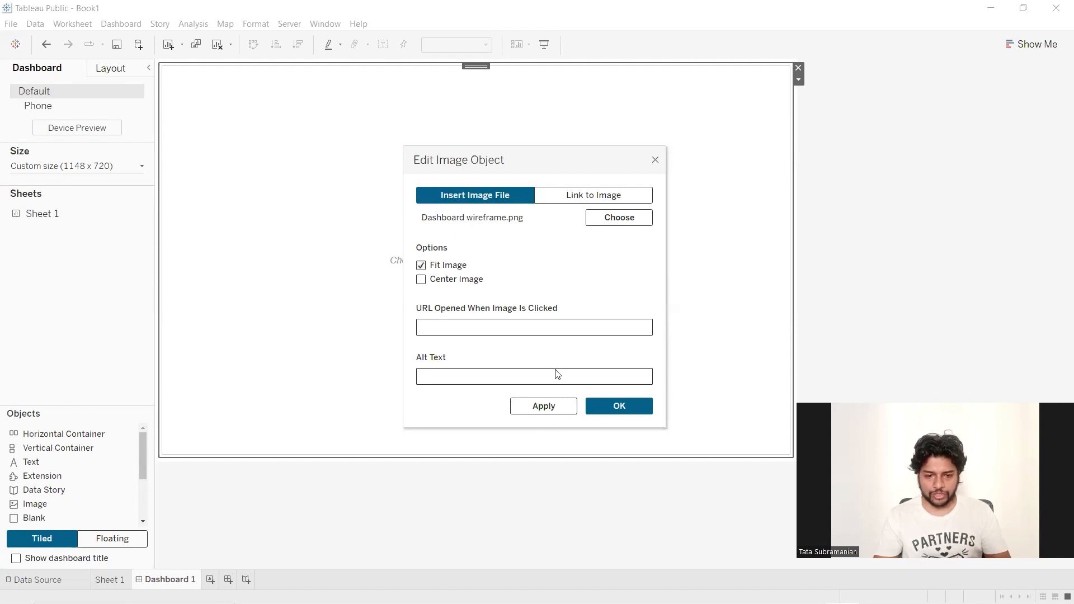
{"action": "left_click", "coordinate": [564, 403]}
{"action": "left_click", "coordinate": [618, 408]}
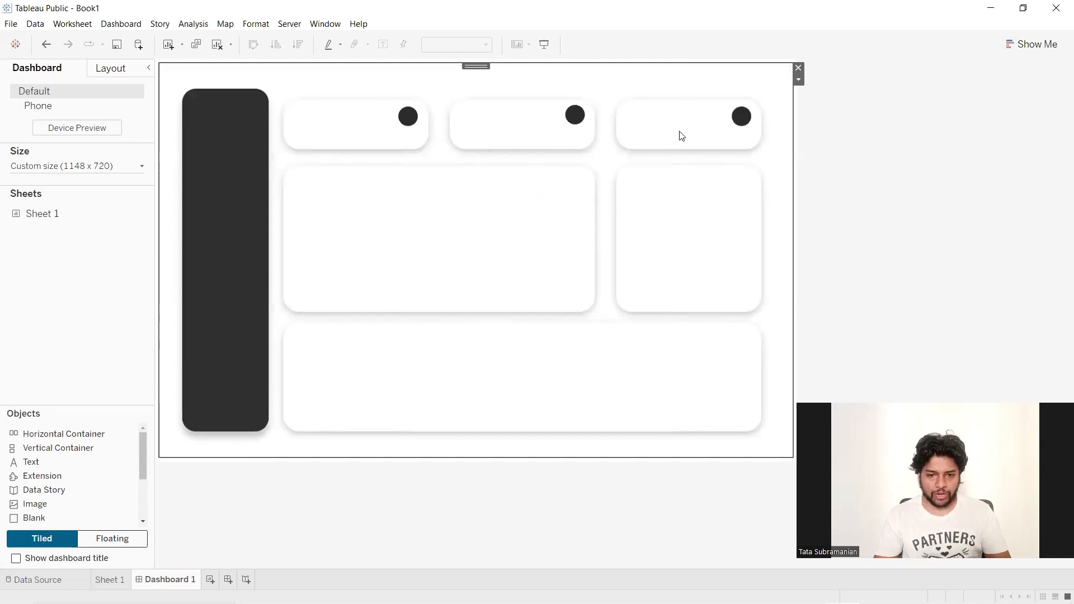
Set the wireframe image's outer padding to 0 on all sides
{"action": "left_click", "coordinate": [109, 70]}
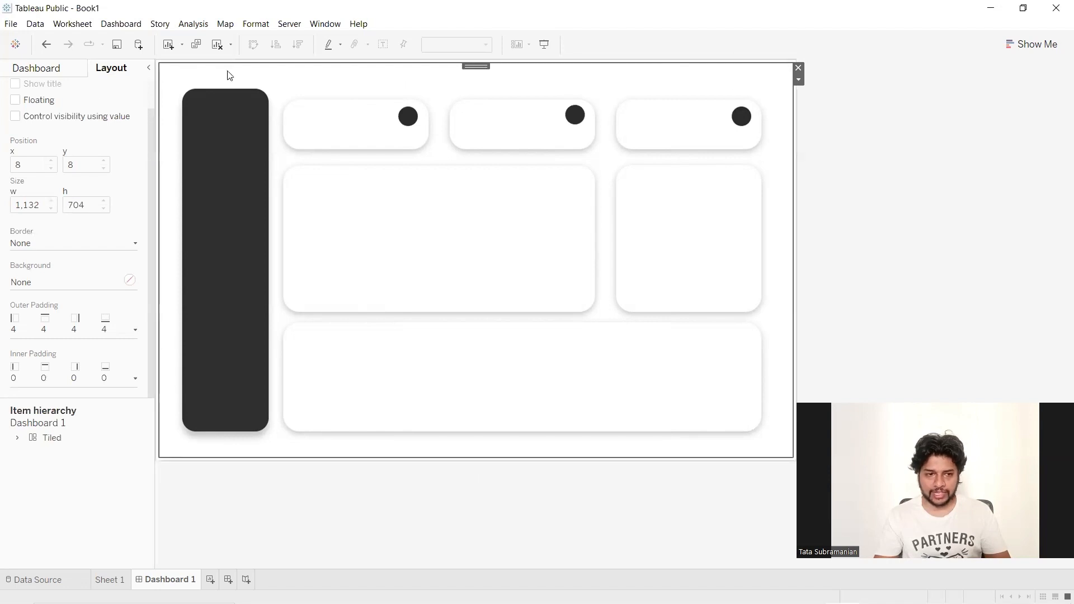
{"action": "left_click", "coordinate": [16, 333]}
{"action": "key", "text": "BackSpace"}
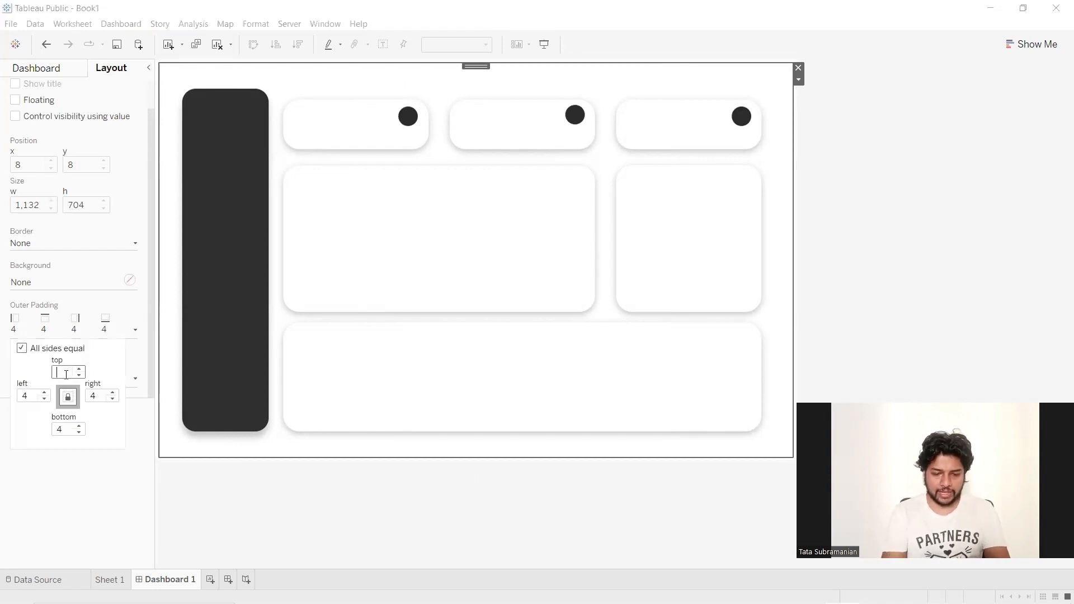
{"action": "type", "text": "0"}
{"action": "left_click", "coordinate": [69, 497]}
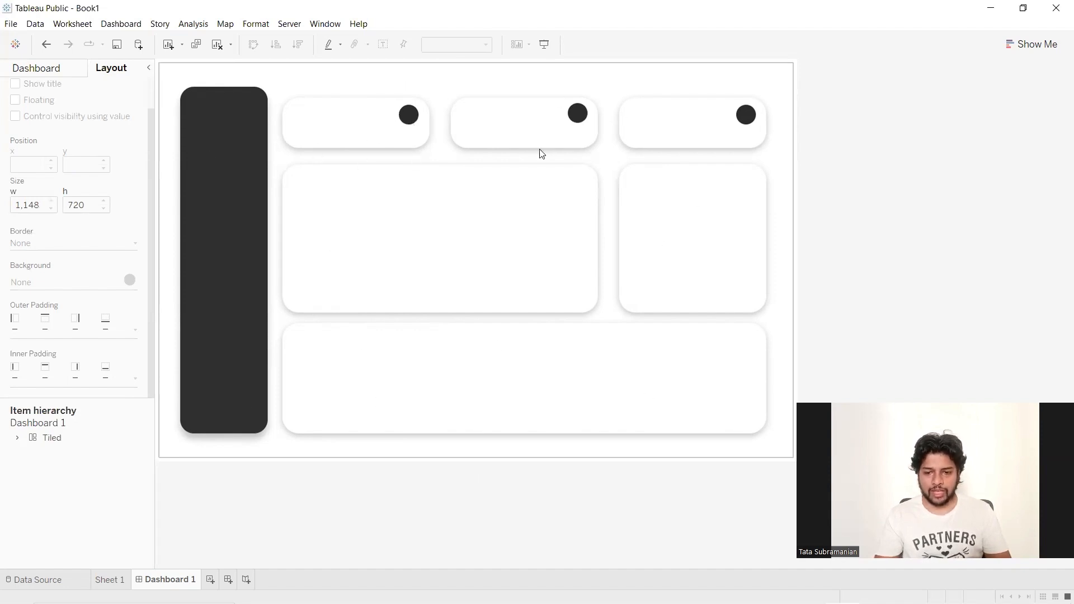
{"action": "left_click", "coordinate": [53, 72]}
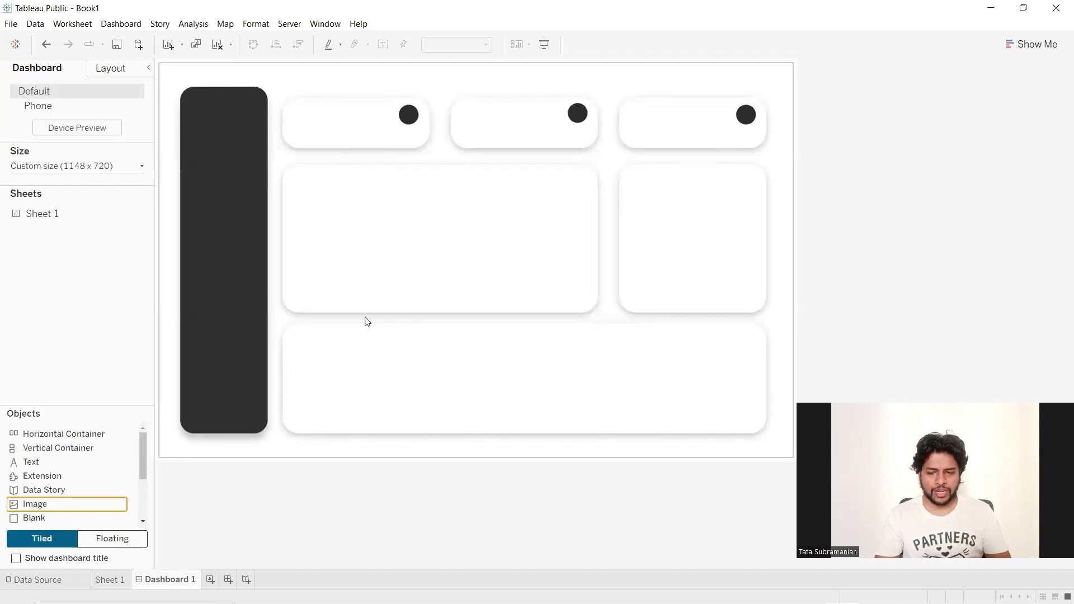
On Sheet 1, show the sum of Sales as a text mark
{"action": "left_click", "coordinate": [114, 582]}
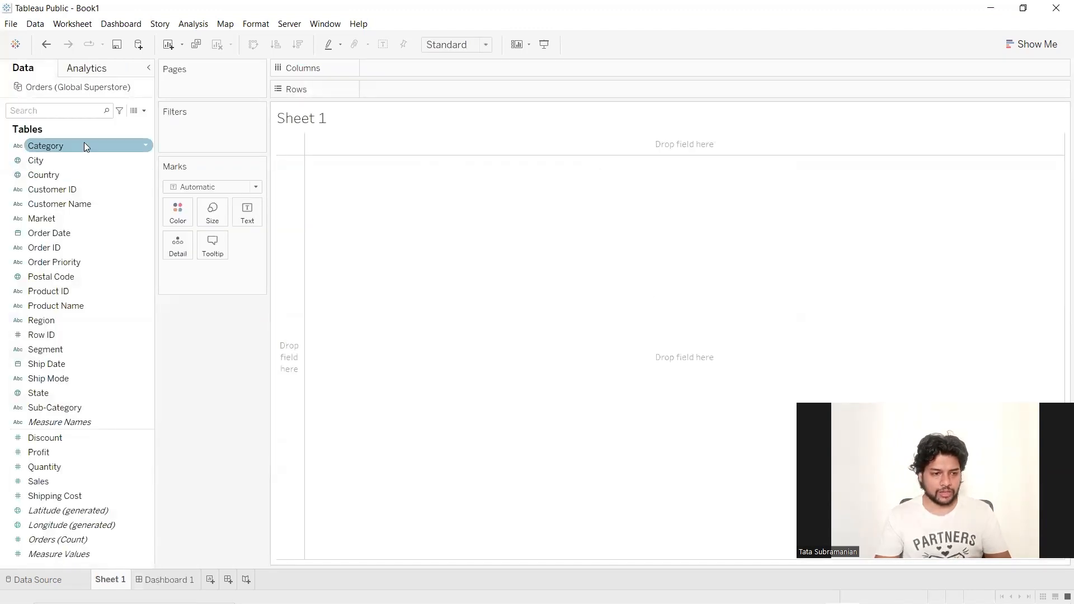
{"action": "left_click", "coordinate": [86, 161]}
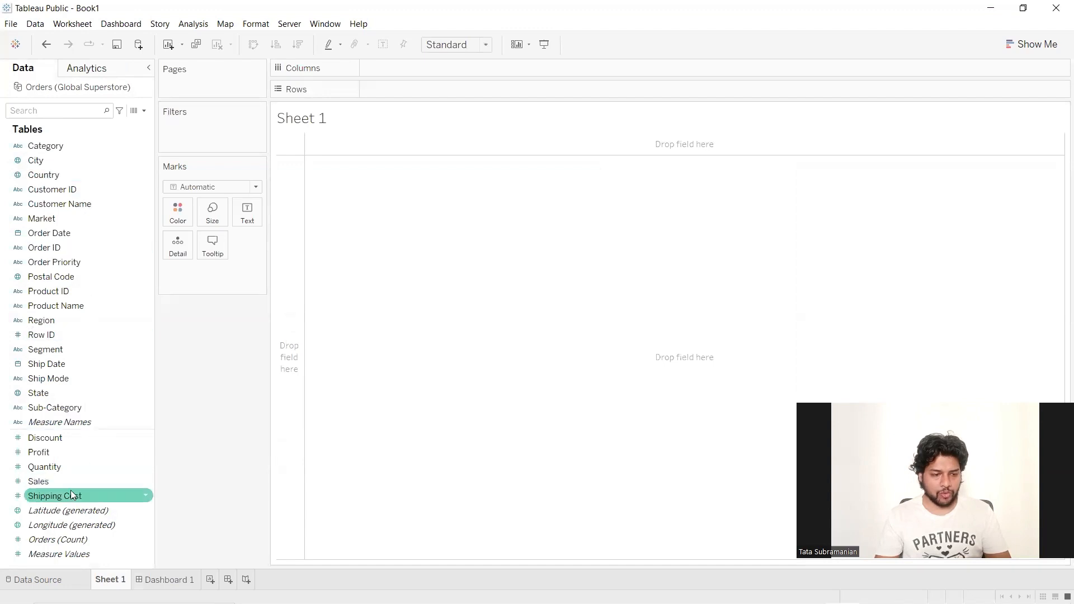
{"action": "left_click_drag", "start_coordinate": [79, 468], "coordinate": [250, 210]}
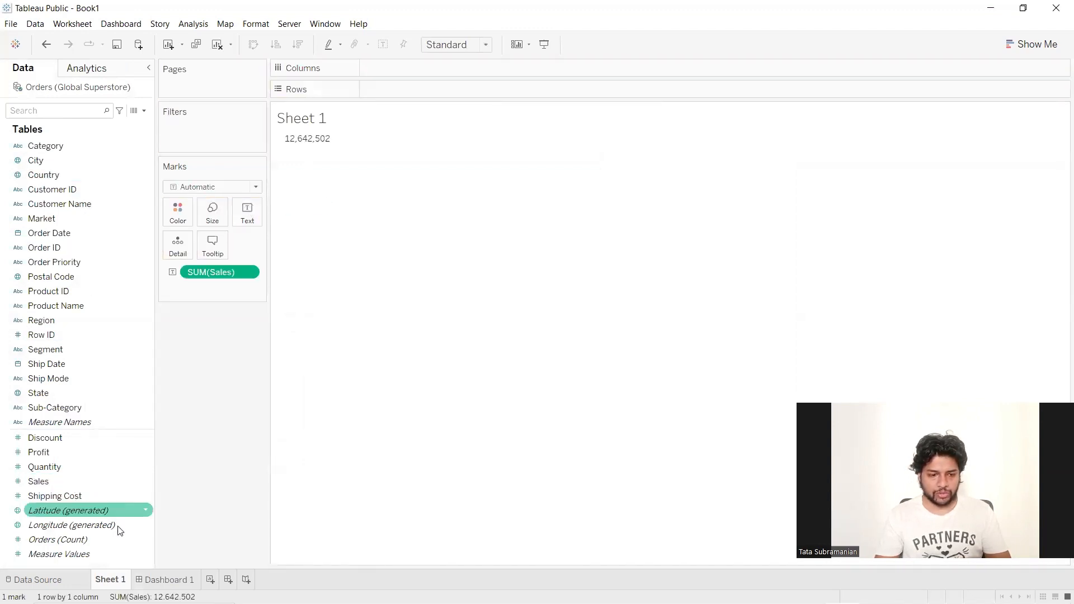
Rename Sheet 1 as Total Sales
{"action": "double_click", "coordinate": [120, 580]}
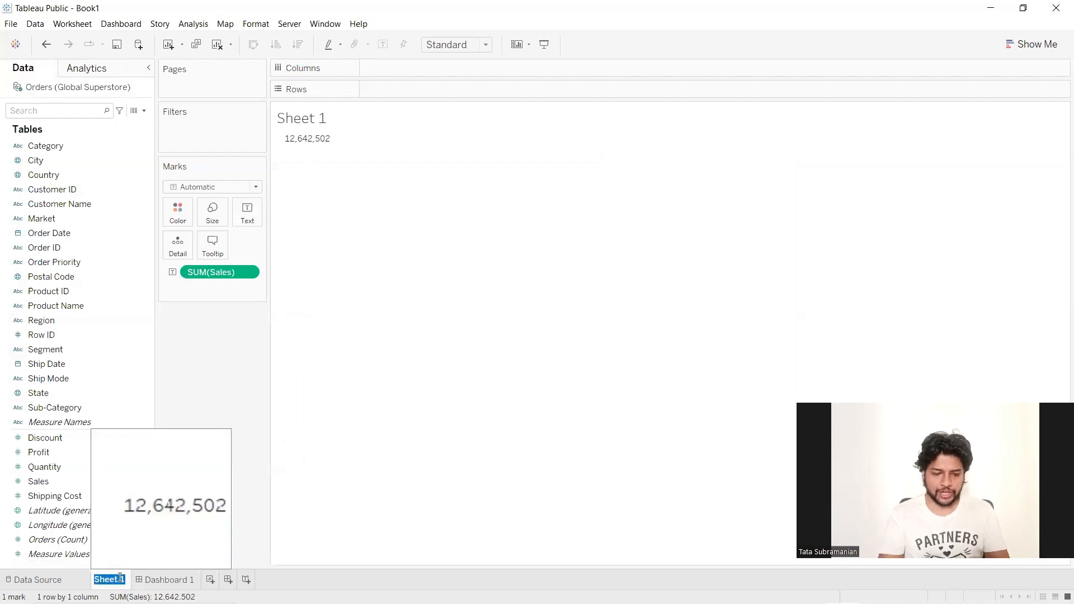
{"action": "type", "text": "total sales"}
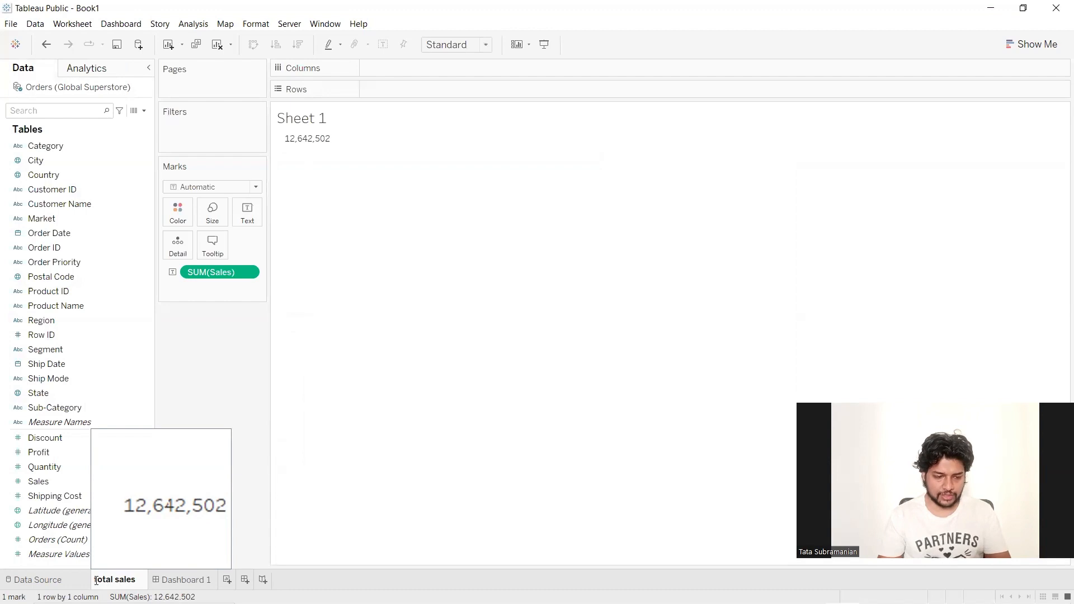
{"action": "key", "text": "BackSpace"}
{"action": "type", "text": "T"}
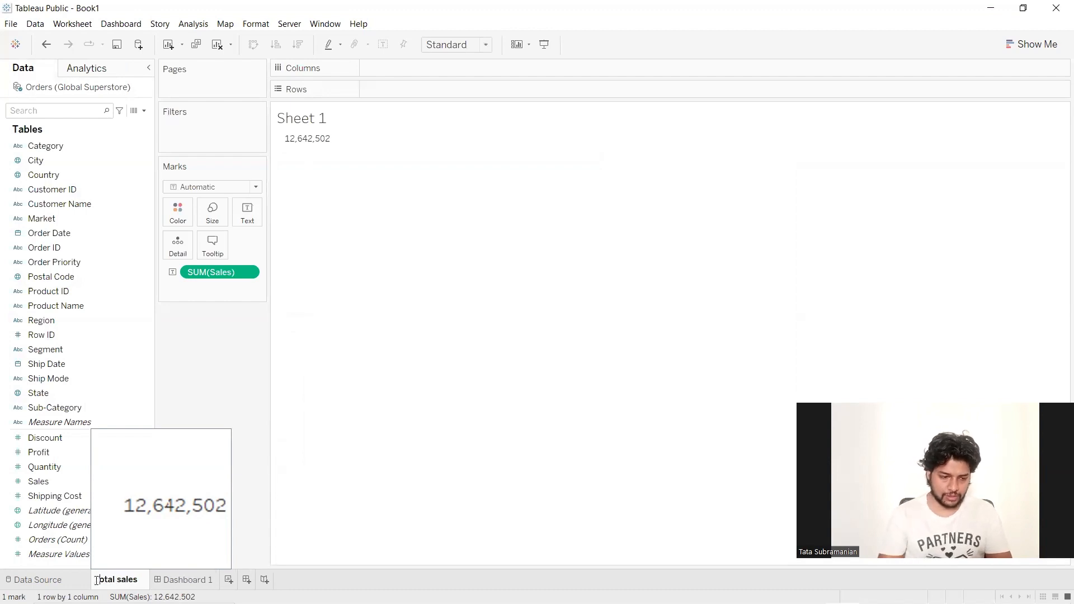
{"action": "key", "text": "Return"}
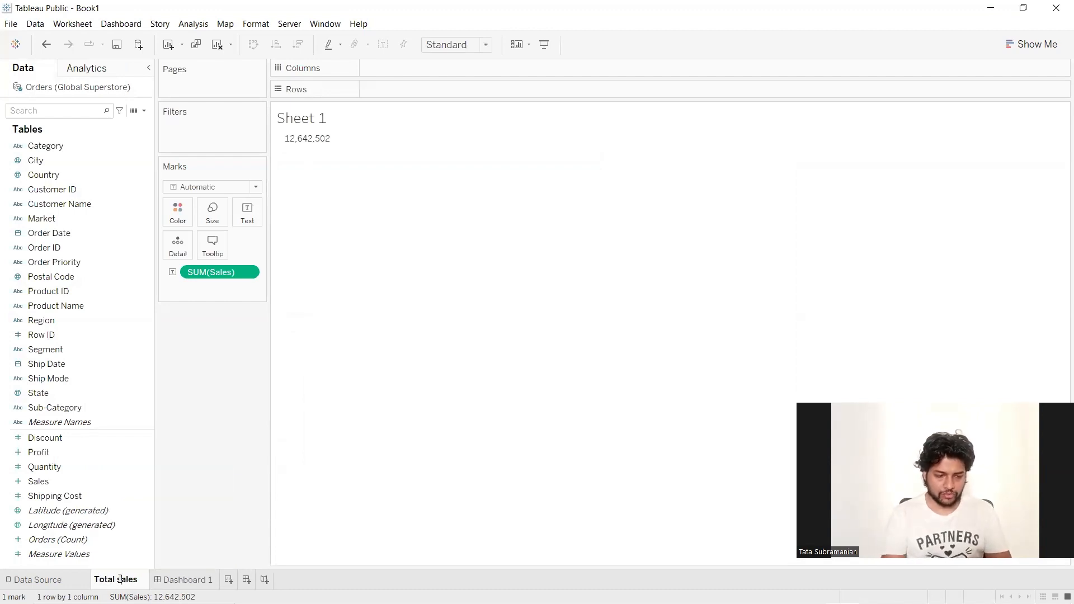
{"action": "key", "text": "BackSpace"}
{"action": "type", "text": "S"}
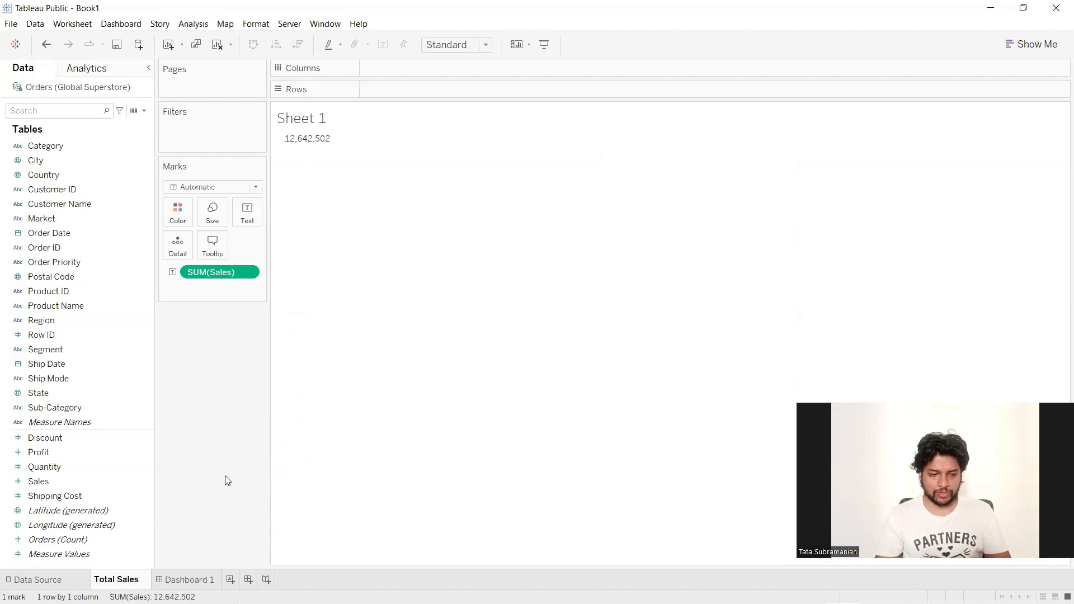
{"action": "key", "text": "Return"}
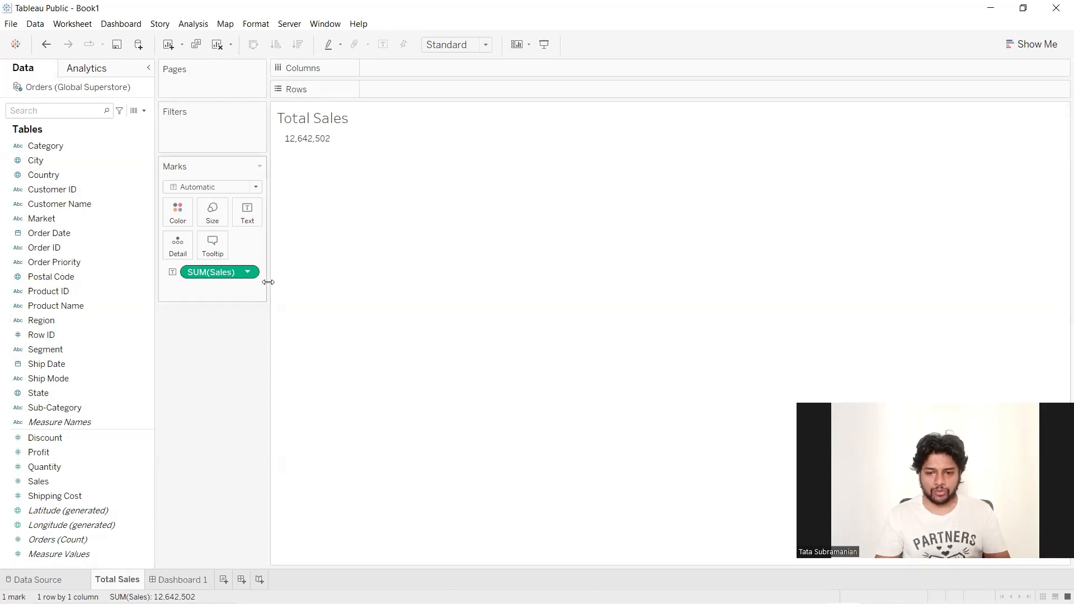
Set the workbook-wide worksheet font size to 10
{"action": "left_click", "coordinate": [257, 24]}
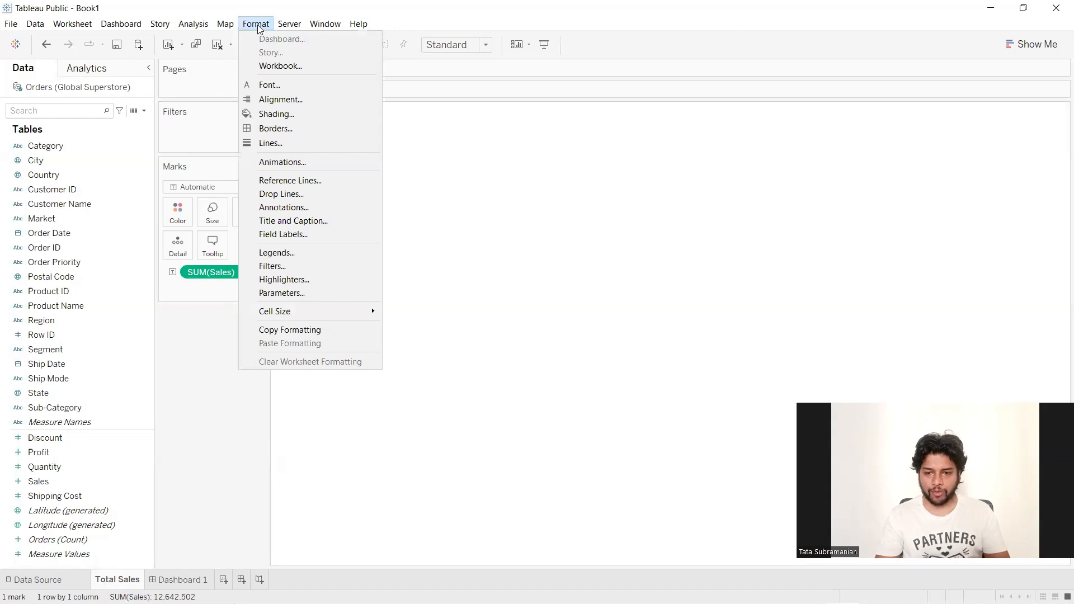
{"action": "left_click", "coordinate": [280, 65]}
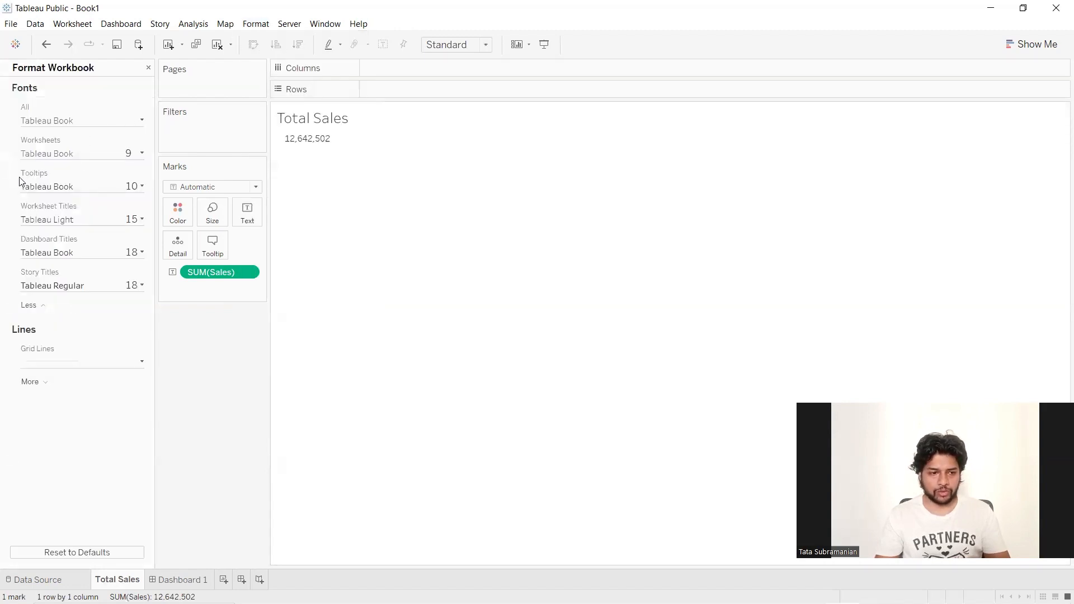
{"action": "left_click", "coordinate": [55, 127]}
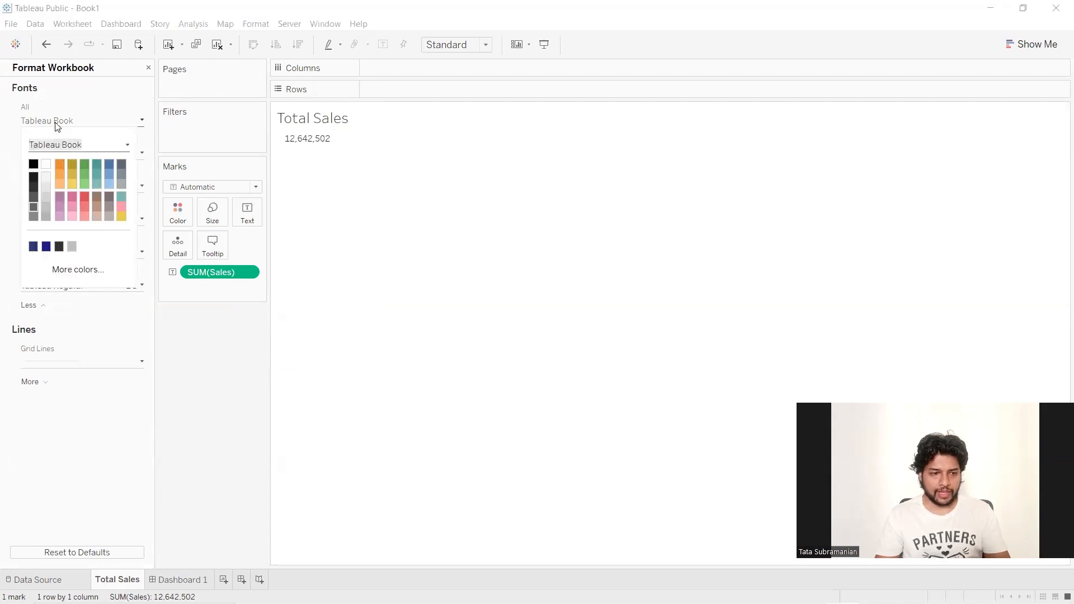
{"action": "left_click", "coordinate": [64, 125]}
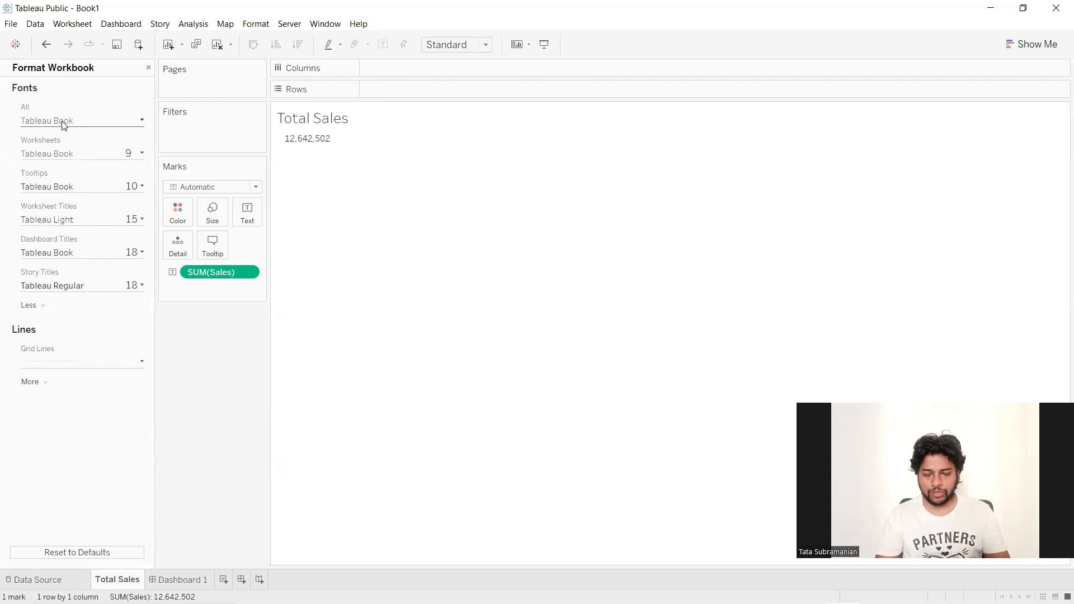
{"action": "left_click", "coordinate": [67, 155]}
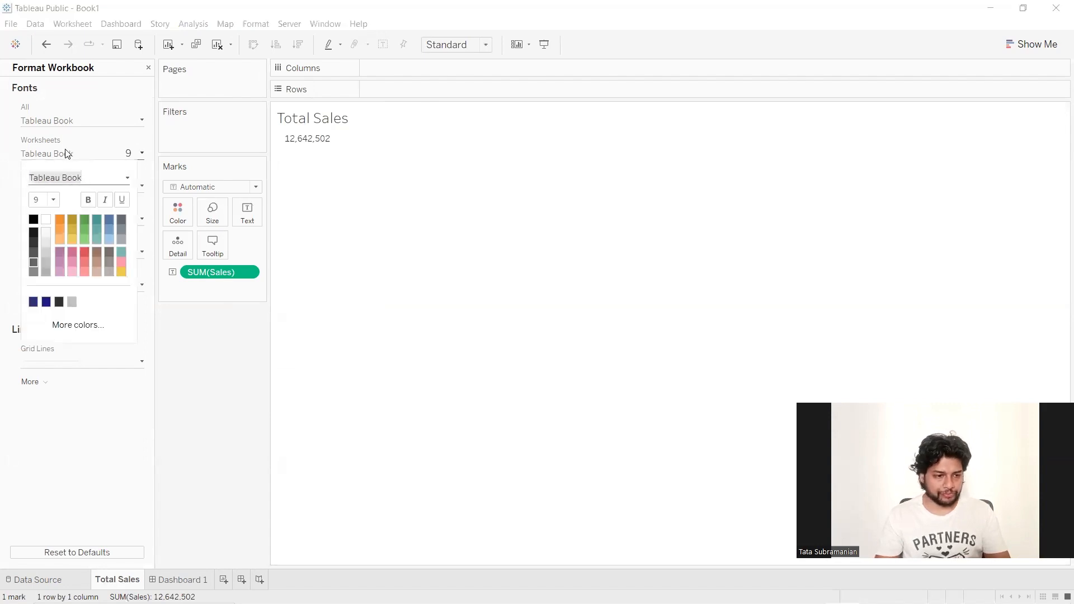
{"action": "left_click", "coordinate": [43, 198]}
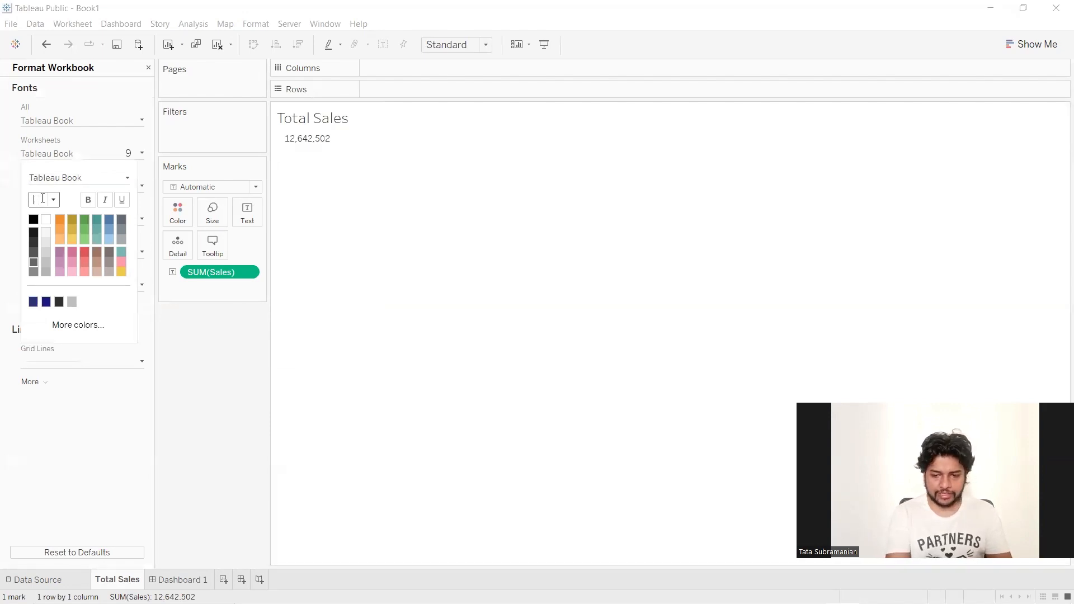
{"action": "type", "text": "10"}
{"action": "key", "text": "Return"}
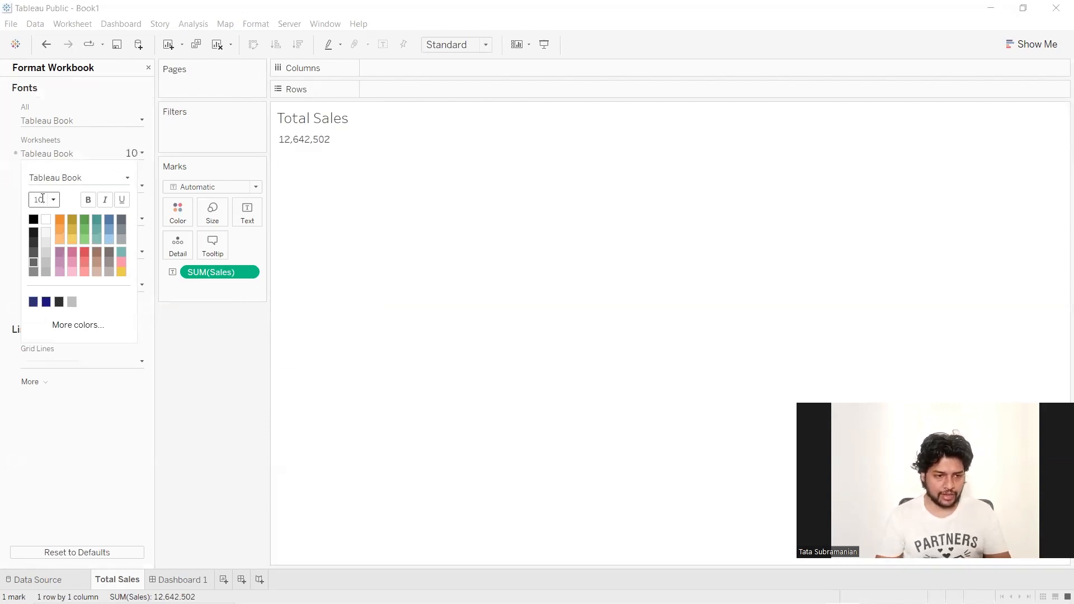
Make the workbook's worksheet font bold and switch its typeface to Tableau Medium
{"action": "left_click", "coordinate": [92, 204]}
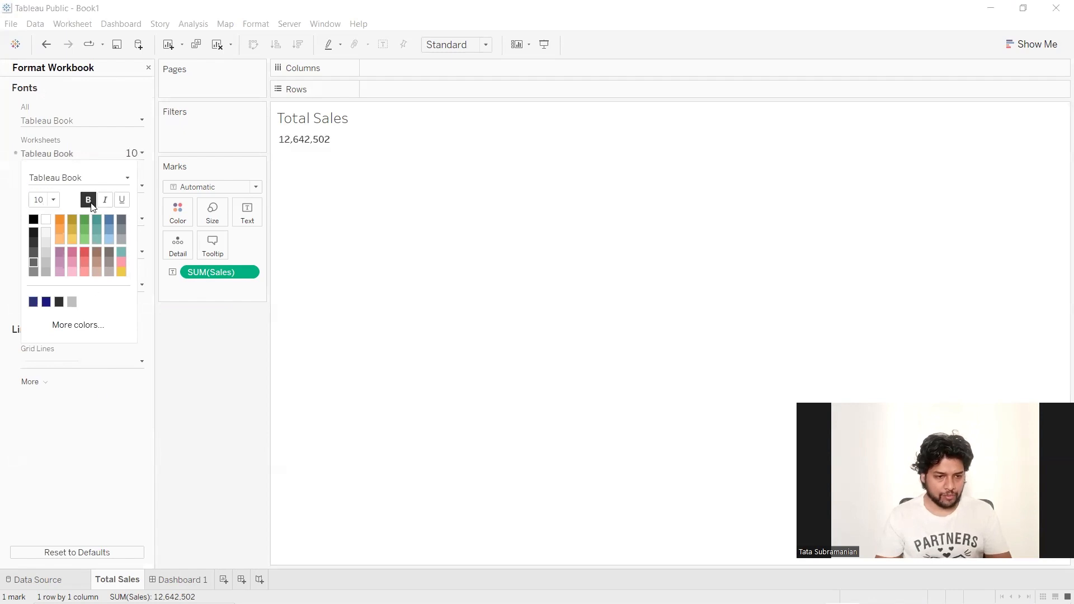
{"action": "left_click", "coordinate": [113, 180]}
{"action": "left_click", "coordinate": [128, 179]}
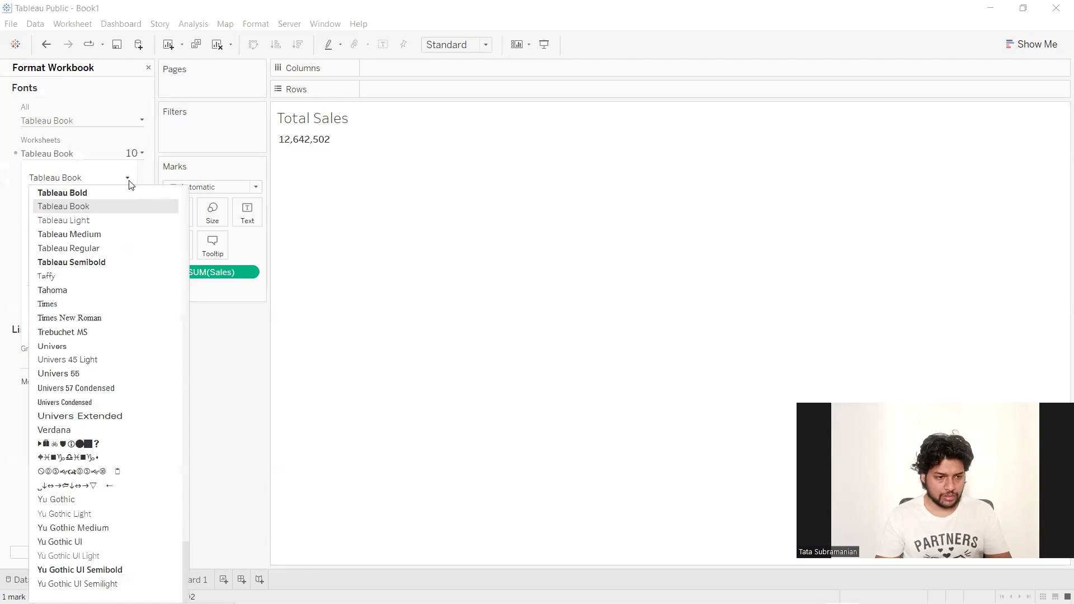
{"action": "left_click", "coordinate": [94, 237]}
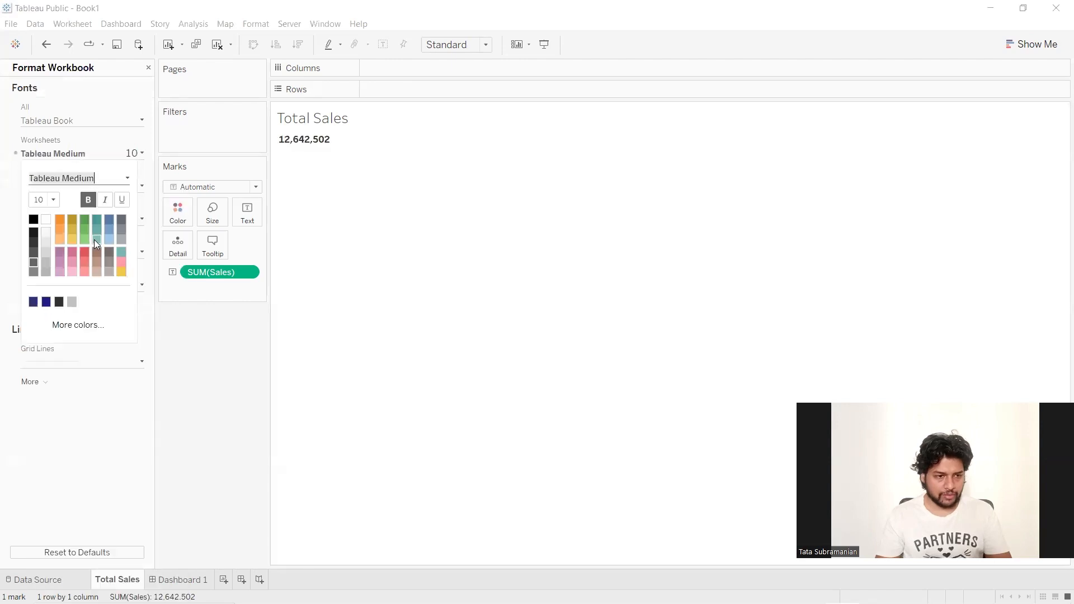
{"action": "left_click", "coordinate": [183, 382]}
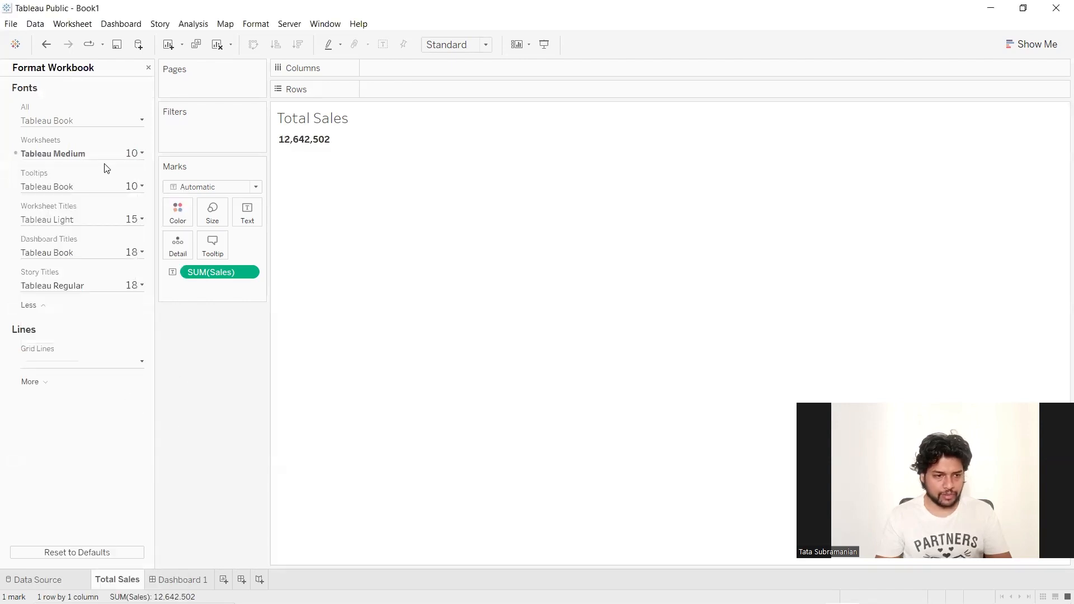
Format the workbook's worksheet titles as bold black Tableau Medium
{"action": "left_click", "coordinate": [143, 221]}
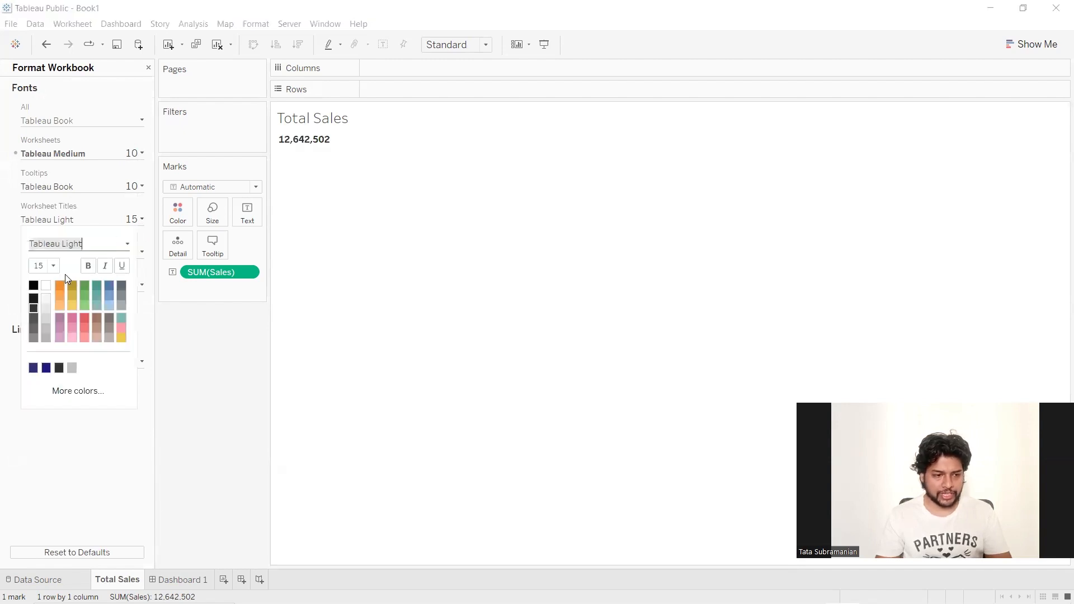
{"action": "left_click", "coordinate": [30, 292]}
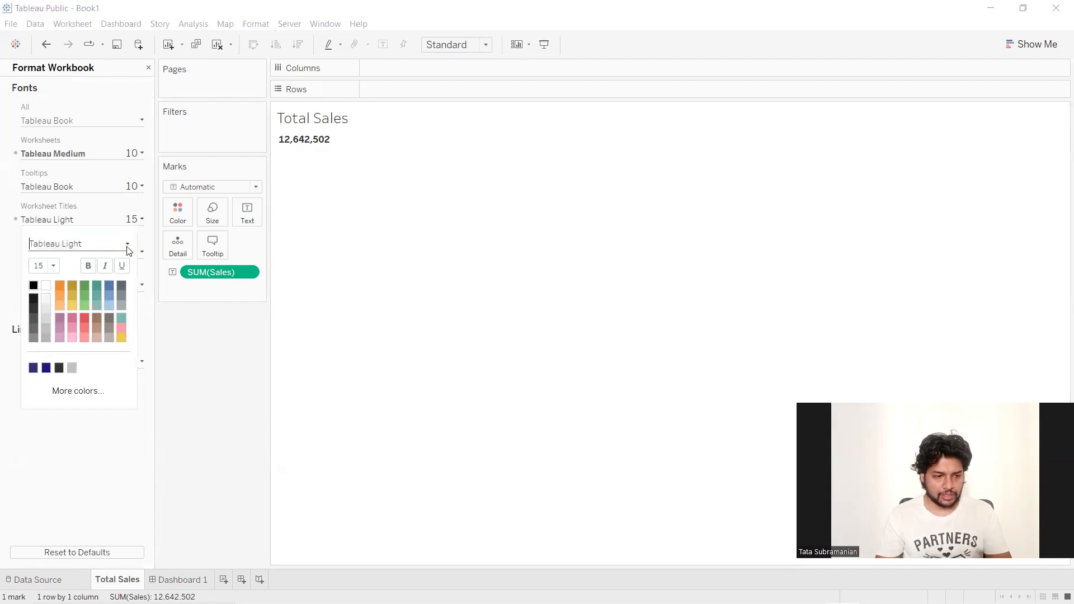
{"action": "left_click", "coordinate": [128, 247]}
{"action": "left_click", "coordinate": [91, 271]}
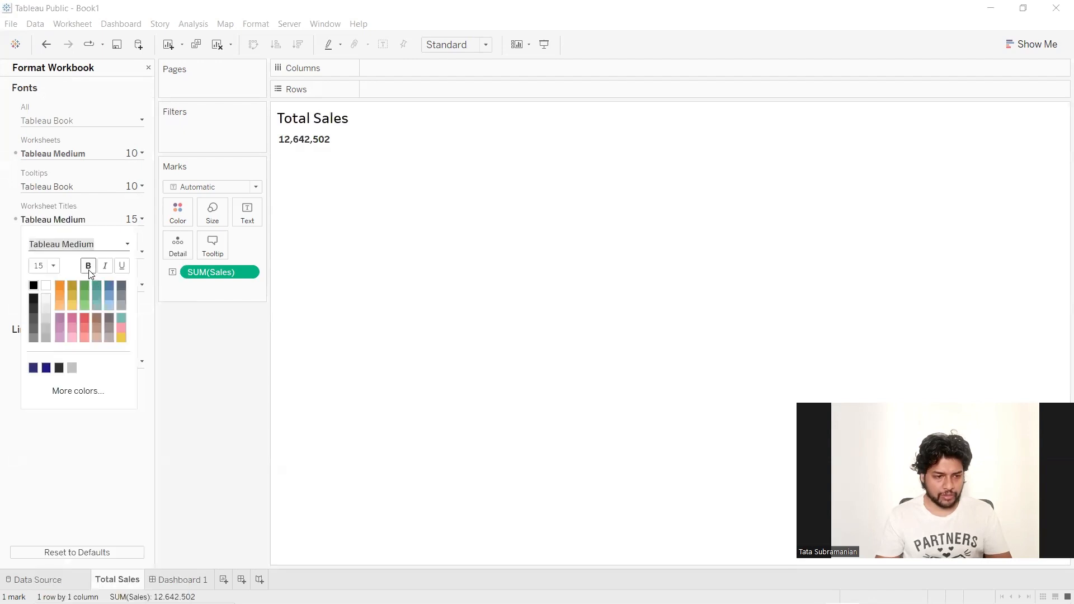
{"action": "left_click", "coordinate": [89, 266]}
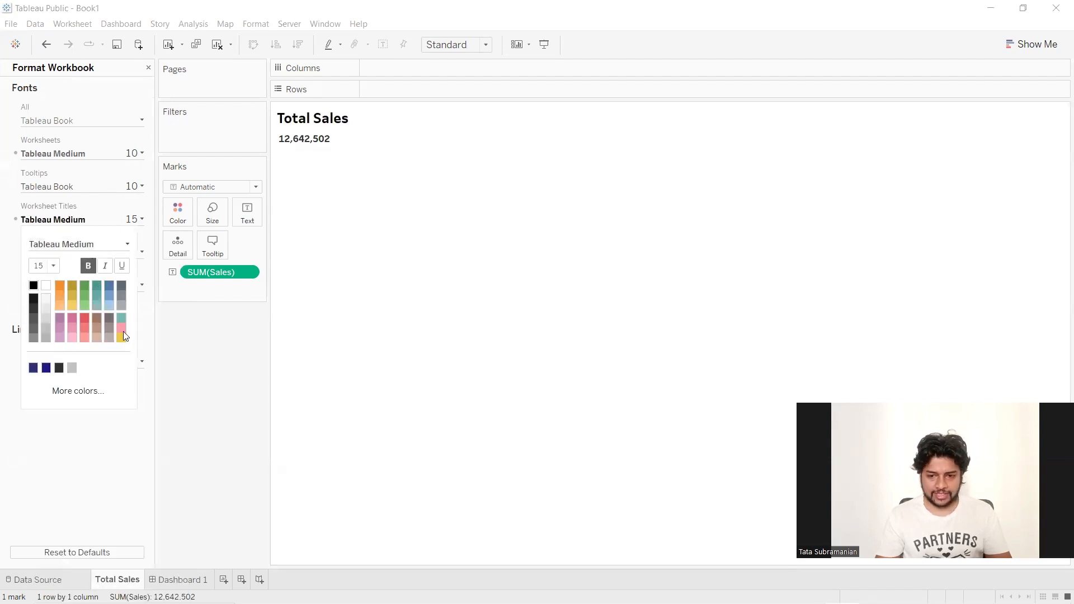
{"action": "left_click", "coordinate": [213, 381]}
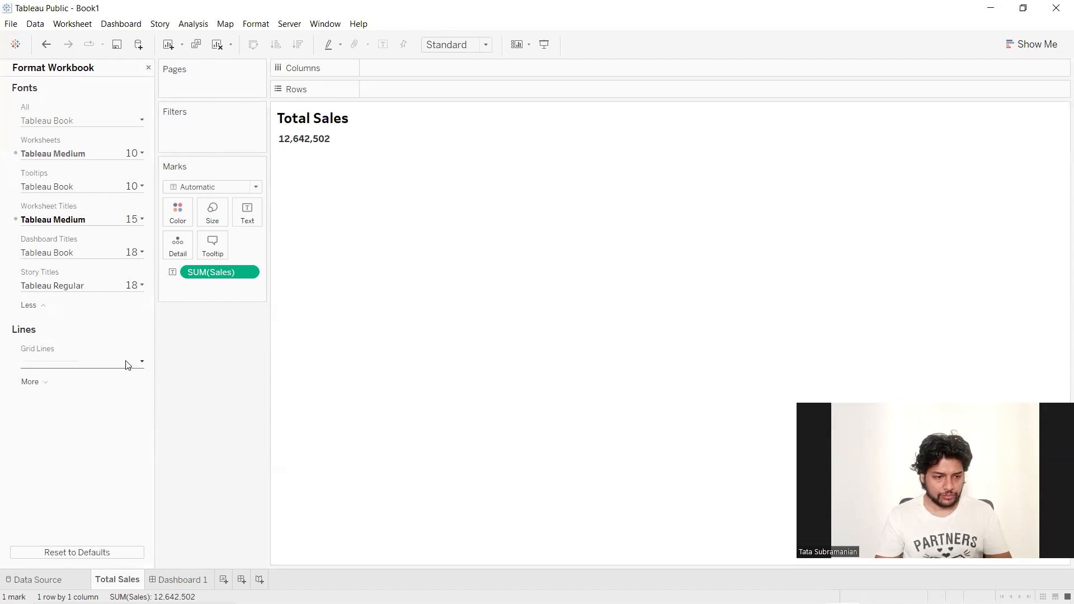
Turn off grid lines for the whole workbook
{"action": "left_click", "coordinate": [140, 362]}
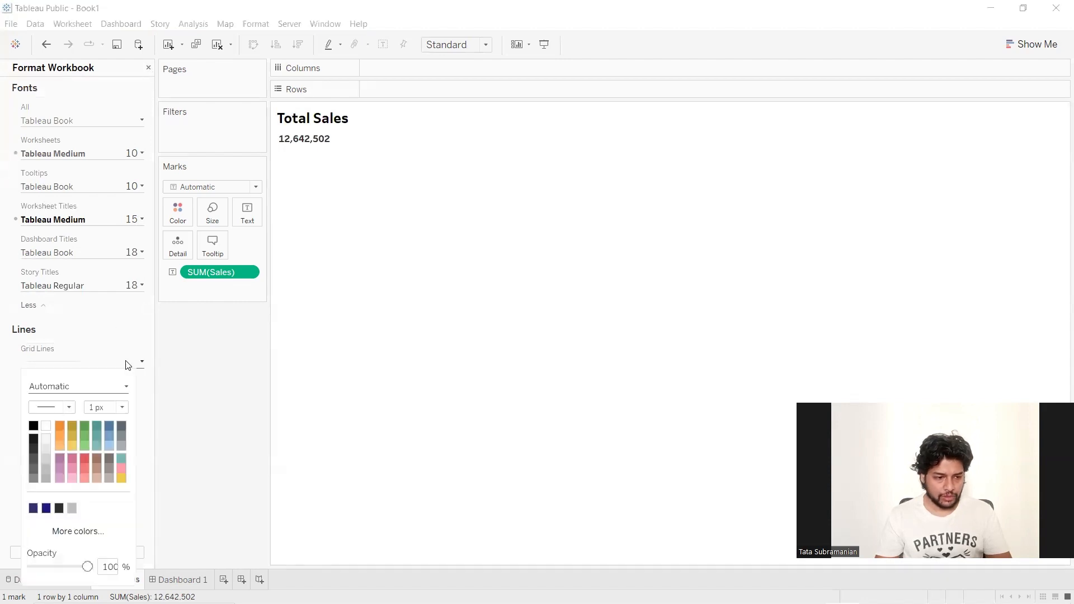
{"action": "left_click", "coordinate": [69, 408]}
{"action": "left_click", "coordinate": [115, 388]}
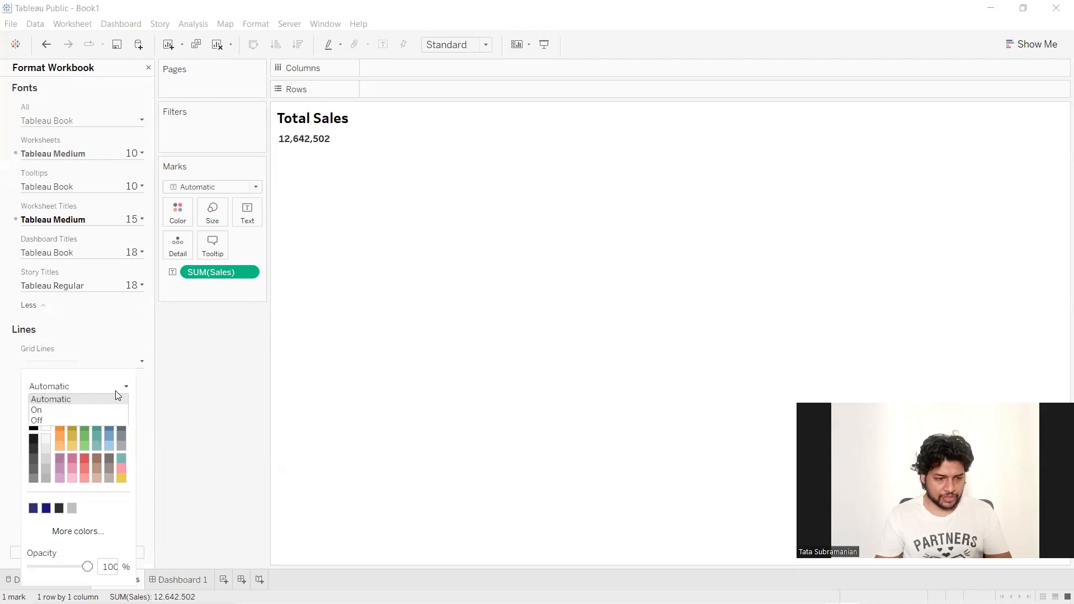
{"action": "left_click", "coordinate": [63, 422]}
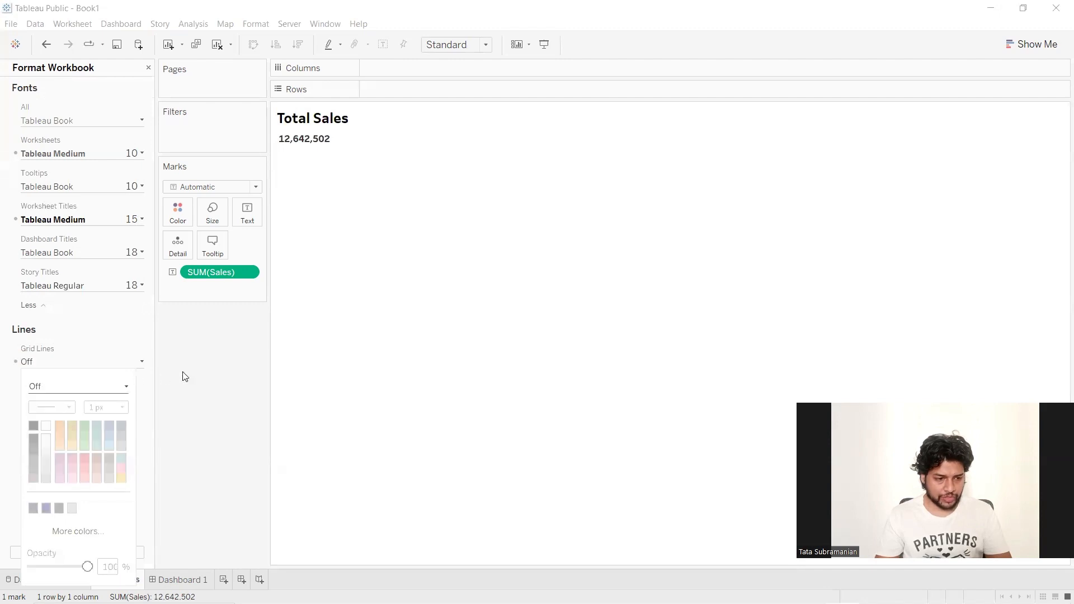
{"action": "left_click", "coordinate": [202, 375]}
Turn off zero lines for the whole workbook and close the workbook formatting
{"action": "left_click", "coordinate": [35, 385]}
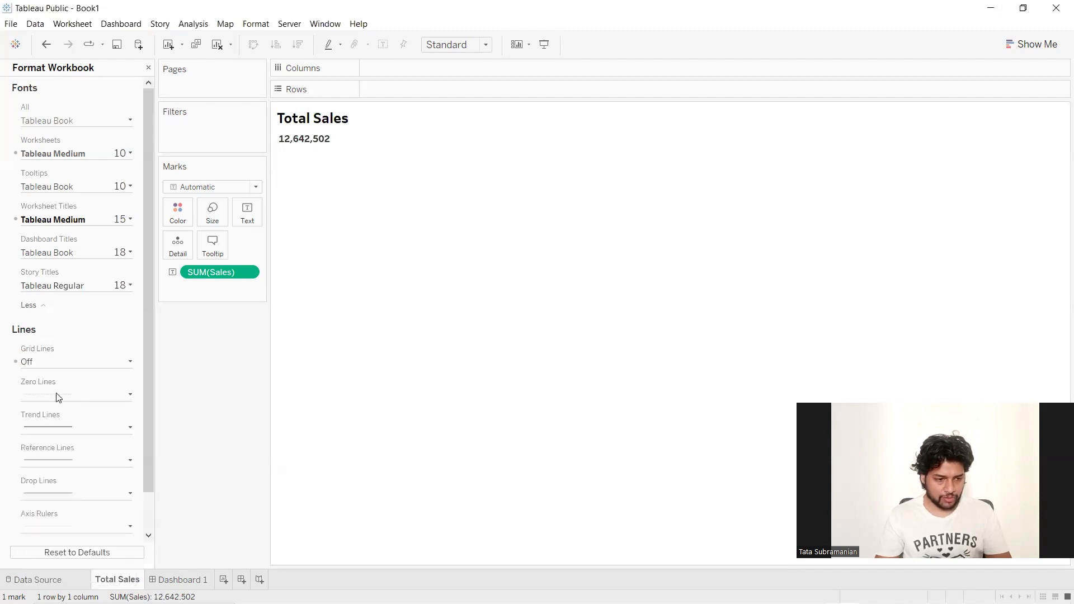
{"action": "left_click", "coordinate": [127, 398]}
{"action": "left_click", "coordinate": [81, 399]}
{"action": "left_click", "coordinate": [43, 401]}
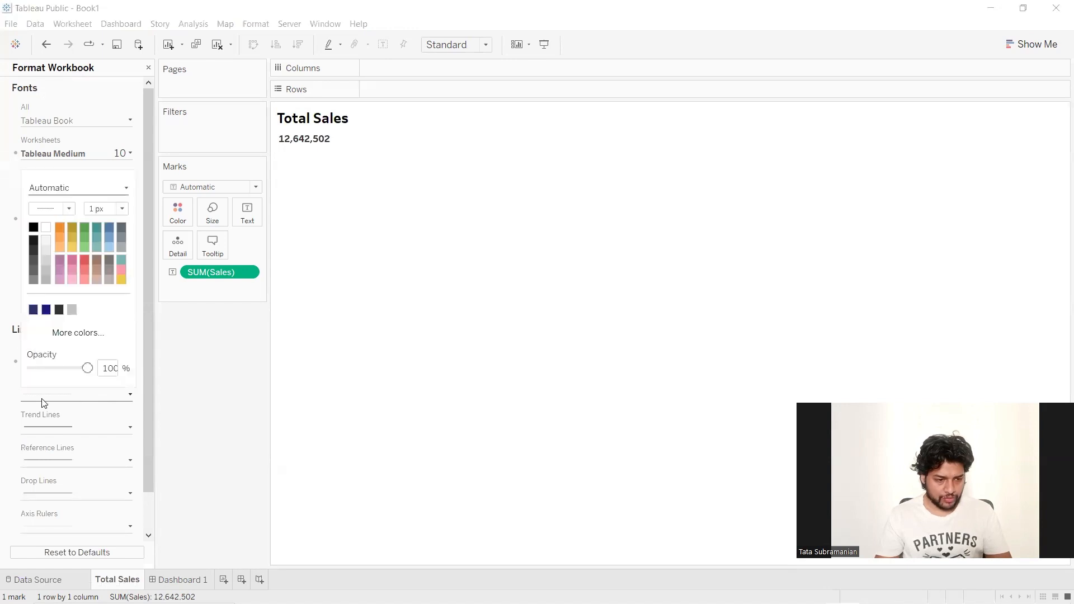
{"action": "left_click", "coordinate": [42, 400]}
{"action": "left_click", "coordinate": [26, 396]}
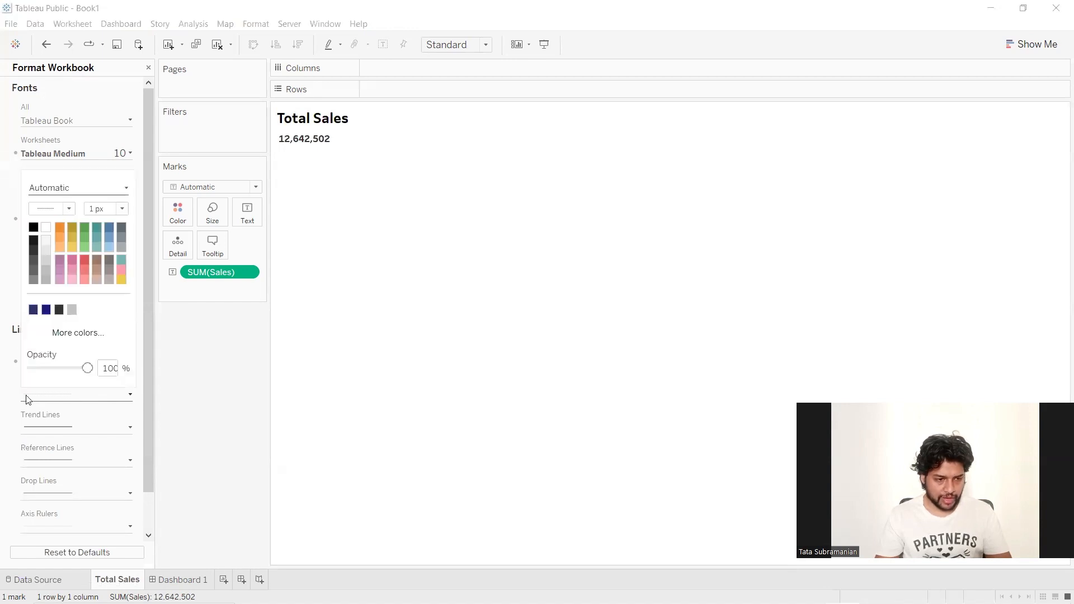
{"action": "left_click", "coordinate": [115, 193]}
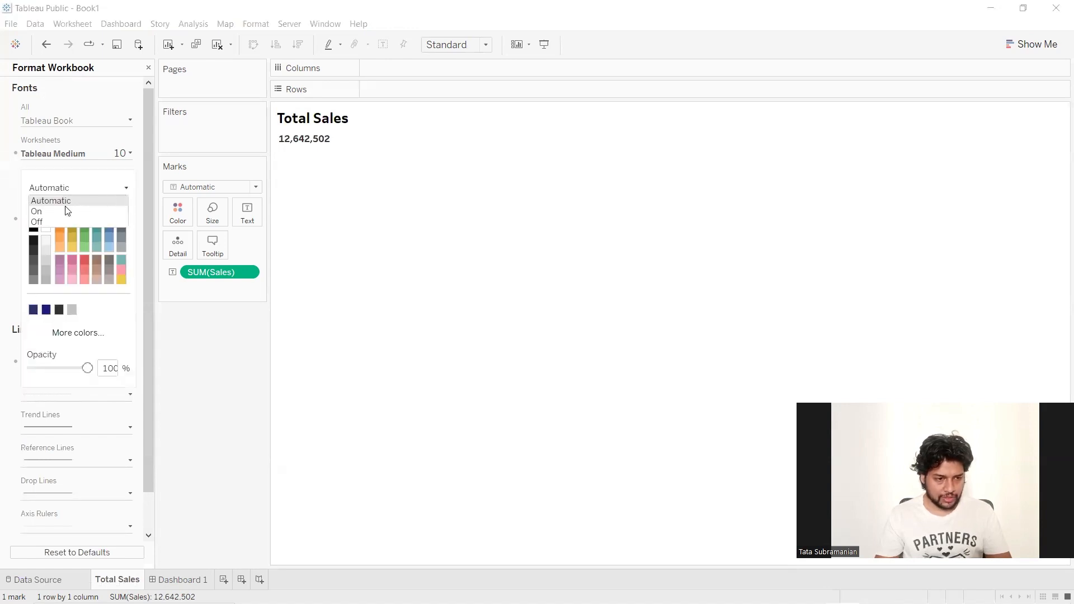
{"action": "left_click", "coordinate": [50, 222]}
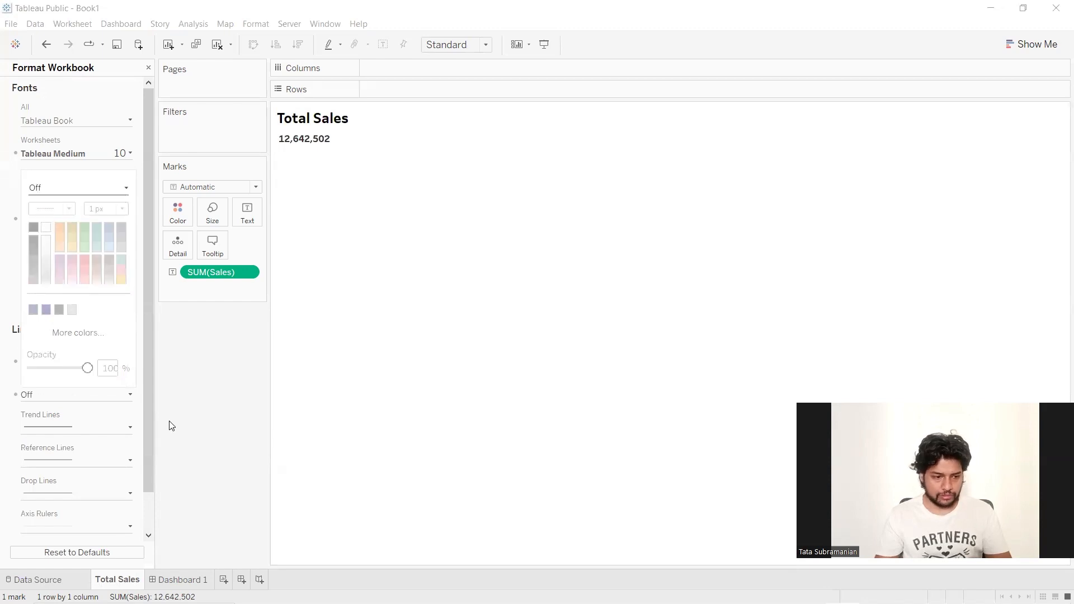
{"action": "left_click", "coordinate": [172, 426]}
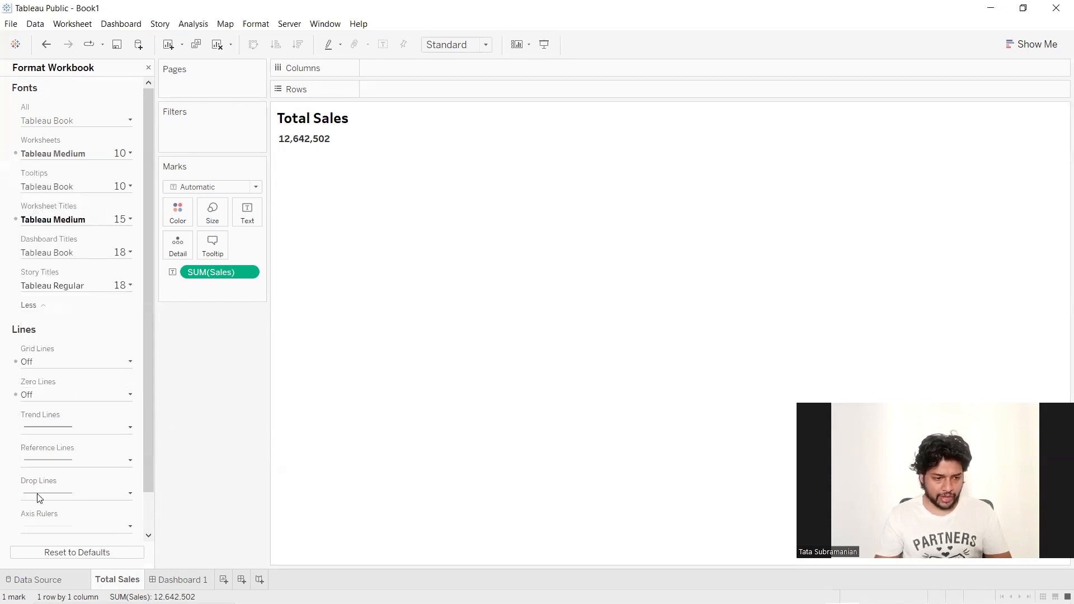
{"action": "scroll", "coordinate": [60, 506], "scroll_direction": "down", "scroll_amount": 1}
{"action": "scroll", "coordinate": [115, 492], "scroll_direction": "up", "scroll_amount": 1}
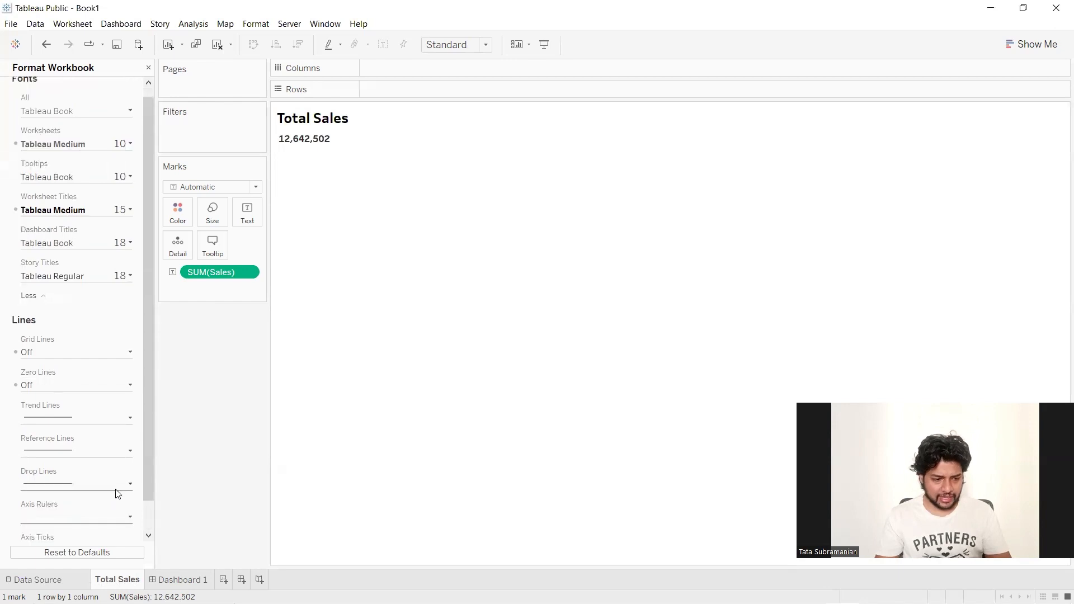
{"action": "scroll", "coordinate": [119, 493], "scroll_direction": "down", "scroll_amount": 1}
{"action": "scroll", "coordinate": [119, 492], "scroll_direction": "up", "scroll_amount": 1}
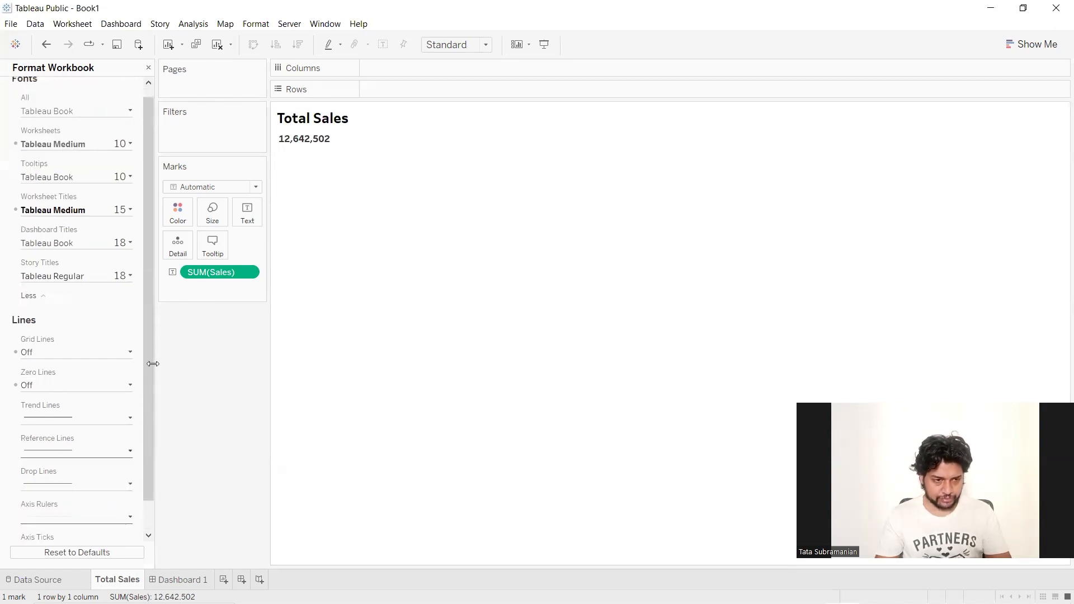
{"action": "left_click", "coordinate": [149, 67]}
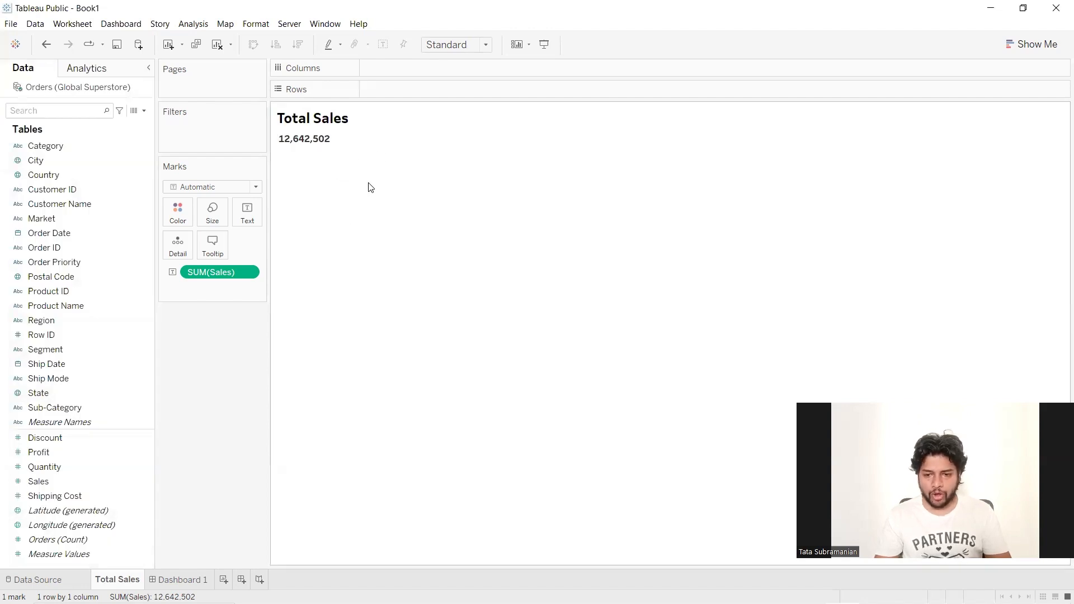
Fit the Total Sales sheet to Entire View and center its sales text horizontally
{"action": "left_click", "coordinate": [464, 47]}
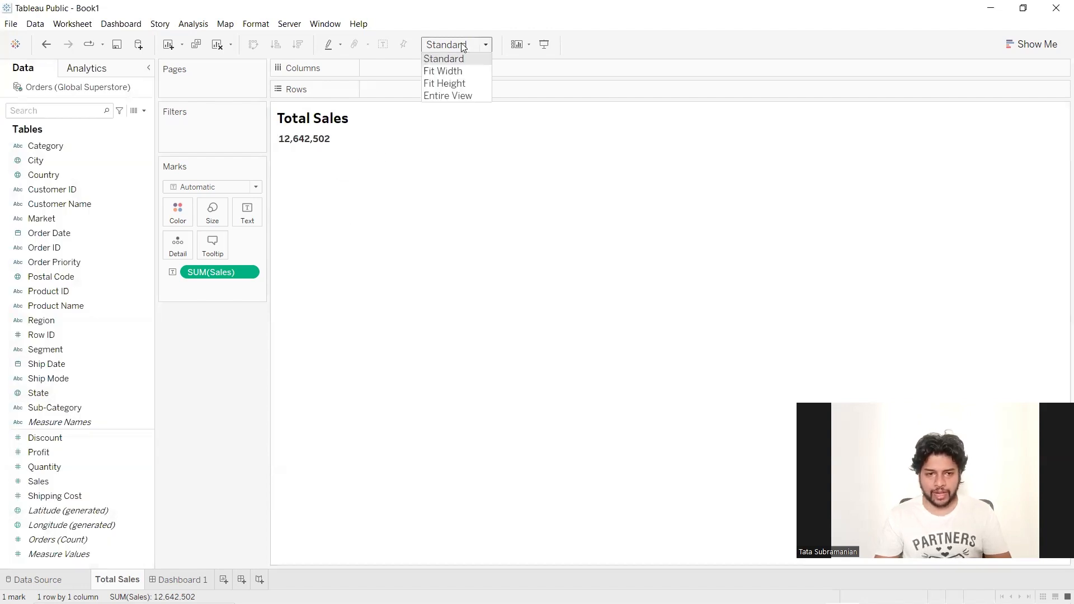
{"action": "left_click", "coordinate": [463, 94]}
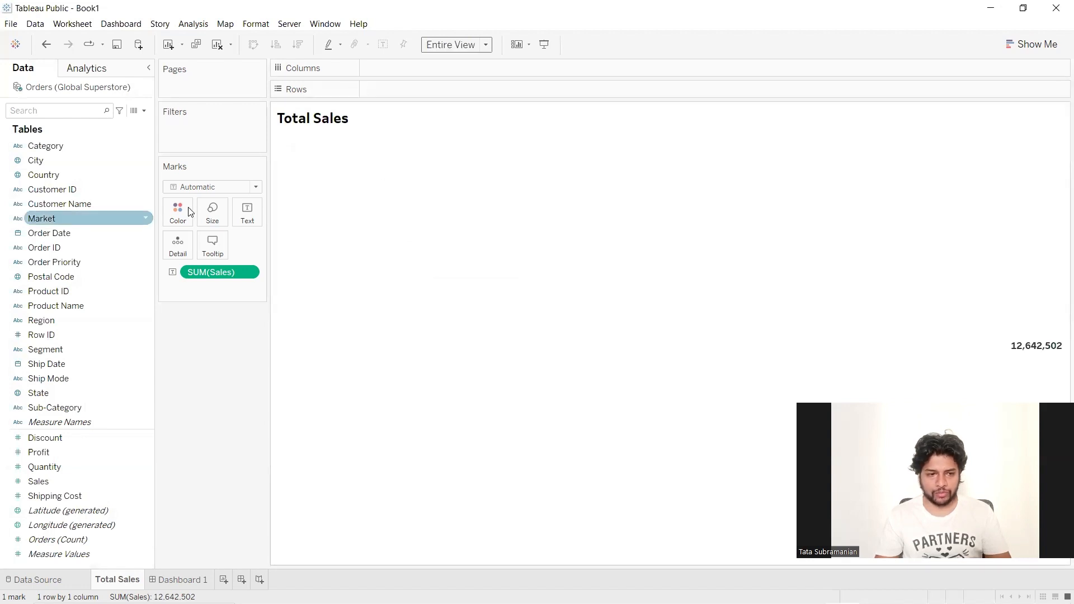
{"action": "left_click", "coordinate": [249, 212]}
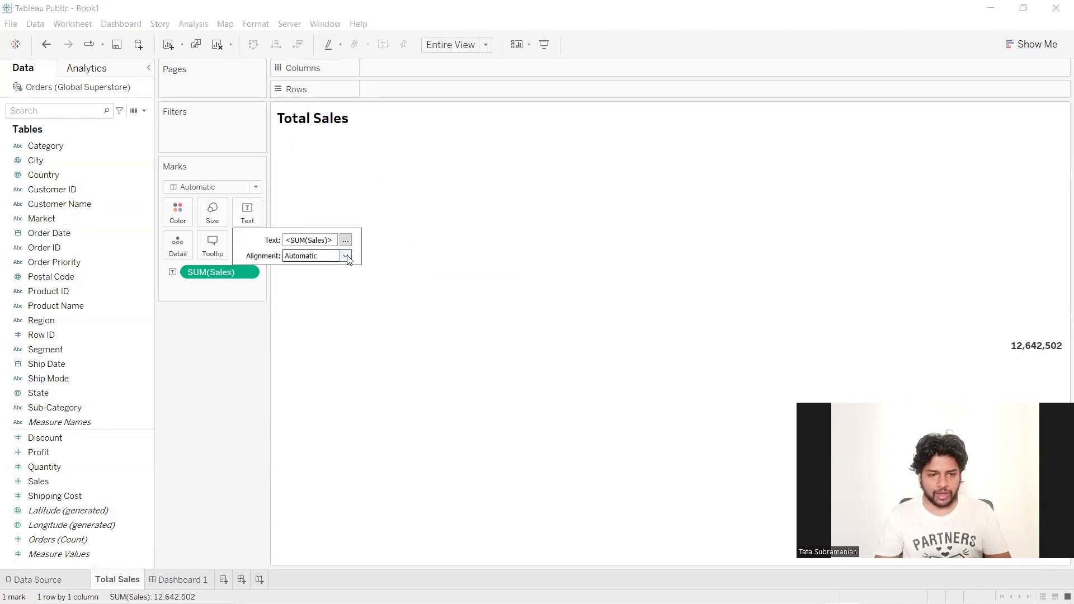
{"action": "left_click", "coordinate": [345, 255]}
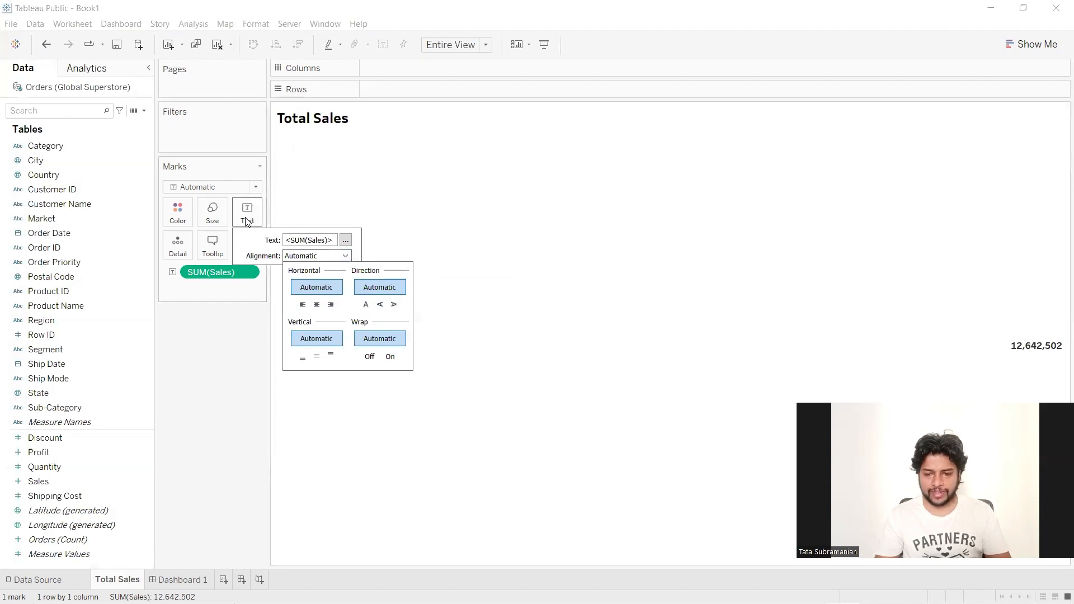
{"action": "left_click", "coordinate": [316, 305]}
{"action": "mouse_move", "coordinate": [662, 356]}
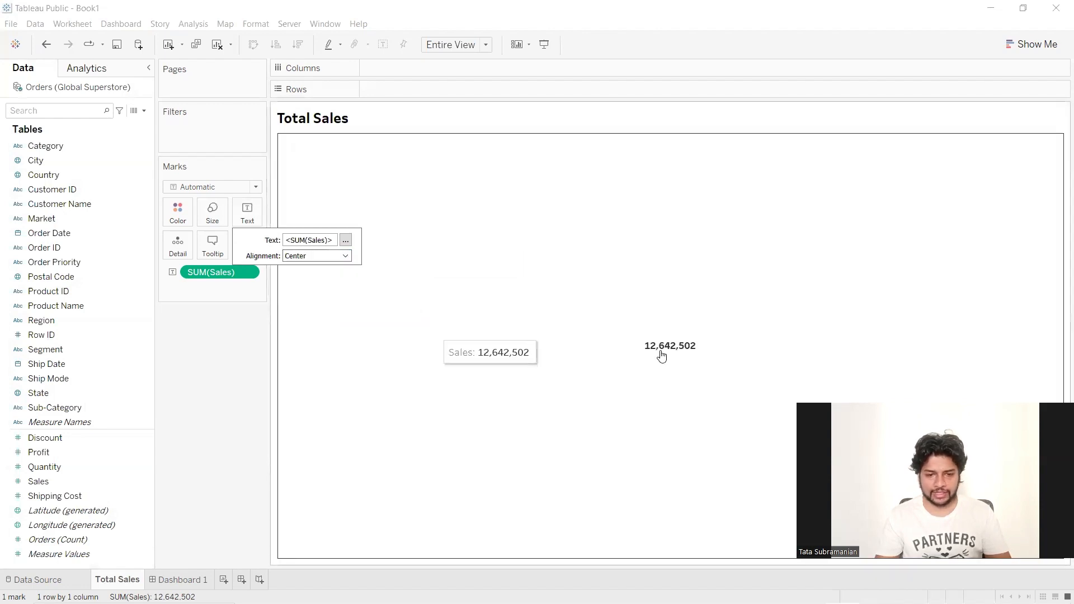
{"action": "left_click", "coordinate": [213, 347]}
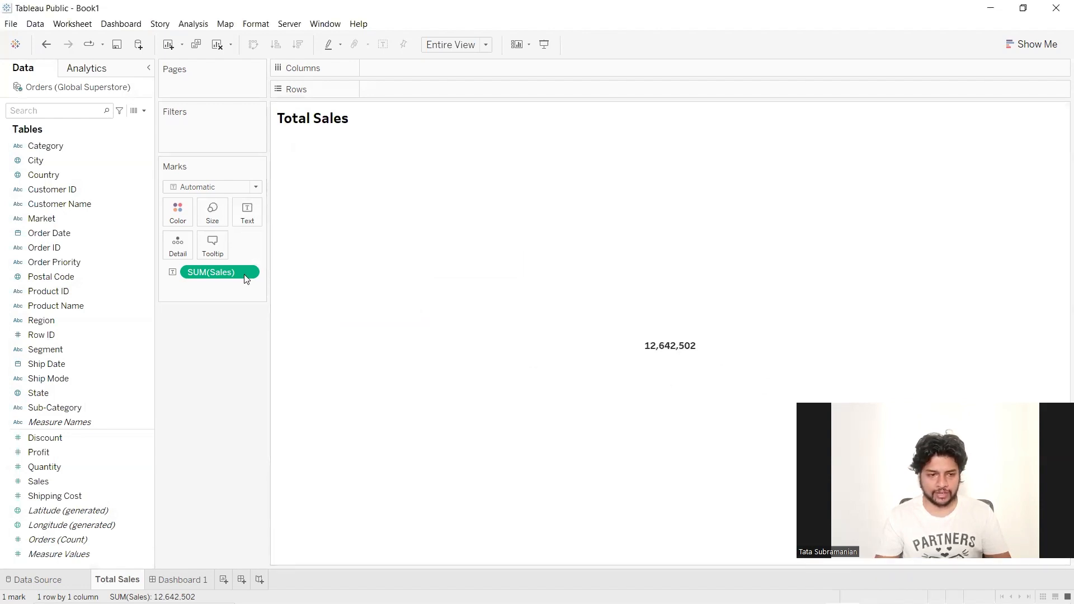
Set the font size of the SUM(Sales) label on the Total Sales sheet to 15
{"action": "left_click", "coordinate": [246, 218]}
{"action": "left_click", "coordinate": [345, 240]}
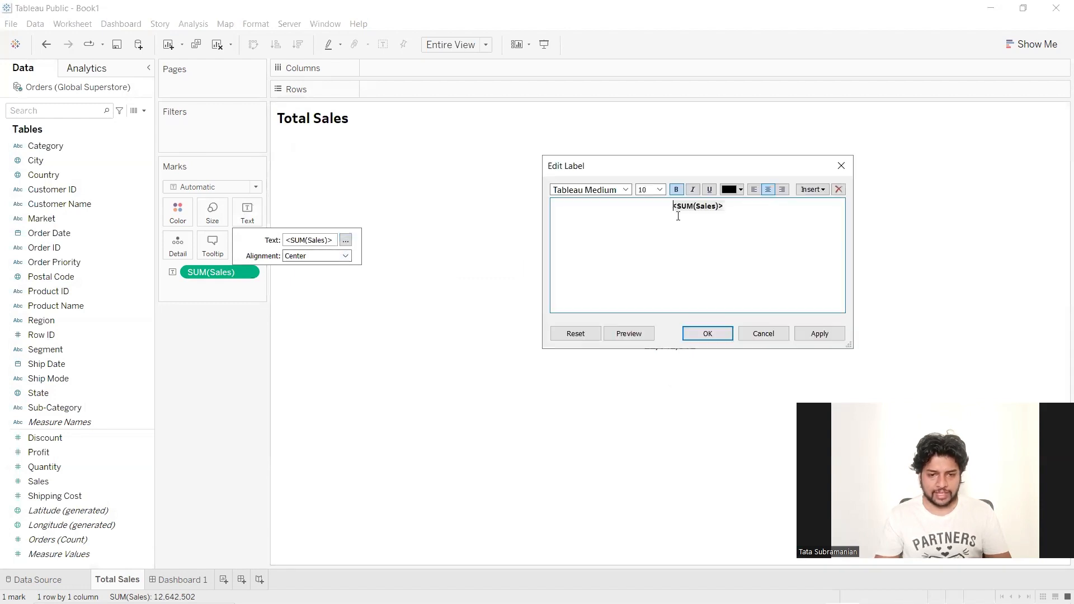
{"action": "left_click_drag", "start_coordinate": [746, 199], "coordinate": [653, 212]}
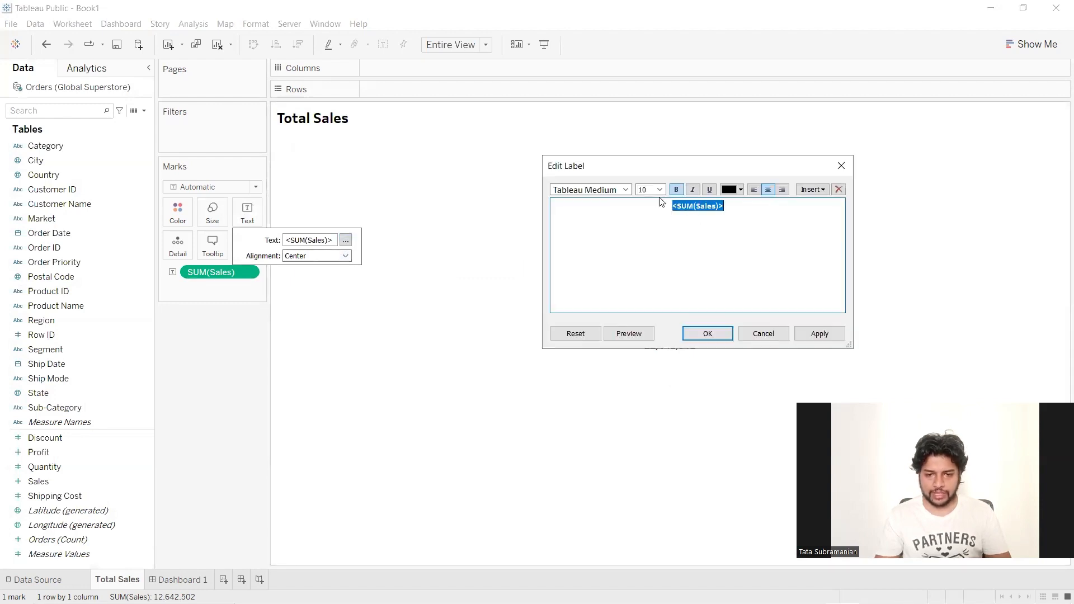
{"action": "left_click", "coordinate": [660, 190]}
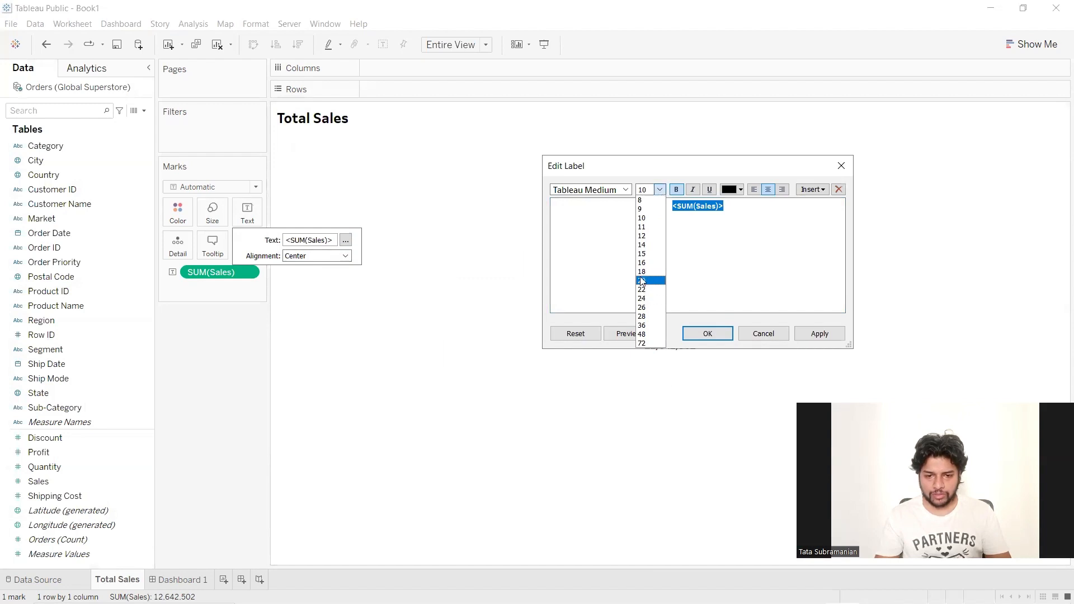
{"action": "left_click", "coordinate": [643, 255]}
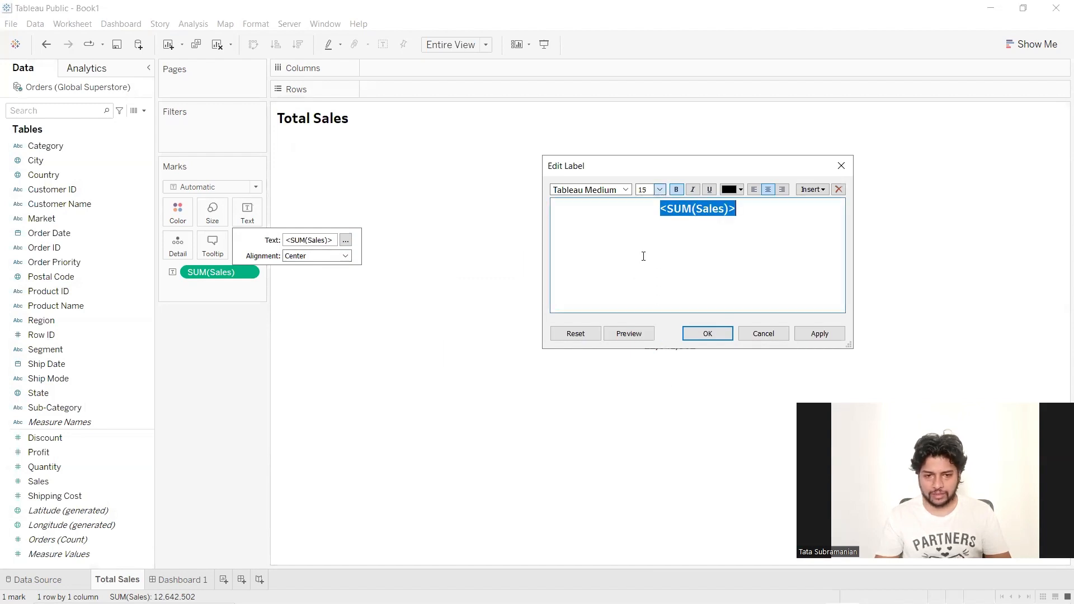
{"action": "left_click", "coordinate": [818, 335]}
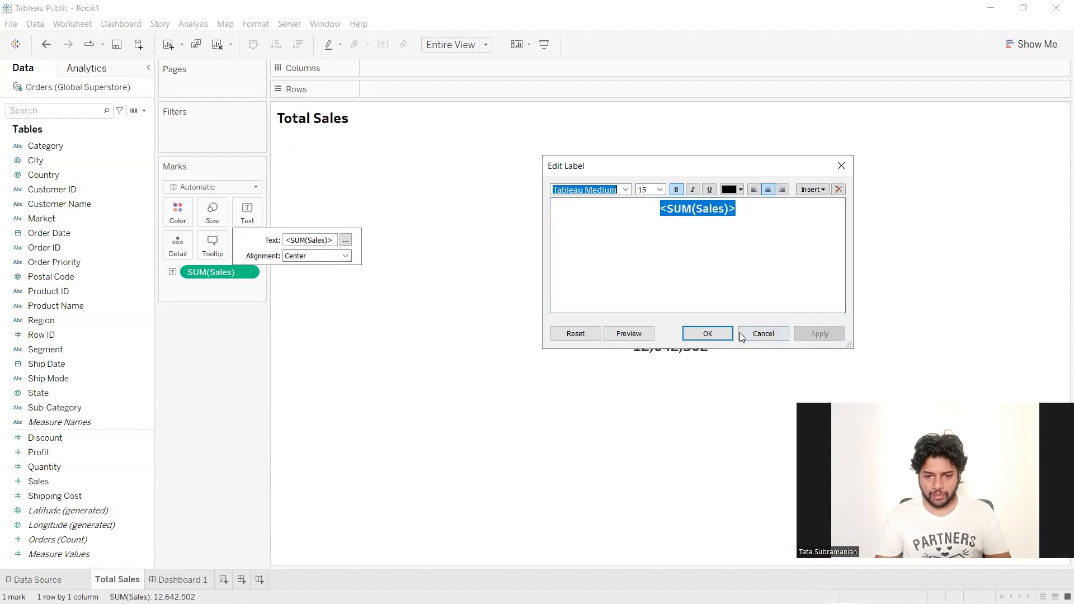
{"action": "left_click", "coordinate": [708, 333]}
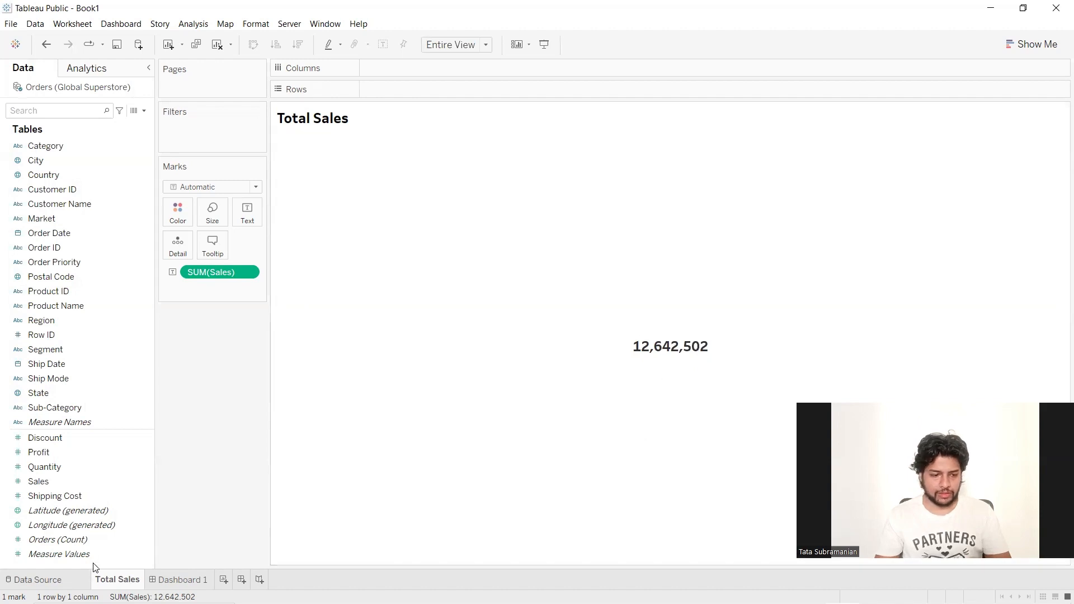
Duplicate the Total Sales sheet and replace the Sales measure on the copy's text mark with Profit
{"action": "right_click", "coordinate": [109, 583]}
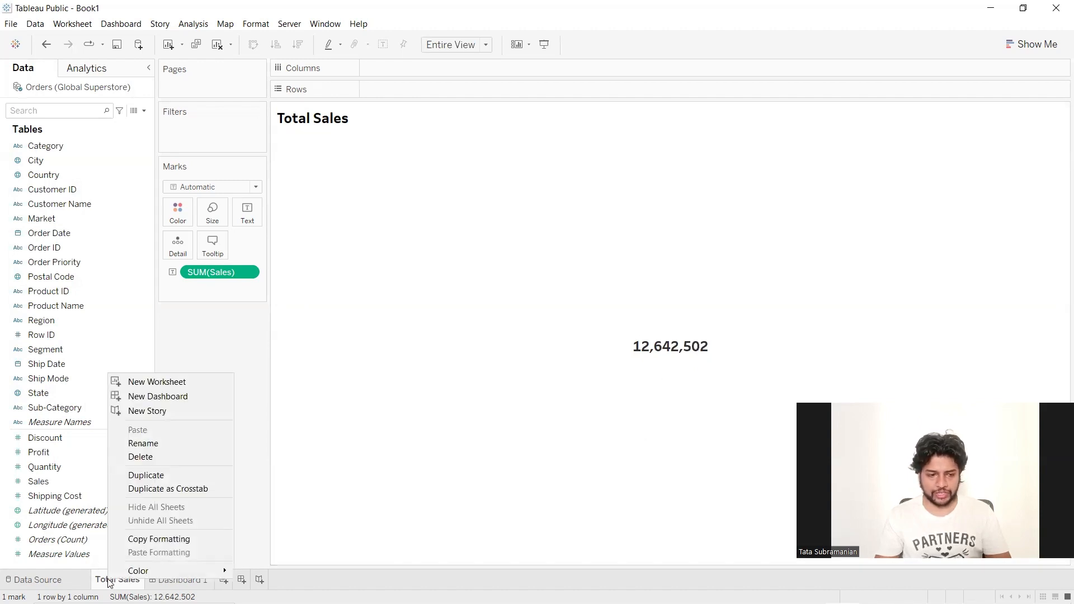
{"action": "left_click", "coordinate": [142, 475]}
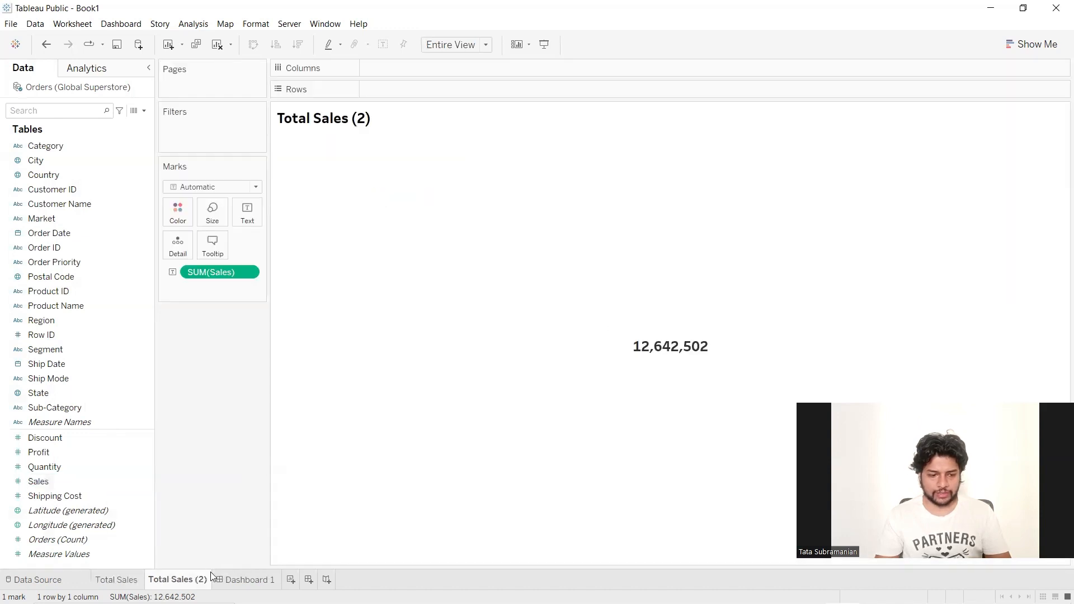
{"action": "mouse_move", "coordinate": [168, 579]}
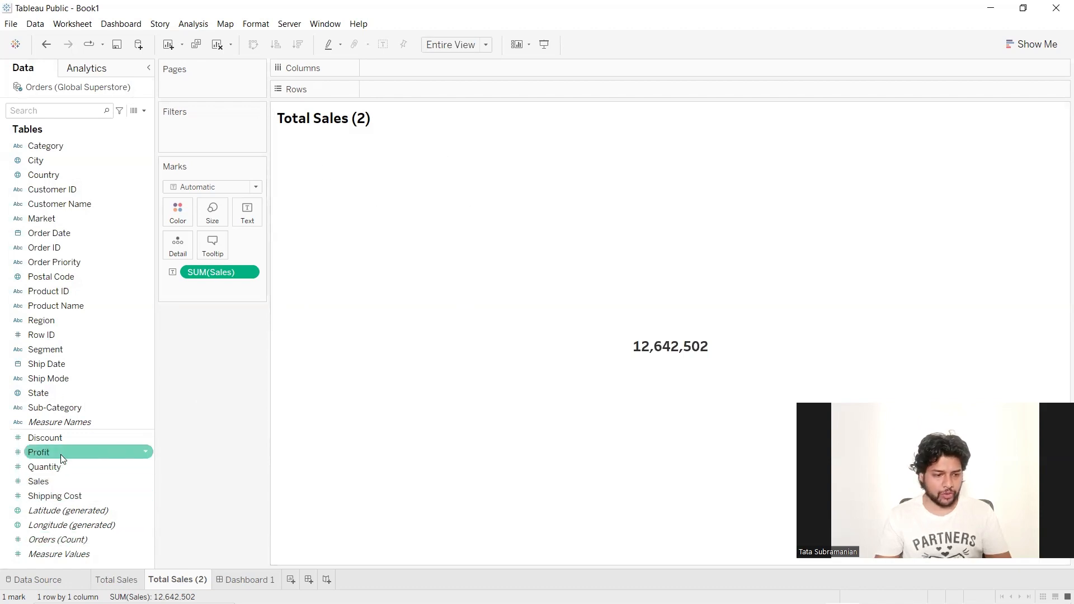
{"action": "left_click_drag", "start_coordinate": [60, 454], "coordinate": [192, 279]}
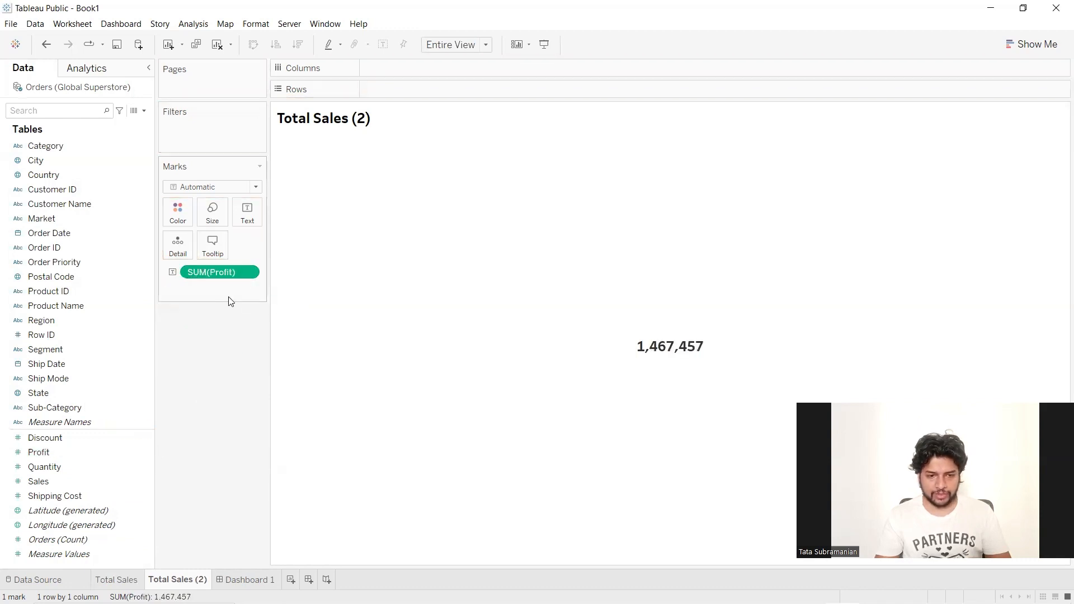
Rename the duplicated profit sheet as Total Profit
{"action": "double_click", "coordinate": [190, 578]}
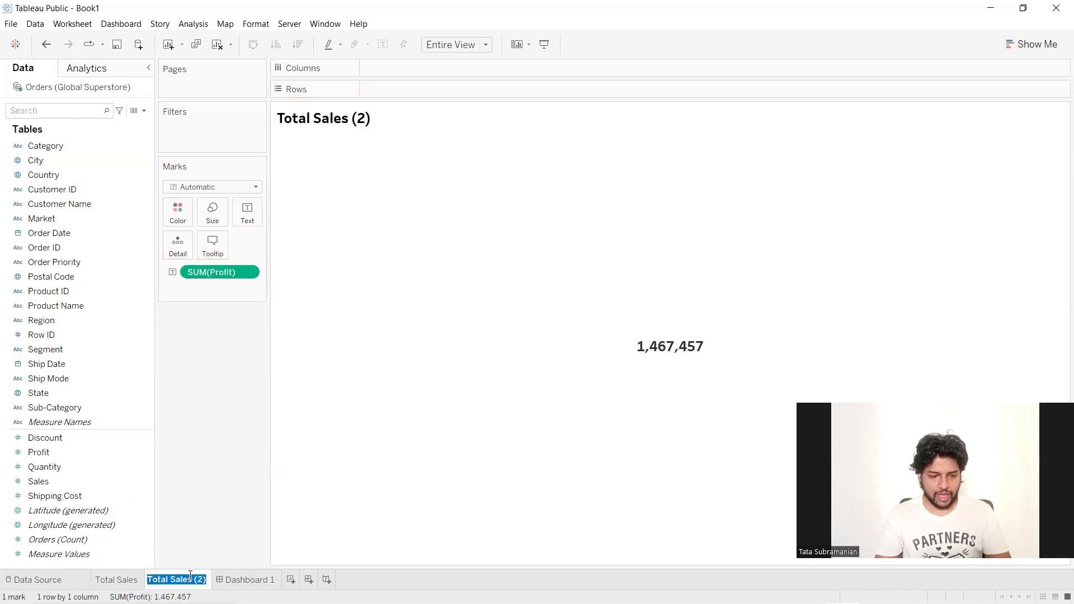
{"action": "left_click", "coordinate": [208, 579]}
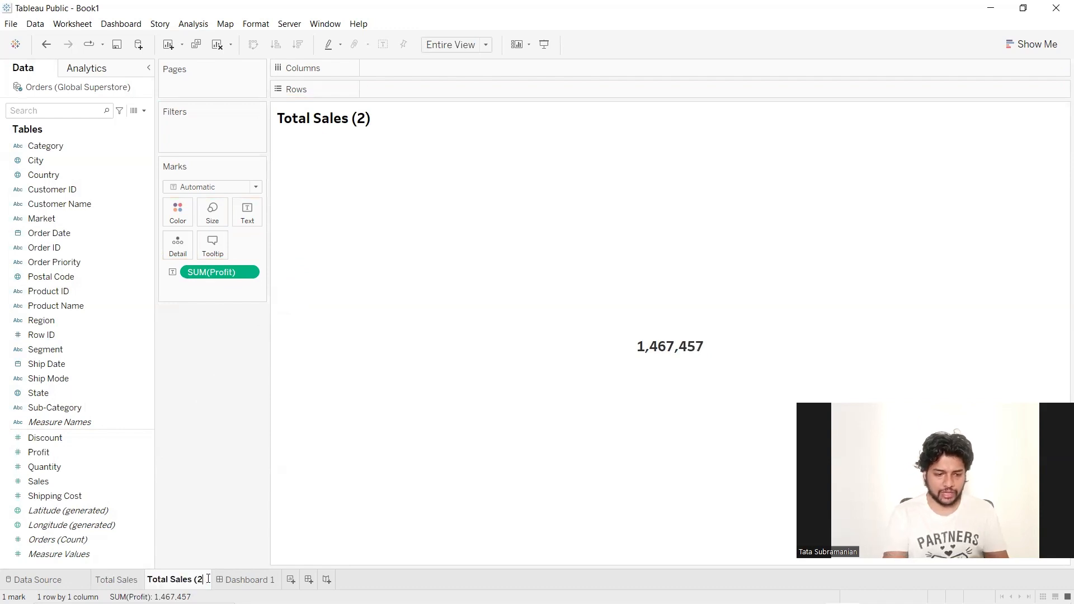
{"action": "key", "text": "BackSpace"}
{"action": "key", "text": "BackSpace"}
{"action": "key", "text": "BackSpace"}
{"action": "key", "text": "BackSpace"}
{"action": "key", "text": "BackSpace"}
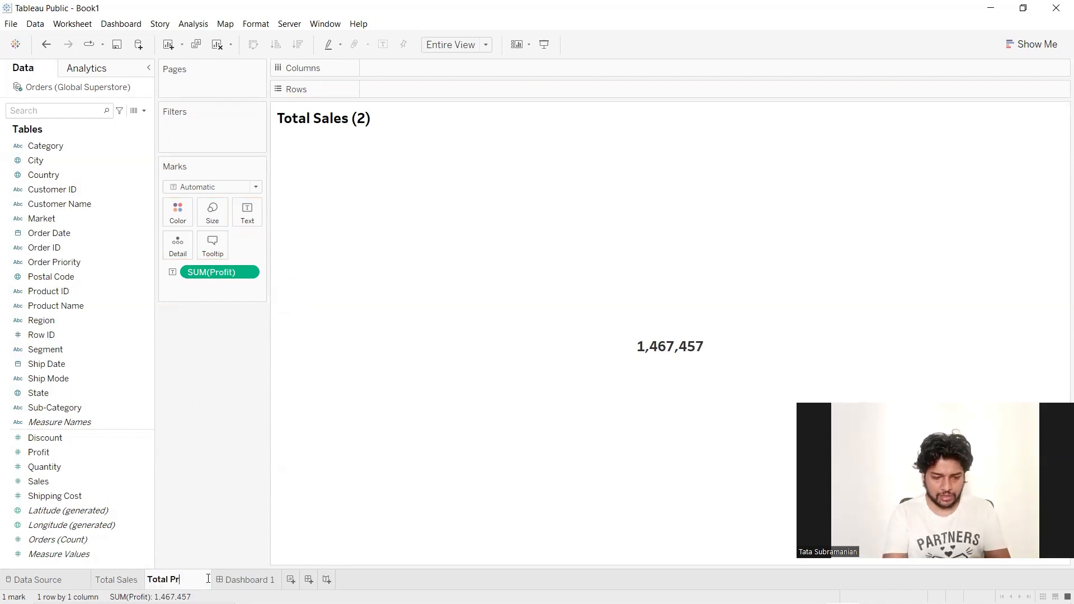
{"action": "type", "text": "Profit"}
{"action": "key", "text": "Return"}
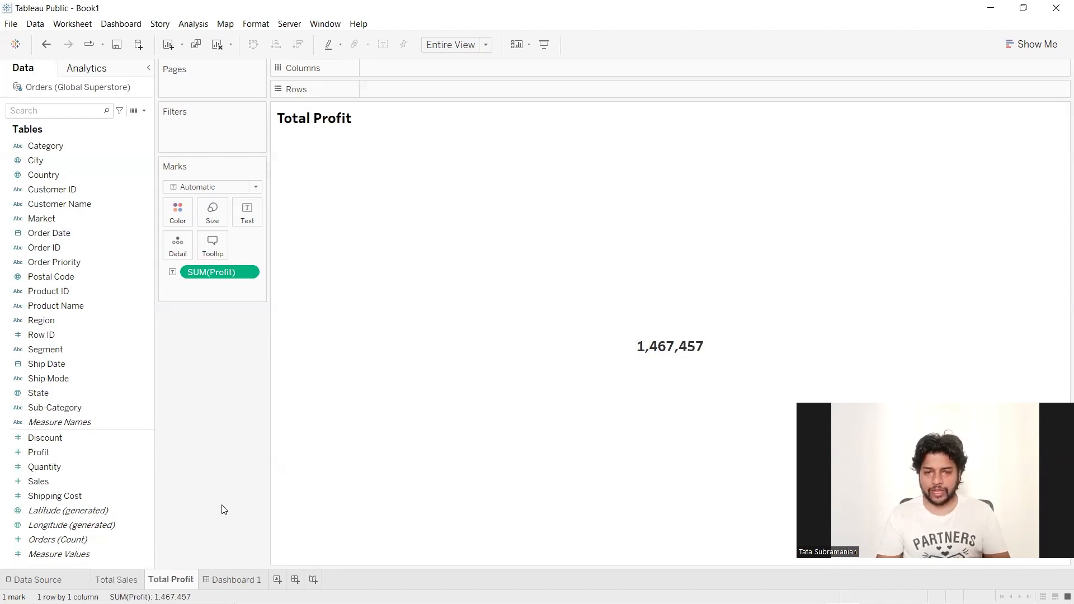
Duplicate the Total Profit sheet as Total Orders and replace the copy's Profit measure with Orders (Count)
{"action": "right_click", "coordinate": [169, 584]}
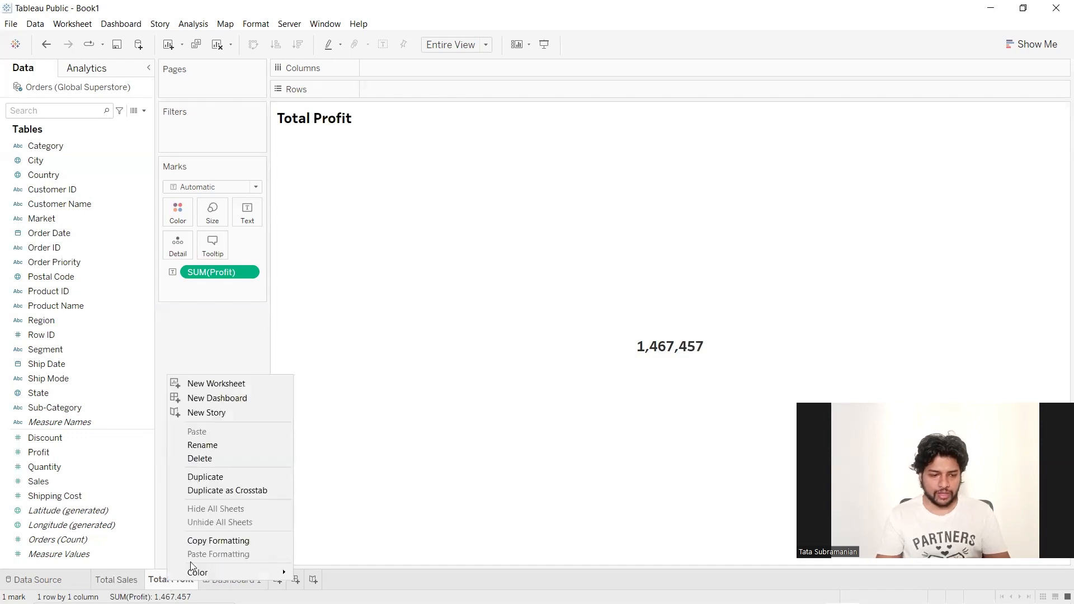
{"action": "left_click", "coordinate": [217, 478]}
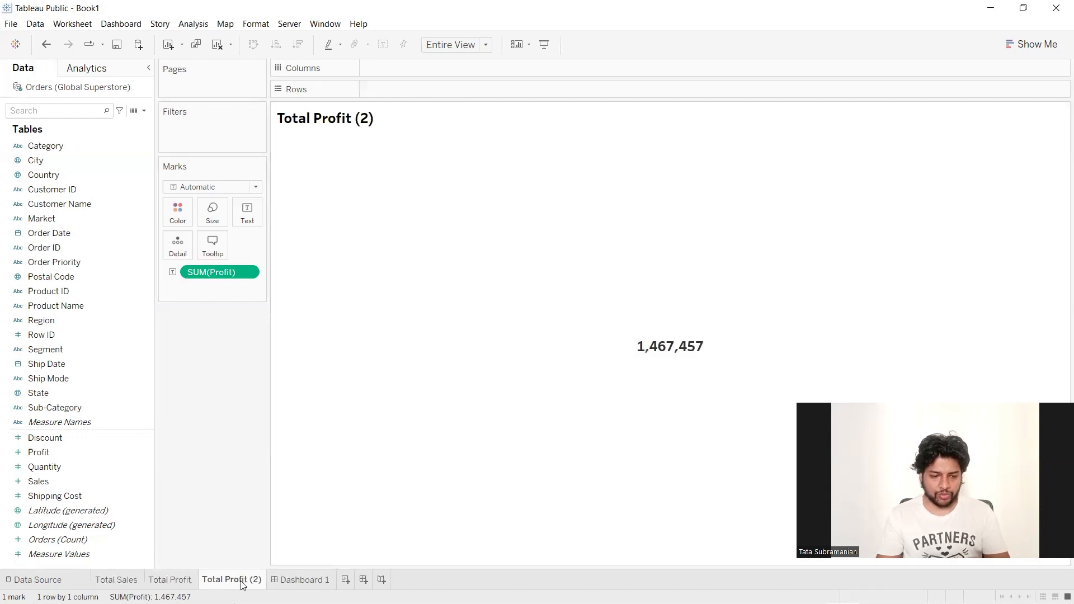
{"action": "double_click", "coordinate": [253, 580]}
{"action": "left_click", "coordinate": [261, 579]}
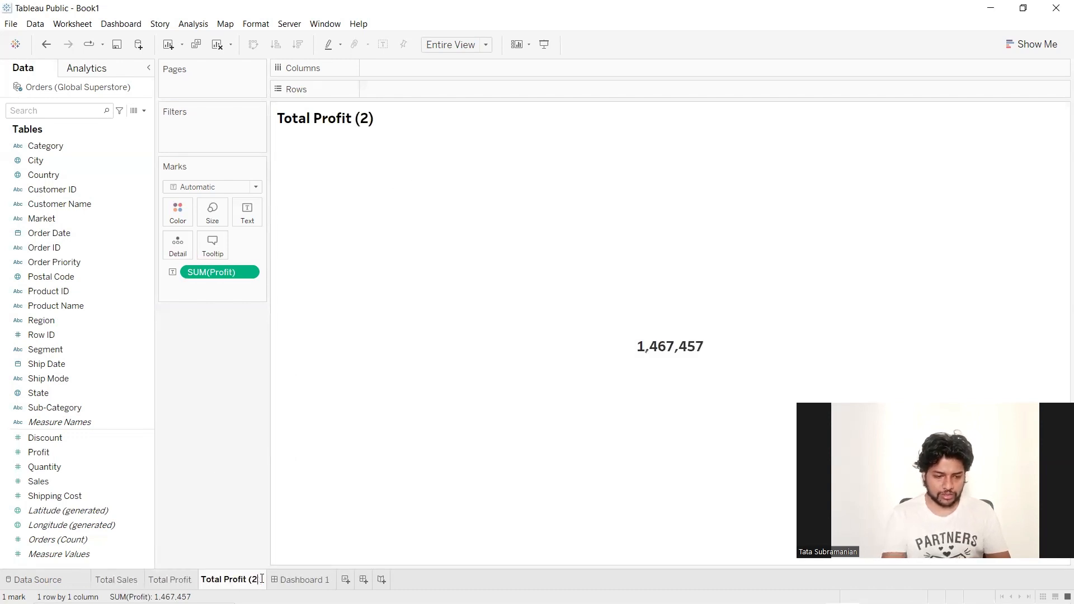
{"action": "key", "text": "BackSpace"}
{"action": "key", "text": "BackSpace"}
{"action": "key", "text": "BackSpace"}
{"action": "key", "text": "BackSpace"}
{"action": "key", "text": "BackSpace"}
{"action": "key", "text": "BackSpace"}
{"action": "key", "text": "BackSpace"}
{"action": "key", "text": "BackSpace"}
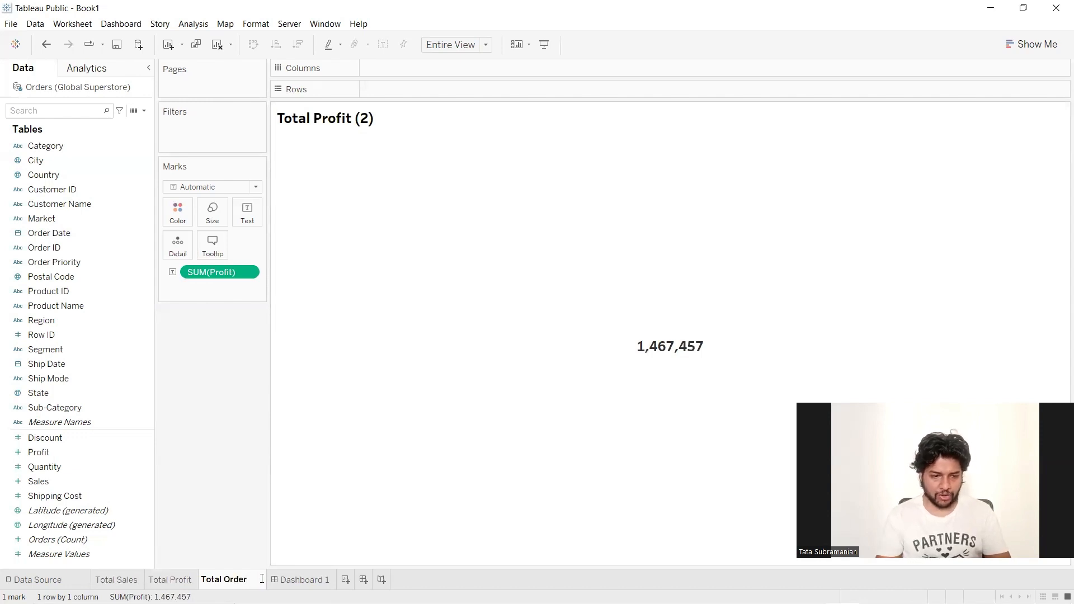
{"action": "type", "text": "Orders"}
{"action": "key", "text": "Return"}
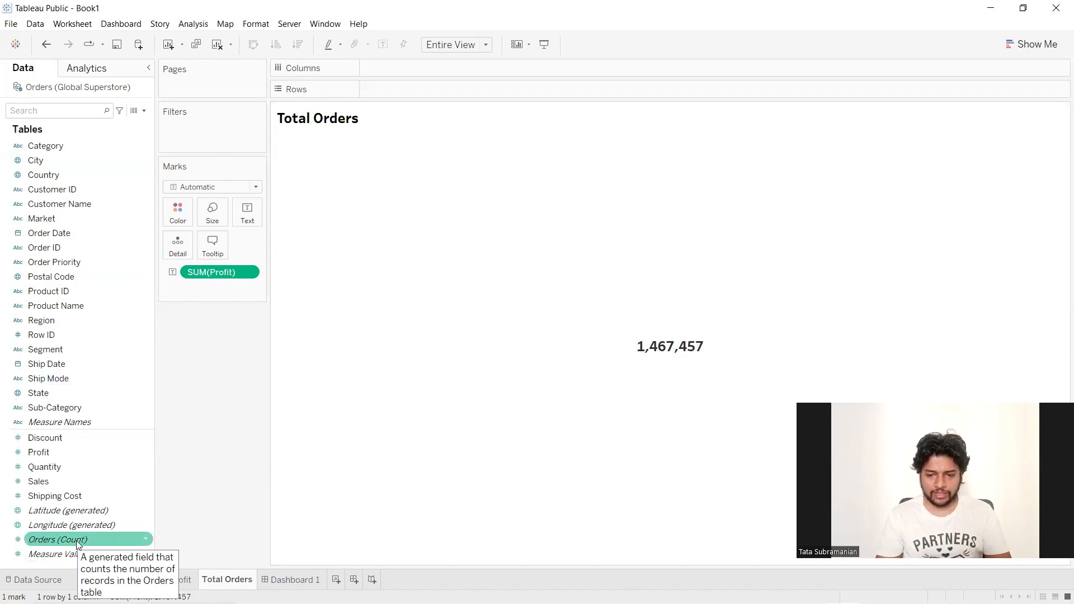
{"action": "left_click_drag", "start_coordinate": [76, 541], "coordinate": [221, 277]}
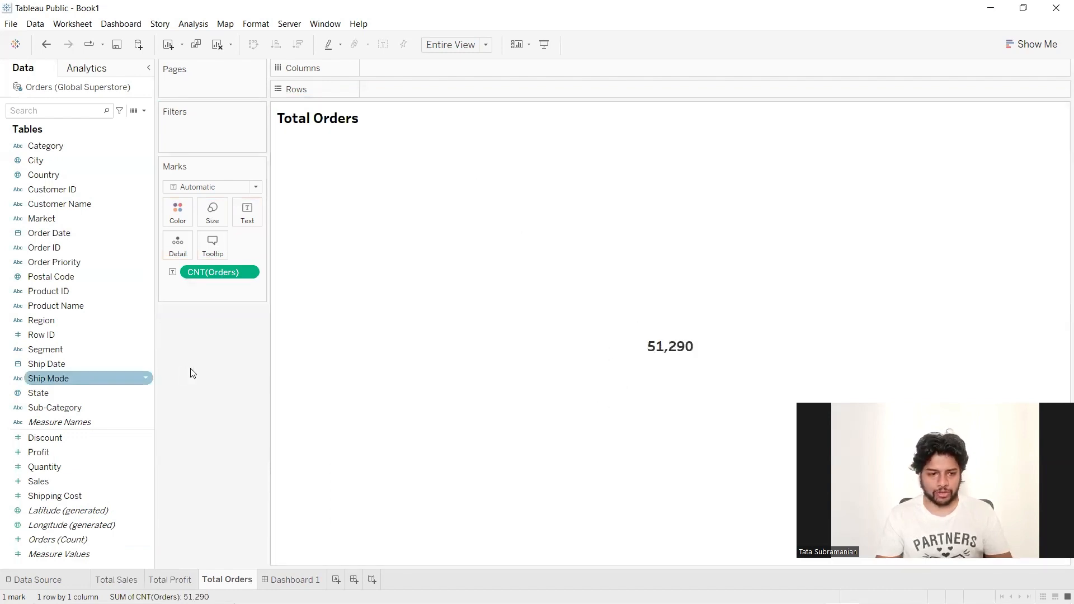
Turn off tooltips on the Total Sales sheet
{"action": "left_click", "coordinate": [171, 579]}
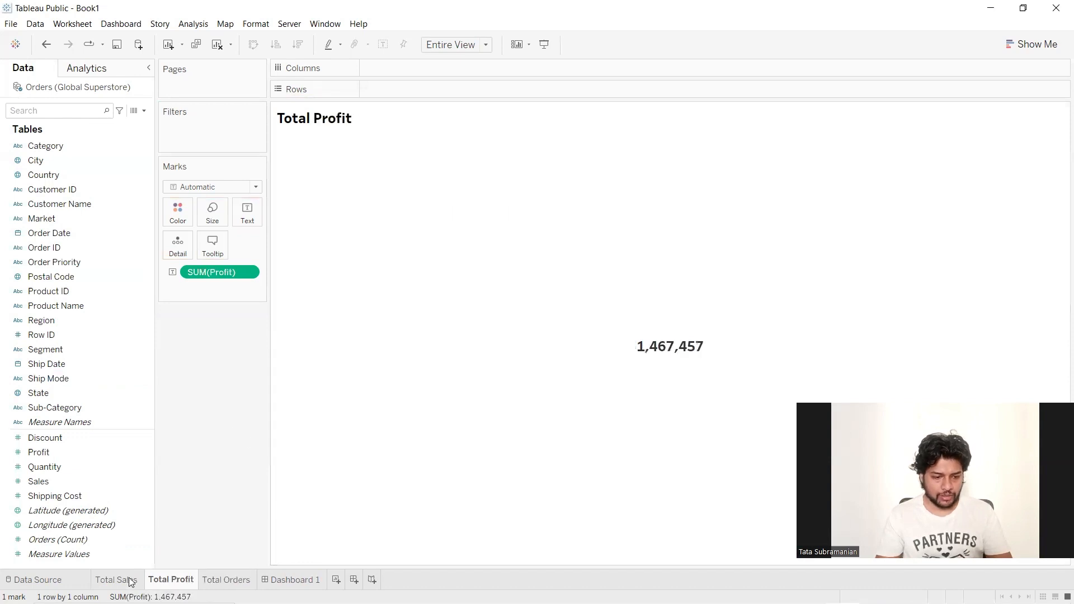
{"action": "left_click", "coordinate": [123, 580]}
{"action": "left_click", "coordinate": [213, 246]}
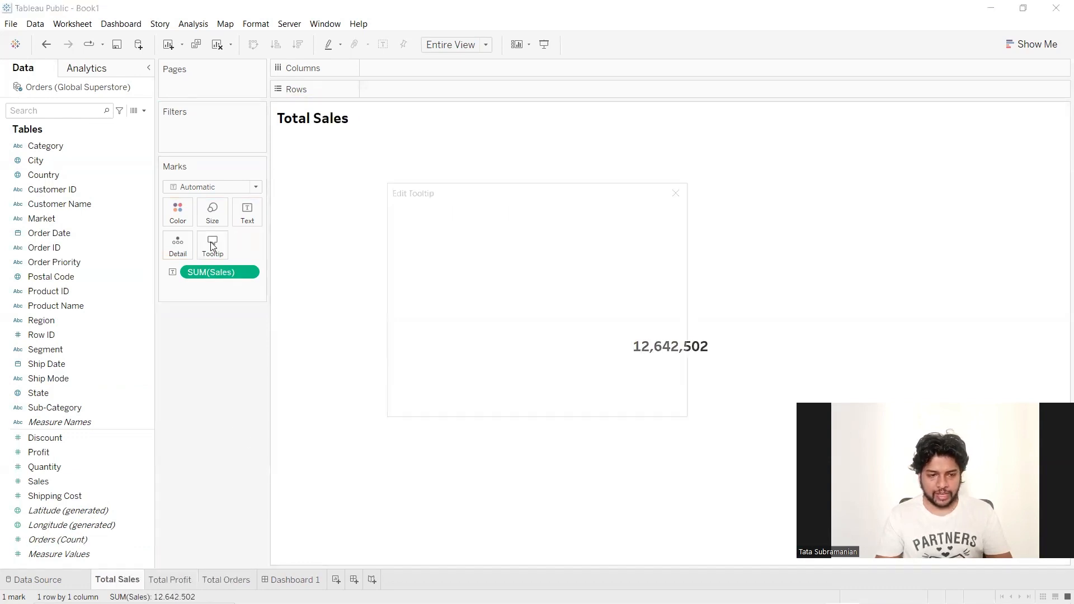
{"action": "left_click", "coordinate": [394, 353]}
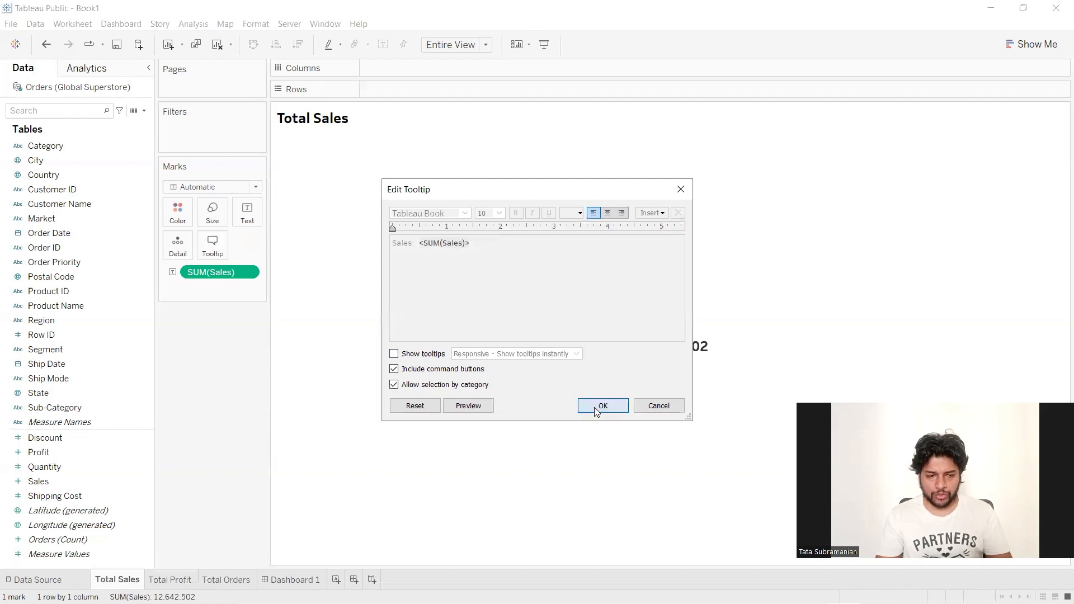
{"action": "left_click", "coordinate": [602, 406]}
Turn off tooltips on the Total Profit sheet
{"action": "left_click", "coordinate": [170, 580]}
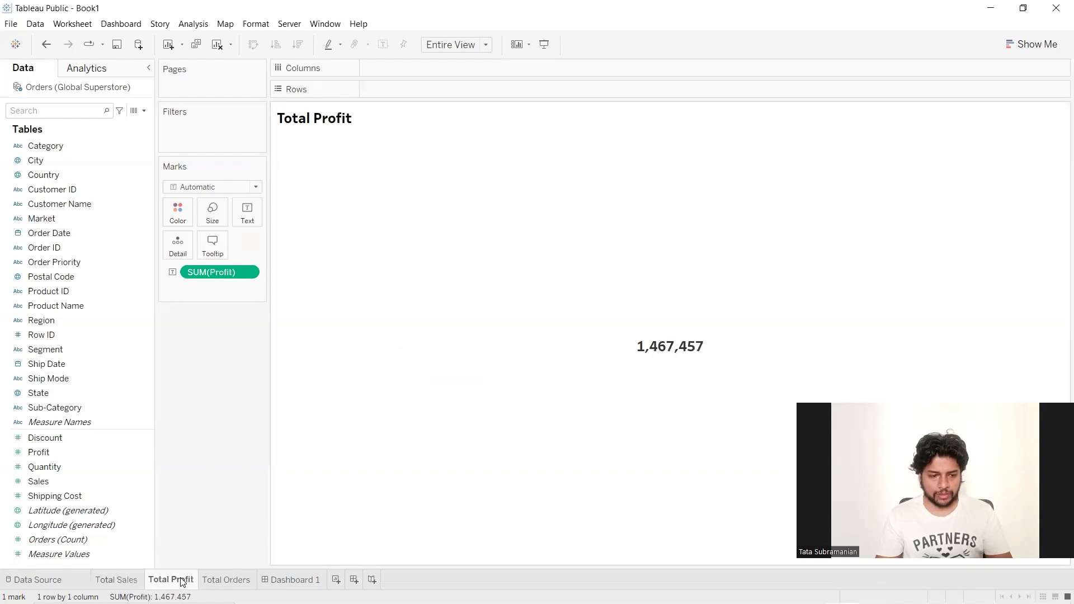
{"action": "left_click", "coordinate": [213, 246]}
{"action": "left_click", "coordinate": [394, 353]}
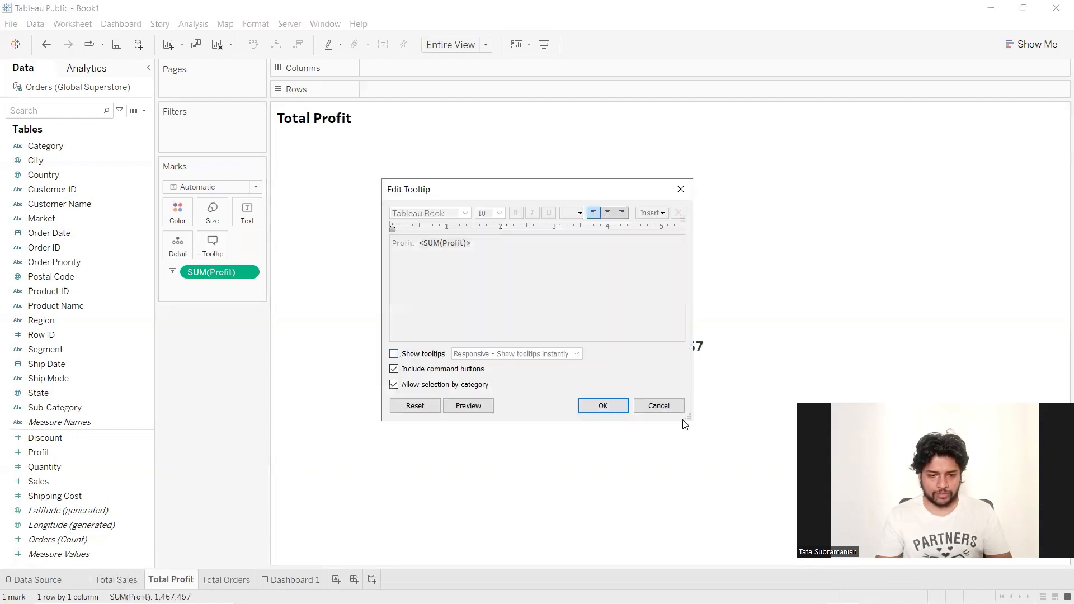
{"action": "left_click", "coordinate": [603, 405]}
Turn off tooltips on the Total Orders sheet
{"action": "left_click", "coordinate": [227, 580]}
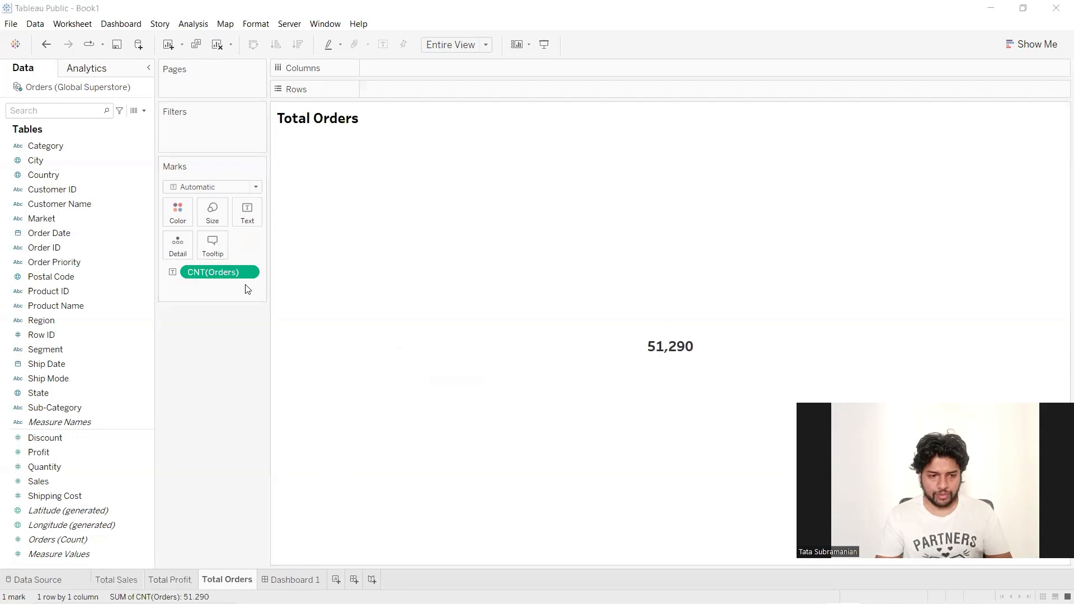
{"action": "left_click", "coordinate": [213, 246]}
{"action": "left_click", "coordinate": [394, 354]}
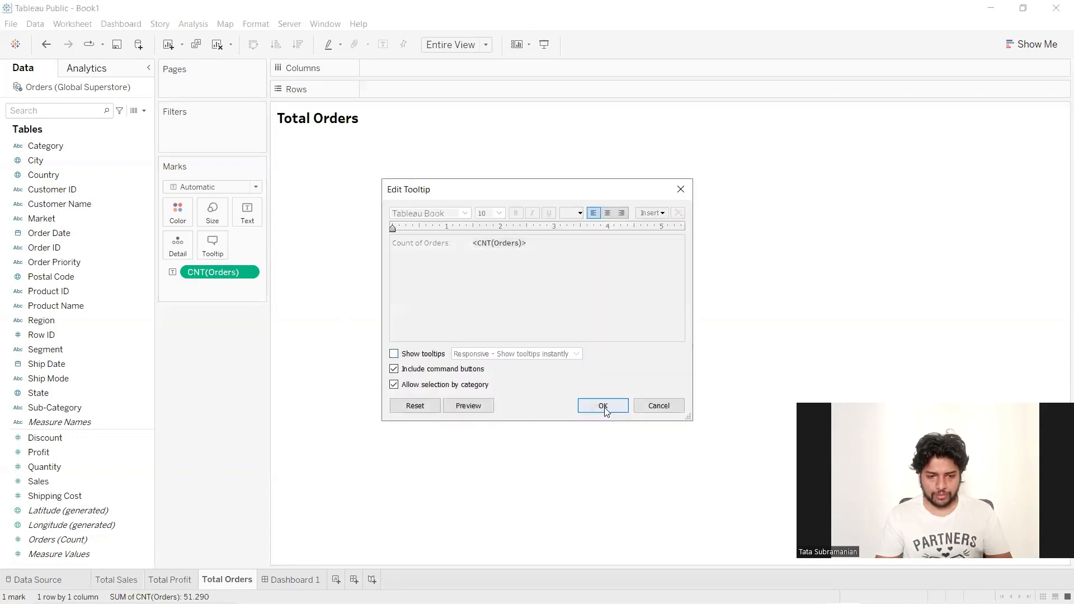
{"action": "left_click", "coordinate": [604, 409]}
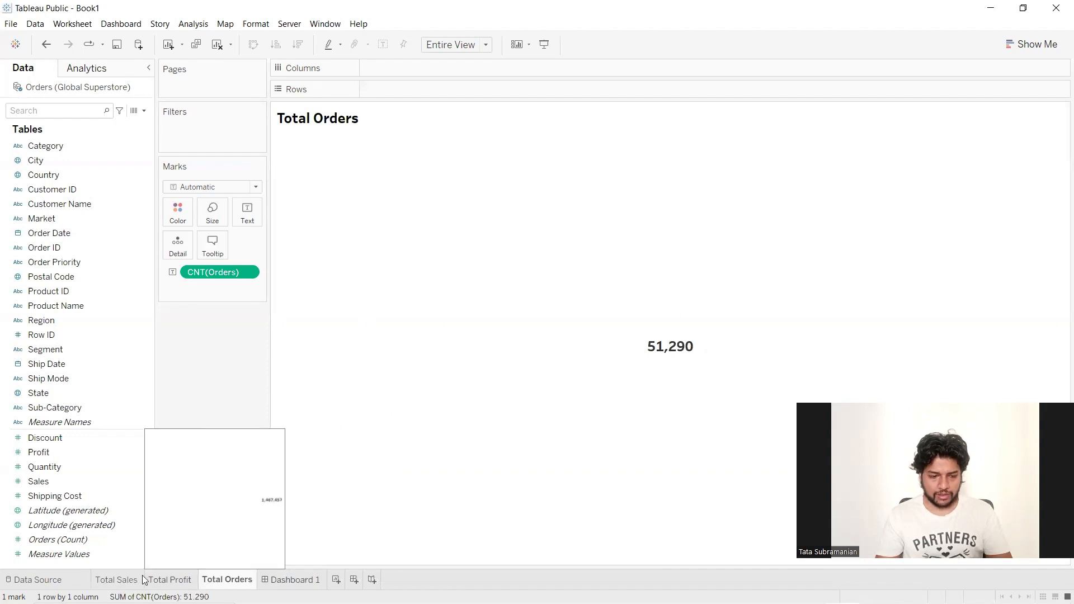
On Dashboard 1, switch object placement to floating and place the Total Sales sheet over the first small card of the wireframe
{"action": "left_click", "coordinate": [279, 581]}
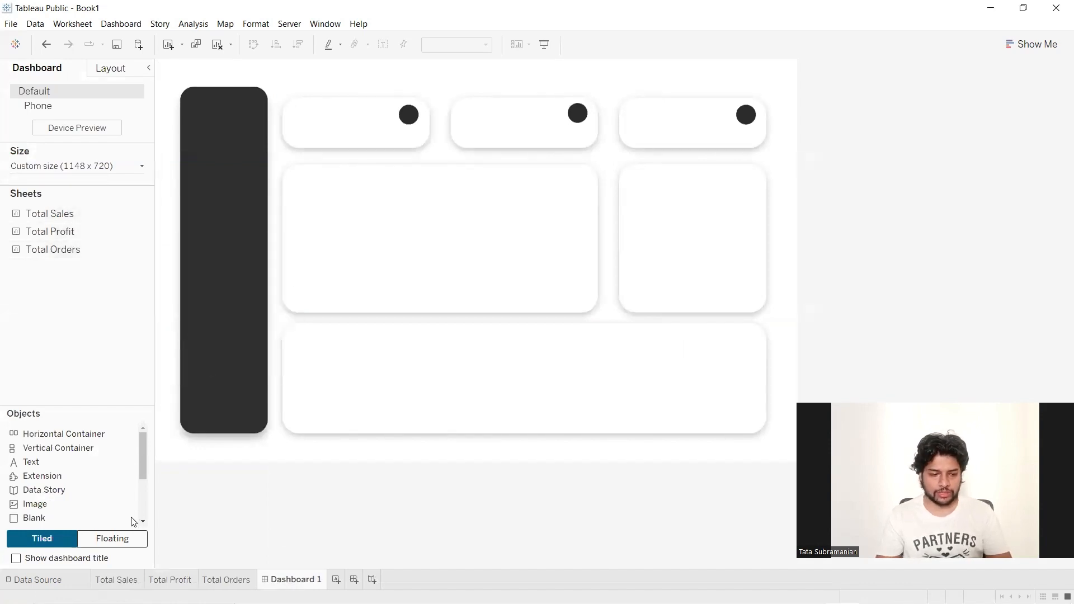
{"action": "left_click", "coordinate": [109, 539]}
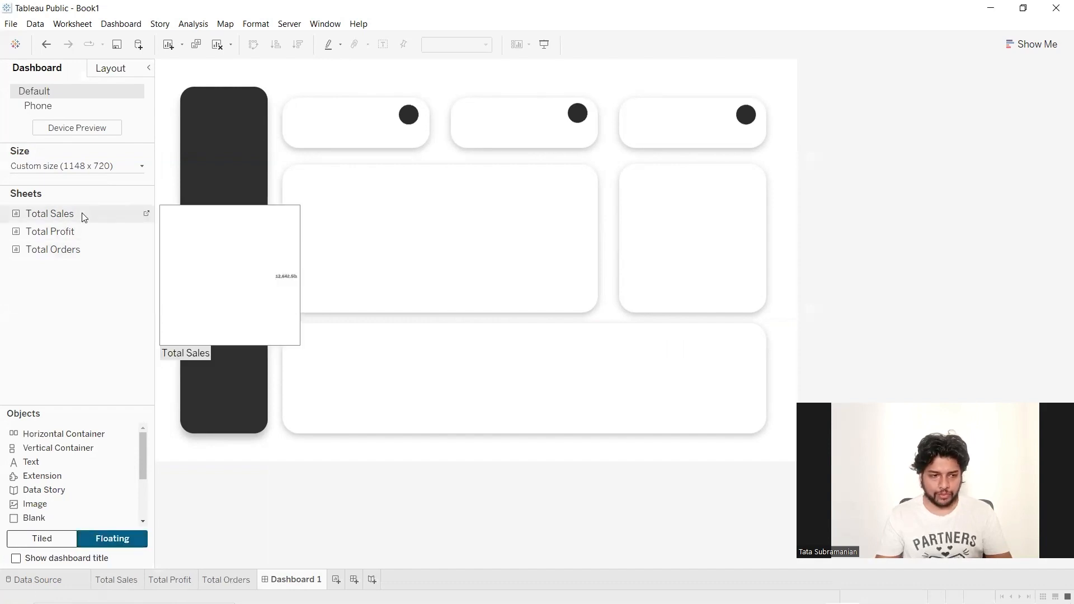
{"action": "left_click_drag", "start_coordinate": [82, 217], "coordinate": [634, 99]}
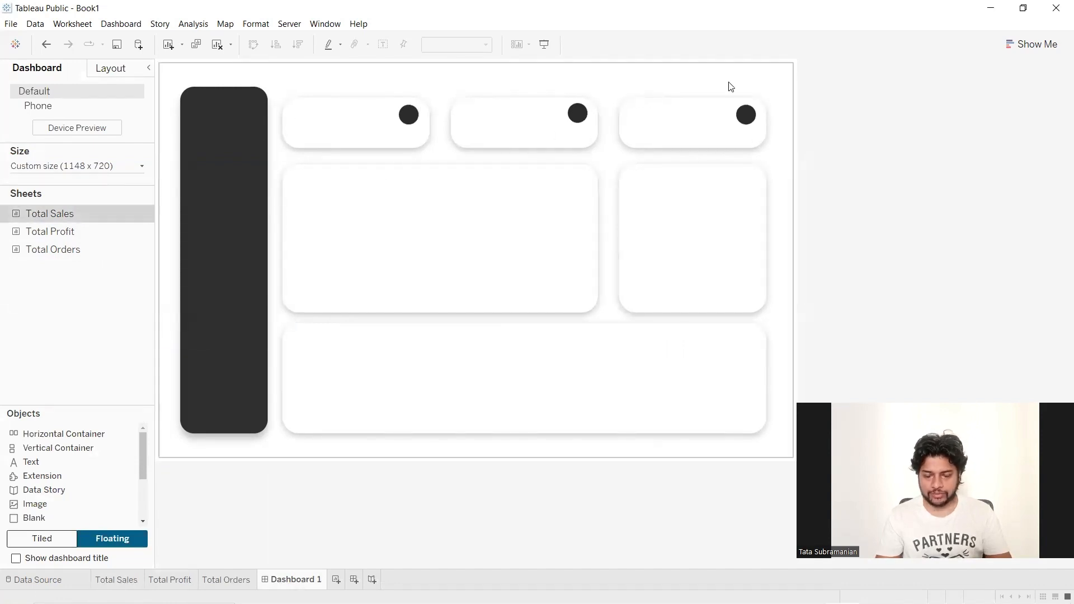
{"action": "left_click_drag", "start_coordinate": [731, 86], "coordinate": [735, 220]}
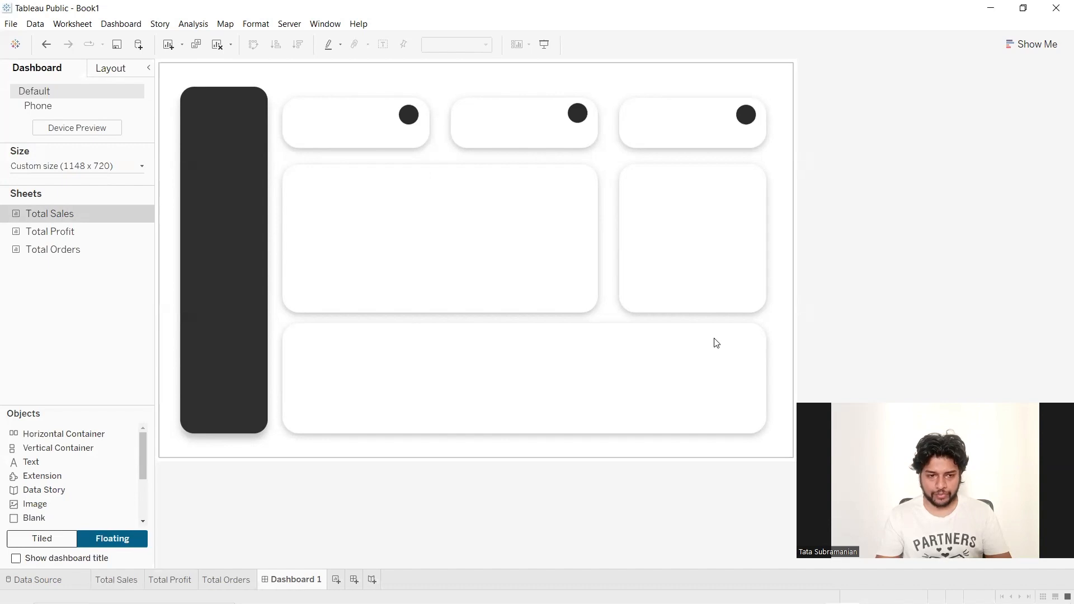
{"action": "left_click_drag", "start_coordinate": [717, 343], "coordinate": [583, 71]}
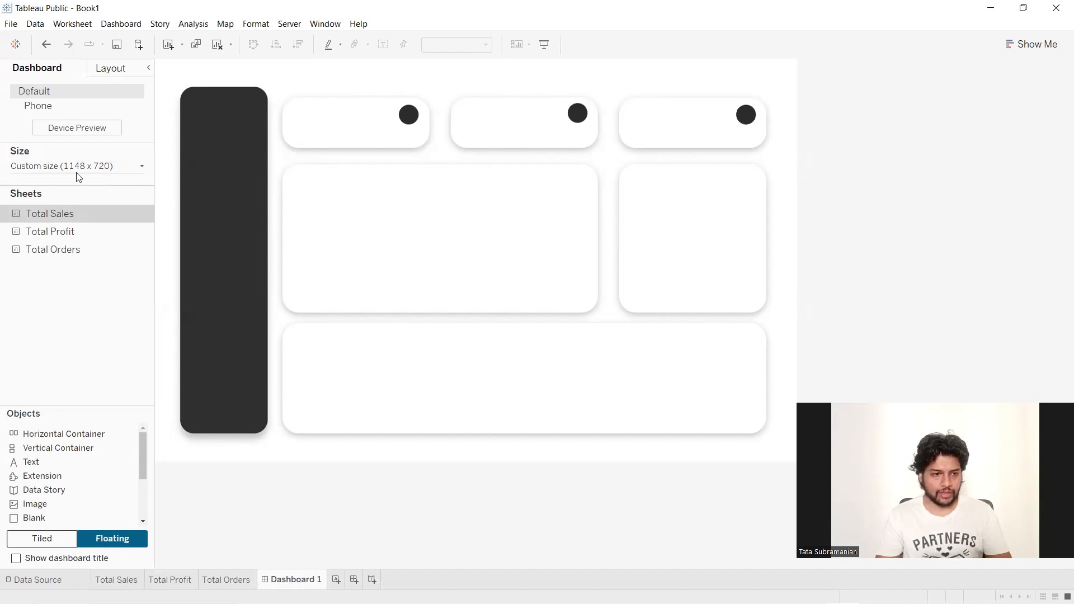
{"action": "key", "text": "alt+Tab"}
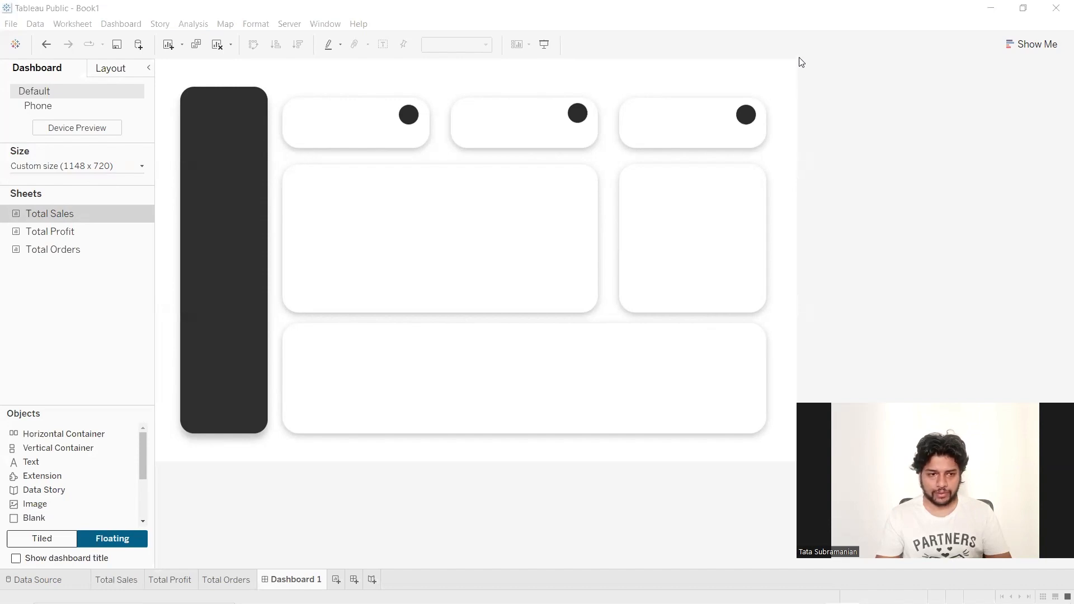
{"action": "left_click_drag", "start_coordinate": [49, 213], "coordinate": [300, 104]}
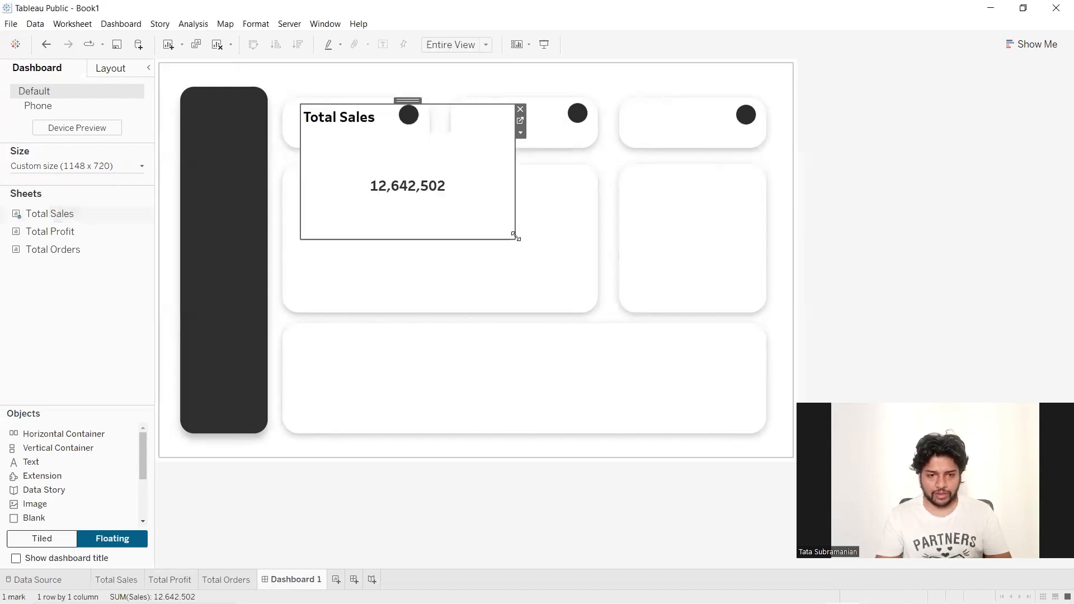
Resize the floating Total Sales sheet to about 187 × 67 px and position it inside the first small card, clear of the dark circle
{"action": "left_click_drag", "start_coordinate": [513, 237], "coordinate": [393, 142]}
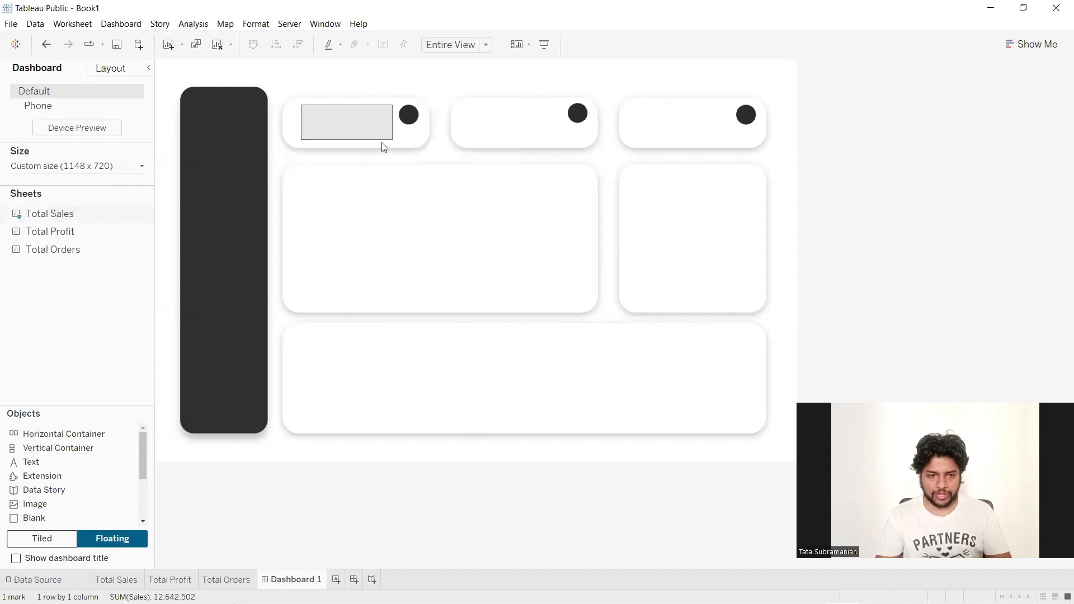
{"action": "left_click_drag", "start_coordinate": [347, 99], "coordinate": [339, 102]}
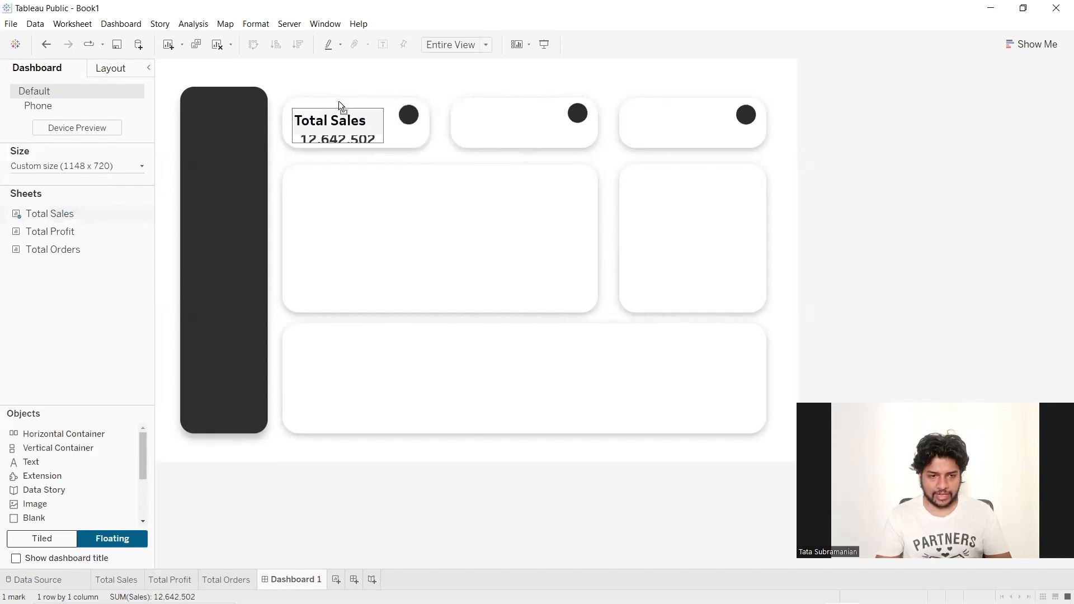
{"action": "left_click_drag", "start_coordinate": [386, 143], "coordinate": [373, 102]}
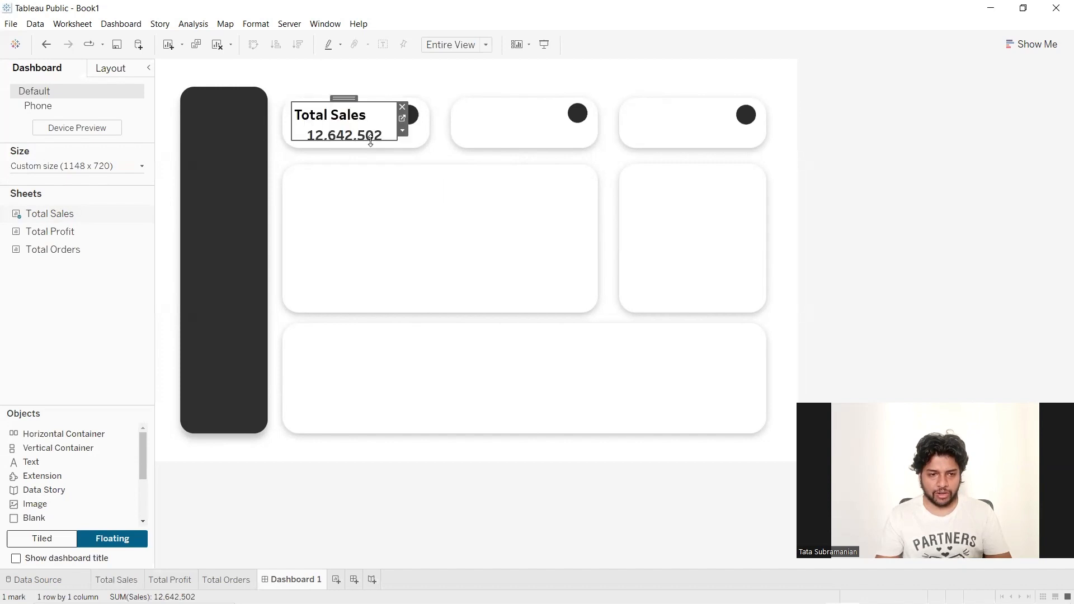
Open the Total Sales worksheet from the dashboard and set its SUM(Sales) label font size to 12
{"action": "left_click", "coordinate": [401, 118]}
{"action": "left_click", "coordinate": [247, 212]}
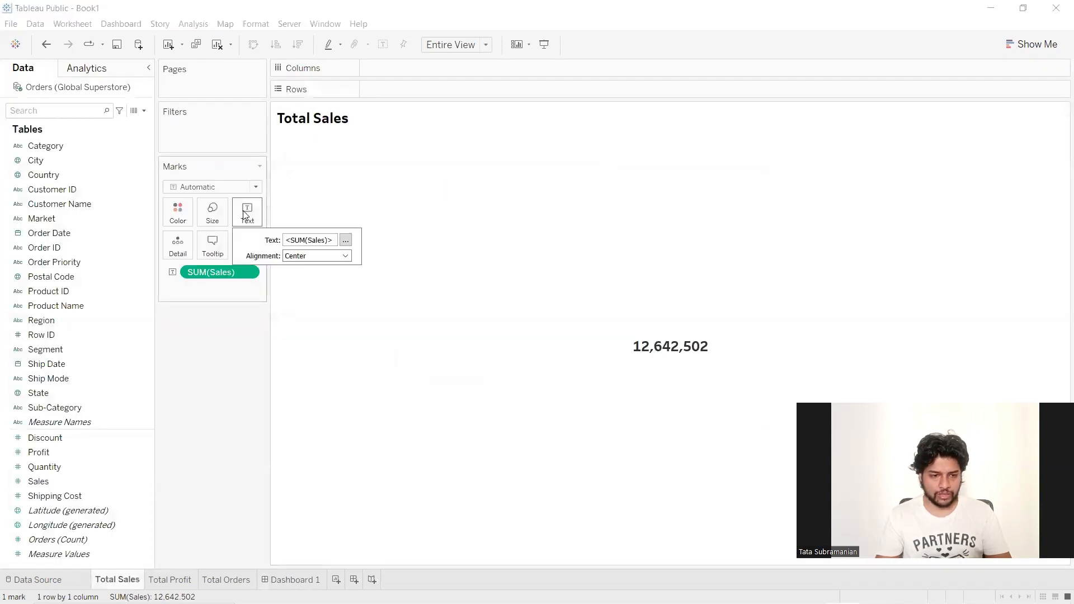
{"action": "left_click", "coordinate": [346, 241]}
{"action": "left_click_drag", "start_coordinate": [737, 214], "coordinate": [594, 208]}
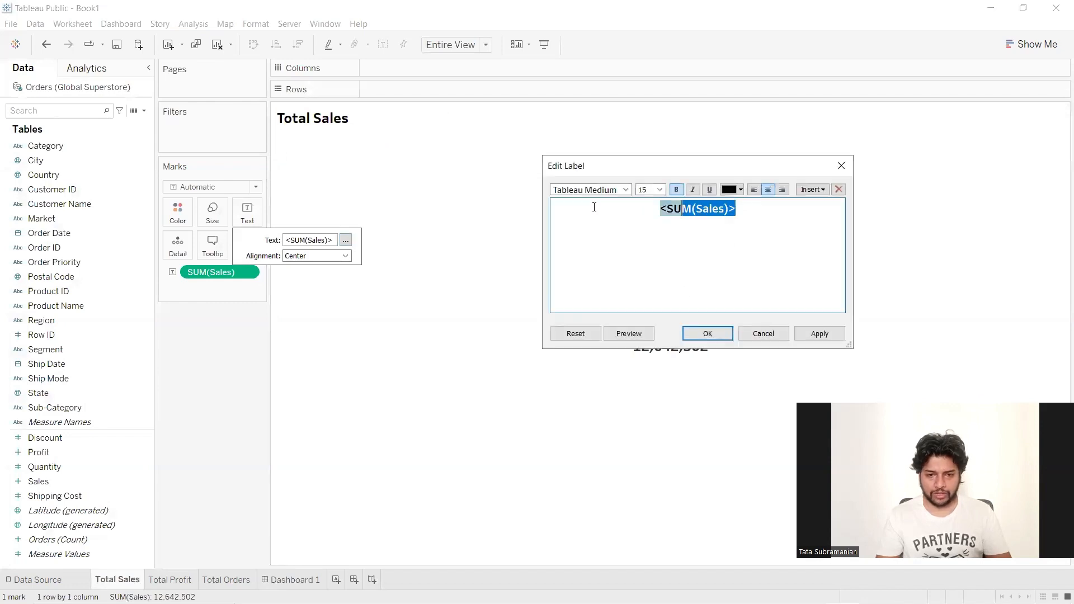
{"action": "left_click", "coordinate": [660, 189]}
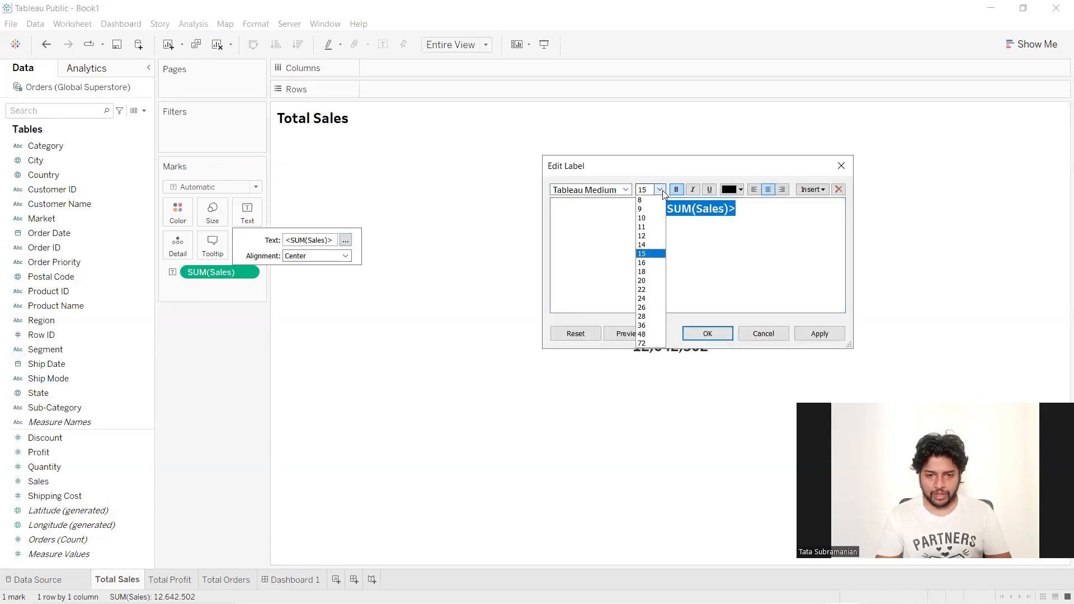
{"action": "left_click", "coordinate": [644, 236]}
{"action": "left_click", "coordinate": [821, 334]}
{"action": "left_click", "coordinate": [707, 333]}
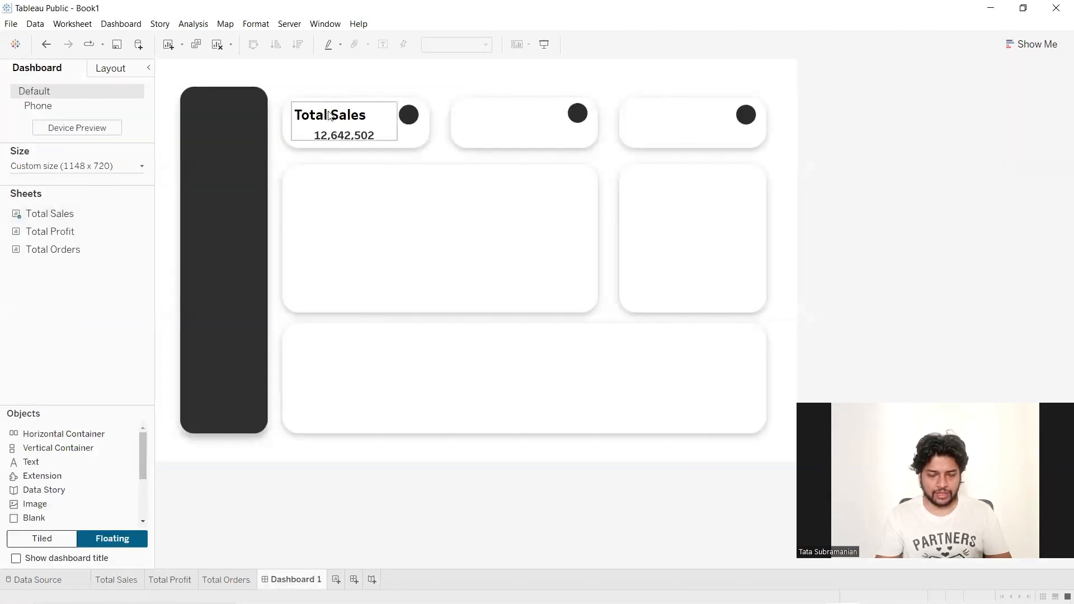
Centre the Total Sales title on Dashboard 1
{"action": "double_click", "coordinate": [328, 116]}
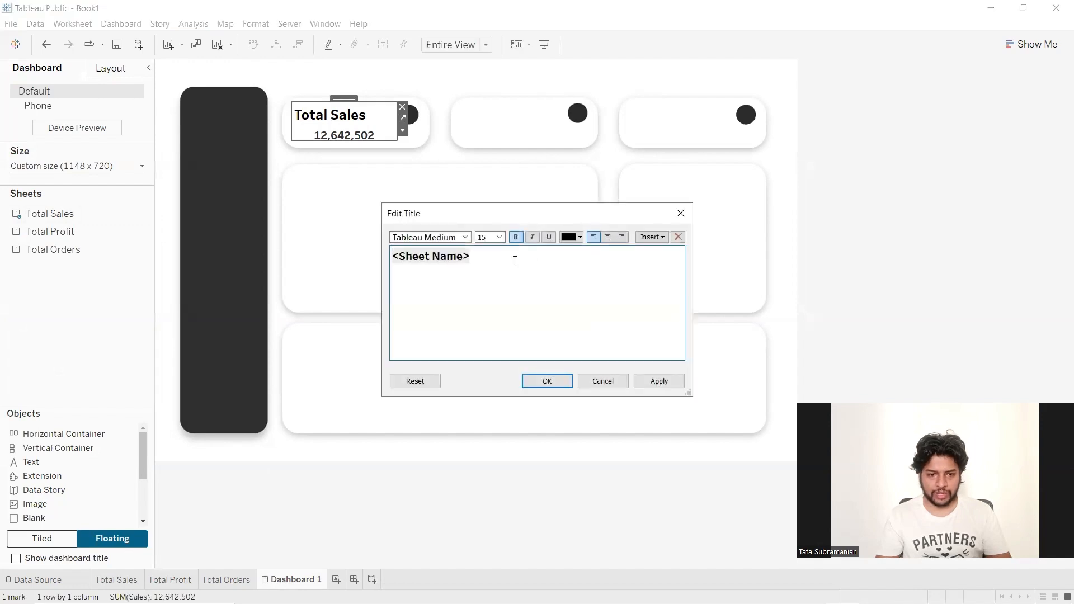
{"action": "left_click_drag", "start_coordinate": [494, 260], "coordinate": [393, 256]}
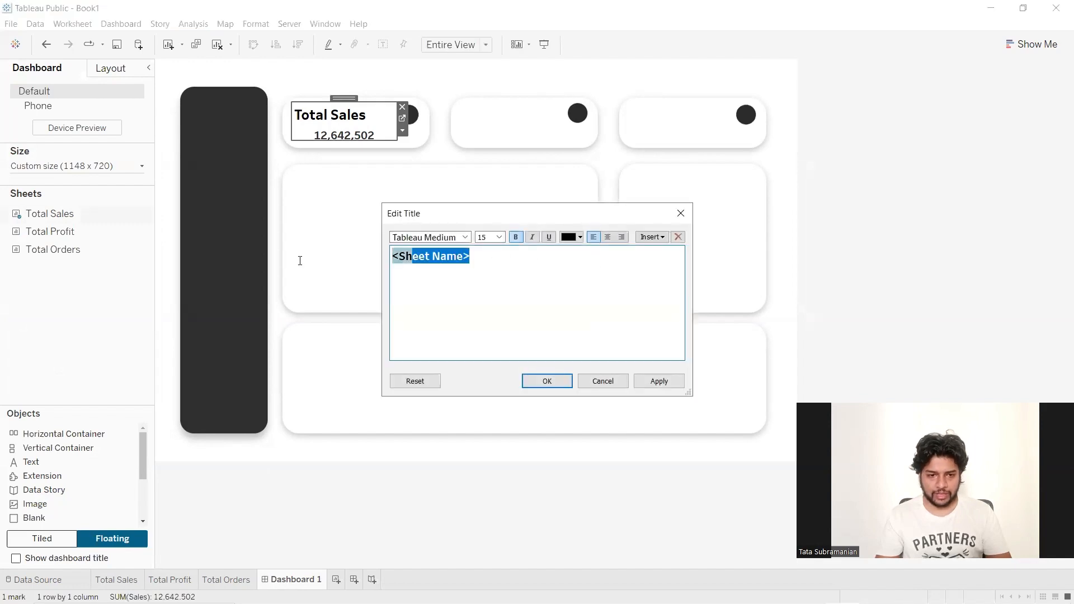
{"action": "left_click", "coordinate": [607, 237]}
{"action": "left_click", "coordinate": [660, 381]}
{"action": "left_click", "coordinate": [547, 383]}
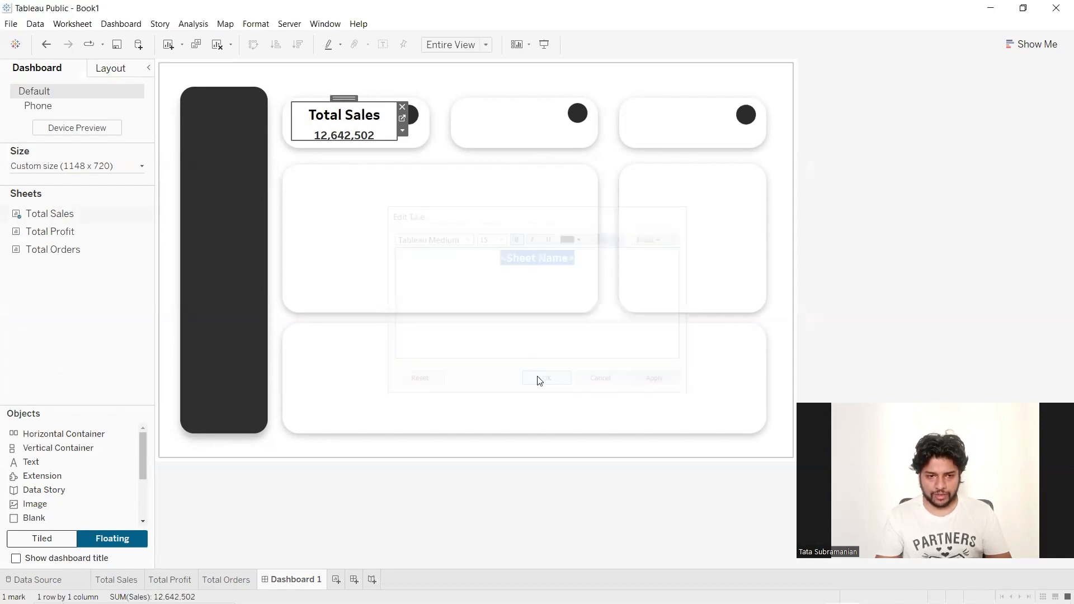
{"action": "double_click", "coordinate": [348, 119]}
{"action": "left_click_drag", "start_coordinate": [558, 257], "coordinate": [498, 259]}
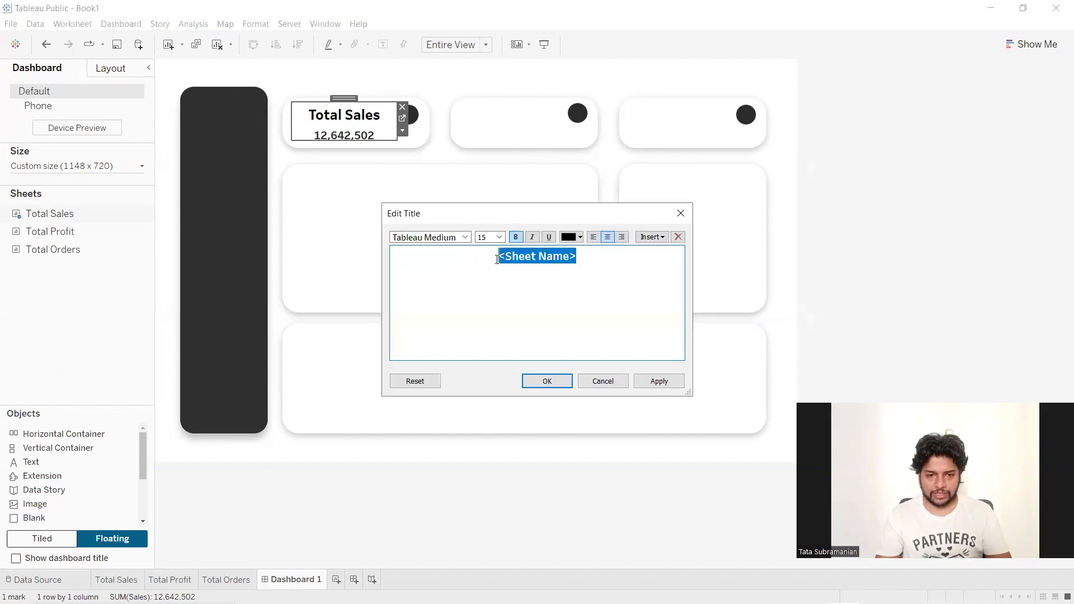
{"action": "left_click", "coordinate": [659, 381]}
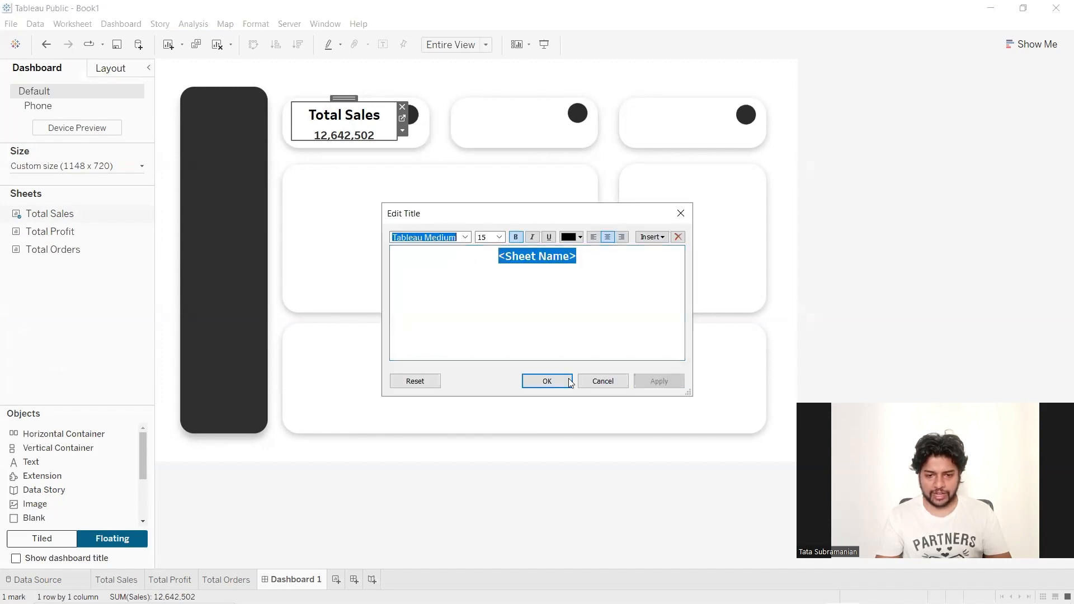
{"action": "left_click", "coordinate": [548, 381]}
{"action": "left_click", "coordinate": [940, 229]}
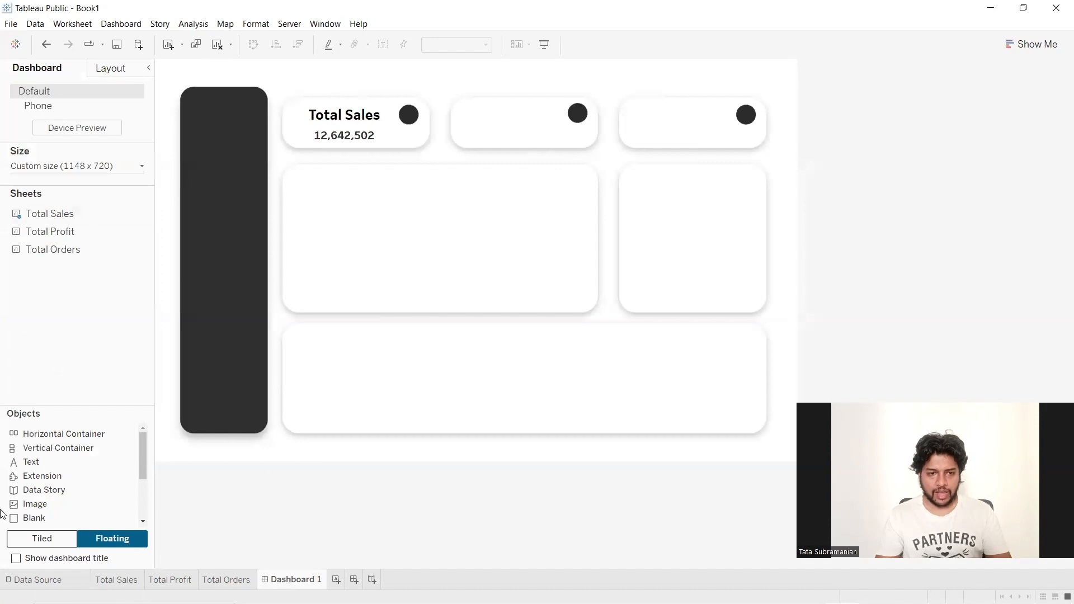
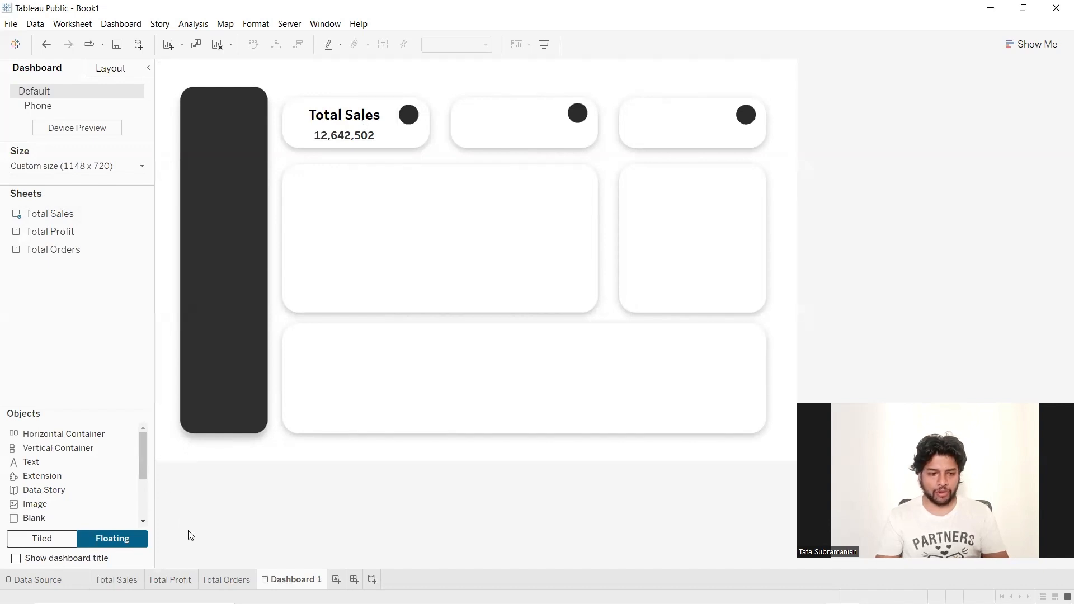
{"action": "left_click", "coordinate": [188, 583]}
{"action": "left_click", "coordinate": [222, 579]}
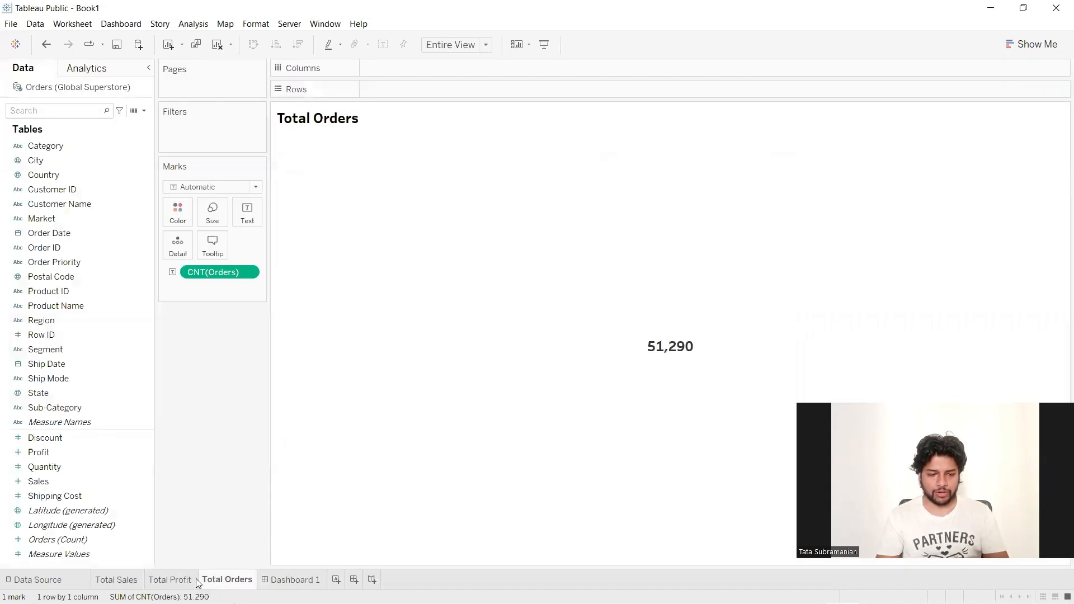
{"action": "left_click", "coordinate": [196, 579]}
{"action": "left_click", "coordinate": [265, 582]}
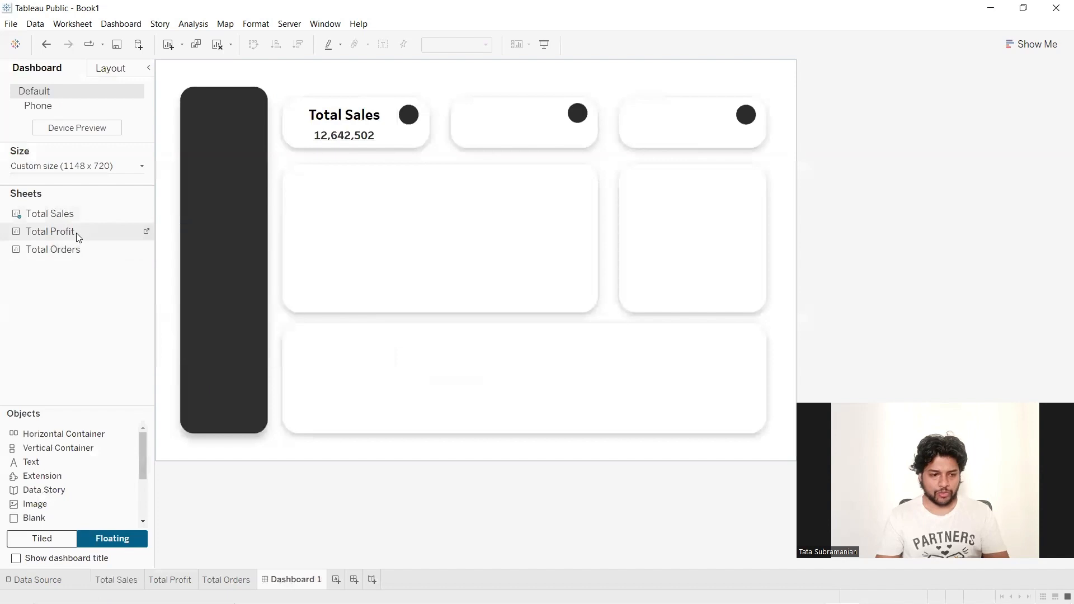
Add the Total Profit sheet as a floating object, shrink it, and position it over the second small card
{"action": "left_click_drag", "start_coordinate": [74, 234], "coordinate": [468, 124]}
{"action": "left_click", "coordinate": [312, 163]}
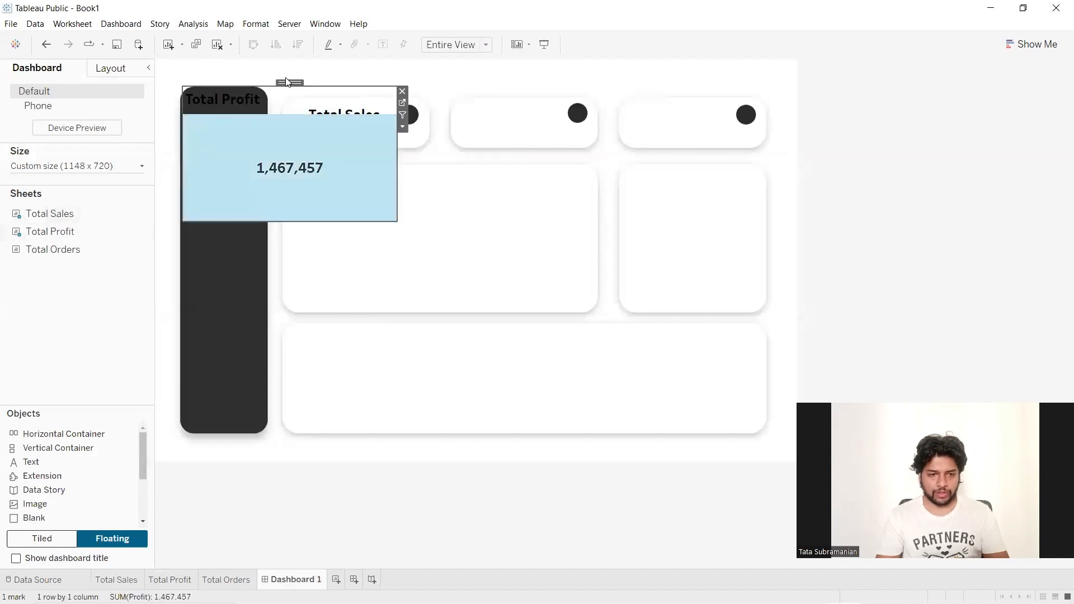
{"action": "left_click_drag", "start_coordinate": [308, 82], "coordinate": [521, 99]}
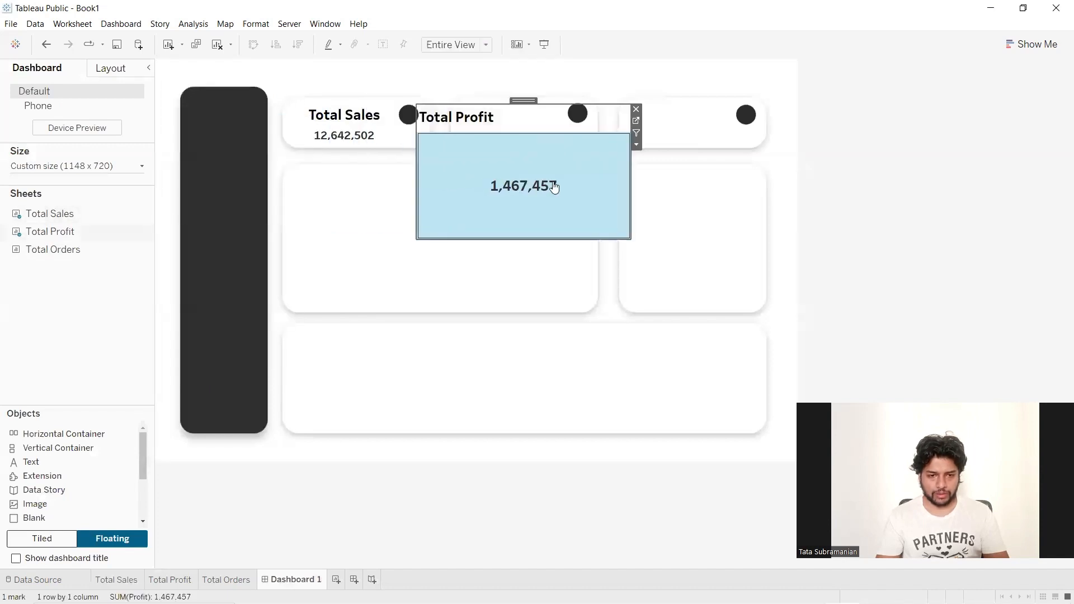
{"action": "left_click", "coordinate": [552, 184]}
{"action": "left_click_drag", "start_coordinate": [625, 239], "coordinate": [526, 158]}
{"action": "left_click_drag", "start_coordinate": [468, 98], "coordinate": [514, 101]}
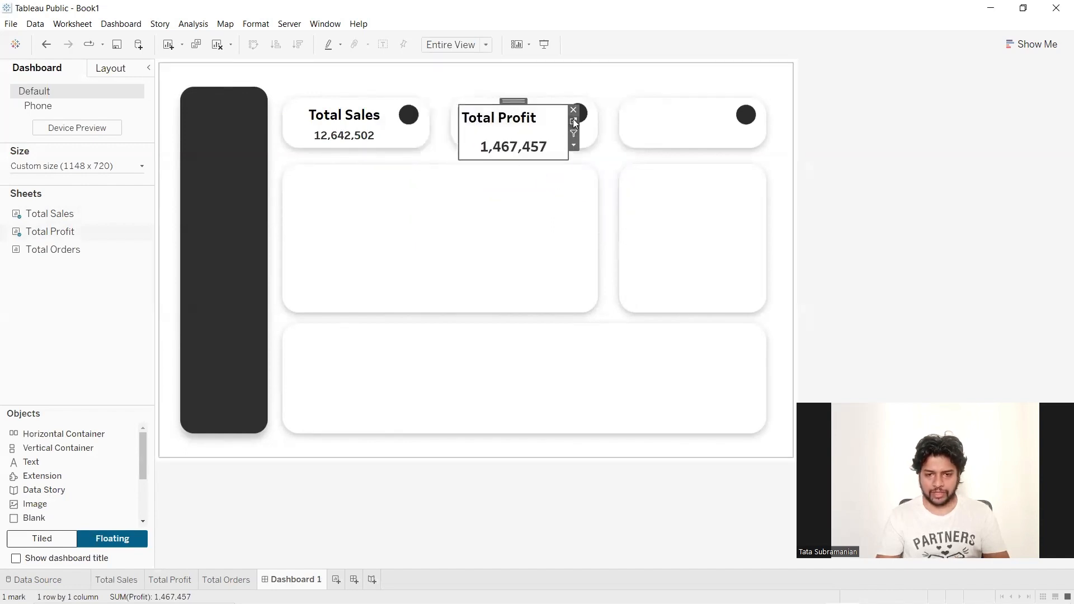
Open the Total Profit worksheet from the dashboard and set its SUM(Profit) label font size to 12
{"action": "left_click", "coordinate": [574, 121]}
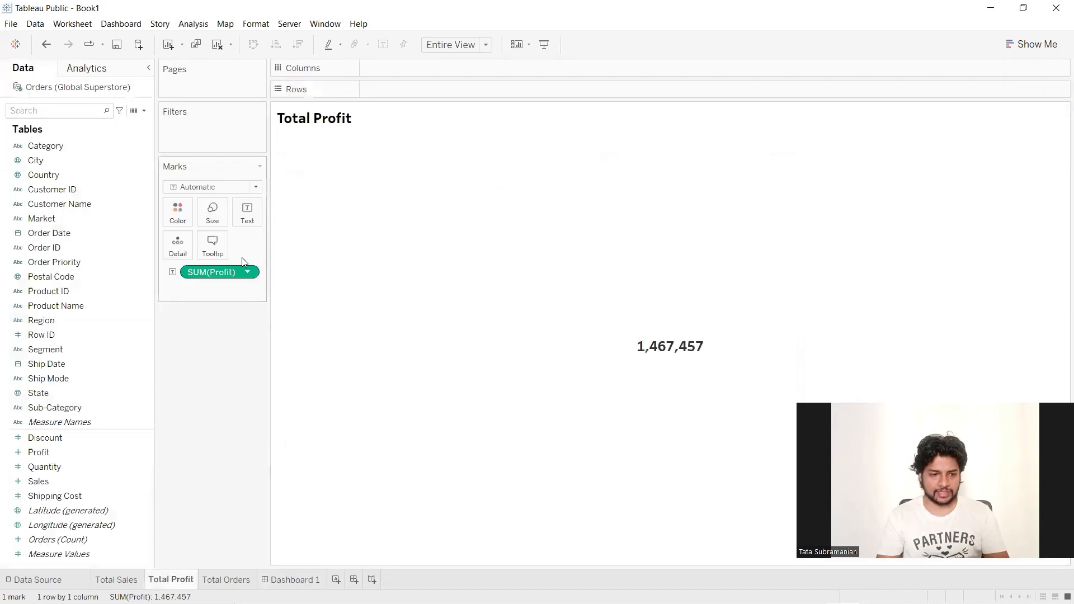
{"action": "left_click", "coordinate": [246, 213]}
{"action": "left_click", "coordinate": [346, 240]}
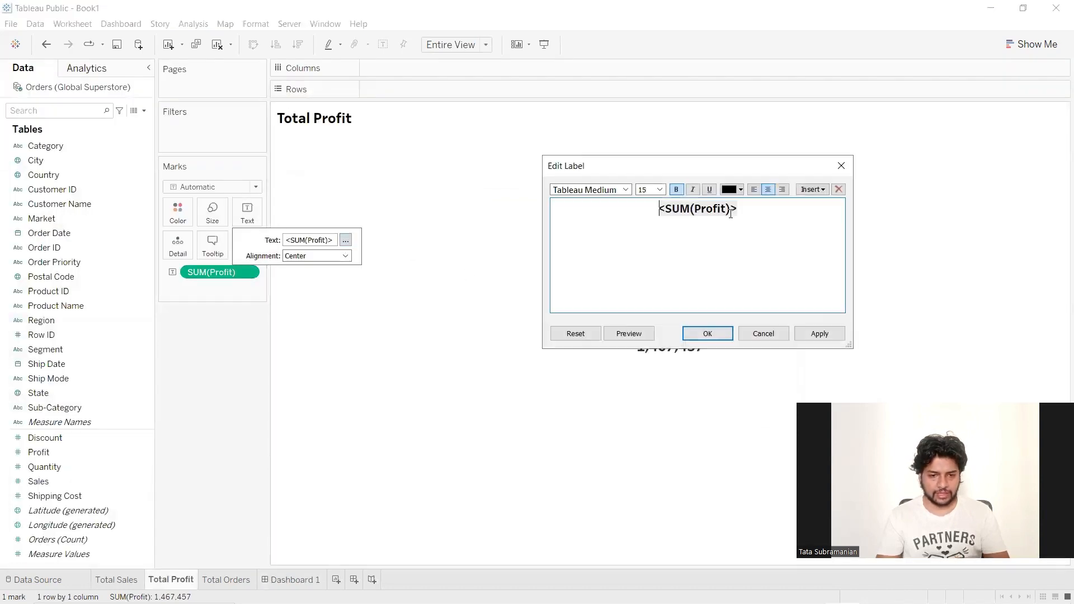
{"action": "left_click_drag", "start_coordinate": [755, 208], "coordinate": [628, 207]}
{"action": "left_click", "coordinate": [660, 190]}
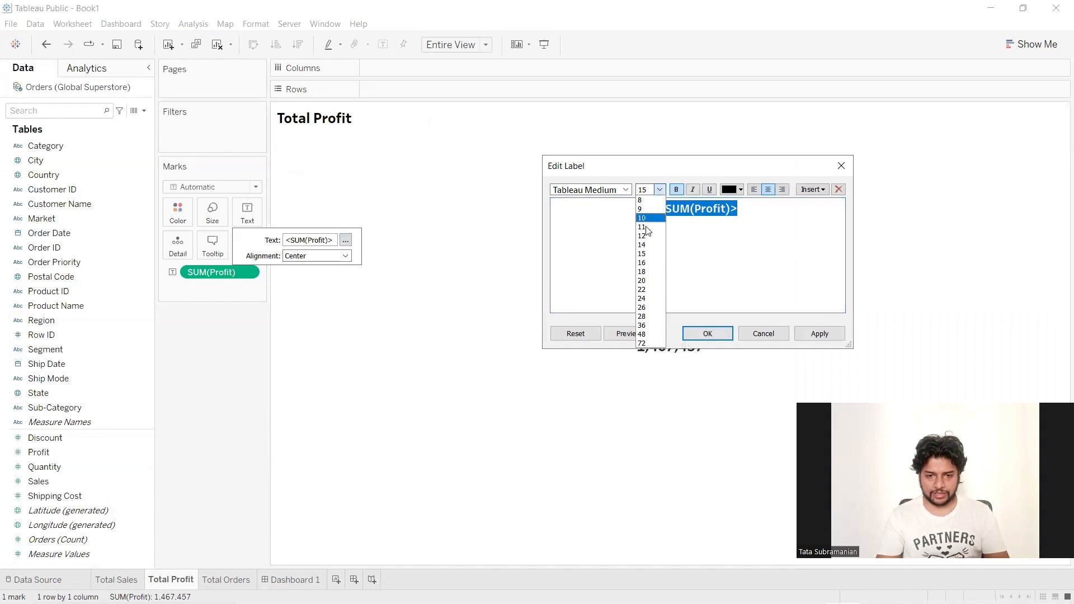
{"action": "left_click", "coordinate": [644, 235]}
{"action": "left_click", "coordinate": [819, 334]}
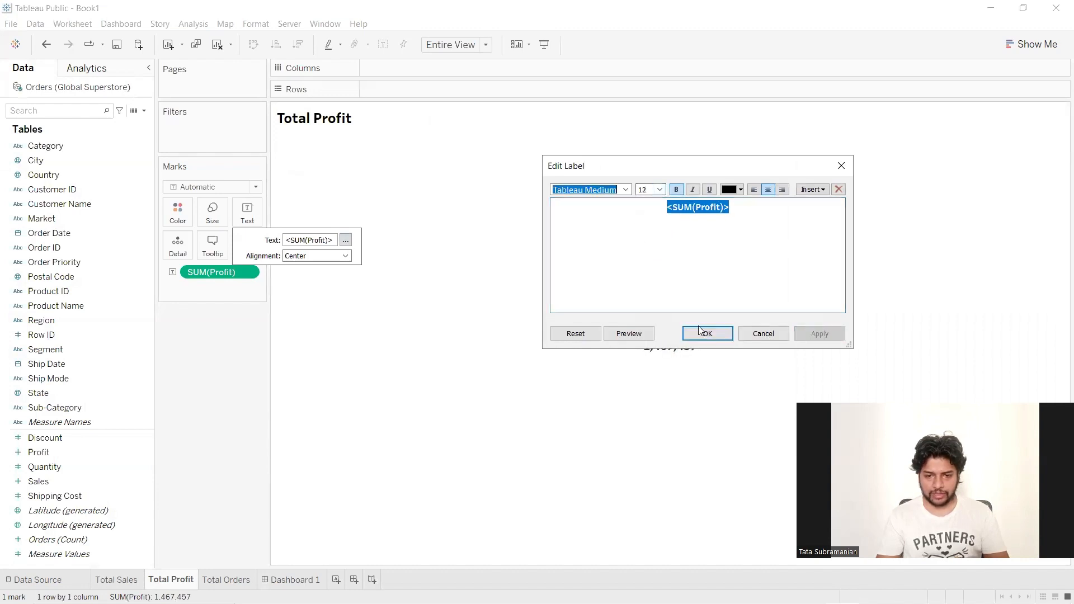
{"action": "left_click", "coordinate": [708, 333]}
On Dashboard 1, reduce the Total Profit object to about 190 × 66 px so it fits inside the second card
{"action": "left_click", "coordinate": [238, 580]}
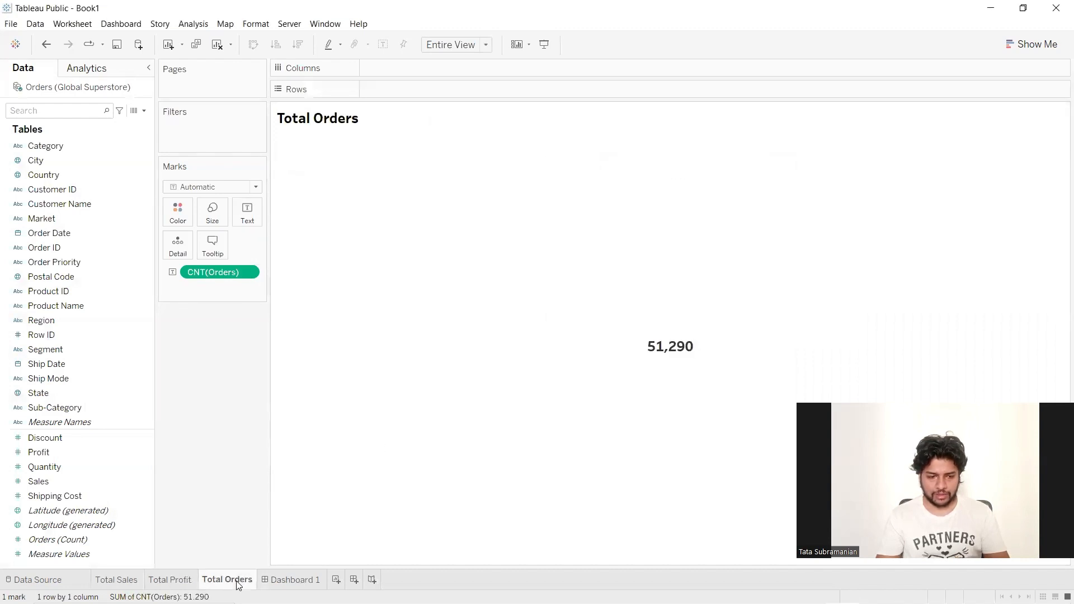
{"action": "left_click", "coordinate": [283, 581]}
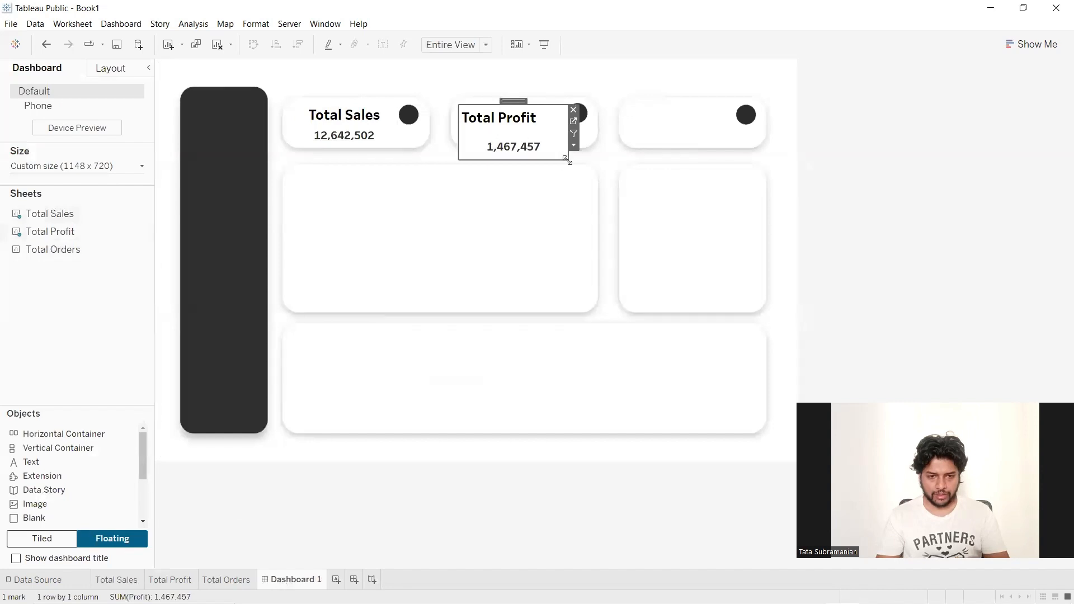
{"action": "left_click_drag", "start_coordinate": [566, 156], "coordinate": [566, 143]}
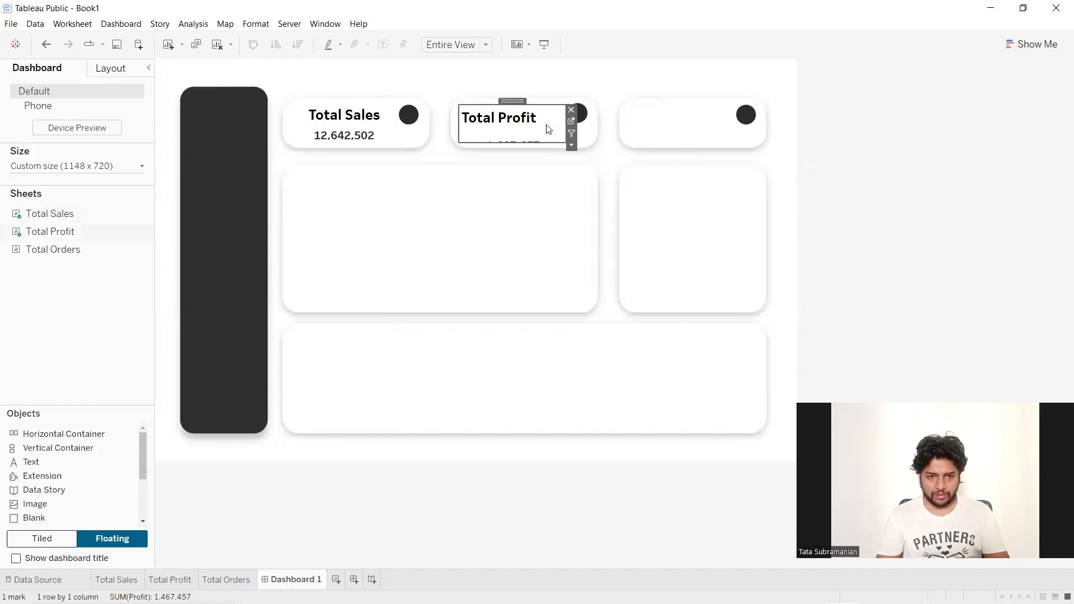
Centre the Total Profit title on the dashboard
{"action": "double_click", "coordinate": [516, 118]}
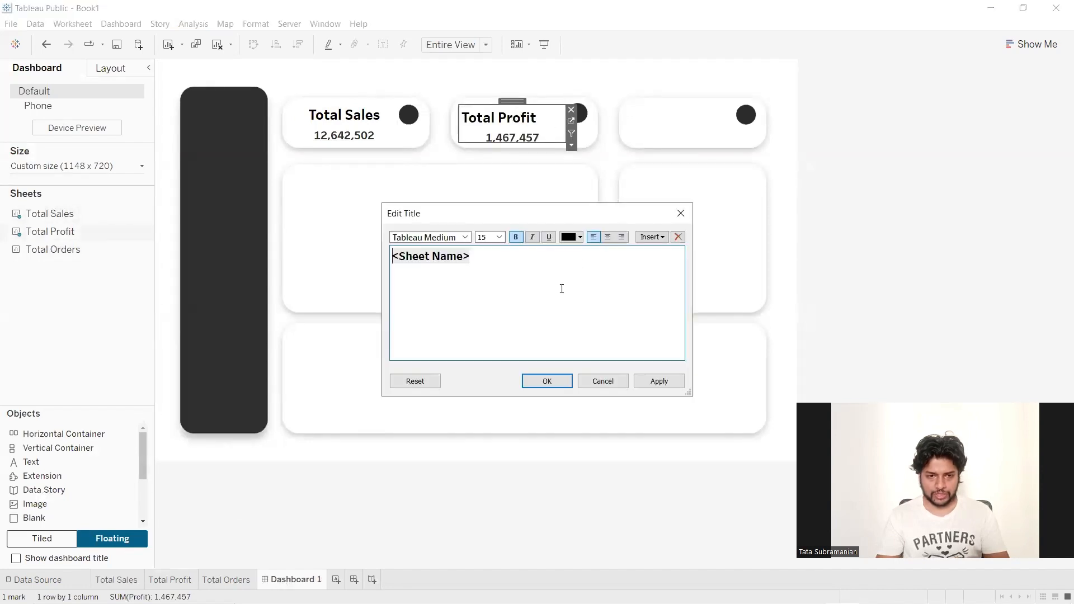
{"action": "left_click", "coordinate": [608, 236]}
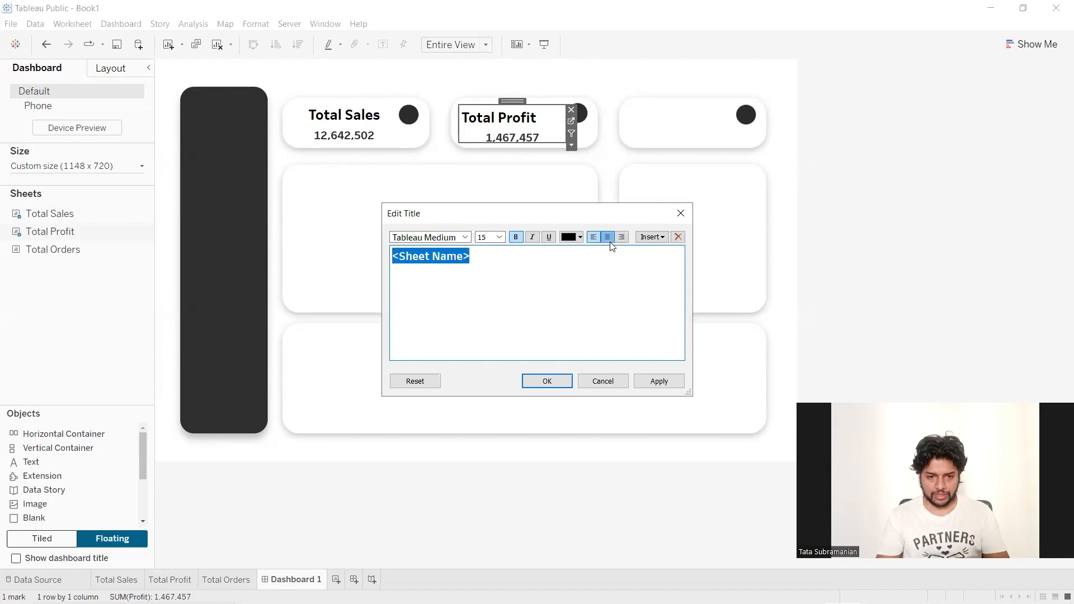
{"action": "left_click", "coordinate": [654, 383]}
{"action": "left_click", "coordinate": [547, 382]}
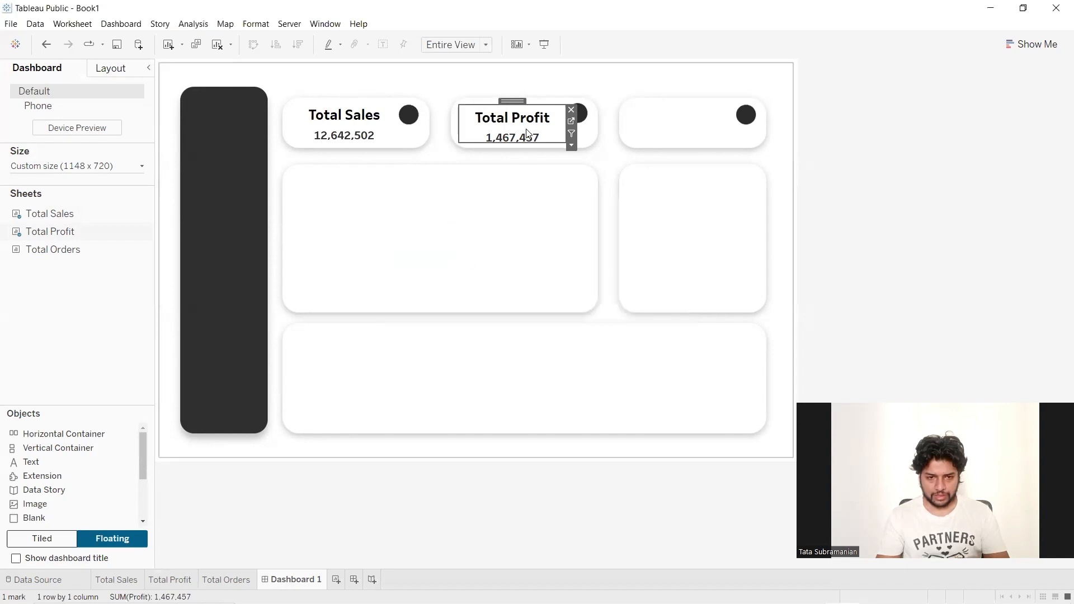
{"action": "left_click", "coordinate": [938, 156]}
Align the Total Profit object vertically with Total Sales by setting its y position to 78
{"action": "left_click", "coordinate": [347, 115]}
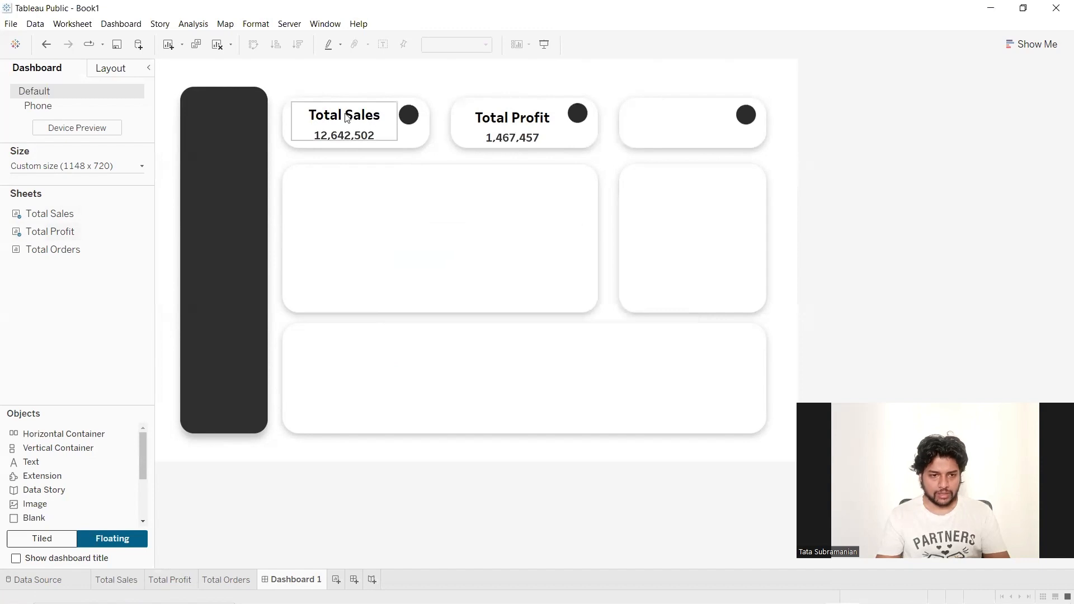
{"action": "left_click", "coordinate": [111, 68]}
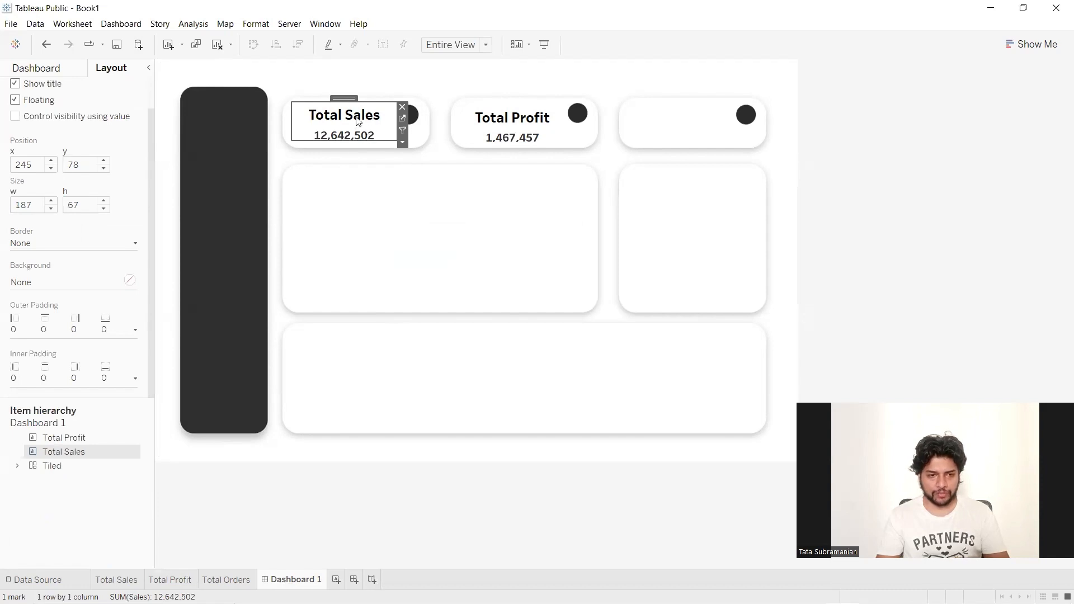
{"action": "left_click", "coordinate": [513, 116]}
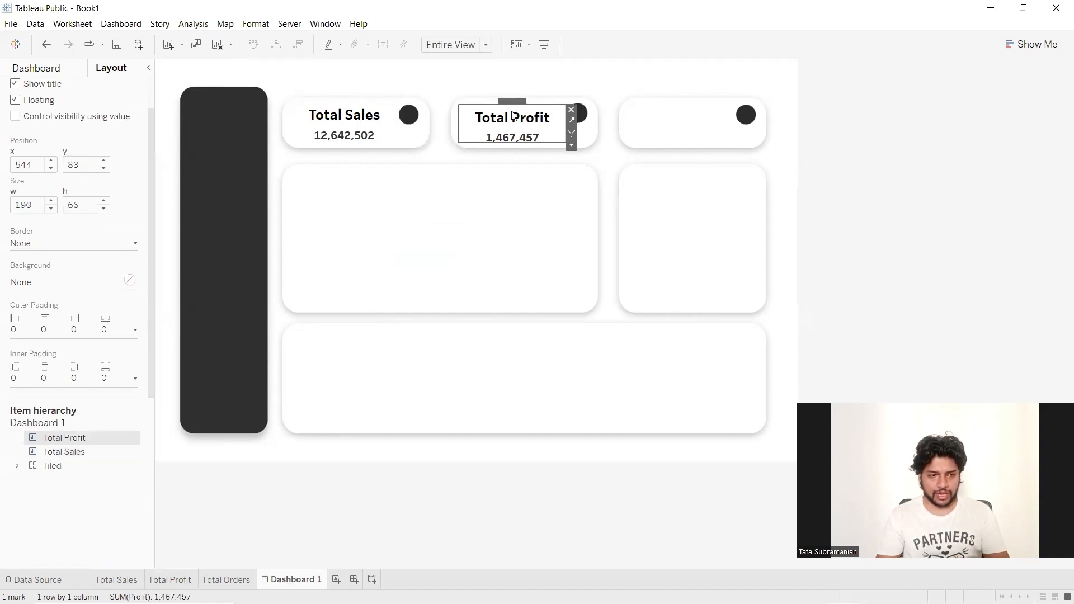
{"action": "double_click", "coordinate": [78, 165]}
{"action": "key", "text": "BackSpace"}
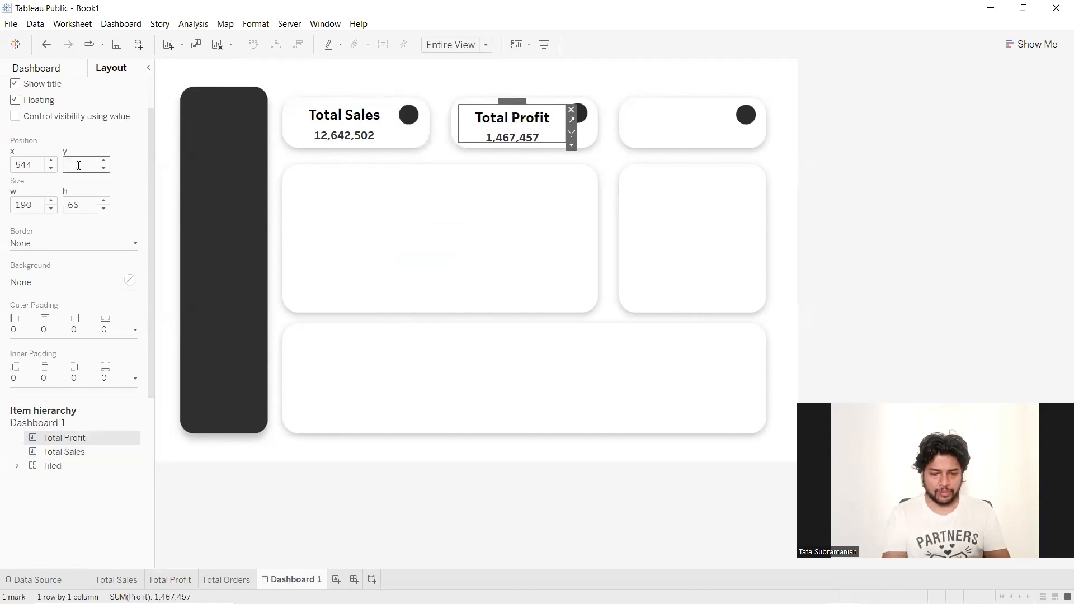
{"action": "type", "text": "78"}
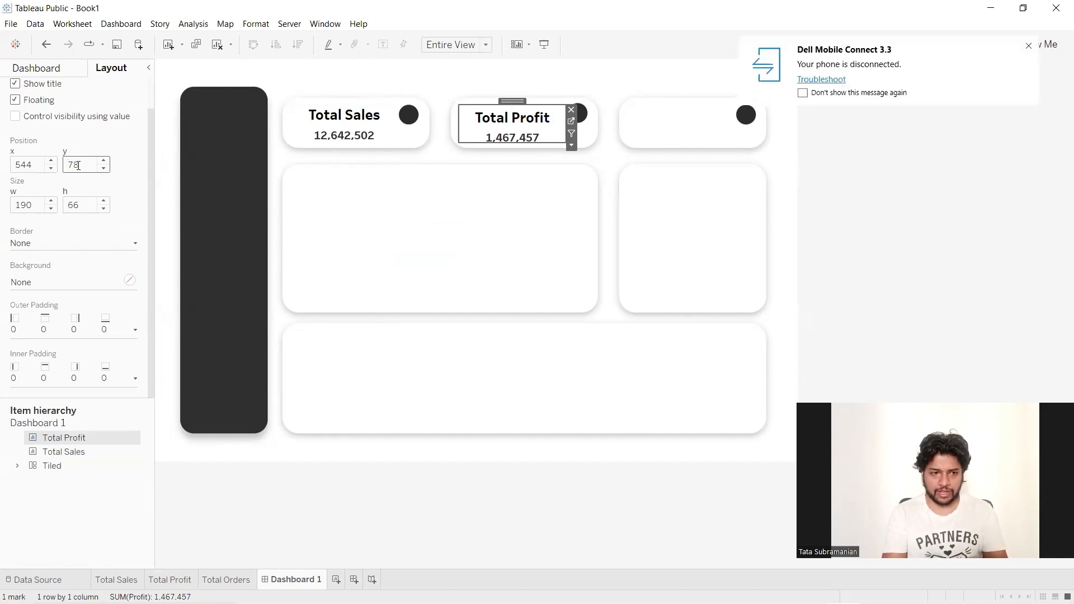
{"action": "key", "text": "Return"}
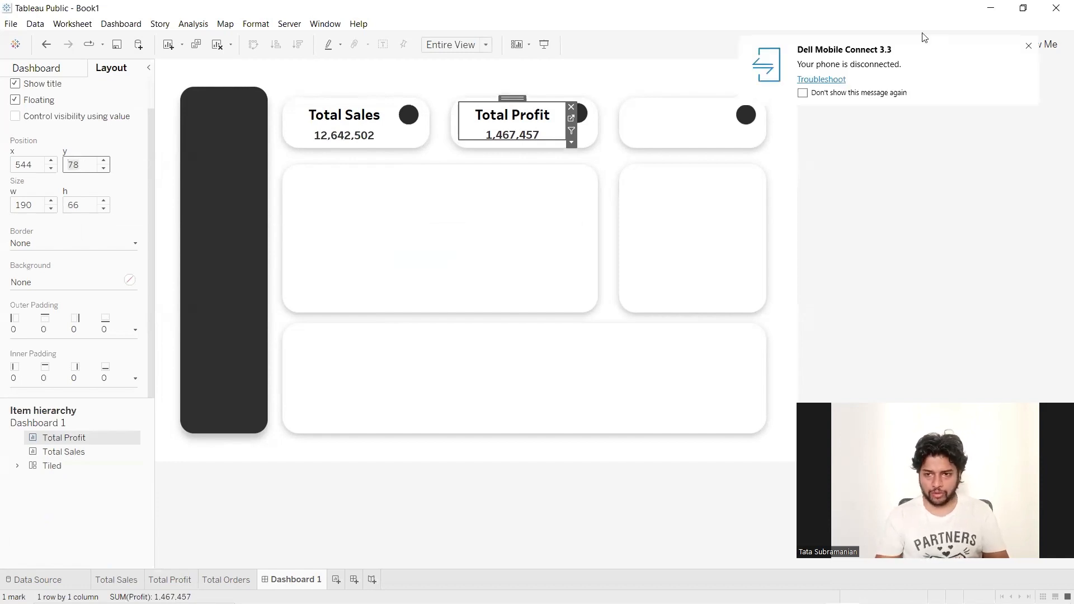
Dismiss the phone notification and set the Total Profit object's width to 187 px, matching Total Sales
{"action": "left_click", "coordinate": [1028, 46]}
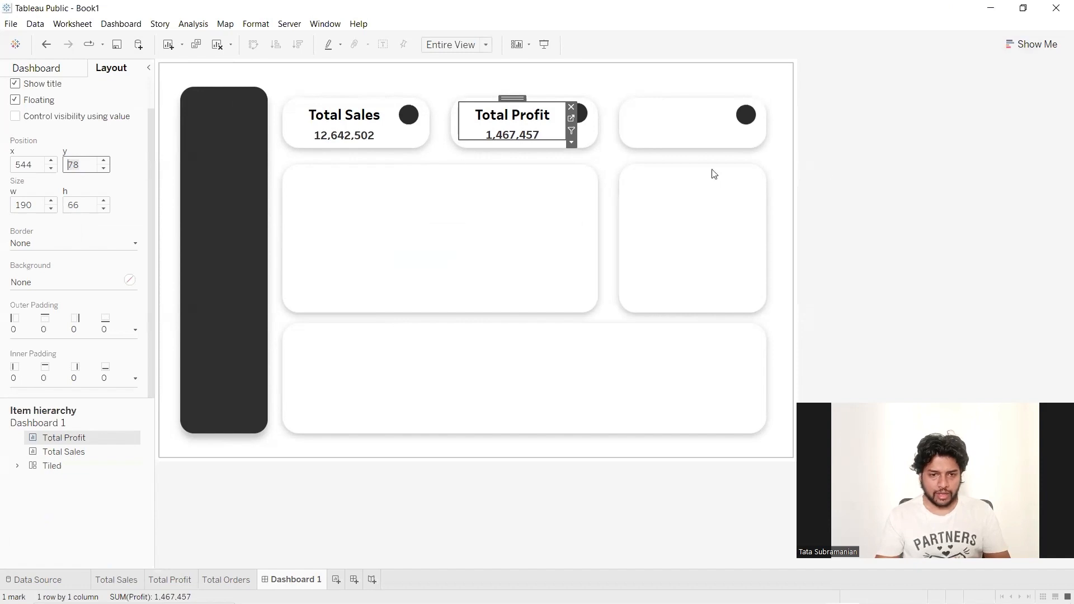
{"action": "left_click", "coordinate": [959, 156]}
{"action": "left_click", "coordinate": [512, 128]}
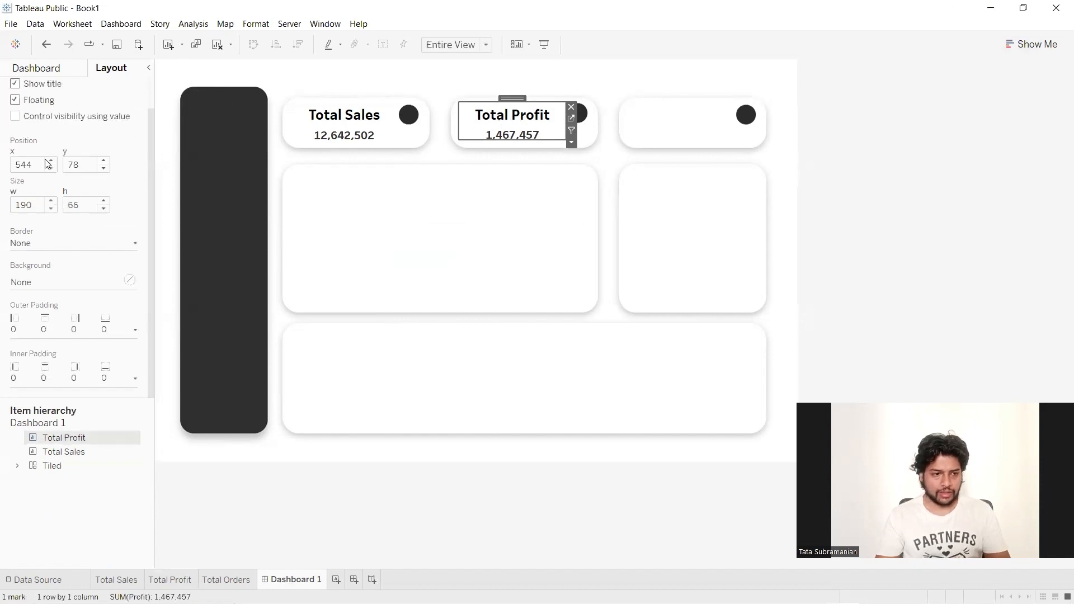
{"action": "left_click", "coordinate": [352, 123]}
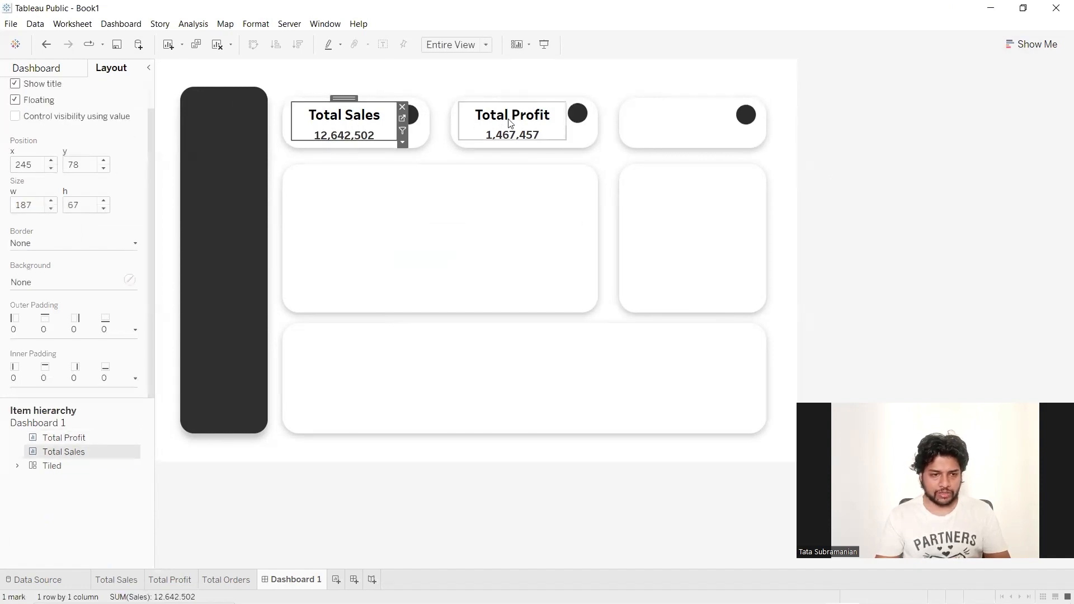
{"action": "left_click", "coordinate": [510, 123]}
{"action": "left_click", "coordinate": [336, 126]}
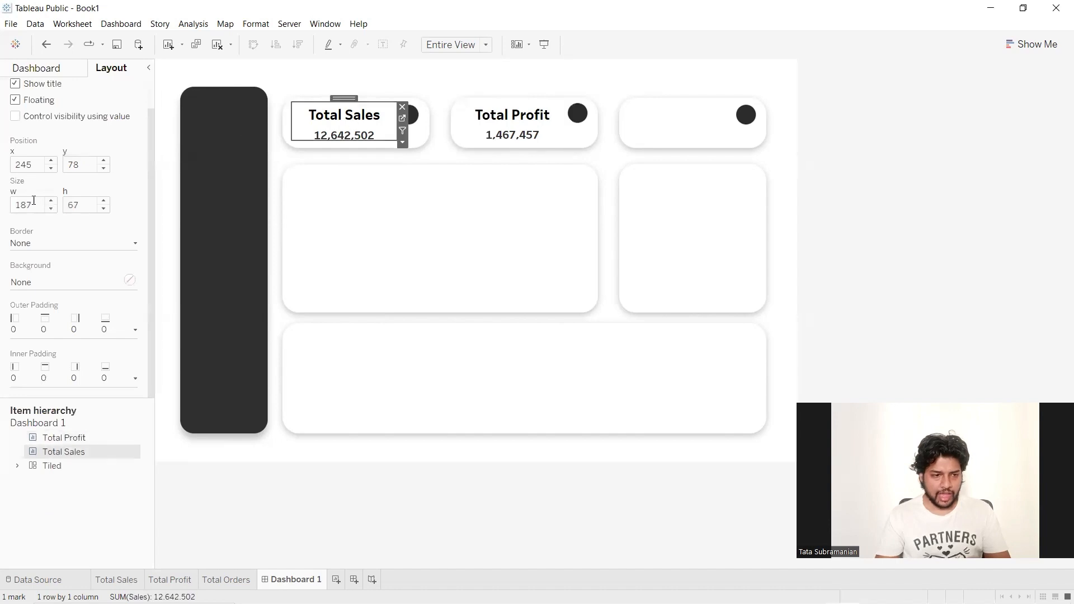
{"action": "left_click", "coordinate": [523, 118]}
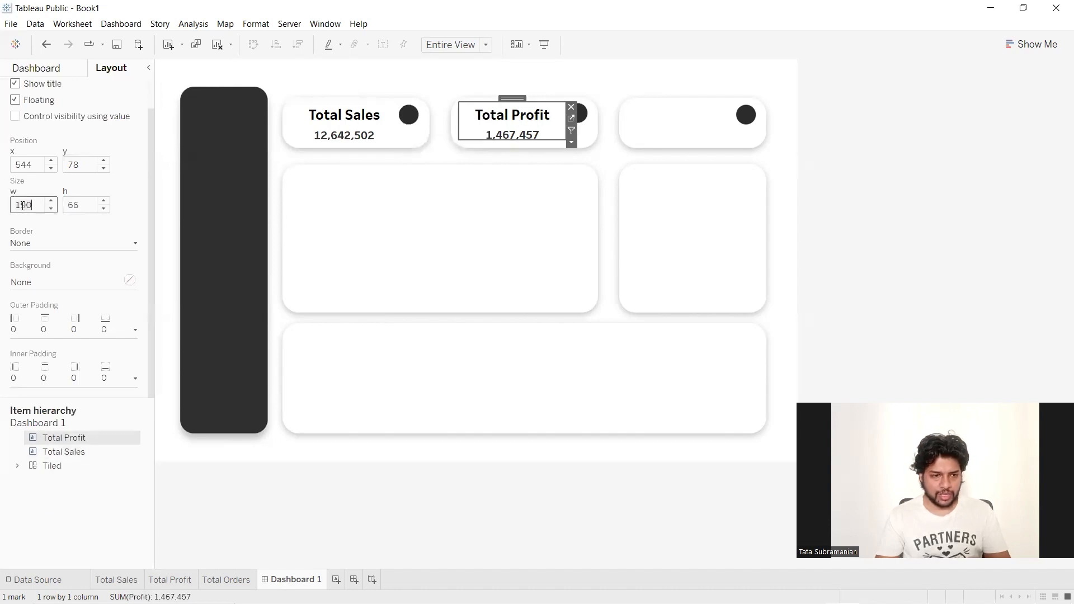
{"action": "type", "text": "187"}
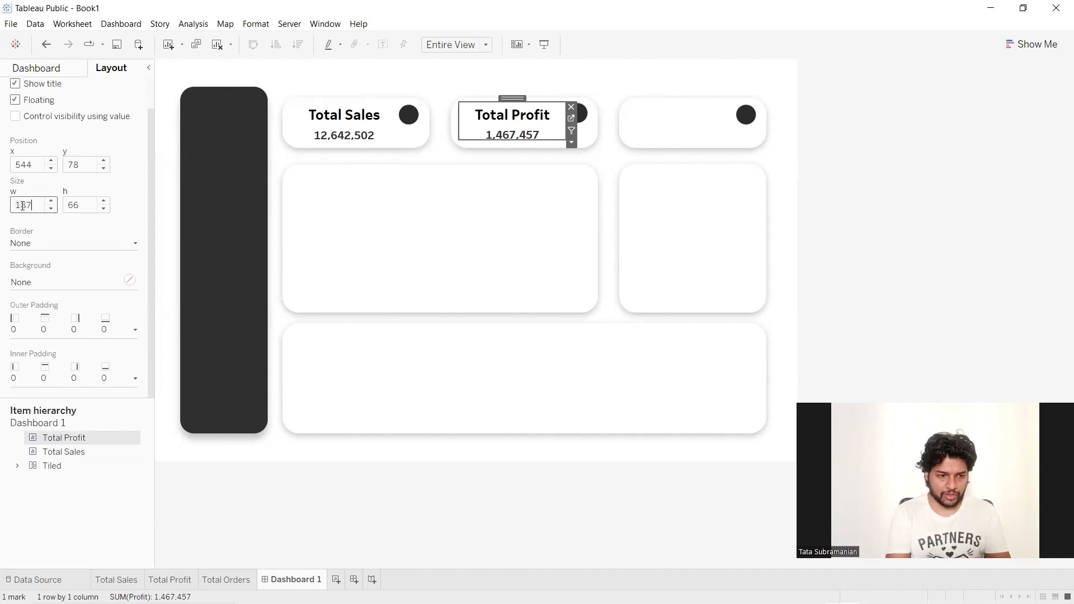
Set the Total Profit object's height to 67 px to match Total Sales
{"action": "left_click", "coordinate": [366, 126]}
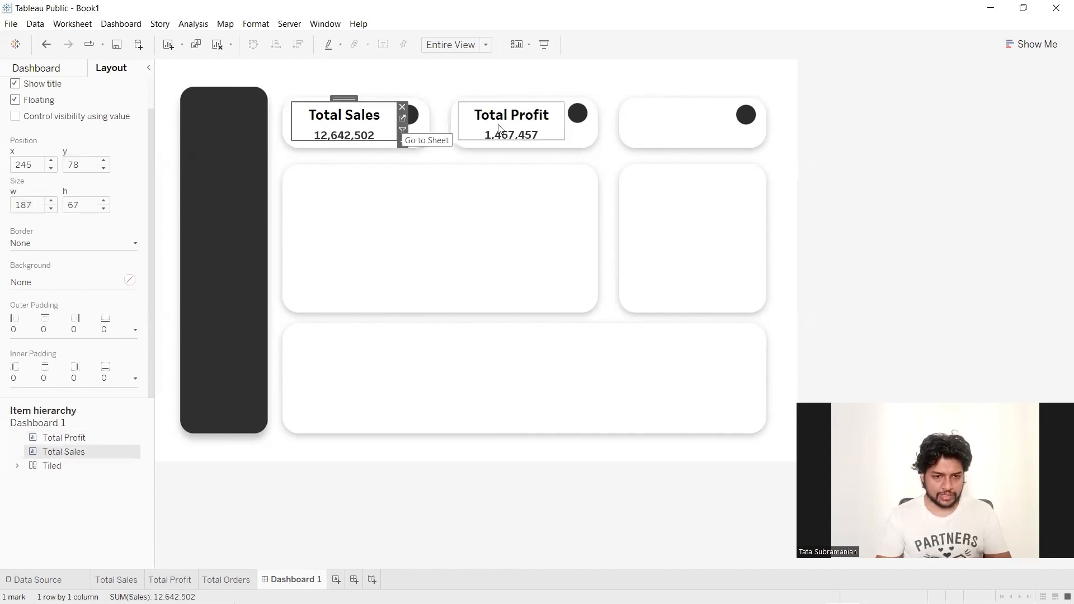
{"action": "left_click", "coordinate": [522, 115]}
{"action": "left_click", "coordinate": [81, 204]}
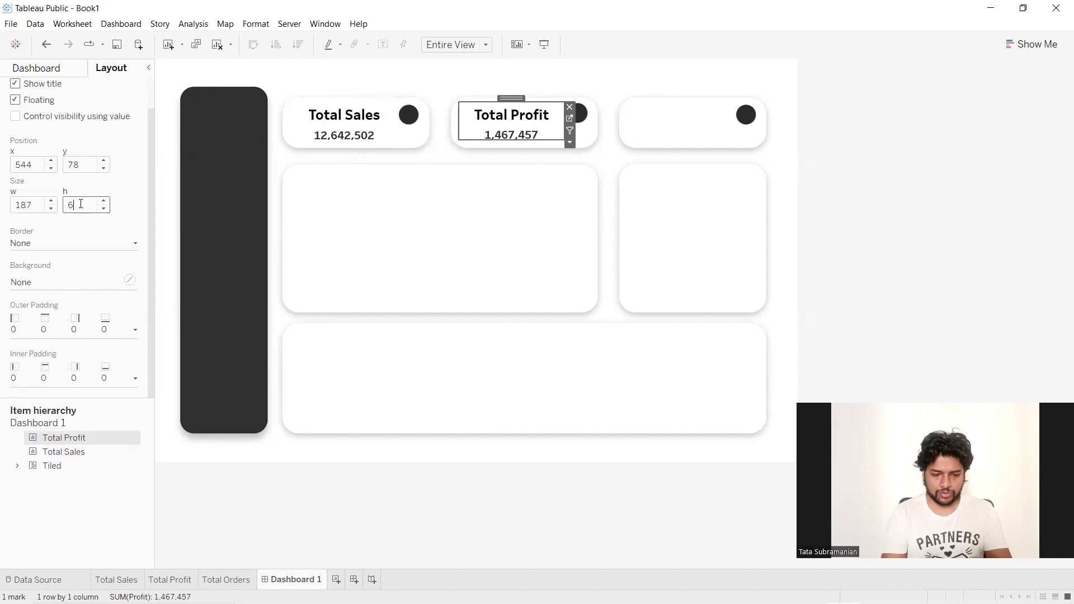
{"action": "type", "text": "7"}
{"action": "key", "text": "Return"}
{"action": "left_click", "coordinate": [857, 179]}
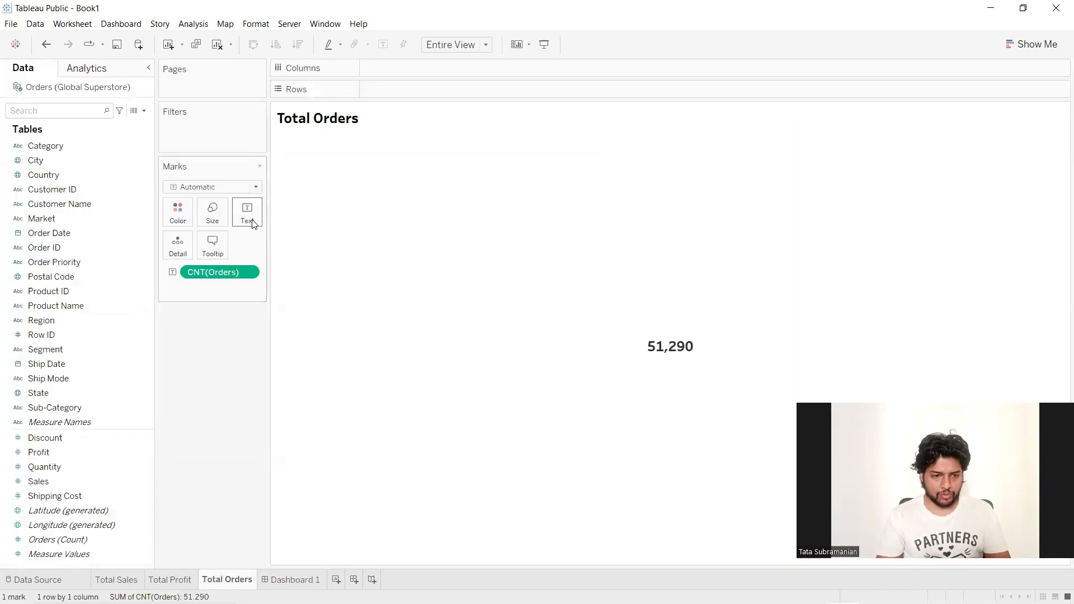
On the Total Orders worksheet, set the CNT(Orders) label font size to 12
{"action": "left_click", "coordinate": [248, 212]}
{"action": "left_click", "coordinate": [345, 240]}
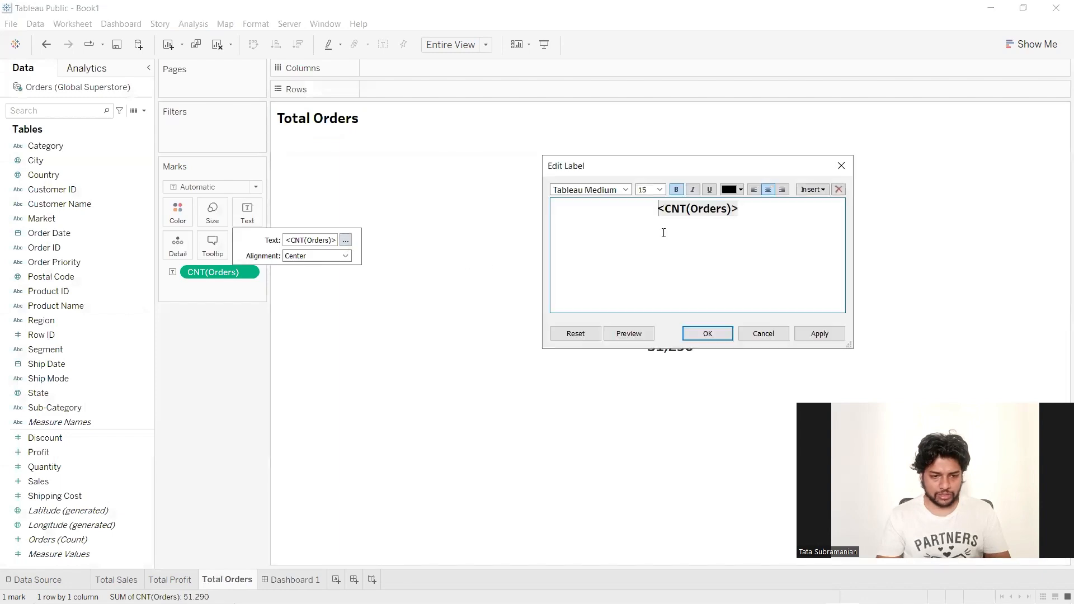
{"action": "left_click_drag", "start_coordinate": [755, 213], "coordinate": [630, 203]}
{"action": "left_click", "coordinate": [657, 190]}
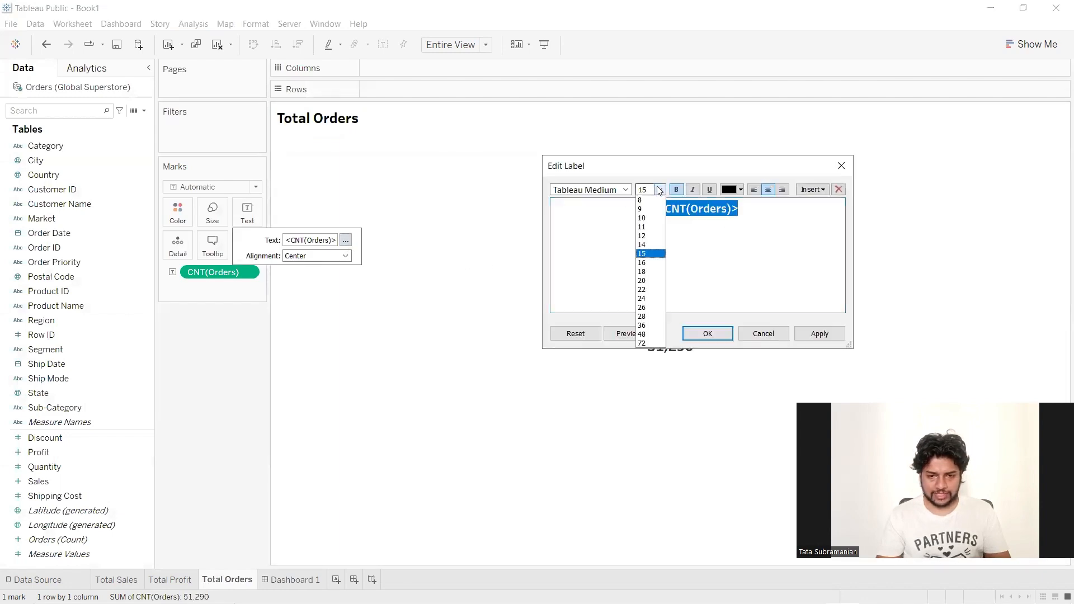
{"action": "left_click", "coordinate": [649, 239]}
{"action": "left_click", "coordinate": [808, 336]}
{"action": "left_click", "coordinate": [708, 334]}
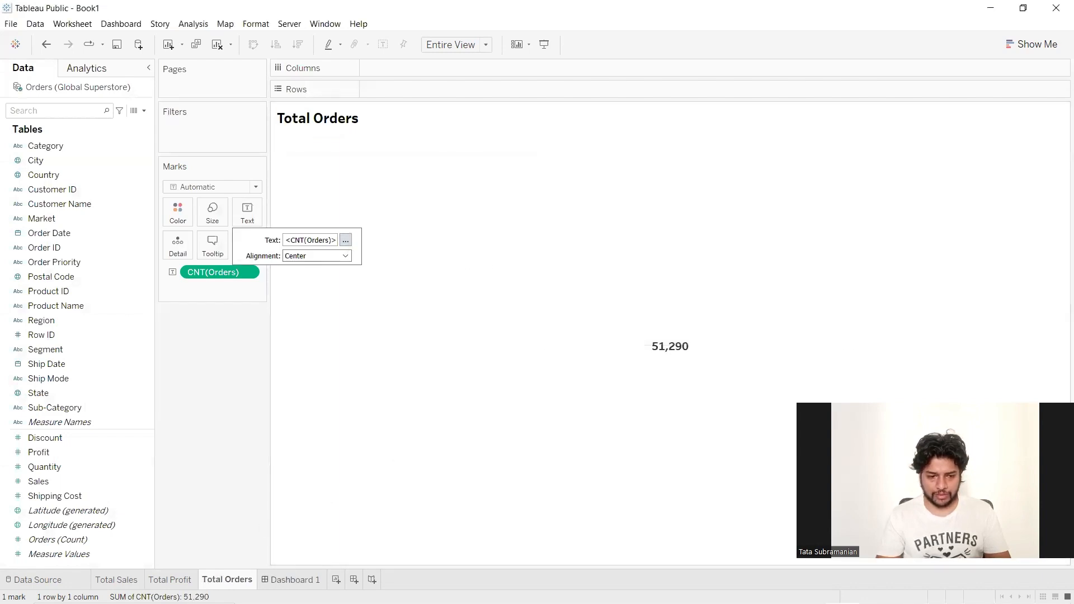
Place Total Orders as a floating object on Dashboard 1 and shrink it to about 184 × 67 px inside the third card
{"action": "left_click", "coordinate": [267, 580]}
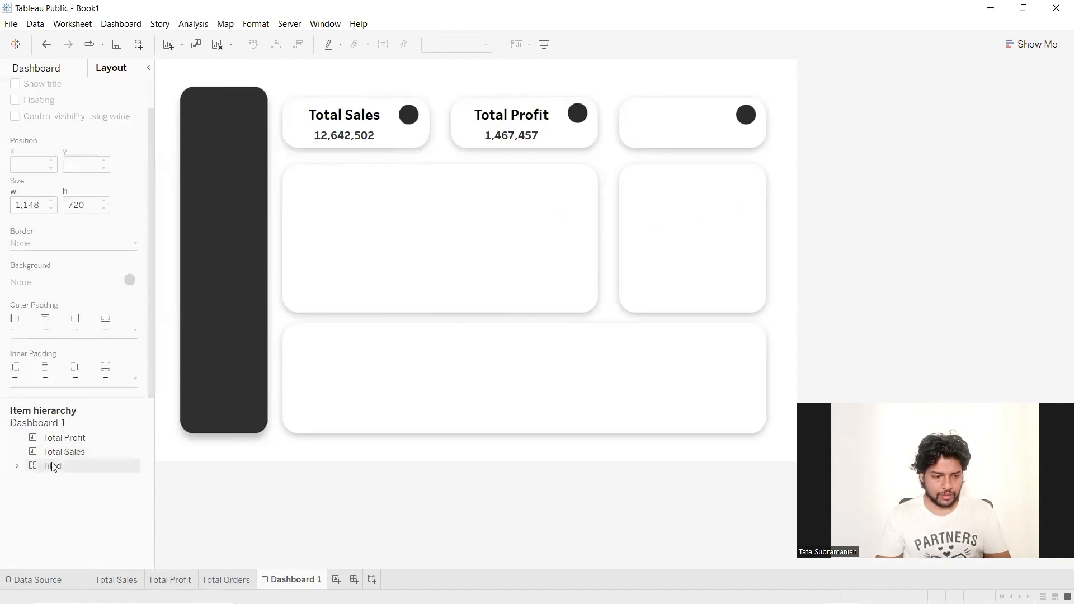
{"action": "left_click", "coordinate": [46, 70]}
{"action": "left_click_drag", "start_coordinate": [75, 250], "coordinate": [630, 104]}
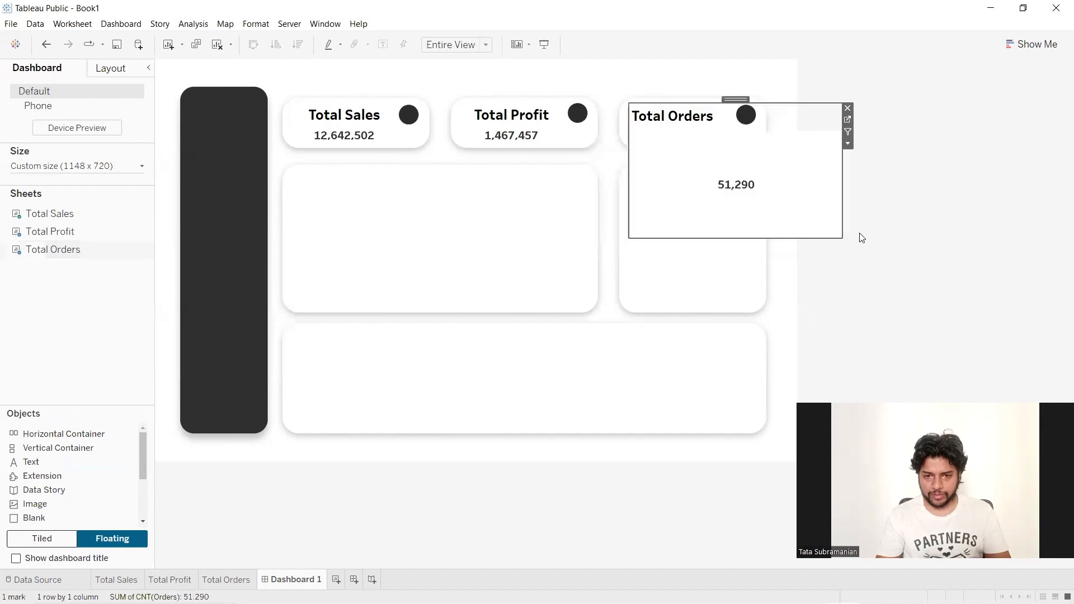
{"action": "left_click_drag", "start_coordinate": [841, 233], "coordinate": [733, 140]}
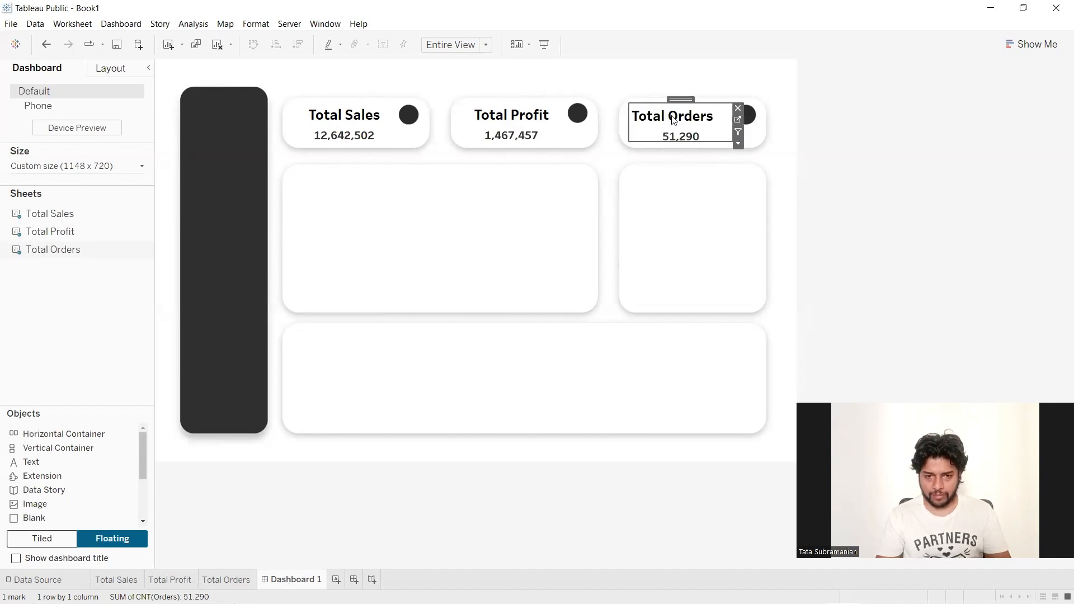
Centre the Total Orders title on the dashboard
{"action": "double_click", "coordinate": [673, 120]}
{"action": "left_click_drag", "start_coordinate": [474, 262], "coordinate": [339, 258]}
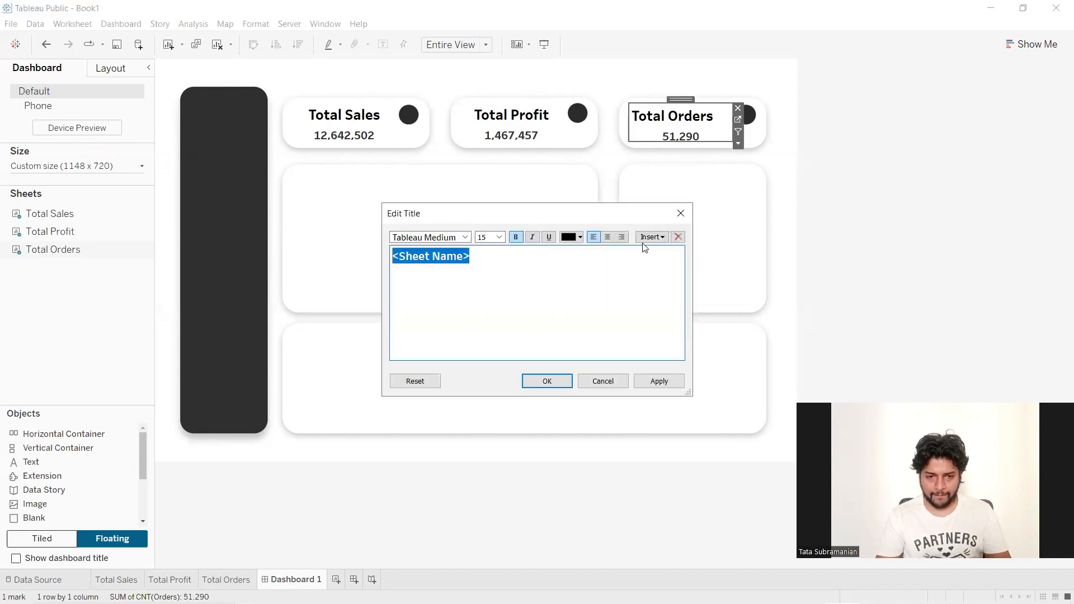
{"action": "left_click", "coordinate": [608, 237]}
{"action": "left_click", "coordinate": [660, 381]}
{"action": "left_click", "coordinate": [544, 383]}
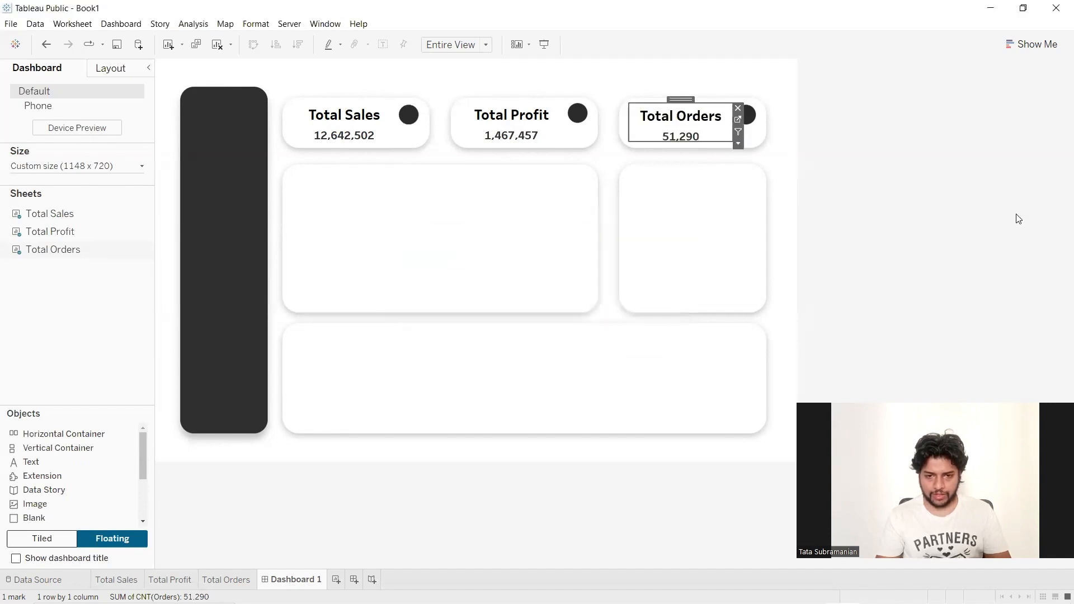
Align the Total Orders object vertically with the other cards by setting its y position to 78
{"action": "left_click", "coordinate": [714, 111]}
{"action": "left_click", "coordinate": [135, 67]}
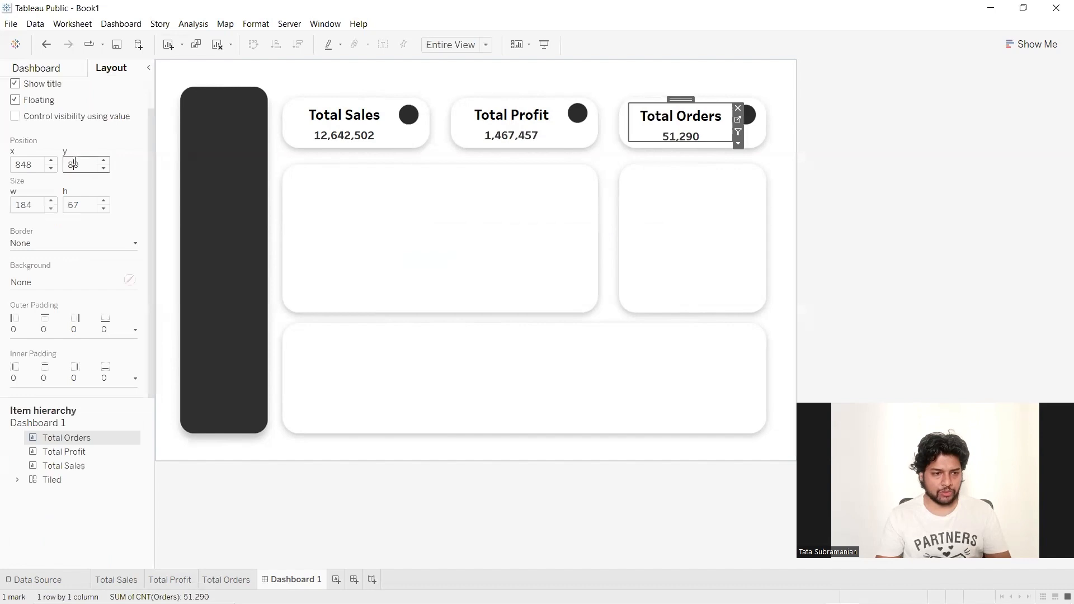
{"action": "key", "text": "BackSpace"}
{"action": "key", "text": "BackSpace"}
{"action": "type", "text": "7"}
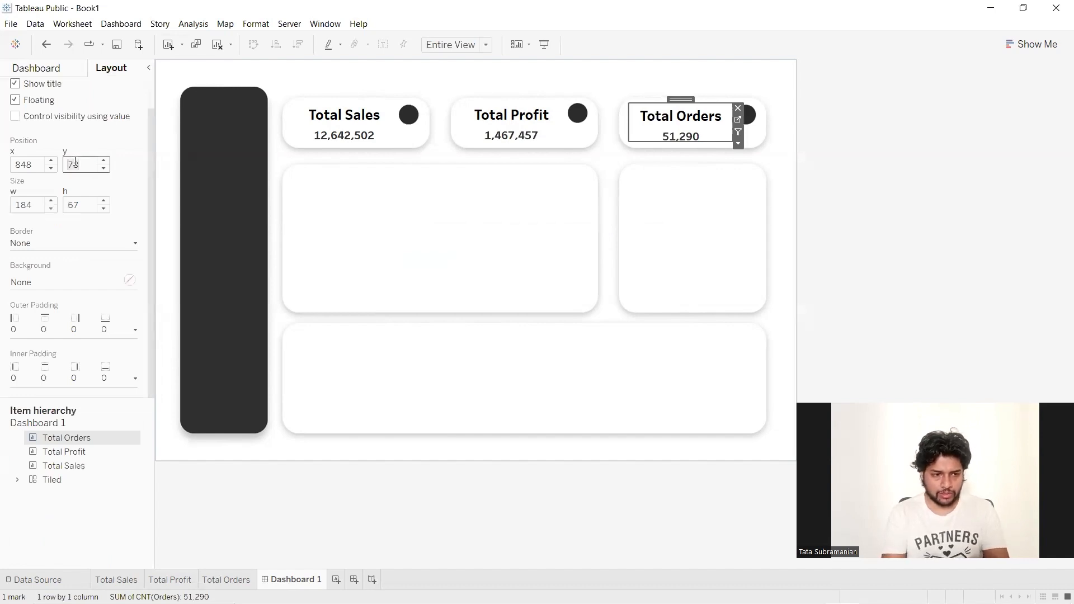
Set the Total Orders object's width to 187 px to match Total Sales
{"action": "double_click", "coordinate": [35, 206]}
{"action": "key", "text": "BackSpace"}
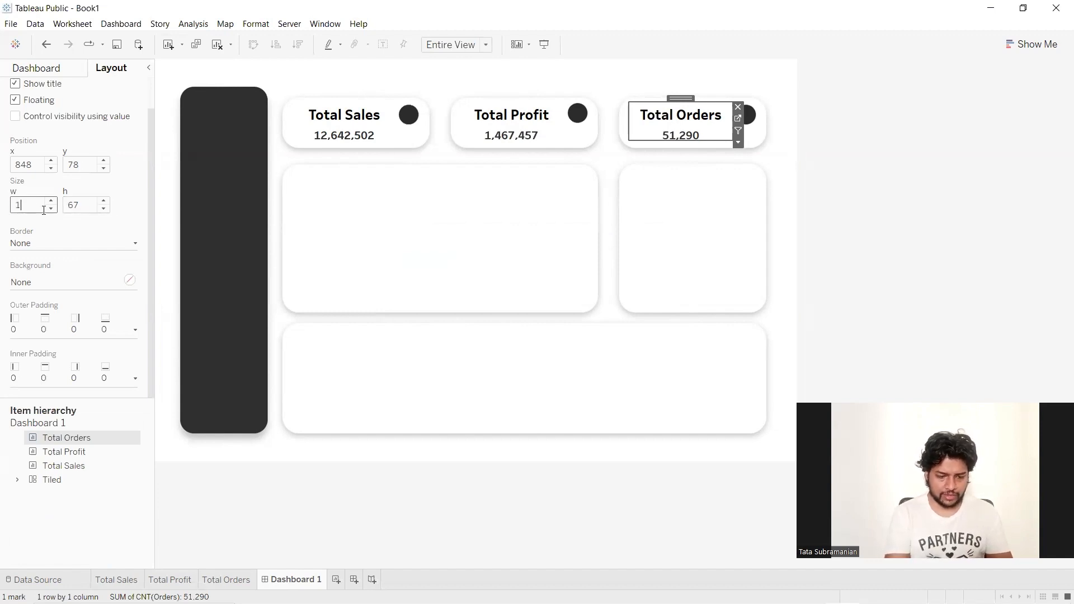
{"action": "left_click", "coordinate": [390, 134]}
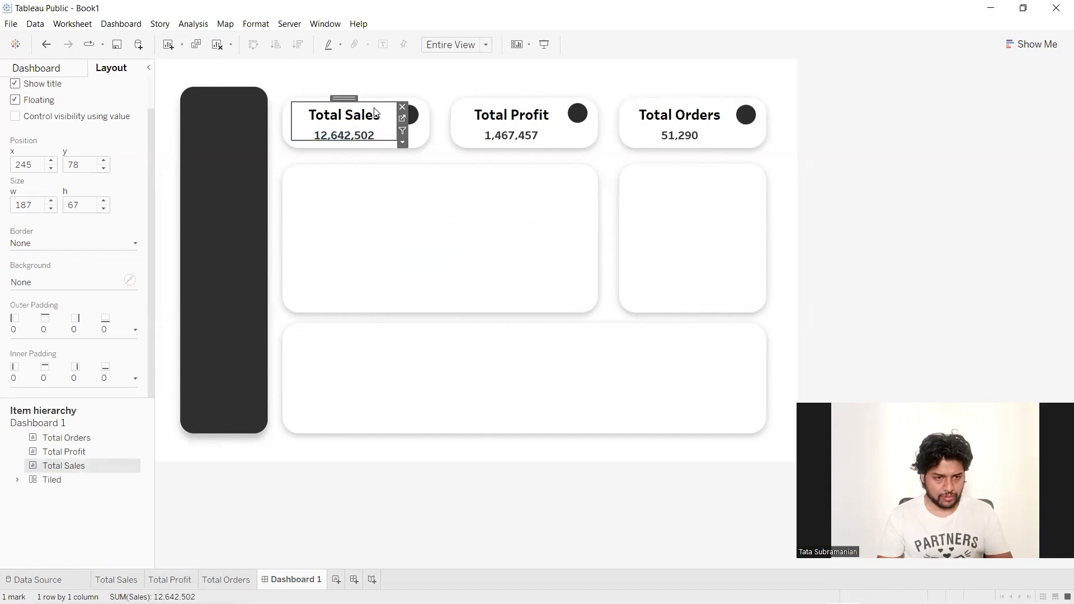
{"action": "left_click", "coordinate": [640, 119]}
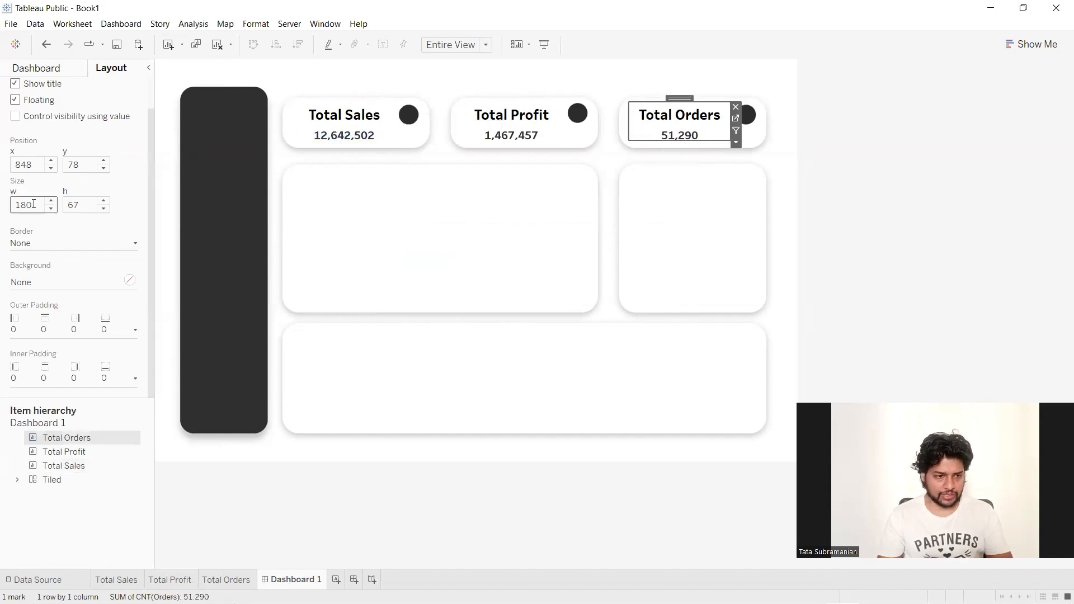
{"action": "type", "text": "7"}
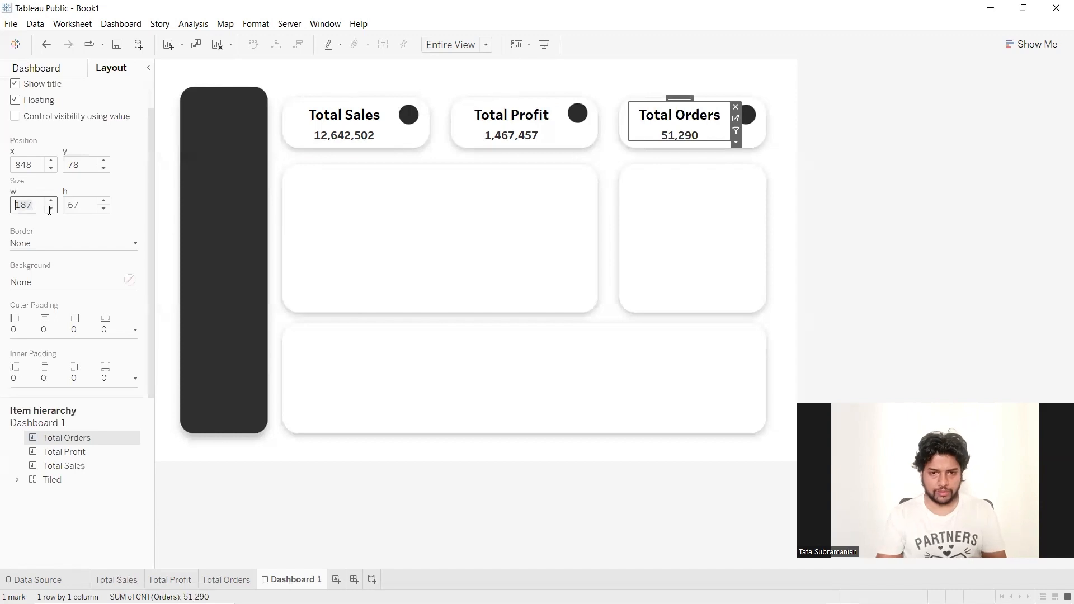
{"action": "left_click", "coordinate": [1009, 195]}
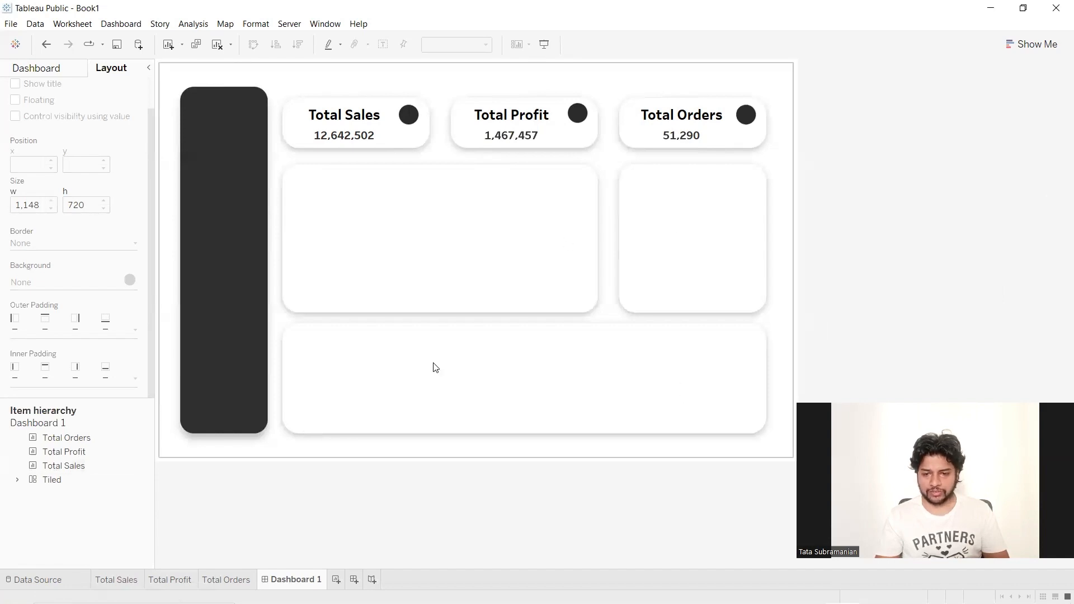
Create a new worksheet and place Order Date on Columns
{"action": "key", "text": "ctrl+m"}
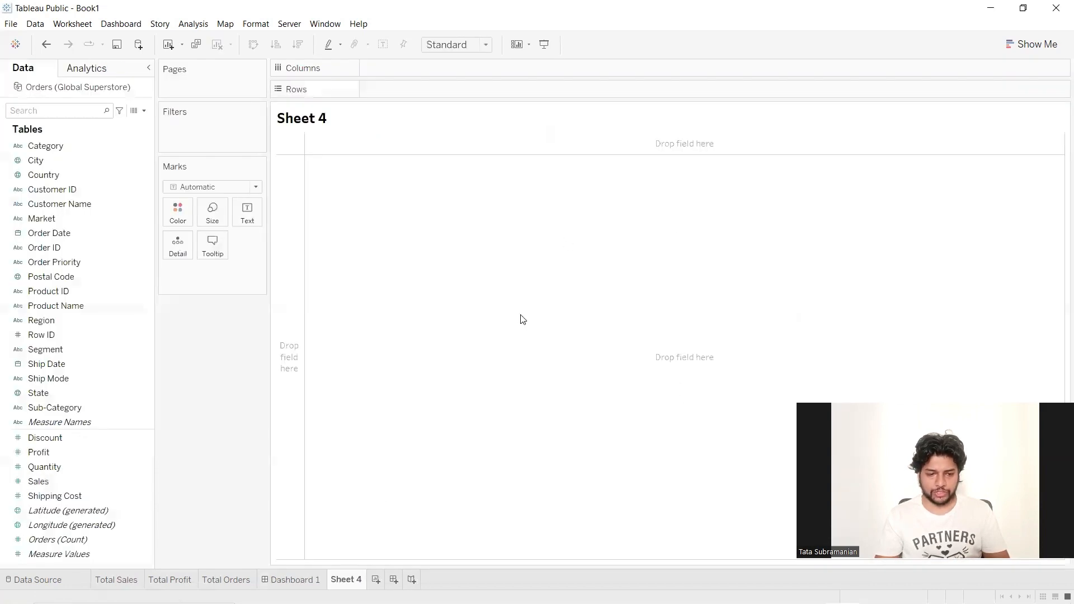
{"action": "left_click", "coordinate": [60, 111]}
{"action": "type", "text": "order"}
{"action": "left_click_drag", "start_coordinate": [50, 146], "coordinate": [417, 78]}
{"action": "left_click", "coordinate": [47, 146]}
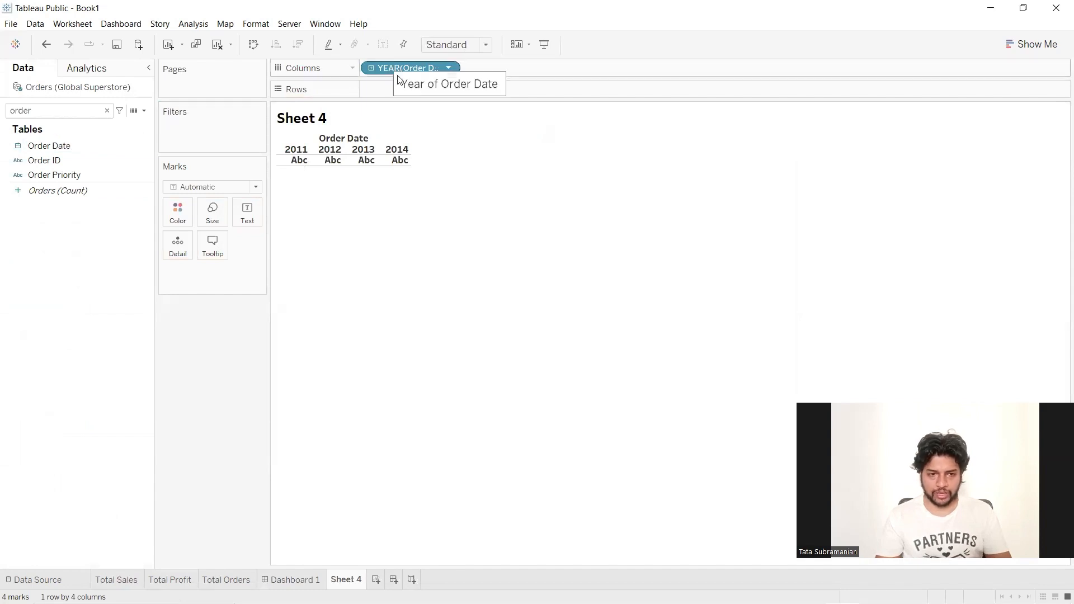
Add Profit to Rows and change the Order Date level on Columns to Month
{"action": "left_click", "coordinate": [107, 111]}
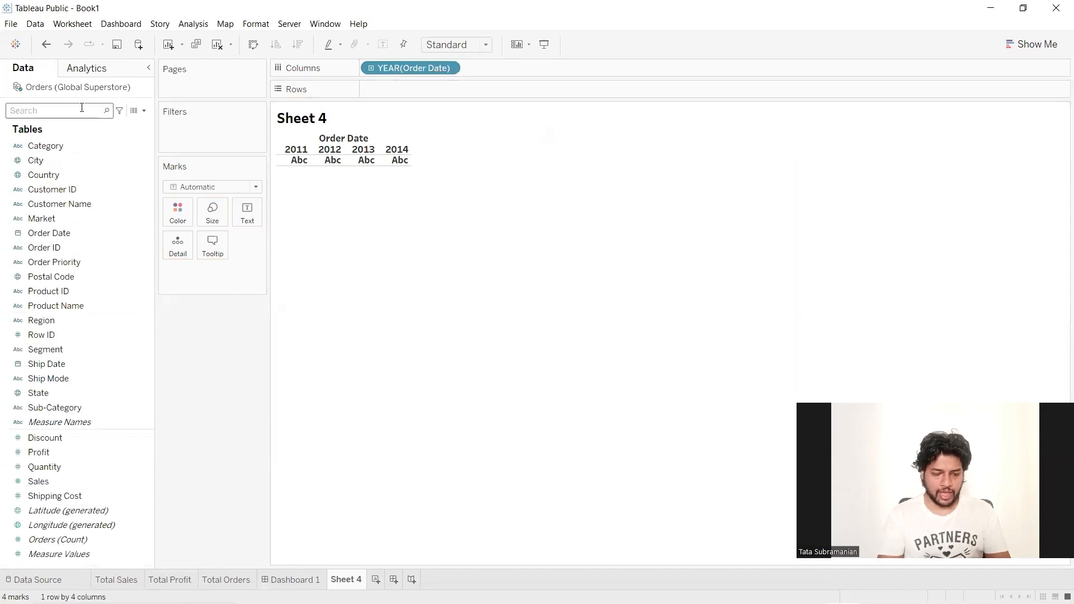
{"action": "type", "text": "p"}
{"action": "key", "text": "BackSpace"}
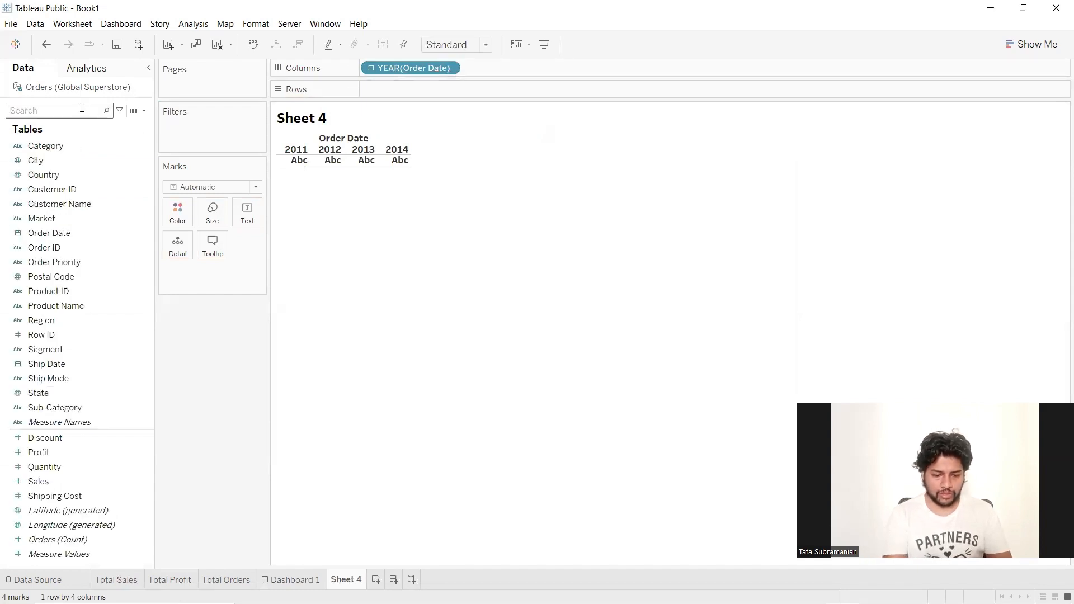
{"action": "type", "text": "prof"}
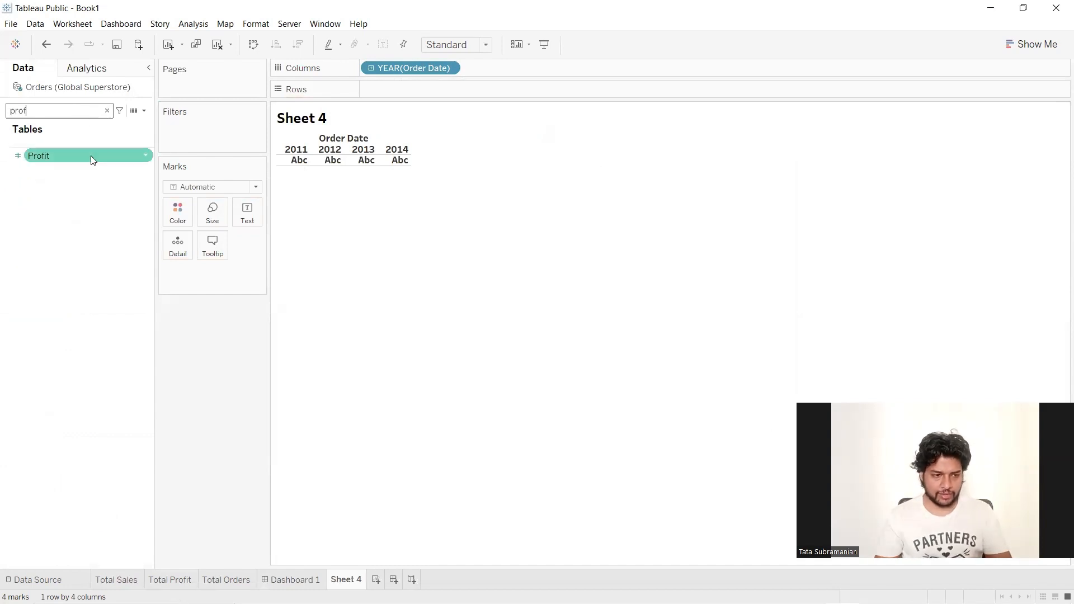
{"action": "left_click_drag", "start_coordinate": [91, 156], "coordinate": [429, 90]}
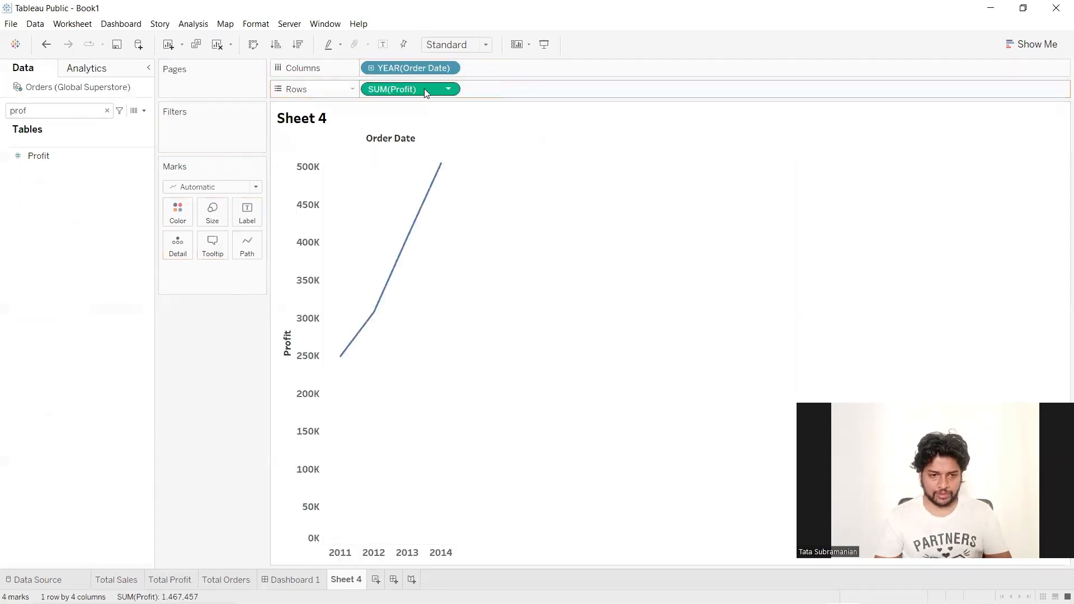
{"action": "left_click", "coordinate": [447, 68]}
{"action": "left_click", "coordinate": [410, 283]}
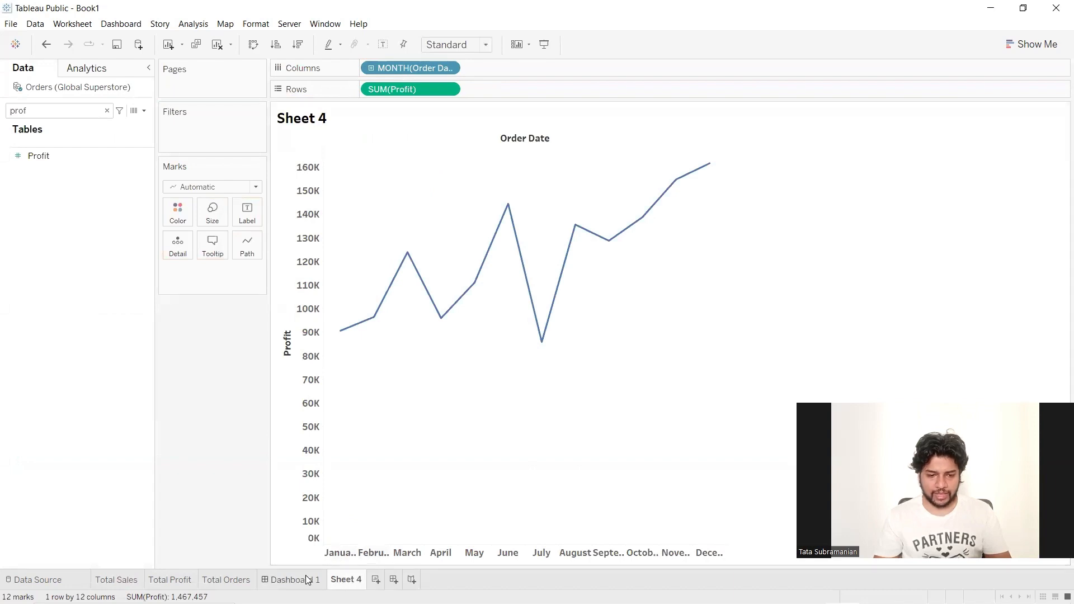
Format the MONTH(Order Date) headers to show the months as Abbreviation
{"action": "right_click", "coordinate": [335, 555]}
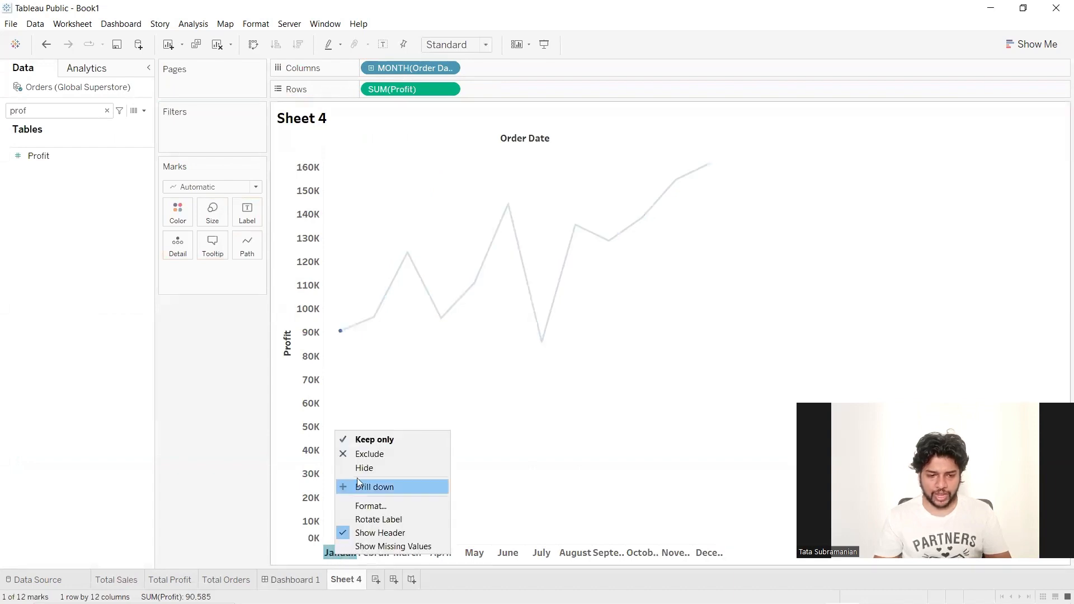
{"action": "left_click", "coordinate": [374, 506]}
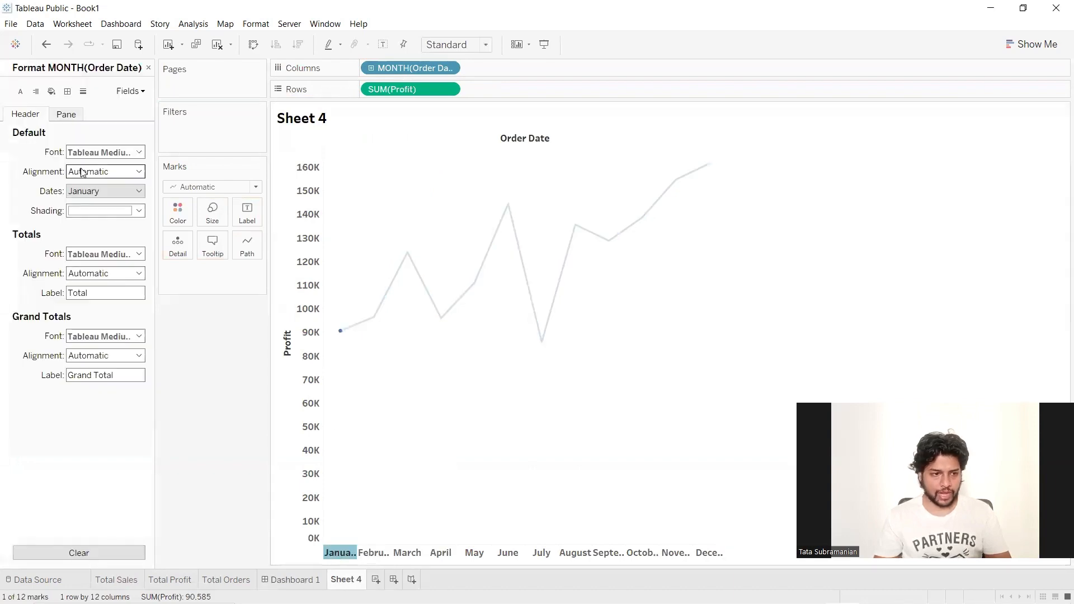
{"action": "left_click", "coordinate": [98, 192]}
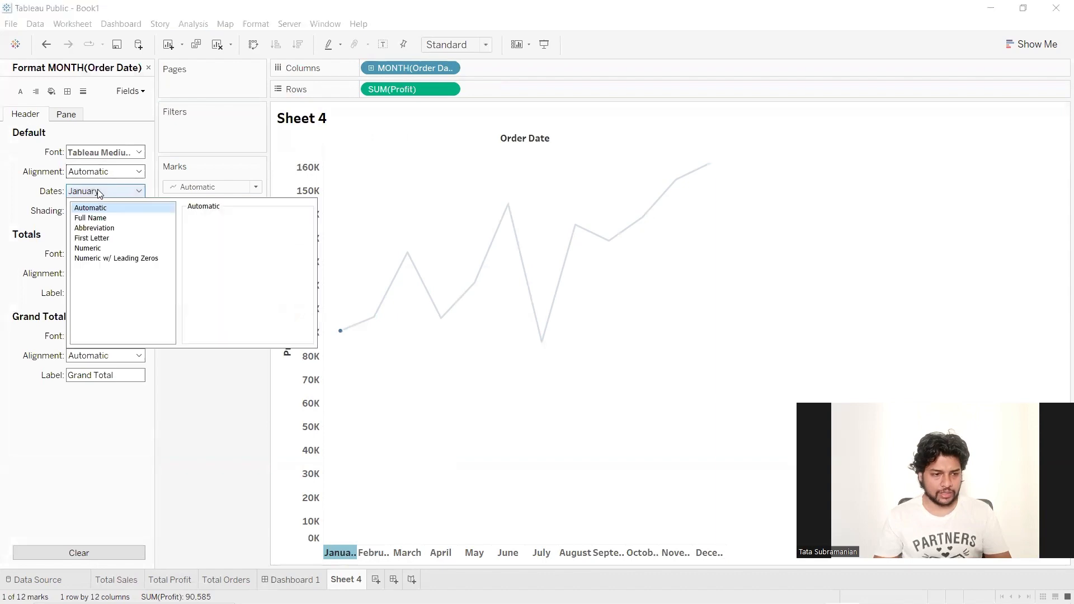
{"action": "left_click", "coordinate": [93, 228]}
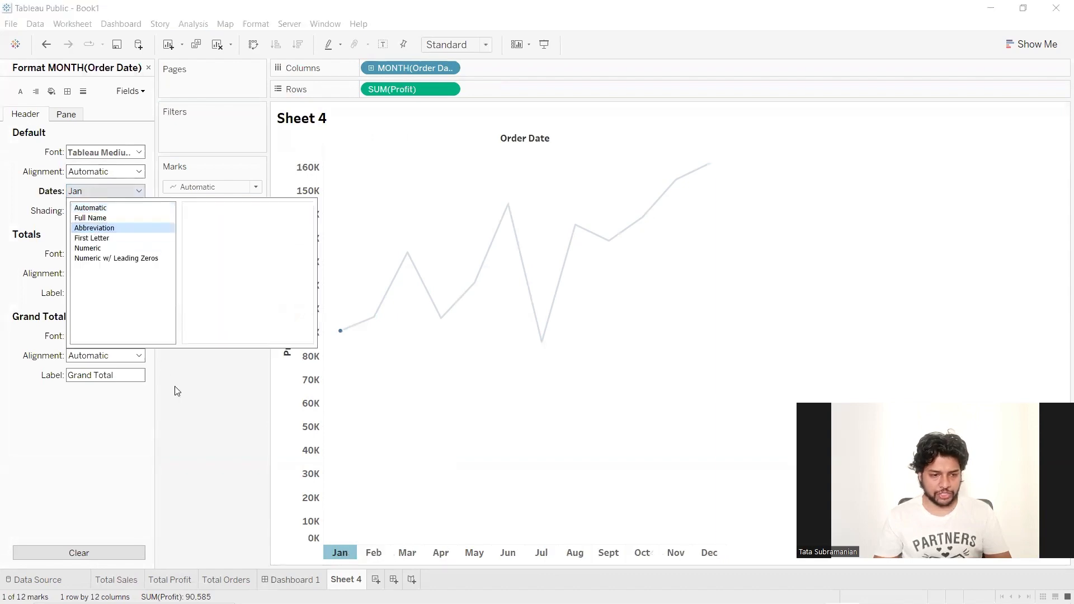
Close the date header formatting, color the profit line black and hide the Order Date field label above the chart
{"action": "left_click", "coordinate": [192, 402]}
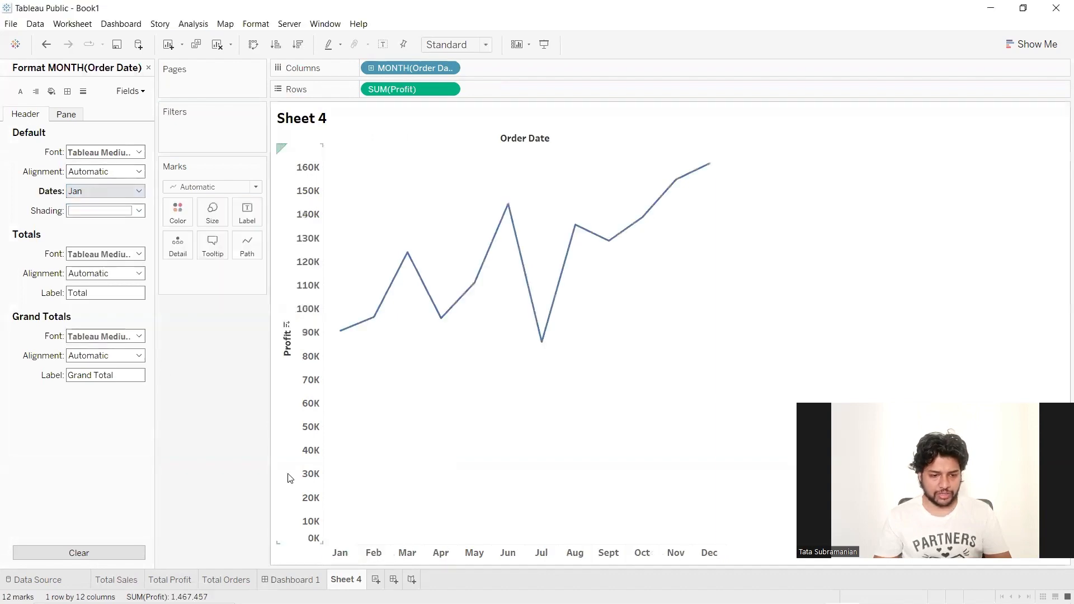
{"action": "left_click", "coordinate": [148, 68]}
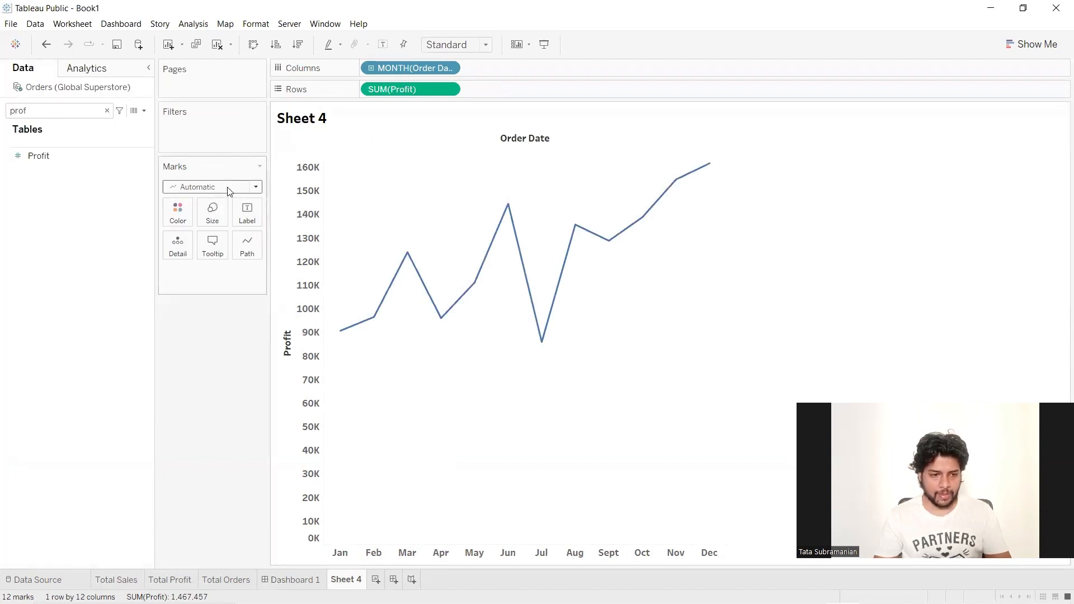
{"action": "left_click", "coordinate": [178, 212]}
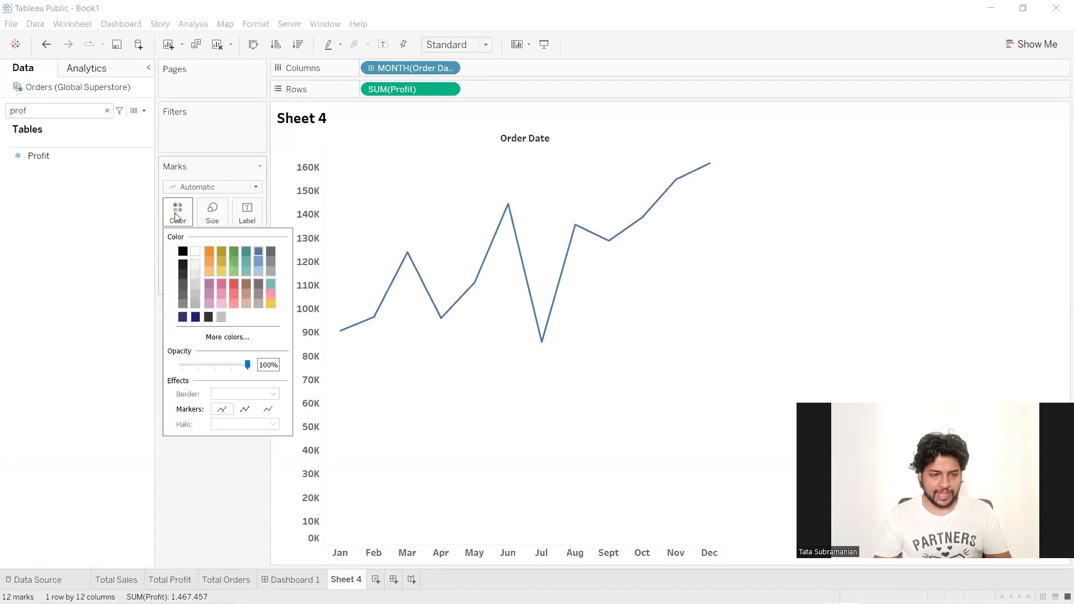
{"action": "left_click", "coordinate": [183, 253]}
{"action": "left_click", "coordinate": [204, 521]}
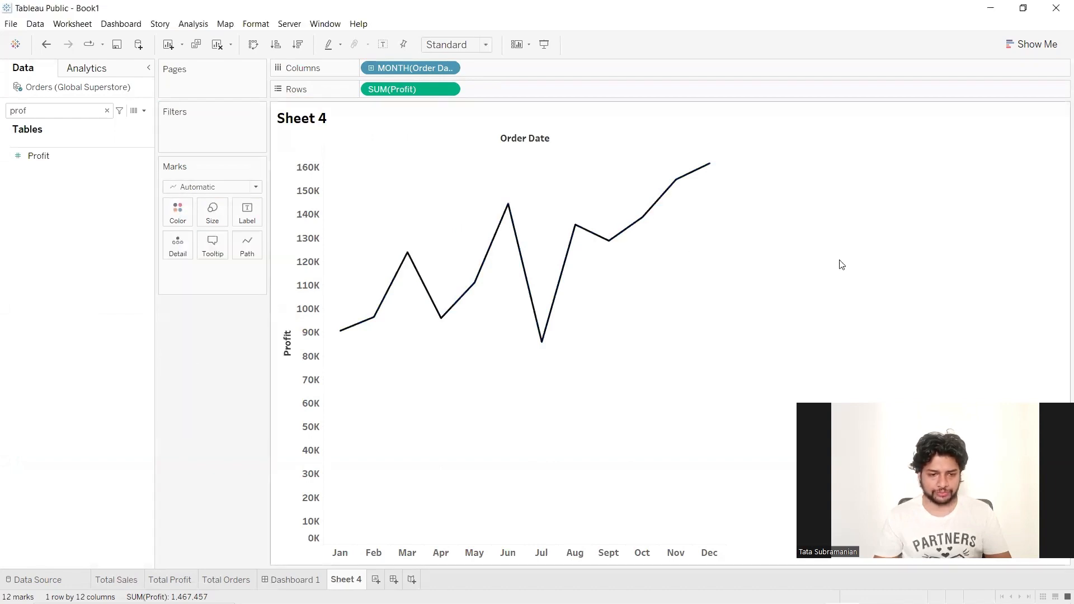
{"action": "right_click", "coordinate": [518, 141]}
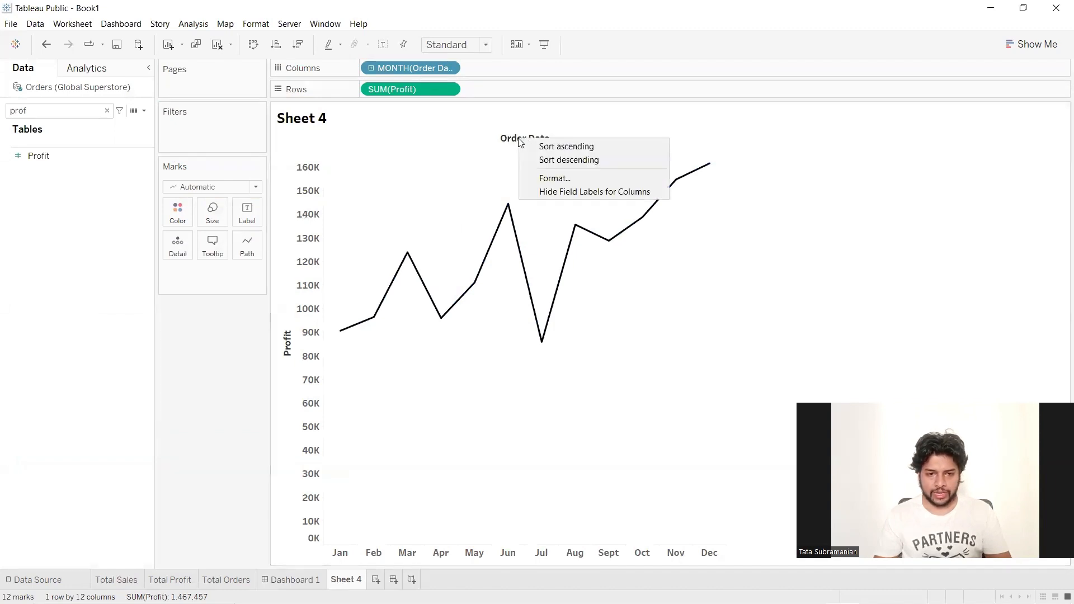
{"action": "left_click", "coordinate": [551, 192]}
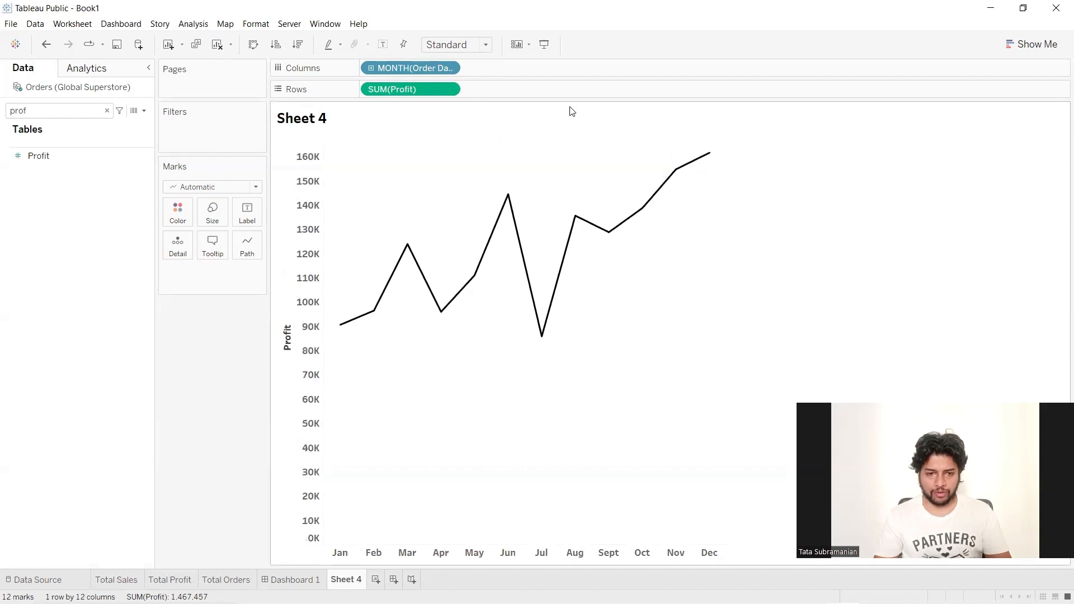
Rename the monthly profit worksheet as Profit Trend
{"action": "double_click", "coordinate": [344, 579]}
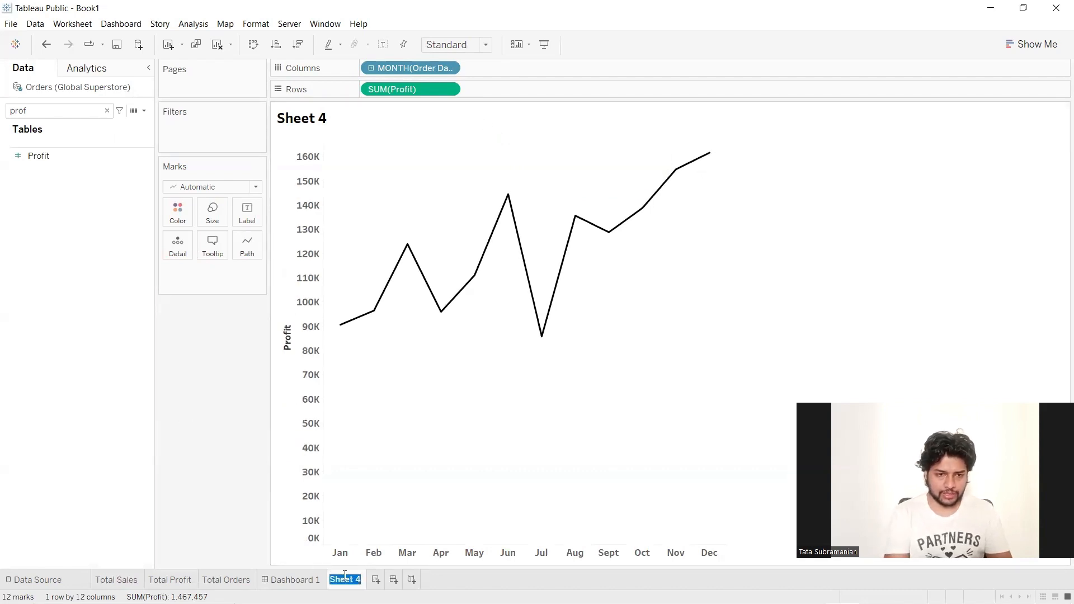
{"action": "type", "text": "Profit "}
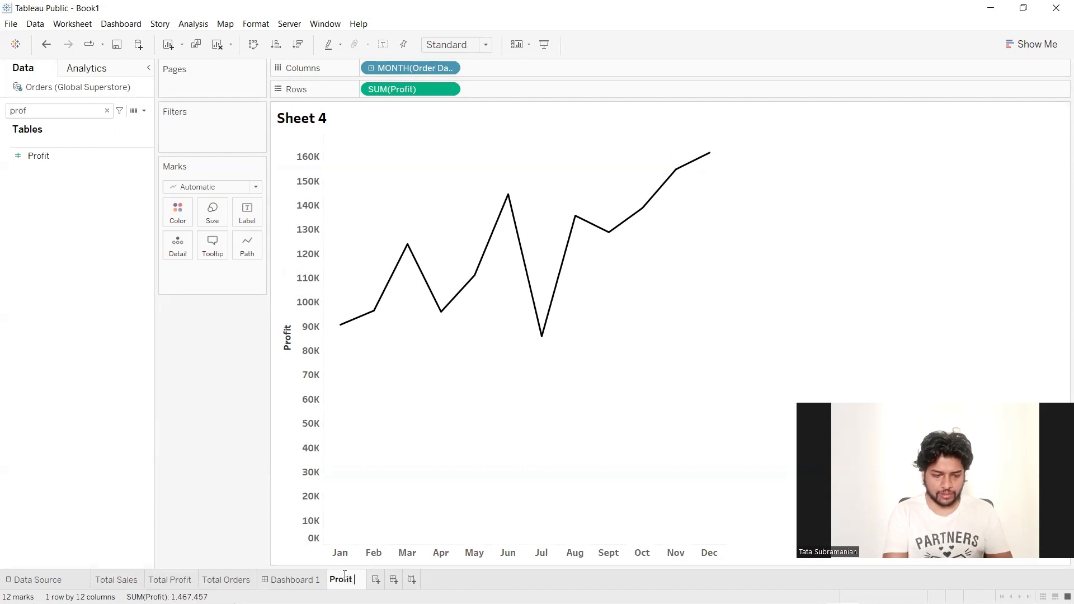
{"action": "type", "text": "Trend"}
{"action": "key", "text": "Return"}
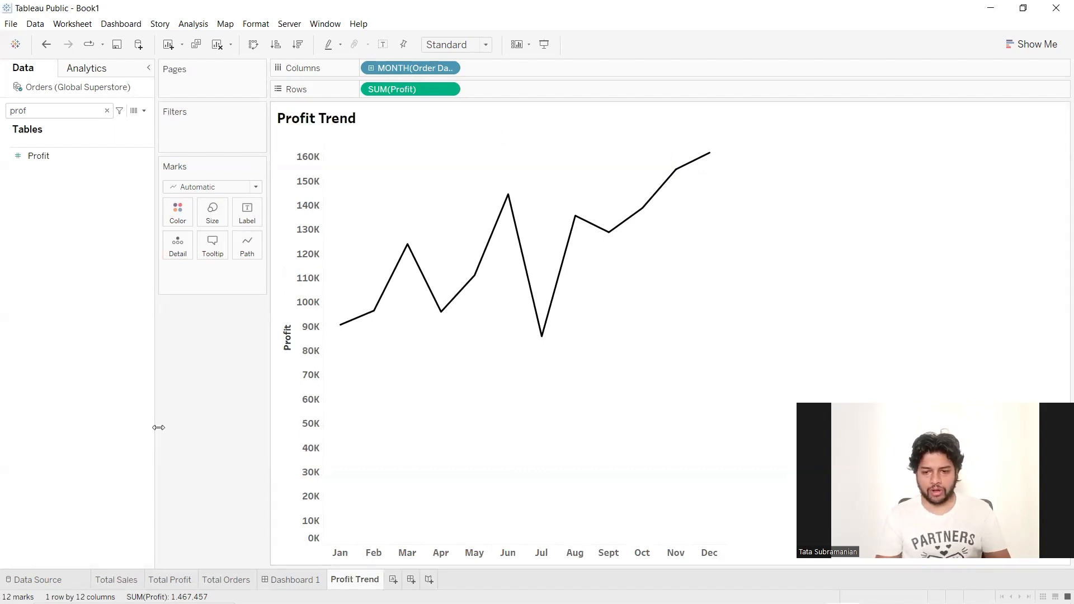
Create a new worksheet with Country on Columns and Profit on Rows
{"action": "mouse_move", "coordinate": [297, 582]}
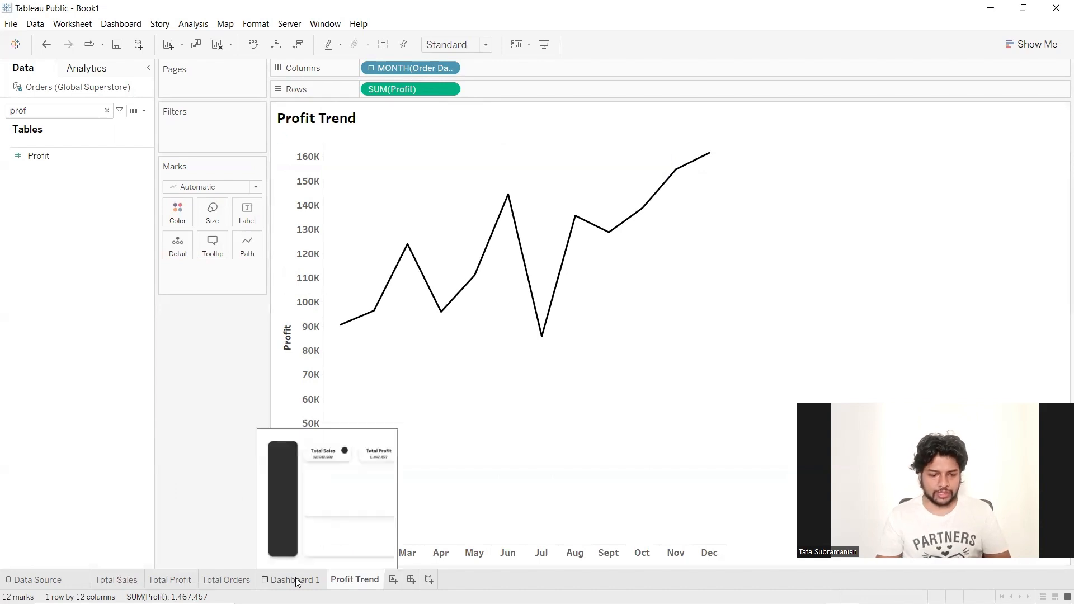
{"action": "left_click", "coordinate": [393, 580]}
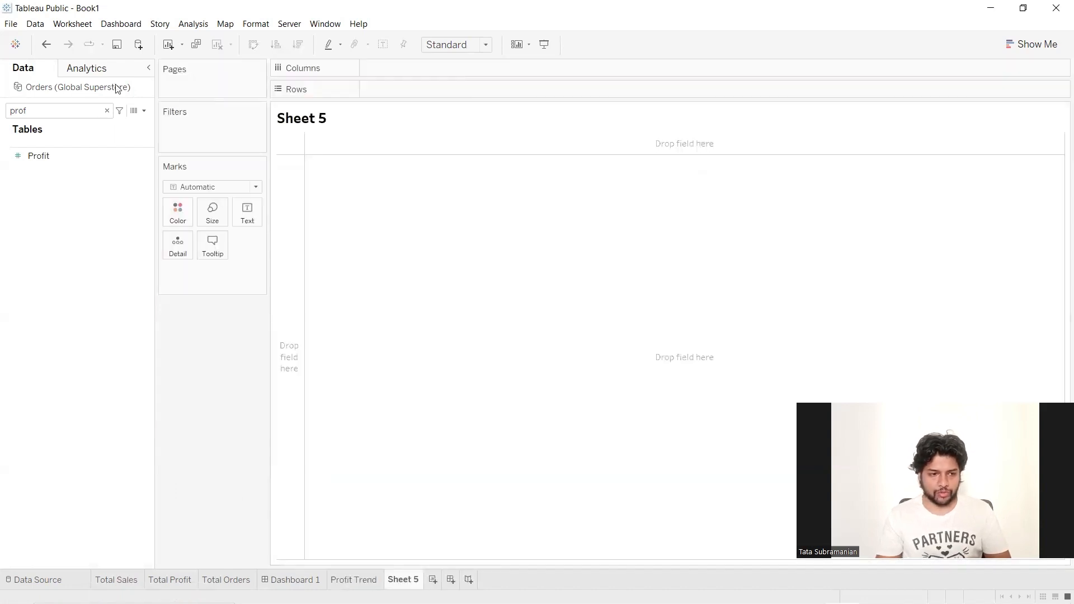
{"action": "left_click", "coordinate": [107, 110]}
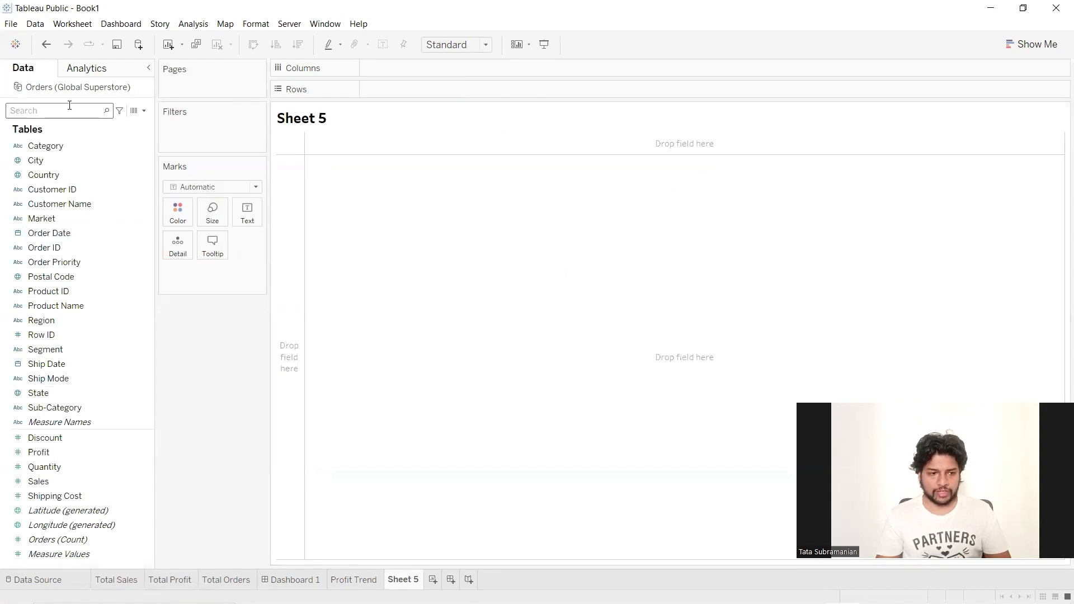
{"action": "type", "text": "comm"}
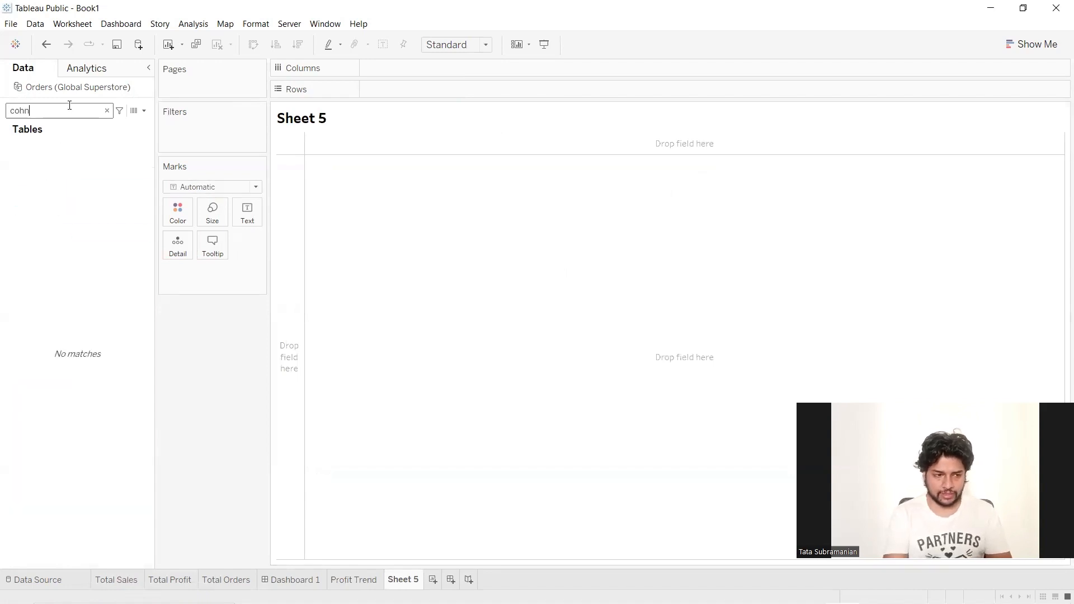
{"action": "key", "text": "BackSpace"}
{"action": "key", "text": "BackSpace"}
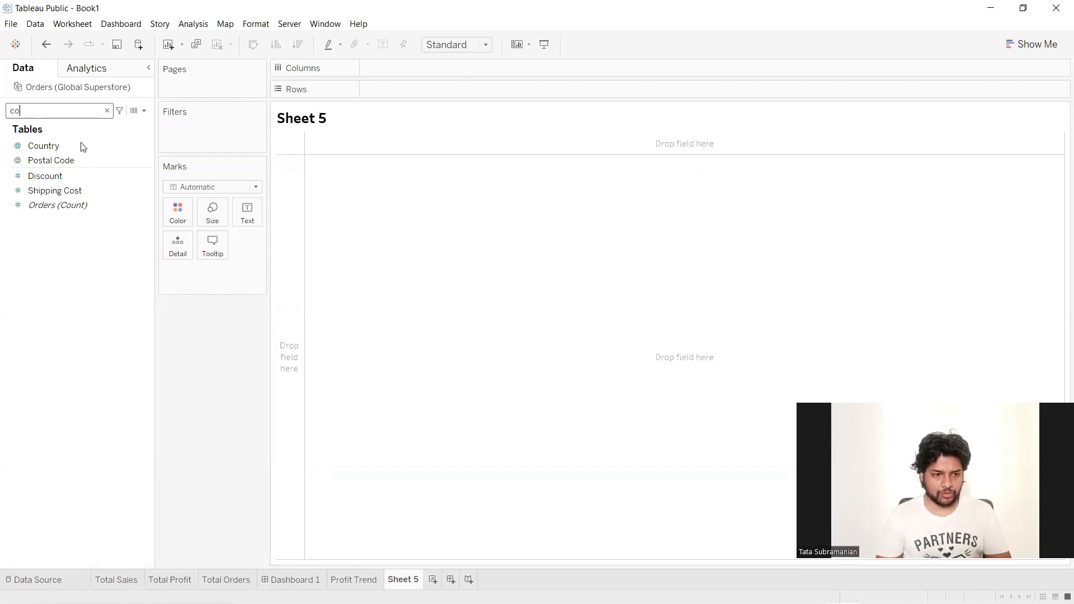
{"action": "left_click_drag", "start_coordinate": [83, 143], "coordinate": [423, 70]}
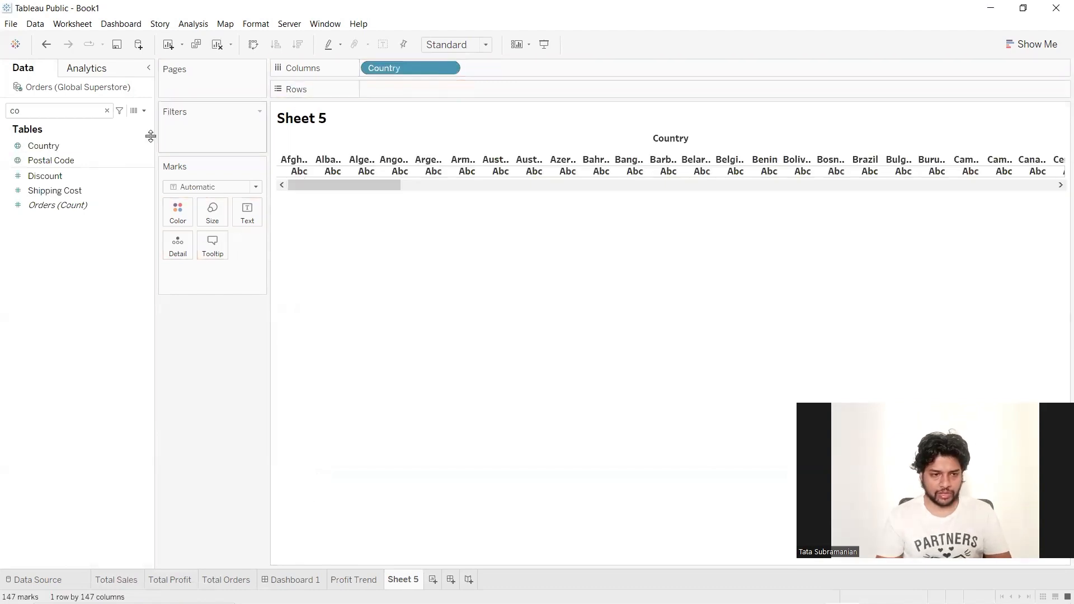
{"action": "left_click", "coordinate": [107, 111]}
{"action": "type", "text": "prof"}
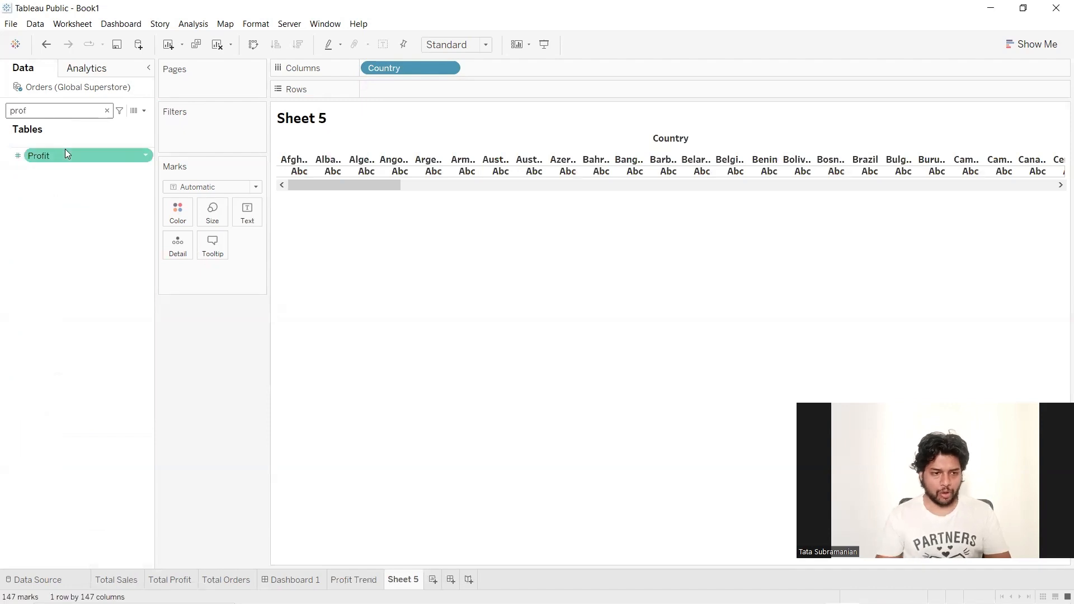
{"action": "left_click_drag", "start_coordinate": [65, 149], "coordinate": [447, 81]}
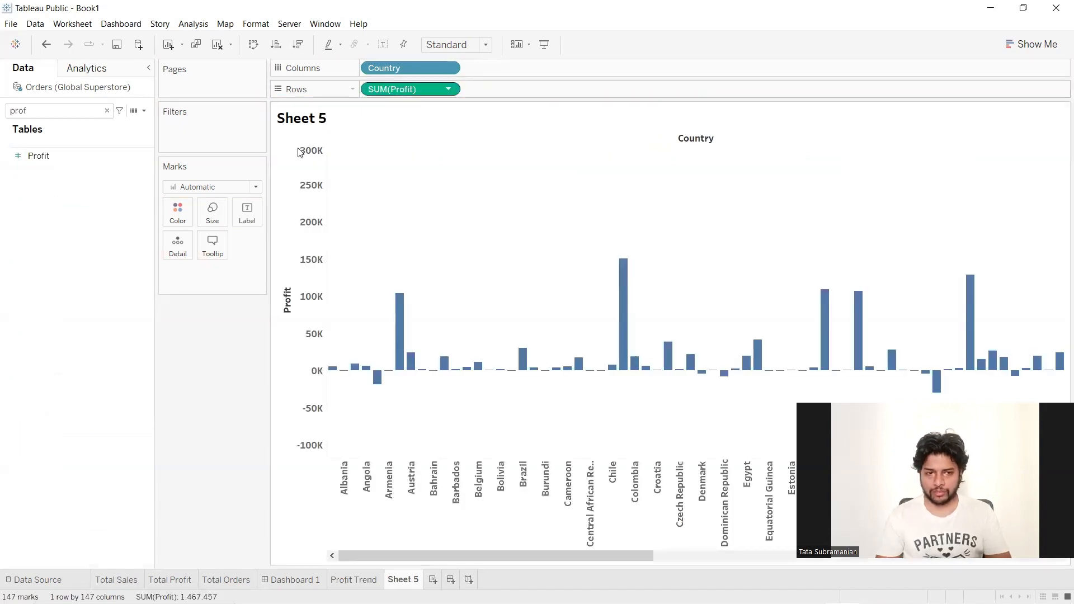
Sort the countries by descending profit and swap rows and columns to get horizontal bars
{"action": "left_click", "coordinate": [297, 47]}
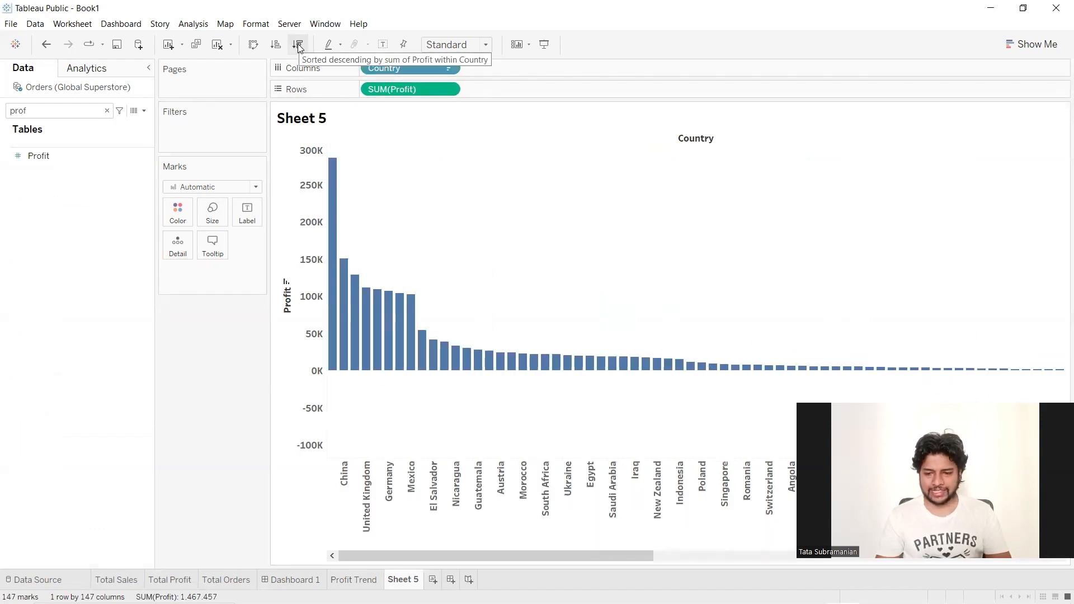
{"action": "left_click", "coordinate": [254, 47]}
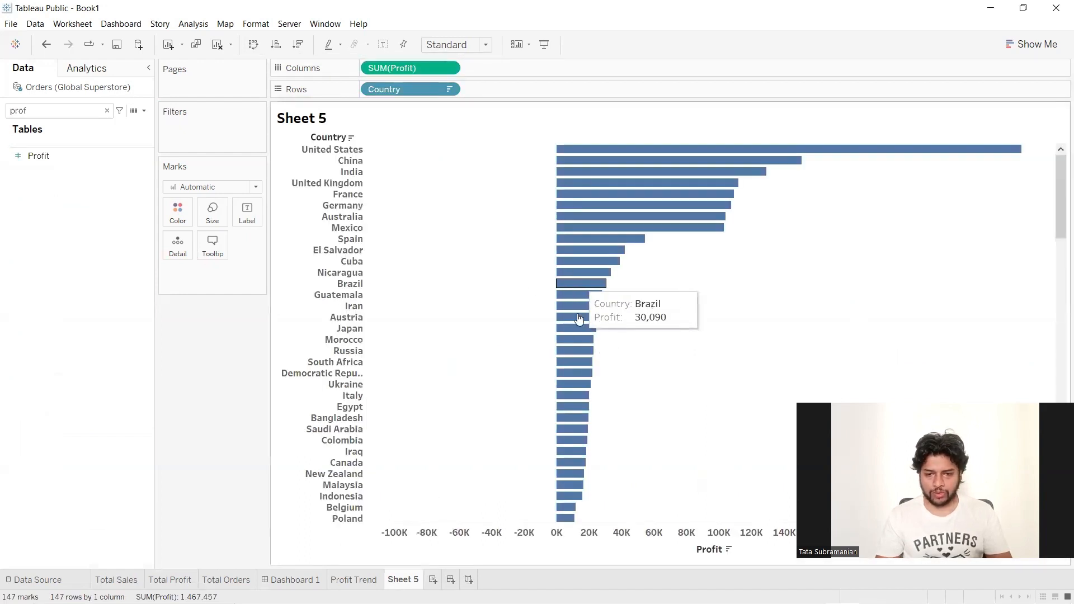
Filter Country to the top 5 by the sum of Profit
{"action": "left_click", "coordinate": [107, 110]}
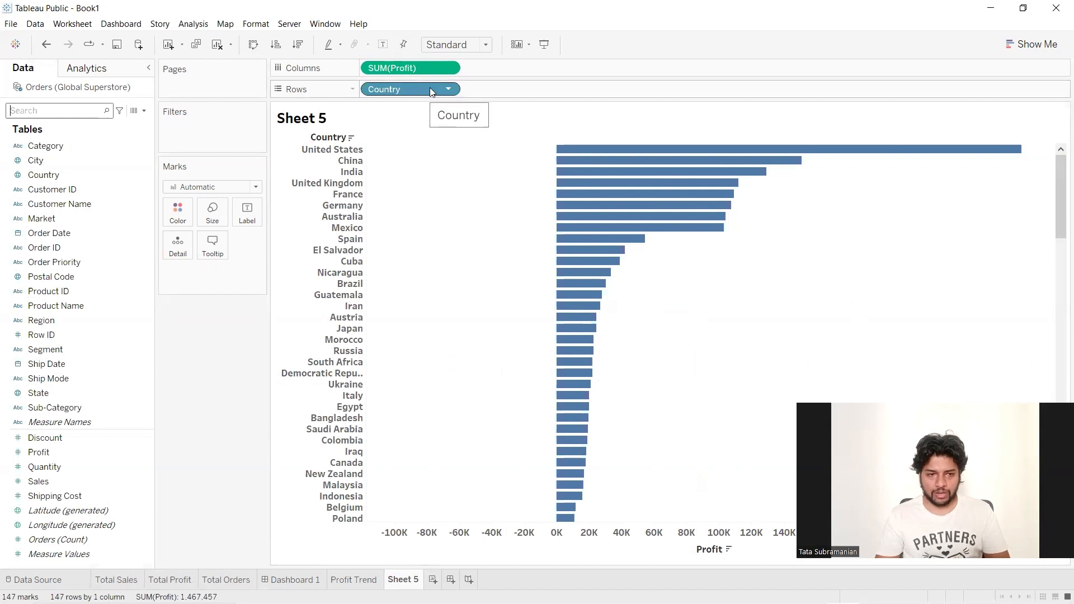
{"action": "left_click_drag", "start_coordinate": [430, 88], "coordinate": [226, 124]}
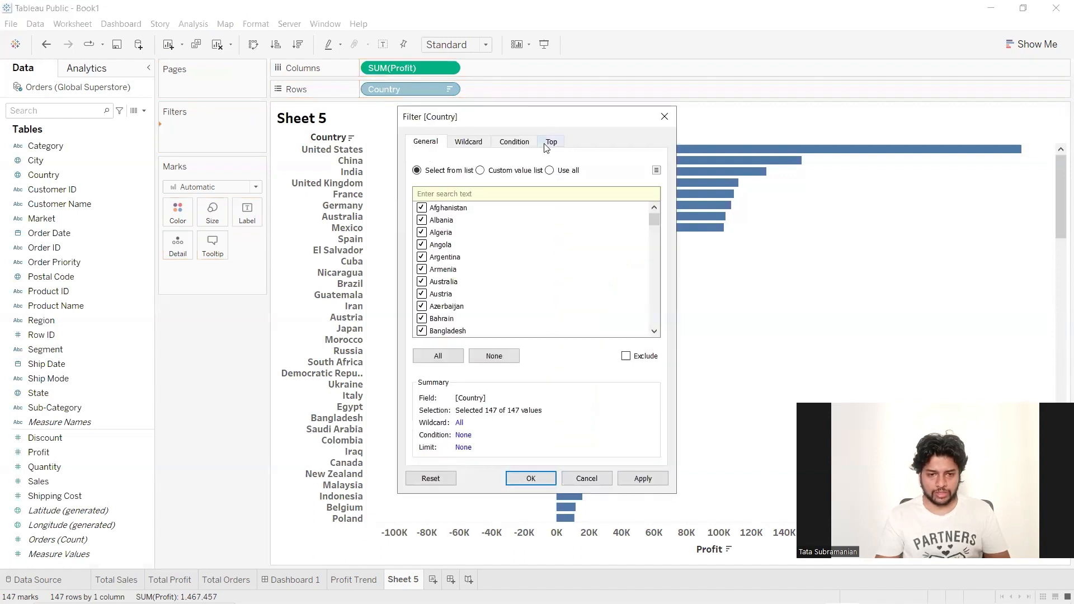
{"action": "left_click", "coordinate": [547, 144]}
{"action": "left_click", "coordinate": [416, 176]}
{"action": "double_click", "coordinate": [518, 192]}
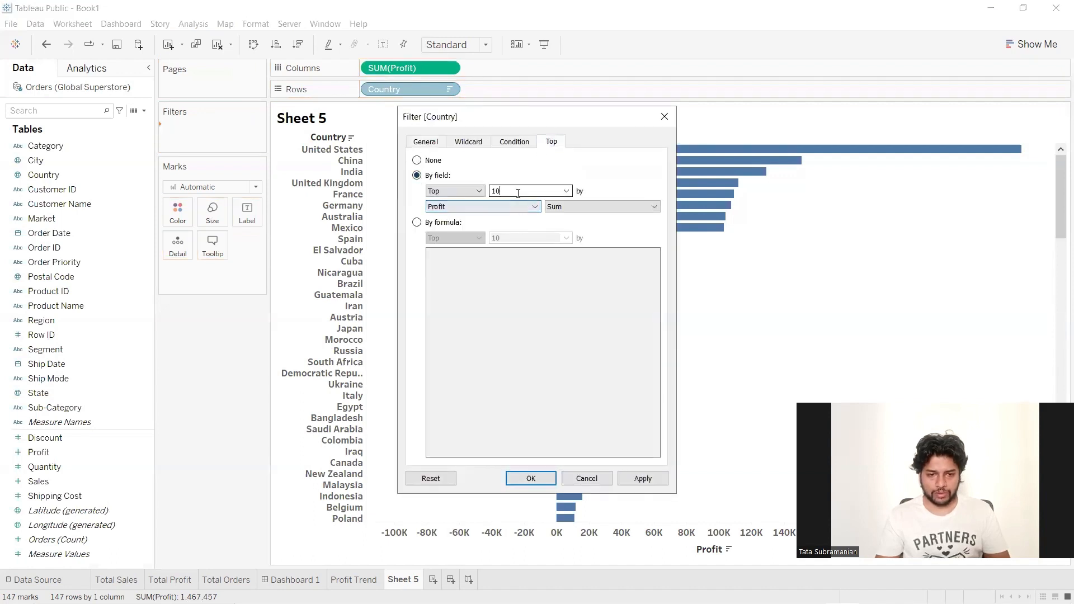
{"action": "type", "text": "1"}
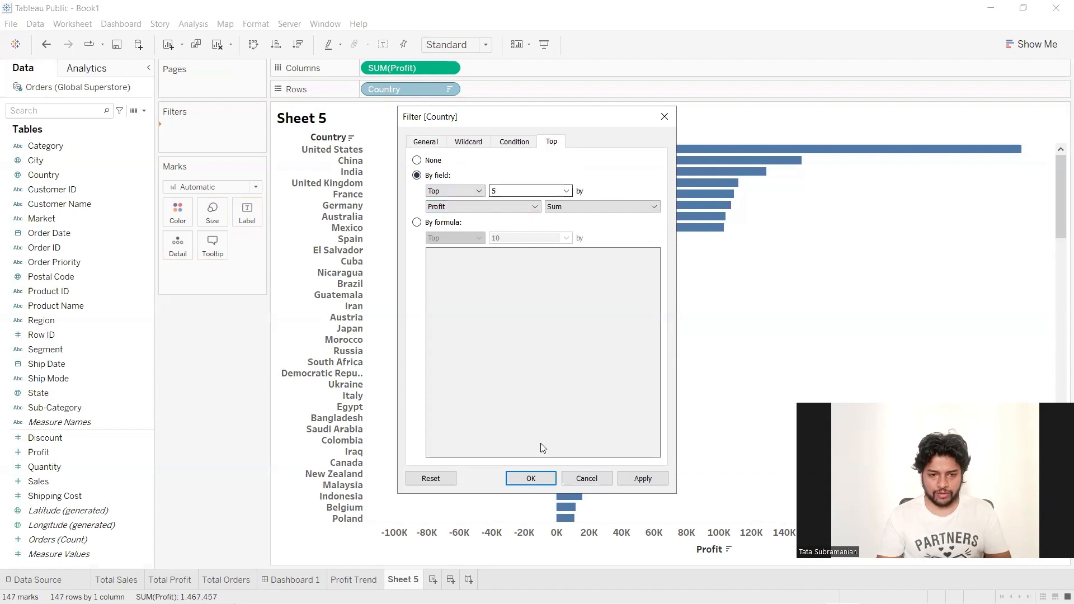
{"action": "left_click", "coordinate": [643, 478]}
{"action": "left_click", "coordinate": [519, 477]}
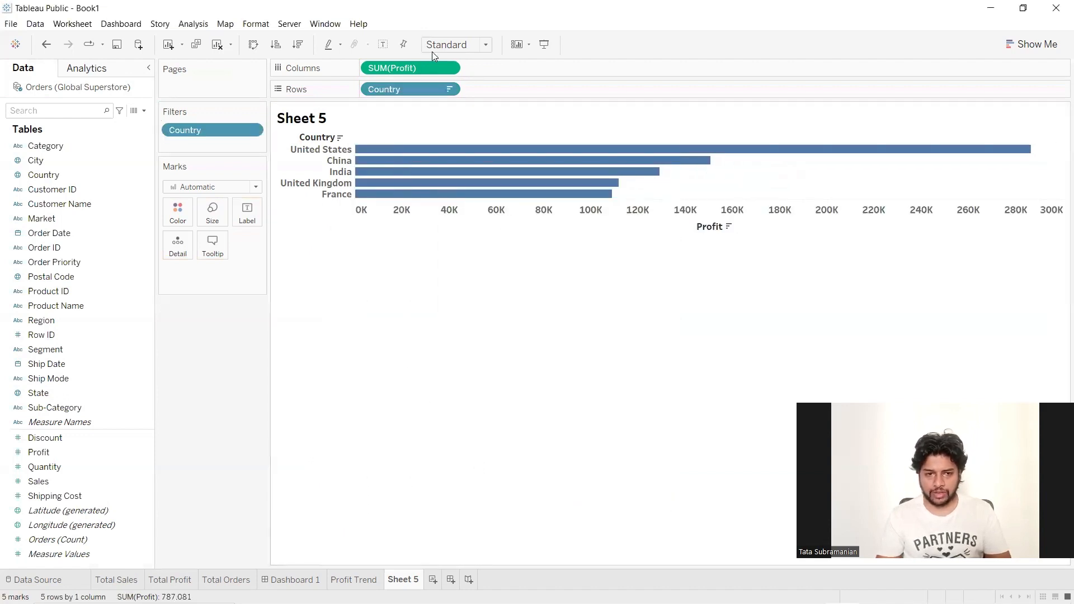
Set the country profit chart's fit to Entire View
{"action": "left_click", "coordinate": [486, 44]}
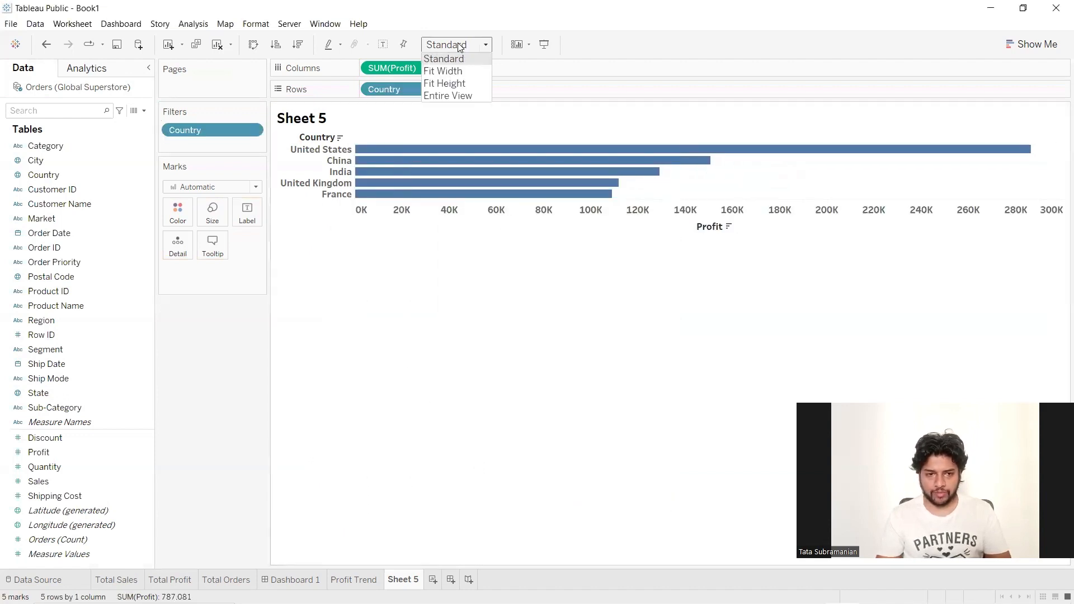
{"action": "left_click", "coordinate": [464, 97]}
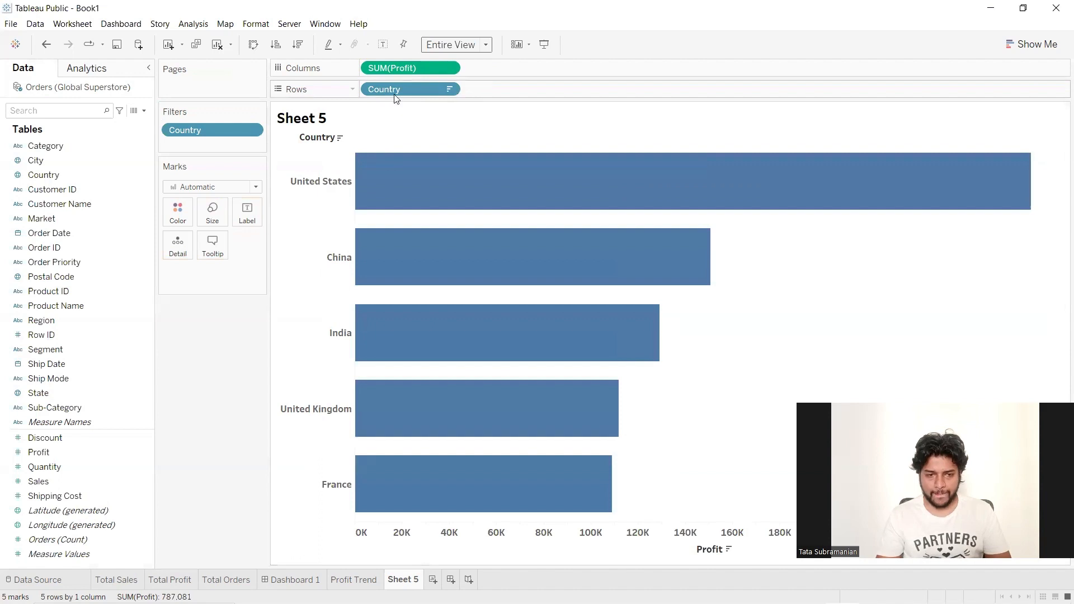
{"action": "mouse_move", "coordinate": [429, 311]}
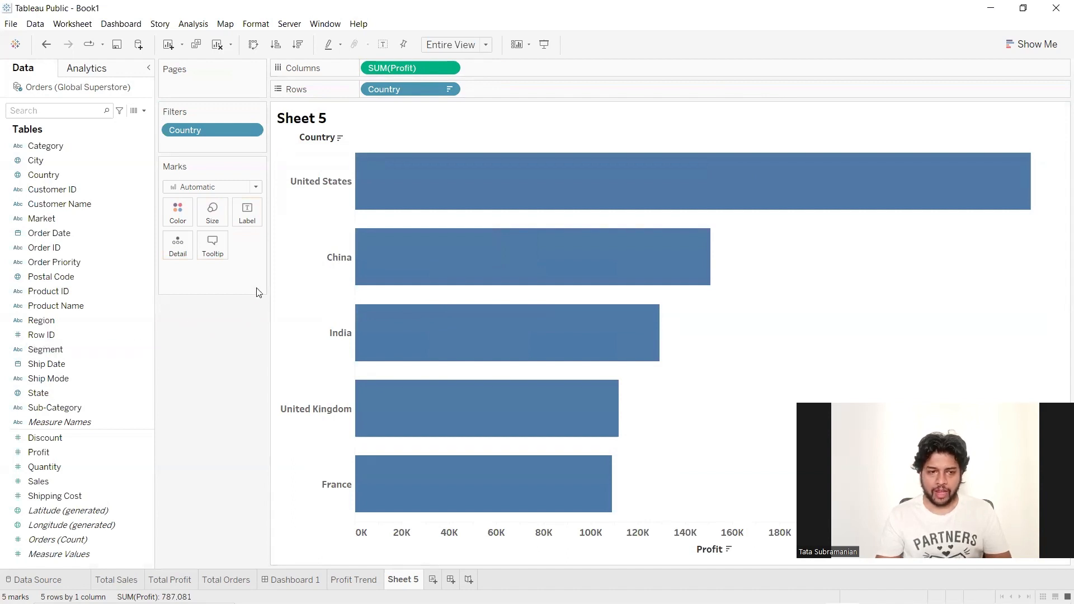
Rename the country profit worksheet as Top 5 countries
{"action": "double_click", "coordinate": [404, 578]}
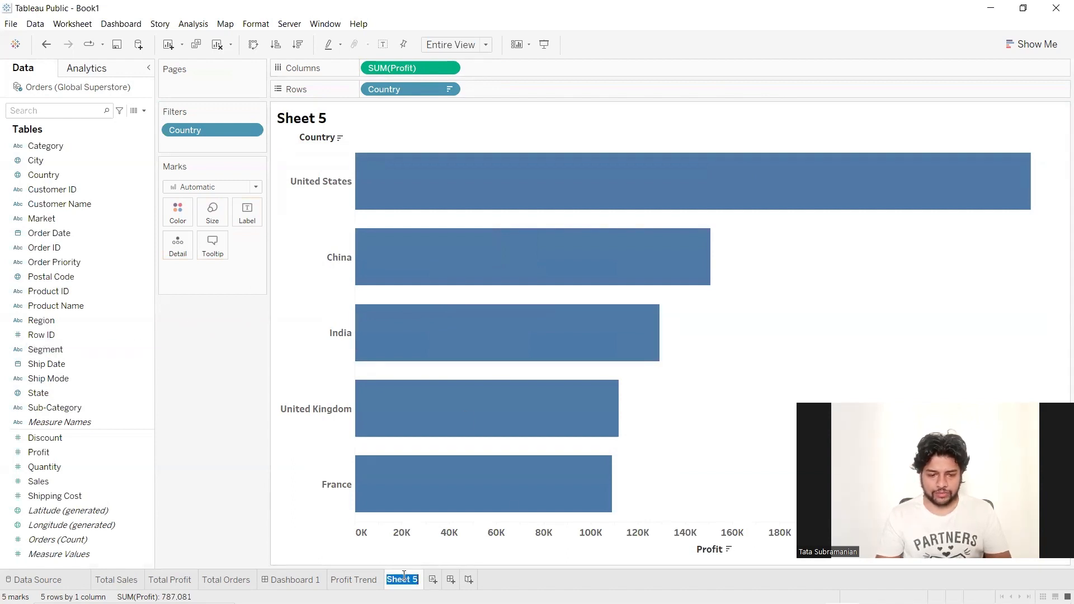
{"action": "type", "text": "Top"}
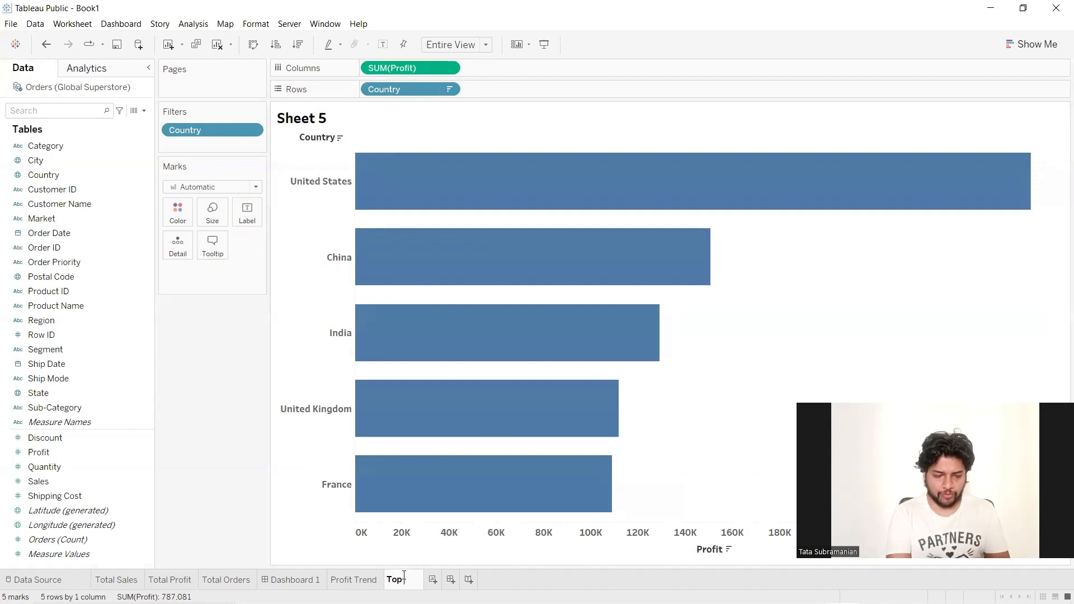
{"action": "type", "text": " 5 countri"}
{"action": "type", "text": "es"}
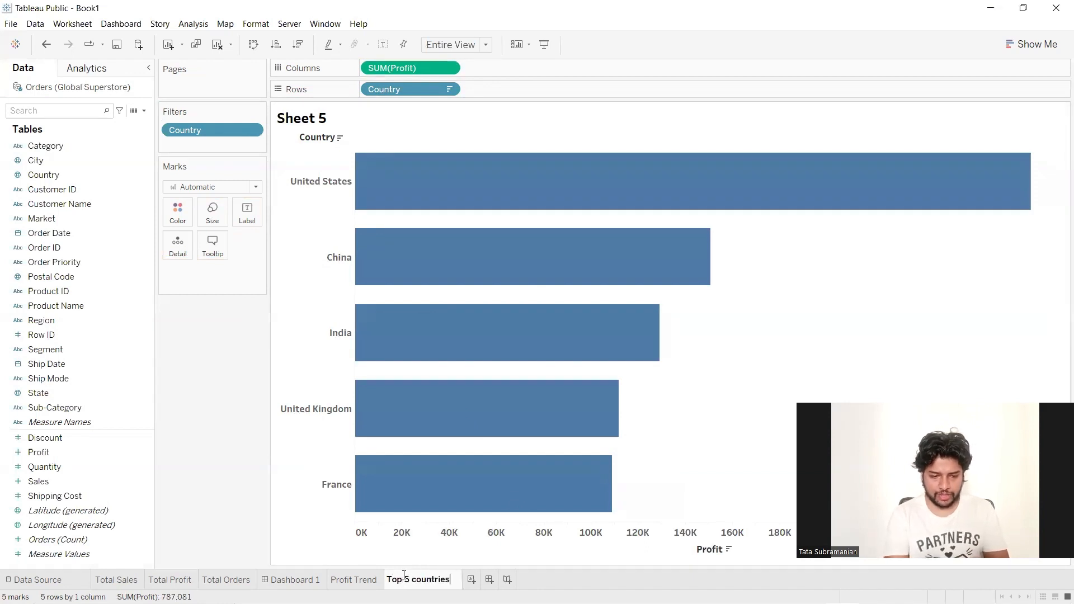
{"action": "left_click", "coordinate": [194, 435]}
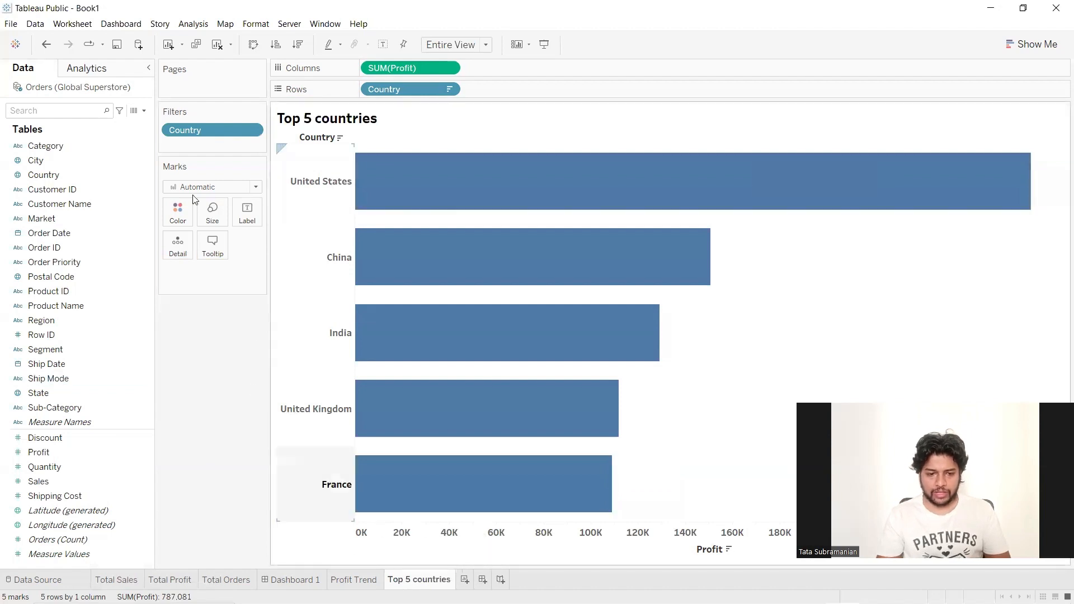
Color the bars of the country profit chart black
{"action": "left_click", "coordinate": [178, 213]}
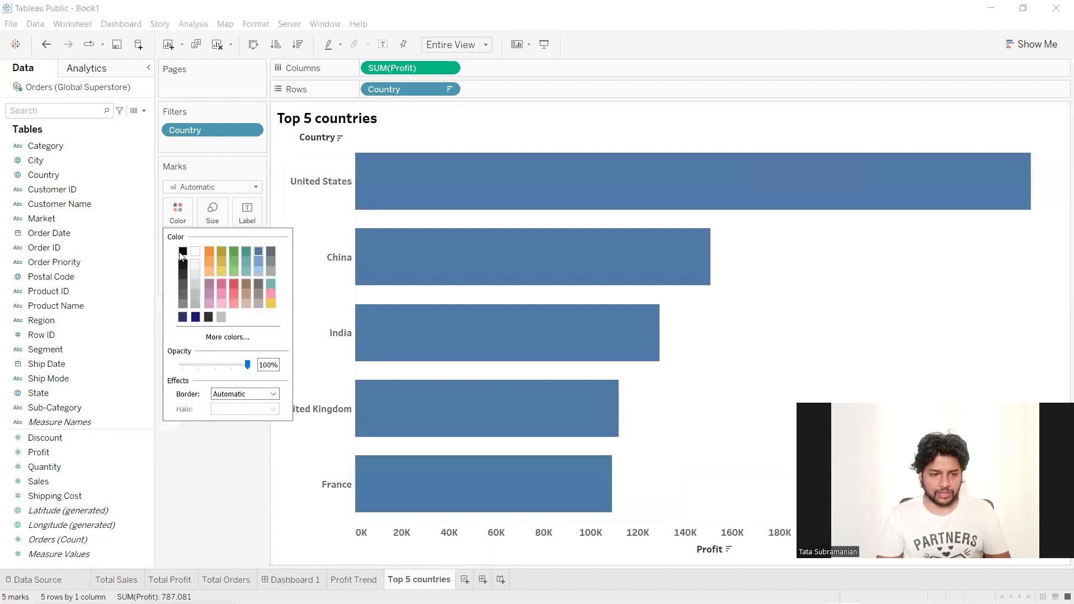
{"action": "left_click", "coordinate": [182, 253]}
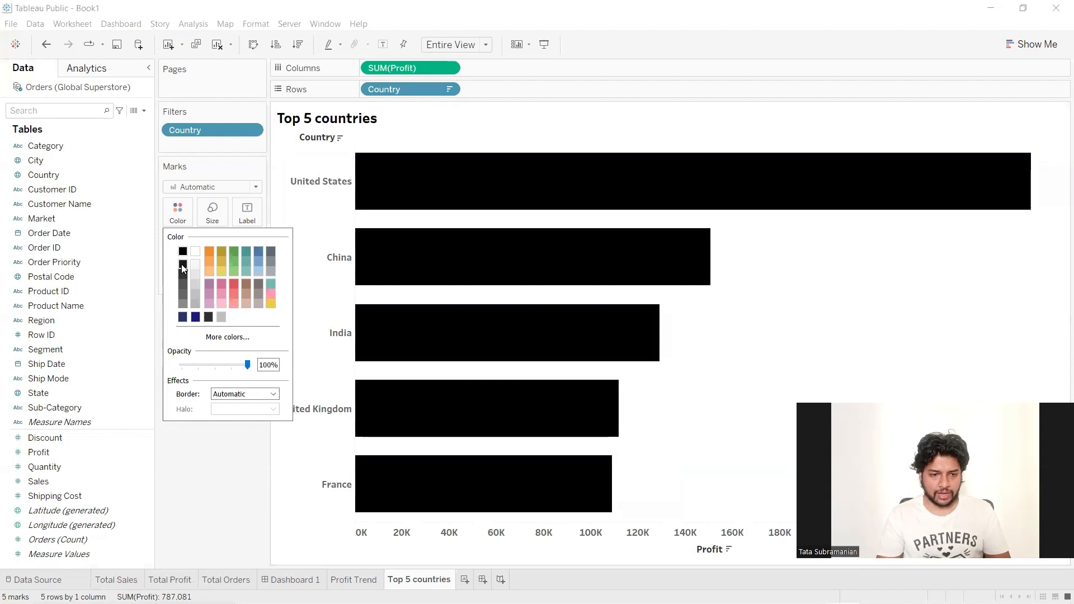
{"action": "left_click", "coordinate": [245, 490]}
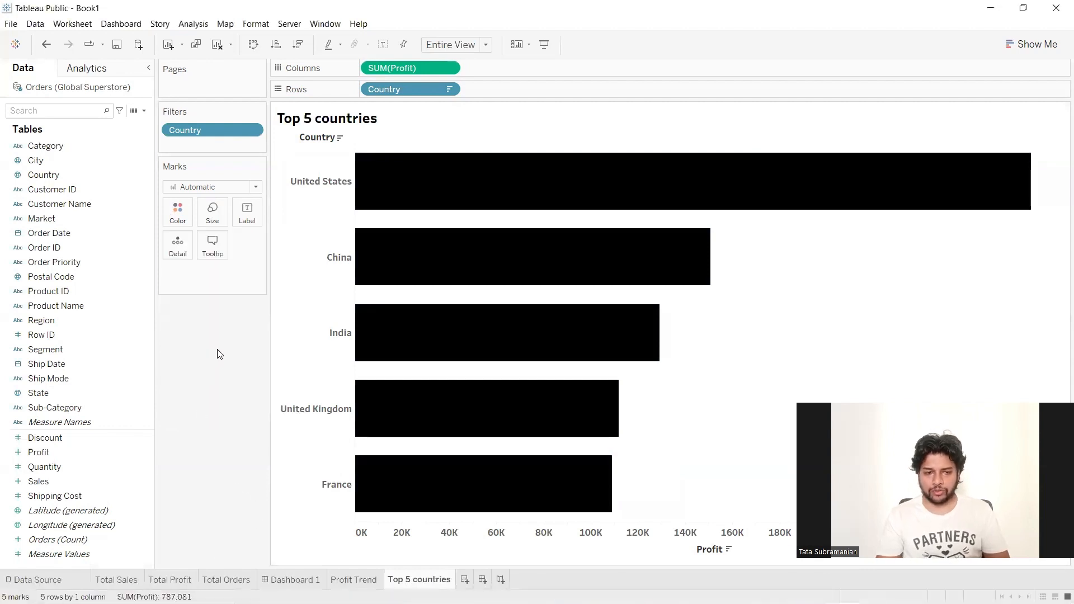
Hide the Country field label for the rows of the Top 5 countries chart
{"action": "right_click", "coordinate": [326, 140]}
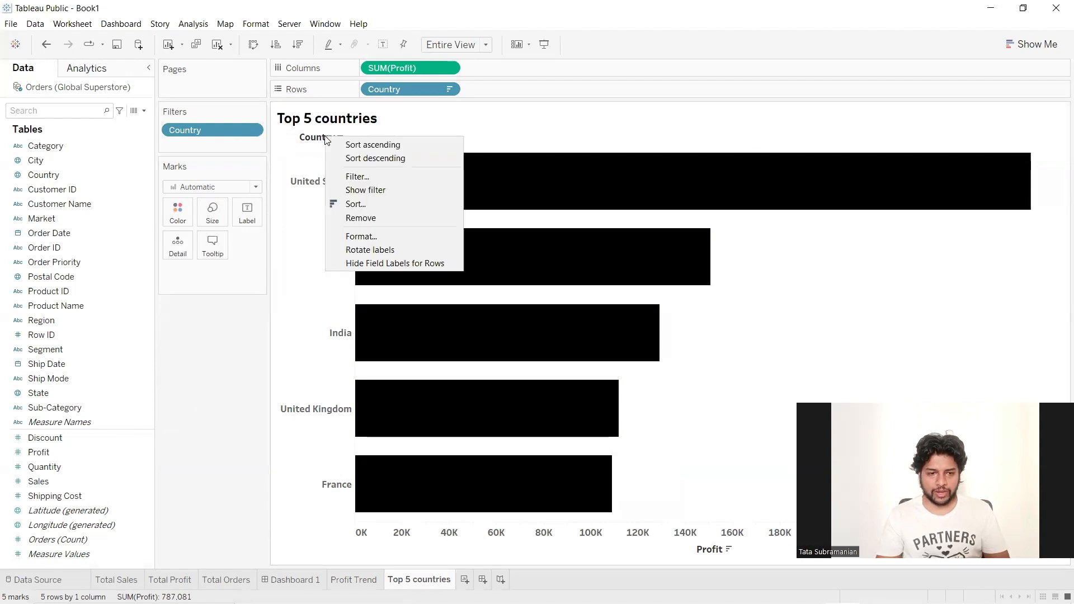
{"action": "left_click", "coordinate": [369, 262]}
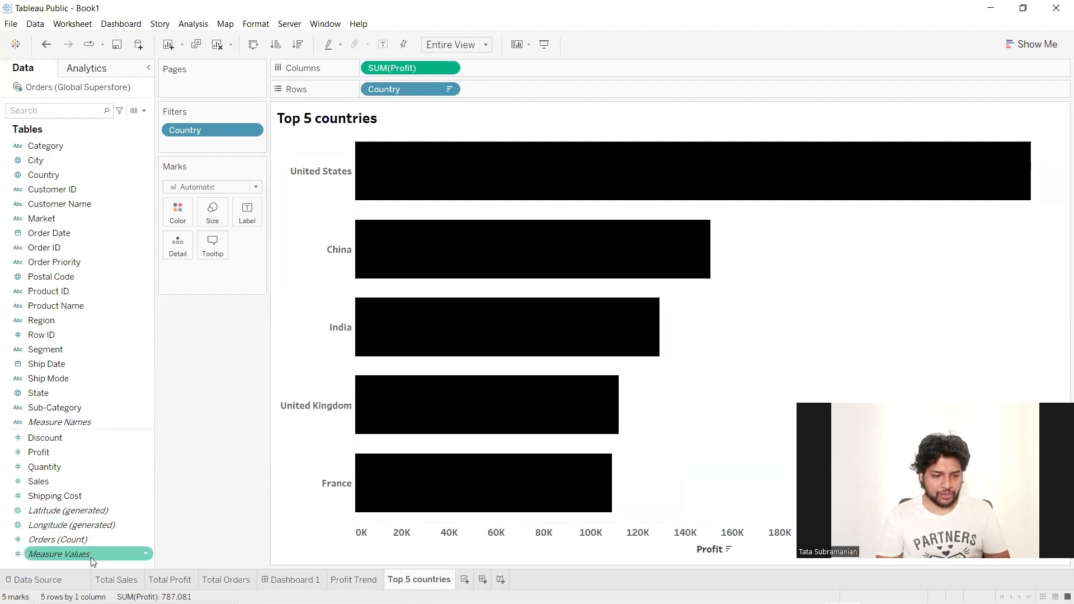
Add Measure Values to the columns after SUM(Profit) and add Measure Names to the filters
{"action": "mouse_move", "coordinate": [59, 554]}
{"action": "left_mouse_down"}
{"action": "mouse_move", "coordinate": [521, 61]}
{"action": "mouse_move", "coordinate": [532, 72]}
{"action": "mouse_move", "coordinate": [145, 423]}
{"action": "mouse_move", "coordinate": [66, 559]}
{"action": "mouse_move", "coordinate": [496, 137]}
{"action": "mouse_move", "coordinate": [514, 61]}
{"action": "mouse_move", "coordinate": [514, 69]}
{"action": "left_mouse_up"}
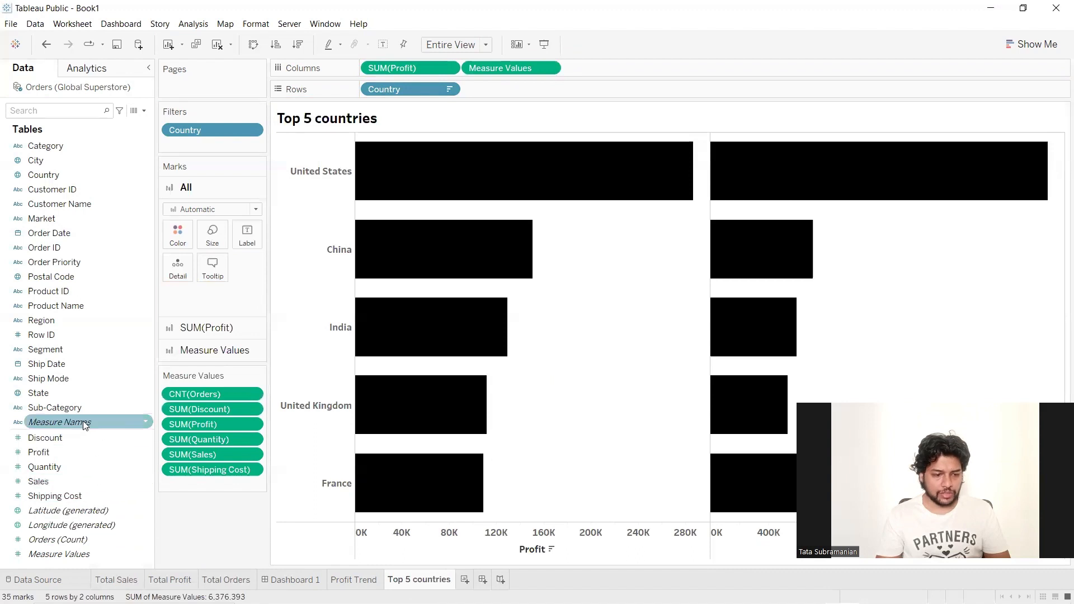
{"action": "left_click_drag", "start_coordinate": [84, 425], "coordinate": [220, 143]}
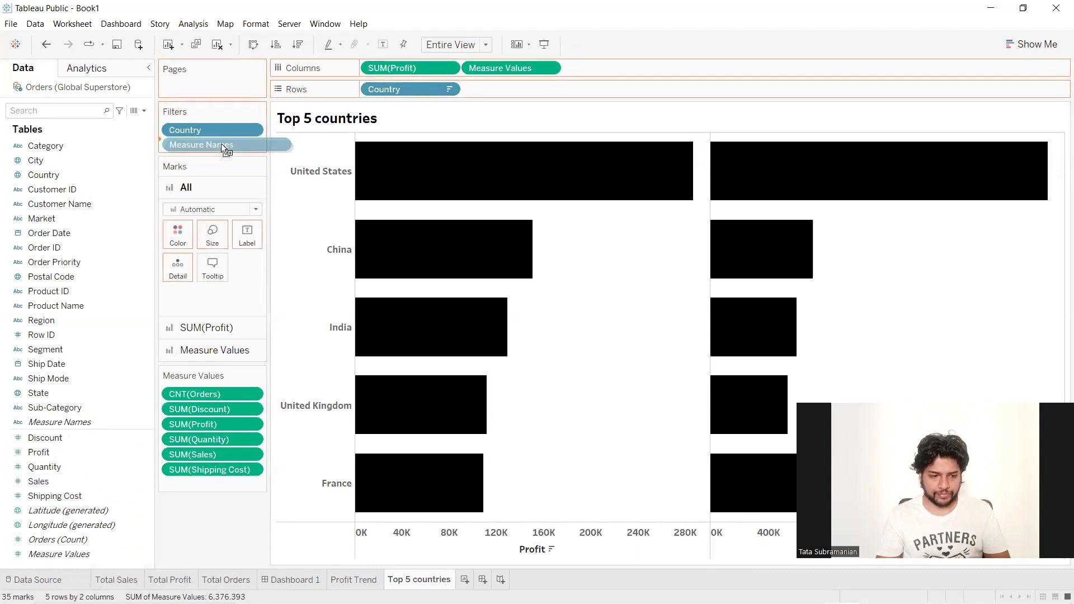
{"action": "left_click_drag", "start_coordinate": [220, 143], "coordinate": [221, 144]}
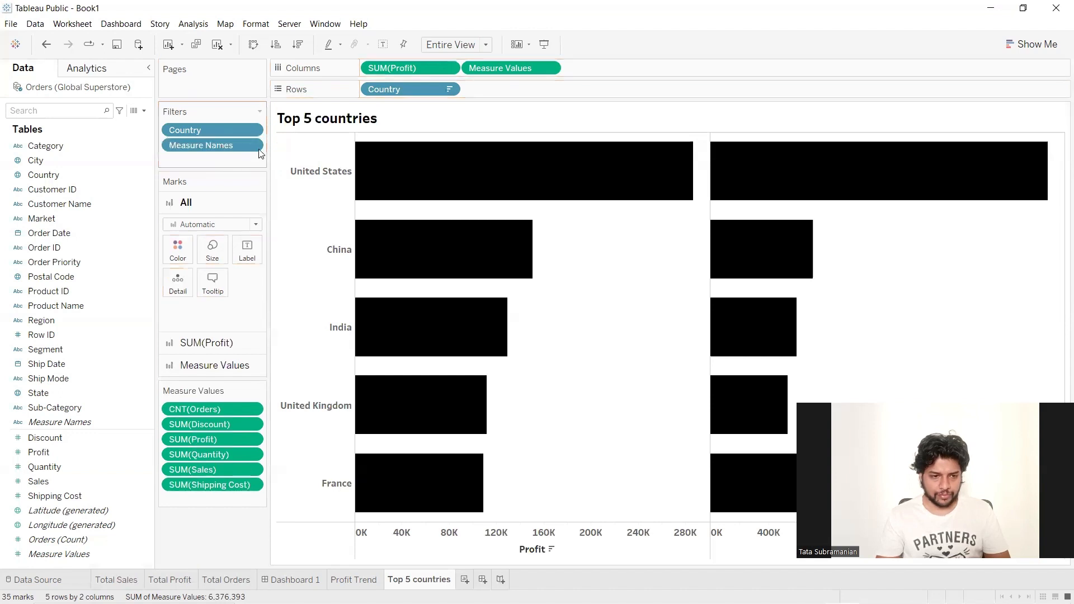
{"action": "left_click", "coordinate": [145, 113]}
{"action": "left_click", "coordinate": [136, 118]}
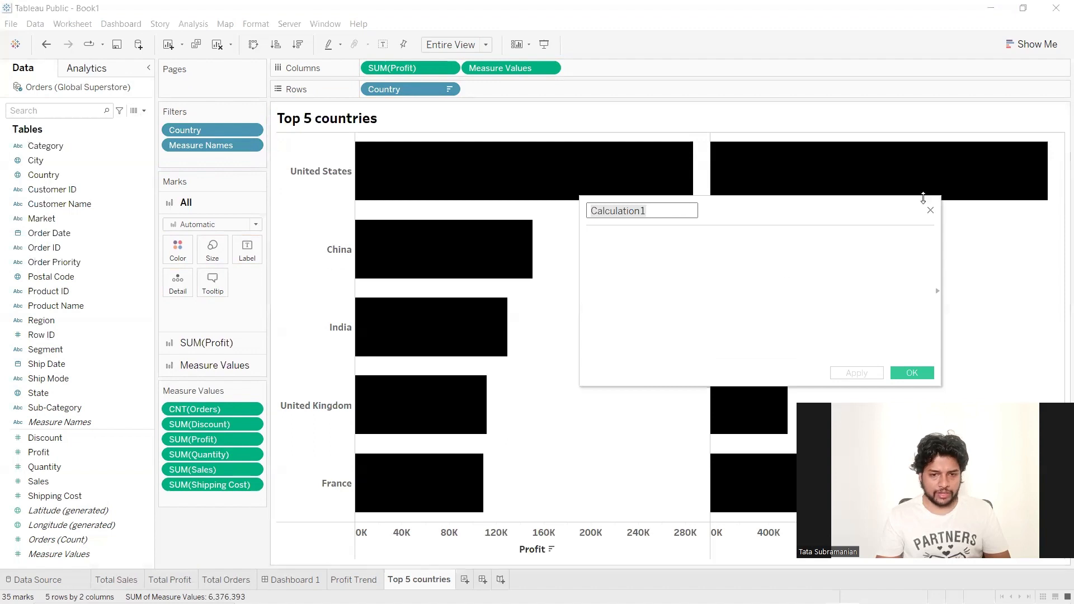
{"action": "left_click", "coordinate": [930, 210]}
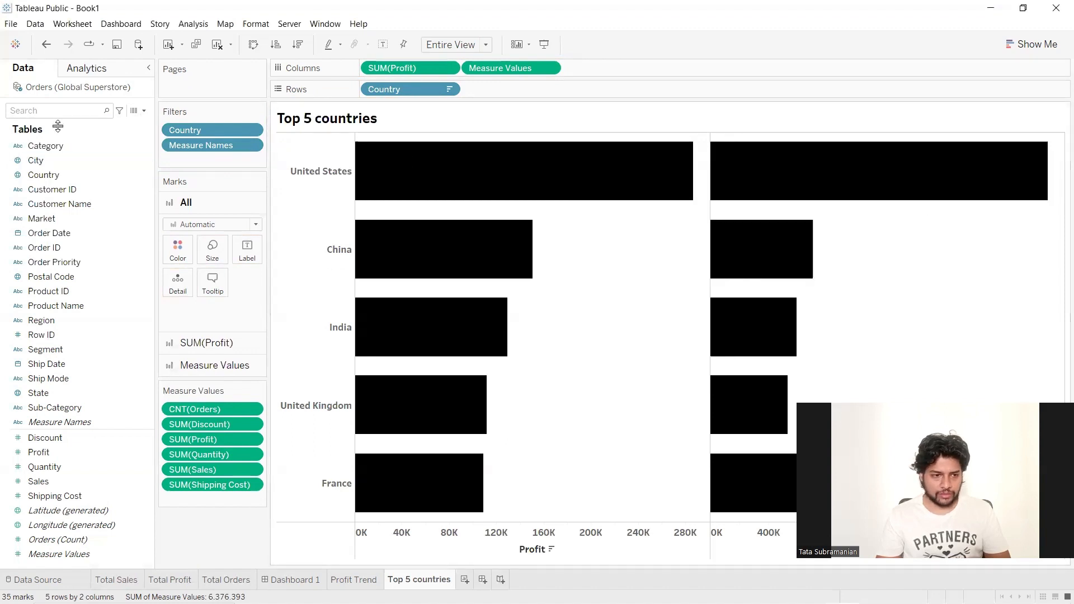
Create a calculated field named min(1) with the formula MIN(1)
{"action": "left_click", "coordinate": [145, 115]}
{"action": "left_click", "coordinate": [112, 120]}
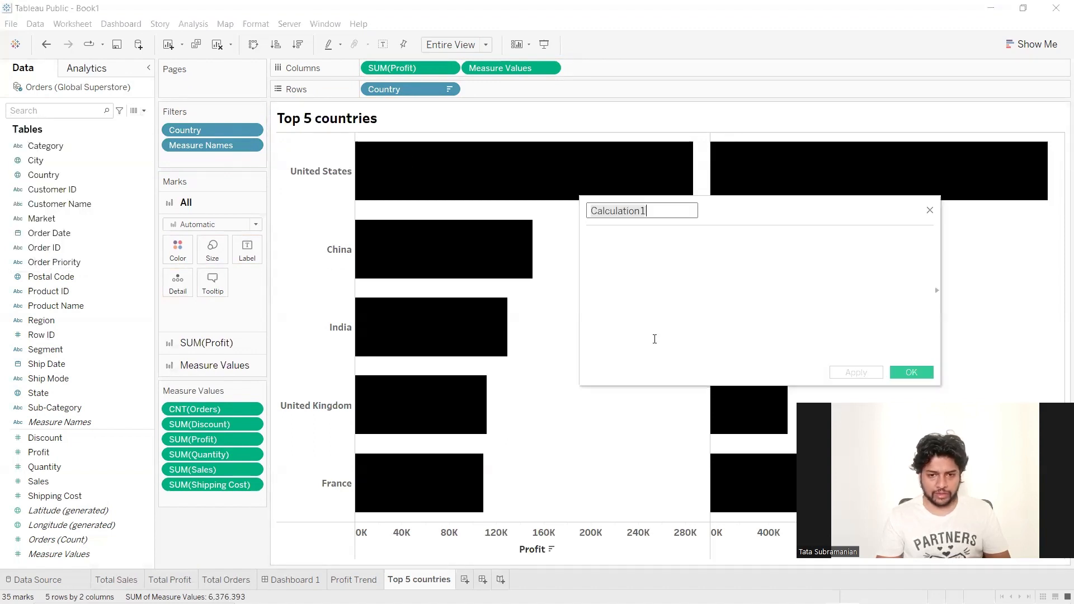
{"action": "key", "text": "BackSpace"}
{"action": "type", "text": "a"}
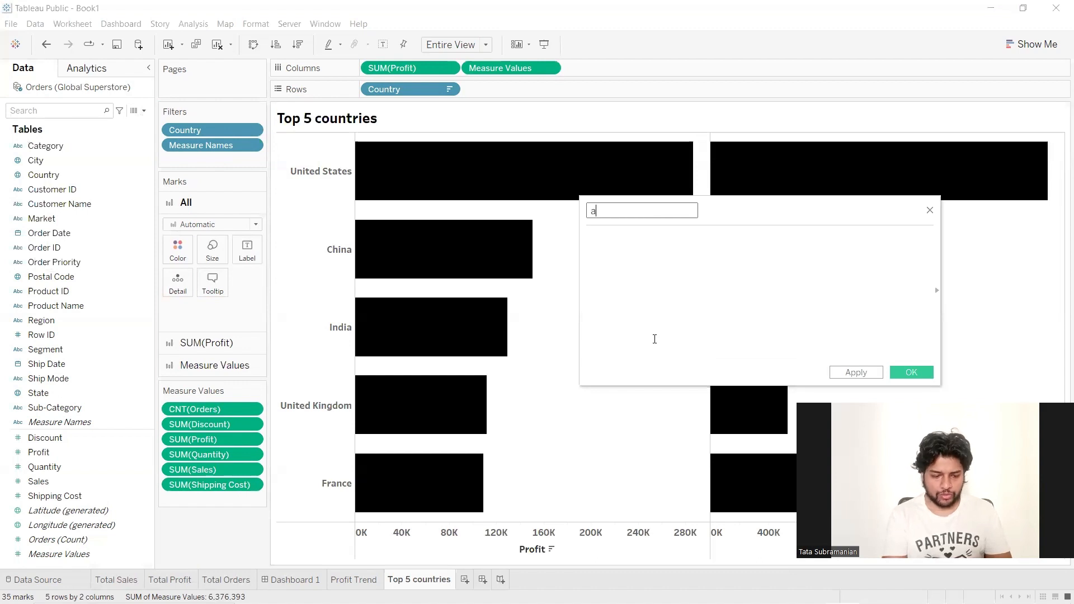
{"action": "key", "text": "BackSpace"}
{"action": "key", "text": "BackSpace"}
{"action": "type", "text": "mi"}
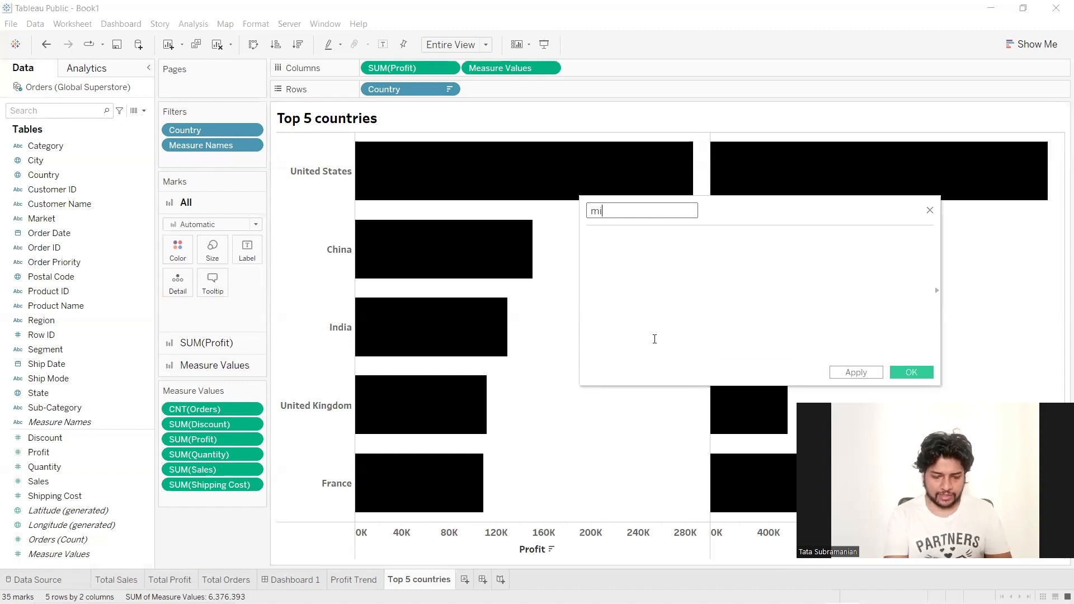
{"action": "type", "text": "n(1)"}
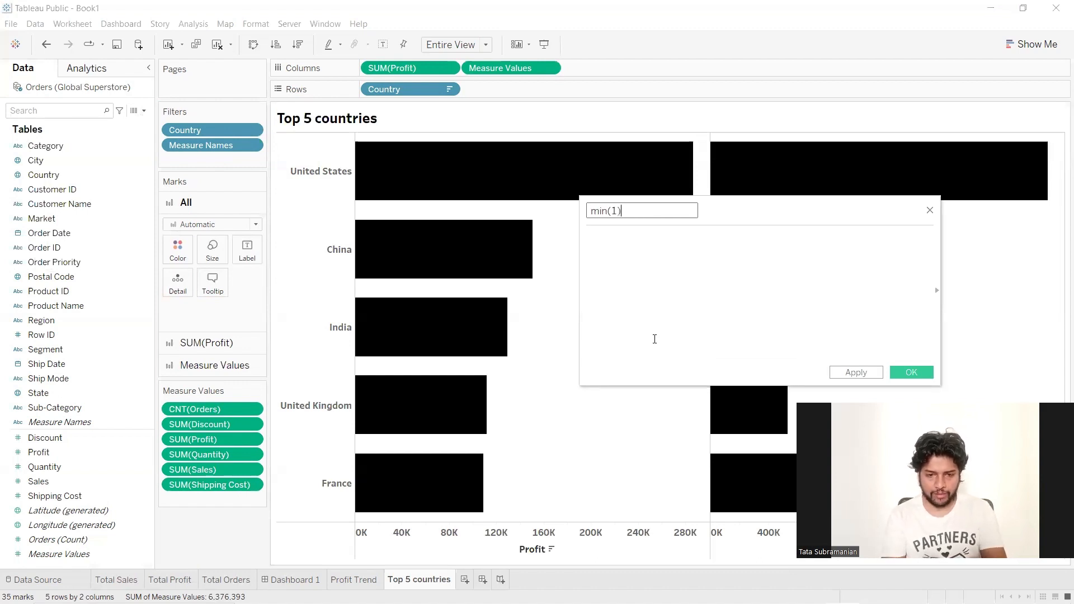
{"action": "left_click", "coordinate": [629, 248]}
{"action": "type", "text": "min"}
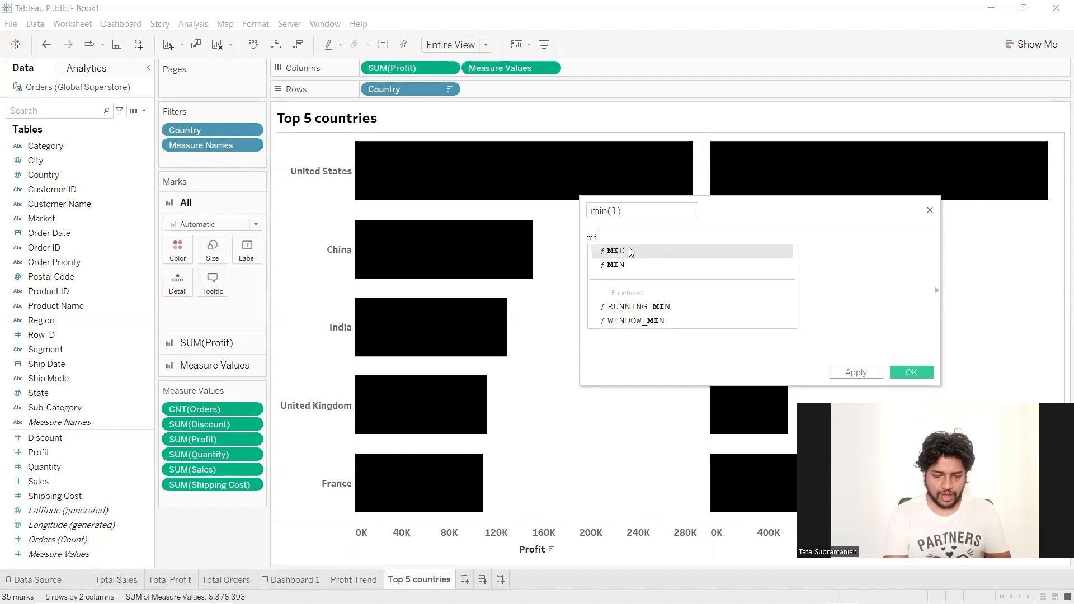
{"action": "key", "text": "Return"}
{"action": "type", "text": "1"}
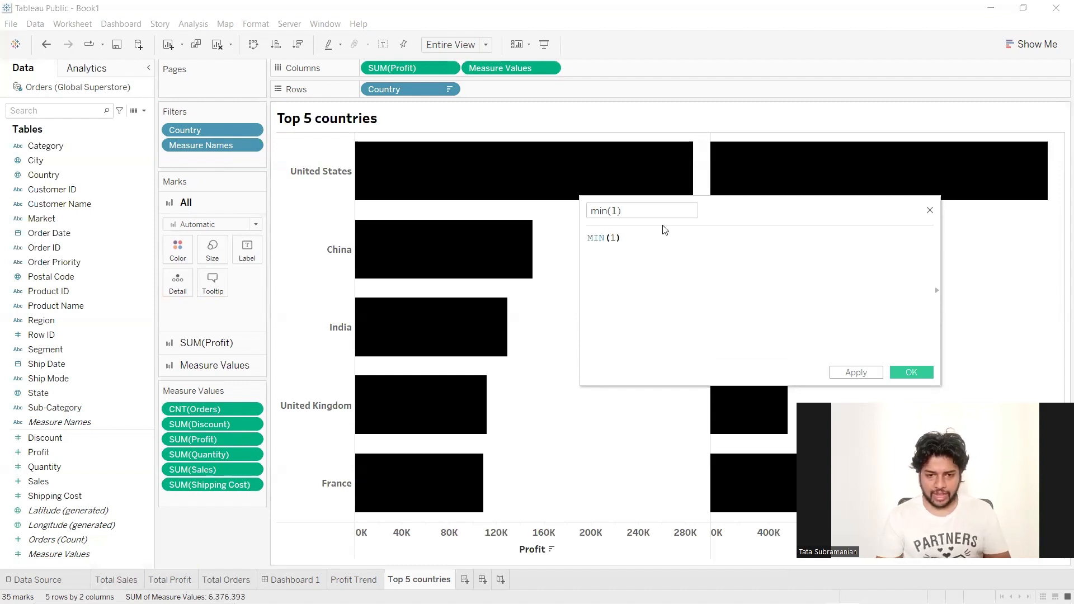
{"action": "left_click", "coordinate": [855, 373]}
{"action": "key", "text": "Return"}
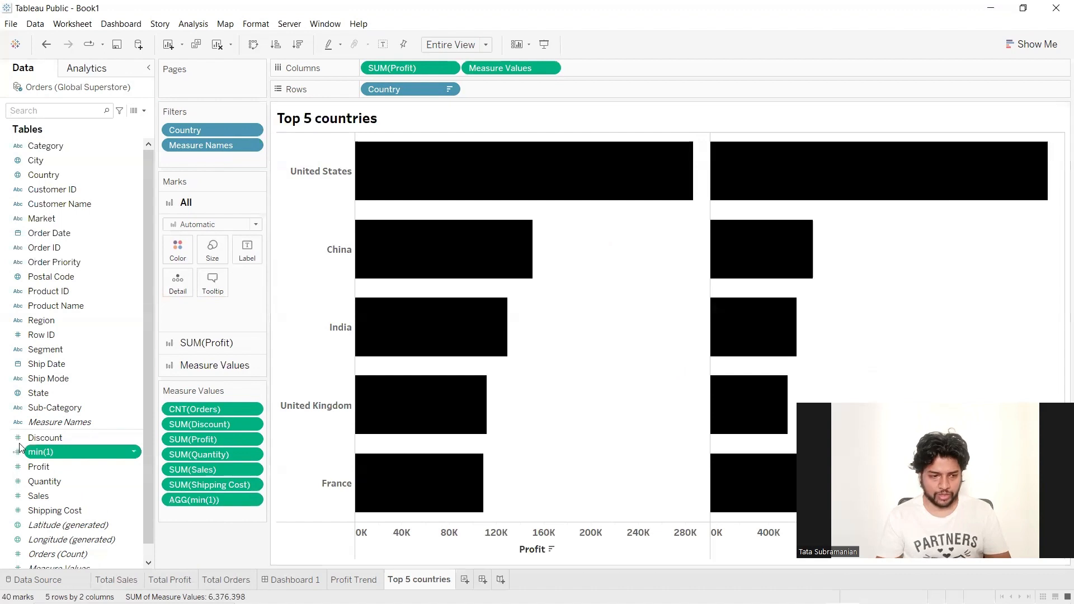
Edit the Measure Names filter to keep only Profit and min(1)
{"action": "left_click_drag", "start_coordinate": [179, 499], "coordinate": [17, 428]}
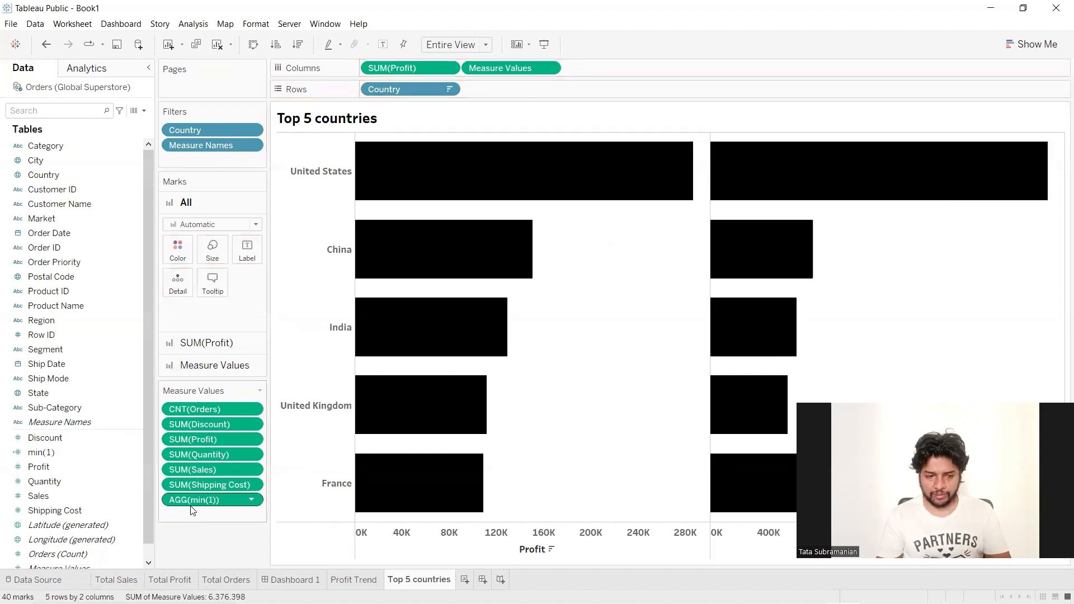
{"action": "left_click", "coordinate": [258, 144]}
{"action": "left_click", "coordinate": [236, 163]}
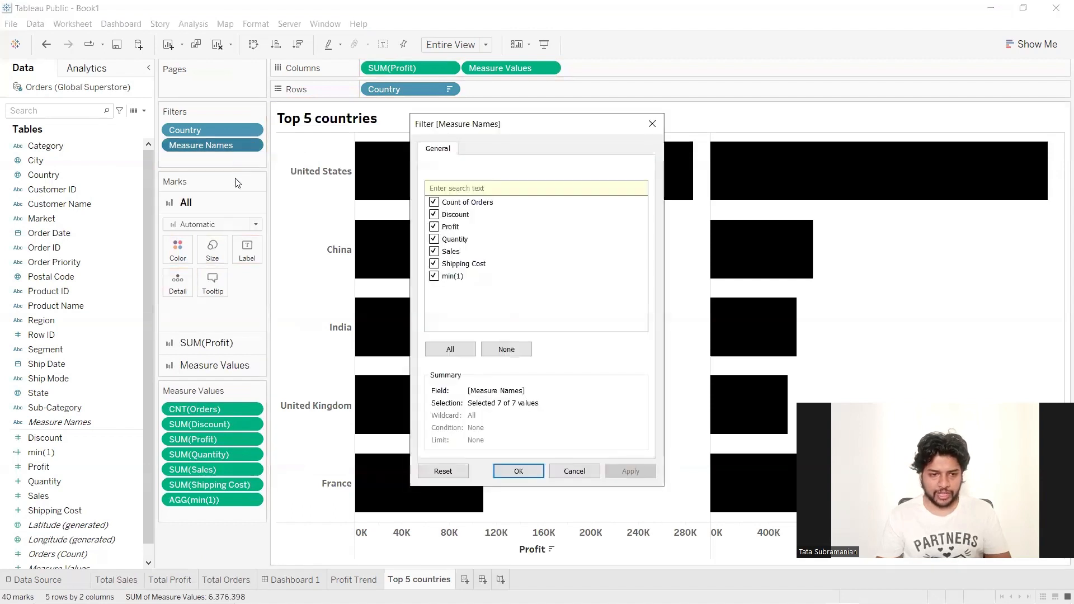
{"action": "left_click", "coordinate": [501, 352]}
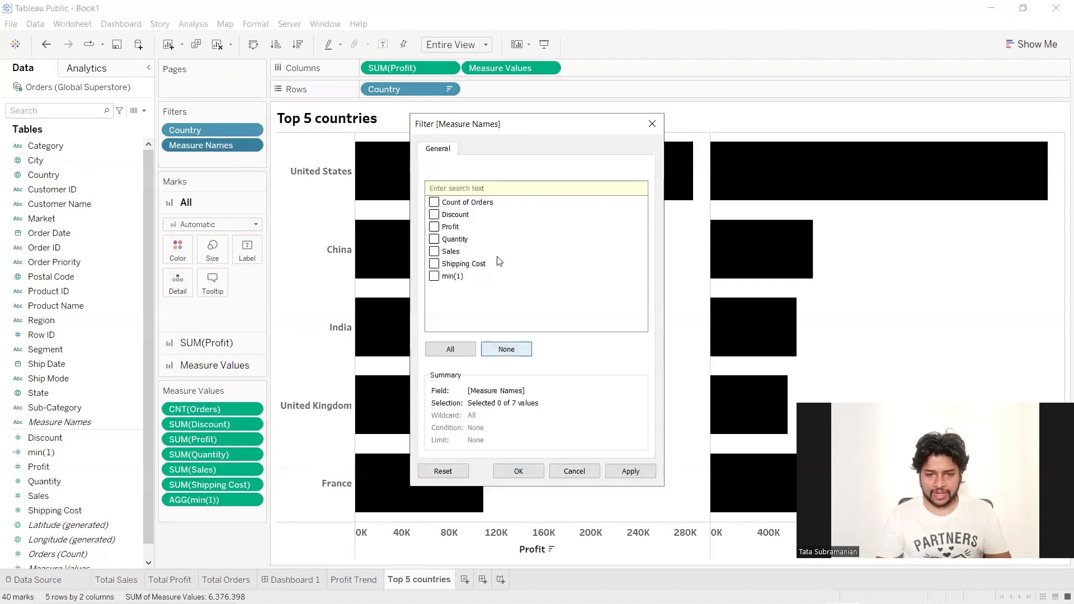
{"action": "left_click", "coordinate": [434, 277]}
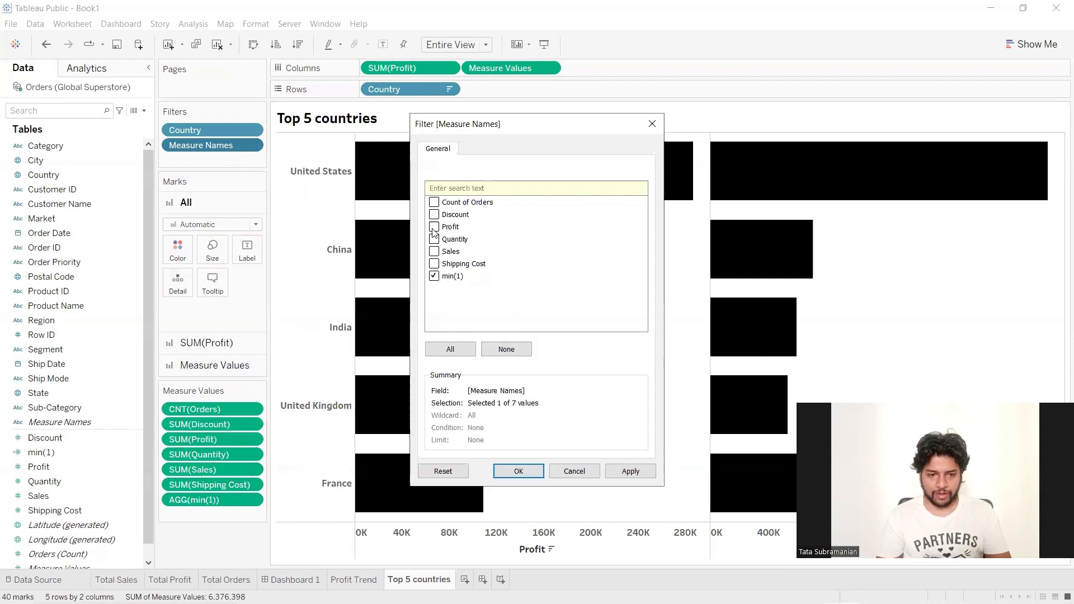
{"action": "left_click", "coordinate": [630, 471]}
{"action": "left_click", "coordinate": [510, 469]}
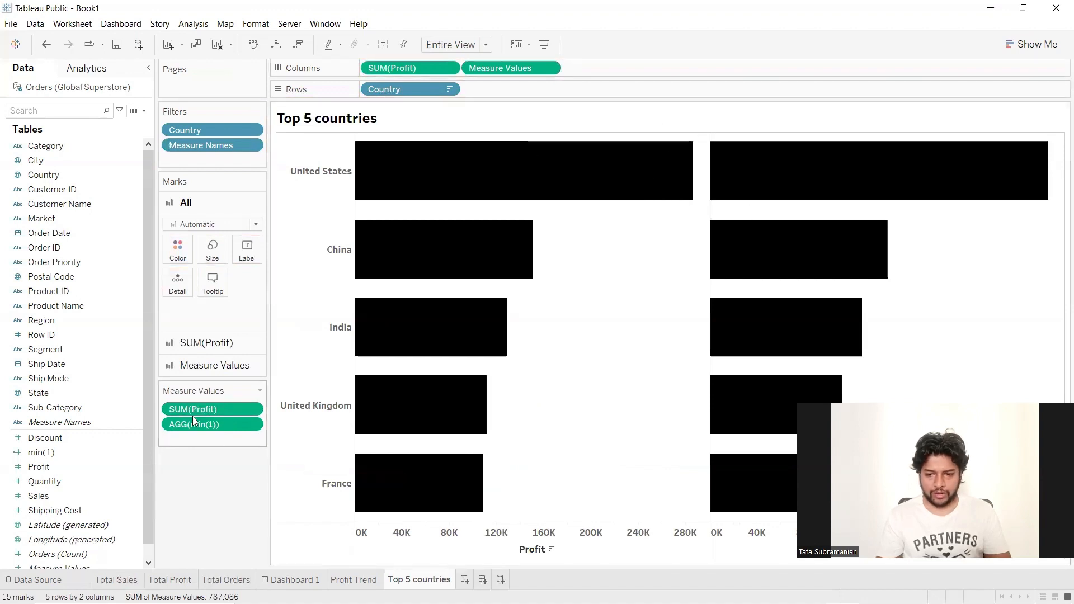
Combine Measure Values with SUM(Profit) as a dual axis and set the SUM(Profit) mark type to Bar
{"action": "left_click", "coordinate": [550, 69]}
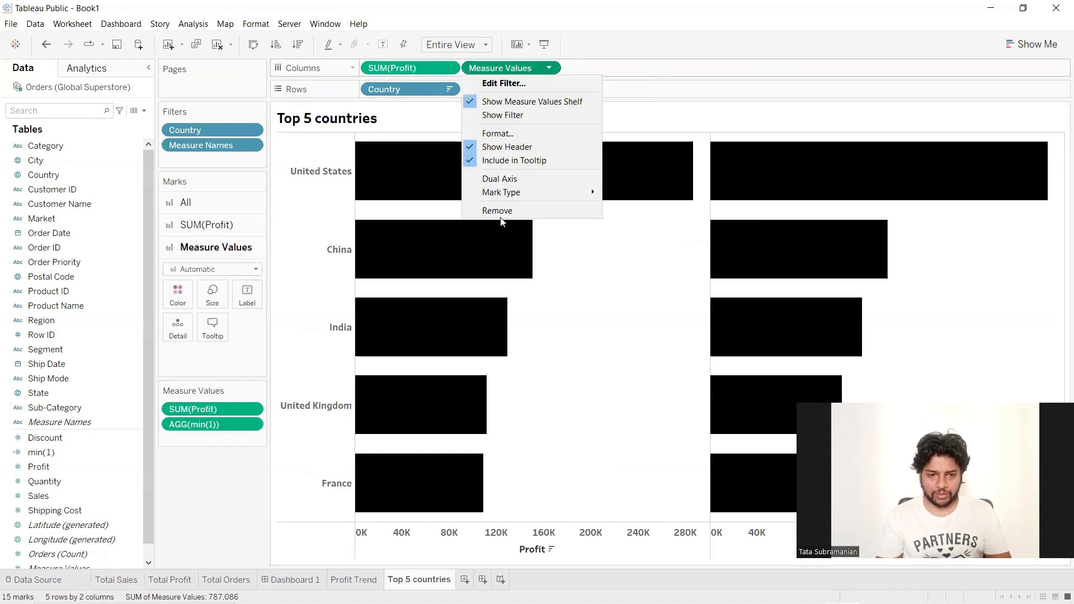
{"action": "left_click", "coordinate": [512, 179]}
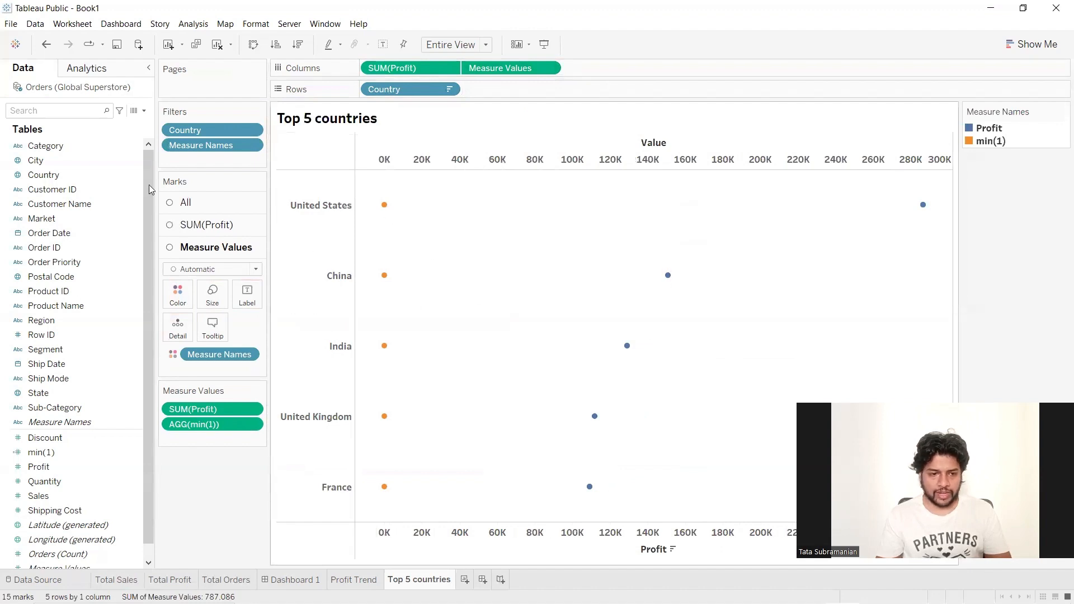
{"action": "left_click", "coordinate": [220, 225]}
{"action": "left_click", "coordinate": [221, 247]}
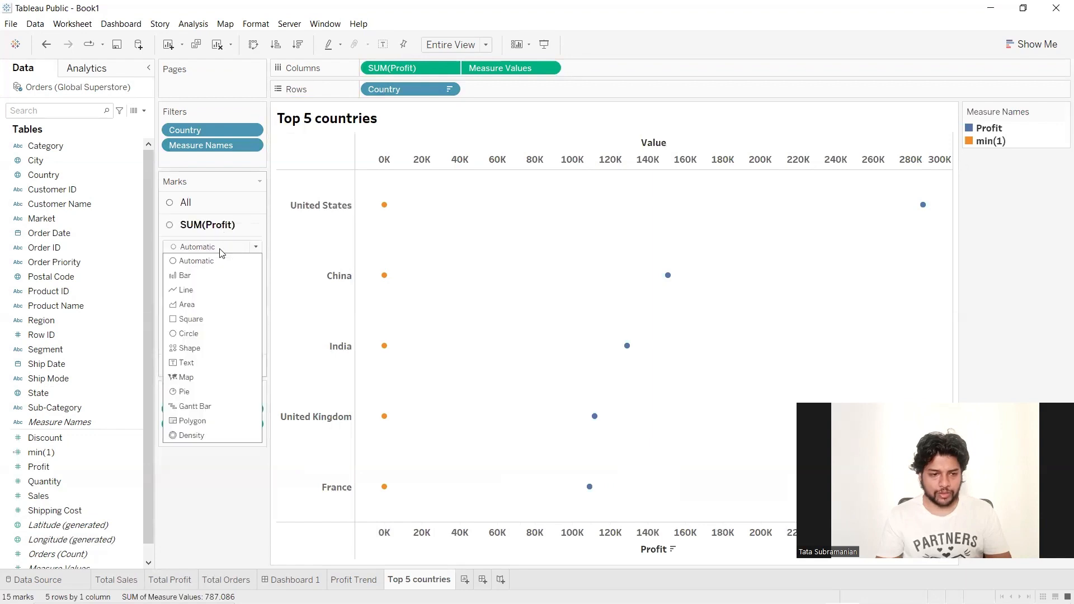
{"action": "left_click", "coordinate": [186, 276]}
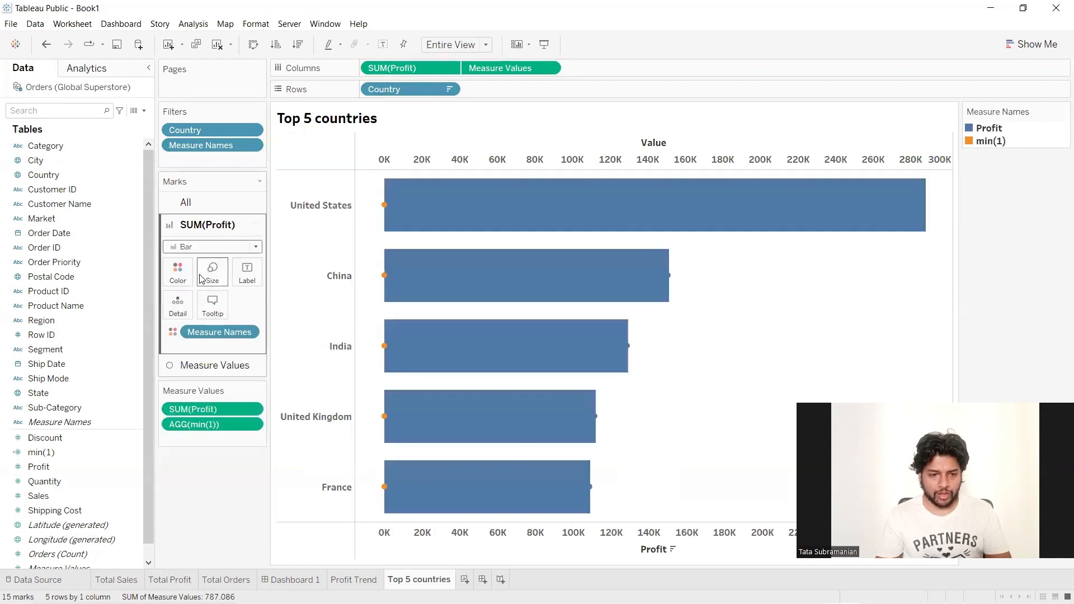
Remove Measure Names from the colour of both the SUM(Profit) and the Measure Values marks
{"action": "left_click", "coordinate": [209, 203]}
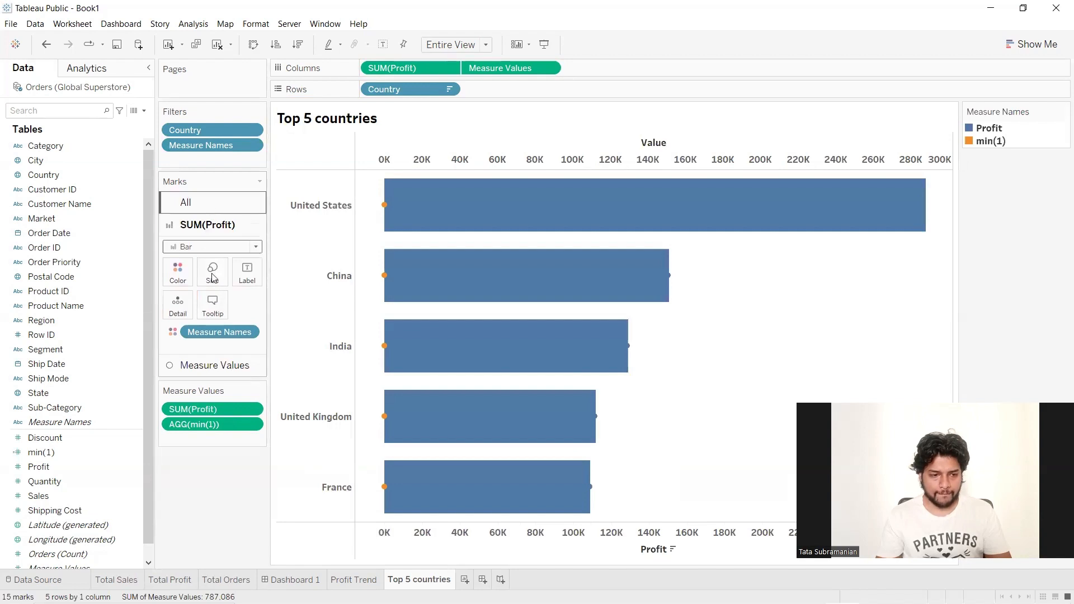
{"action": "left_click_drag", "start_coordinate": [219, 332], "coordinate": [179, 497]}
{"action": "left_click", "coordinate": [210, 375]}
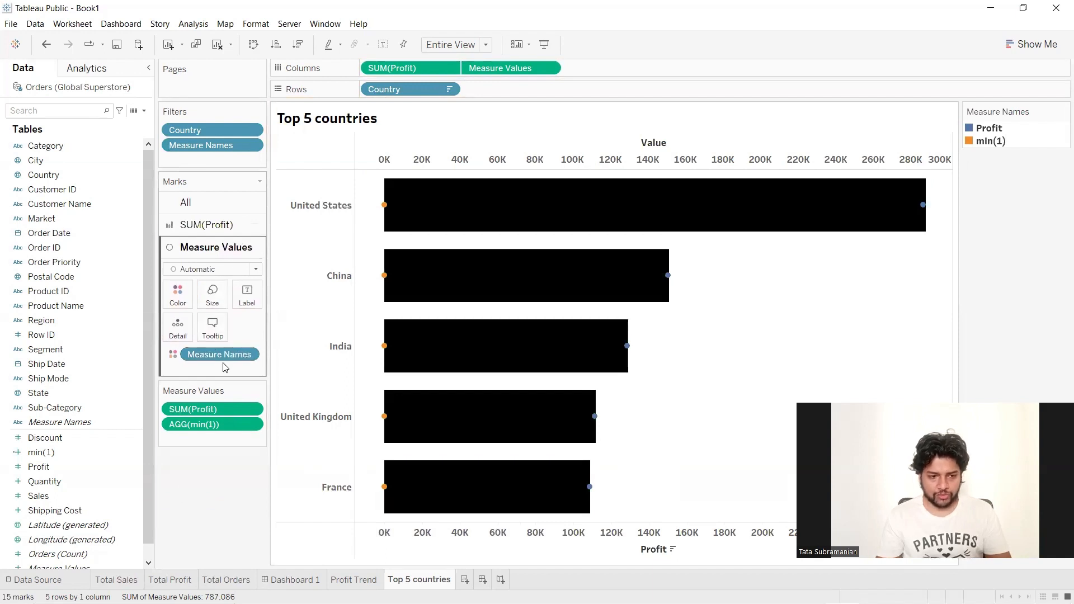
{"action": "left_click_drag", "start_coordinate": [223, 355], "coordinate": [194, 504]}
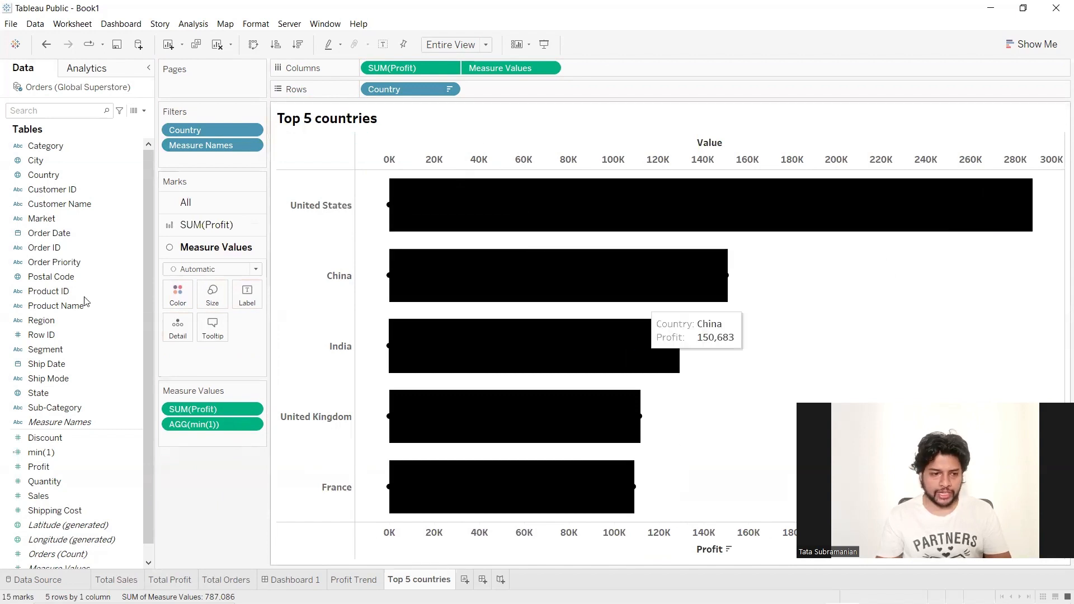
Enlarge the Measure Values circles so they form large round caps at both ends of the bars
{"action": "left_click", "coordinate": [205, 225]}
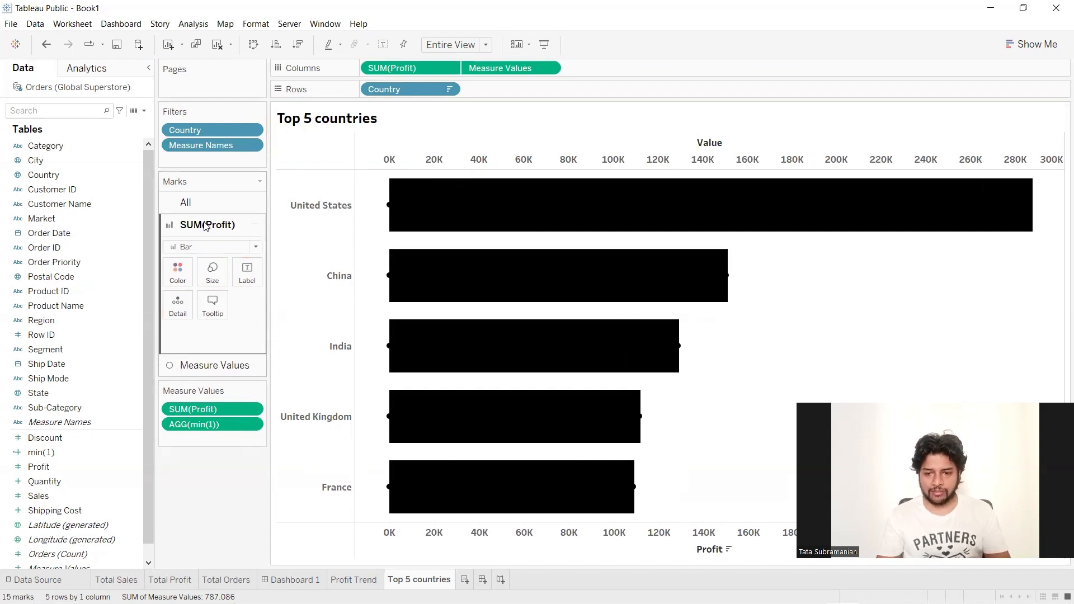
{"action": "left_click", "coordinate": [212, 273]}
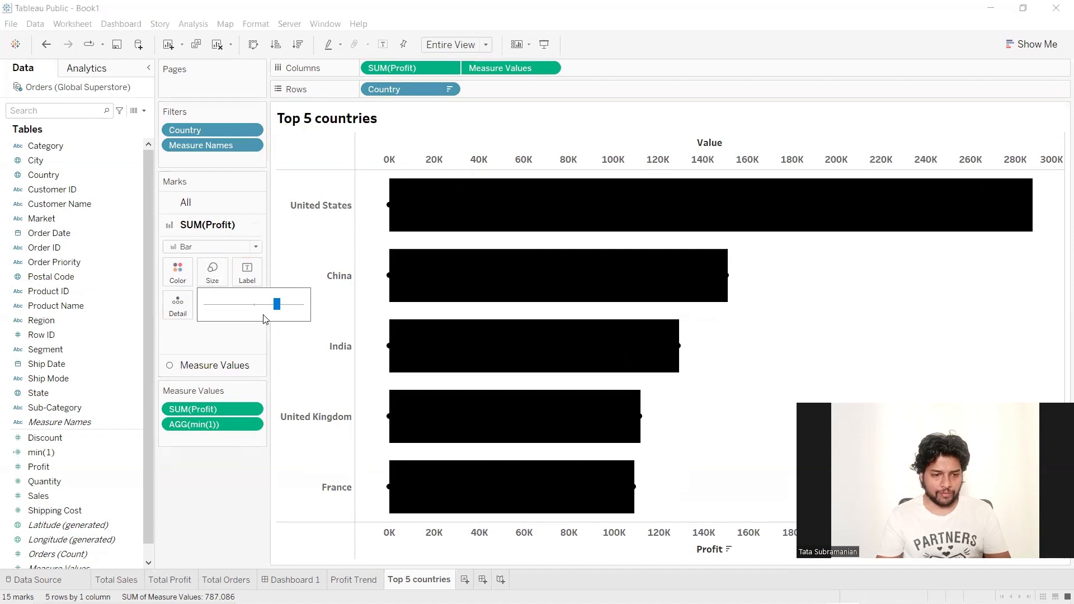
{"action": "left_click", "coordinate": [212, 365]}
{"action": "left_click", "coordinate": [213, 294]}
{"action": "left_click_drag", "start_coordinate": [229, 327], "coordinate": [285, 335]}
Narrow the SUM(Profit) bars to match the diameter of the circles at their ends
{"action": "left_click", "coordinate": [207, 224]}
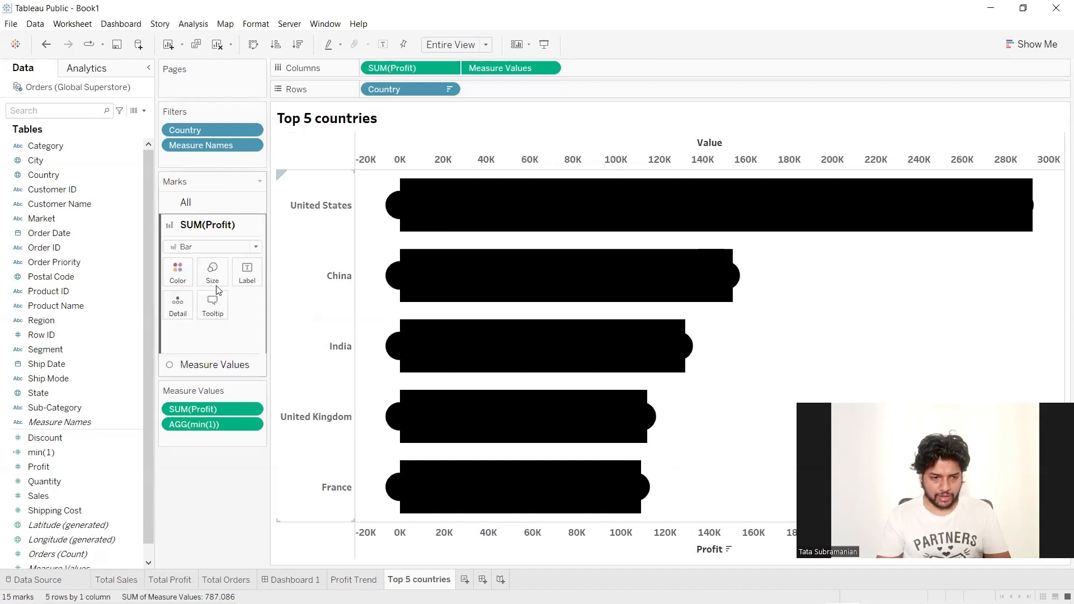
{"action": "left_click", "coordinate": [213, 272]}
{"action": "left_click_drag", "start_coordinate": [278, 313], "coordinate": [247, 312]}
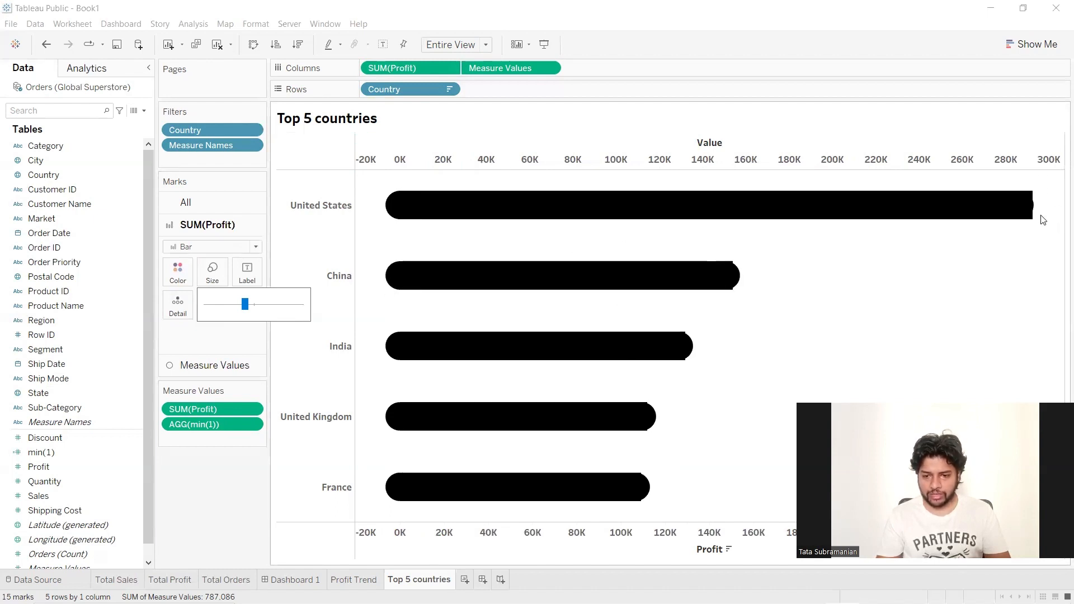
Synchronize the Value axis with the Profit axis and hide the Value axis header
{"action": "right_click", "coordinate": [635, 159]}
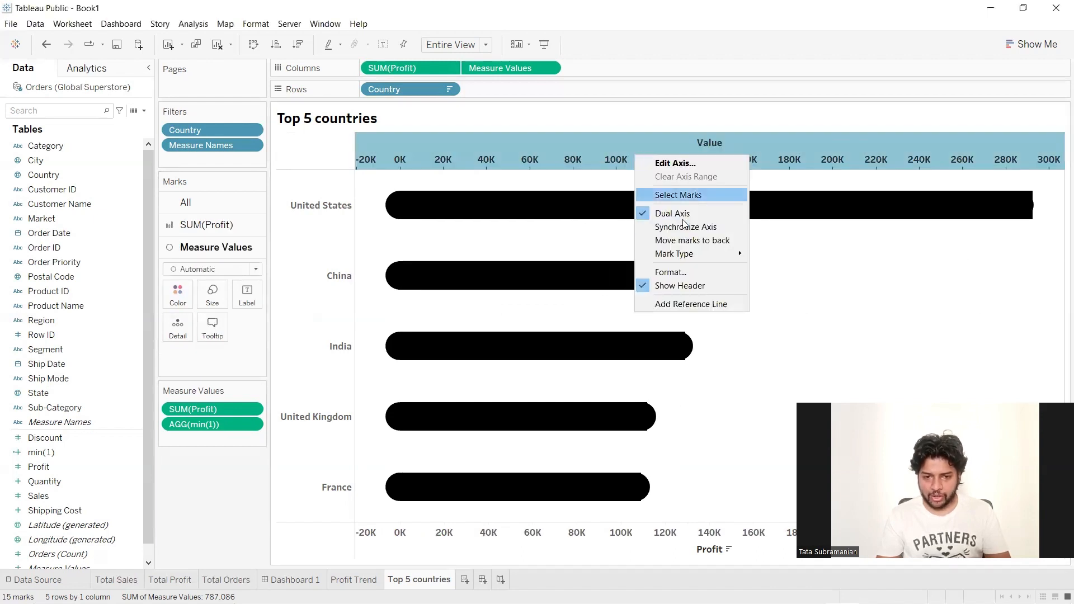
{"action": "left_click", "coordinate": [687, 228]}
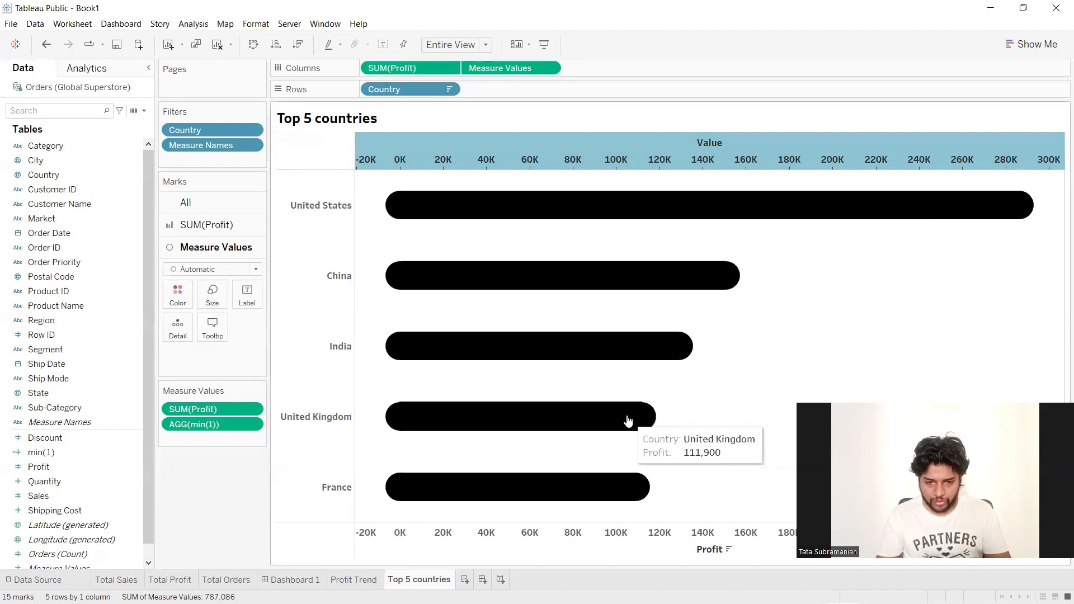
{"action": "left_click", "coordinate": [486, 144]}
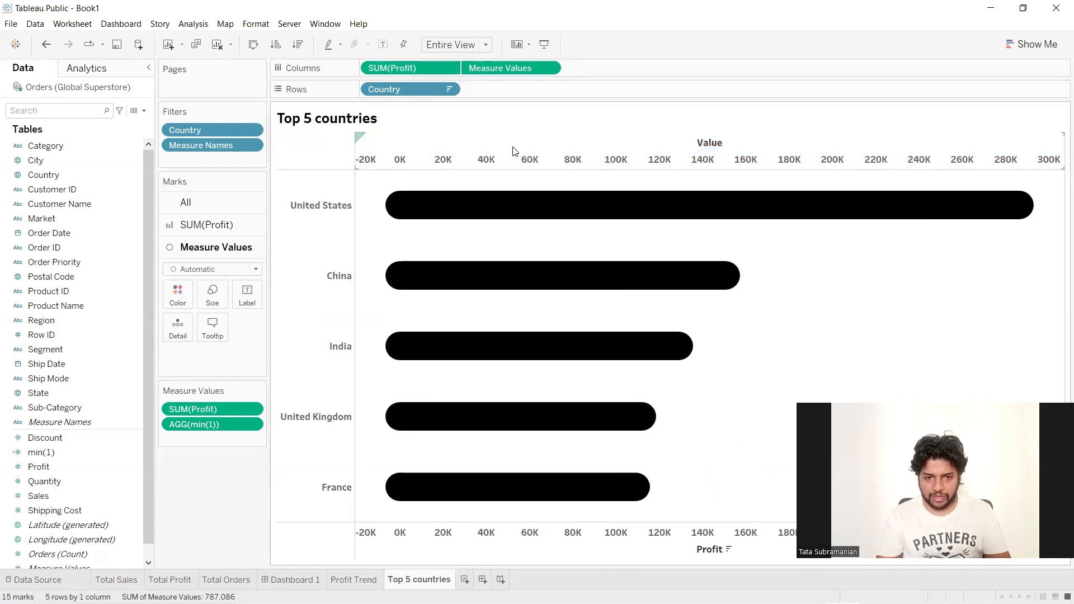
{"action": "right_click", "coordinate": [556, 154]}
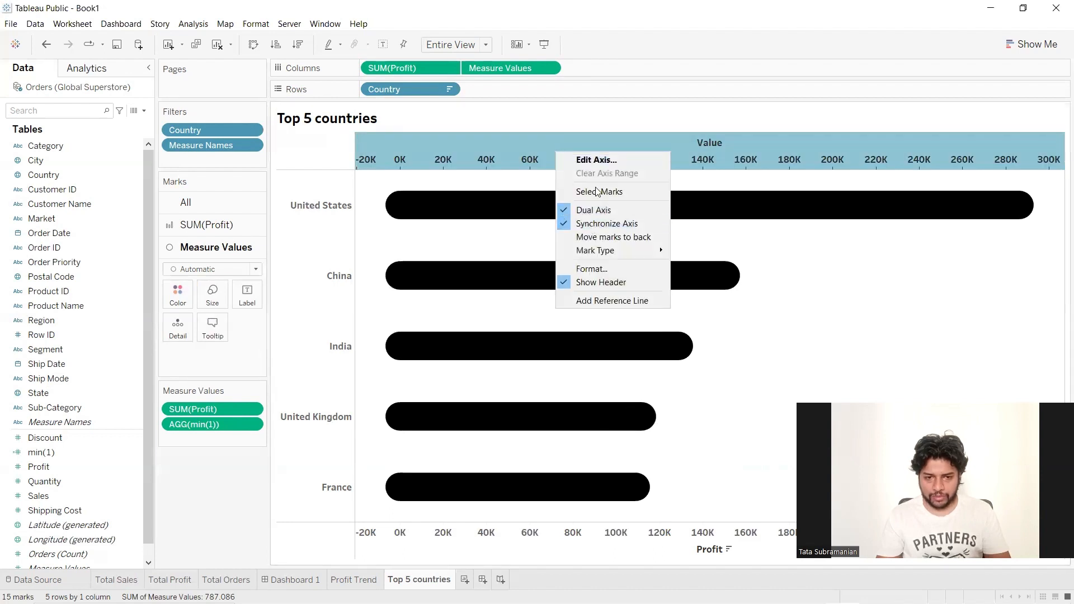
{"action": "left_click", "coordinate": [602, 282]}
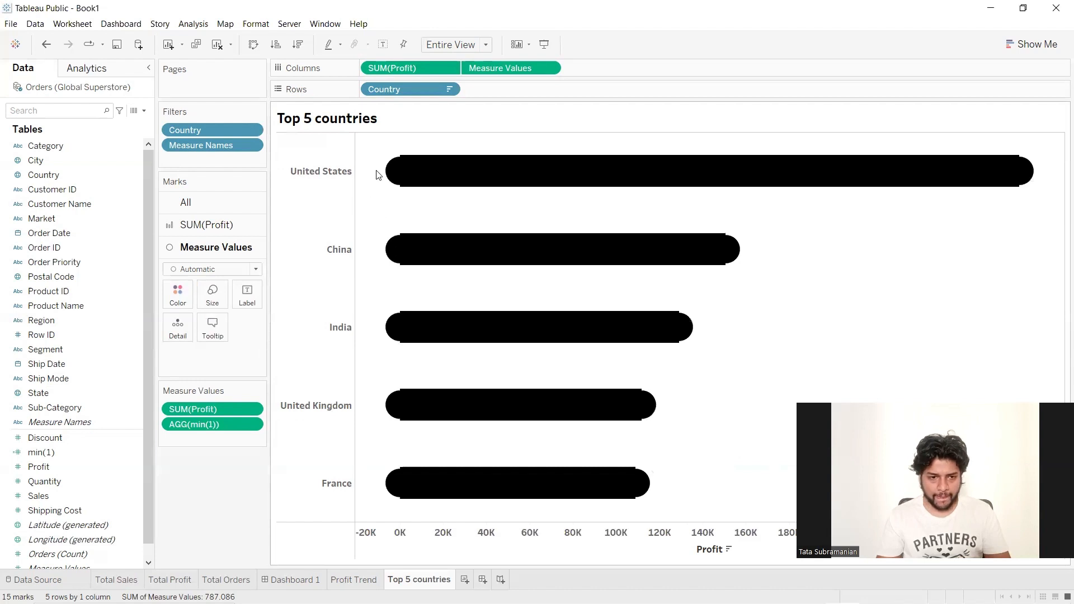
Fine-tune the size of the Measure Values circles so the round caps blend smoothly with the bar ends
{"action": "left_click", "coordinate": [219, 295]}
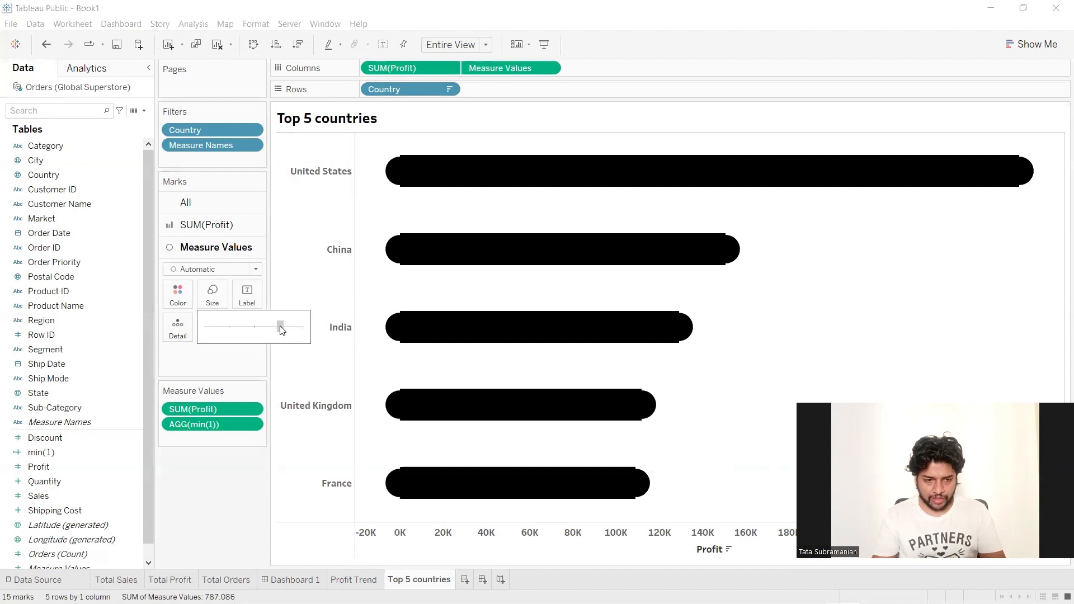
{"action": "left_click", "coordinate": [289, 329]}
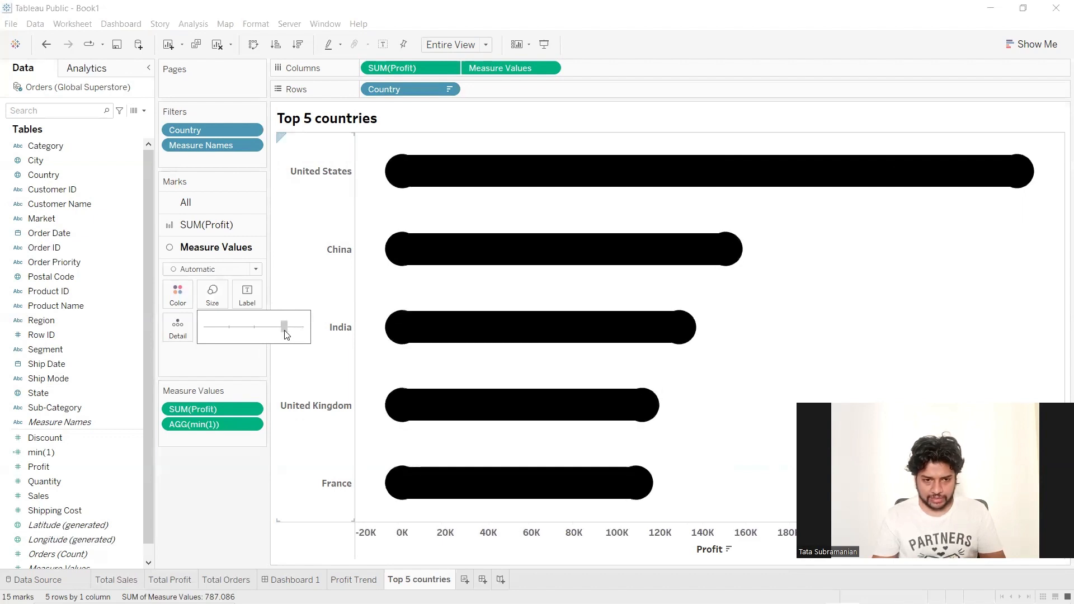
{"action": "left_click", "coordinate": [285, 329]}
{"action": "left_click", "coordinate": [285, 330]}
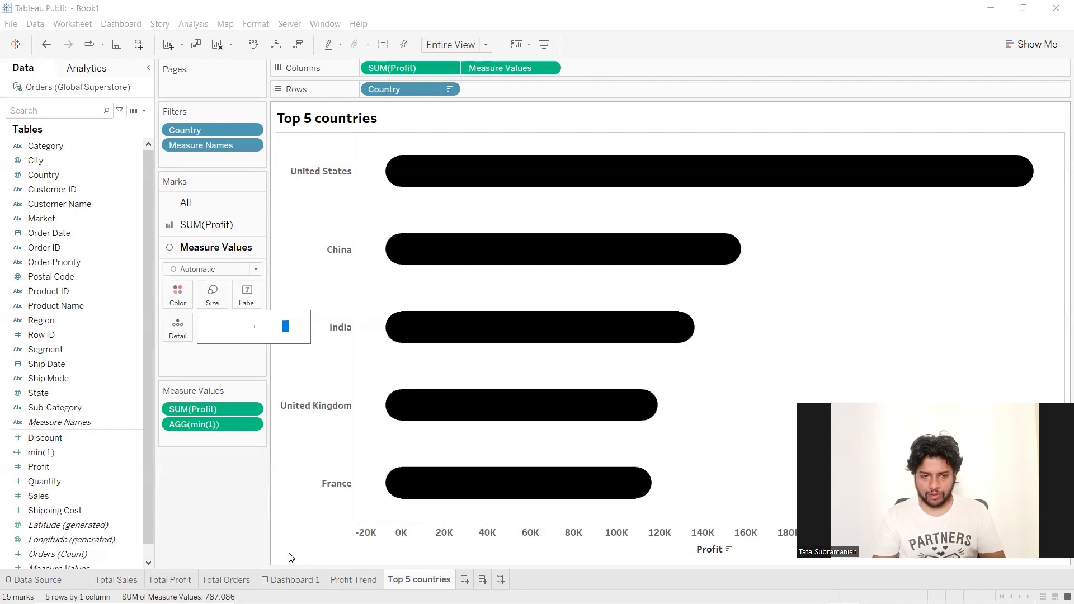
Hide the Profit axis header on the Top 5 countries sheet
{"action": "right_click", "coordinate": [558, 533]}
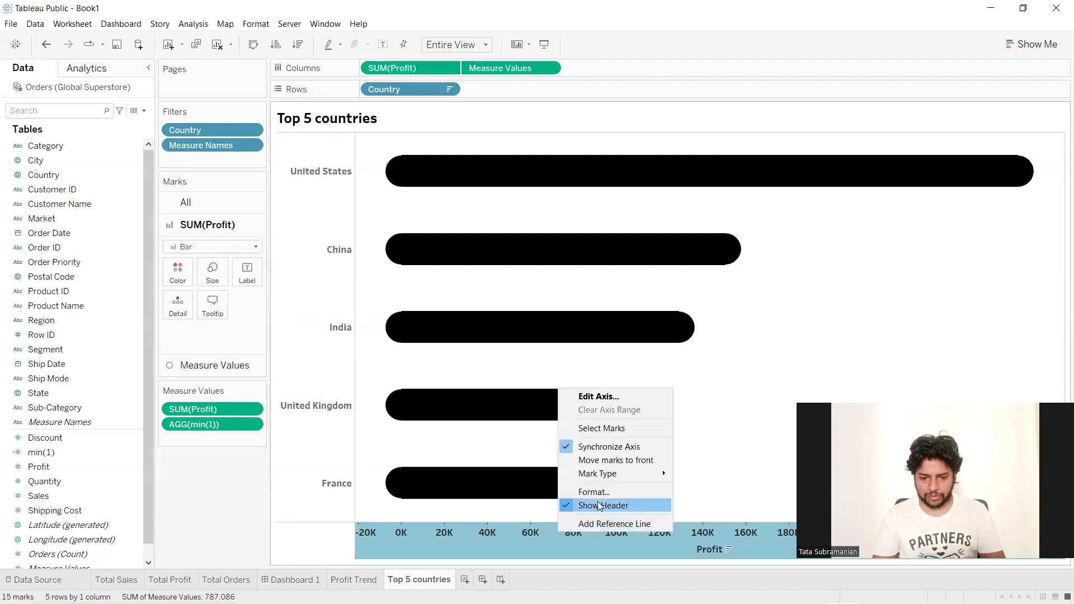
{"action": "left_click", "coordinate": [599, 505]}
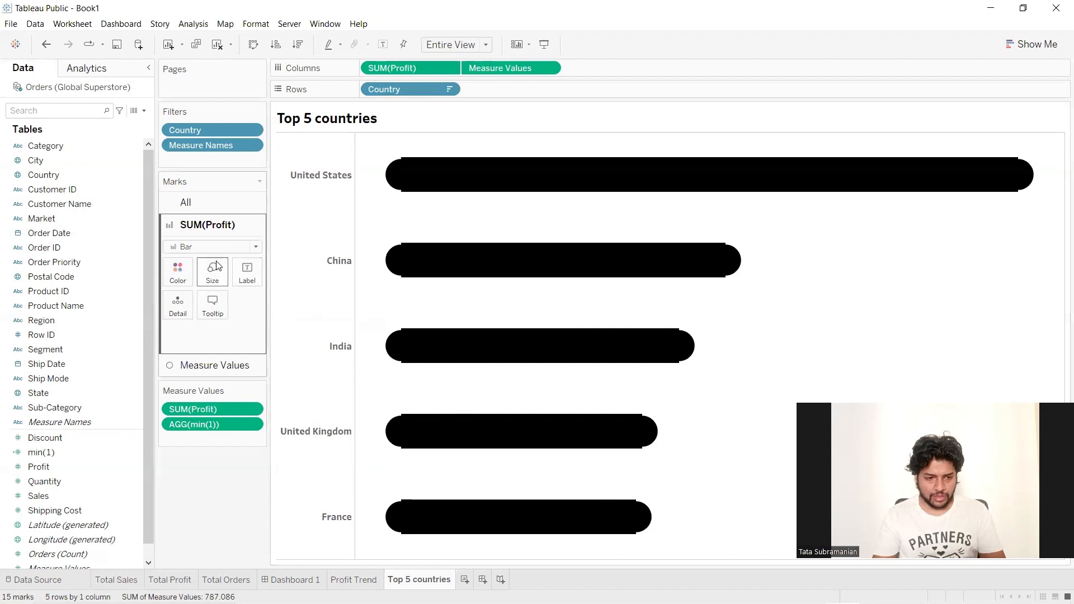
{"action": "left_click", "coordinate": [358, 580]}
{"action": "left_click", "coordinate": [415, 582]}
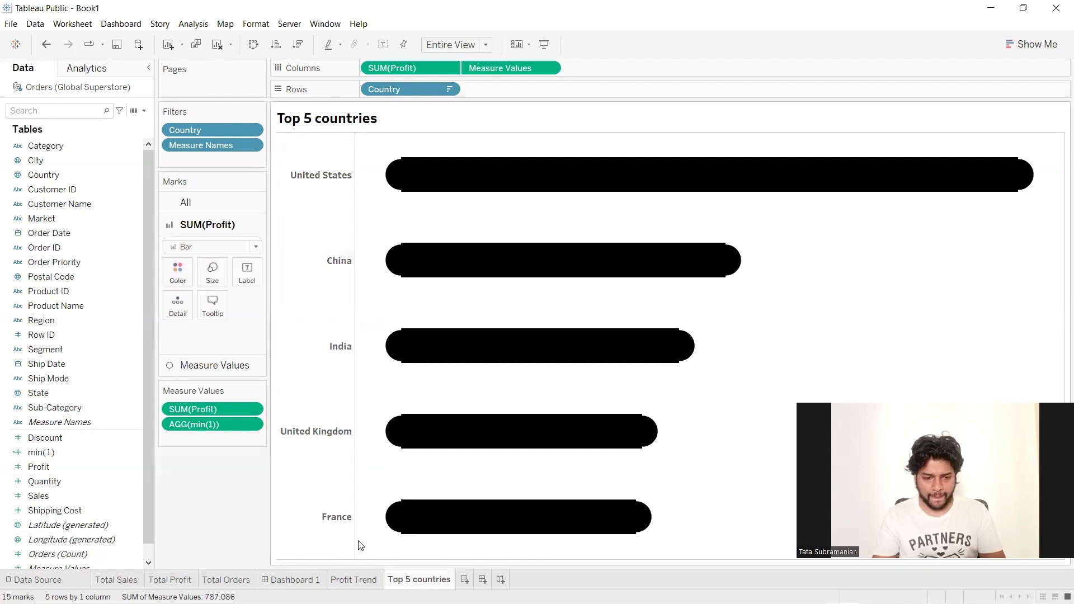
Review the Profit Trend sheet and Dashboard 1, and add a new blank worksheet after Top 5 countries
{"action": "left_click", "coordinate": [353, 580]}
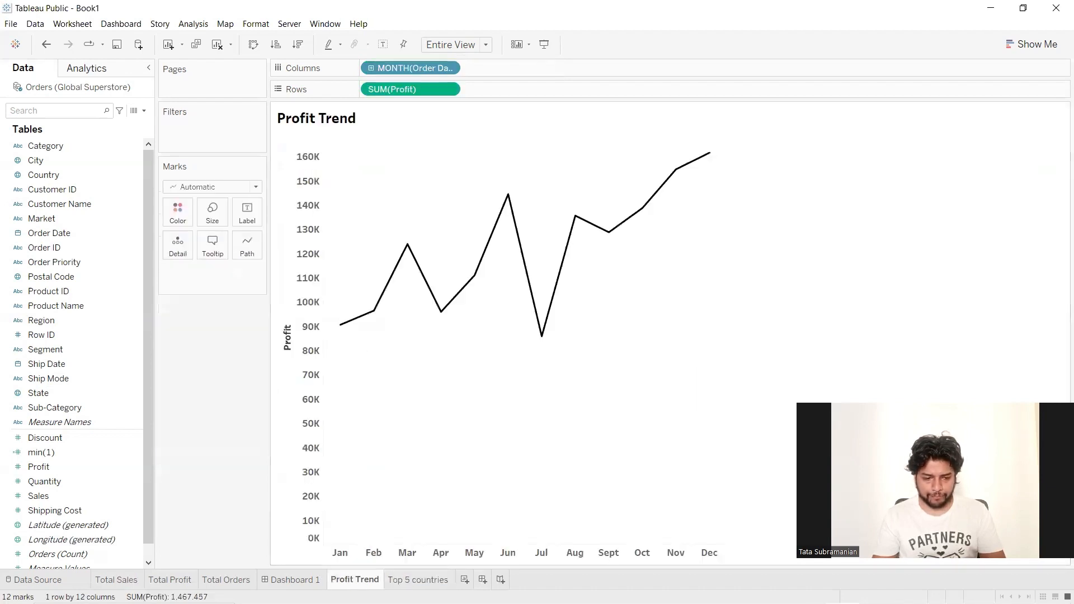
{"action": "left_click", "coordinate": [292, 579]}
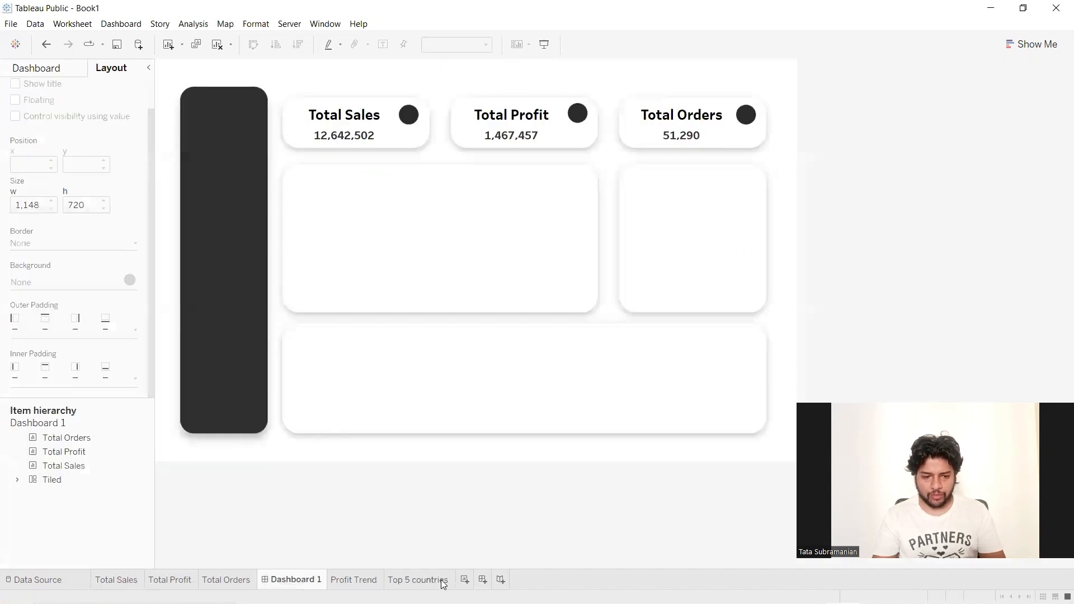
{"action": "left_click", "coordinate": [464, 579]}
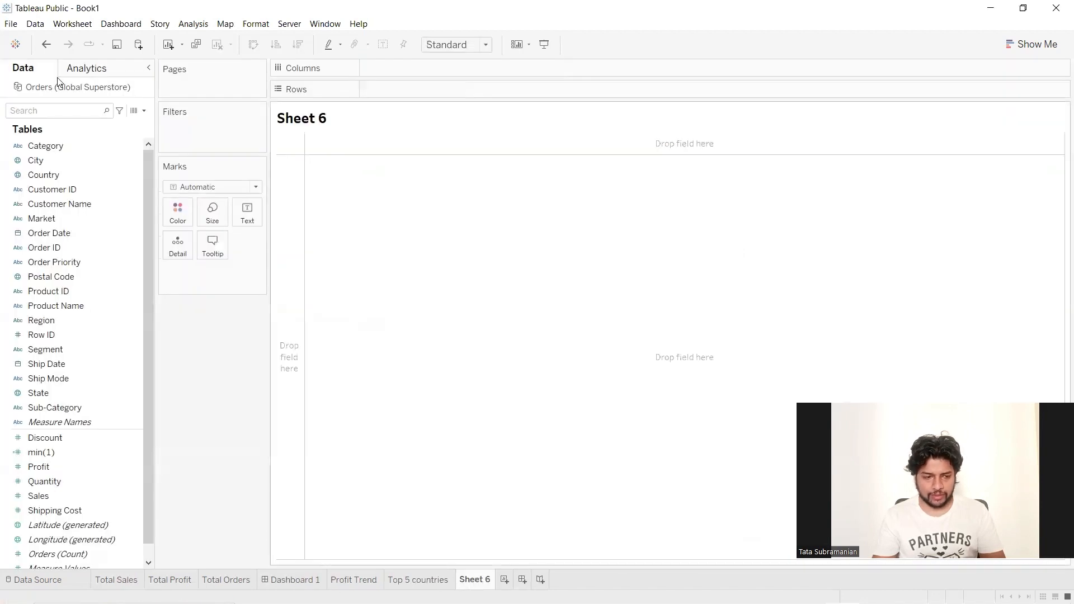
{"action": "left_click", "coordinate": [43, 114]}
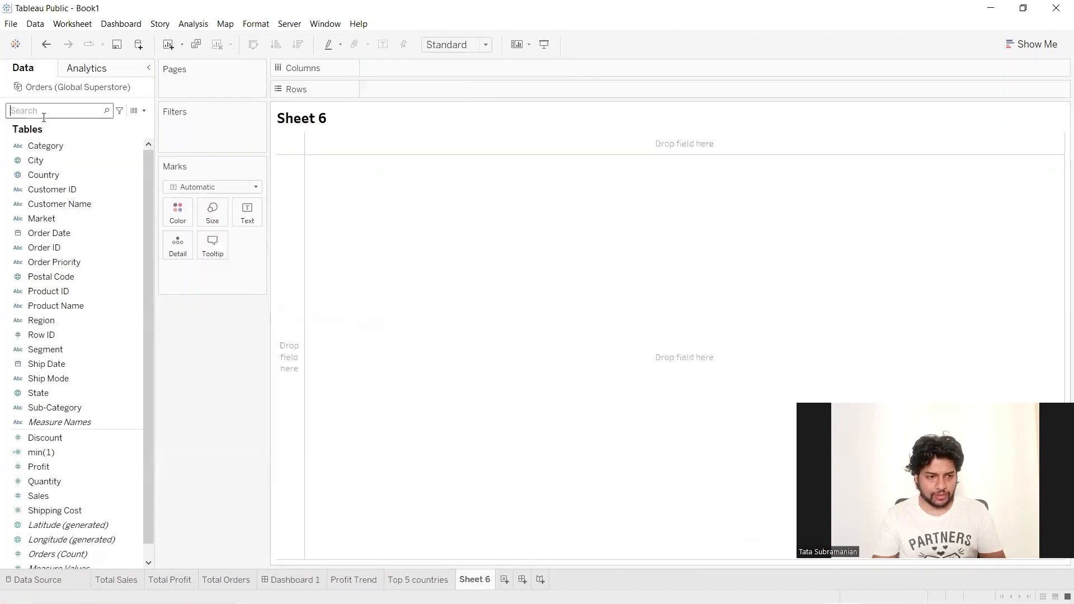
Place the Profit Trend sheet as a floating object in Dashboard 1's wide middle card and resize it to fit inside
{"action": "left_click", "coordinate": [358, 580]}
{"action": "left_click", "coordinate": [291, 580]}
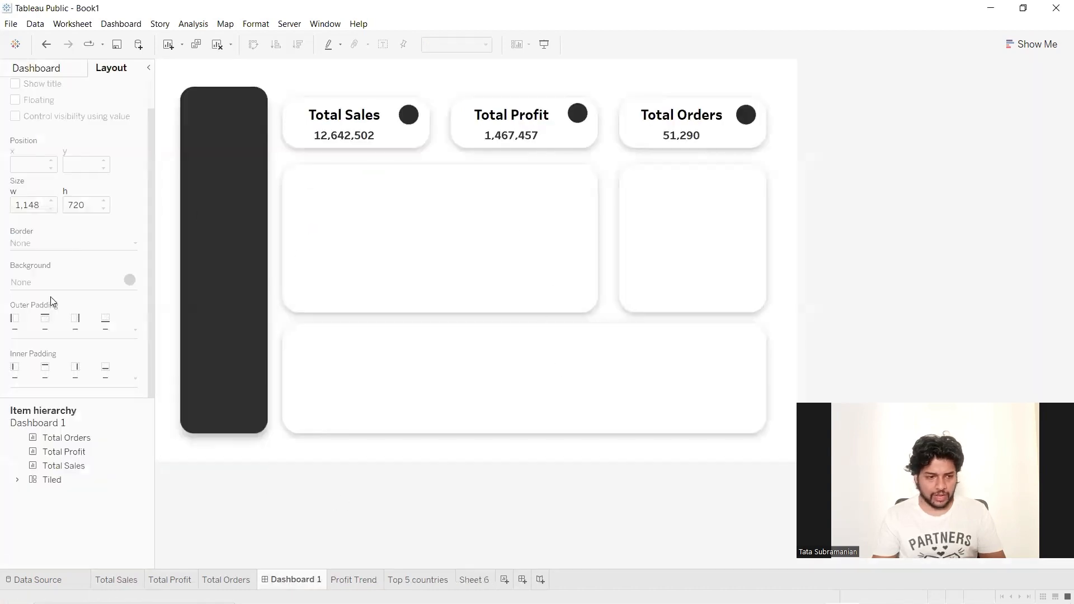
{"action": "left_click", "coordinate": [56, 69]}
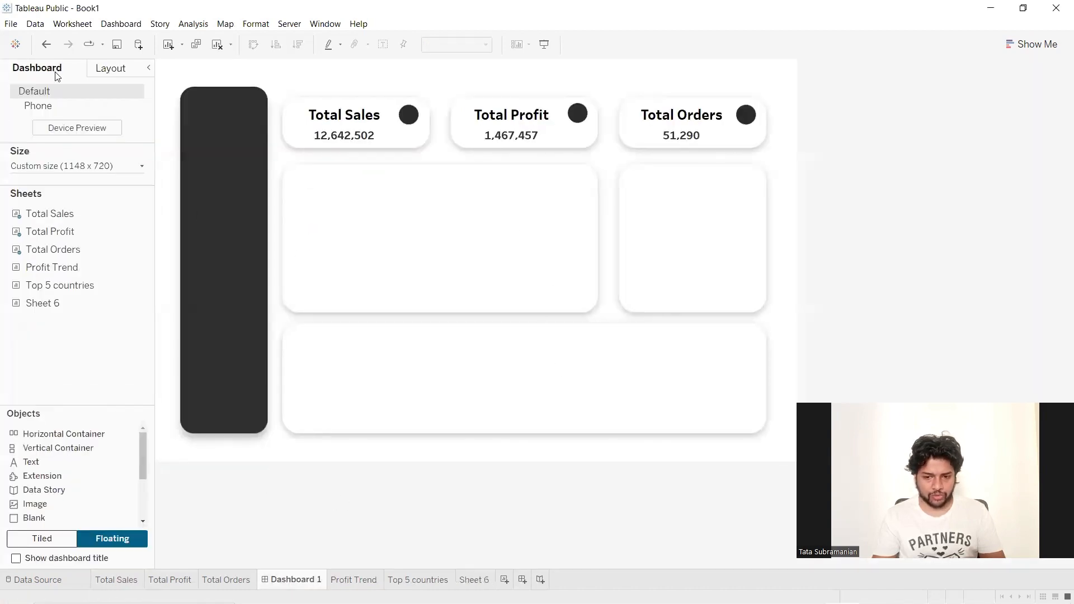
{"action": "mouse_move", "coordinate": [102, 284]}
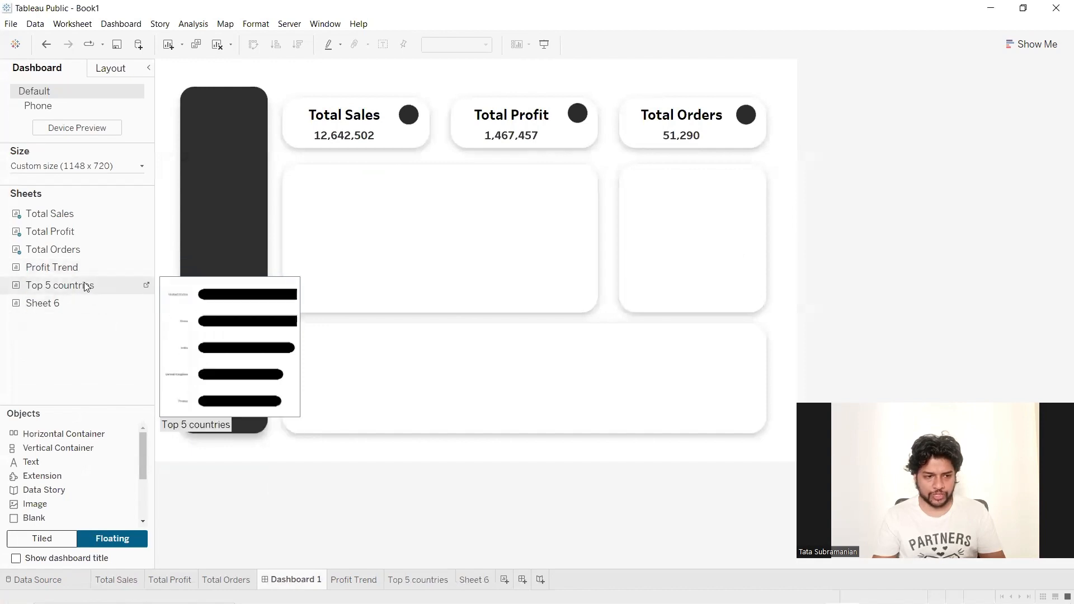
{"action": "left_click_drag", "start_coordinate": [79, 268], "coordinate": [294, 172]}
{"action": "left_click_drag", "start_coordinate": [507, 253], "coordinate": [586, 244]}
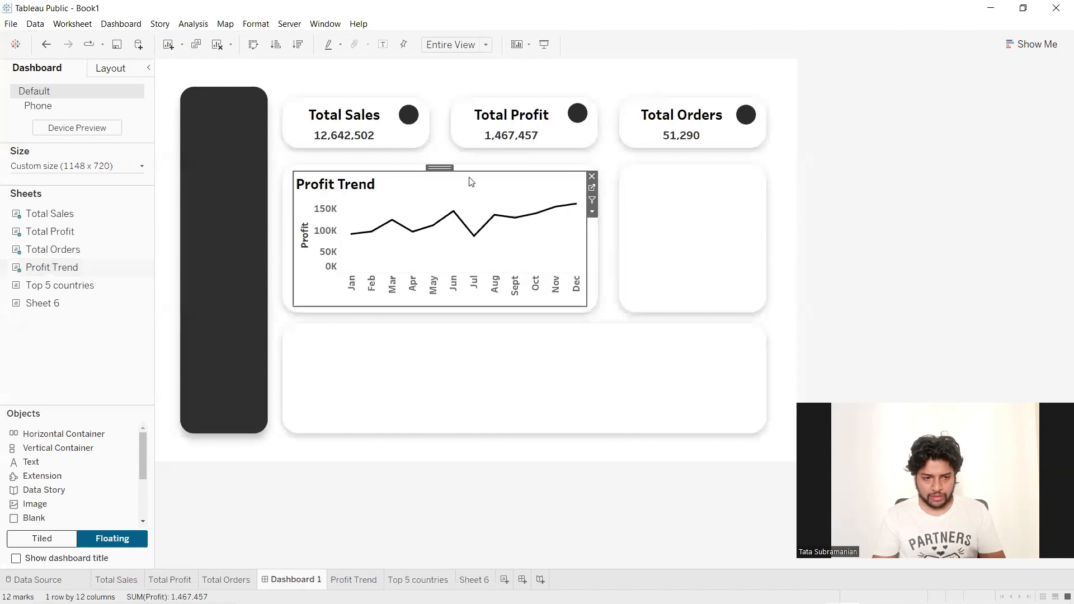
{"action": "left_click_drag", "start_coordinate": [434, 168], "coordinate": [435, 166]}
{"action": "left_click", "coordinate": [979, 155]}
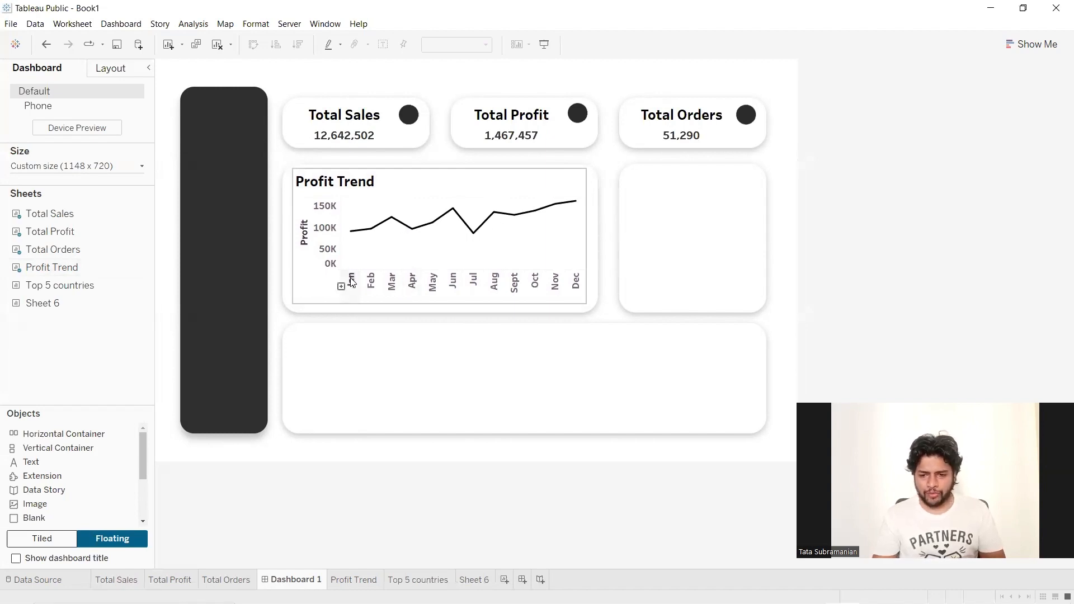
{"action": "left_click", "coordinate": [246, 26]}
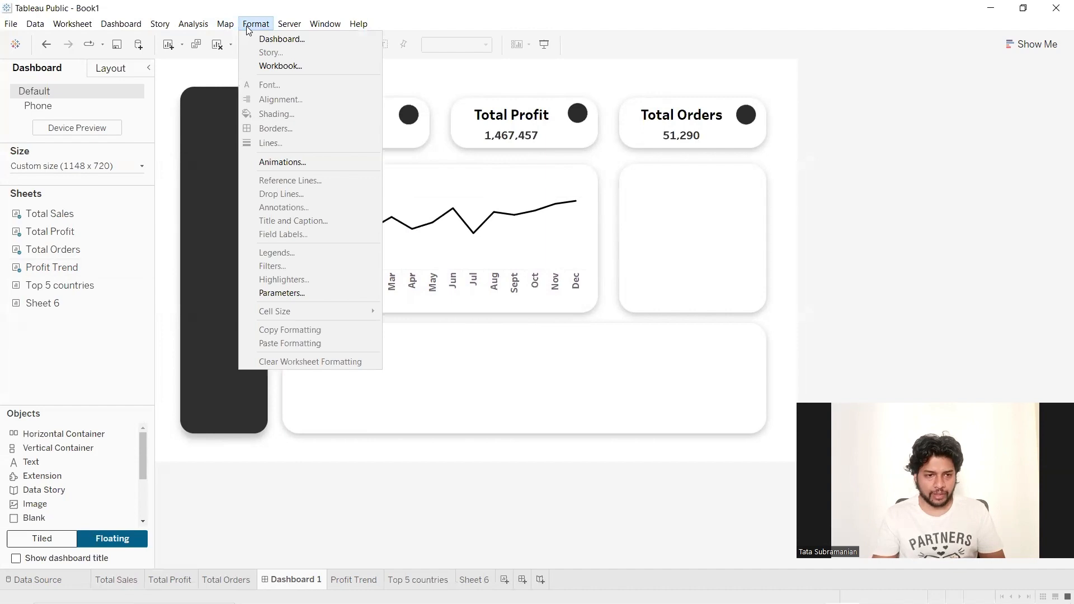
{"action": "left_click", "coordinate": [934, 146]}
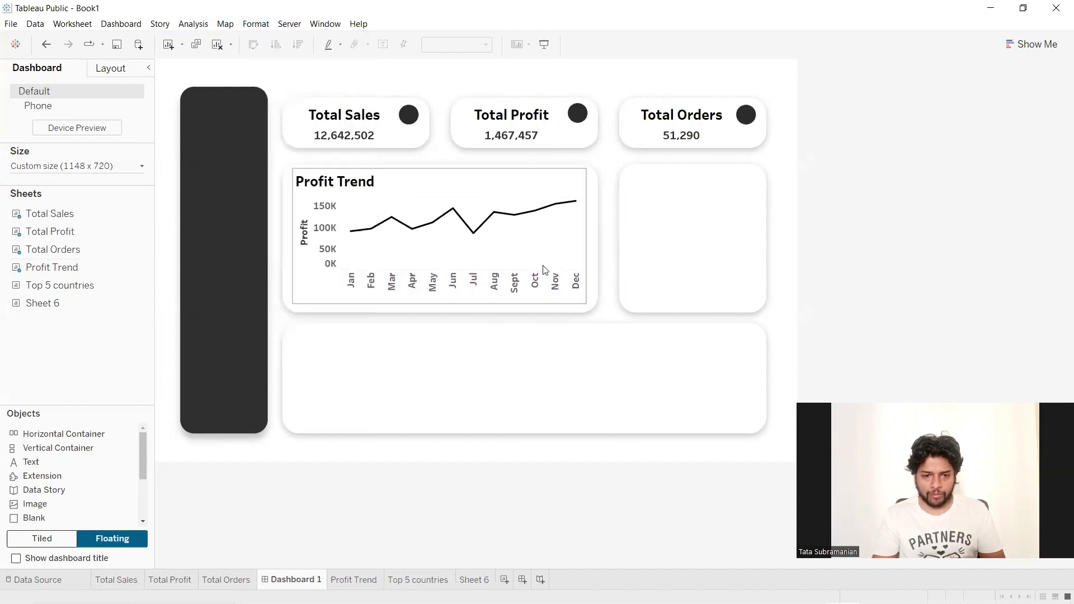
{"action": "left_click", "coordinate": [562, 187]}
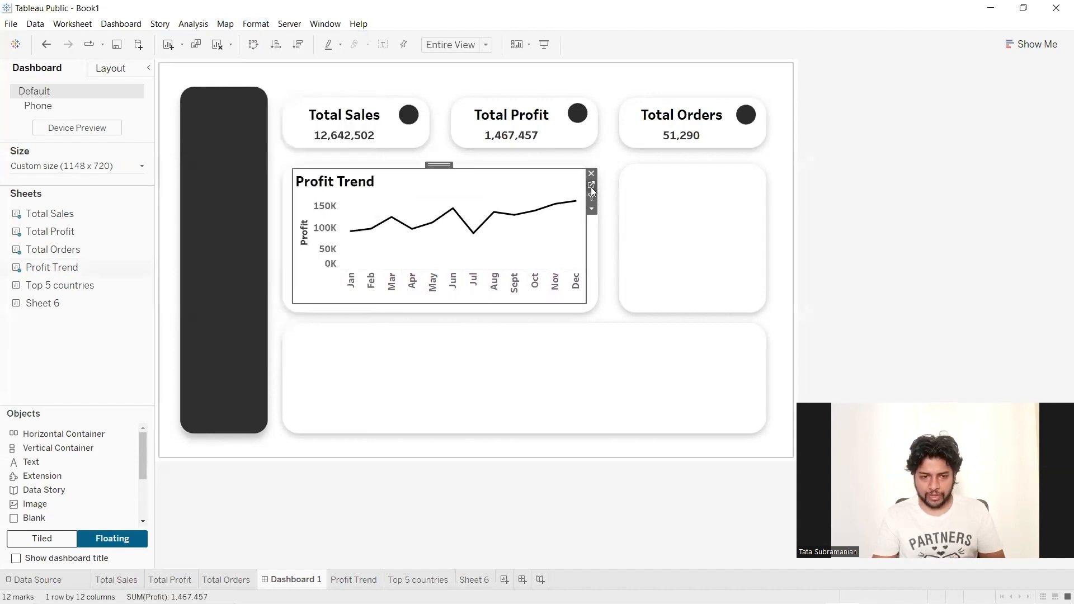
{"action": "left_click", "coordinate": [590, 187]}
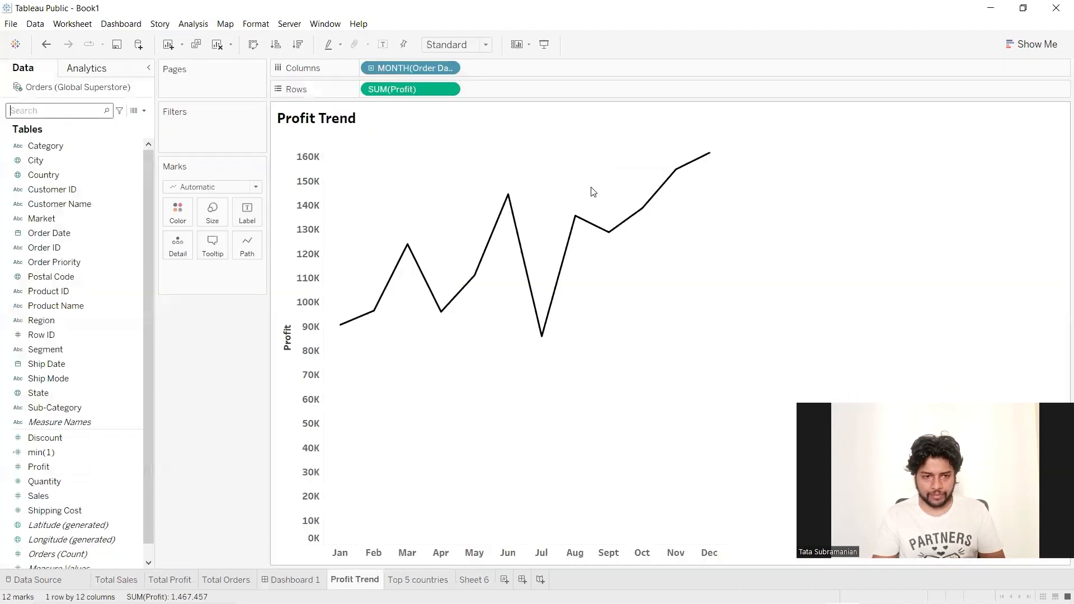
{"action": "left_click", "coordinate": [426, 581]}
{"action": "left_click", "coordinate": [294, 580]}
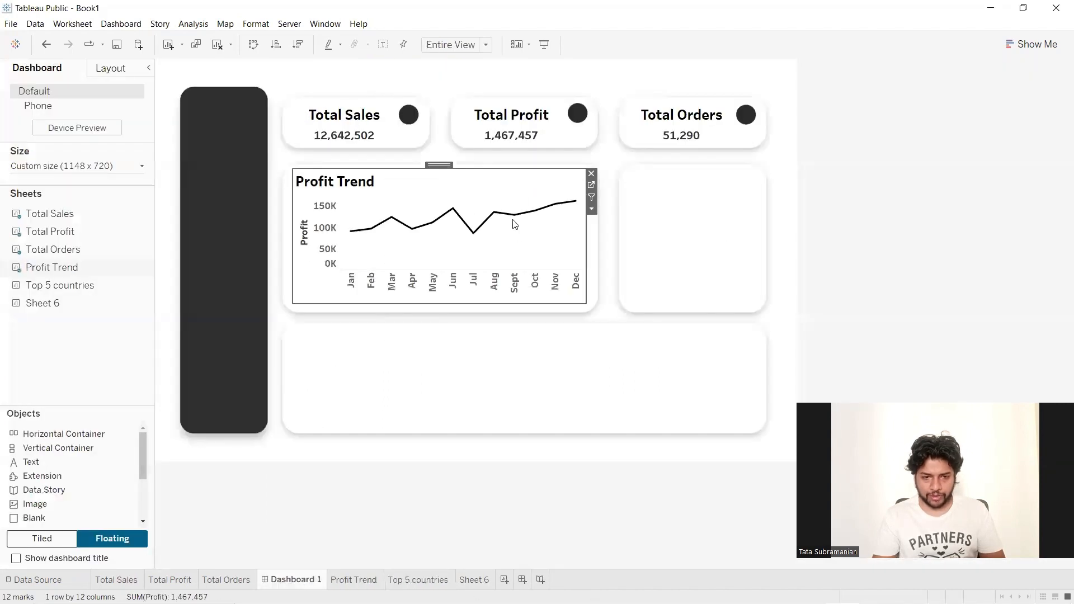
Set the worksheet font size of the Profit Trend chart on the dashboard to 9
{"action": "left_click", "coordinate": [255, 23]}
{"action": "left_click", "coordinate": [274, 88]}
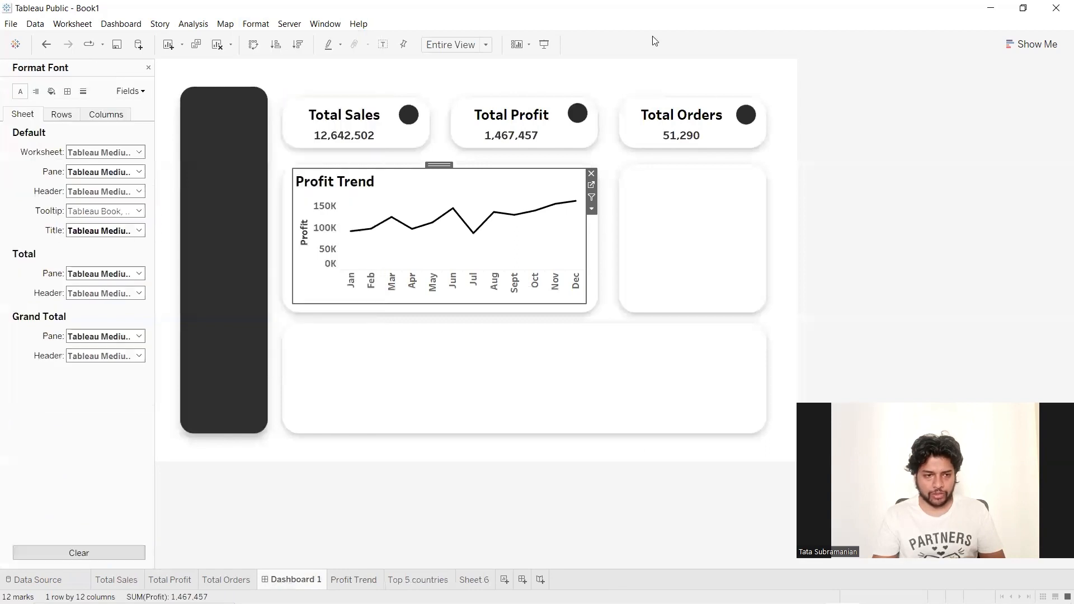
{"action": "left_click", "coordinate": [140, 152]}
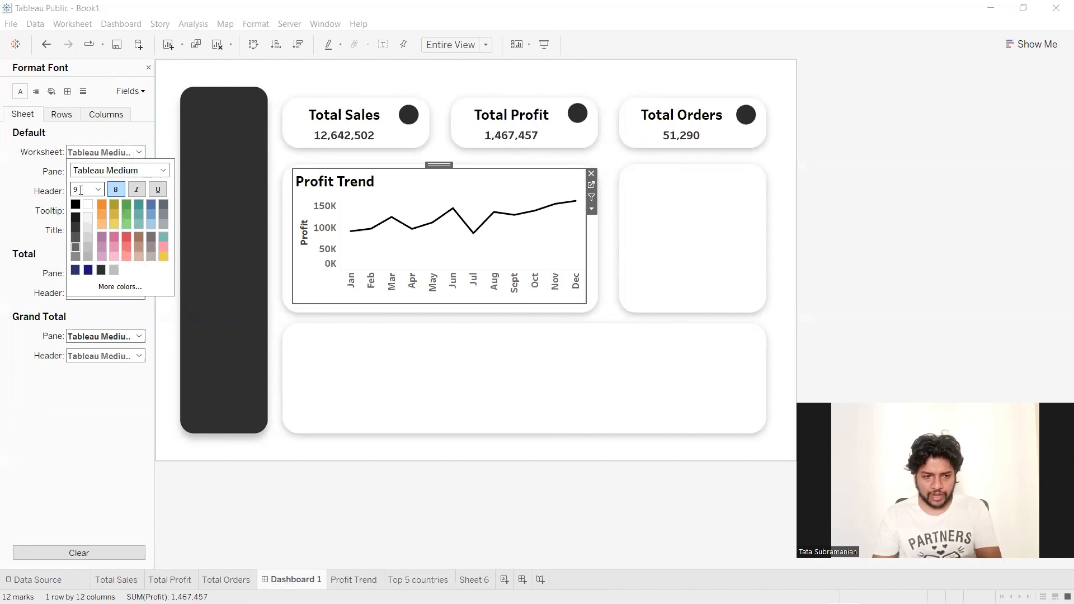
{"action": "key", "text": "Return"}
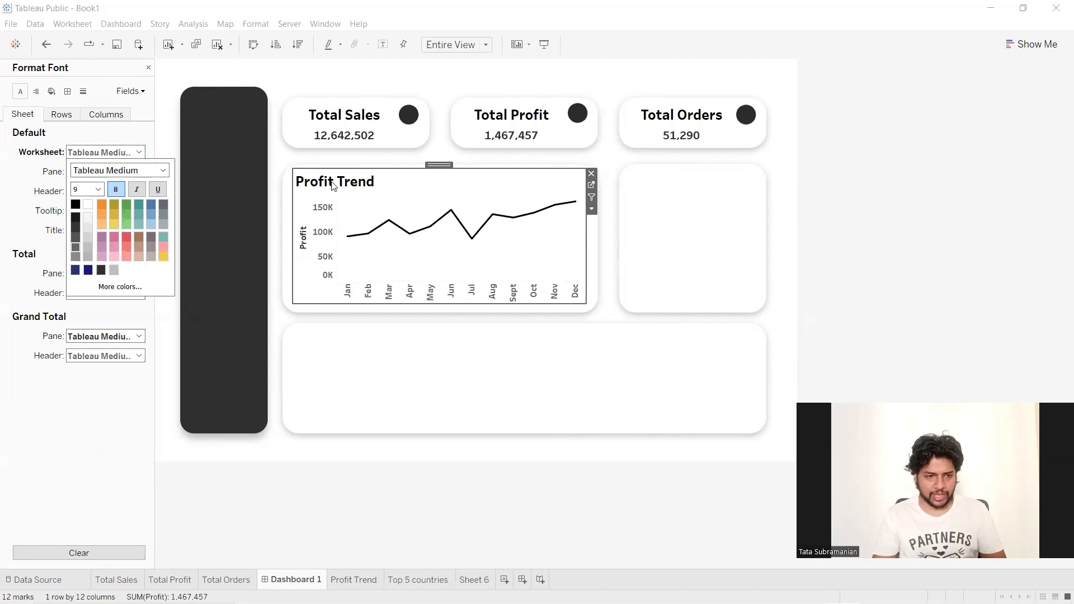
Check the font settings of the Profit Trend title and close the font formatting
{"action": "double_click", "coordinate": [333, 185]}
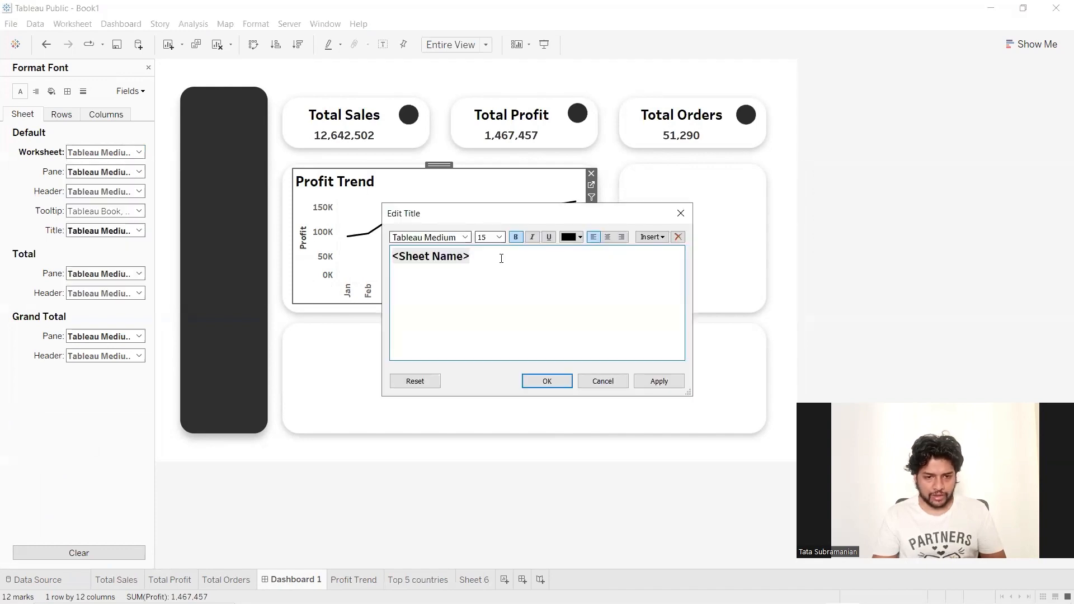
{"action": "key", "text": "ctrl+a"}
{"action": "left_click", "coordinate": [547, 381]}
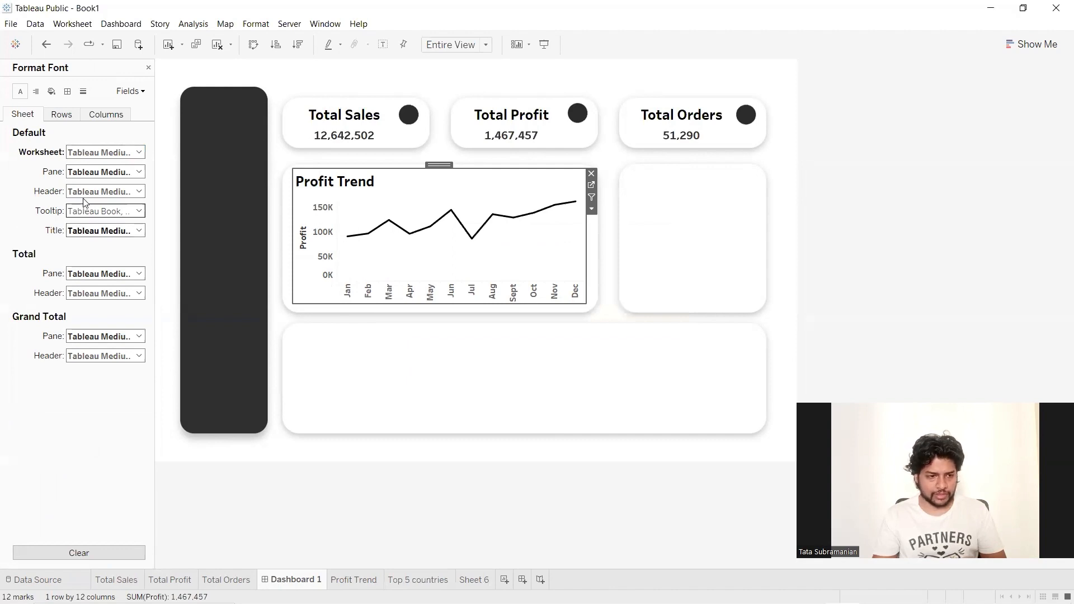
{"action": "left_click", "coordinate": [928, 226]}
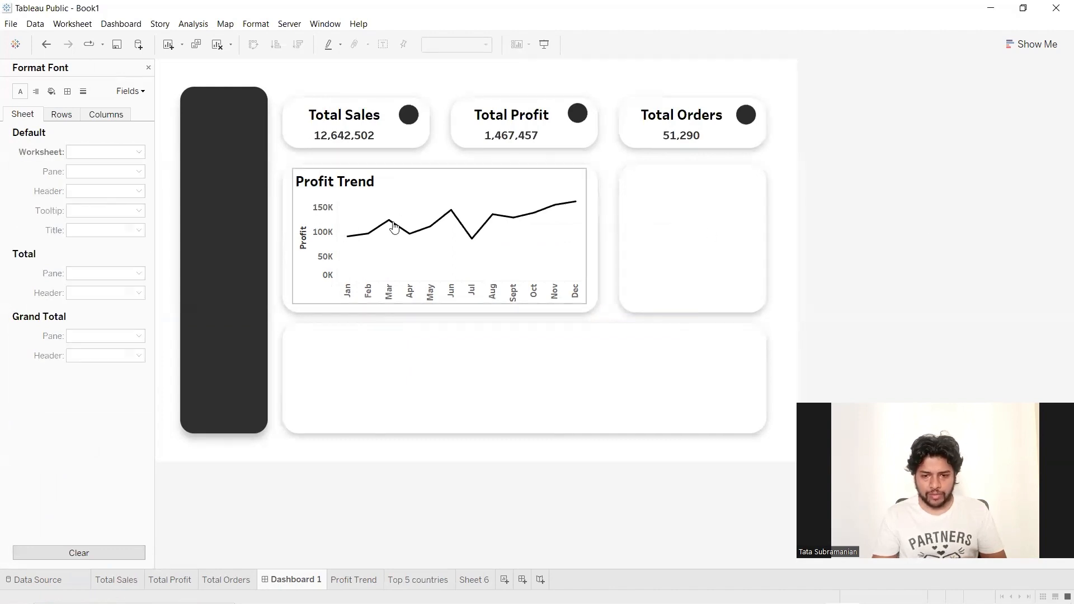
{"action": "left_click", "coordinate": [149, 68]}
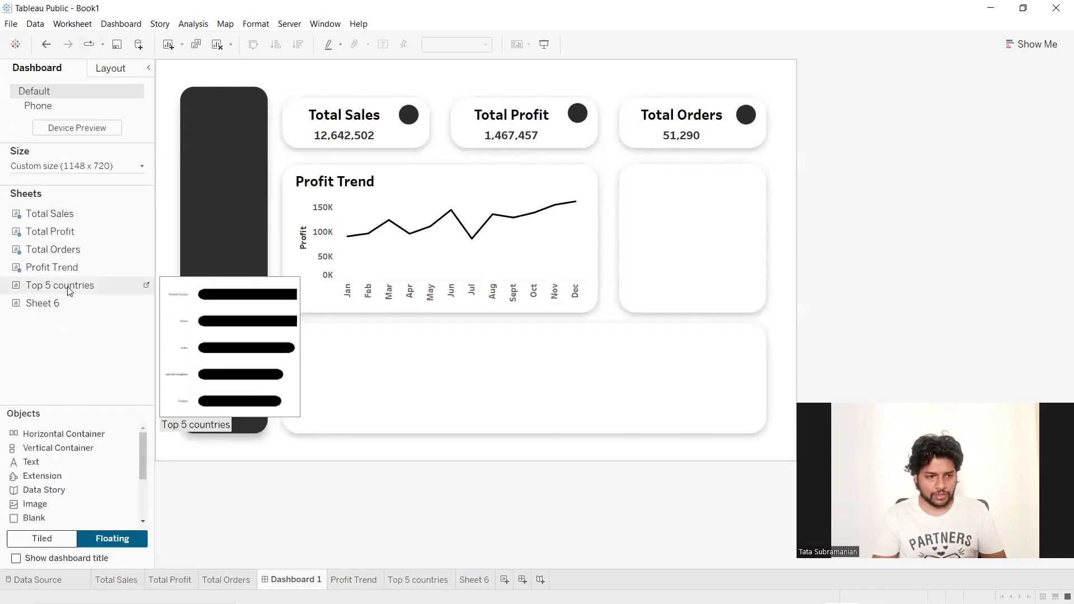
Place the Top 5 countries sheet as a floating object in the card beside Profit Trend and narrow it to fit inside
{"action": "left_click_drag", "start_coordinate": [70, 290], "coordinate": [625, 173]}
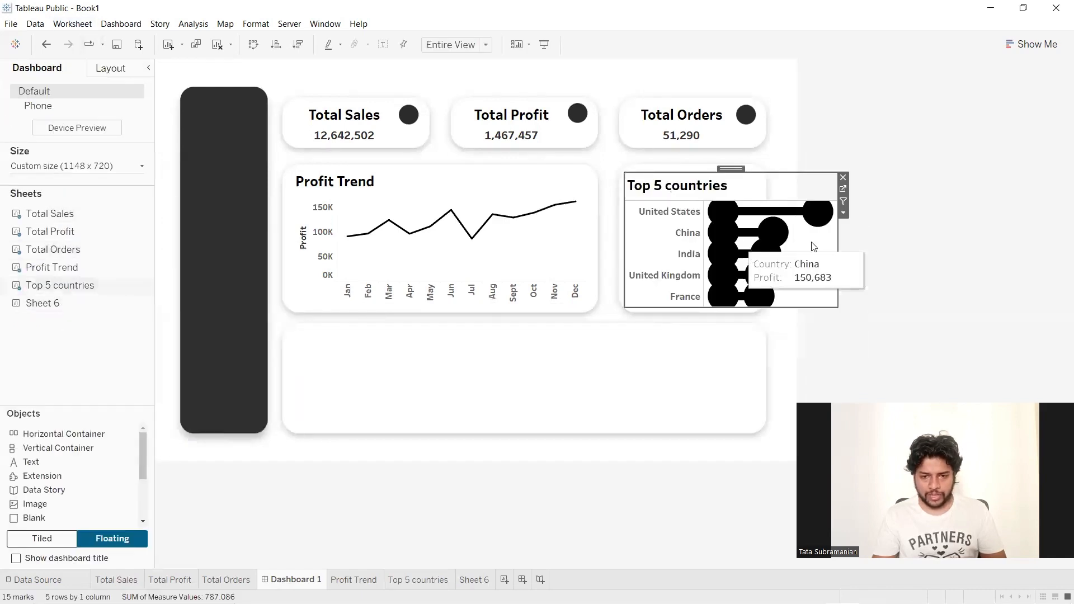
{"action": "left_click_drag", "start_coordinate": [836, 240], "coordinate": [759, 232]}
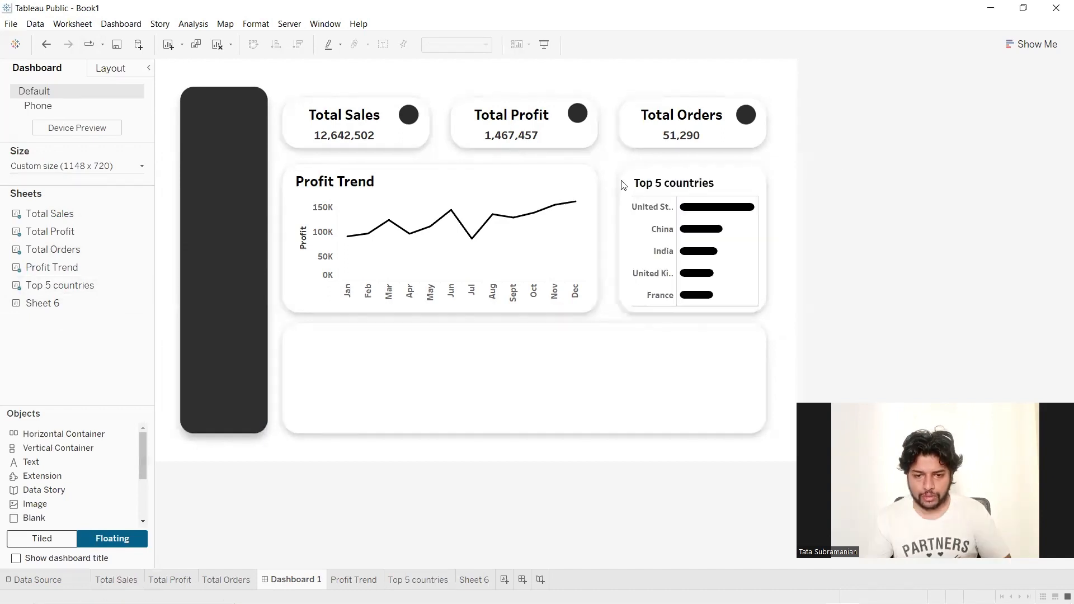
{"action": "left_click", "coordinate": [741, 186]}
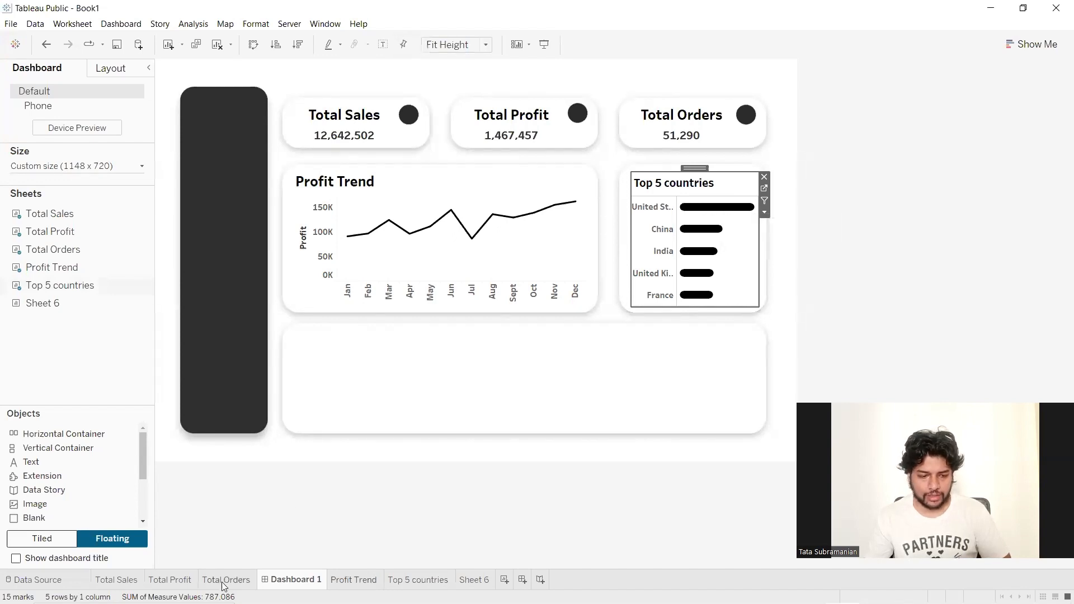
On the empty Sheet 6, find the Customer Name field and add it to Rows with all its members
{"action": "left_click", "coordinate": [420, 581]}
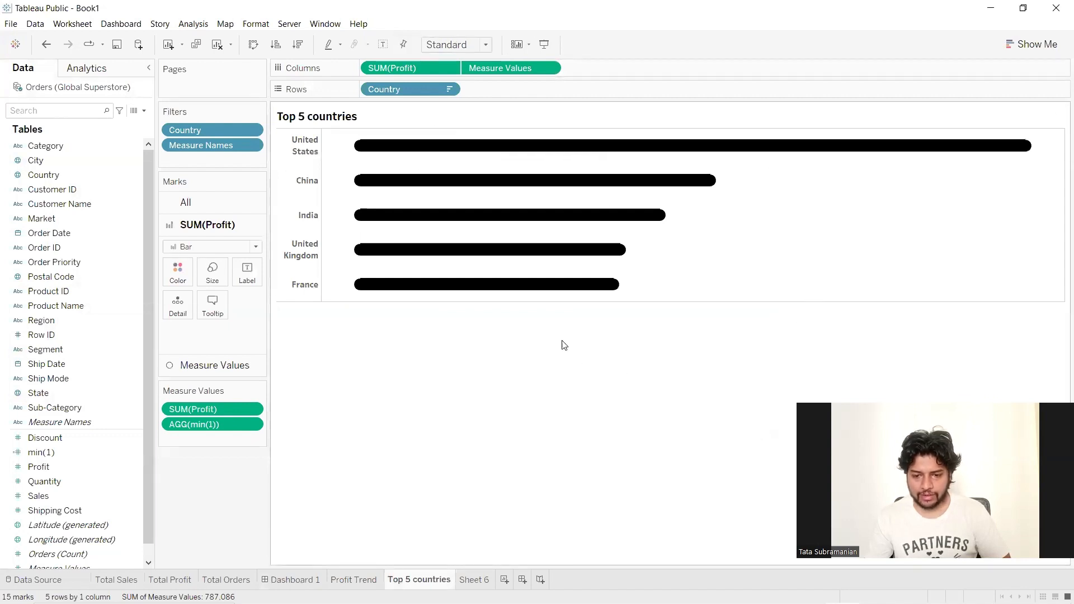
{"action": "left_click", "coordinate": [355, 580]}
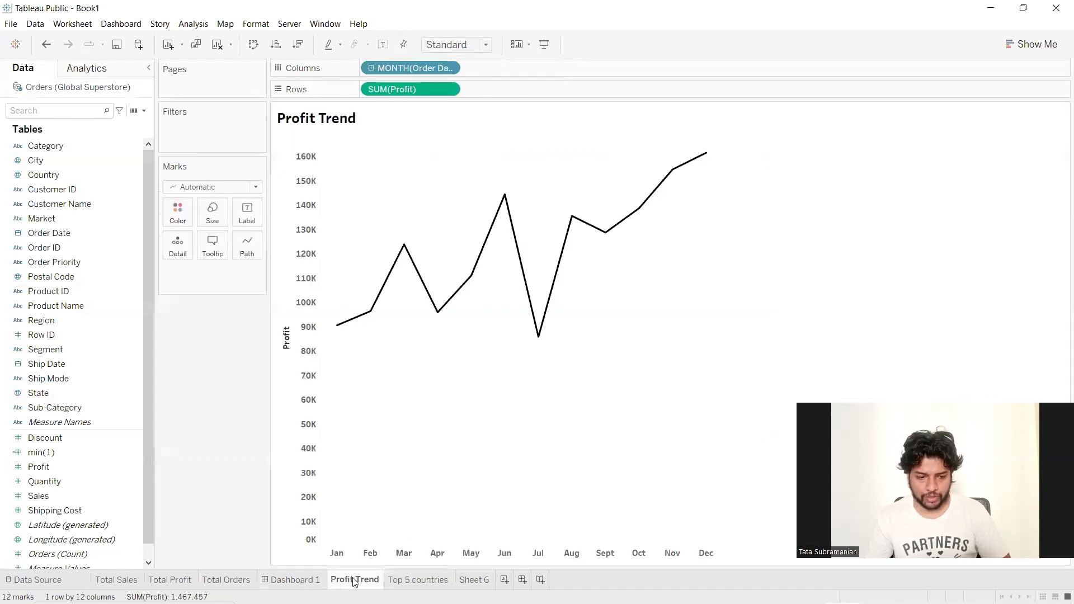
{"action": "left_click", "coordinate": [425, 581]}
{"action": "left_click", "coordinate": [474, 580]}
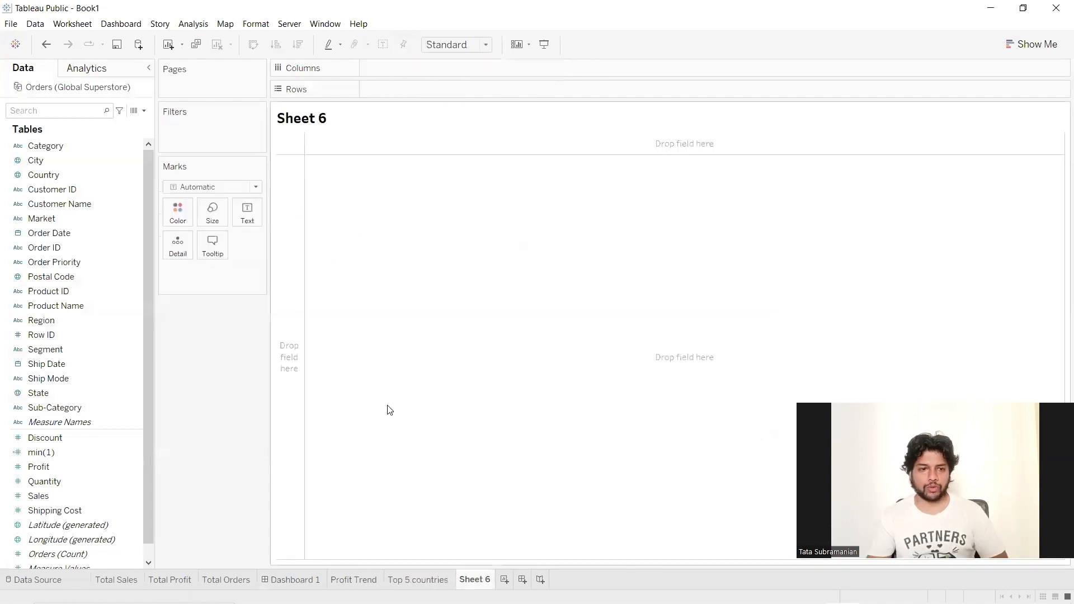
{"action": "left_click", "coordinate": [60, 114]}
{"action": "type", "text": "cus"}
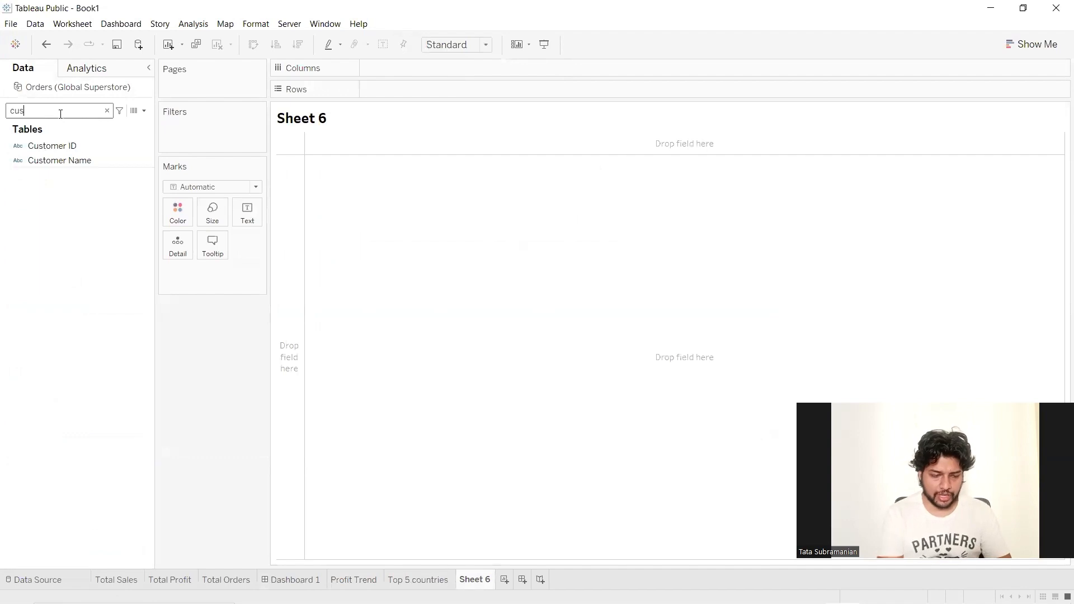
{"action": "left_click_drag", "start_coordinate": [83, 160], "coordinate": [371, 91]}
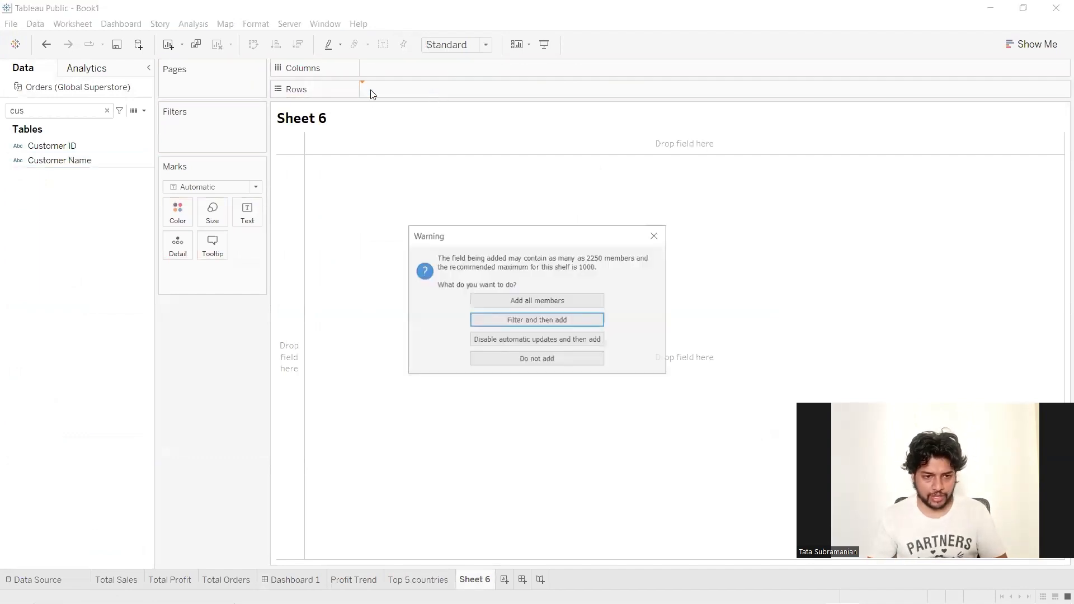
{"action": "left_click", "coordinate": [532, 301]}
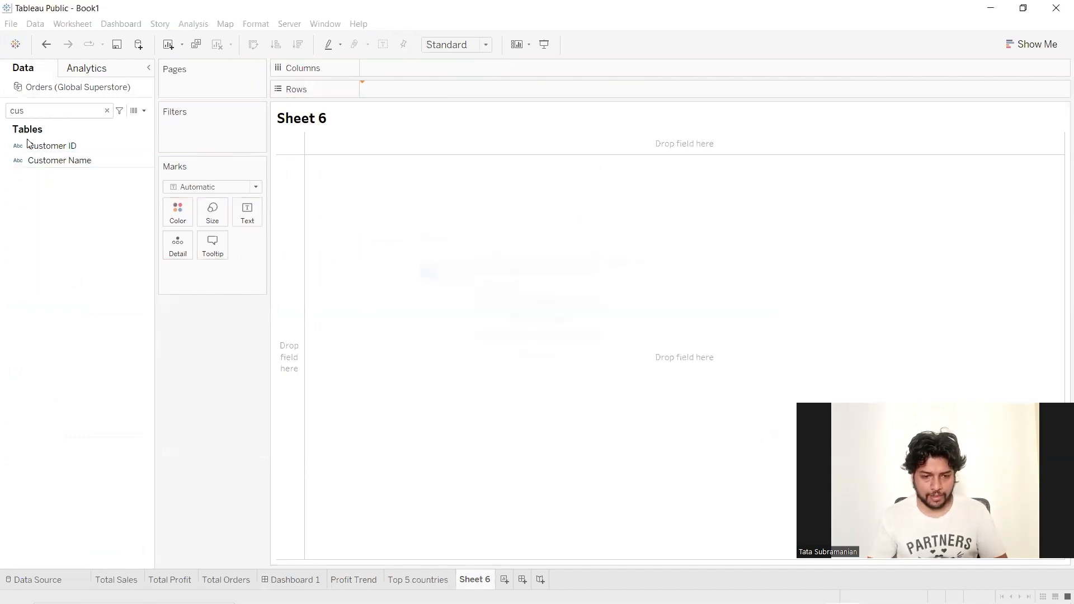
Find the Order ID field and add it to Rows after Customer Name, including all members
{"action": "left_click", "coordinate": [106, 111]}
{"action": "type", "text": "ord"}
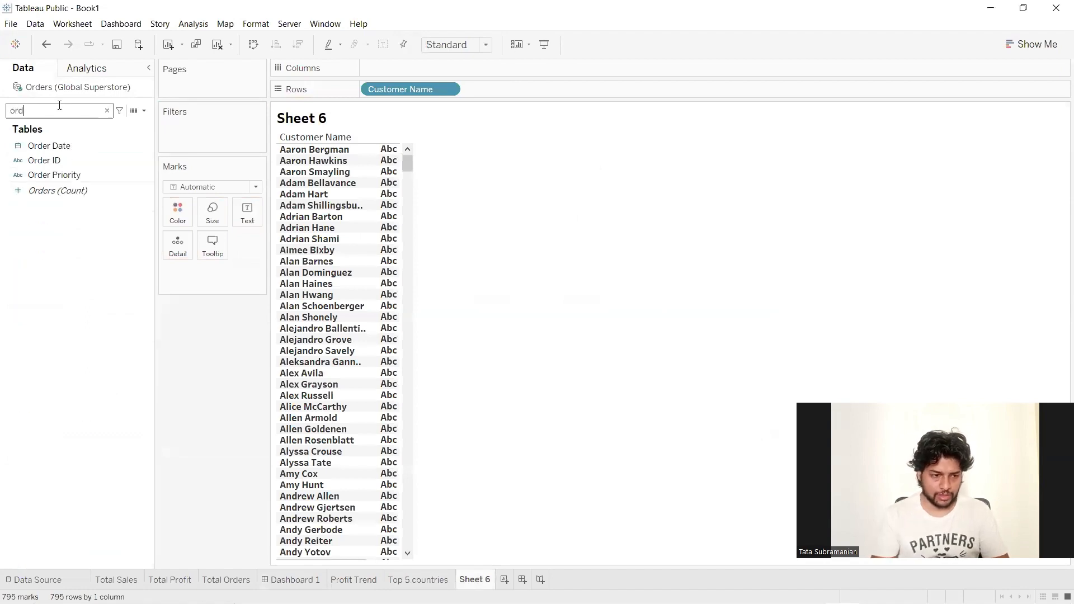
{"action": "left_click", "coordinate": [65, 173]}
{"action": "left_click_drag", "start_coordinate": [71, 158], "coordinate": [490, 90]}
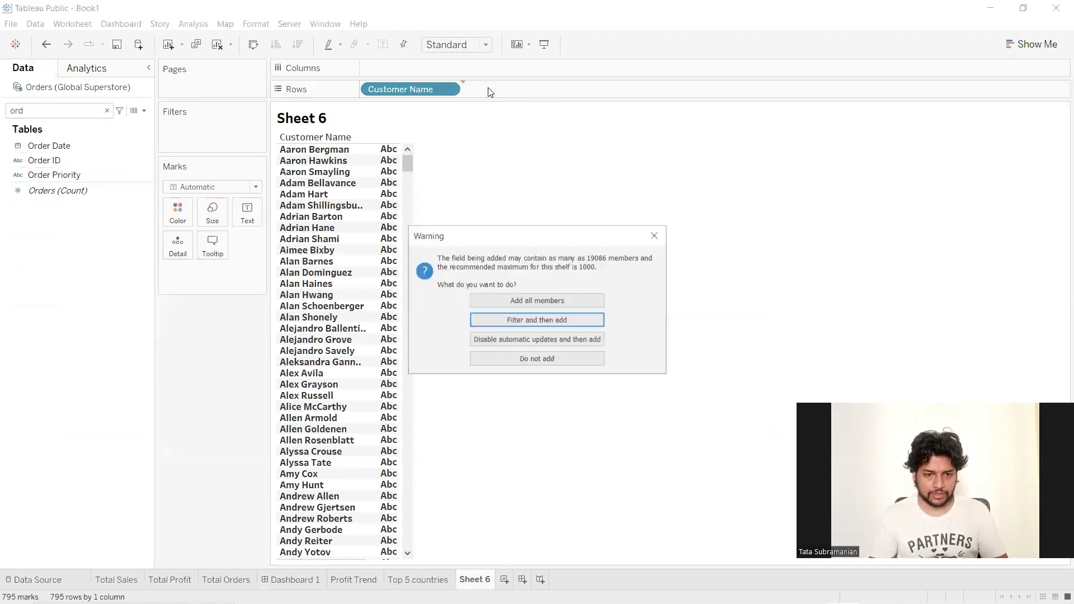
{"action": "left_click", "coordinate": [500, 301]}
Find the Sales measure and show it as text values in the customer and order table
{"action": "left_click", "coordinate": [107, 111]}
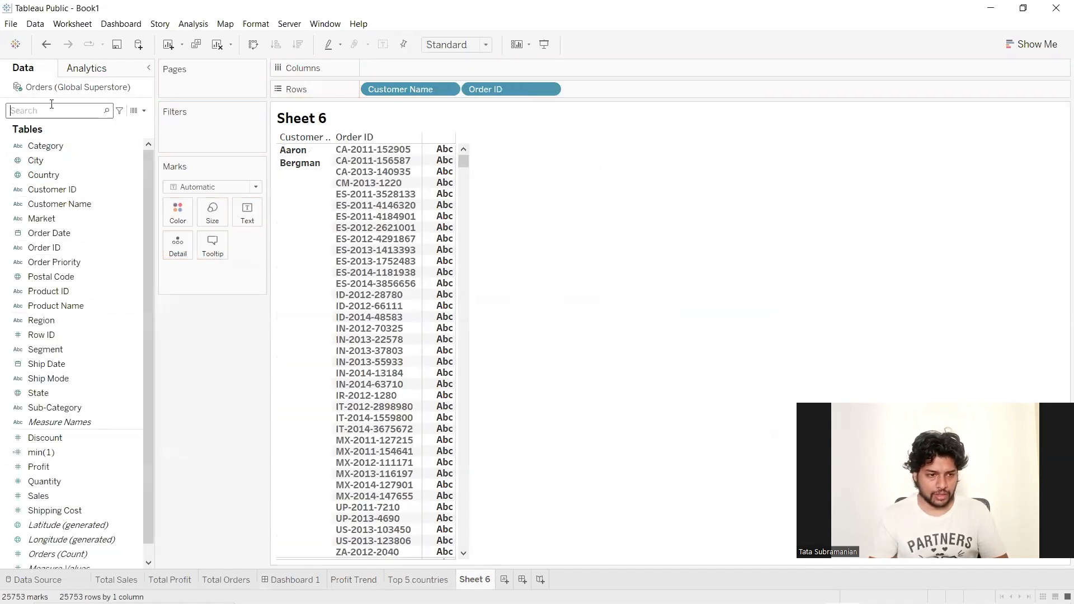
{"action": "type", "text": "sales"}
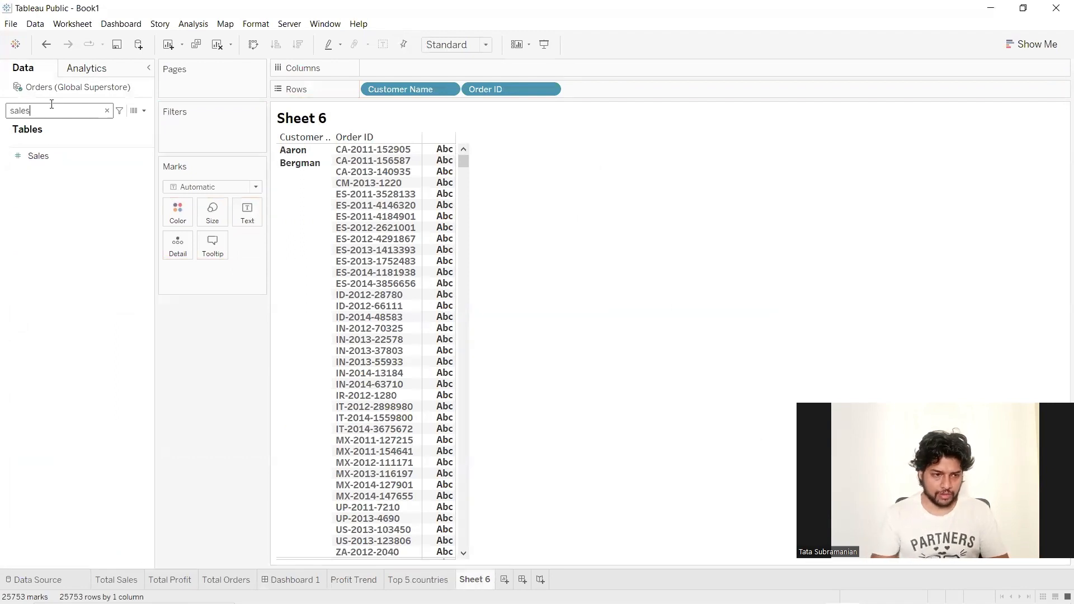
{"action": "left_click_drag", "start_coordinate": [72, 158], "coordinate": [610, 89]}
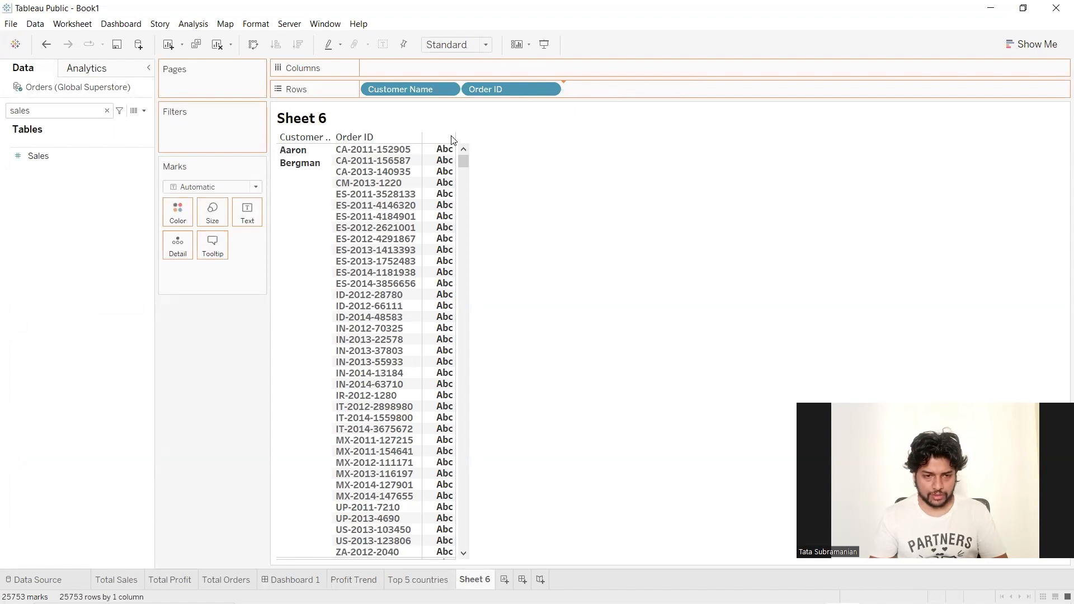
{"action": "left_click_drag", "start_coordinate": [616, 90], "coordinate": [611, 87]}
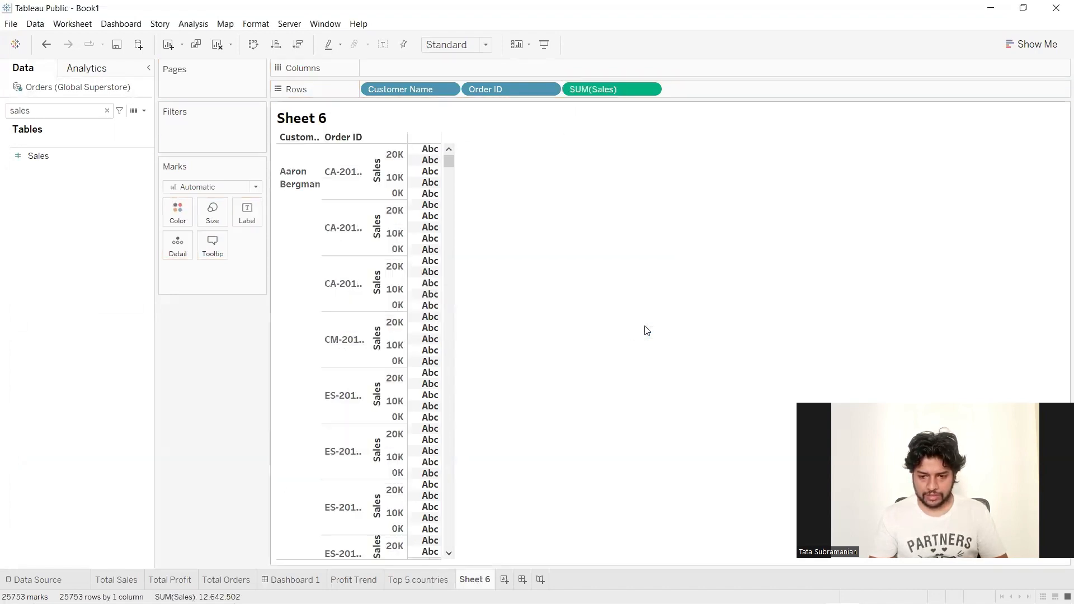
{"action": "left_click_drag", "start_coordinate": [566, 100], "coordinate": [246, 204]}
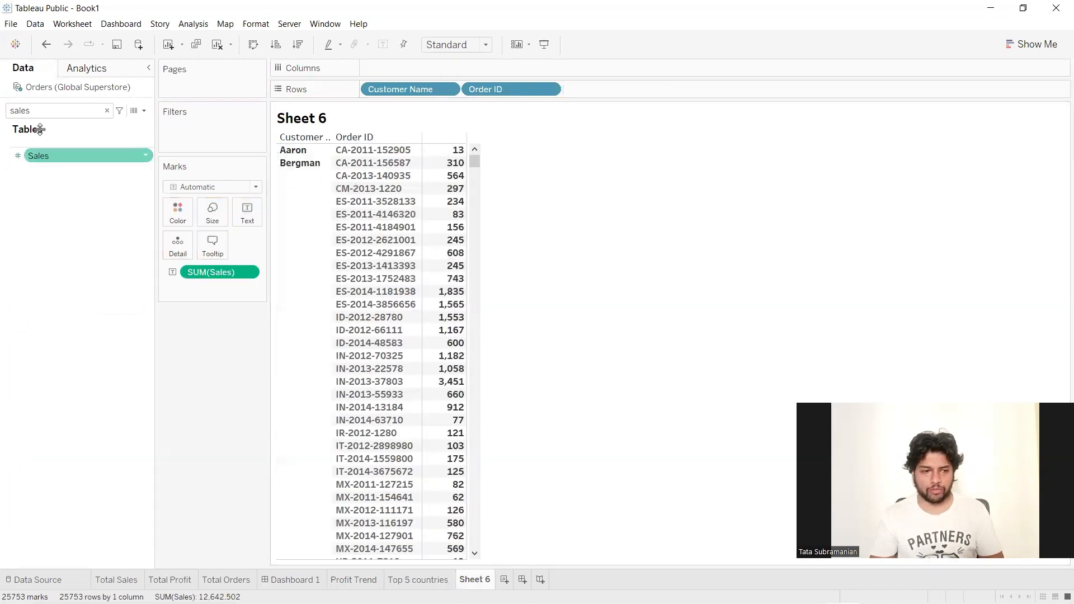
Add the Profit measure to the table and order the measure values with Sales before Profit
{"action": "left_click", "coordinate": [106, 111]}
{"action": "type", "text": "r"}
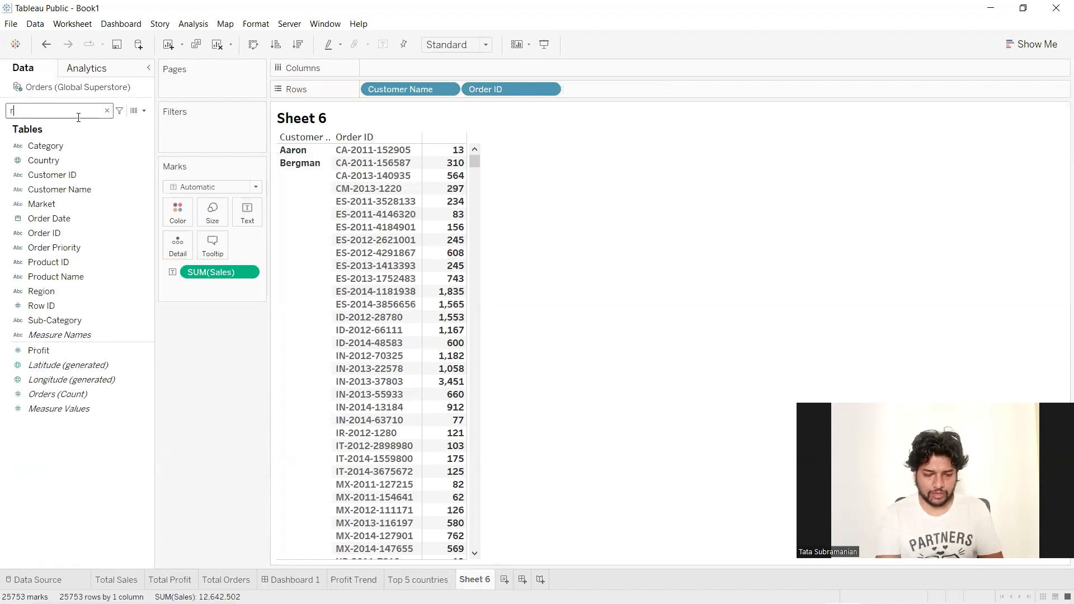
{"action": "key", "text": "BackSpace"}
{"action": "type", "text": "prof"}
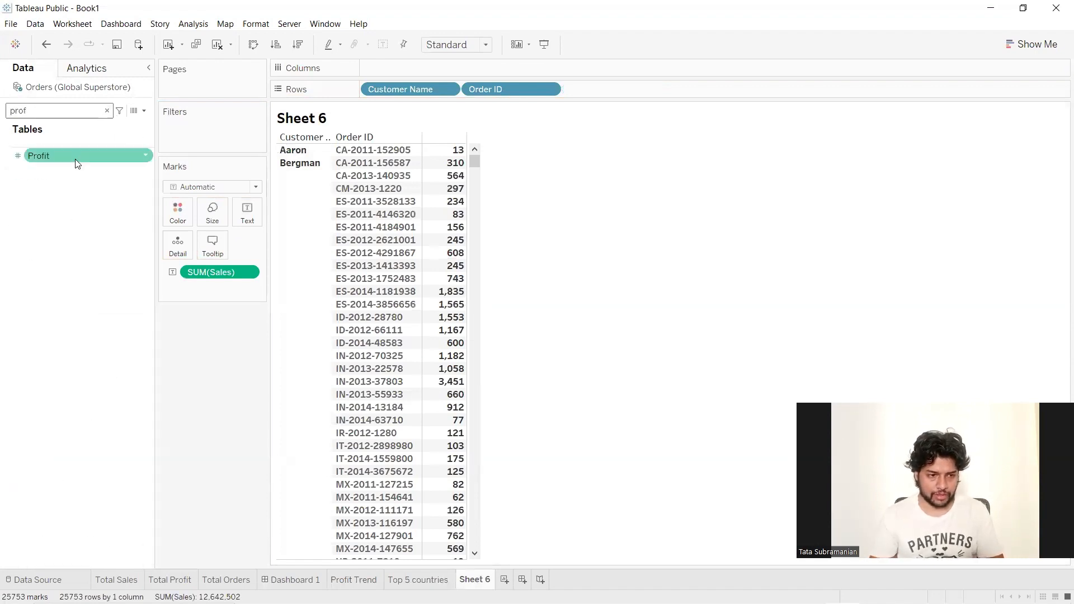
{"action": "left_click", "coordinate": [77, 160]}
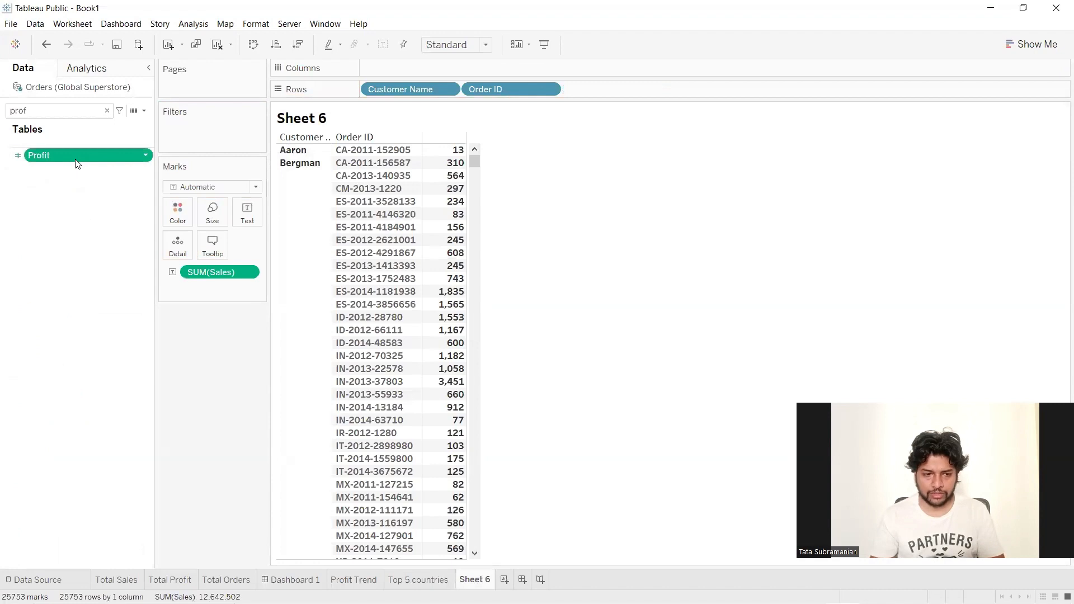
{"action": "double_click", "coordinate": [77, 159]}
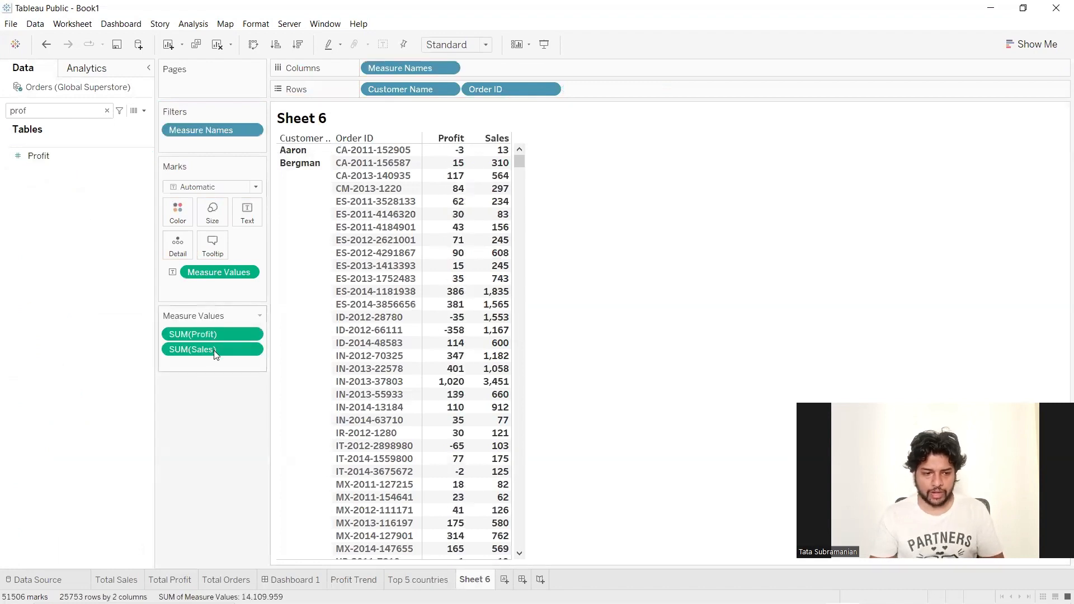
{"action": "left_click_drag", "start_coordinate": [216, 354], "coordinate": [202, 336]}
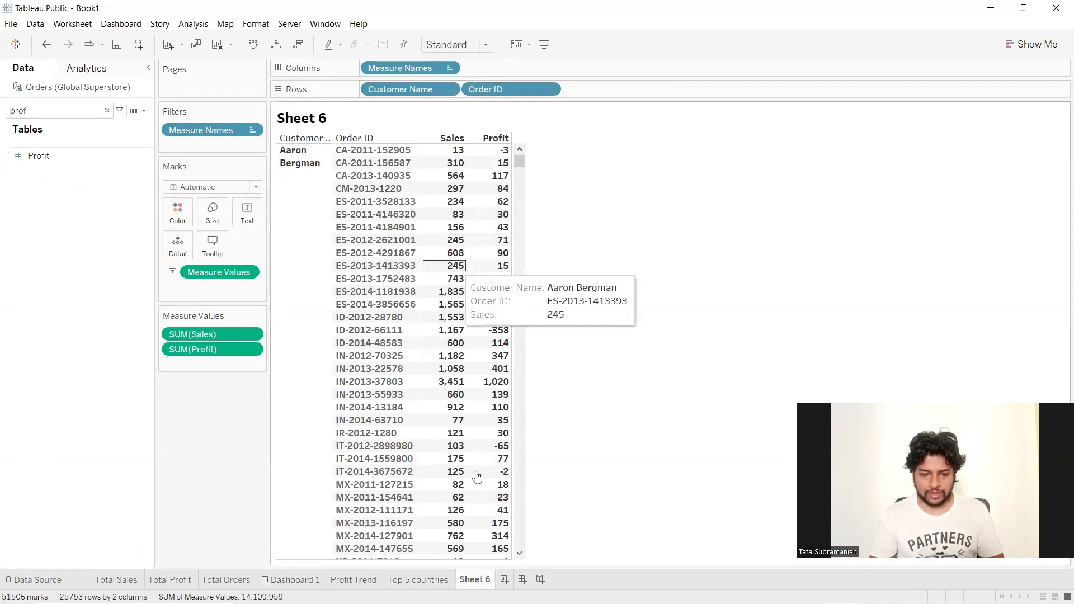
Rename Sheet 6 as Order details
{"action": "left_click", "coordinate": [292, 580]}
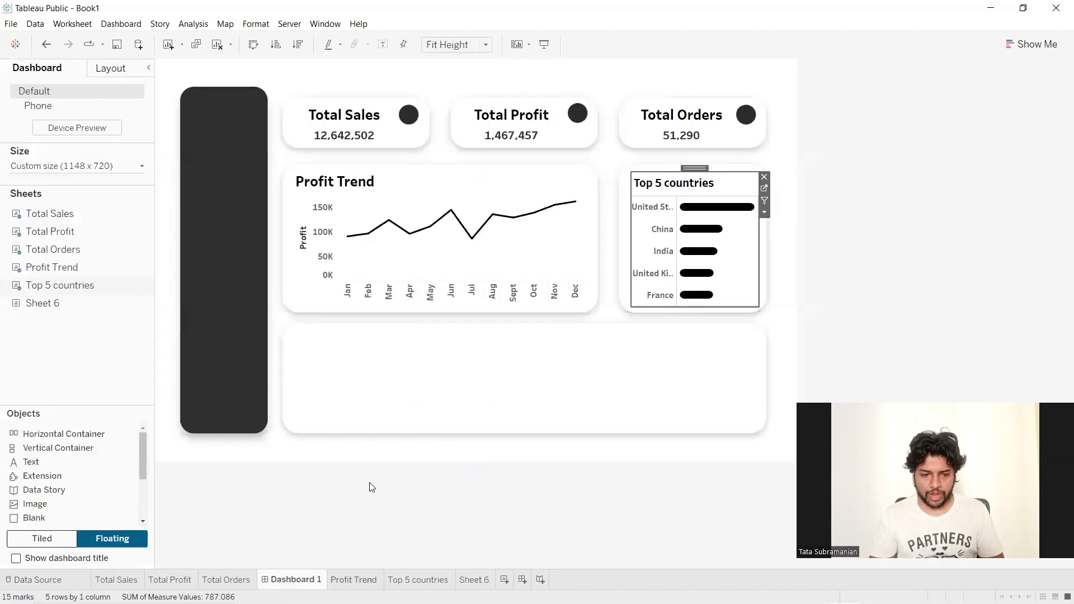
{"action": "left_click", "coordinate": [473, 580]}
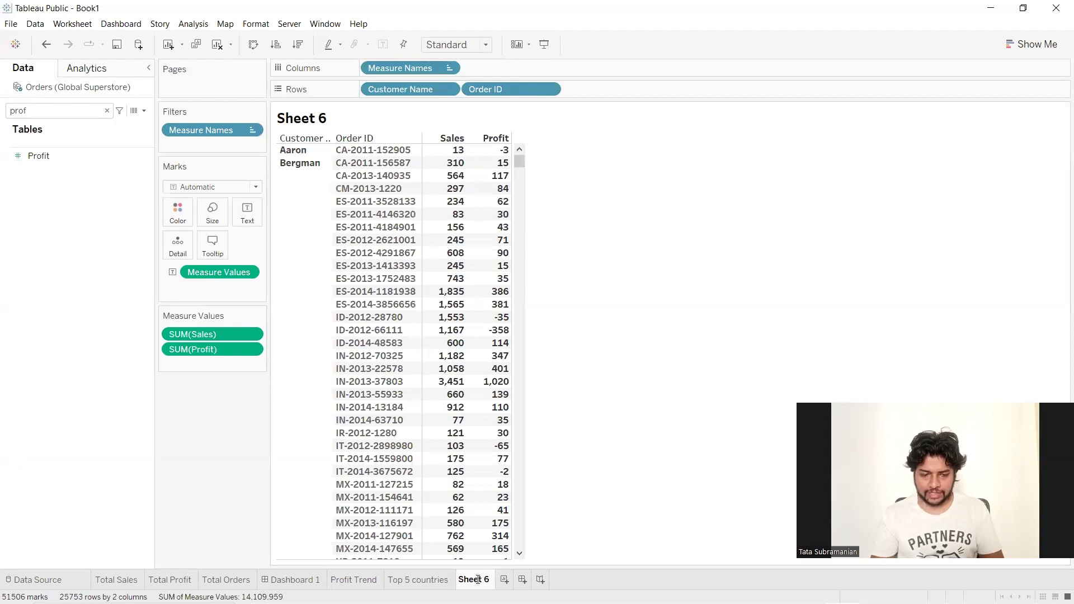
{"action": "double_click", "coordinate": [479, 580]}
{"action": "key", "text": "BackSpace"}
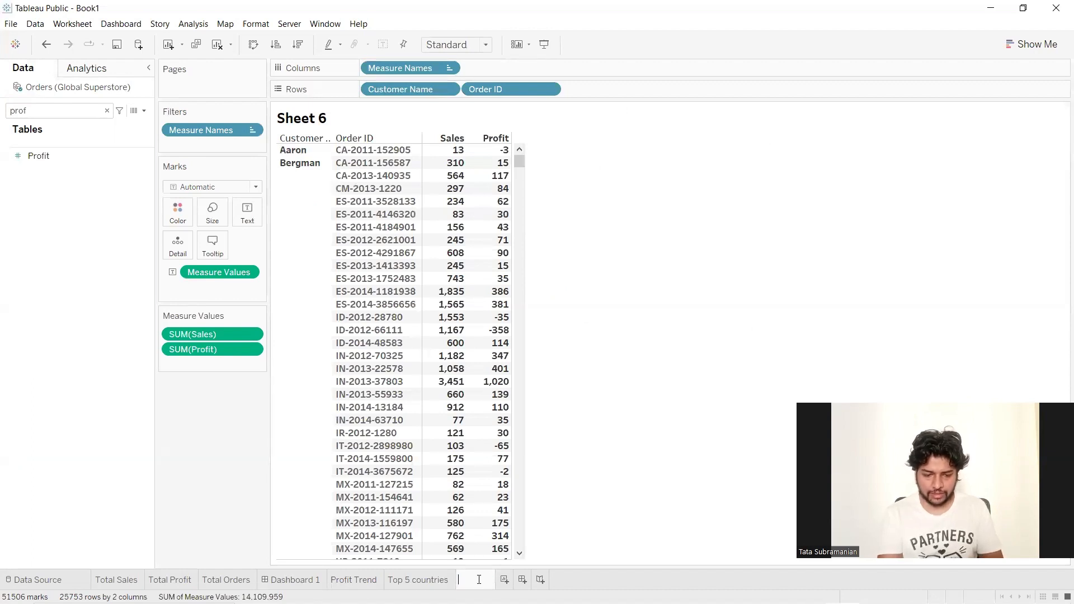
{"action": "type", "text": "Orde"}
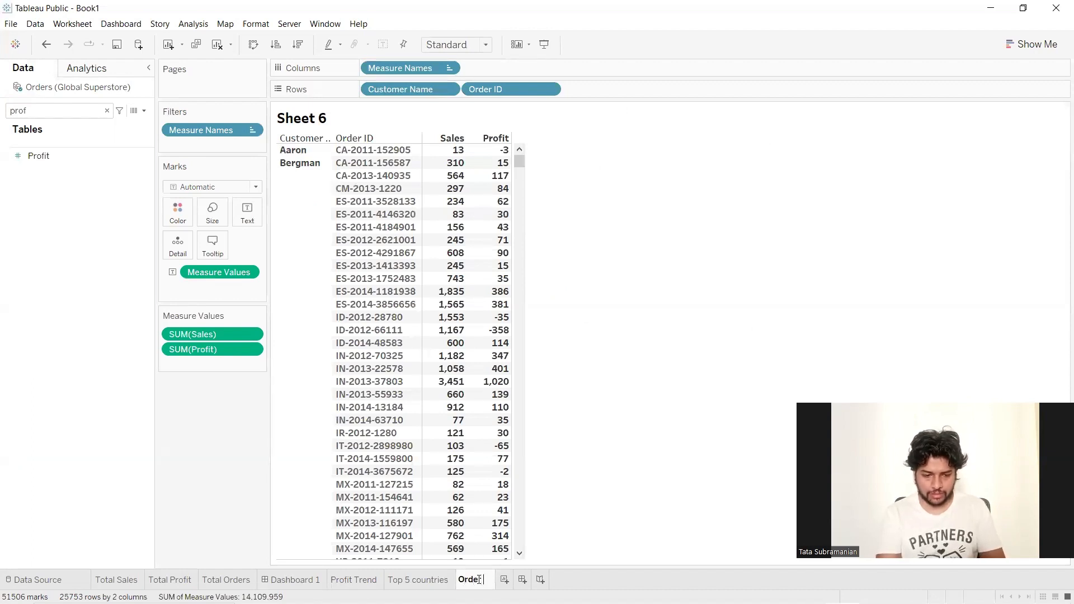
{"action": "type", "text": "r deta"}
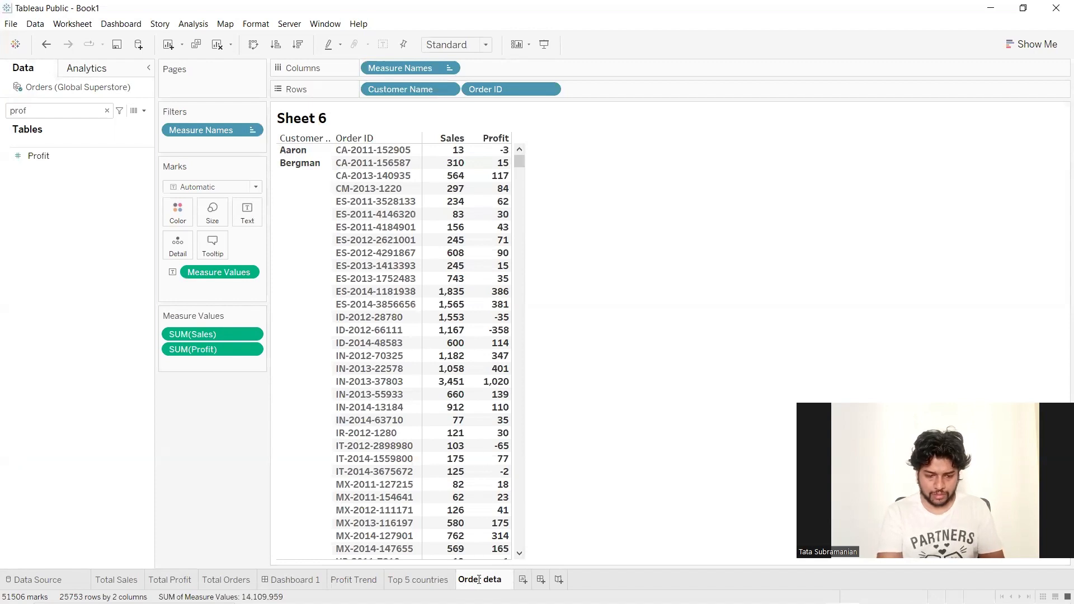
{"action": "type", "text": "ils"}
{"action": "key", "text": "Return"}
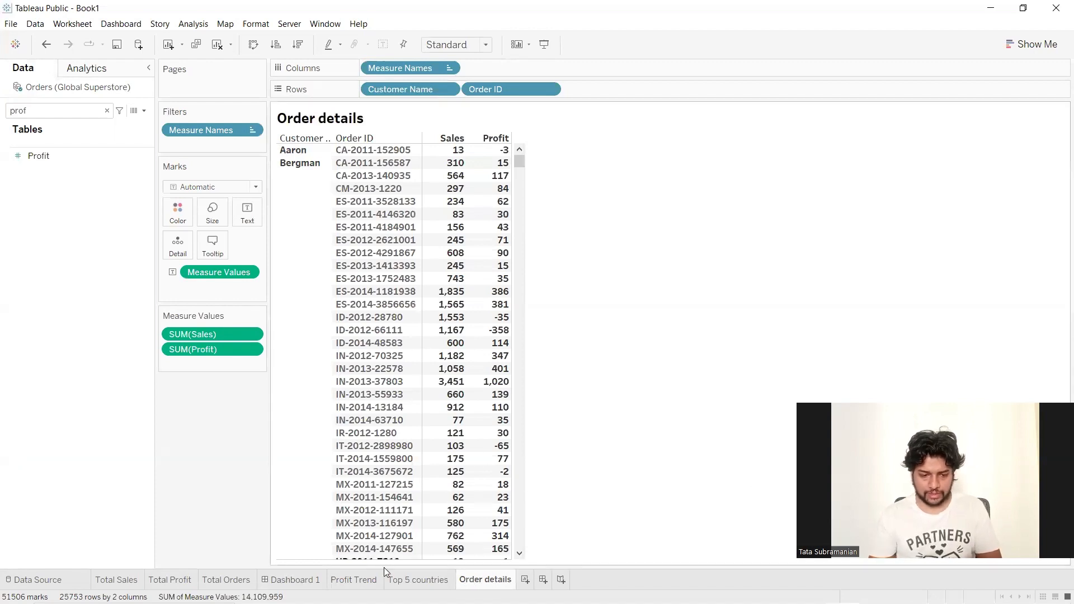
Place the Order details sheet as a floating object in Dashboard 1's wide lower card and resize it to fit inside
{"action": "left_click", "coordinate": [291, 580]}
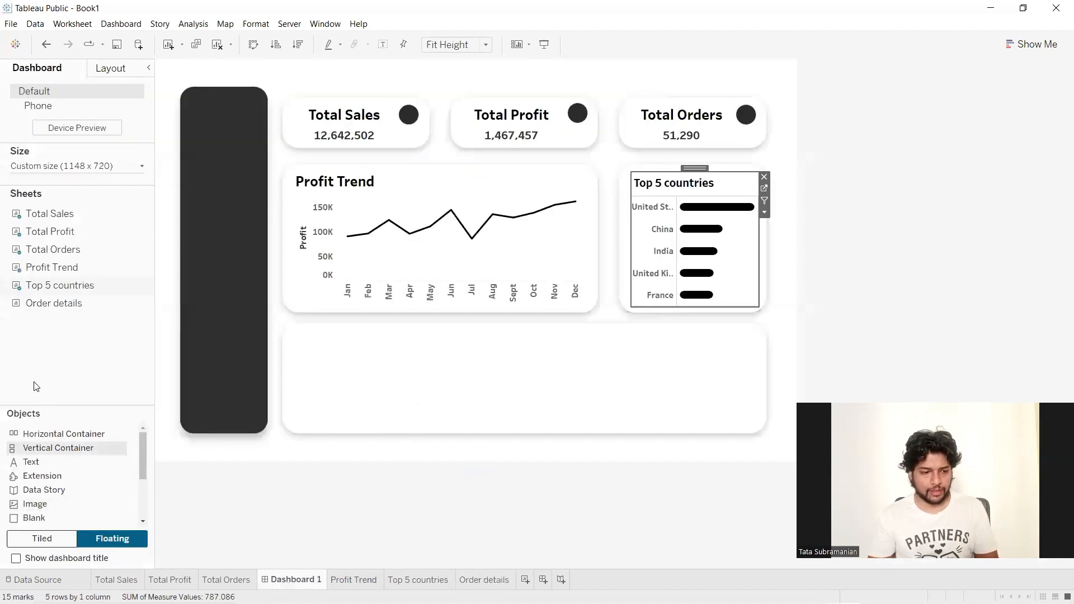
{"action": "left_click_drag", "start_coordinate": [56, 304], "coordinate": [290, 330]}
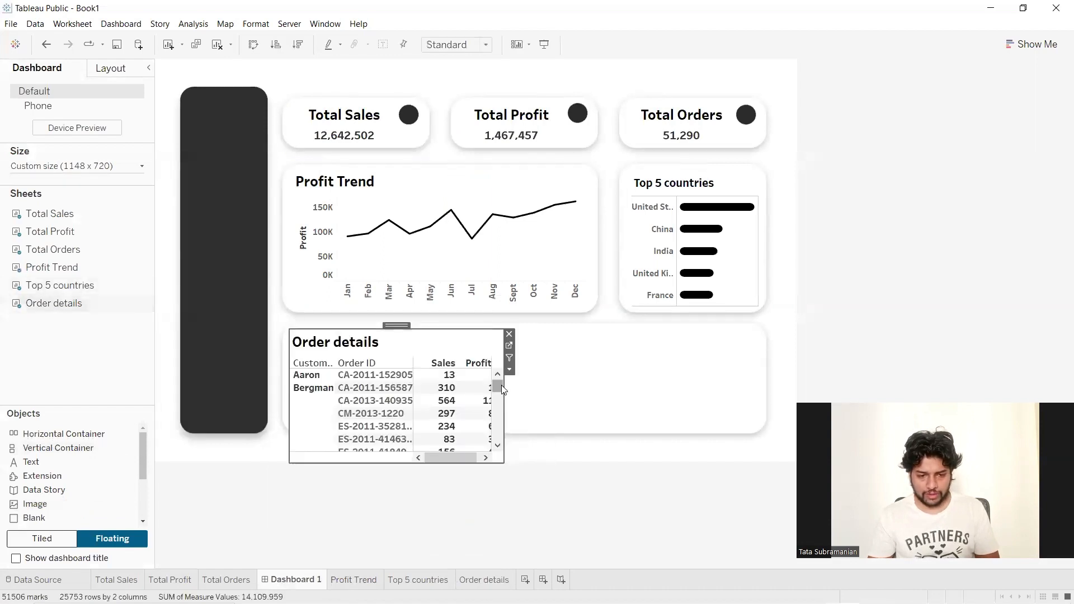
{"action": "left_click_drag", "start_coordinate": [502, 386], "coordinate": [762, 399]}
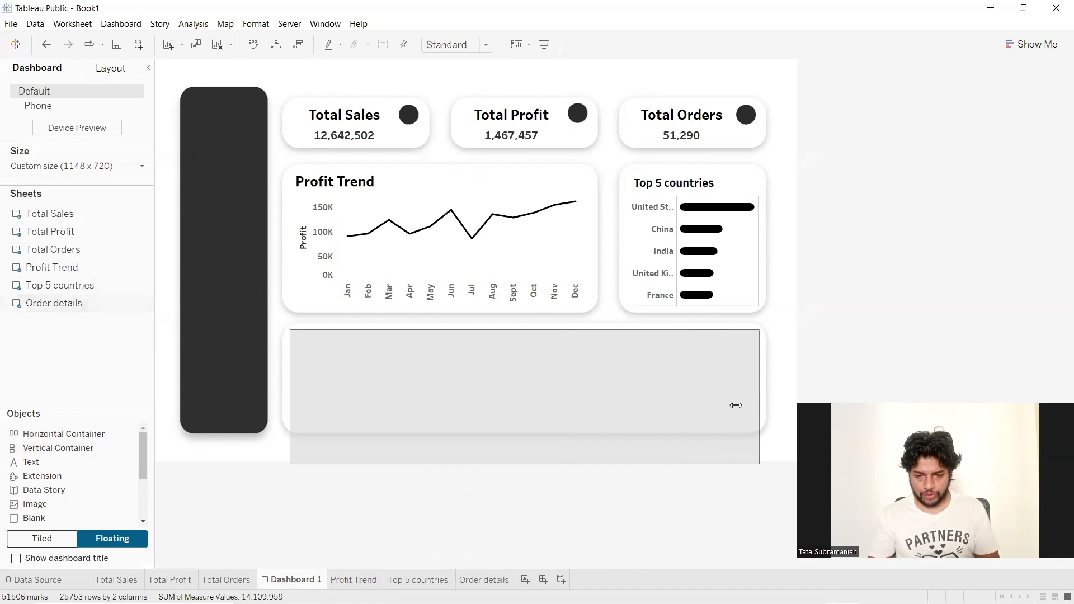
{"action": "left_click_drag", "start_coordinate": [551, 464], "coordinate": [547, 427]}
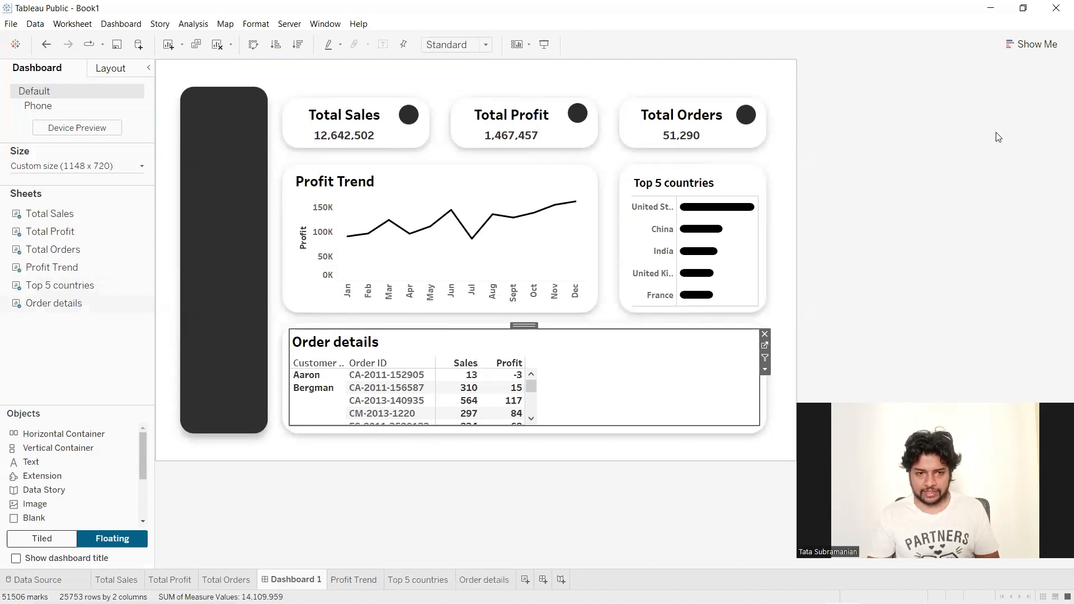
Set the Order details table to Fit Width and widen its Customer Name column so full names fit on one line
{"action": "left_click", "coordinate": [438, 44]}
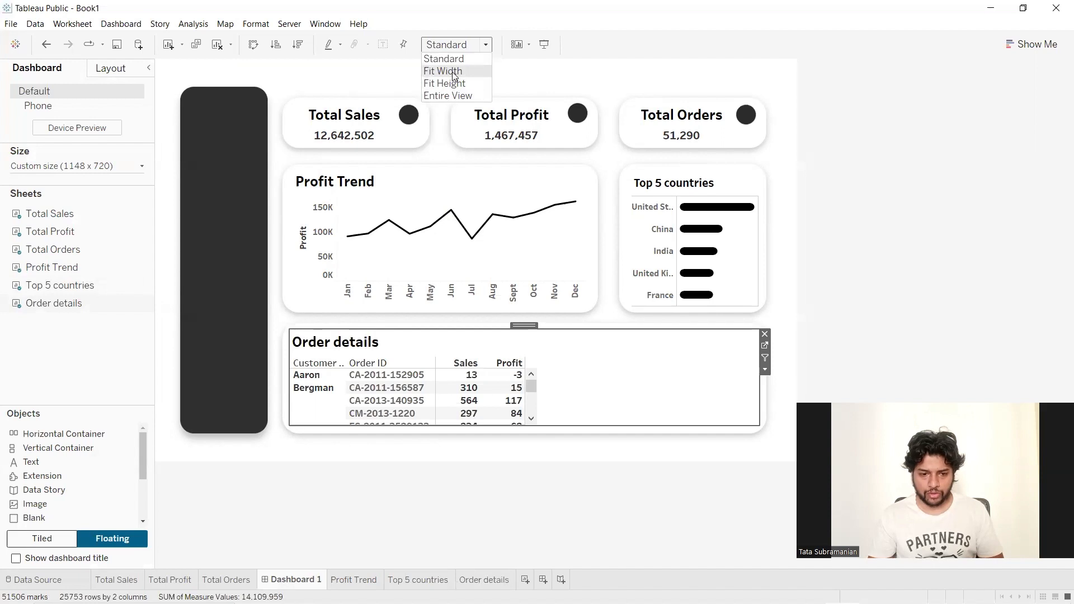
{"action": "left_click", "coordinate": [453, 72]}
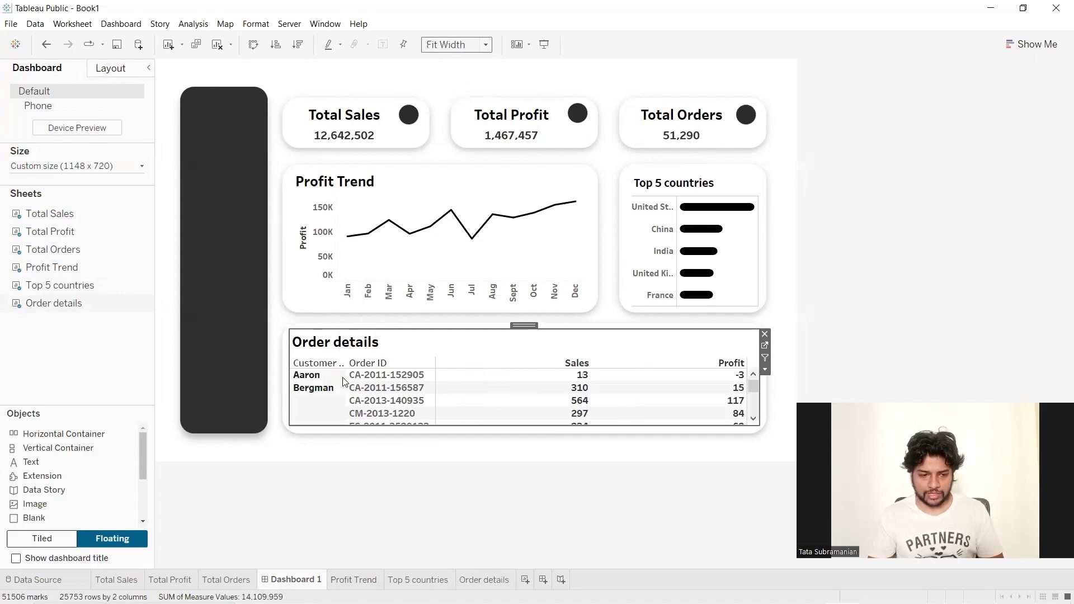
{"action": "left_click_drag", "start_coordinate": [359, 381], "coordinate": [378, 382]}
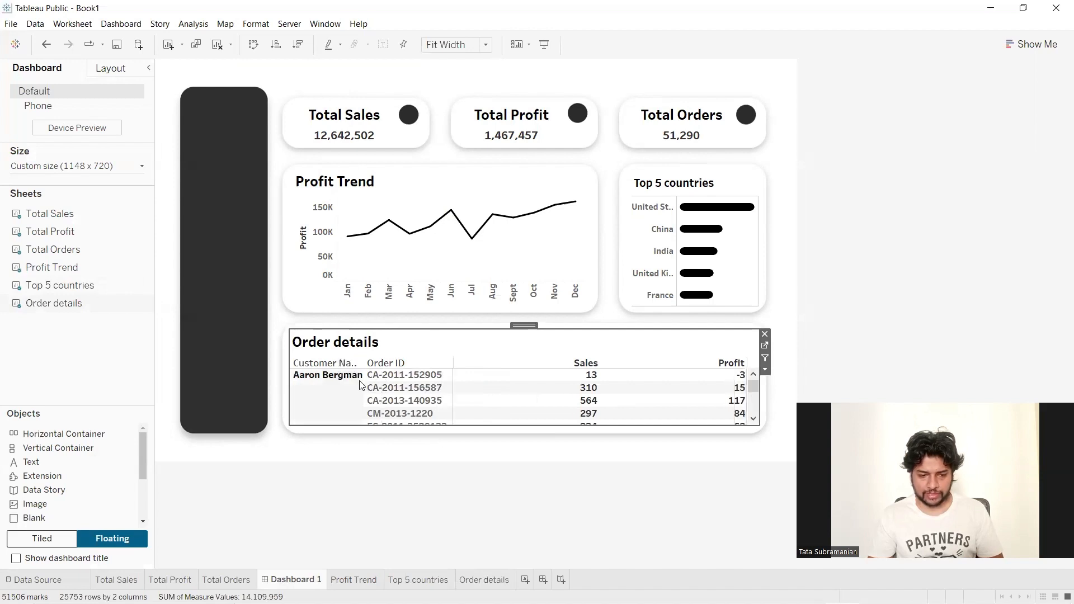
{"action": "left_click", "coordinate": [866, 296]}
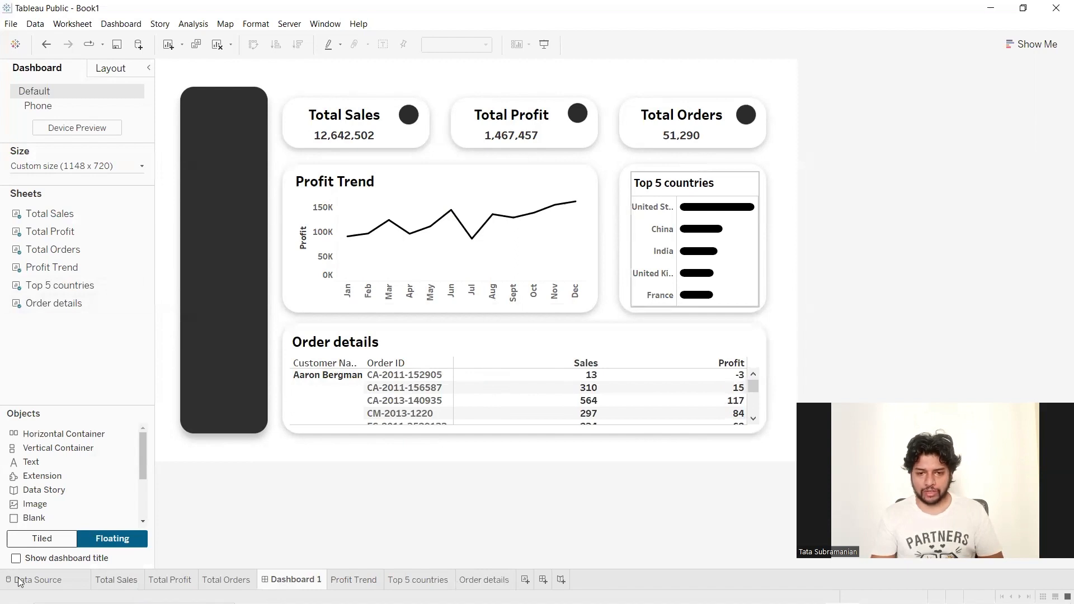
Open the Top 5 countries sheet from the dashboard and set its column Grand Total pane border to None
{"action": "left_click", "coordinate": [740, 186]}
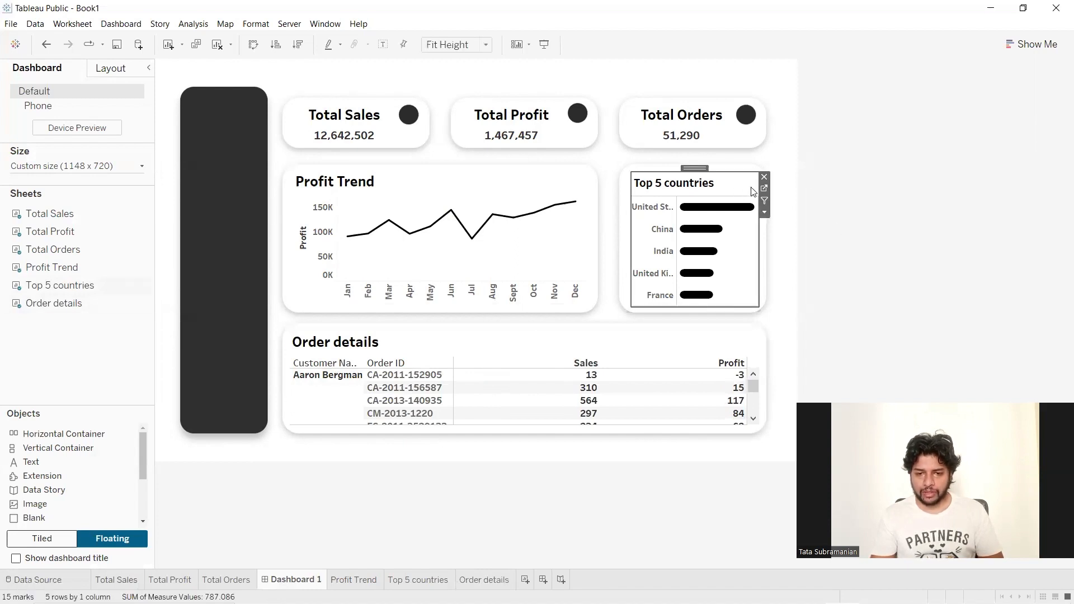
{"action": "left_click", "coordinate": [764, 188]}
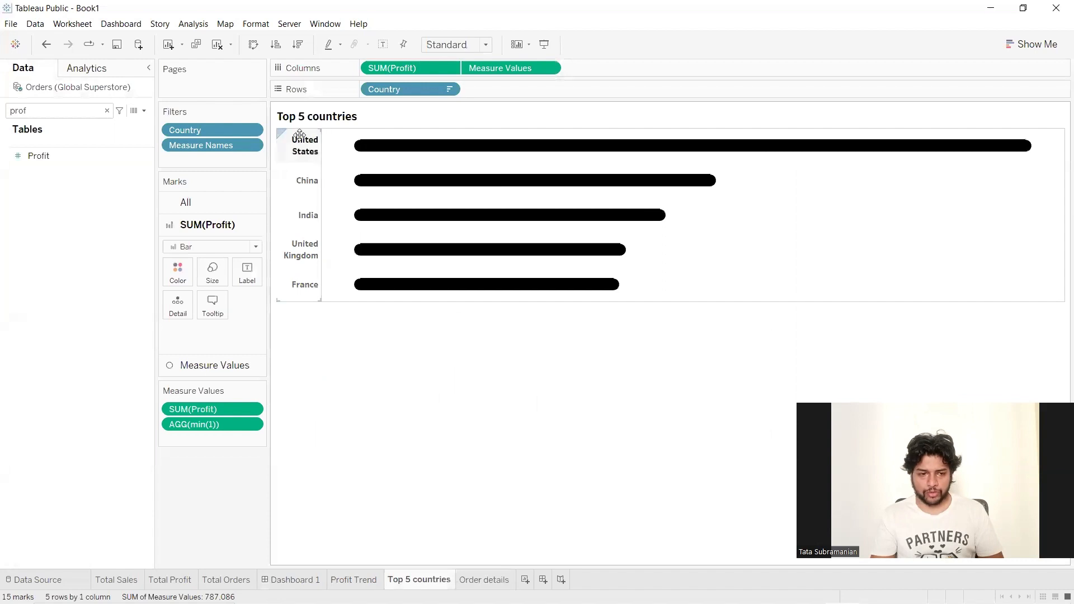
{"action": "left_click", "coordinate": [256, 23]}
{"action": "left_click", "coordinate": [284, 140]}
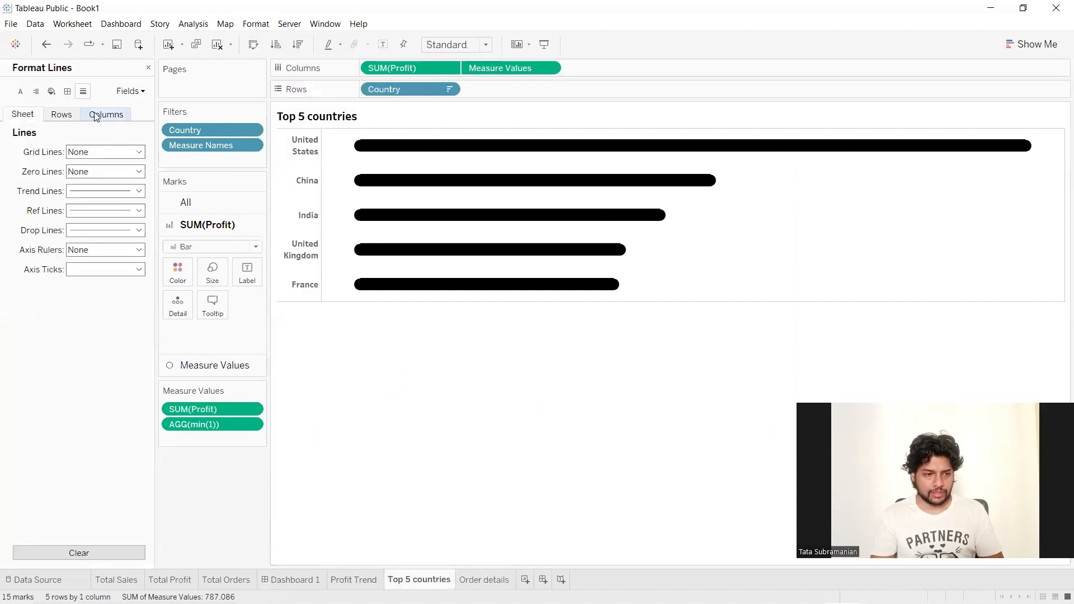
{"action": "left_click", "coordinate": [92, 115]}
{"action": "left_click", "coordinate": [67, 121]}
{"action": "left_click", "coordinate": [93, 122]}
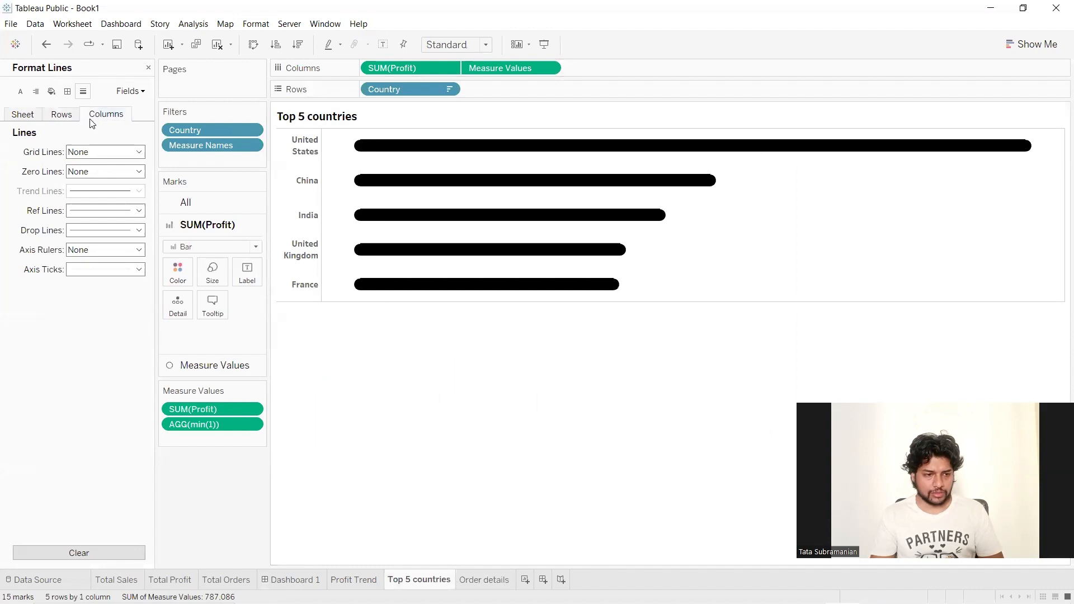
{"action": "left_click", "coordinate": [67, 91]}
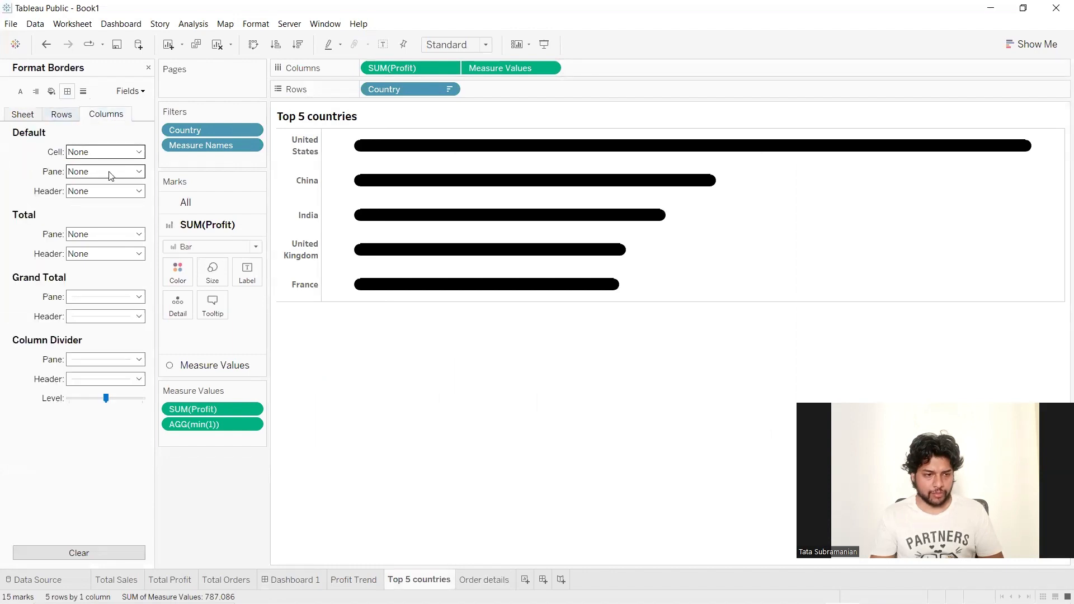
{"action": "left_click", "coordinate": [120, 296]}
{"action": "left_click", "coordinate": [96, 350]}
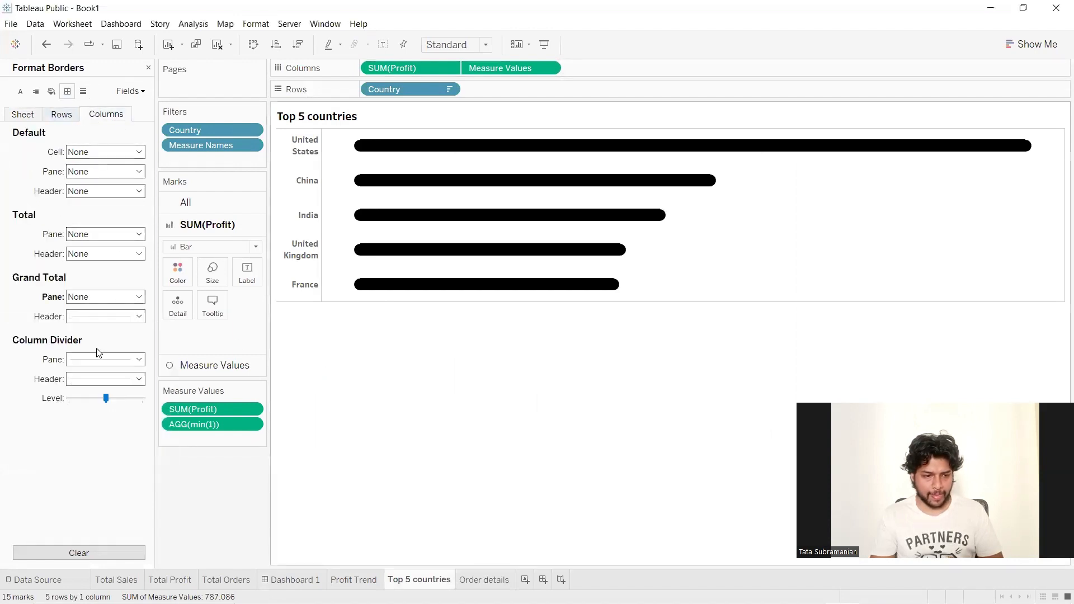
Set the sheet's Row Divider and Column Divider pane borders to None and return to Dashboard 1 with the formatting options closed
{"action": "left_click", "coordinate": [72, 116]}
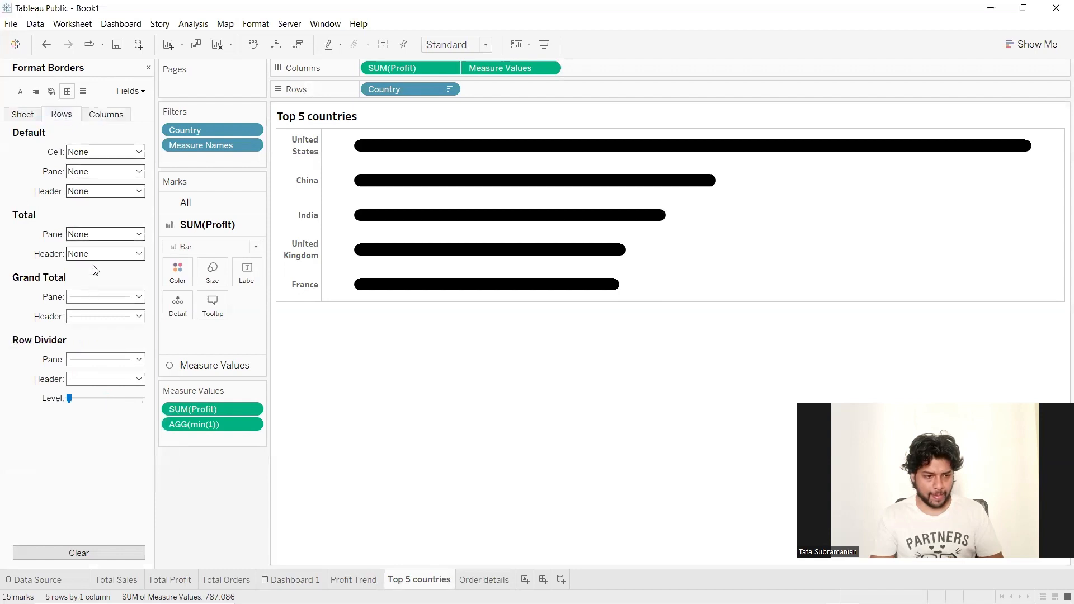
{"action": "left_click", "coordinate": [33, 119]}
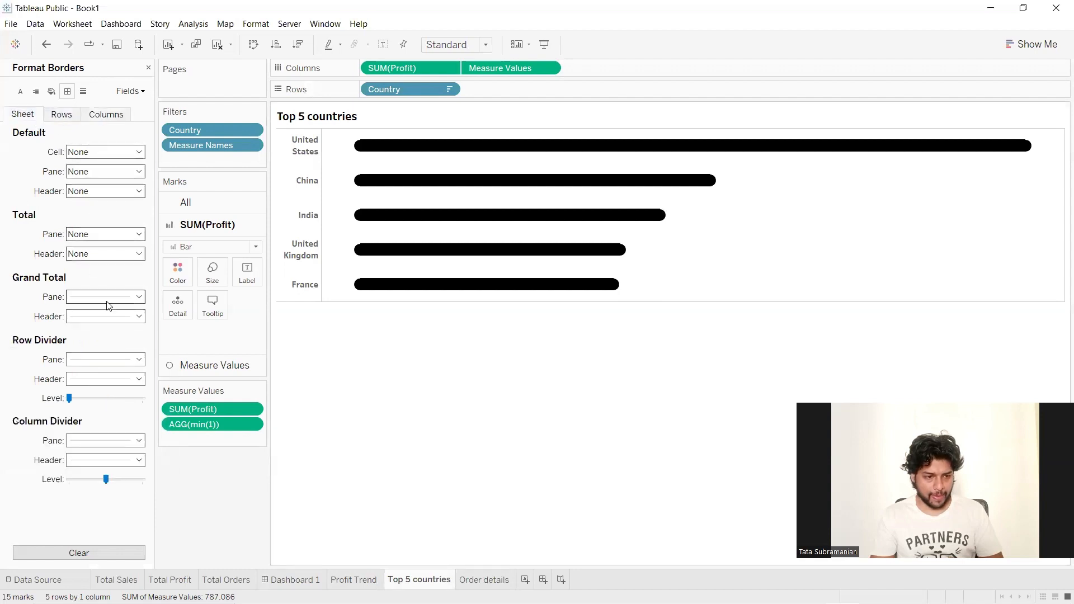
{"action": "left_click", "coordinate": [114, 360]}
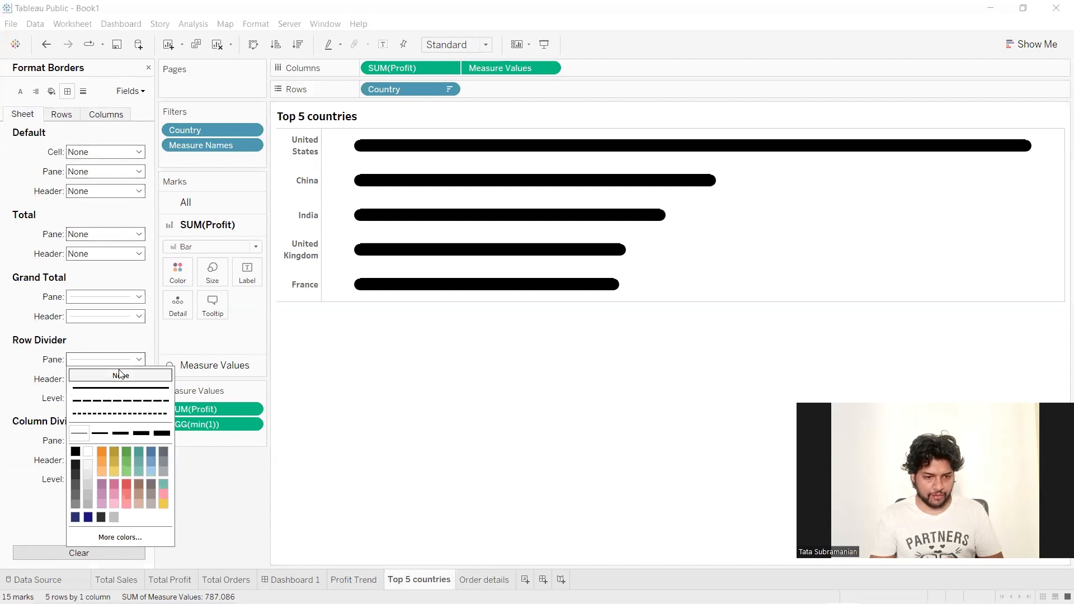
{"action": "left_click", "coordinate": [120, 374]}
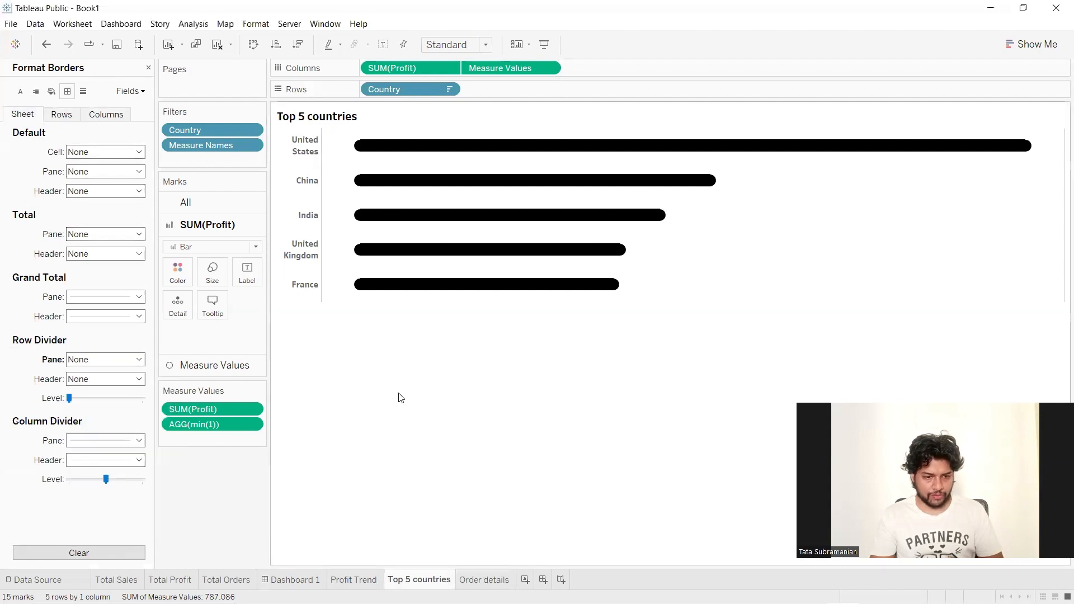
{"action": "left_click", "coordinate": [97, 442]}
{"action": "left_click", "coordinate": [110, 261]}
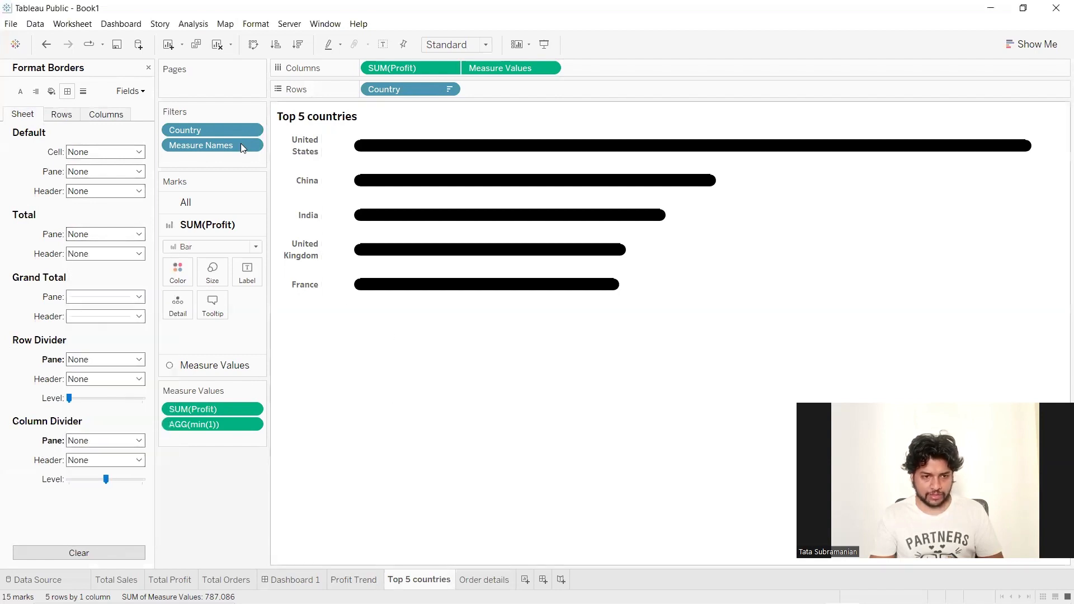
{"action": "left_click", "coordinate": [291, 580]}
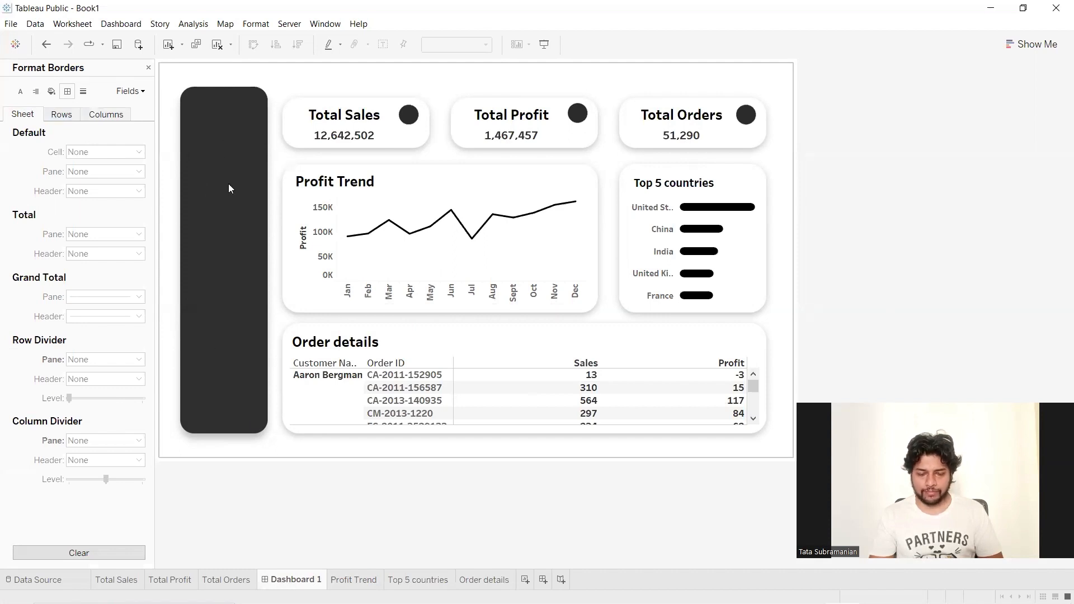
{"action": "left_click", "coordinate": [148, 67]}
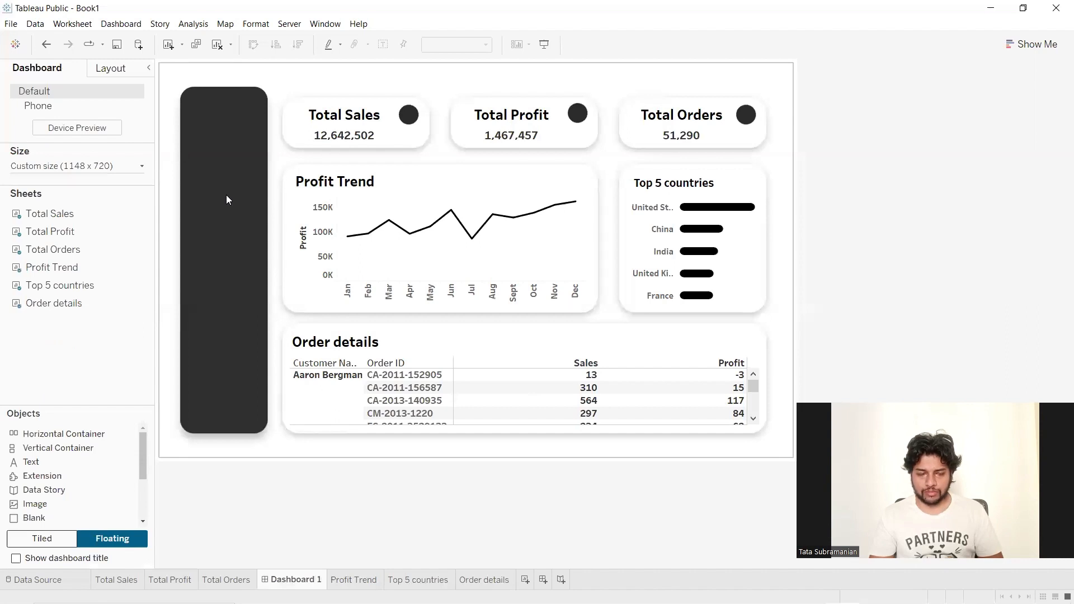
Create a new worksheet, search the fields for "reg" and place Region on the marks as text
{"action": "left_click", "coordinate": [525, 582]}
{"action": "double_click", "coordinate": [98, 110]}
{"action": "key", "text": "BackSpace"}
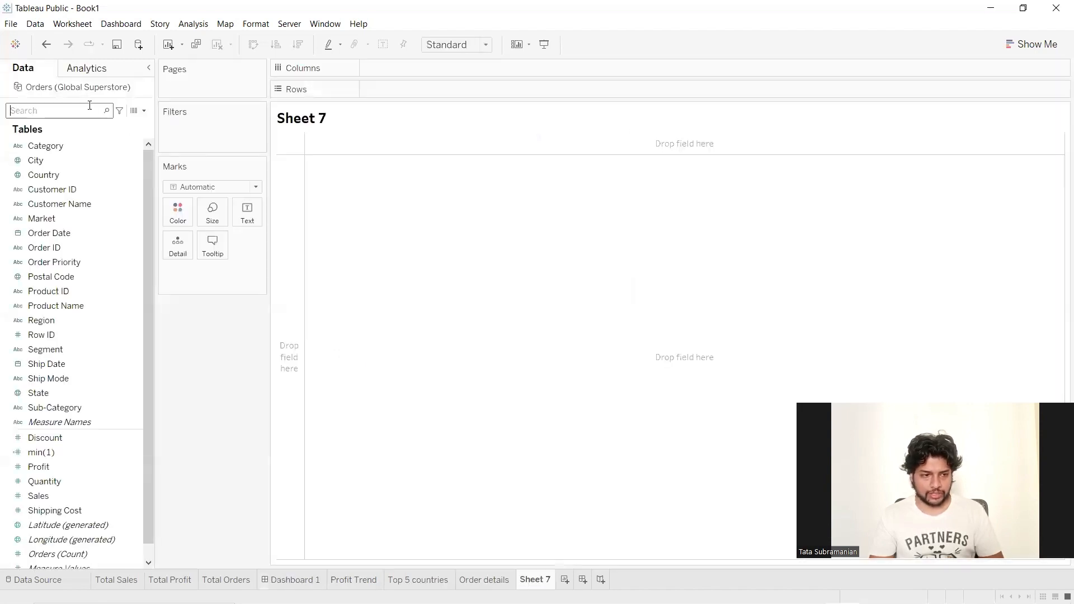
{"action": "type", "text": "reg"}
{"action": "left_click_drag", "start_coordinate": [60, 148], "coordinate": [256, 216]}
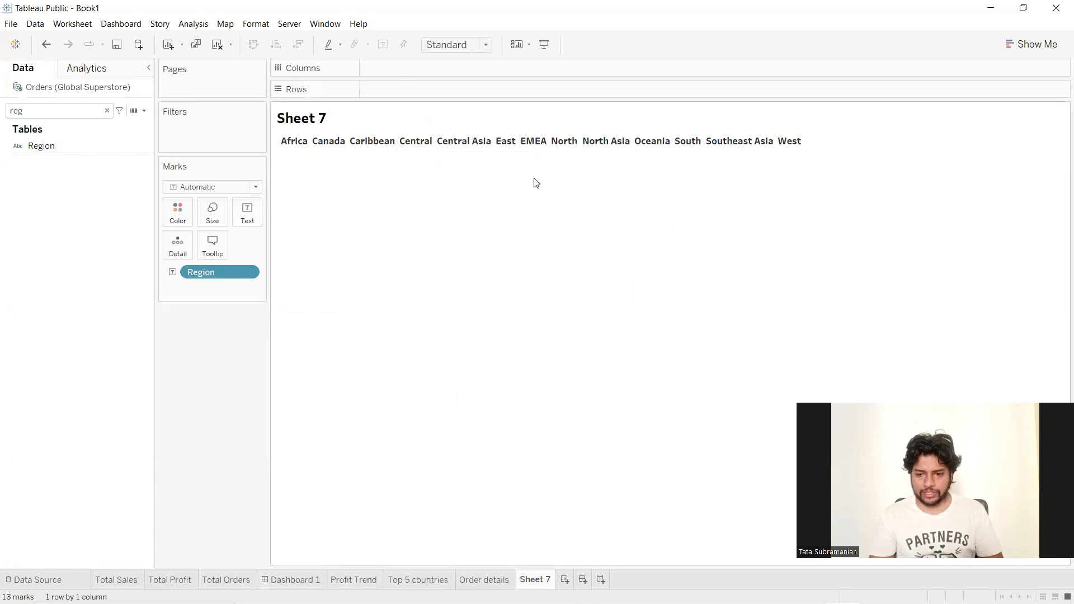
{"action": "left_click_drag", "start_coordinate": [205, 273], "coordinate": [391, 94]}
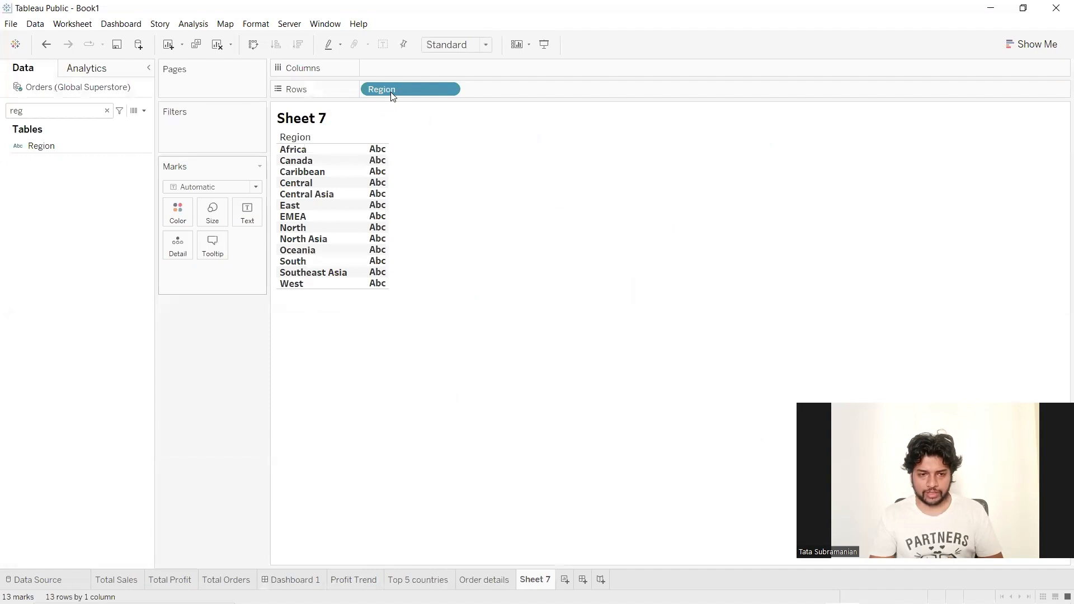
{"action": "left_click_drag", "start_coordinate": [393, 89], "coordinate": [241, 205]}
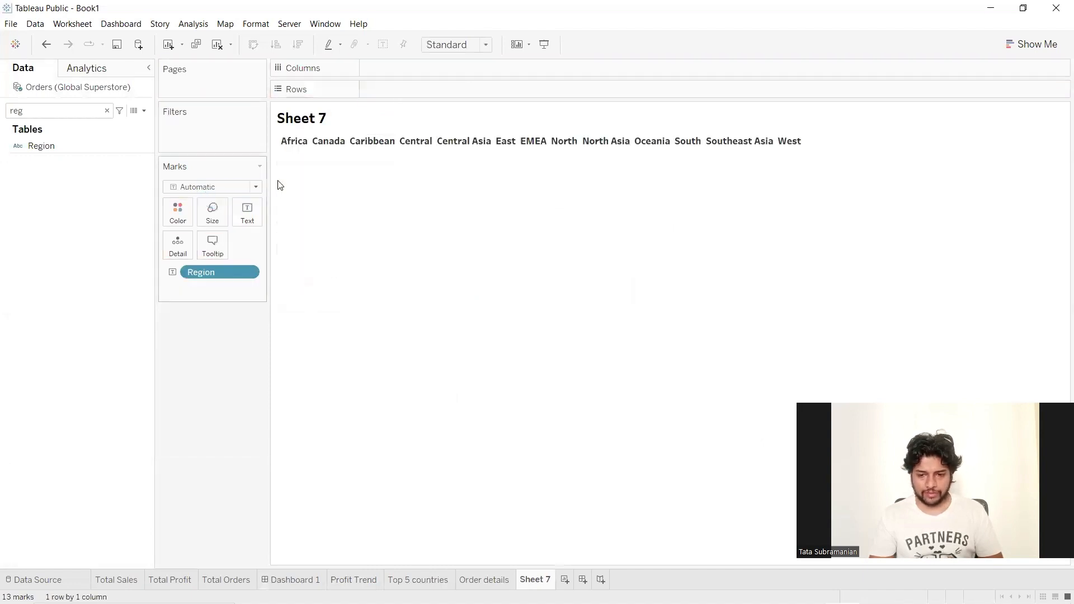
Change the Region mark type to Shape and assign the dark rounded-rectangle shape from the KPI palette
{"action": "left_click", "coordinate": [225, 186]}
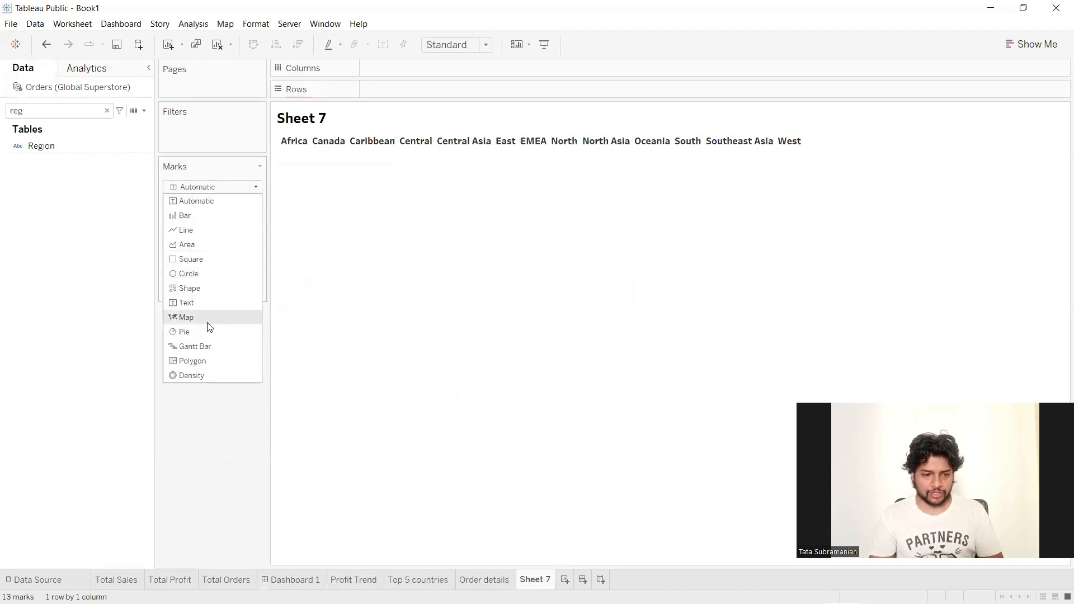
{"action": "left_click", "coordinate": [204, 289]}
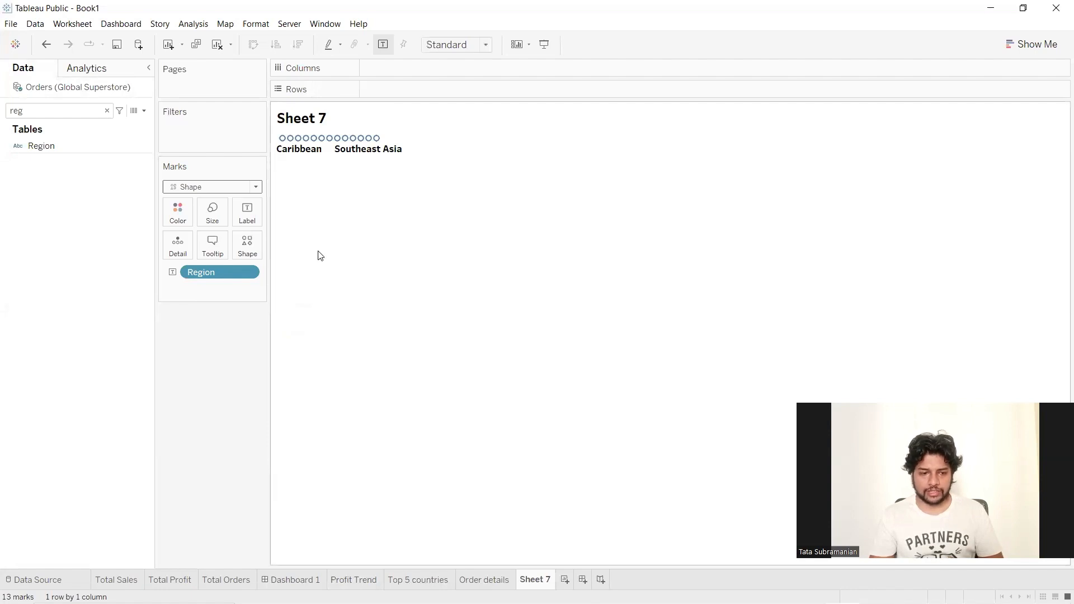
{"action": "left_click", "coordinate": [249, 252]}
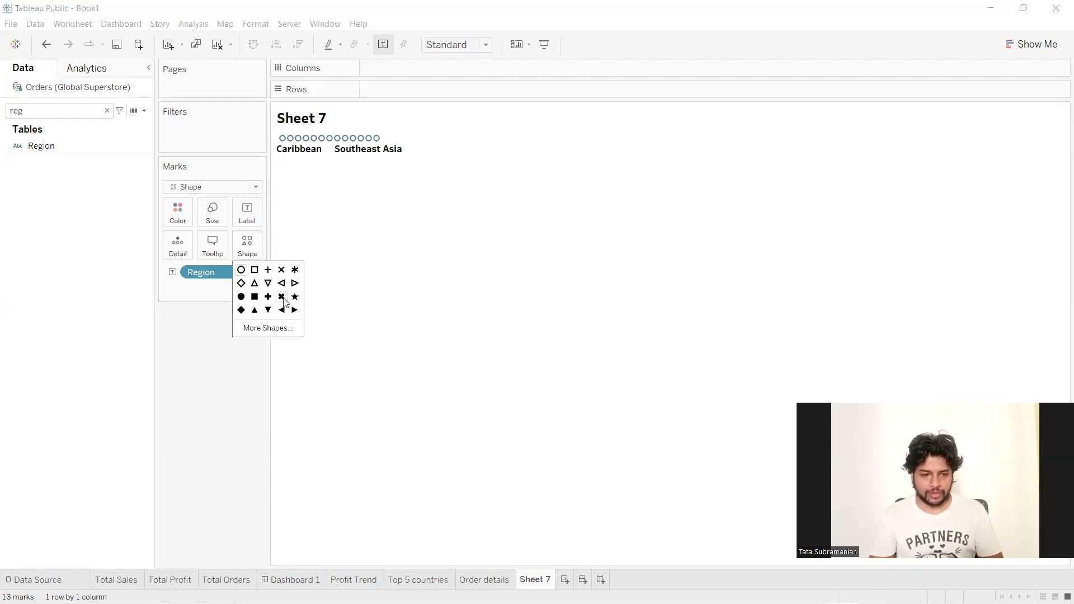
{"action": "left_click", "coordinate": [286, 329]}
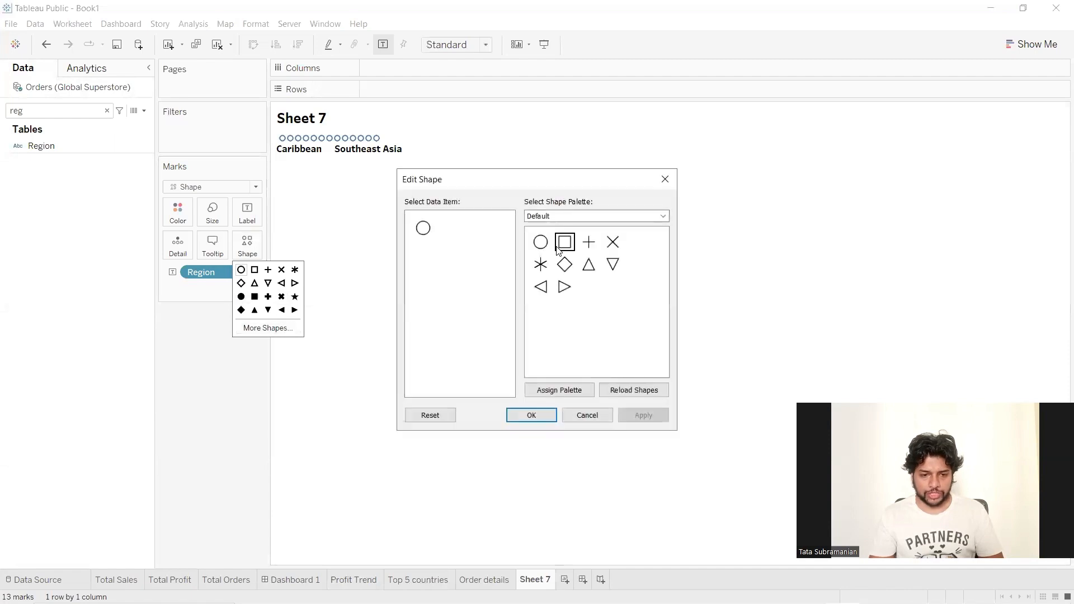
{"action": "left_click", "coordinate": [578, 216]}
{"action": "left_click", "coordinate": [577, 298]}
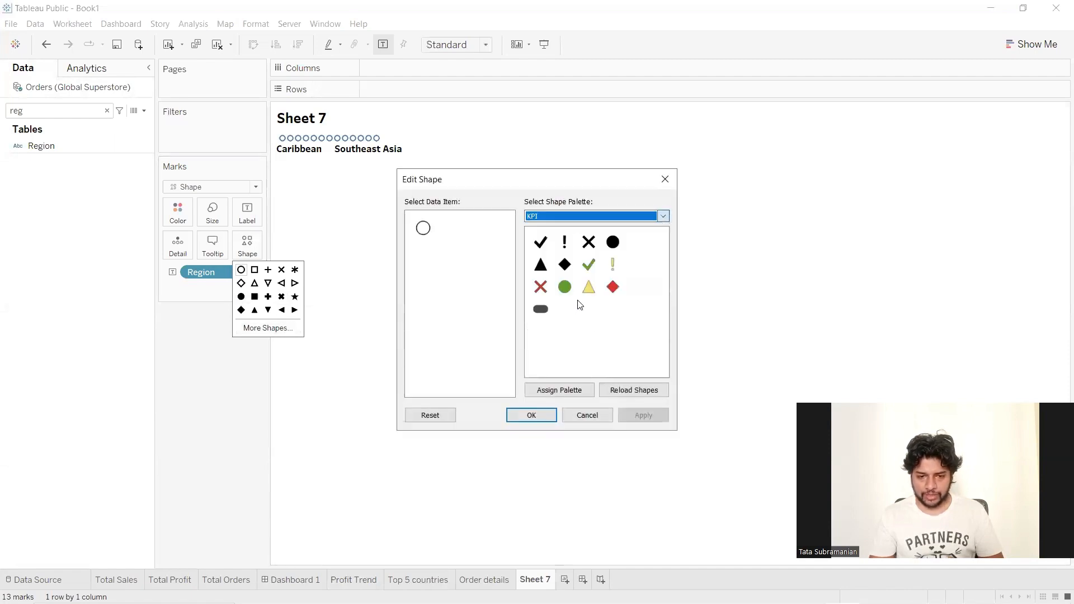
{"action": "left_click", "coordinate": [545, 310]}
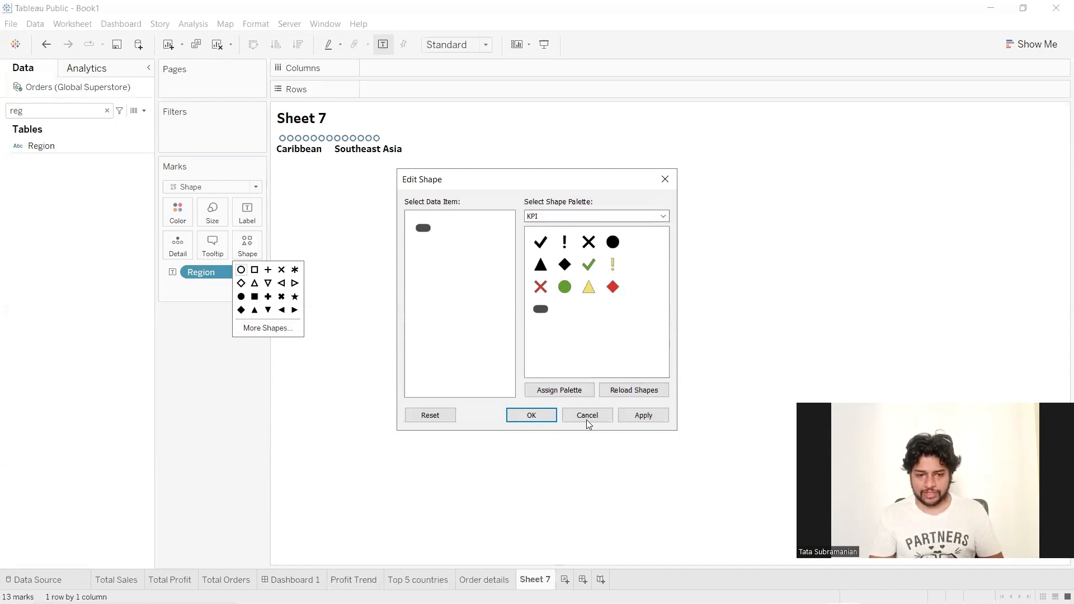
{"action": "left_click", "coordinate": [644, 415]}
{"action": "left_click", "coordinate": [531, 415]}
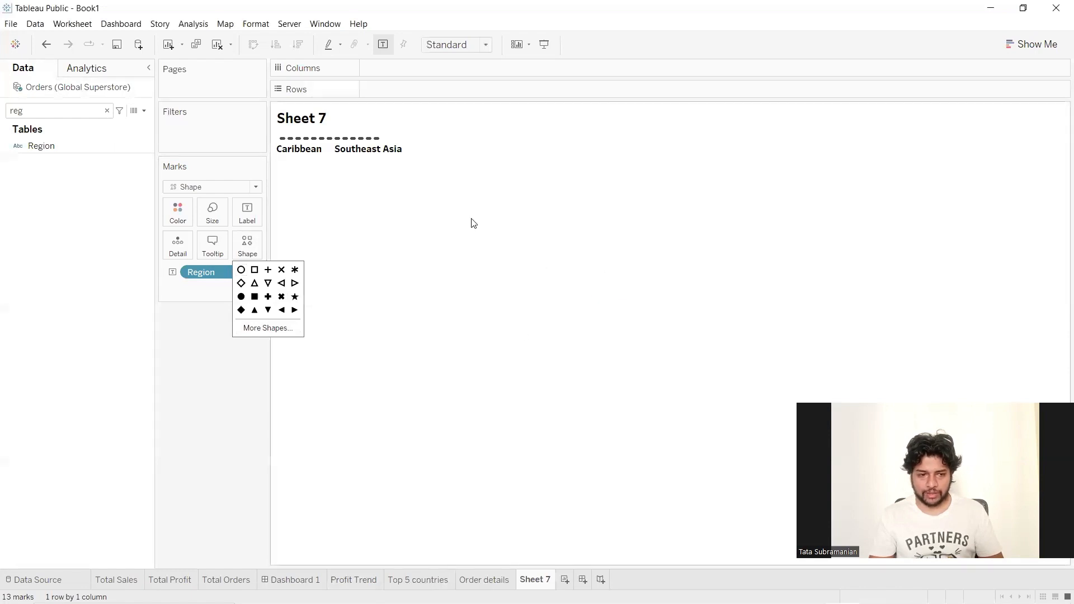
{"action": "left_click", "coordinate": [473, 223]}
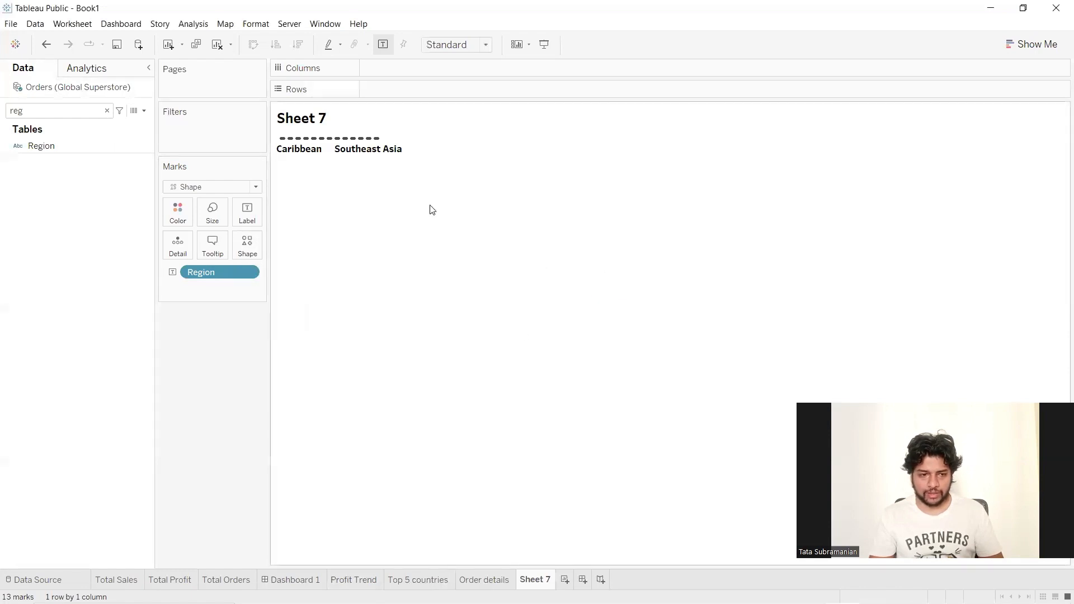
Set the Region sheet to Entire View and enlarge its rounded-rectangle marks
{"action": "left_click", "coordinate": [456, 47]}
{"action": "left_click", "coordinate": [448, 95]}
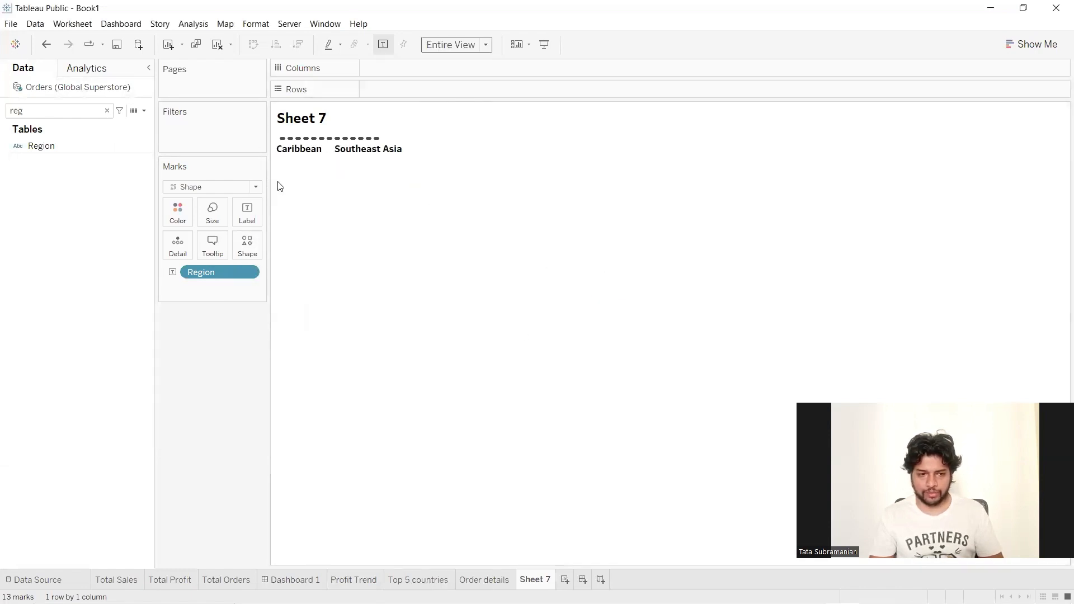
{"action": "left_click", "coordinate": [212, 216]}
{"action": "left_click_drag", "start_coordinate": [244, 247], "coordinate": [275, 246]}
Add a Region filter that keeps only Central, East, South and West
{"action": "left_click", "coordinate": [84, 147]}
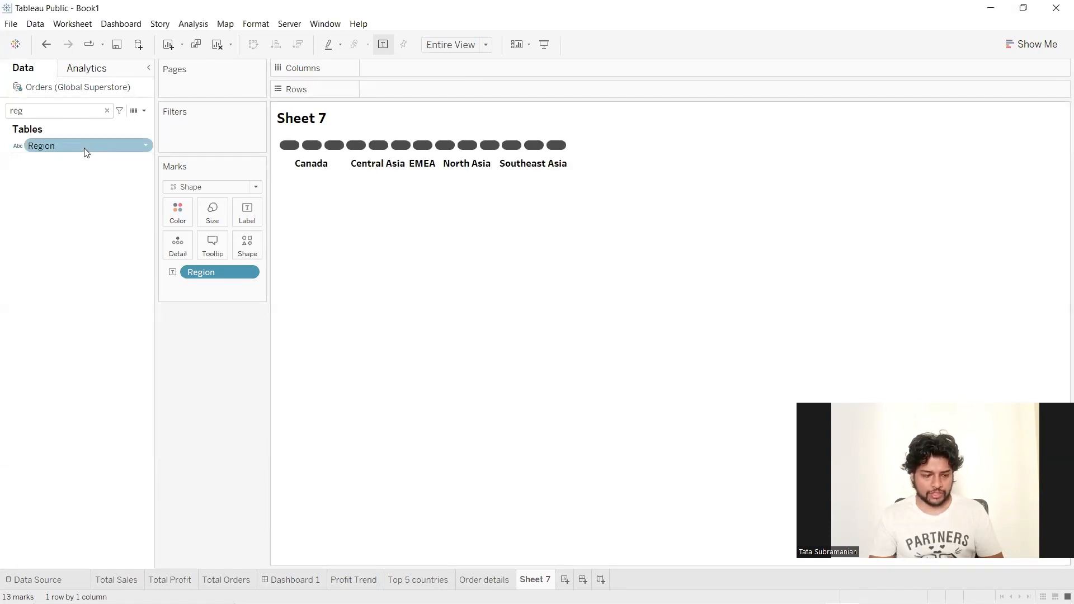
{"action": "left_click_drag", "start_coordinate": [84, 148], "coordinate": [216, 133]}
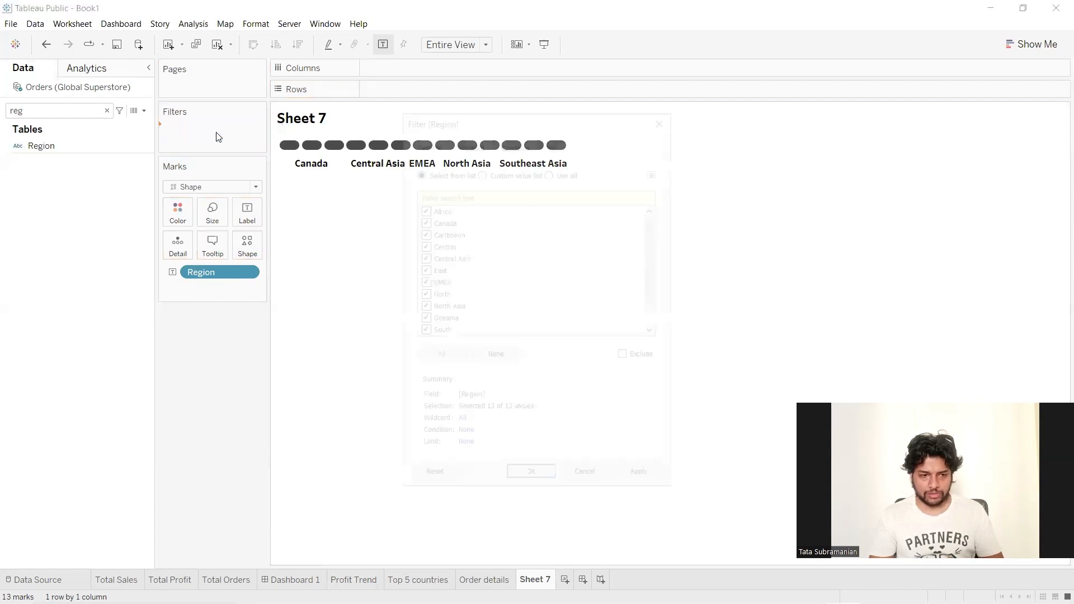
{"action": "left_click", "coordinate": [517, 360]}
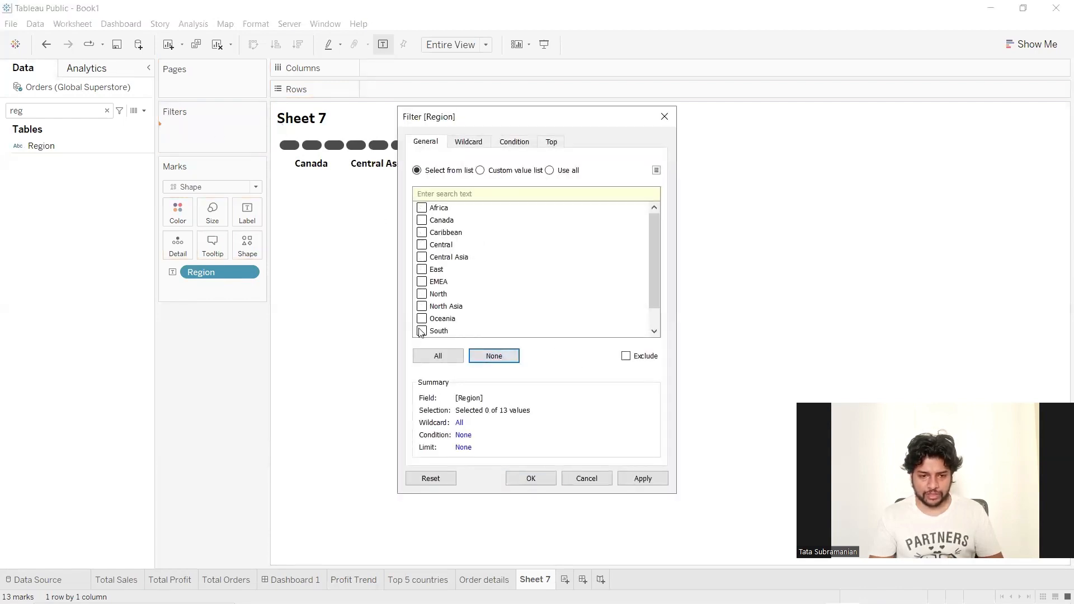
{"action": "left_click", "coordinate": [422, 245]}
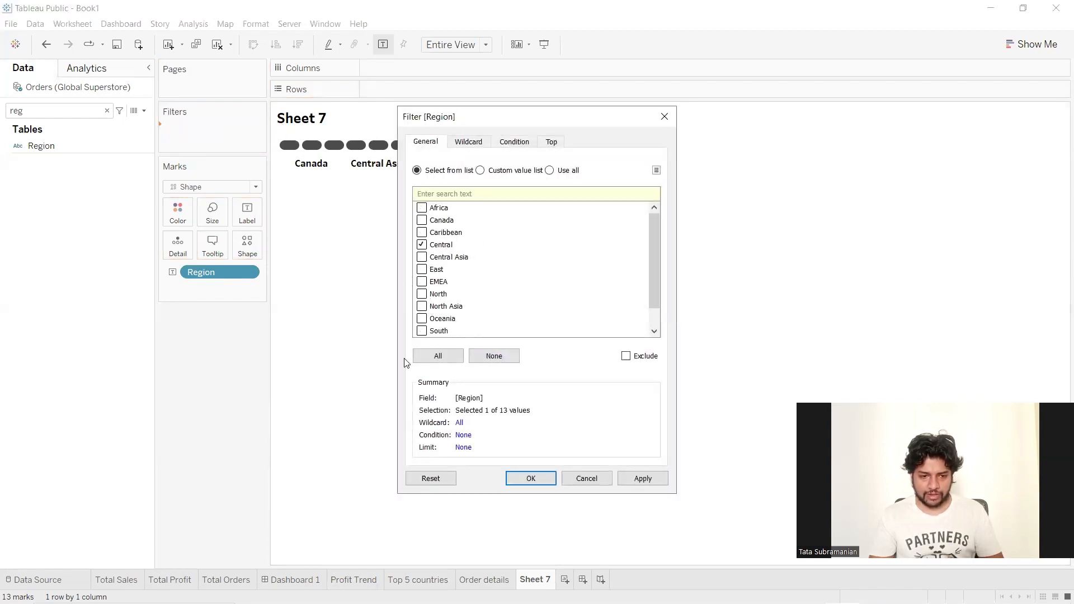
{"action": "scroll", "coordinate": [445, 321], "scroll_direction": "down", "scroll_amount": 1}
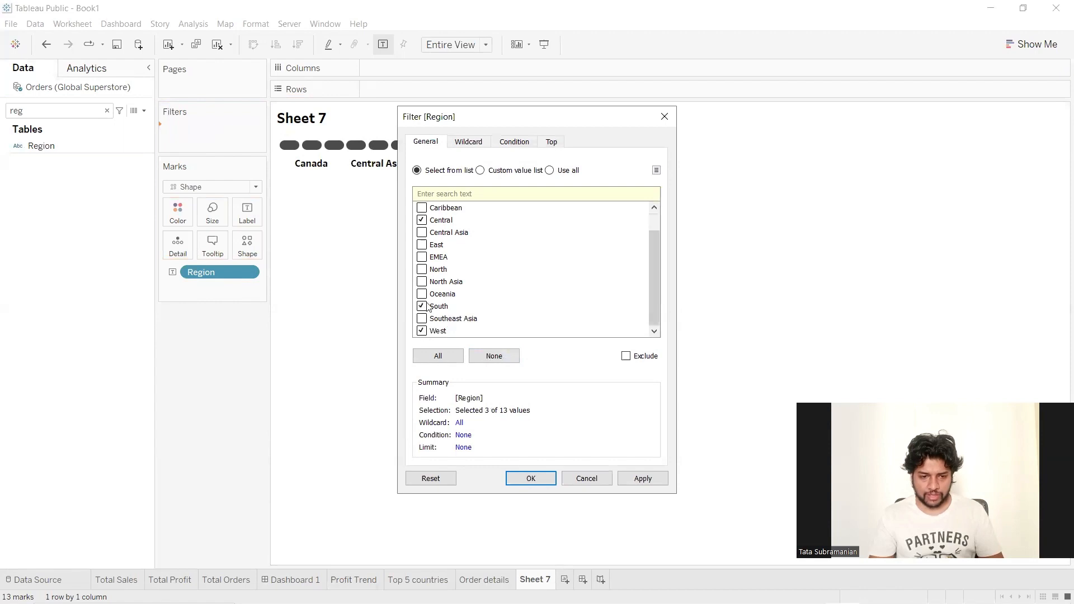
{"action": "scroll", "coordinate": [446, 283], "scroll_direction": "up", "scroll_amount": 1}
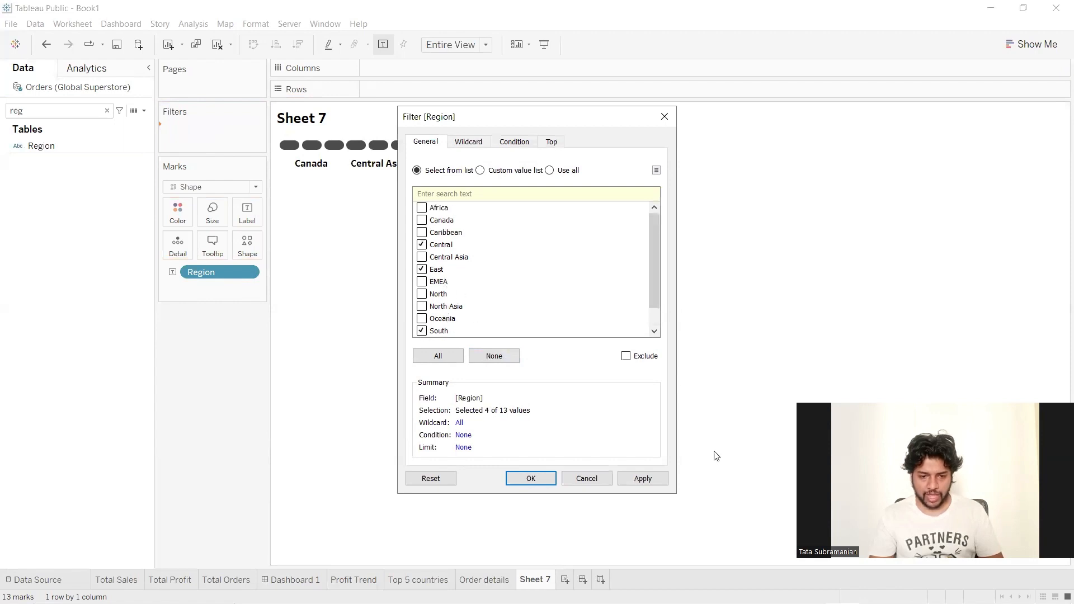
{"action": "left_click", "coordinate": [637, 480]}
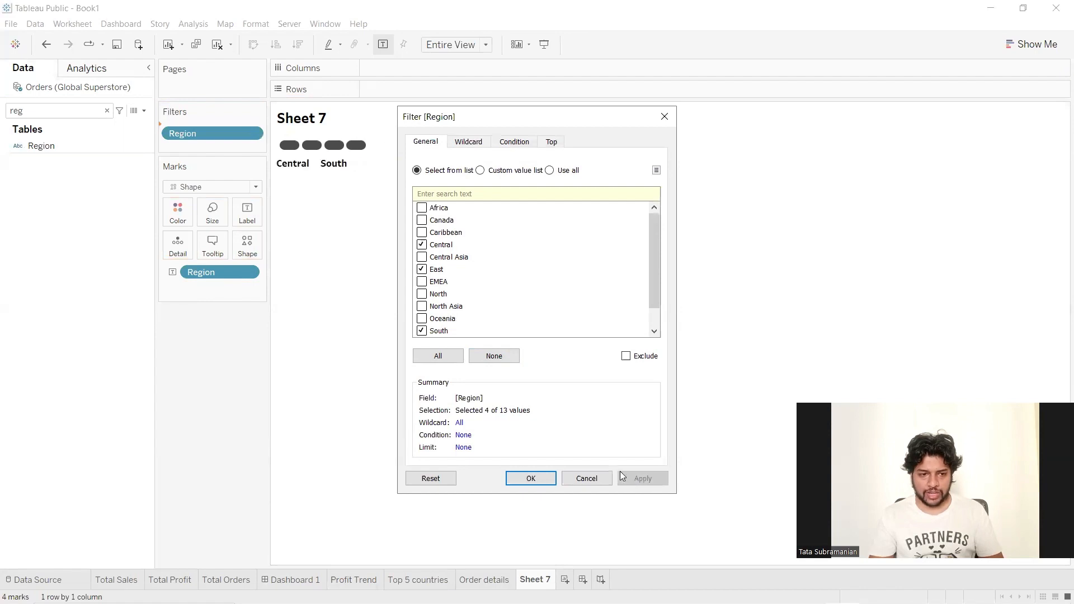
{"action": "left_click", "coordinate": [532, 479]}
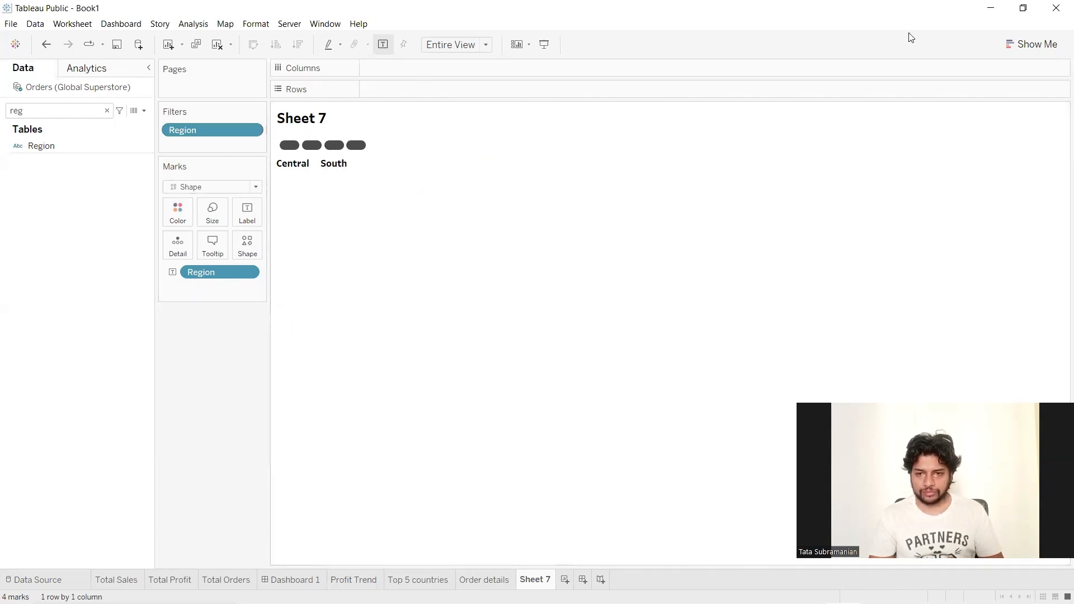
Check the region buttons in the browser reference dashboard, place Region on rows in Sheet 7 and hide its row header
{"action": "key", "text": "alt+Tab"}
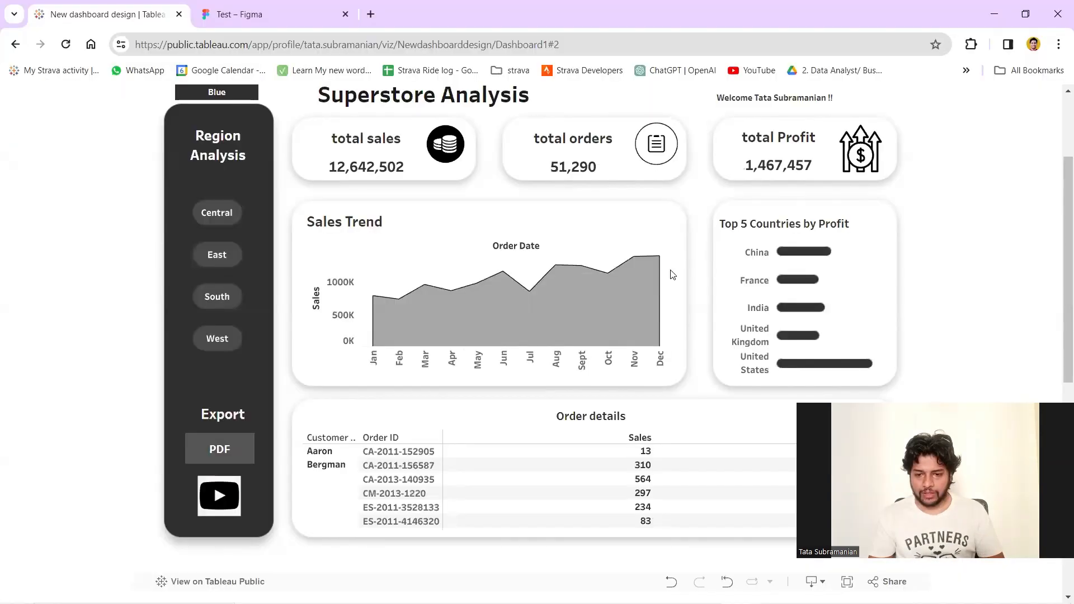
{"action": "scroll", "coordinate": [673, 263], "scroll_direction": "up", "scroll_amount": 1}
{"action": "scroll", "coordinate": [665, 196], "scroll_direction": "down", "scroll_amount": 1}
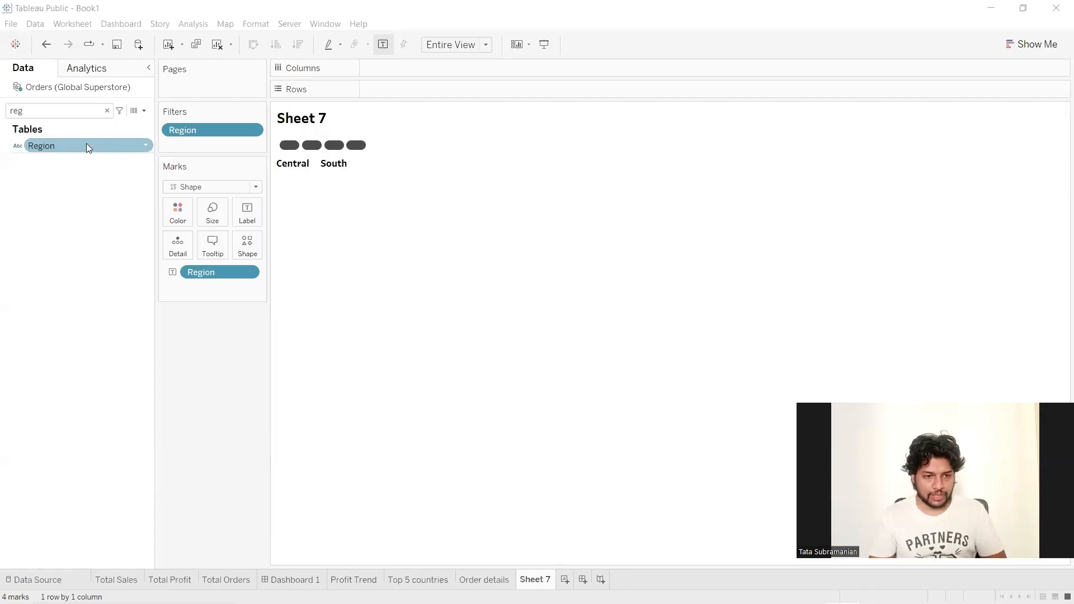
{"action": "left_click_drag", "start_coordinate": [86, 143], "coordinate": [421, 89]}
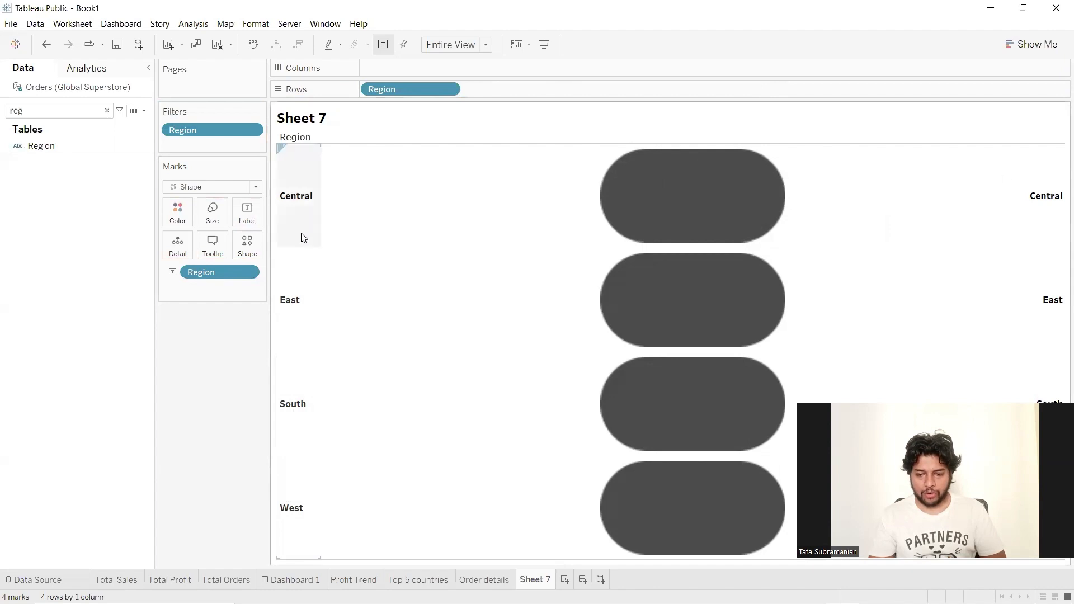
{"action": "left_click", "coordinate": [448, 90]}
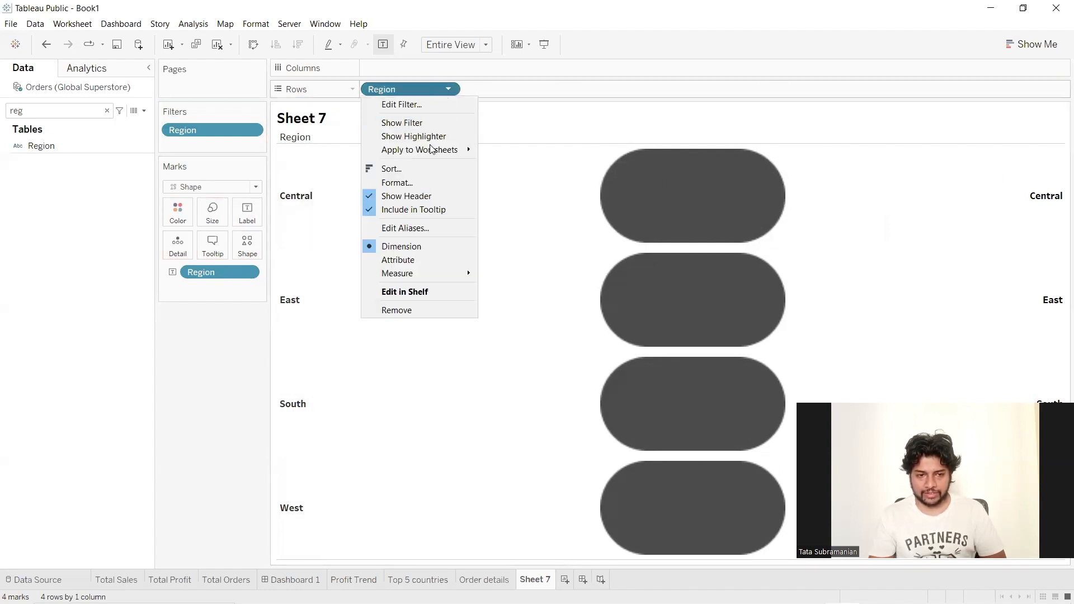
{"action": "left_click", "coordinate": [419, 197]}
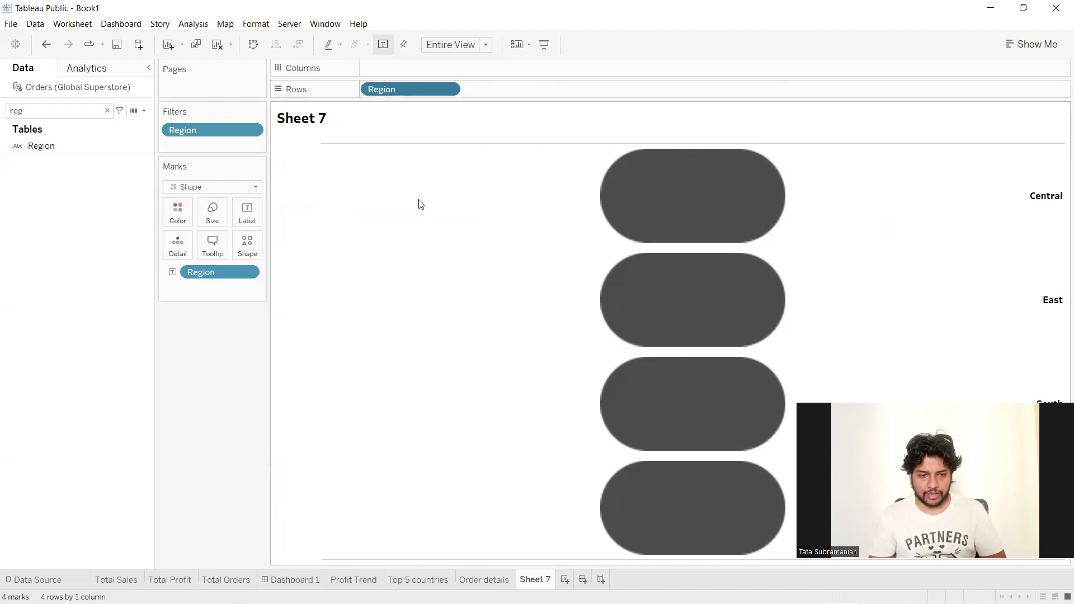
Set the horizontal alignment of the Region mark labels to center so they sit inside the rounded shapes
{"action": "left_click", "coordinate": [248, 217]}
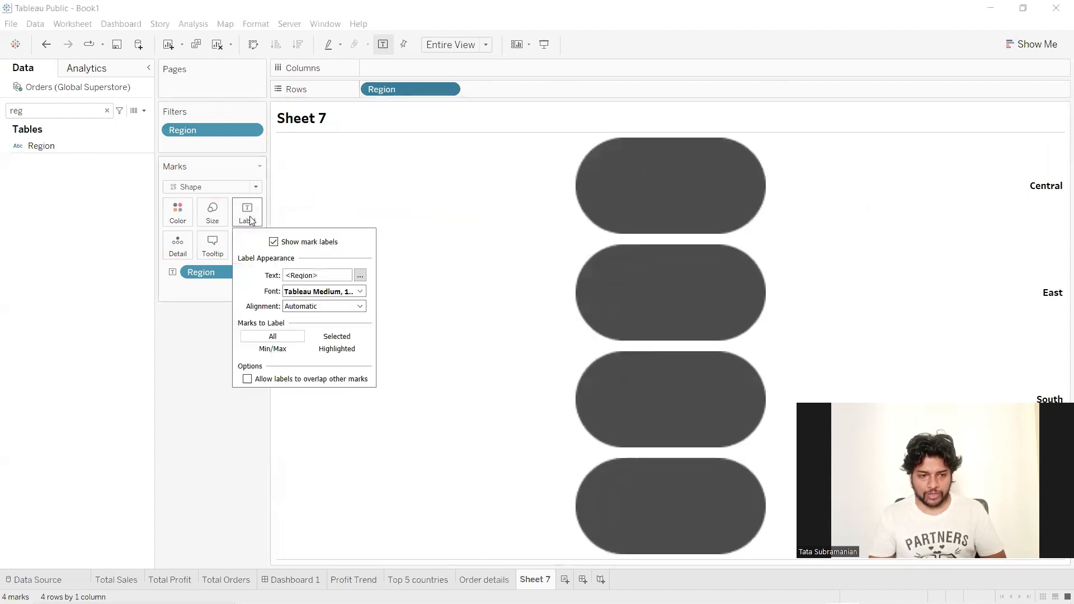
{"action": "left_click", "coordinate": [359, 306]}
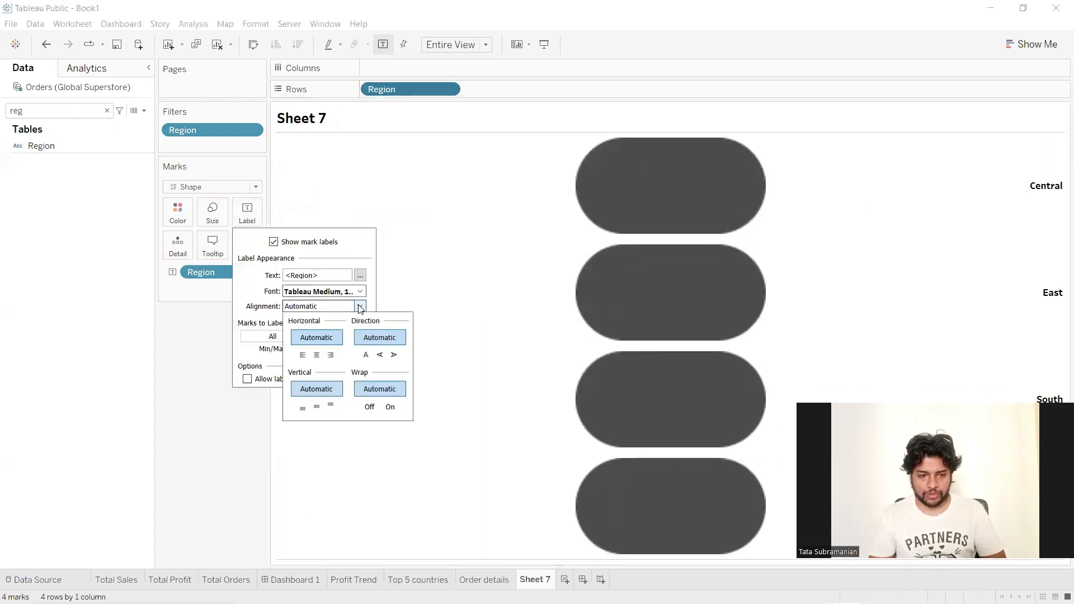
{"action": "left_click", "coordinate": [318, 356]}
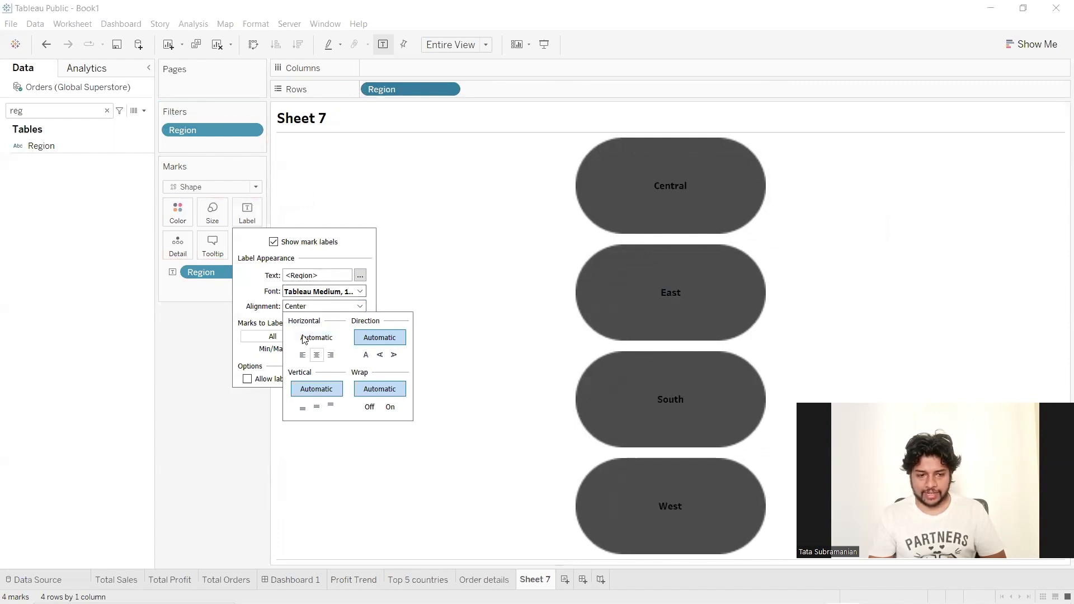
{"action": "left_click", "coordinate": [424, 394]}
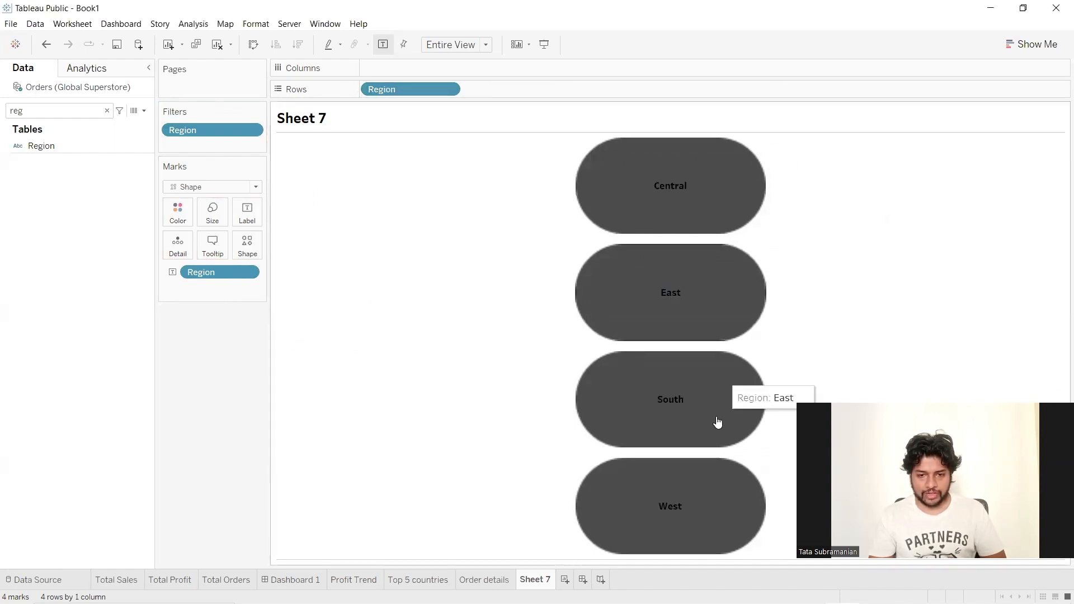
Change the font color of the Region mark labels to white
{"action": "left_click", "coordinate": [176, 212]}
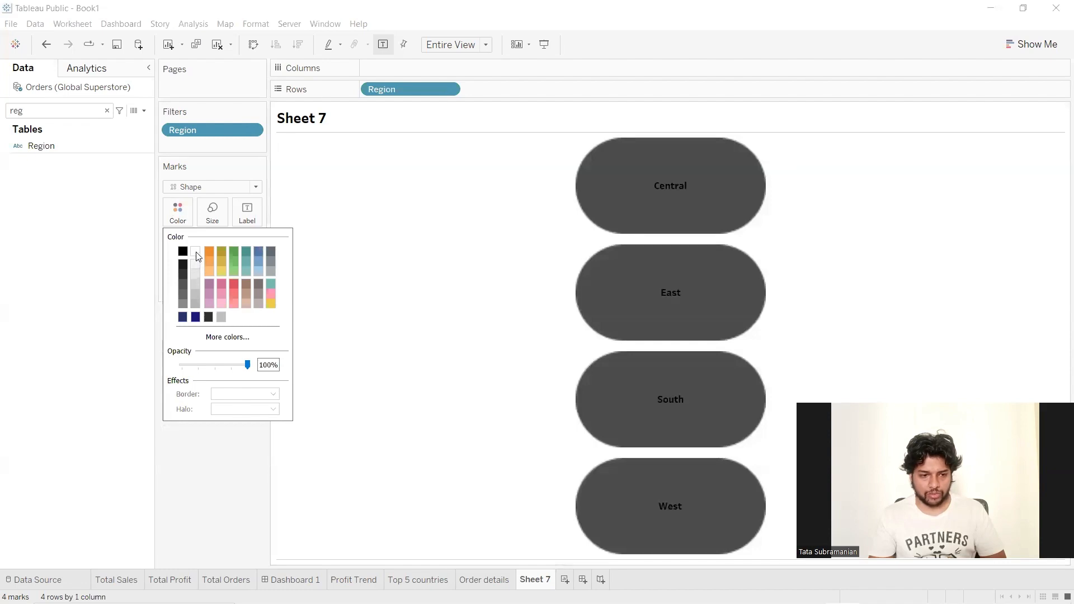
{"action": "left_click", "coordinate": [263, 209]}
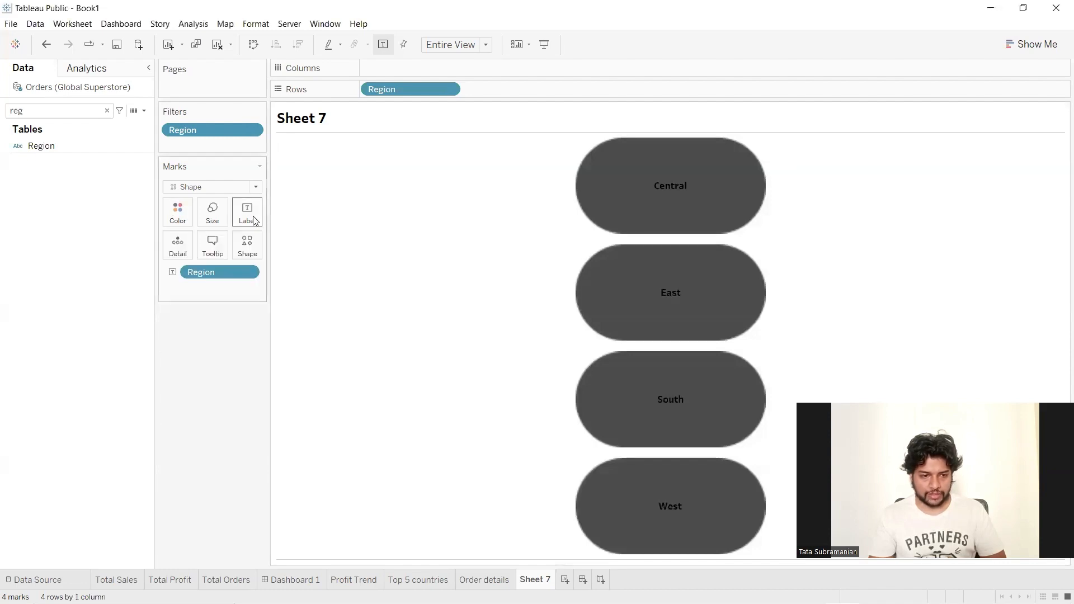
{"action": "left_click", "coordinate": [254, 220]}
{"action": "left_click", "coordinate": [360, 275]}
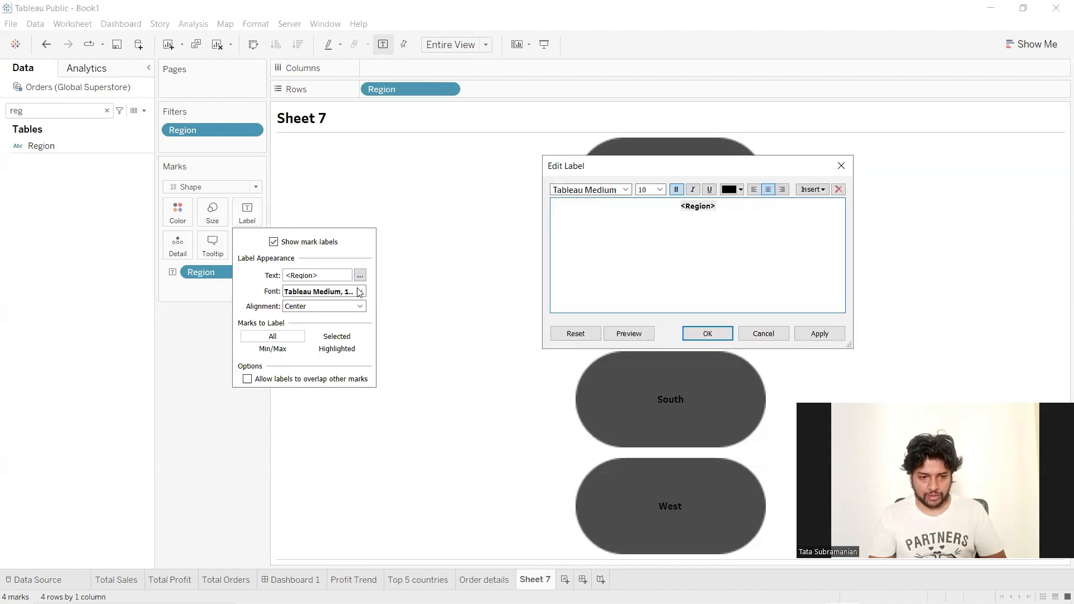
{"action": "left_click", "coordinate": [707, 333]}
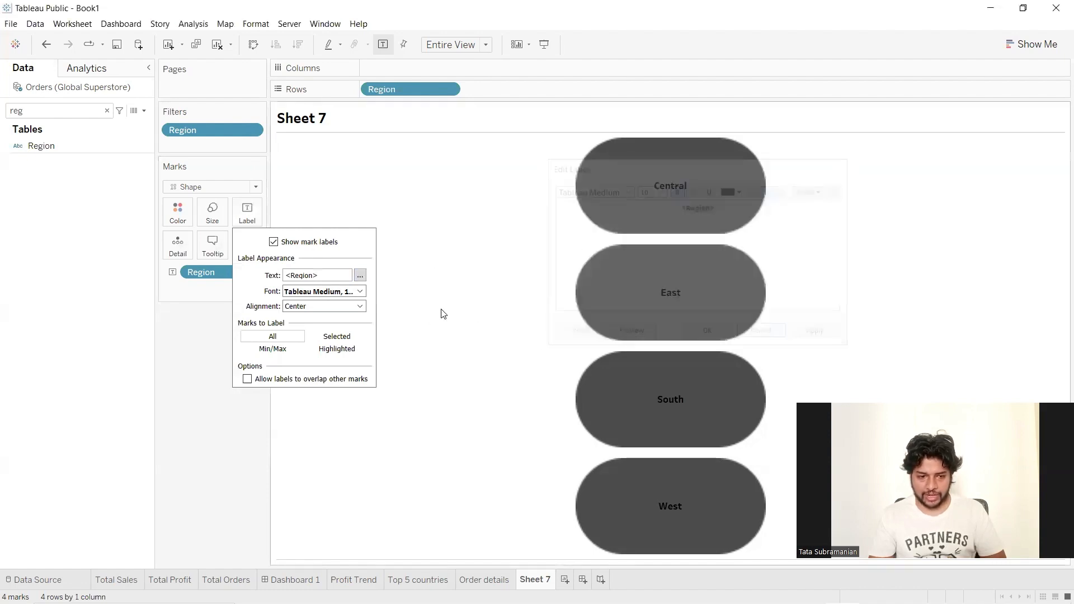
{"action": "left_click", "coordinate": [349, 292]}
{"action": "left_click", "coordinate": [302, 390]}
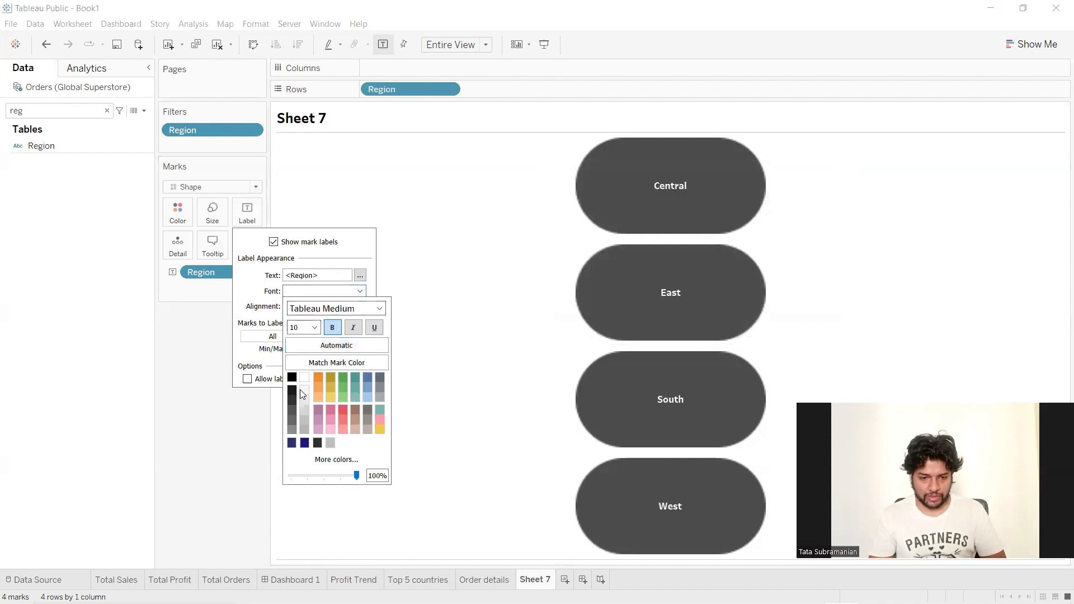
{"action": "left_click", "coordinate": [108, 459]}
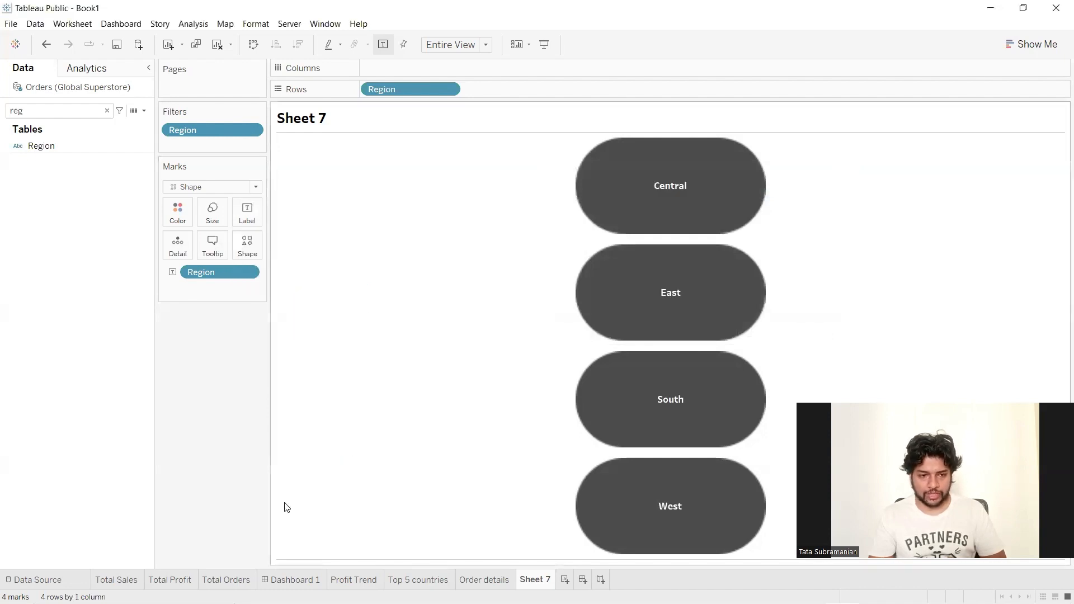
Float Sheet 7 over the dark sidebar of Dashboard 1 and narrow it to about the sidebar's width
{"action": "left_click", "coordinate": [281, 580]}
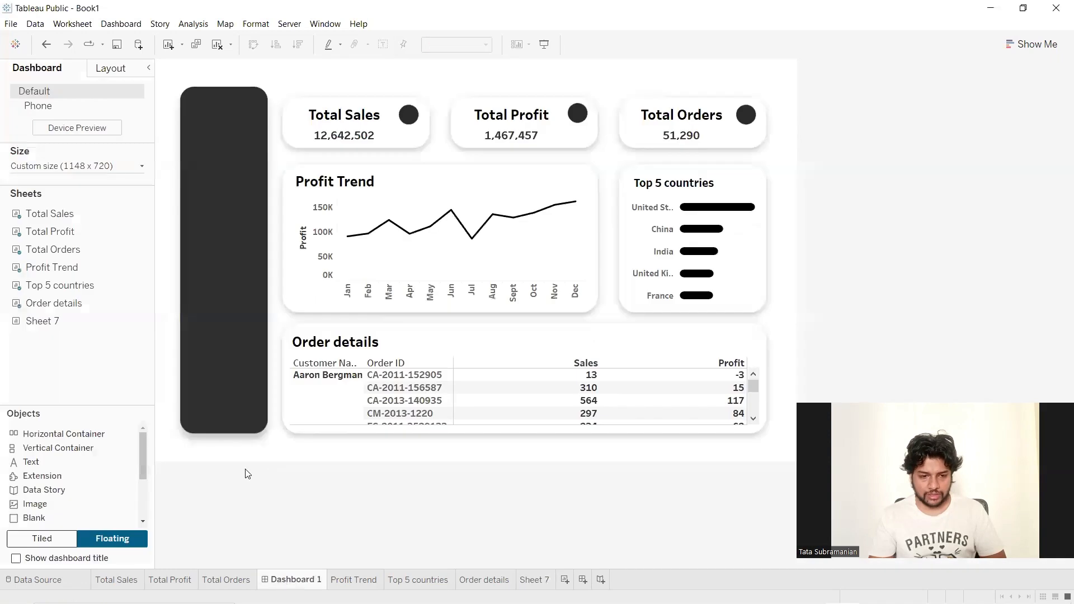
{"action": "mouse_move", "coordinate": [59, 324]}
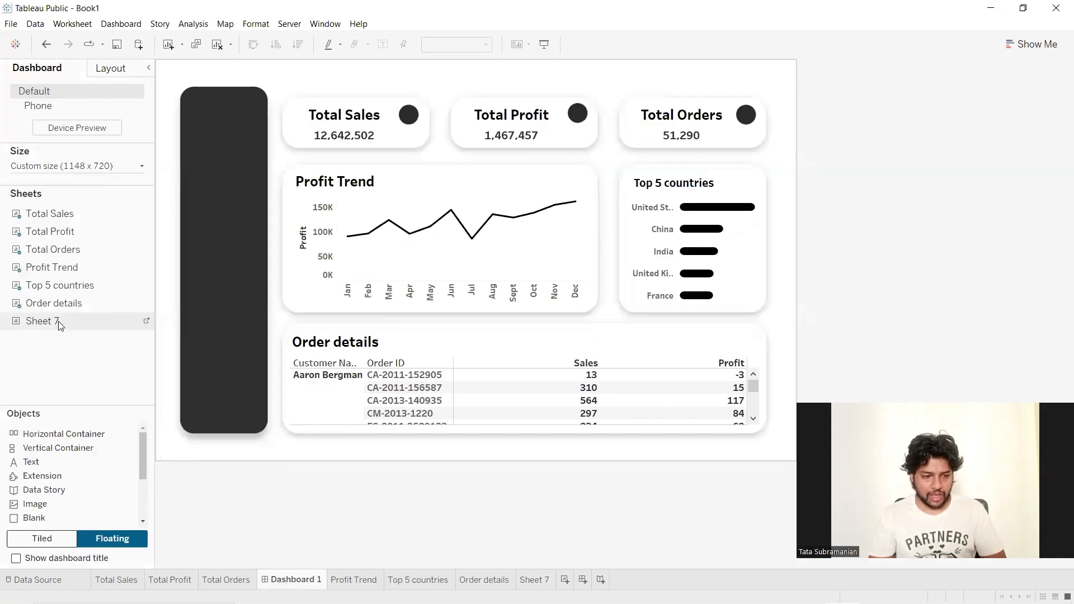
{"action": "left_click_drag", "start_coordinate": [61, 326], "coordinate": [179, 152]}
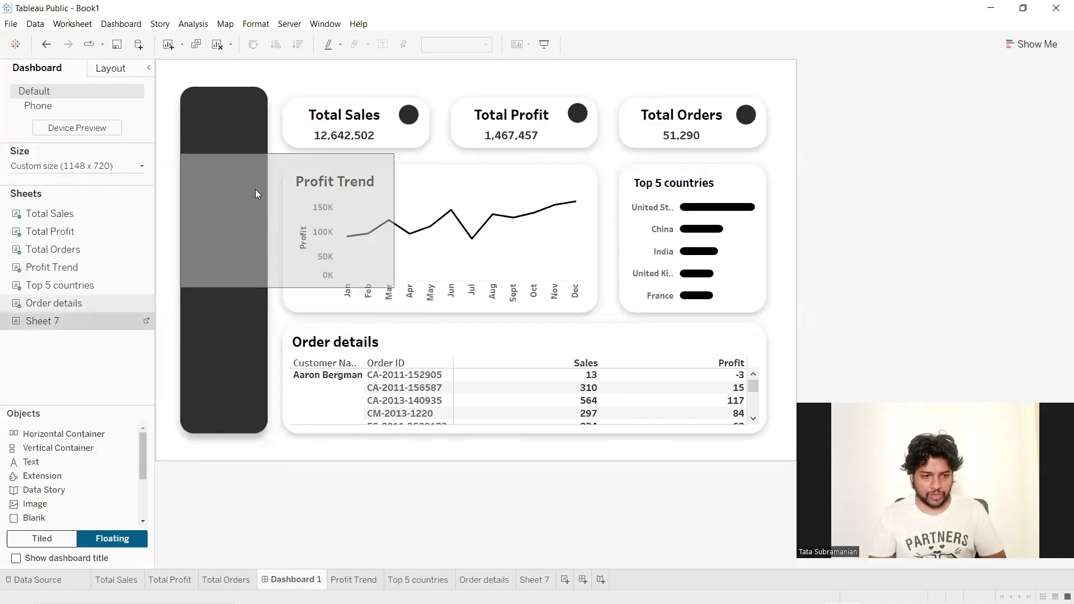
{"action": "left_click_drag", "start_coordinate": [295, 237], "coordinate": [295, 236]}
{"action": "left_click_drag", "start_coordinate": [395, 225], "coordinate": [240, 206]}
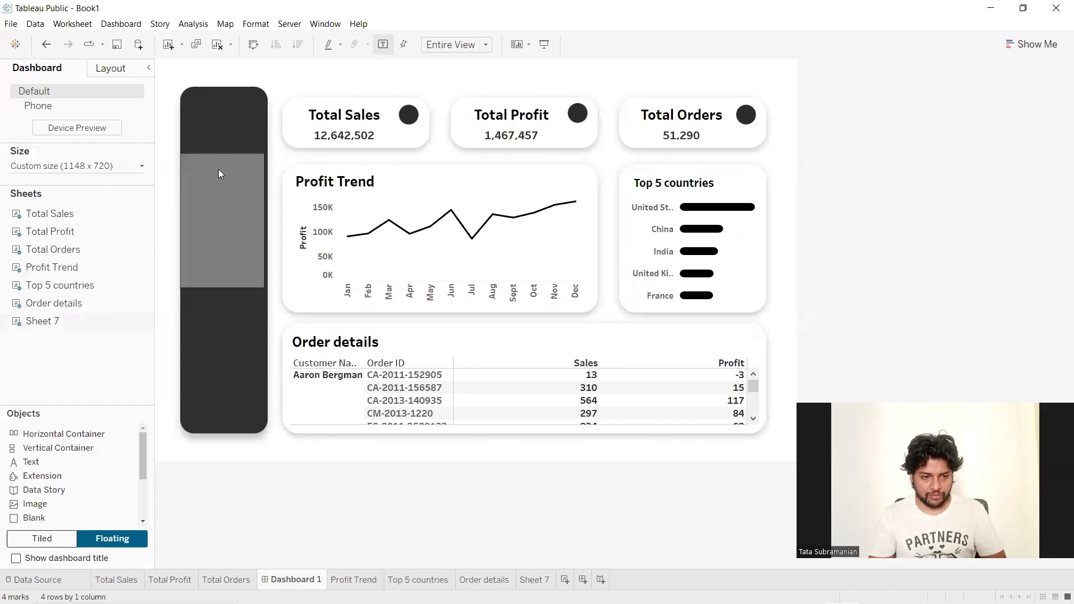
Hide the Sheet 7 title on the dashboard, then narrow the region buttons and center them within the dark sidebar
{"action": "right_click", "coordinate": [217, 165]}
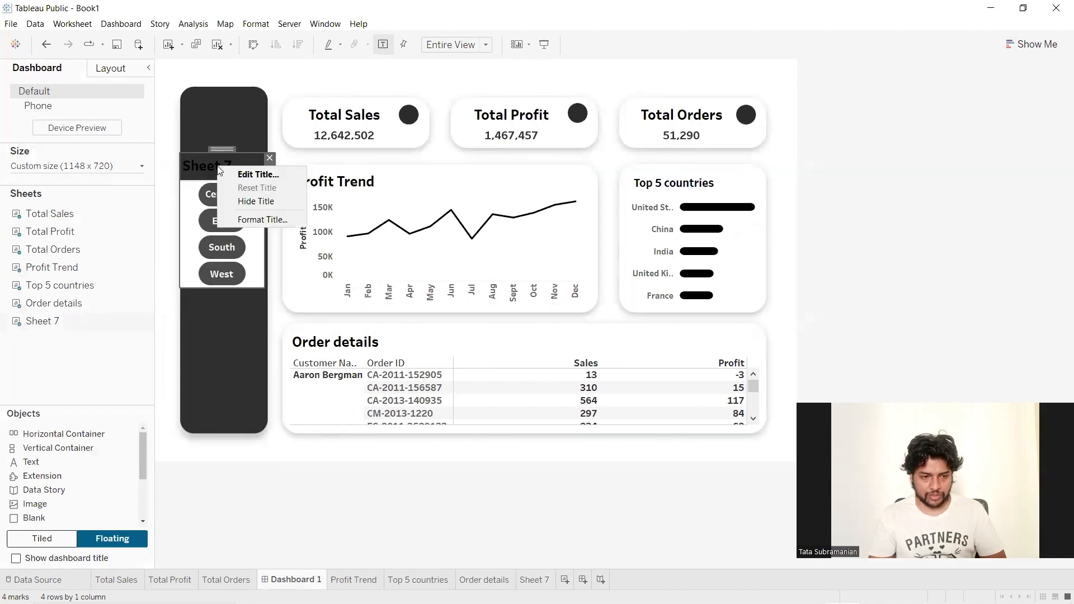
{"action": "left_click", "coordinate": [242, 201]}
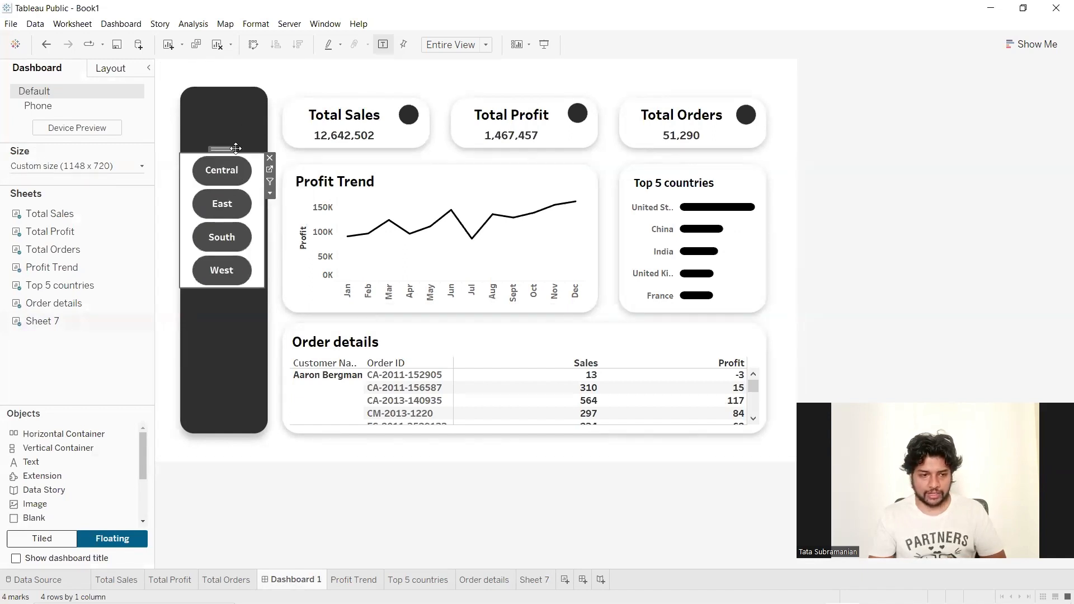
{"action": "left_click_drag", "start_coordinate": [225, 148], "coordinate": [227, 161]}
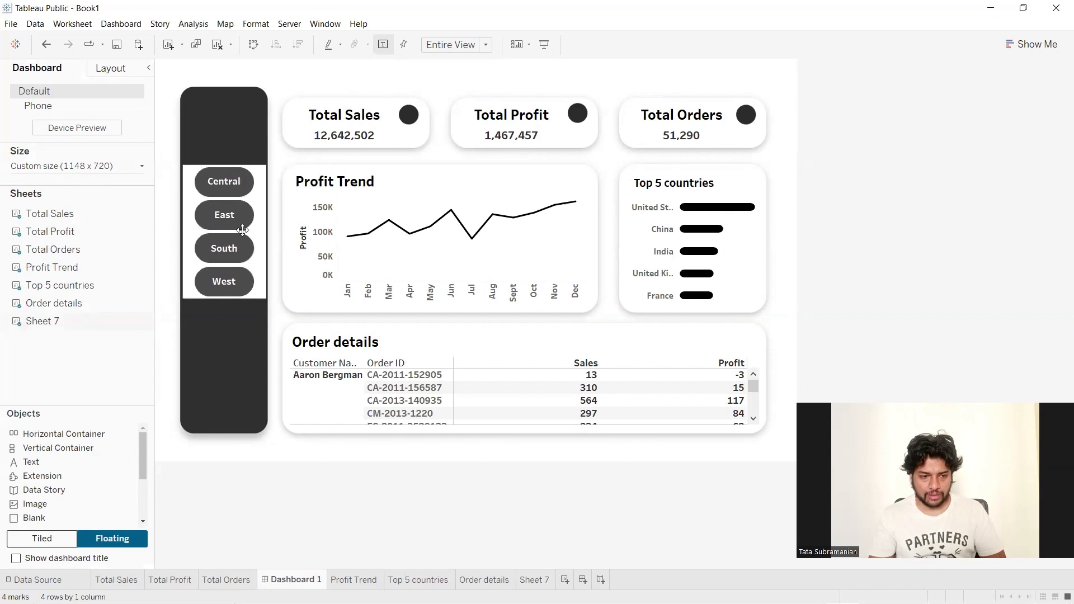
{"action": "left_click_drag", "start_coordinate": [262, 231], "coordinate": [253, 232]}
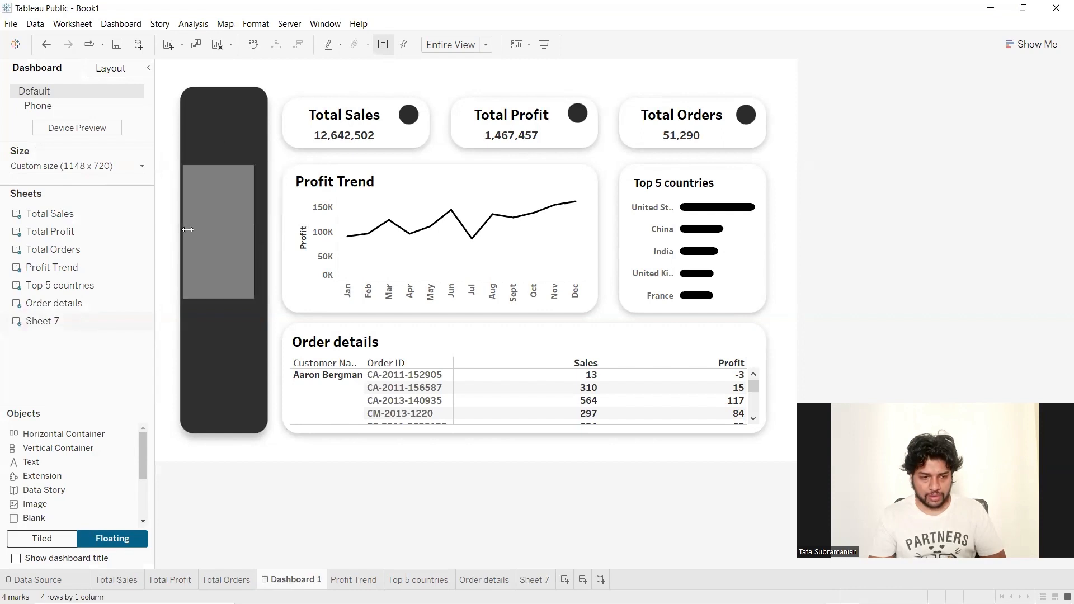
{"action": "left_click_drag", "start_coordinate": [183, 229], "coordinate": [192, 226]}
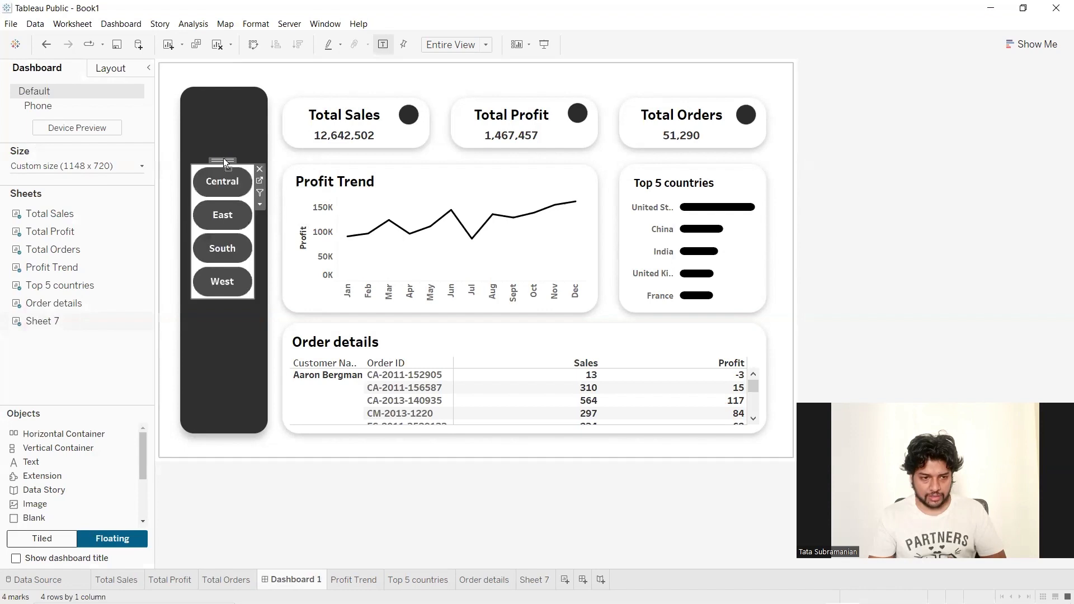
{"action": "left_click_drag", "start_coordinate": [223, 159], "coordinate": [224, 158]}
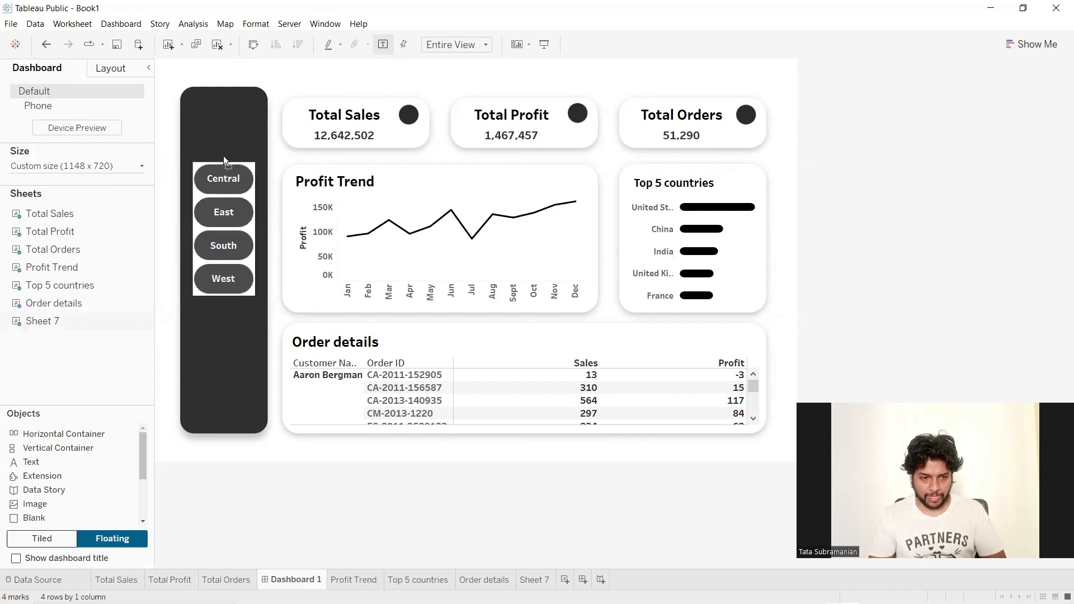
{"action": "left_click", "coordinate": [232, 377]}
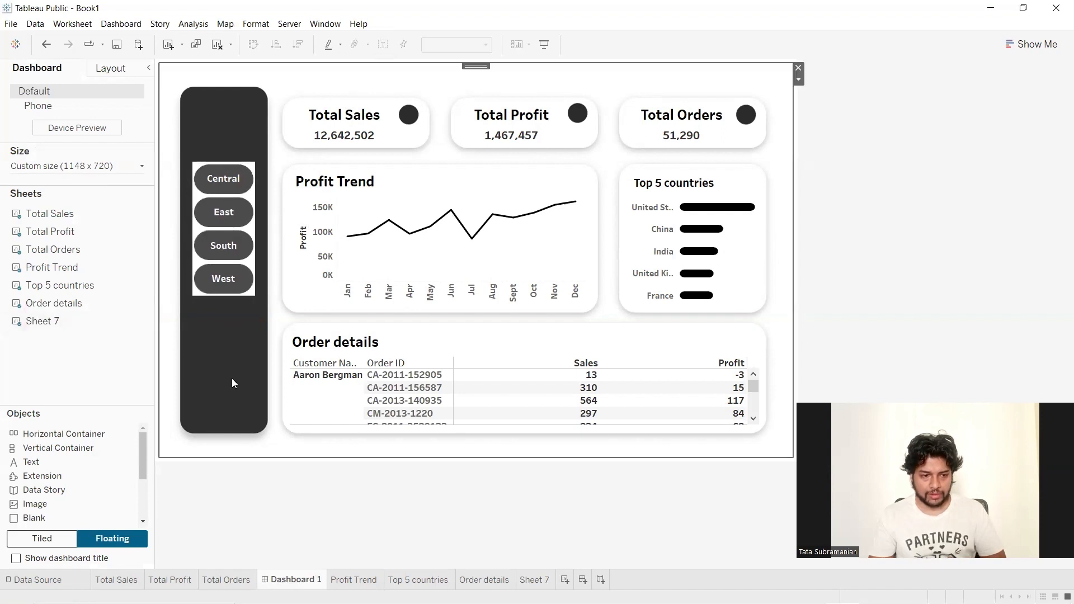
{"action": "left_click", "coordinate": [895, 169]}
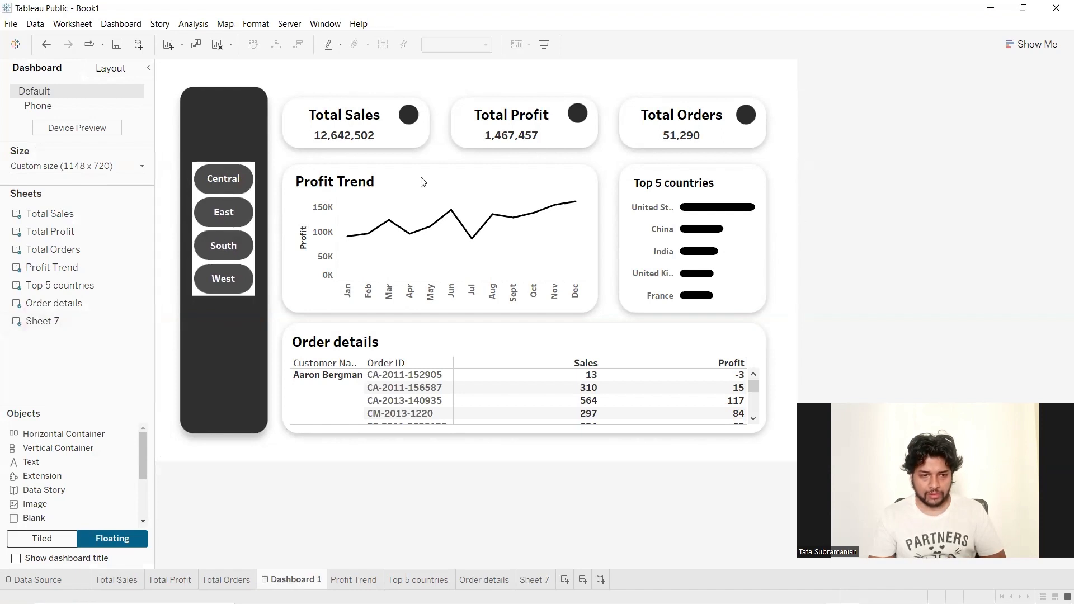
{"action": "left_click", "coordinate": [253, 199]}
{"action": "left_click", "coordinate": [241, 212]}
{"action": "left_click", "coordinate": [232, 349]}
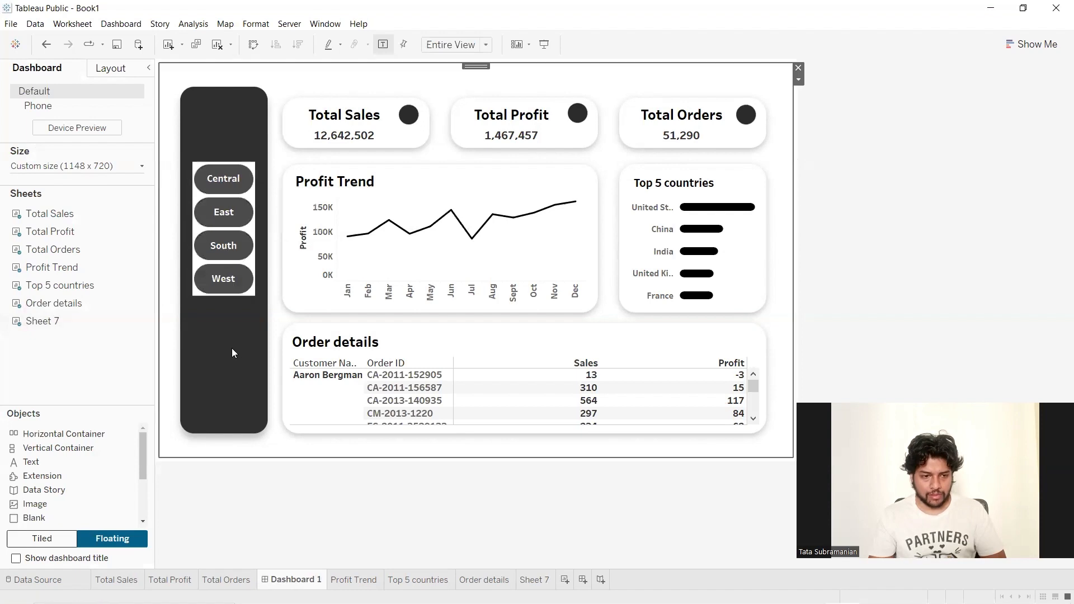
Set the font size of the Region mark labels on Sheet 7 to 9 and return to Dashboard 1
{"action": "left_click", "coordinate": [250, 199]}
{"action": "left_click", "coordinate": [257, 183]}
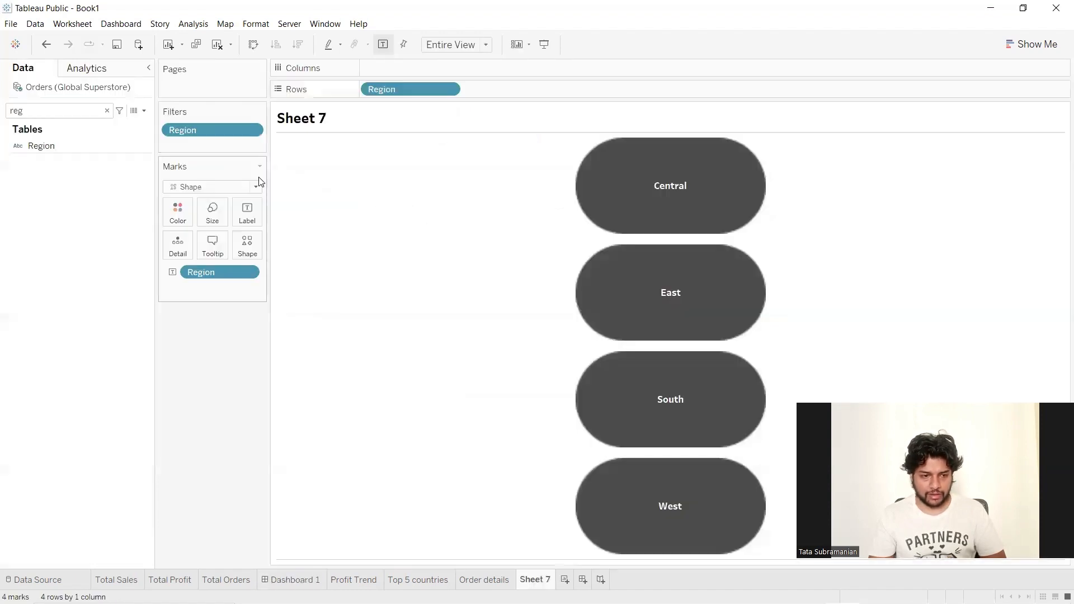
{"action": "left_click", "coordinate": [247, 217]}
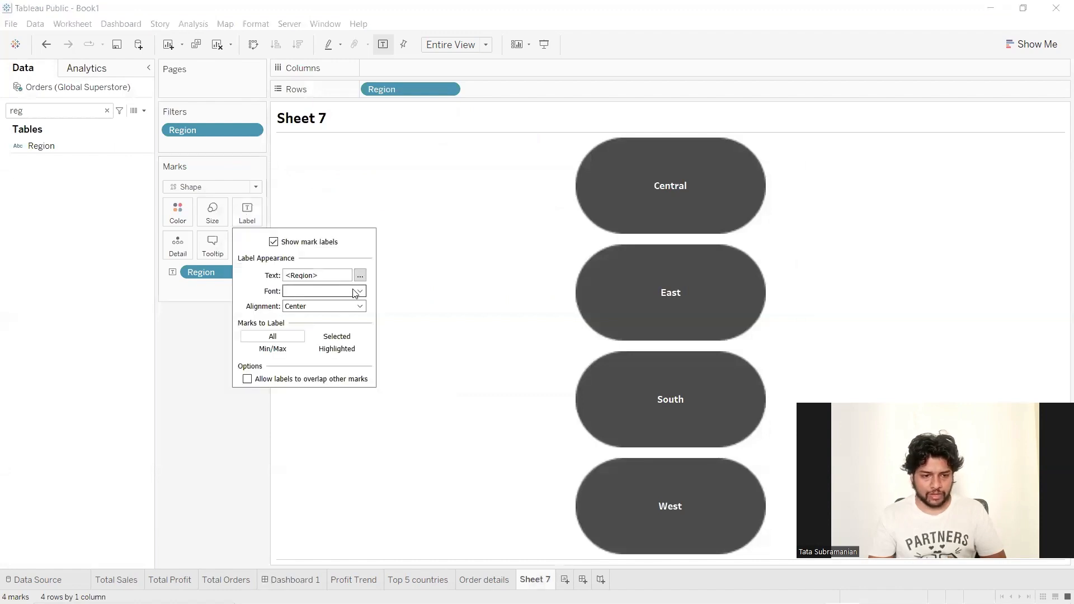
{"action": "left_click", "coordinate": [247, 212]}
{"action": "left_click", "coordinate": [246, 213]}
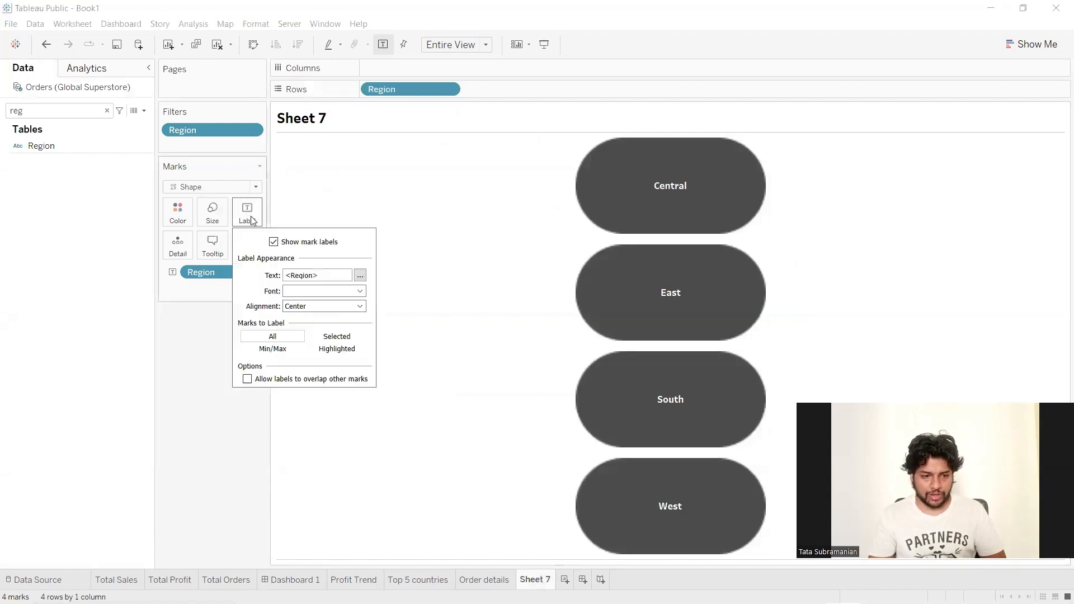
{"action": "left_click", "coordinate": [360, 292]}
{"action": "left_click", "coordinate": [299, 326]}
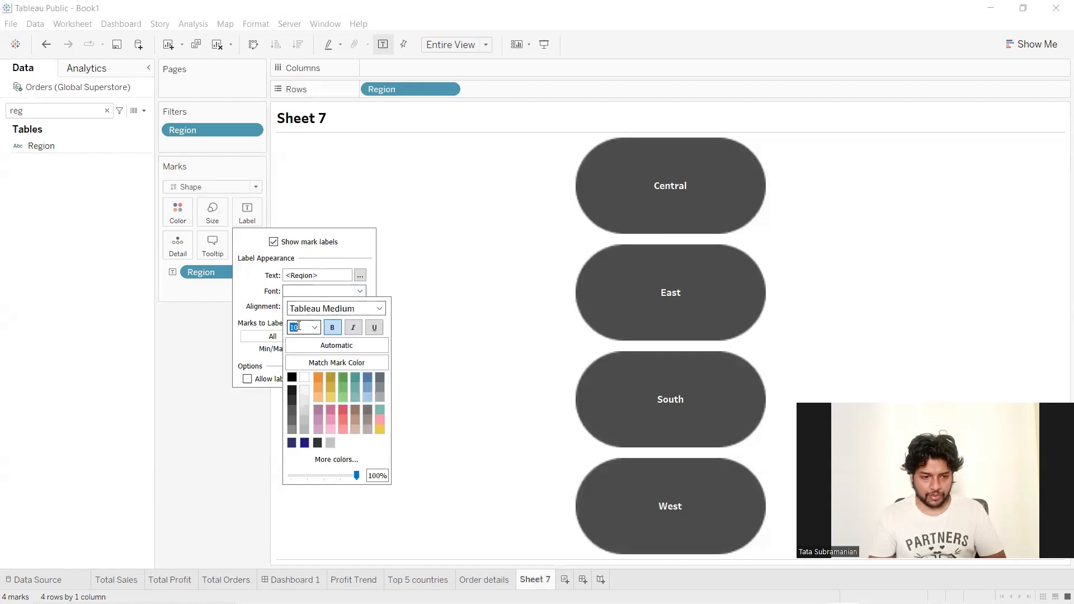
{"action": "key", "text": "BackSpace"}
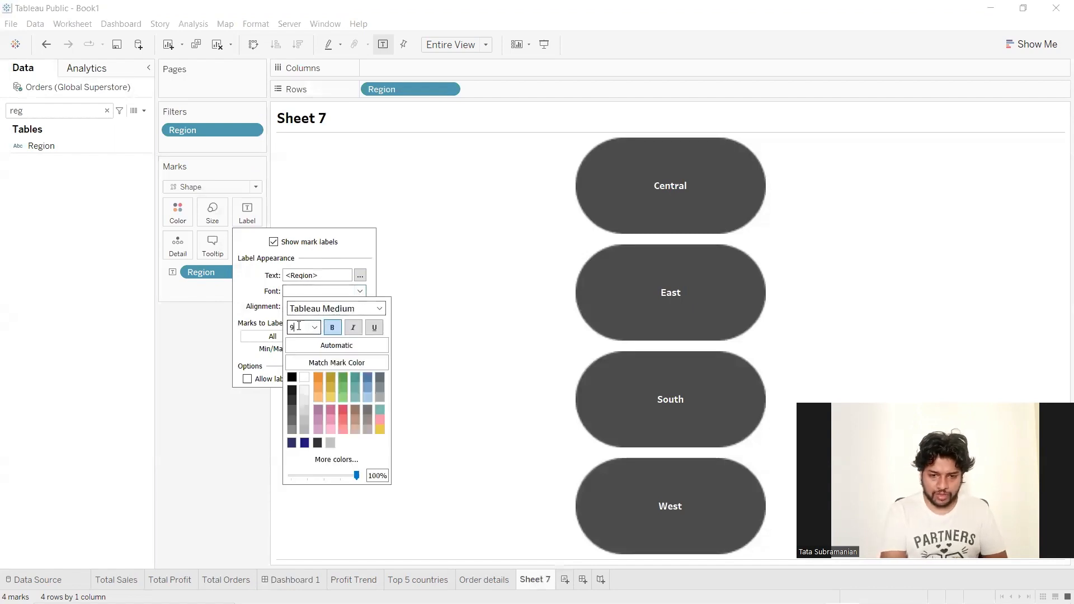
{"action": "type", "text": "9"}
{"action": "left_click", "coordinate": [235, 497]}
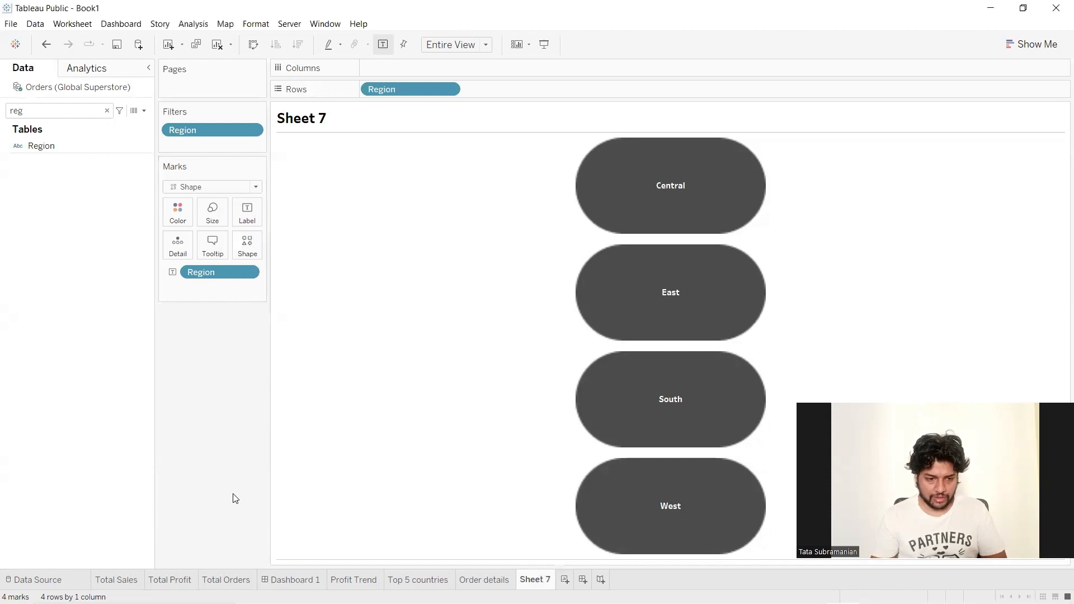
{"action": "left_click", "coordinate": [306, 580]}
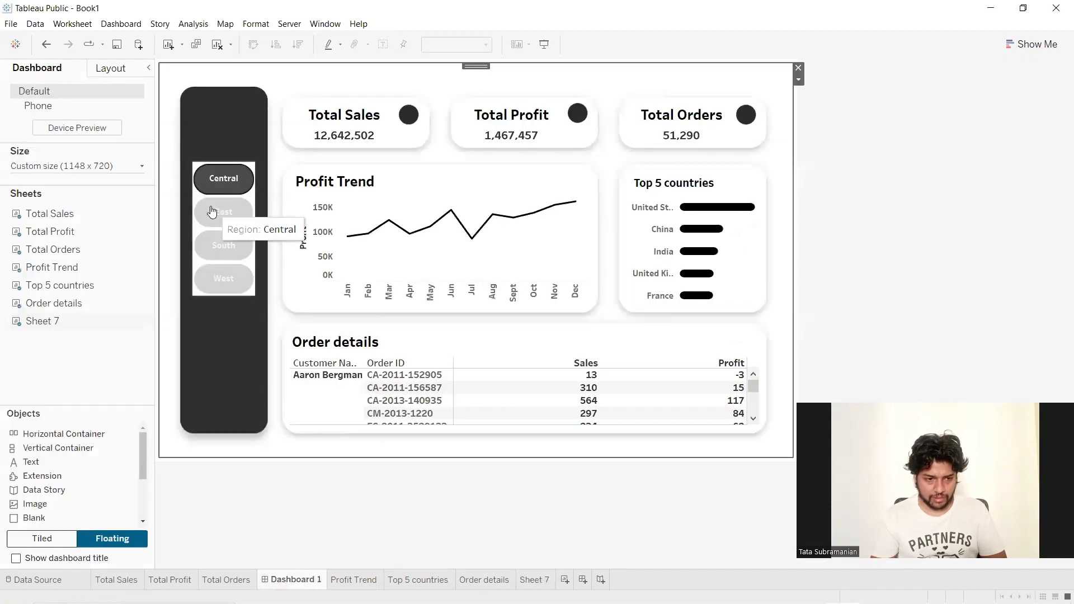
Try enlarging the Sheet 7 region buttons vertically and slightly in width within the dark sidebar, and undo the resizing
{"action": "left_click", "coordinate": [215, 189]}
{"action": "left_click", "coordinate": [213, 338]}
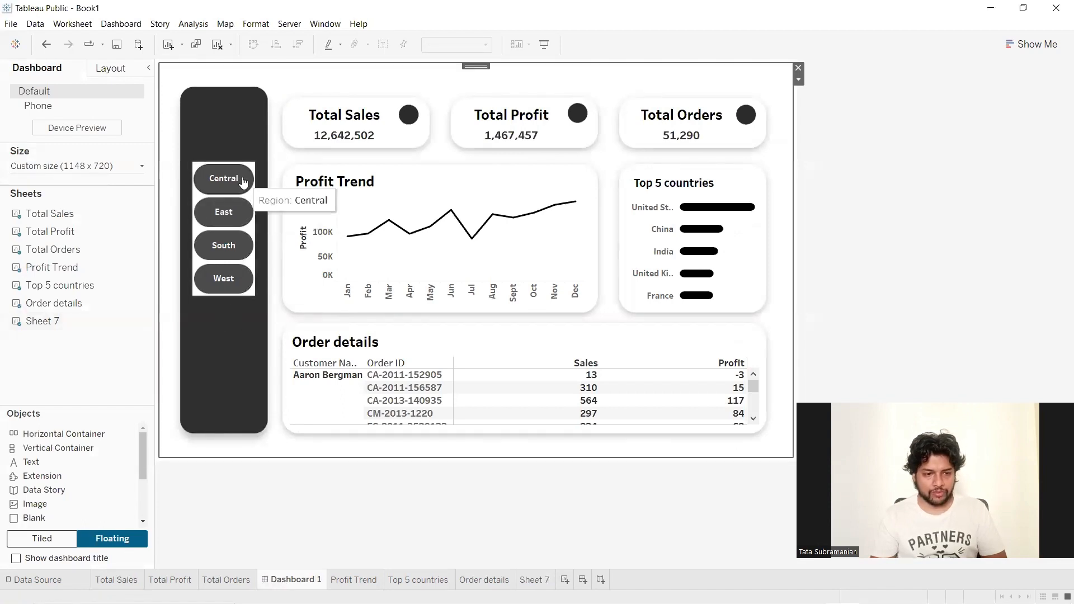
{"action": "left_click", "coordinate": [249, 202]}
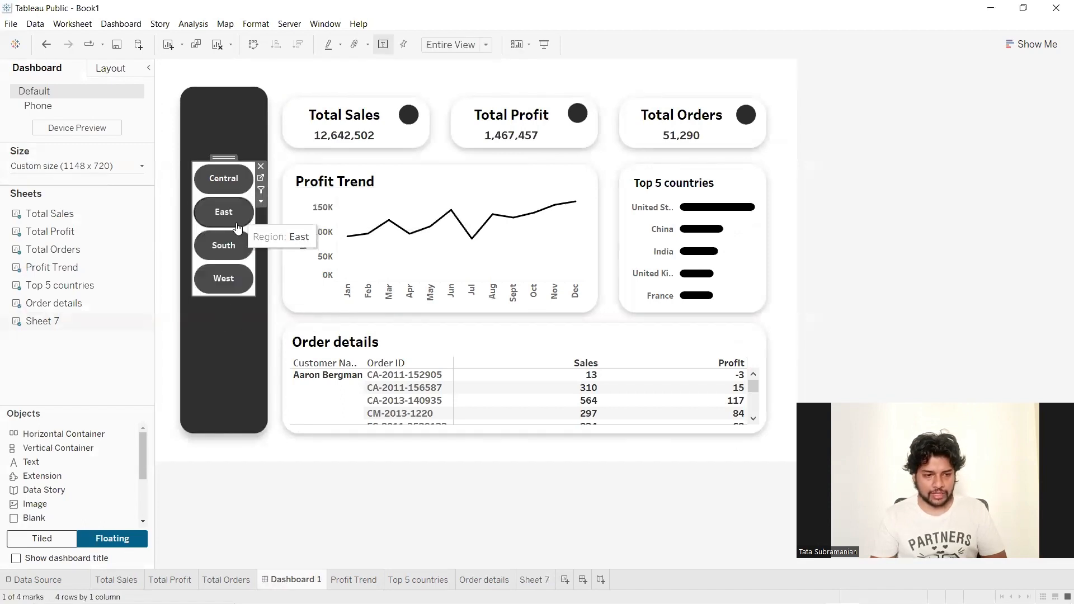
{"action": "left_click_drag", "start_coordinate": [245, 159], "coordinate": [249, 150]}
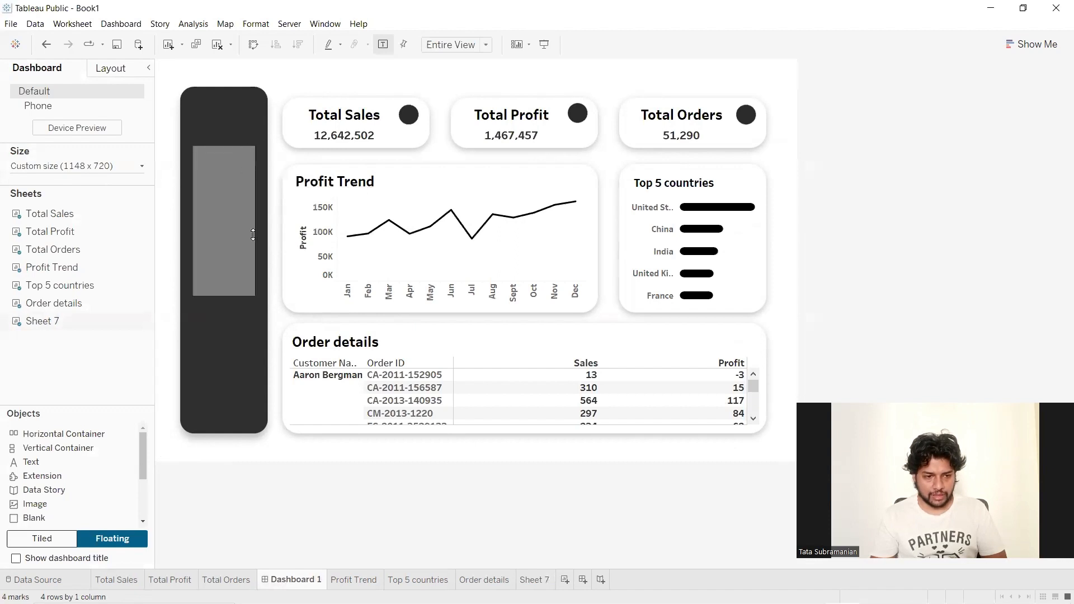
{"action": "left_click_drag", "start_coordinate": [243, 296], "coordinate": [236, 312]}
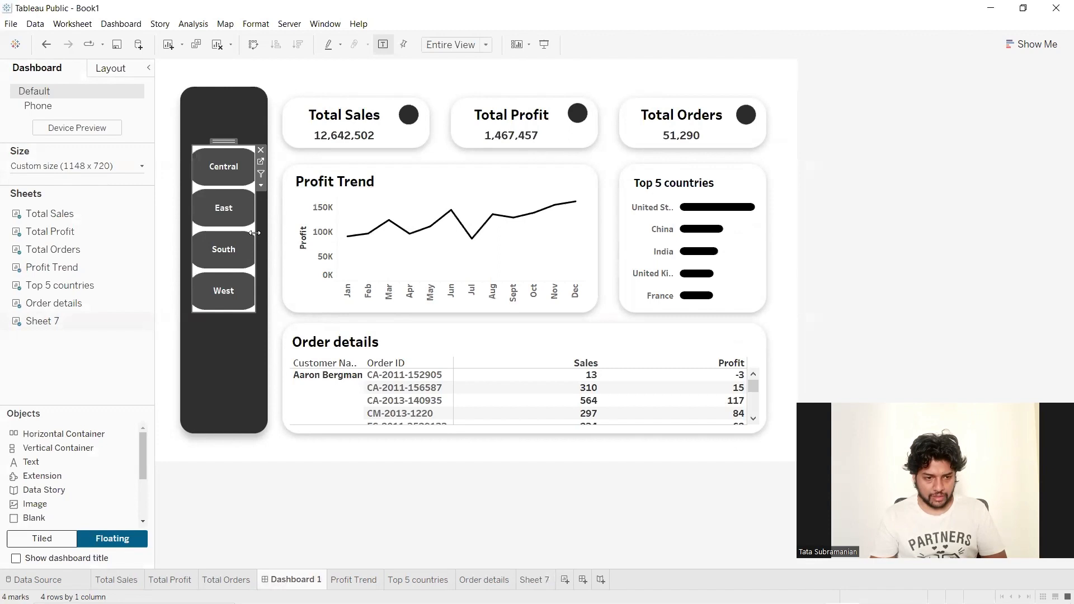
{"action": "left_click_drag", "start_coordinate": [255, 233], "coordinate": [258, 232]}
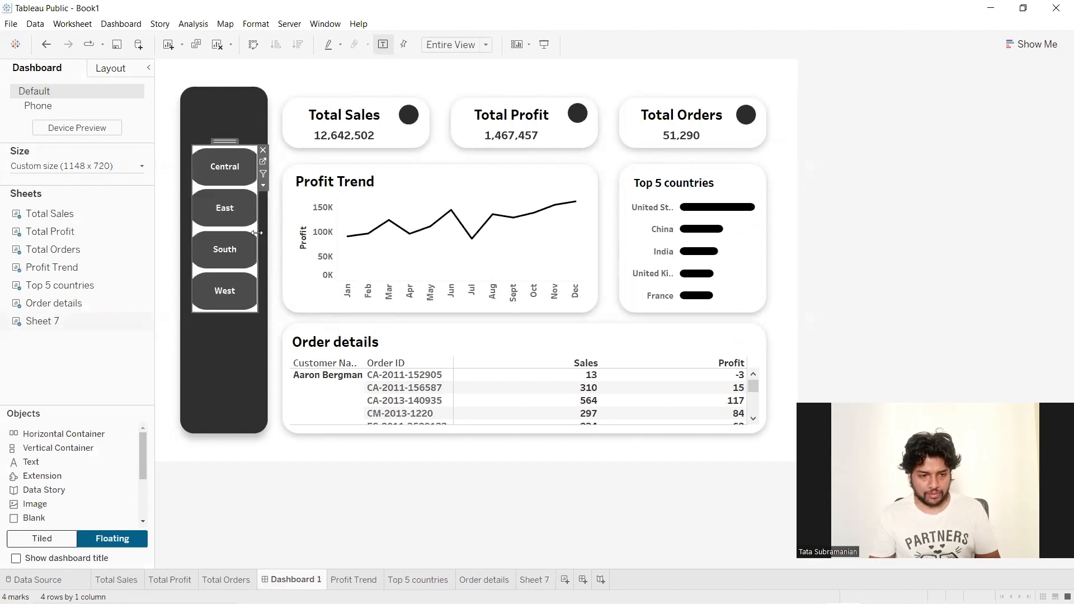
{"action": "key", "text": "ctrl+z"}
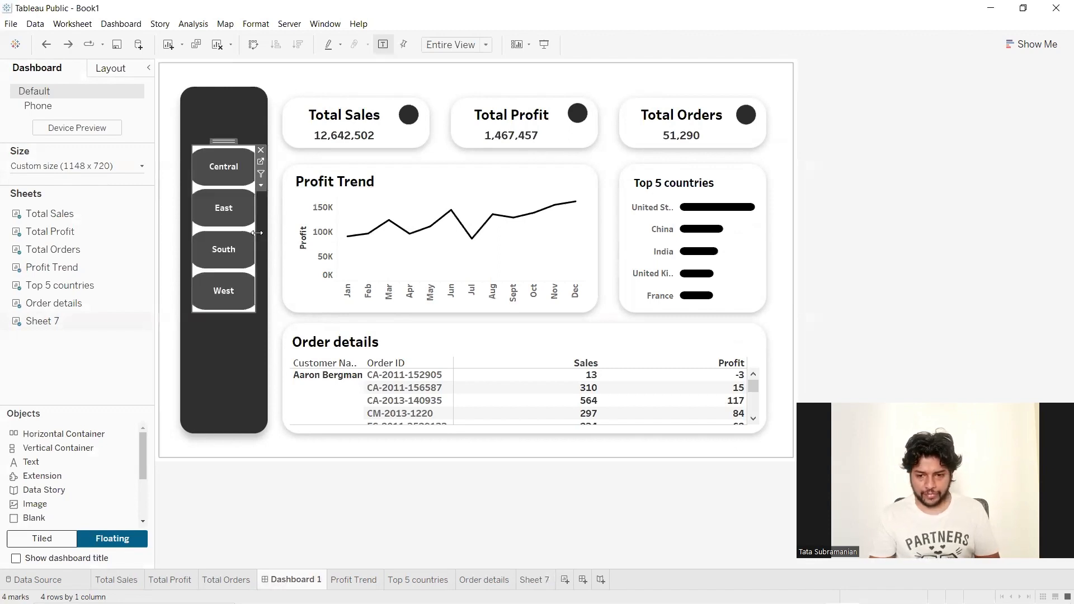
{"action": "key", "text": "ctrl+z"}
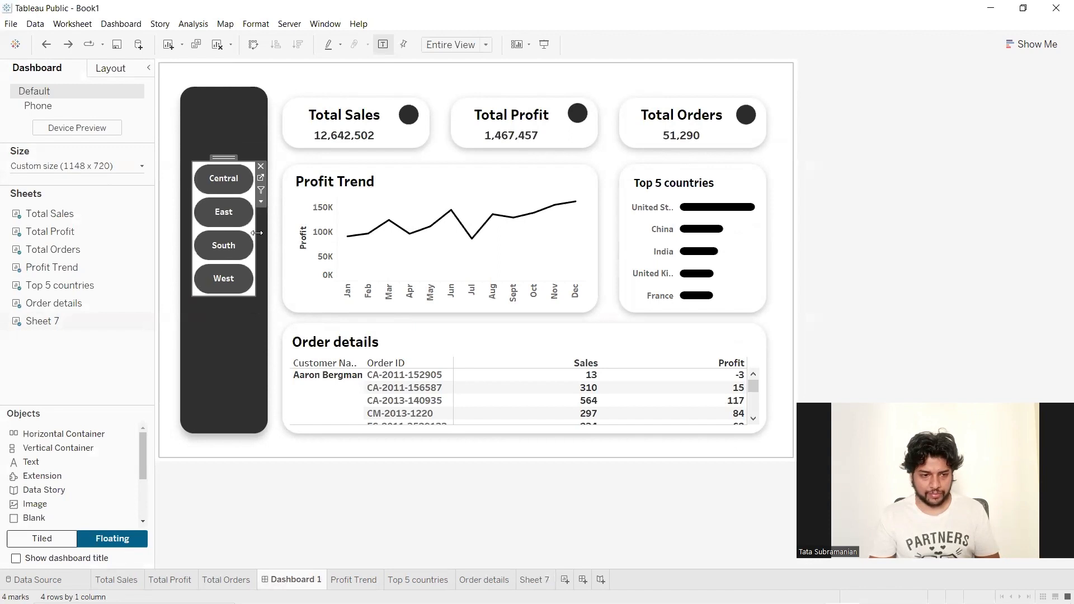
Slightly increase the mark size of the region shapes on Sheet 7, return to Dashboard 1, and select and clear the Central button
{"action": "left_click", "coordinate": [810, 204]}
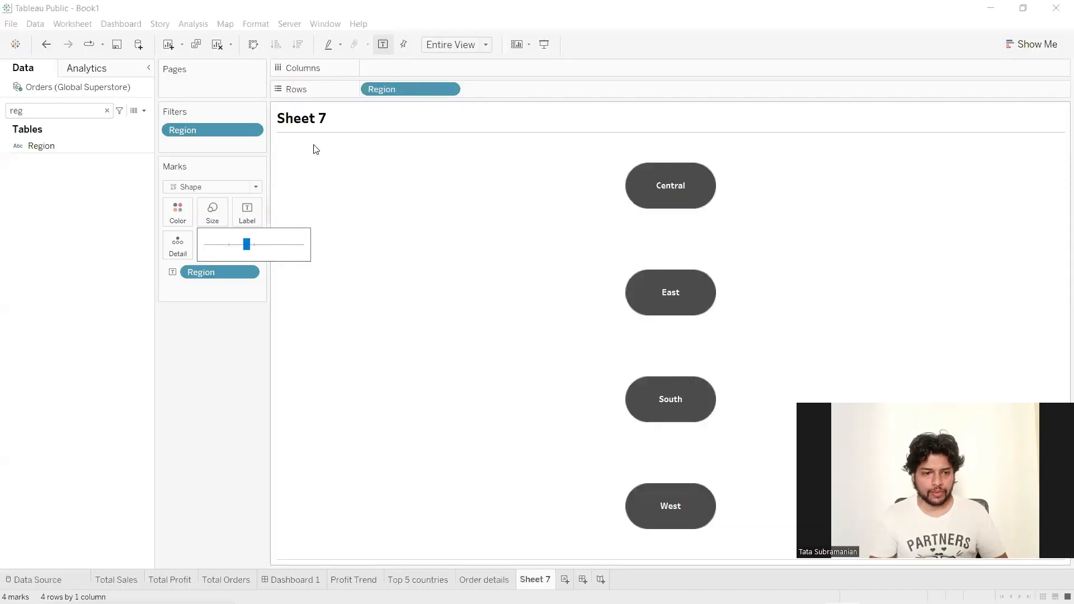
{"action": "left_click", "coordinate": [245, 222]}
{"action": "left_click", "coordinate": [205, 209]}
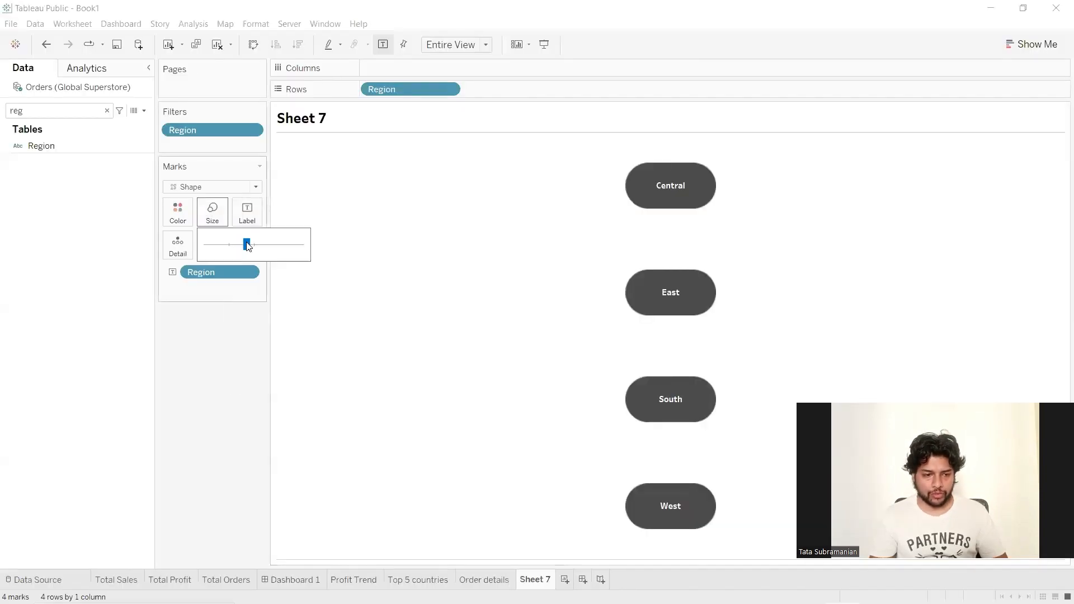
{"action": "left_click_drag", "start_coordinate": [247, 246], "coordinate": [253, 250]}
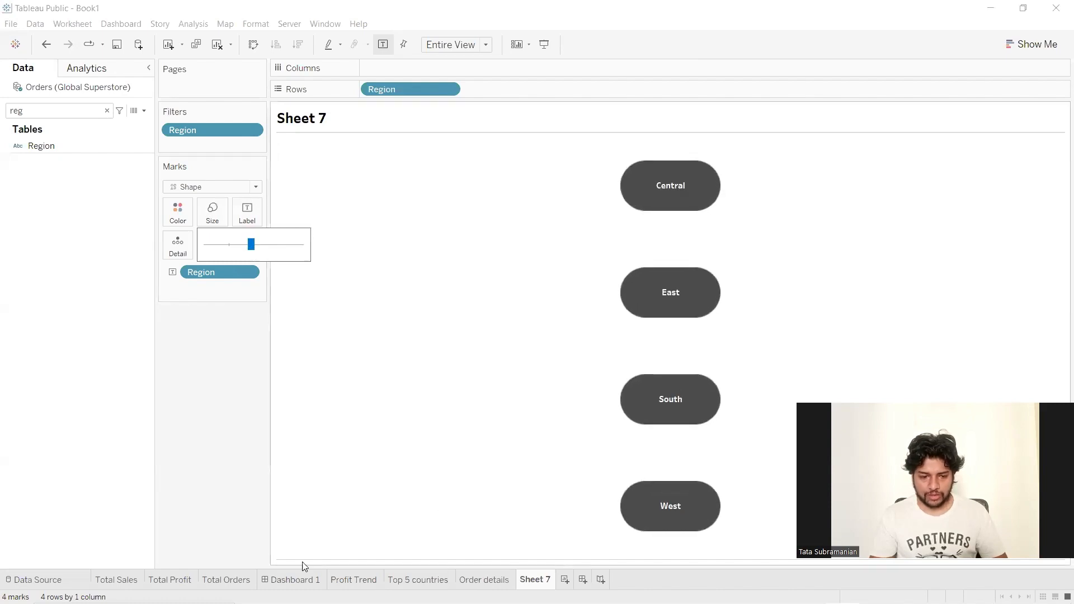
{"action": "left_click", "coordinate": [291, 580]}
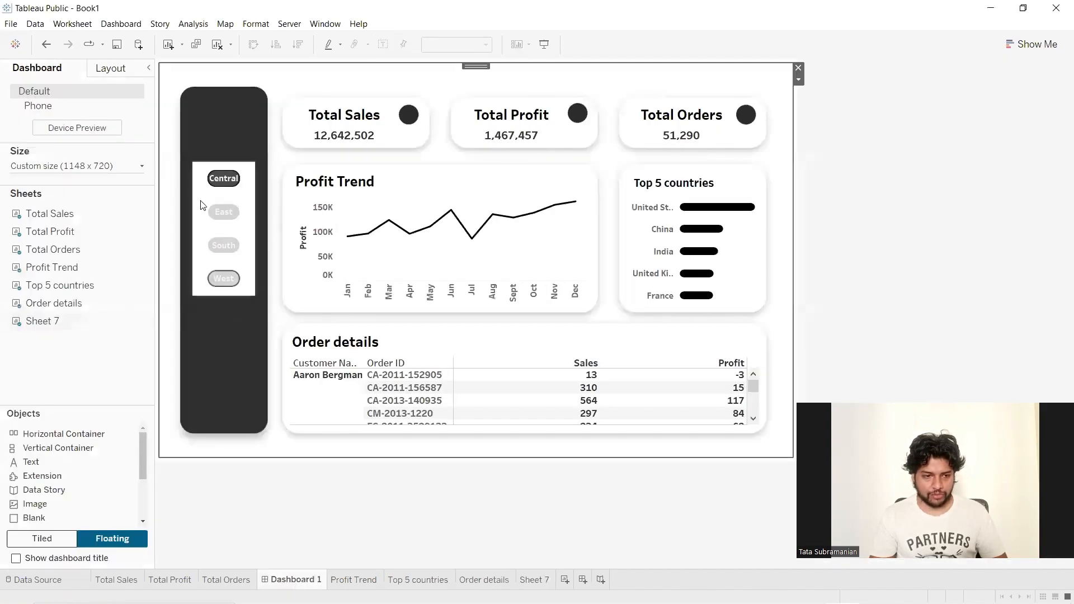
{"action": "left_click", "coordinate": [219, 179]}
{"action": "left_click", "coordinate": [247, 365]}
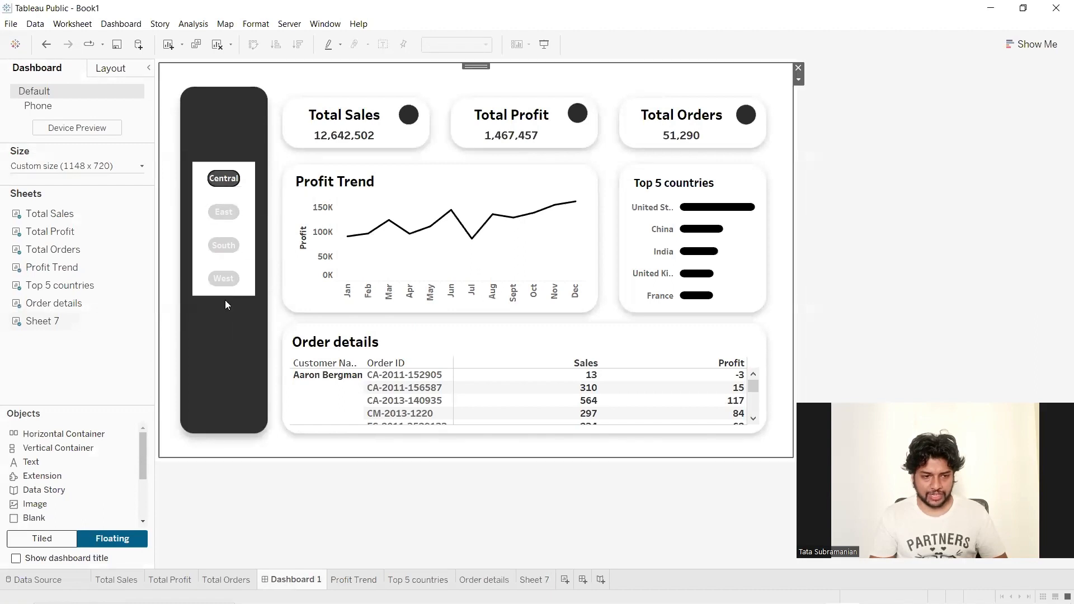
{"action": "key", "text": "Escape"}
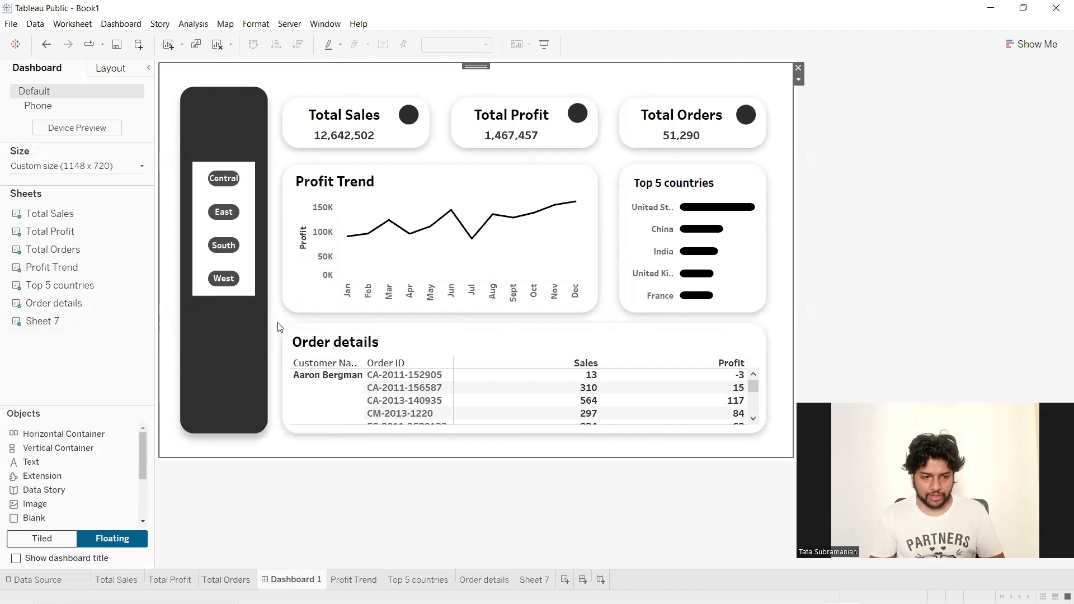
Reopen Sheet 7 from the dashboard and enlarge the region button shapes a little further
{"action": "left_click", "coordinate": [253, 198]}
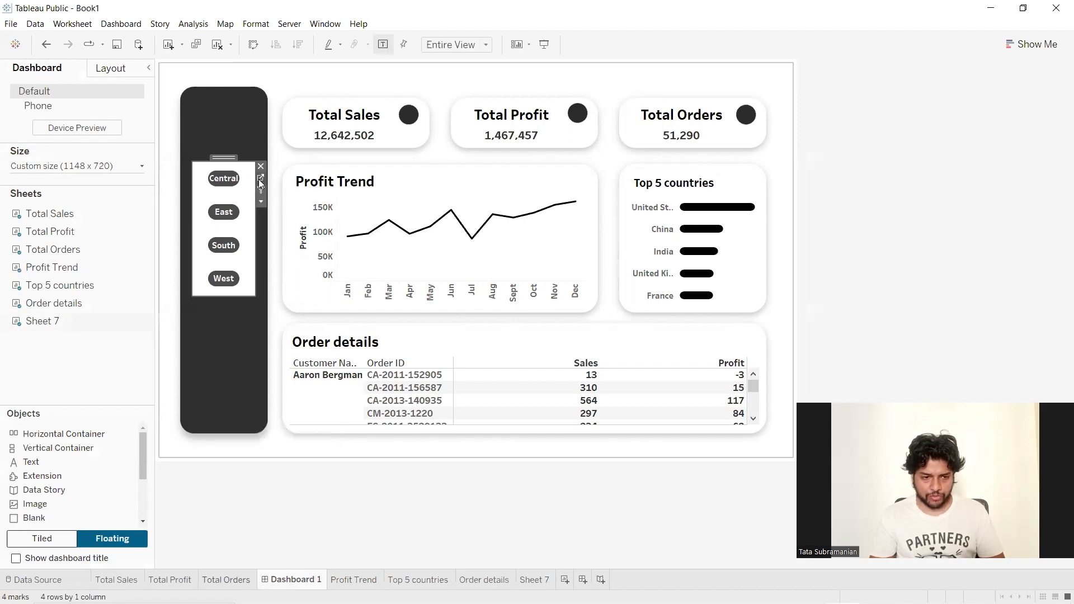
{"action": "left_click", "coordinate": [259, 183]}
{"action": "left_click", "coordinate": [212, 213]}
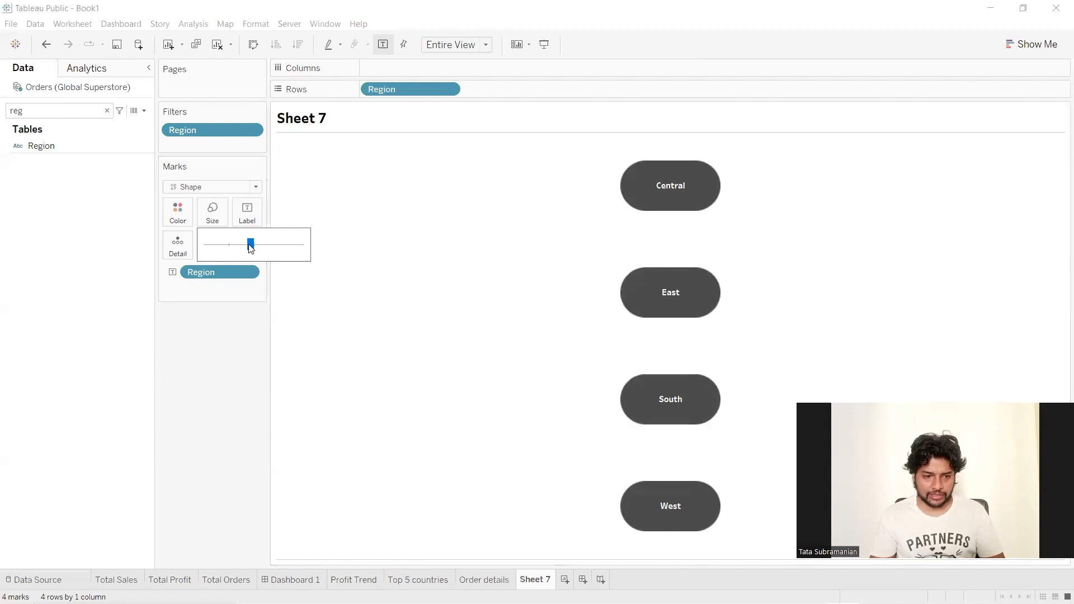
{"action": "left_click_drag", "start_coordinate": [252, 248], "coordinate": [252, 248]}
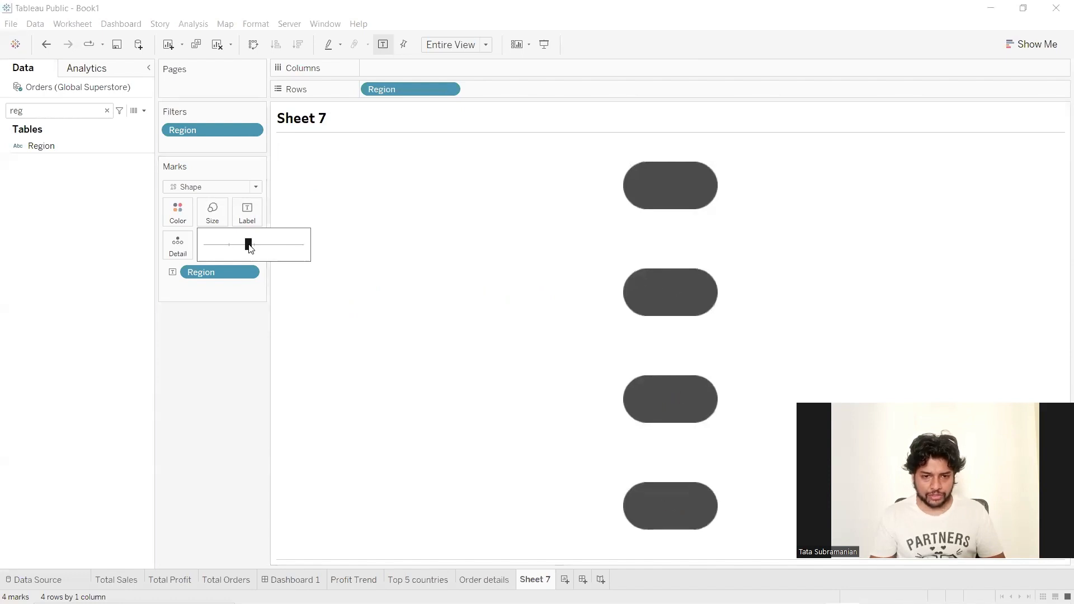
{"action": "left_click_drag", "start_coordinate": [250, 249], "coordinate": [254, 250]}
Apply font size 9 to the Region label text on Sheet 7 and return to Dashboard 1
{"action": "left_click", "coordinate": [247, 211]}
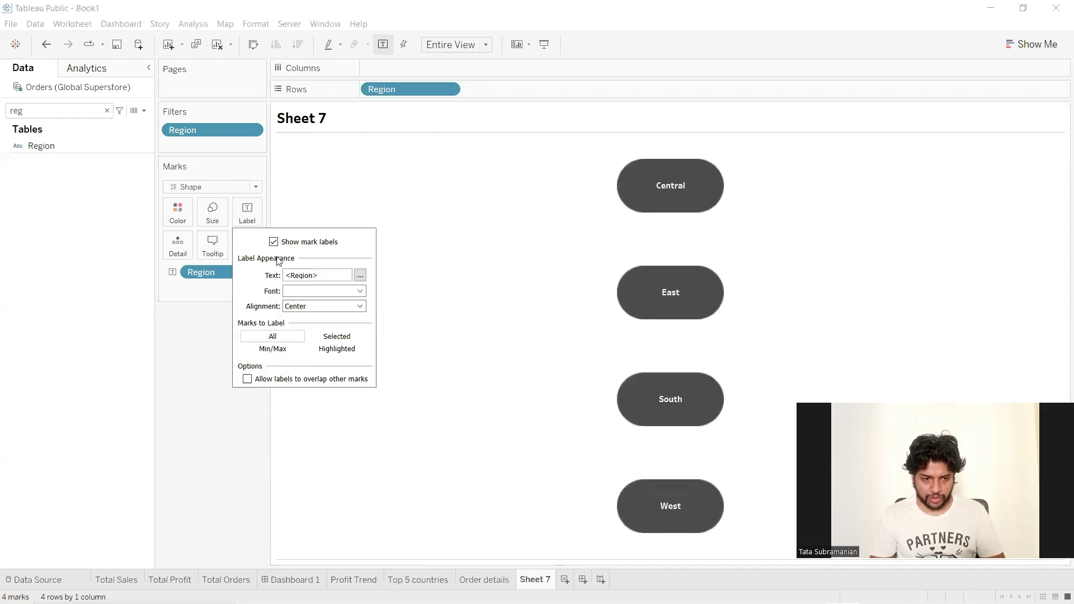
{"action": "left_click", "coordinate": [359, 275]}
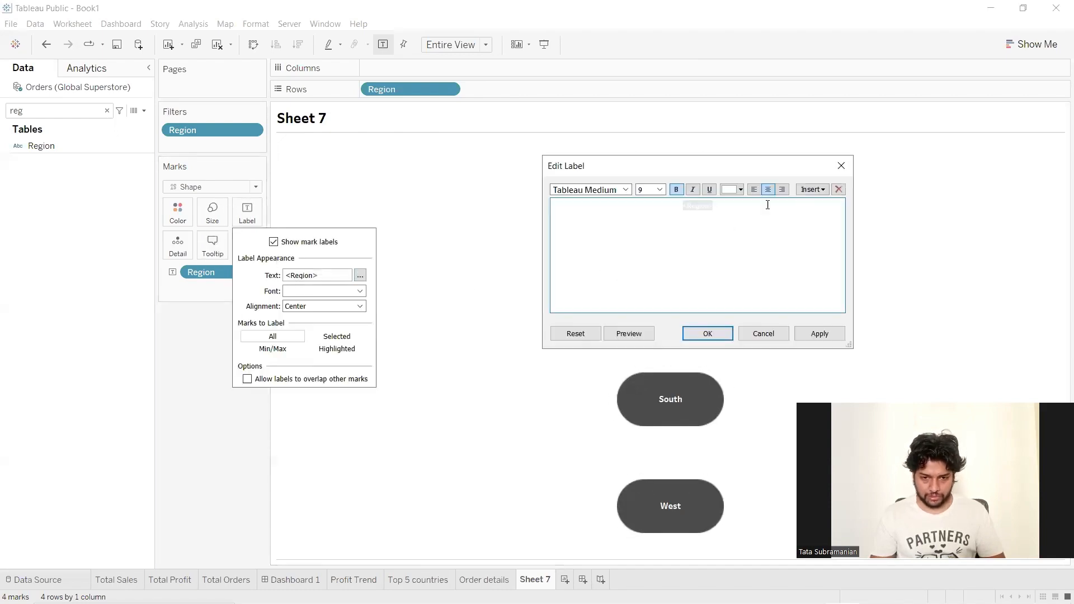
{"action": "left_click_drag", "start_coordinate": [676, 207], "coordinate": [744, 209]}
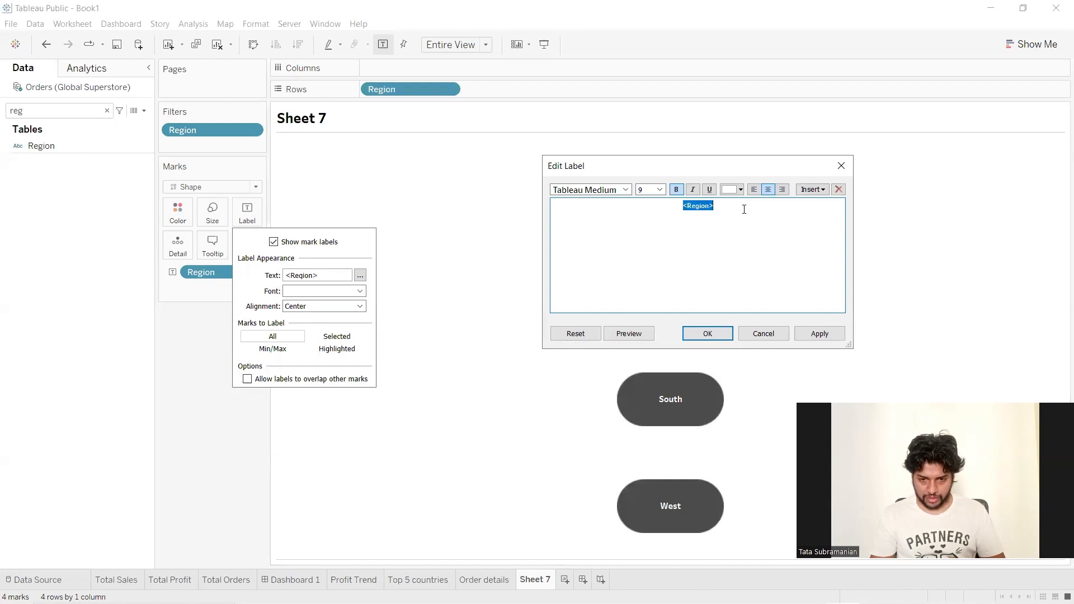
{"action": "left_click", "coordinate": [660, 189]}
{"action": "left_click", "coordinate": [640, 207]}
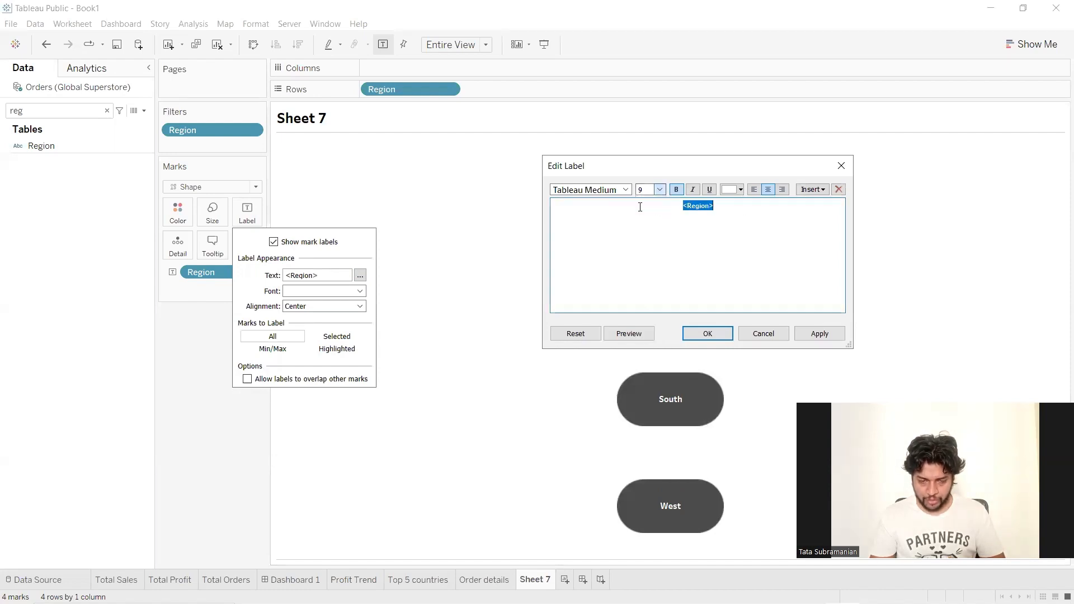
{"action": "left_click", "coordinate": [716, 332]}
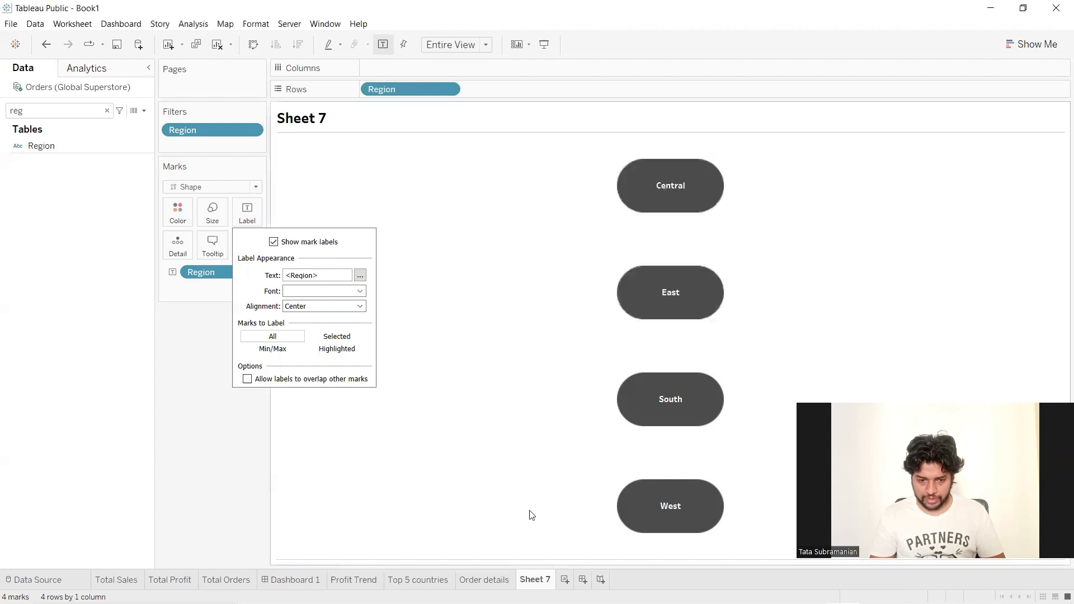
{"action": "left_click", "coordinate": [302, 579]}
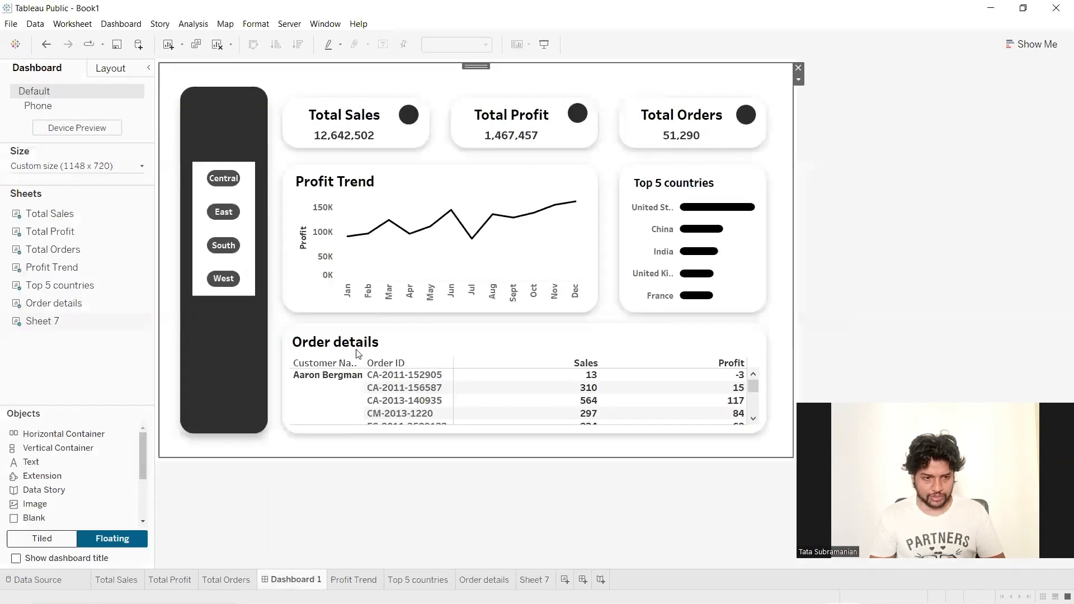
Use the Sheet 7 region buttons as a filter for the other sheets on Dashboard 1
{"action": "left_click", "coordinate": [853, 212]}
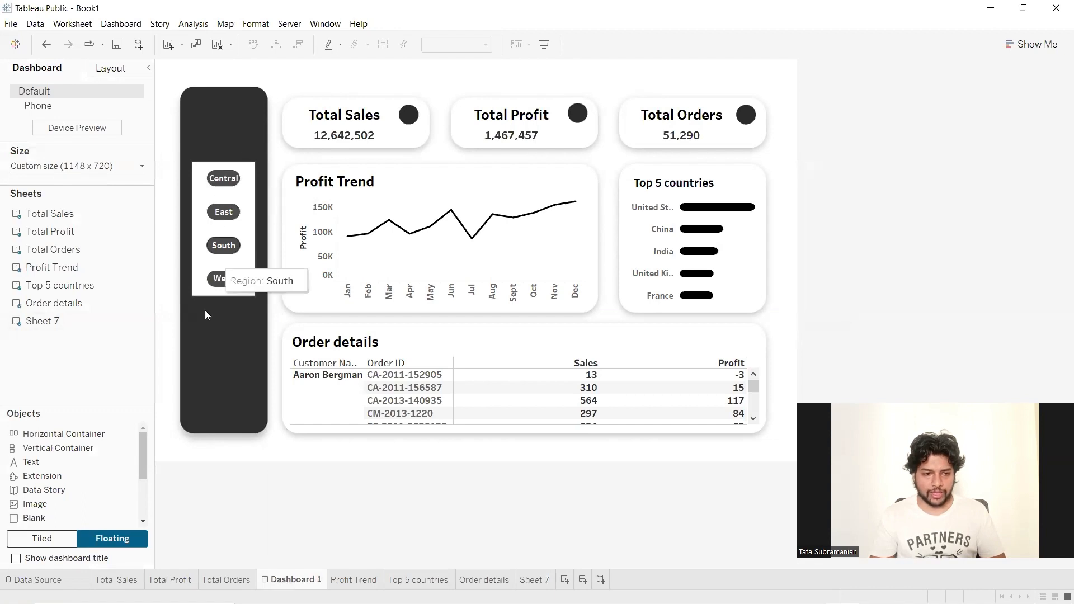
{"action": "left_click", "coordinate": [249, 192]}
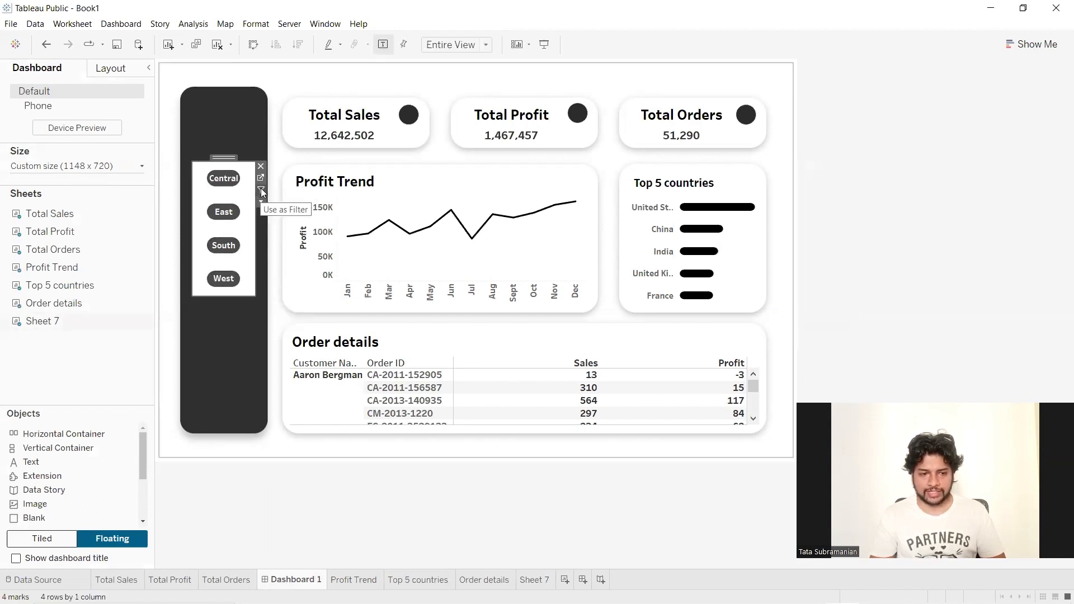
{"action": "left_click", "coordinate": [262, 189]}
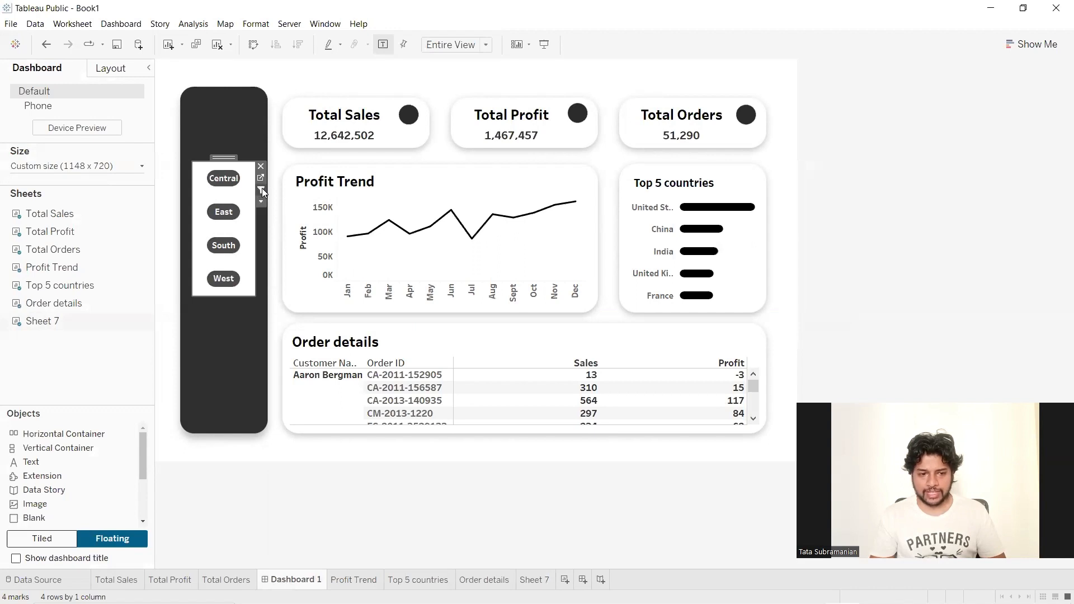
Test the region filter with Central, East, South and West in turn, and clear the selection to show all regions
{"action": "left_click", "coordinate": [225, 178]}
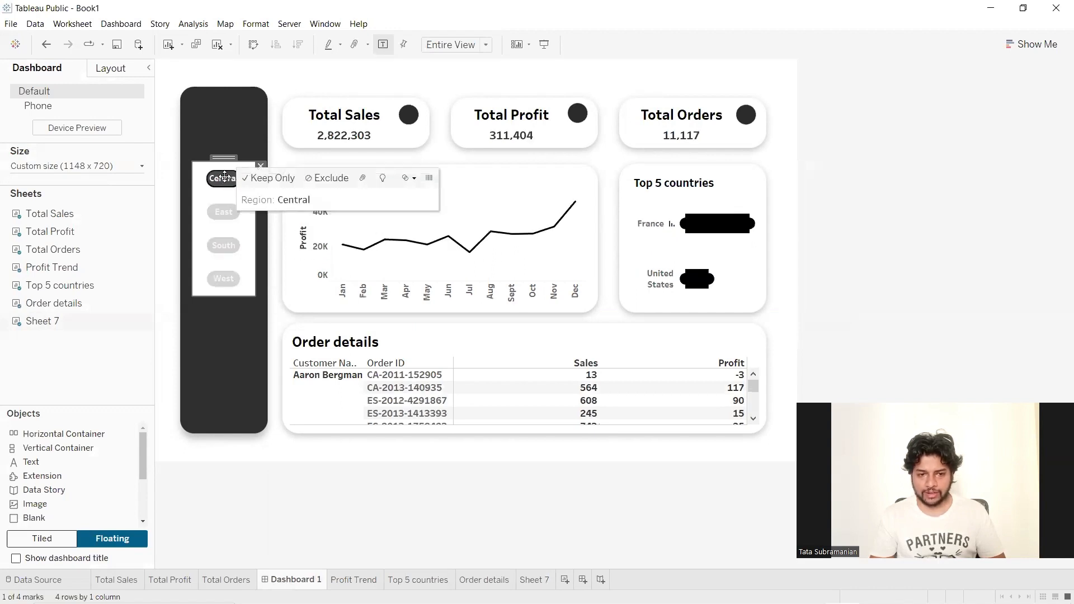
{"action": "left_click", "coordinate": [222, 212]}
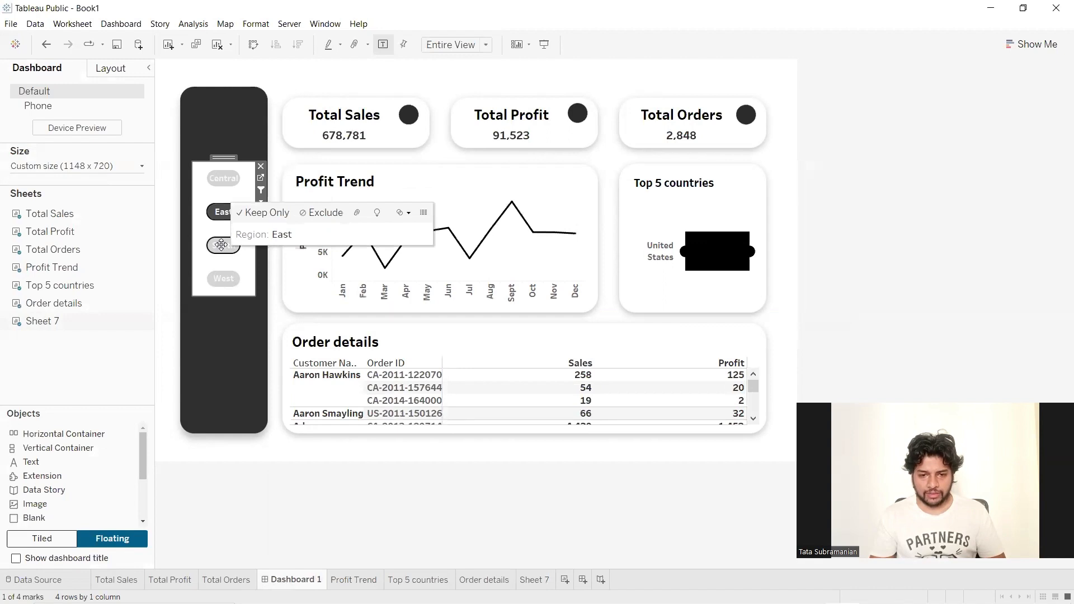
{"action": "left_click", "coordinate": [222, 246]}
{"action": "left_click", "coordinate": [219, 279]}
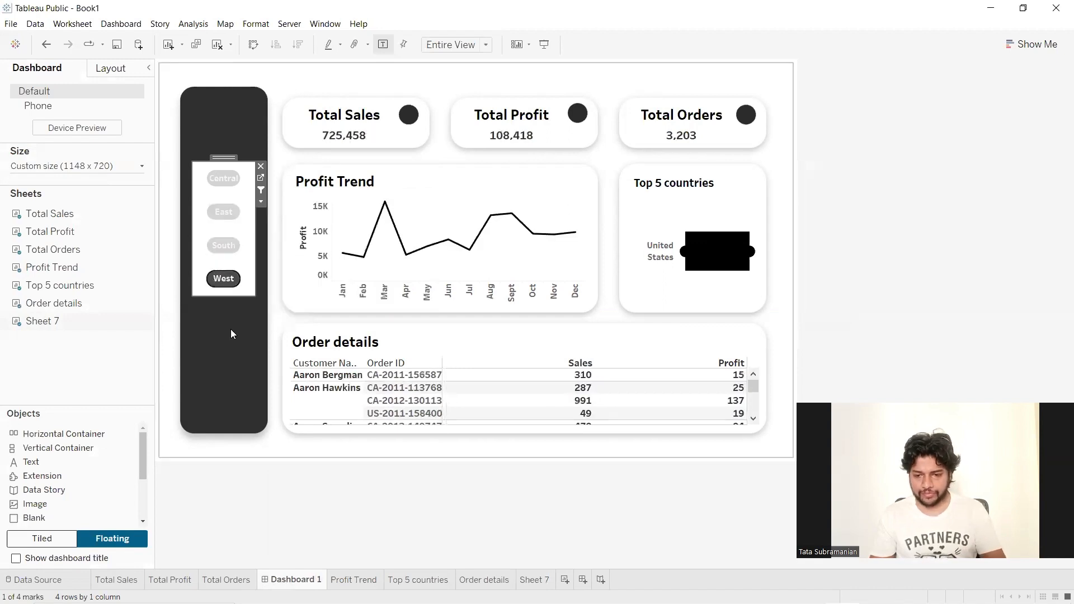
{"action": "left_click", "coordinate": [224, 278]}
{"action": "left_click", "coordinate": [222, 278]}
{"action": "left_click", "coordinate": [228, 323]}
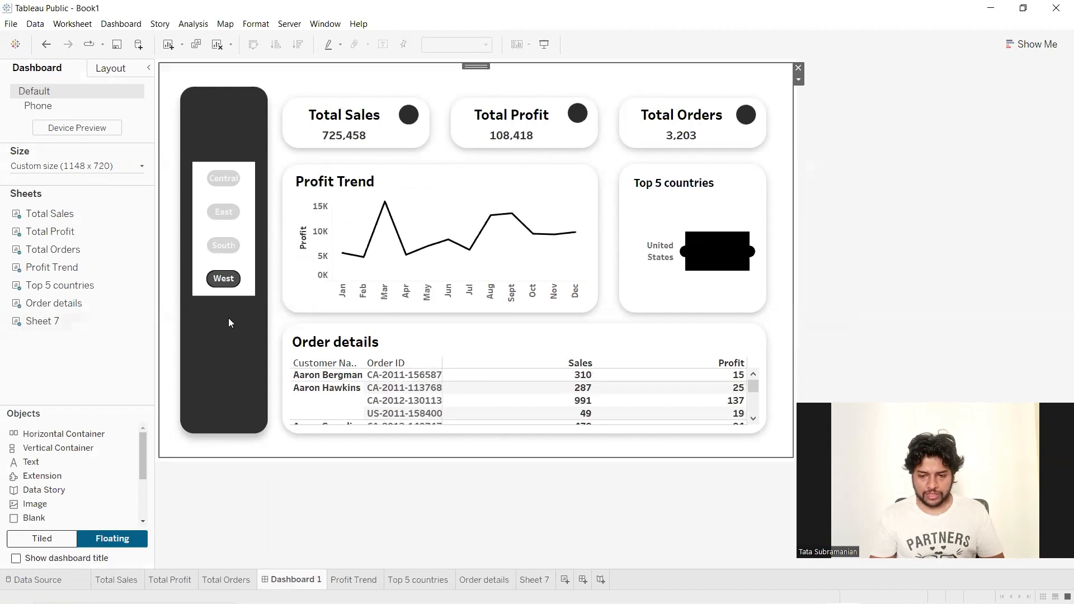
{"action": "left_click", "coordinate": [229, 285]}
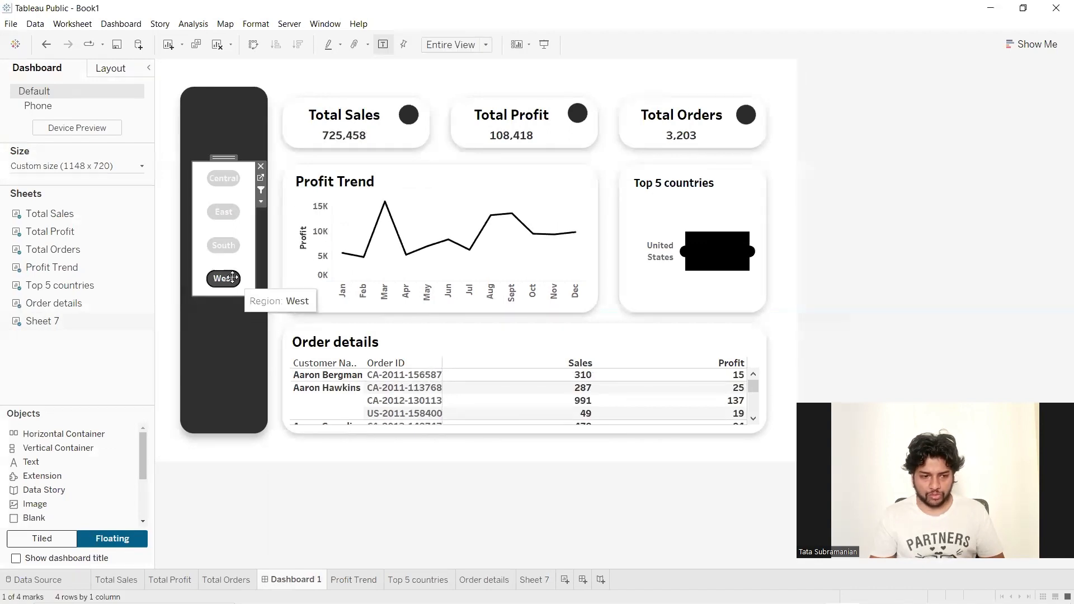
{"action": "left_click", "coordinate": [238, 209]}
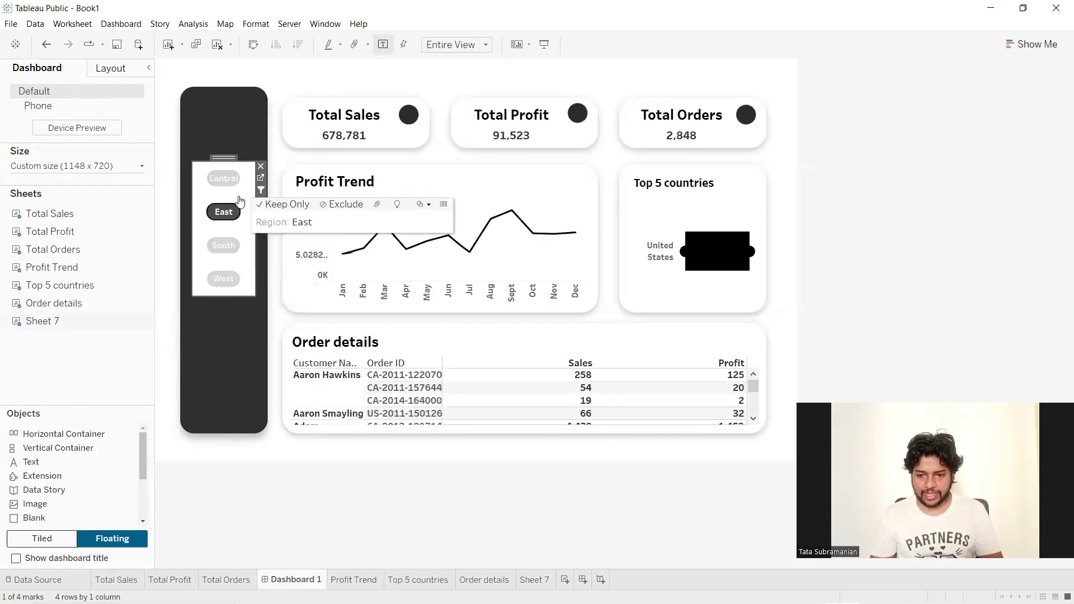
{"action": "left_click", "coordinate": [239, 207]}
{"action": "left_click", "coordinate": [979, 191]}
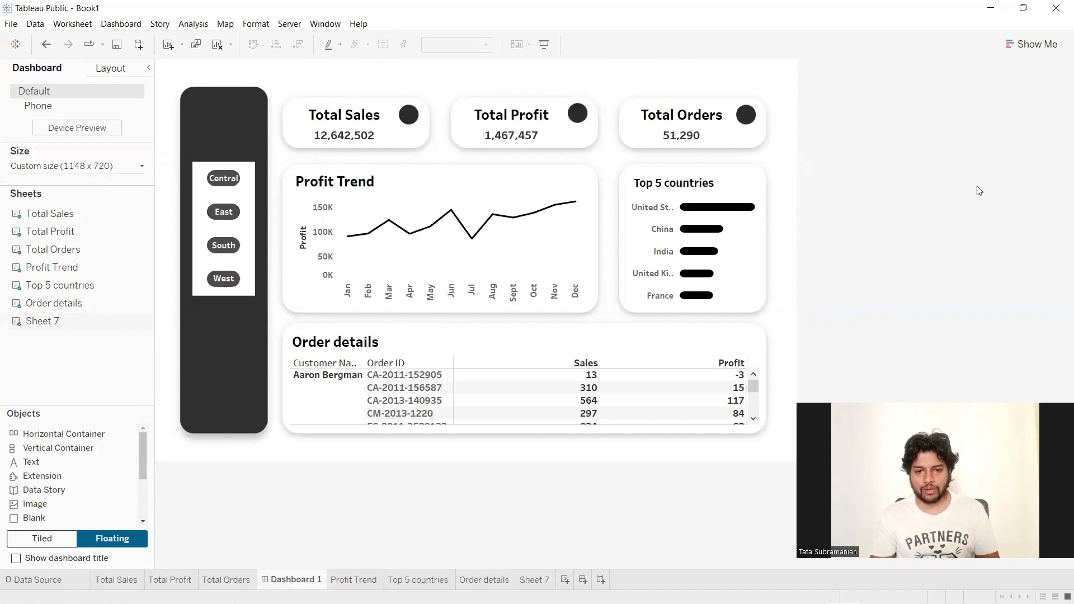
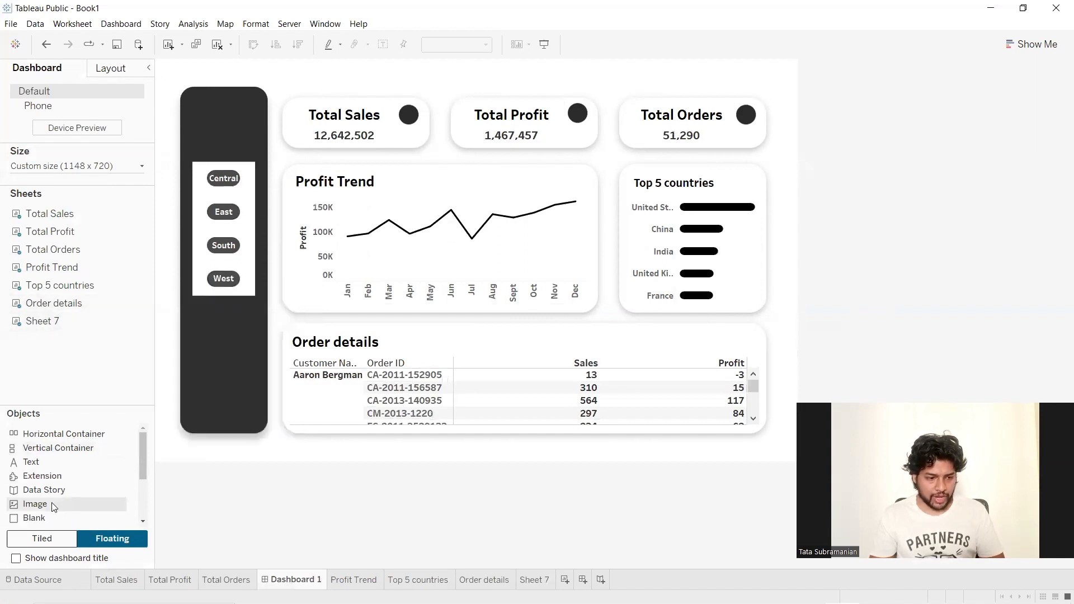
Add a floating text object reading Superstore Analysis above the KPI cards, centred and bold in Tableau Medium at size 25
{"action": "left_click", "coordinate": [47, 464]}
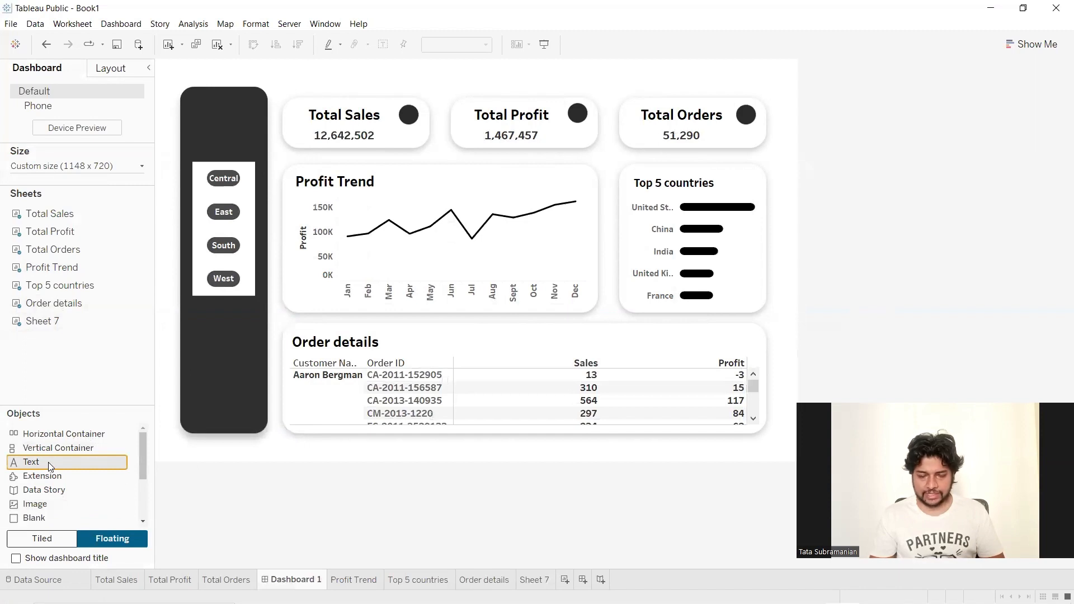
{"action": "left_click_drag", "start_coordinate": [50, 466], "coordinate": [289, 72]}
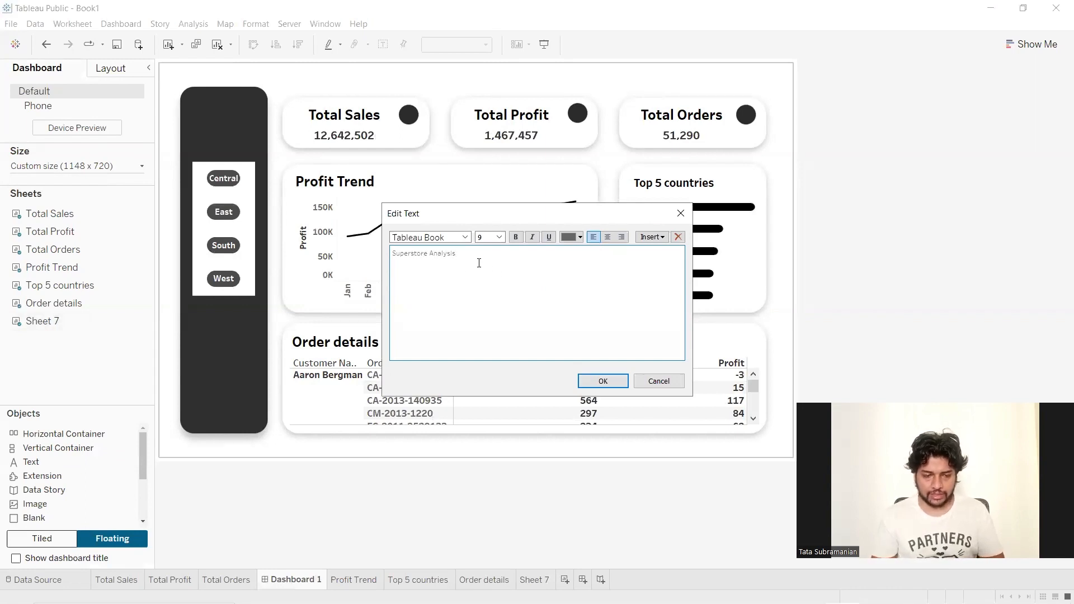
{"action": "left_click_drag", "start_coordinate": [479, 263], "coordinate": [365, 247]}
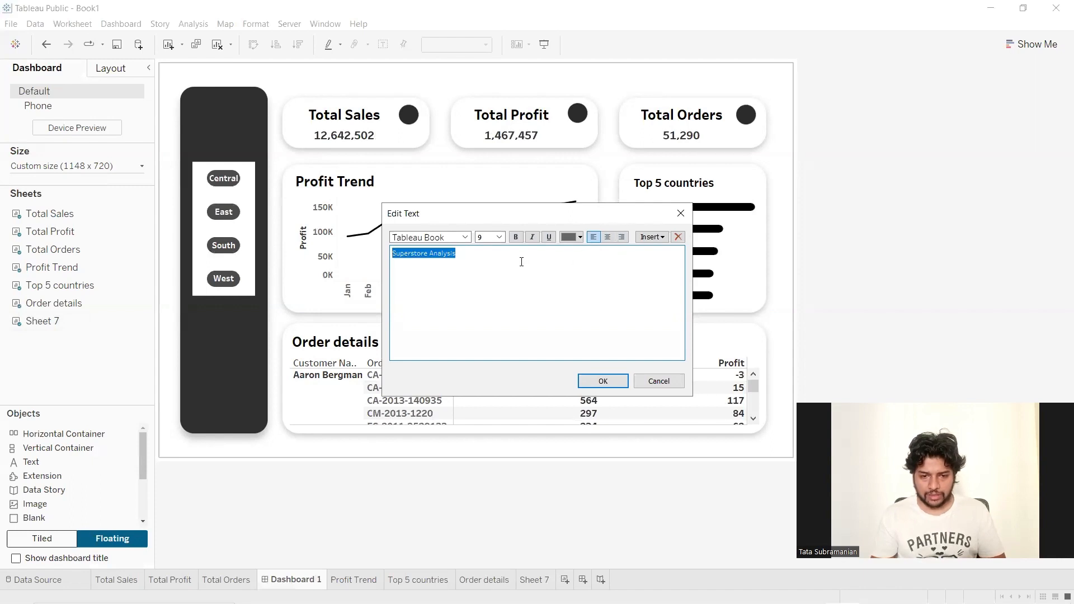
{"action": "left_click", "coordinate": [607, 237]}
{"action": "left_click", "coordinate": [515, 237]}
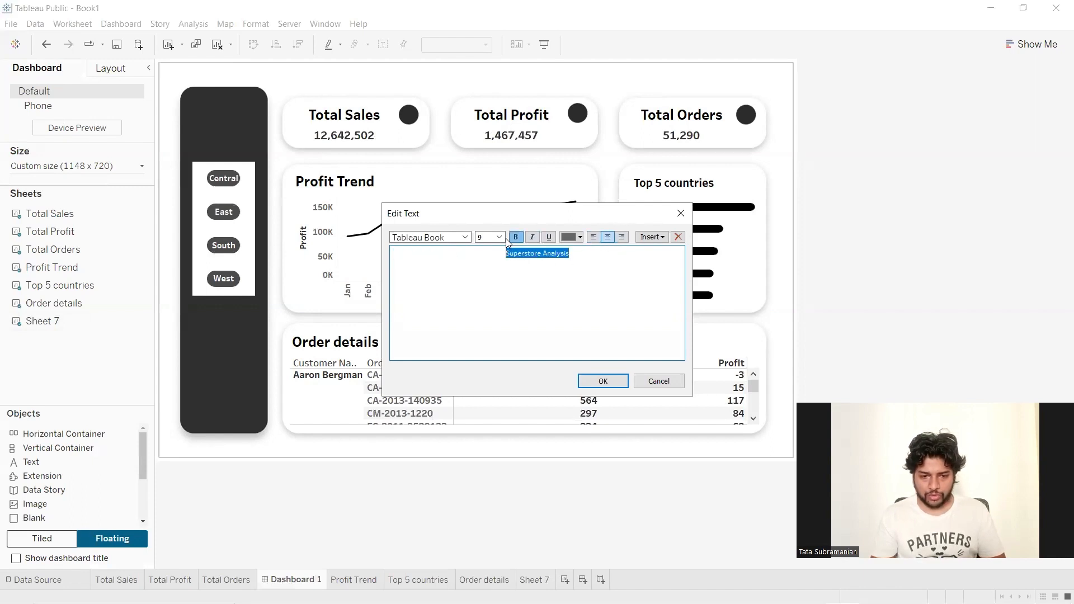
{"action": "left_click", "coordinate": [465, 237]}
{"action": "left_click", "coordinate": [436, 285]}
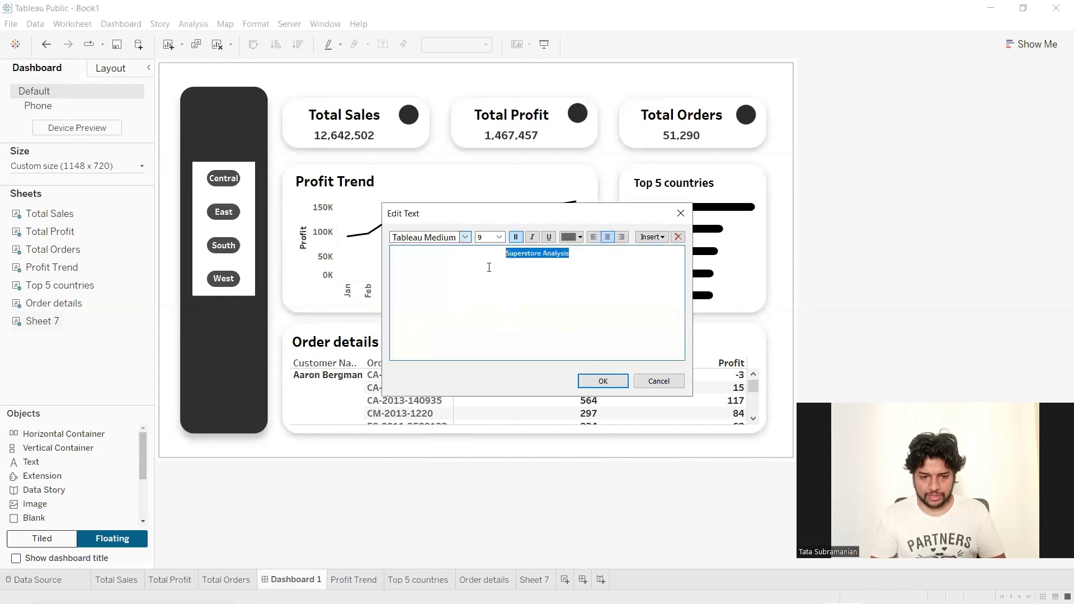
{"action": "double_click", "coordinate": [486, 236]}
{"action": "type", "text": "2"}
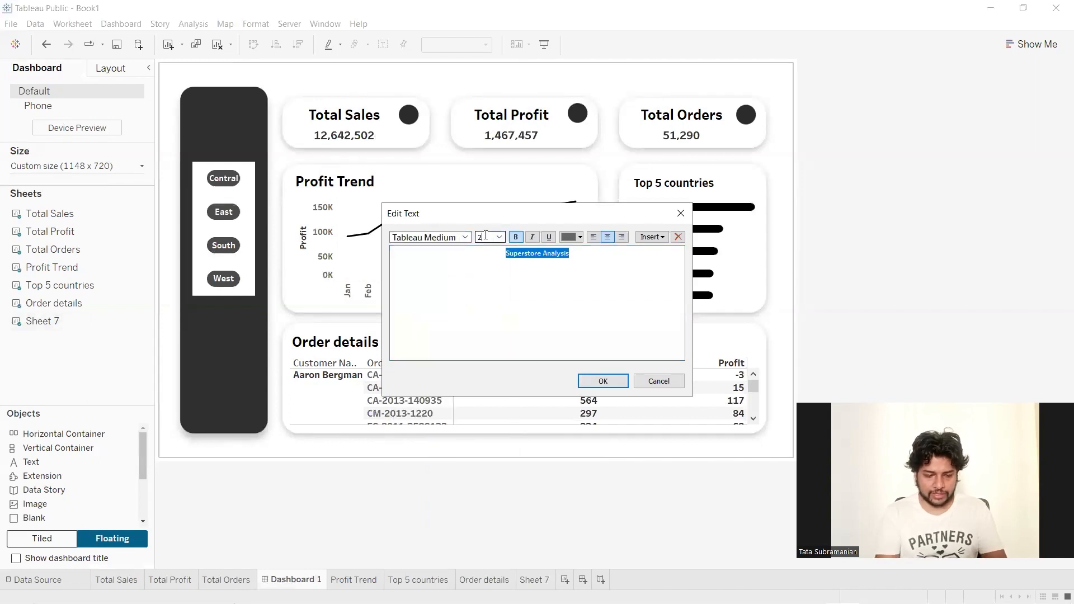
{"action": "type", "text": "8"}
{"action": "key", "text": "Return"}
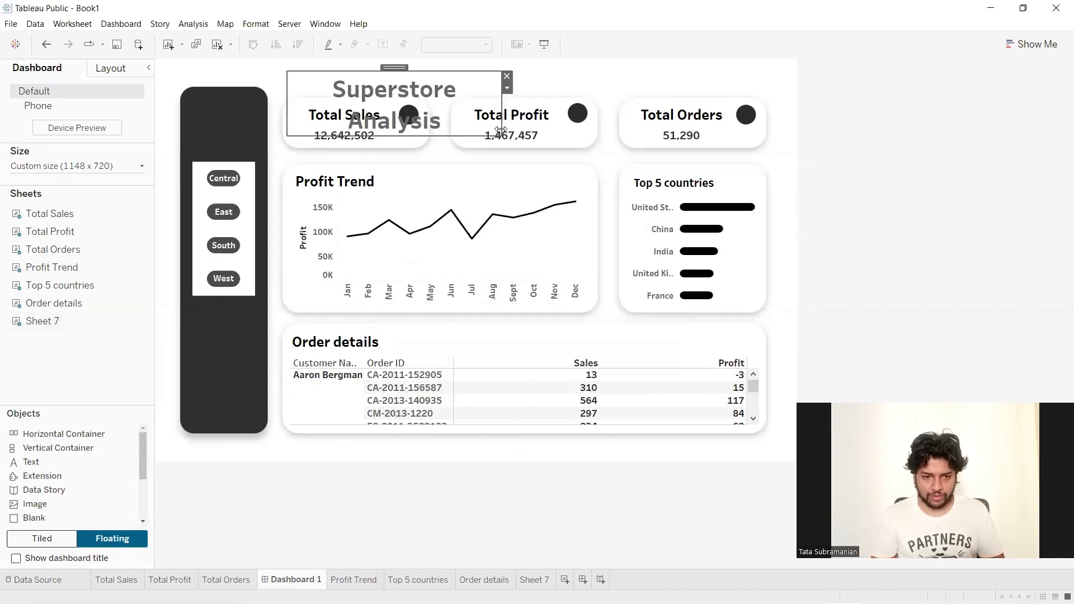
Resize the Superstore Analysis title to a wide one-line strip and place it above the Total Sales and Total Profit cards
{"action": "left_click_drag", "start_coordinate": [501, 136], "coordinate": [424, 89]}
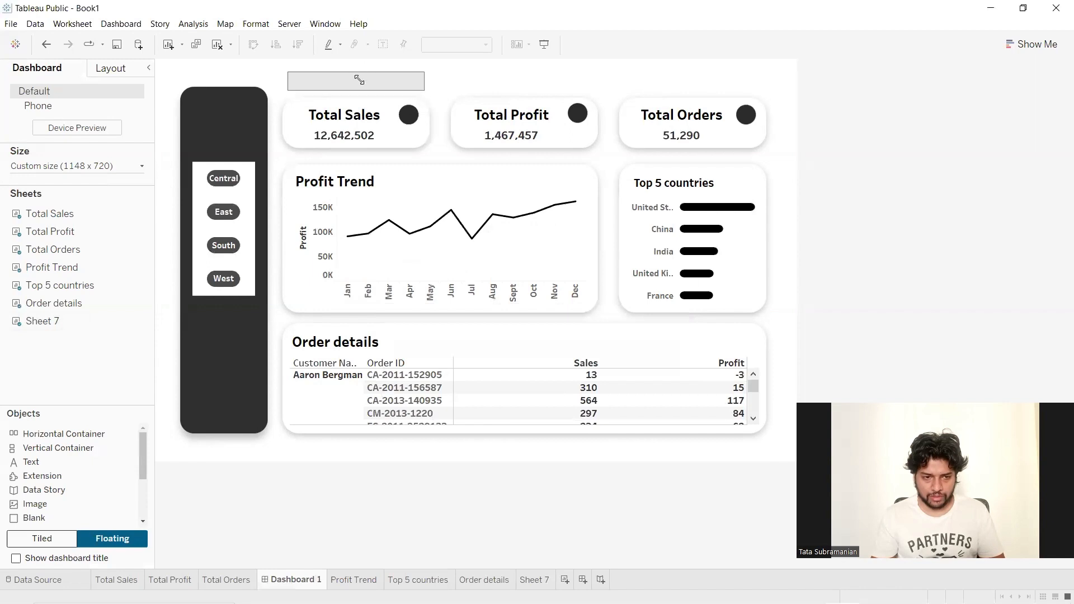
{"action": "mouse_move", "coordinate": [348, 68]}
{"action": "left_mouse_down"}
{"action": "mouse_move", "coordinate": [321, 62]}
{"action": "mouse_move", "coordinate": [341, 61]}
{"action": "left_mouse_up"}
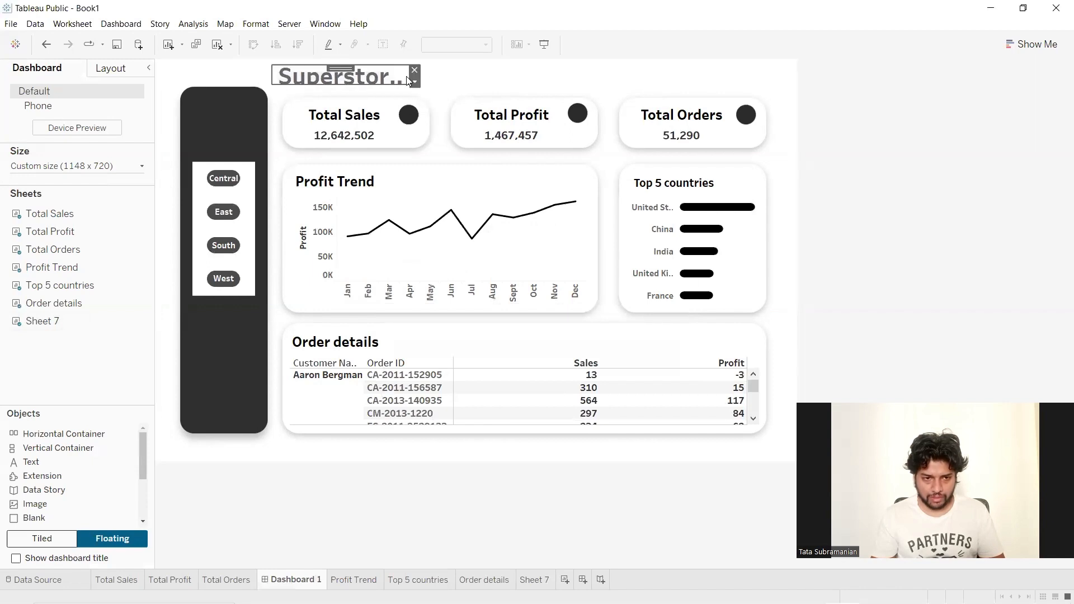
{"action": "left_click_drag", "start_coordinate": [410, 77], "coordinate": [462, 75]}
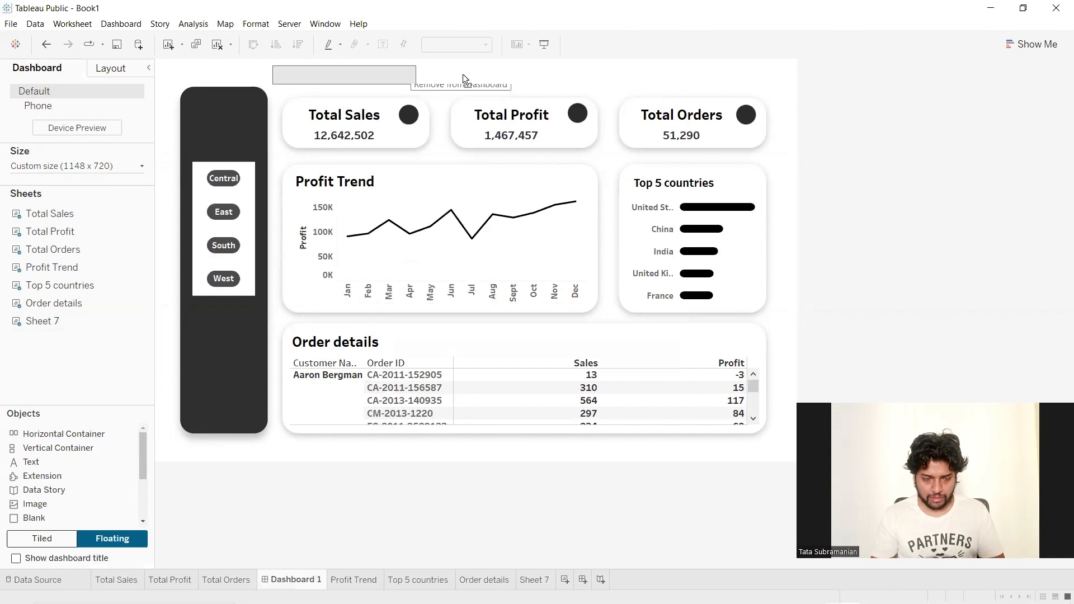
Reduce the font size of the Superstore Analysis title so the text fits the height of its box
{"action": "double_click", "coordinate": [367, 79]}
{"action": "left_click_drag", "start_coordinate": [626, 262], "coordinate": [348, 264]}
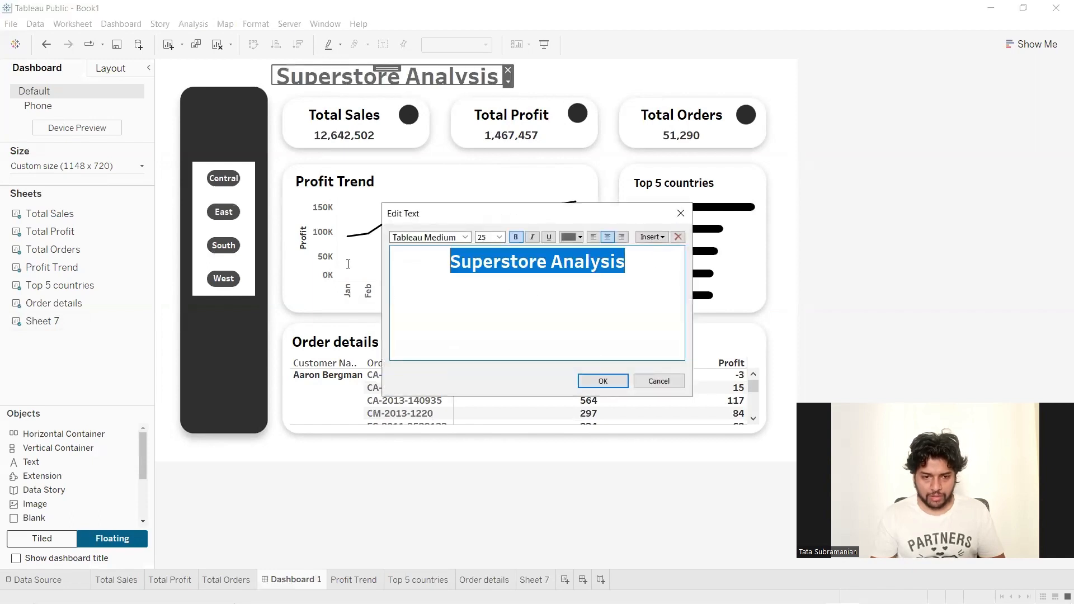
{"action": "double_click", "coordinate": [483, 237]}
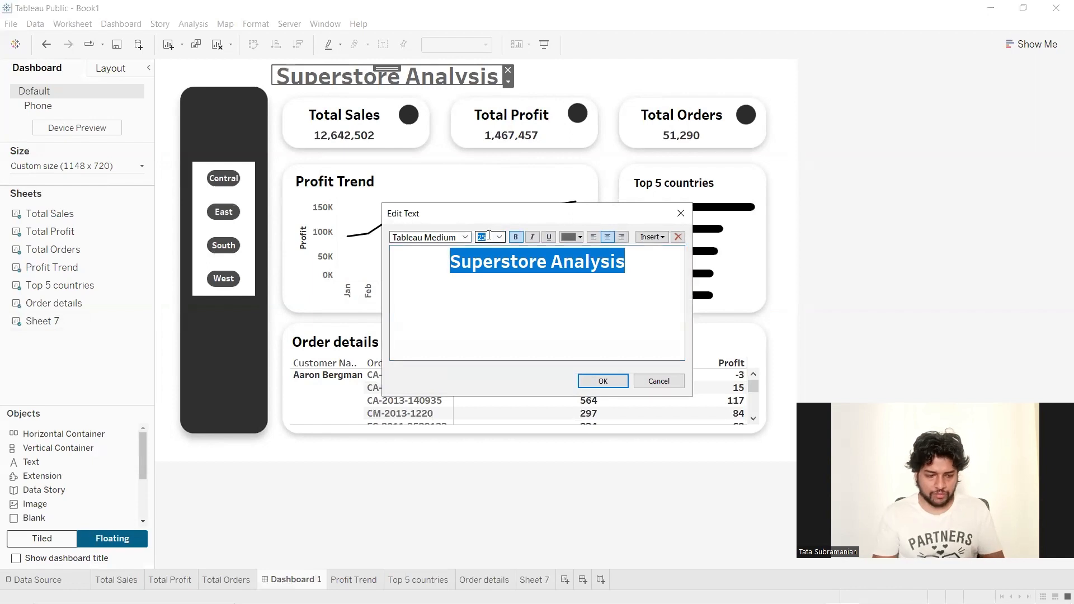
{"action": "type", "text": "2"}
{"action": "key", "text": "Return"}
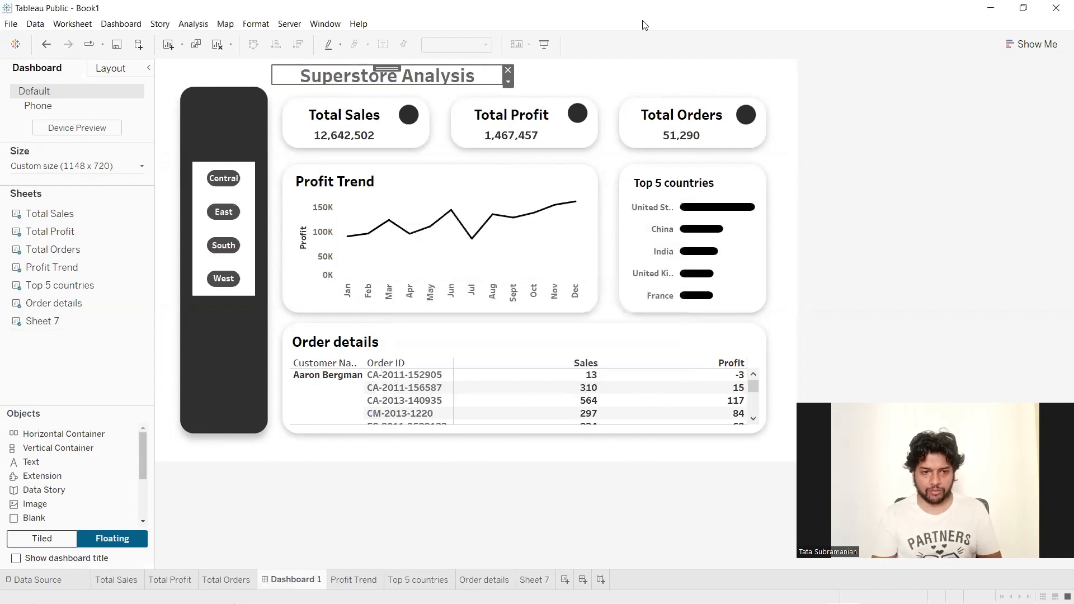
Shift the Superstore Analysis title slightly towards the sidebar and narrow its box to line up with the Total Sales card
{"action": "left_click_drag", "start_coordinate": [383, 69], "coordinate": [375, 71]}
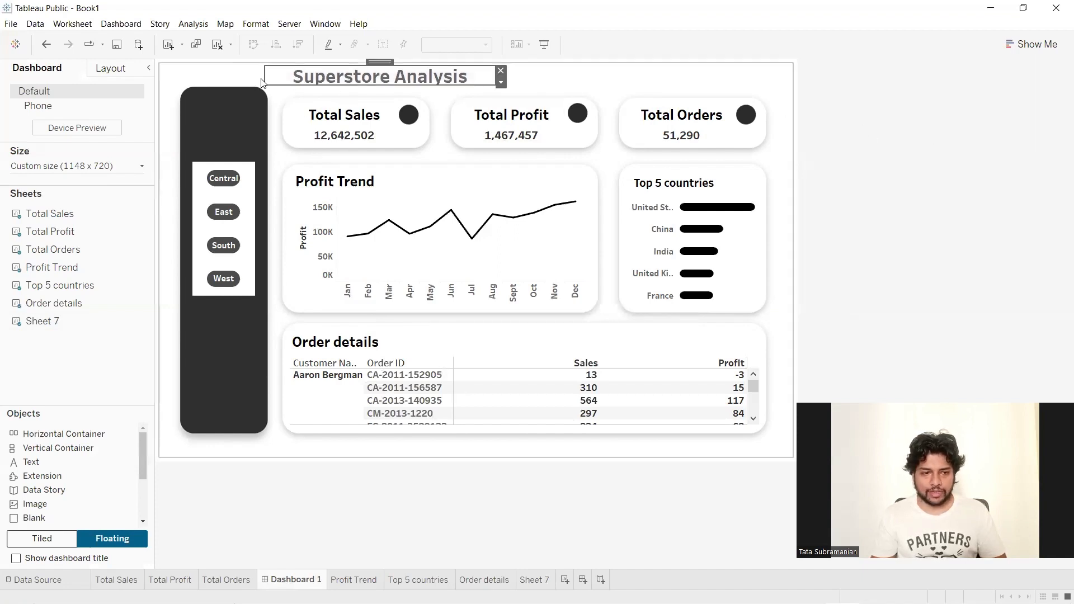
{"action": "left_click_drag", "start_coordinate": [266, 77], "coordinate": [287, 74]}
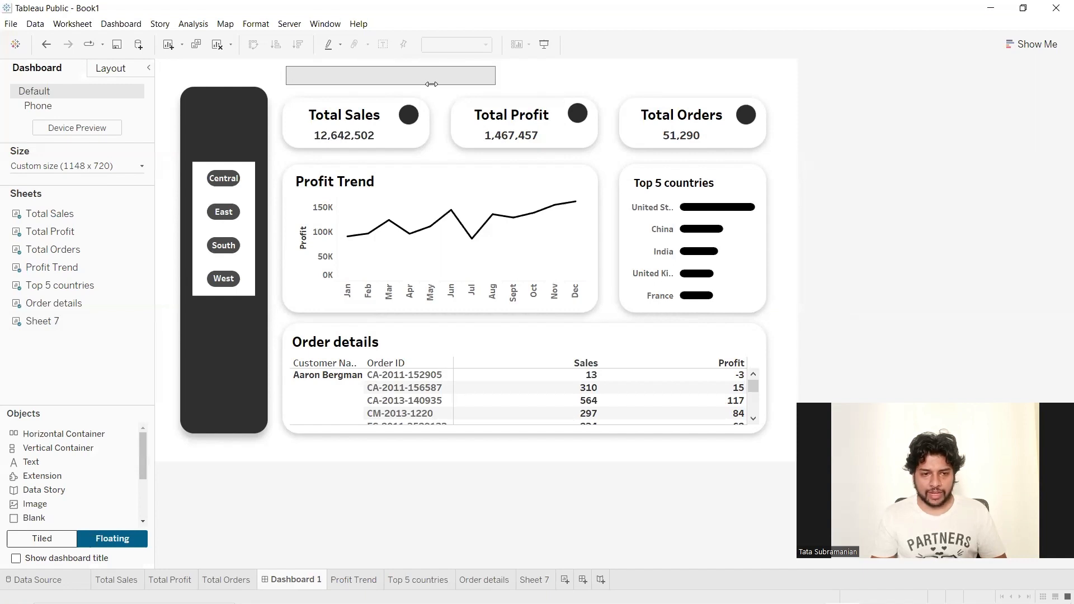
{"action": "left_click", "coordinate": [964, 85]}
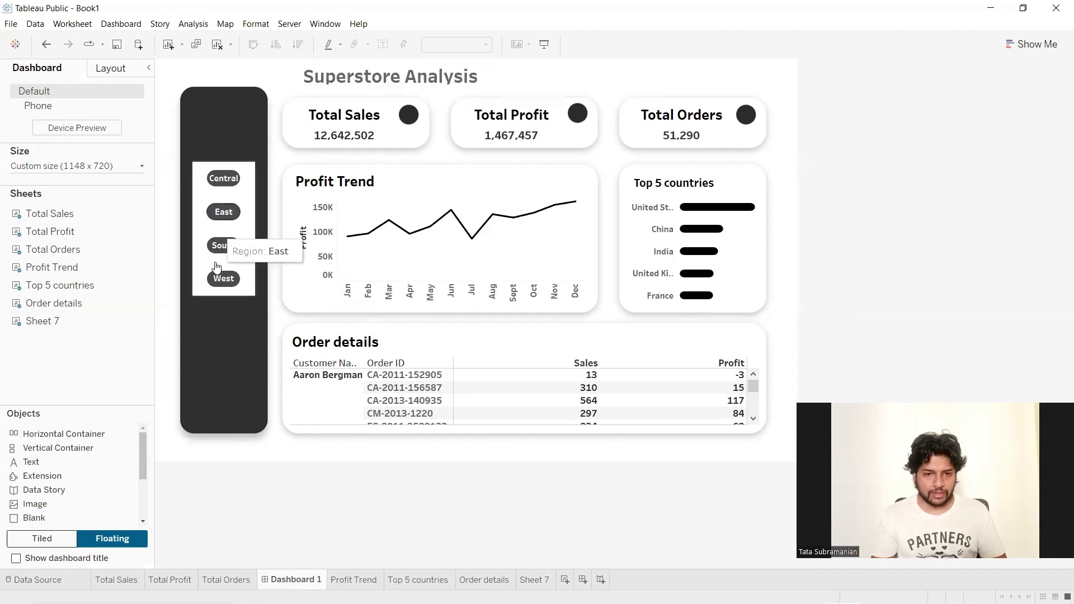
Add a floating text above the Total Orders card reading Welcome plus the Full Name field, centred, size 10 and black
{"action": "left_click_drag", "start_coordinate": [47, 461], "coordinate": [604, 68]}
{"action": "left_click", "coordinate": [651, 236]}
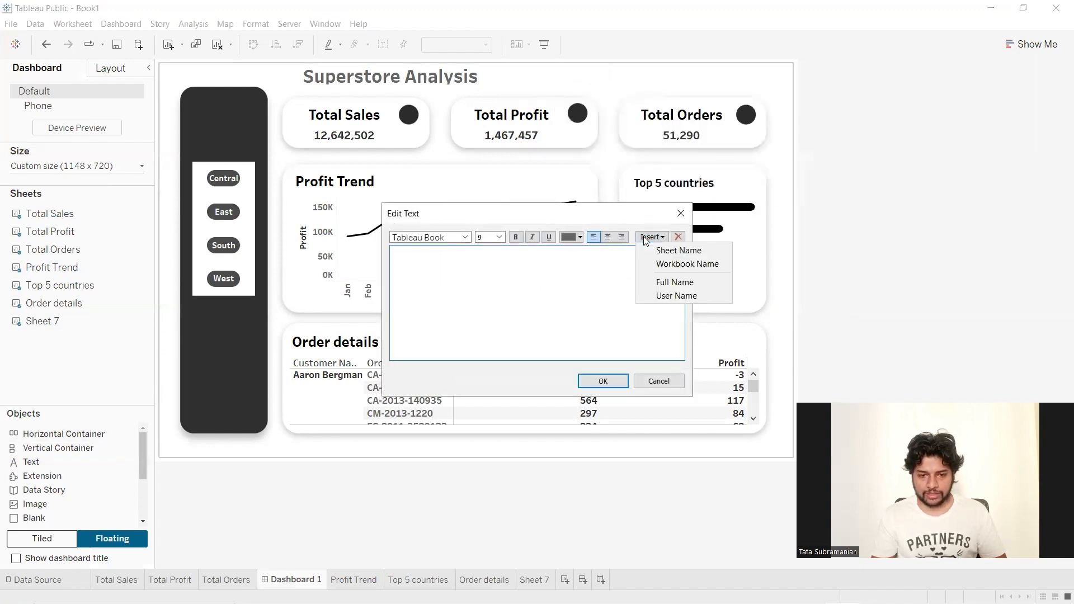
{"action": "left_click", "coordinate": [677, 283]}
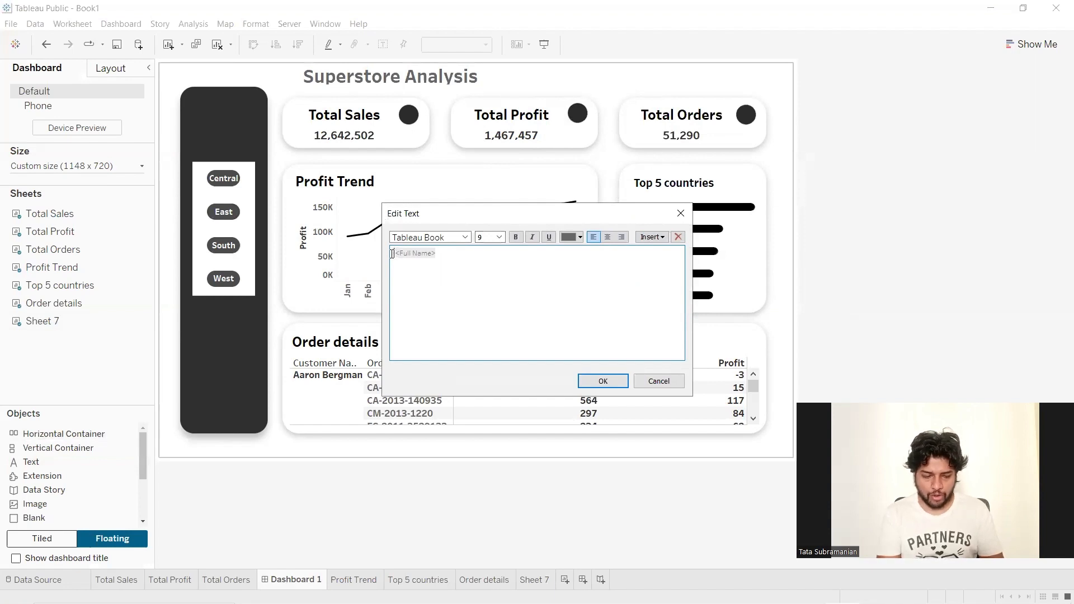
{"action": "type", "text": "Welcome"}
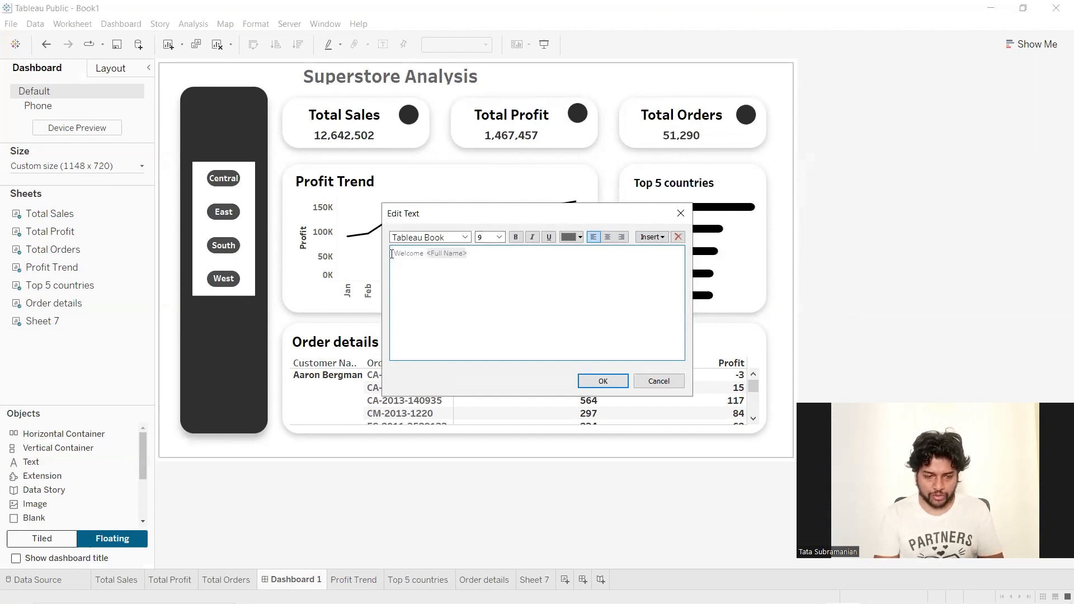
{"action": "left_click_drag", "start_coordinate": [472, 255], "coordinate": [362, 253]}
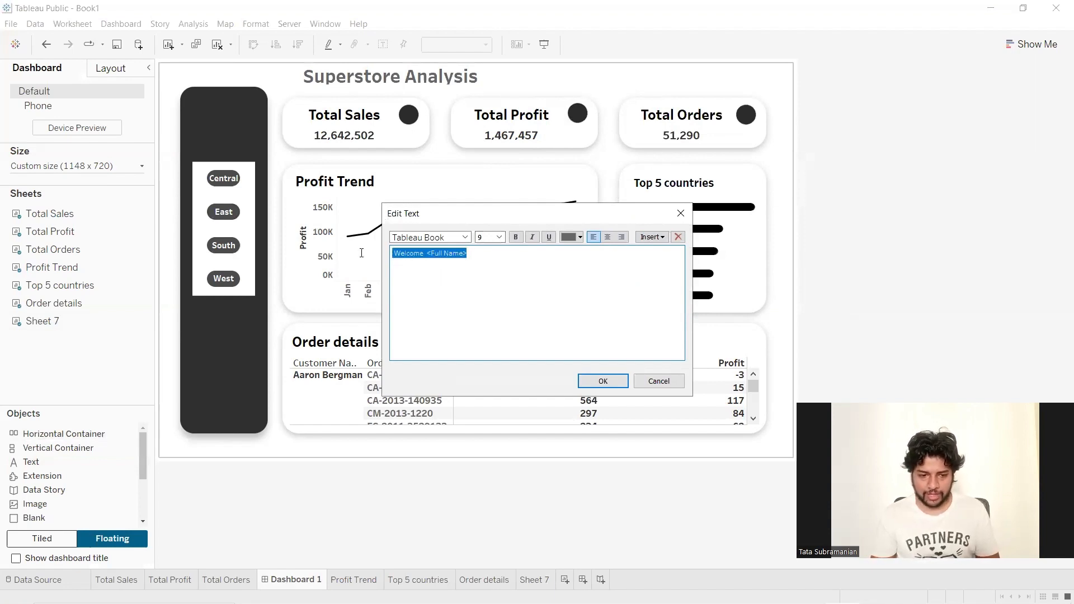
{"action": "left_click", "coordinate": [607, 236]}
{"action": "left_click", "coordinate": [499, 237]}
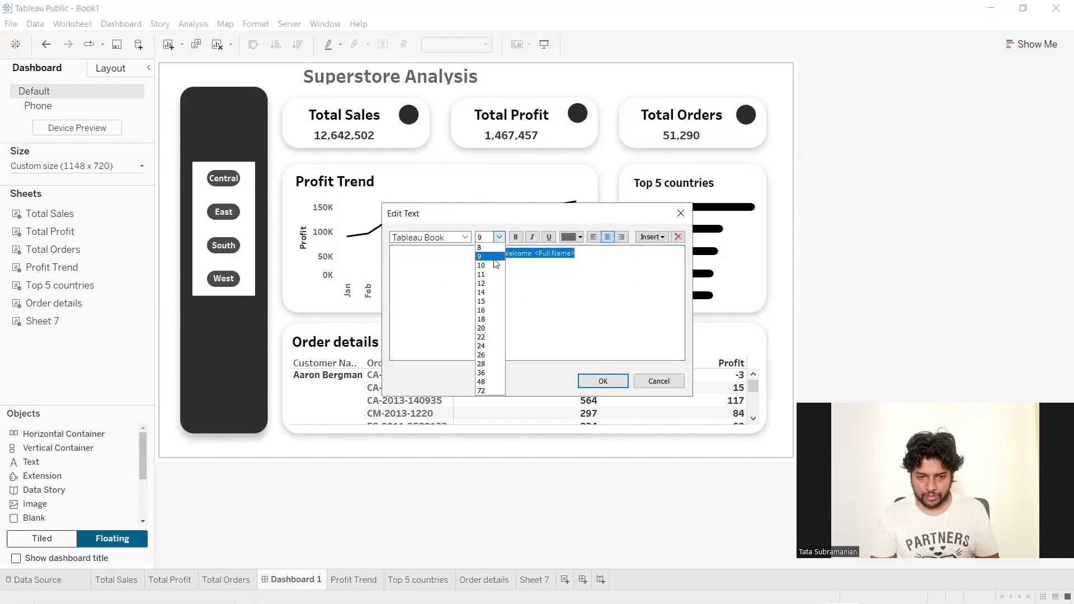
{"action": "left_click", "coordinate": [482, 262]}
{"action": "left_click", "coordinate": [570, 237]}
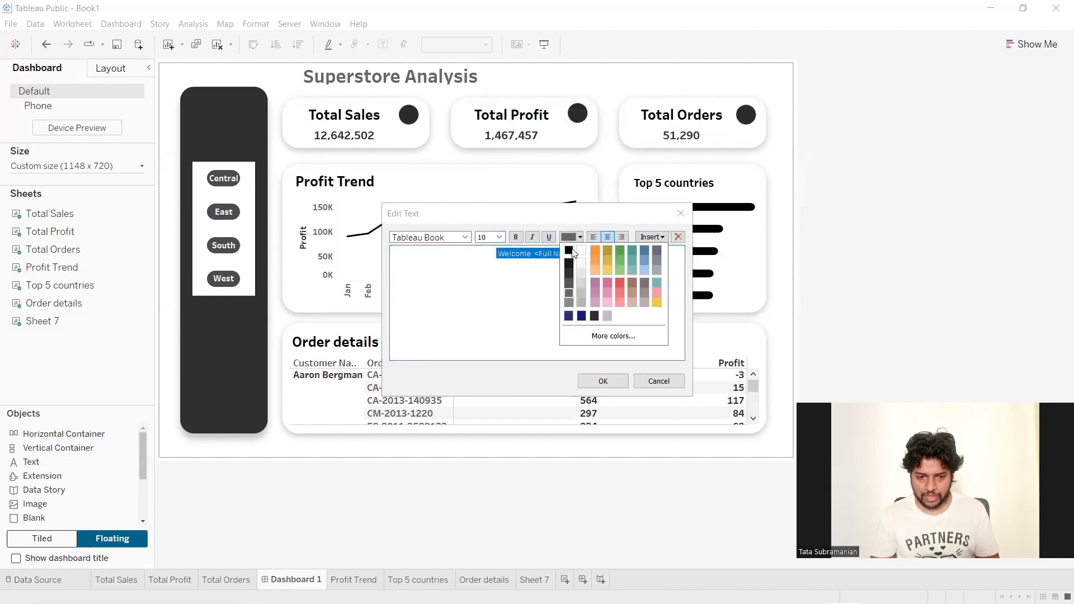
{"action": "left_click", "coordinate": [568, 249]}
{"action": "left_click", "coordinate": [602, 381]}
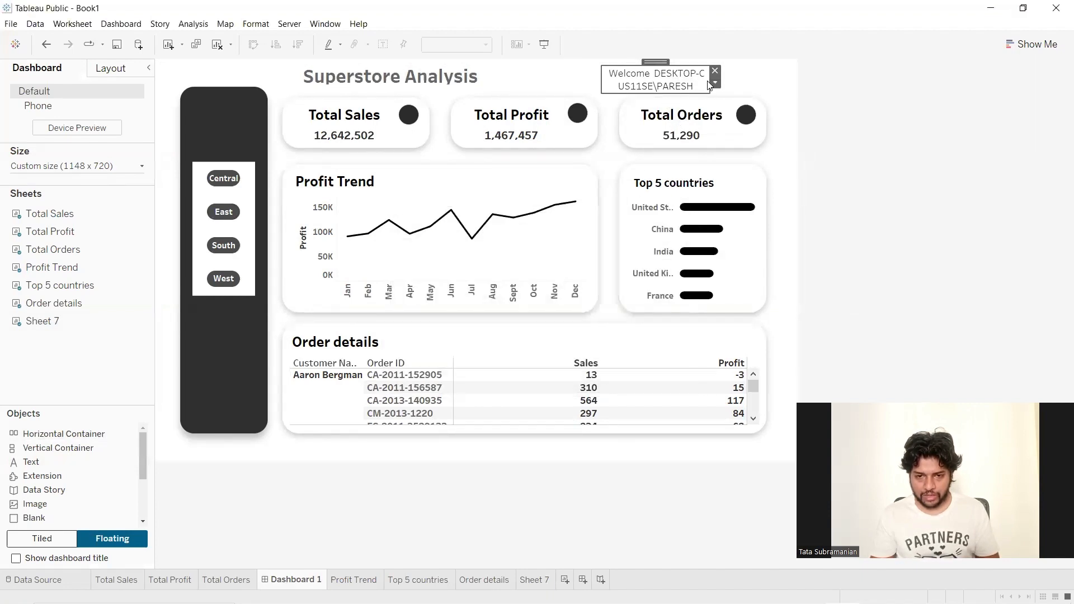
Widen the Welcome text box on both sides, extending it to the outer edge of the Total Orders card
{"action": "left_click_drag", "start_coordinate": [709, 83], "coordinate": [766, 82]}
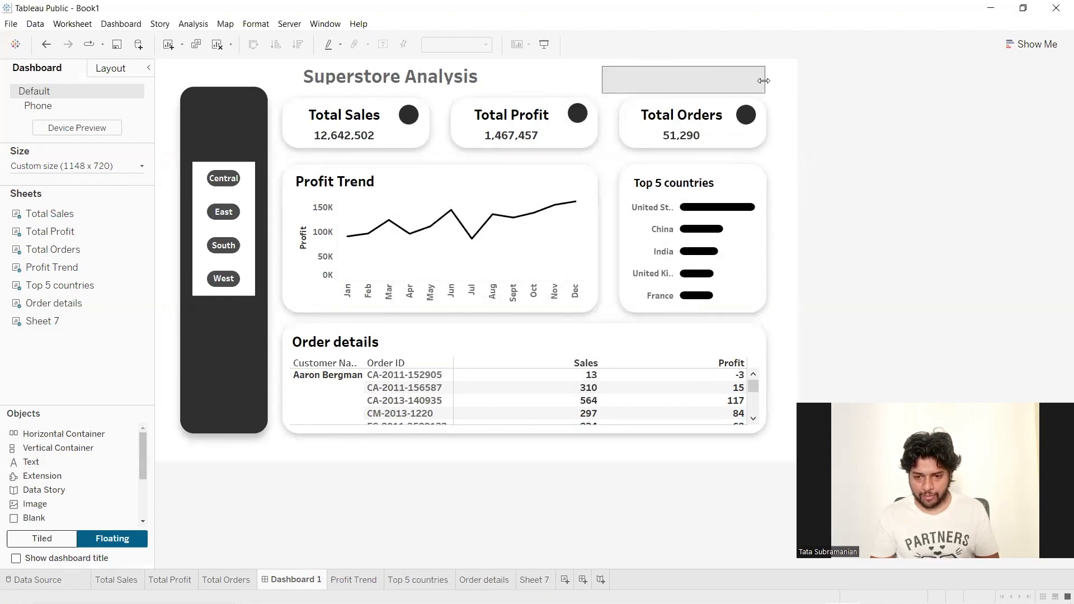
{"action": "left_click", "coordinate": [946, 110]}
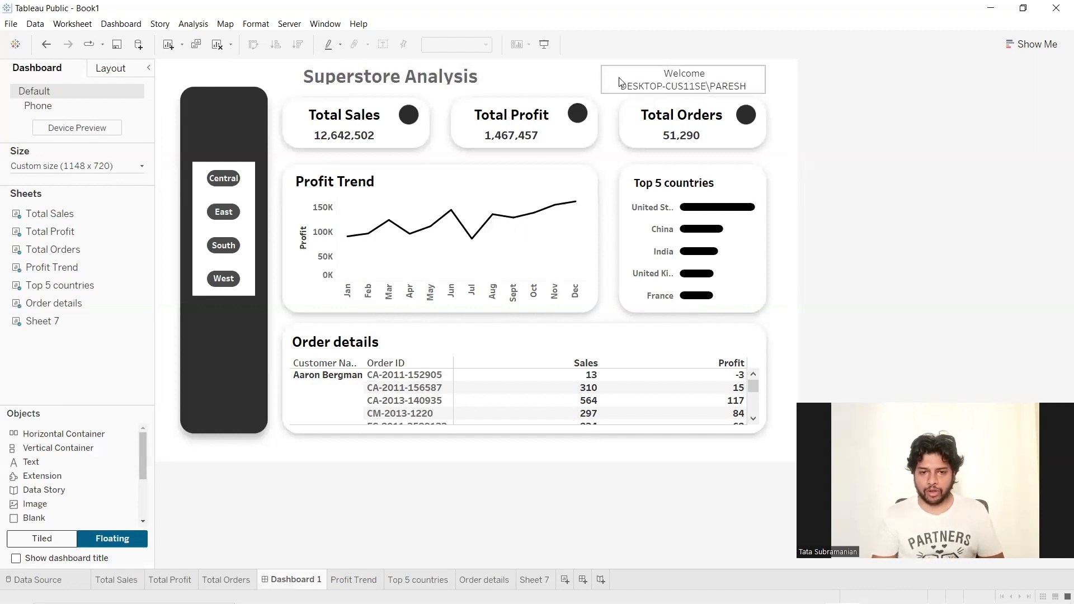
{"action": "left_click", "coordinate": [603, 86]}
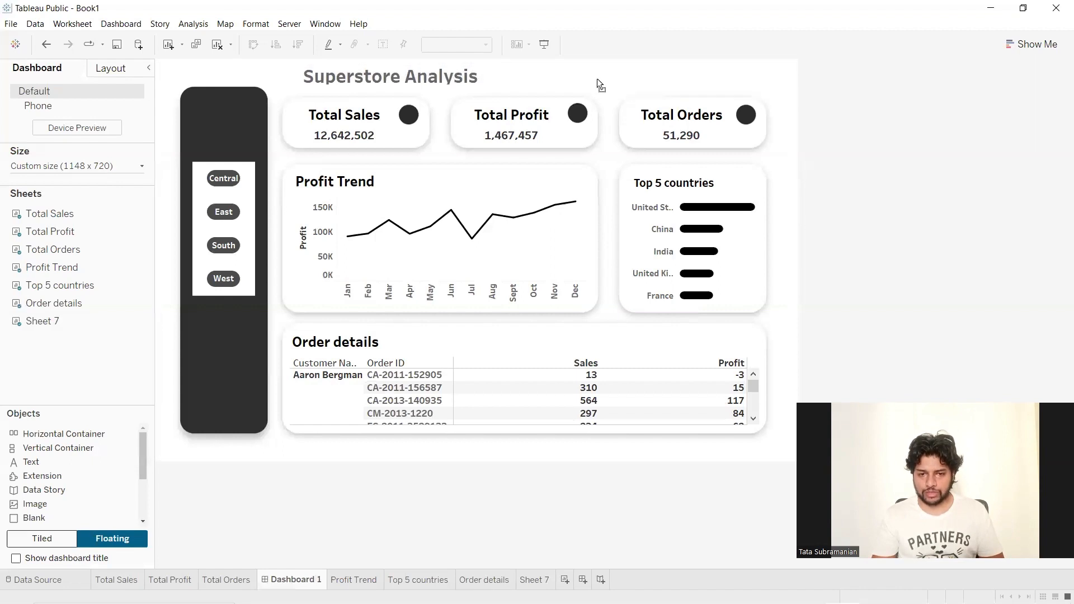
{"action": "left_click_drag", "start_coordinate": [603, 85], "coordinate": [590, 85]}
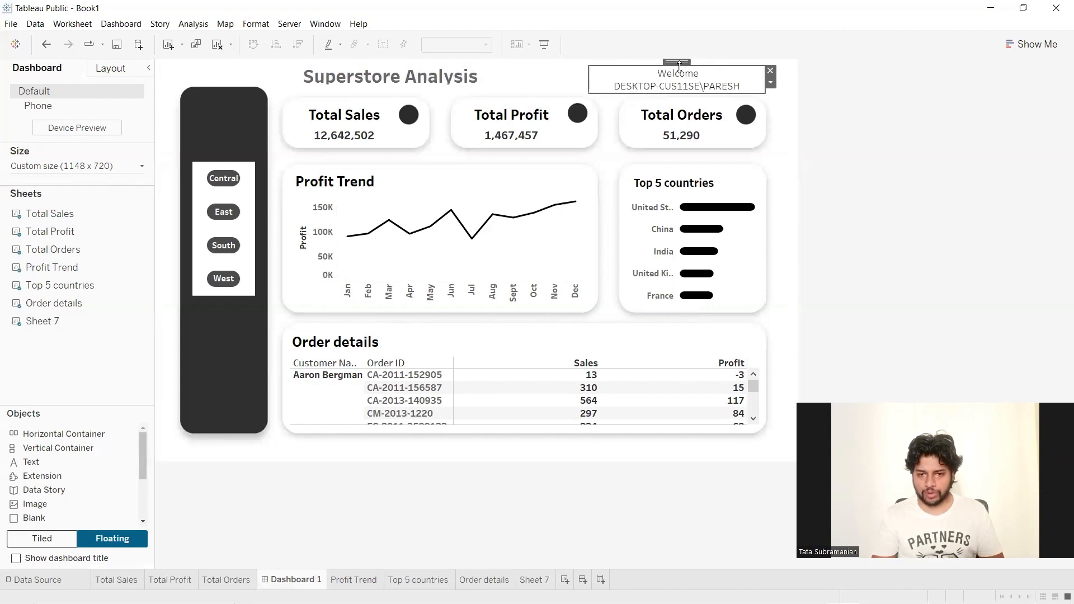
{"action": "left_click", "coordinate": [972, 147]}
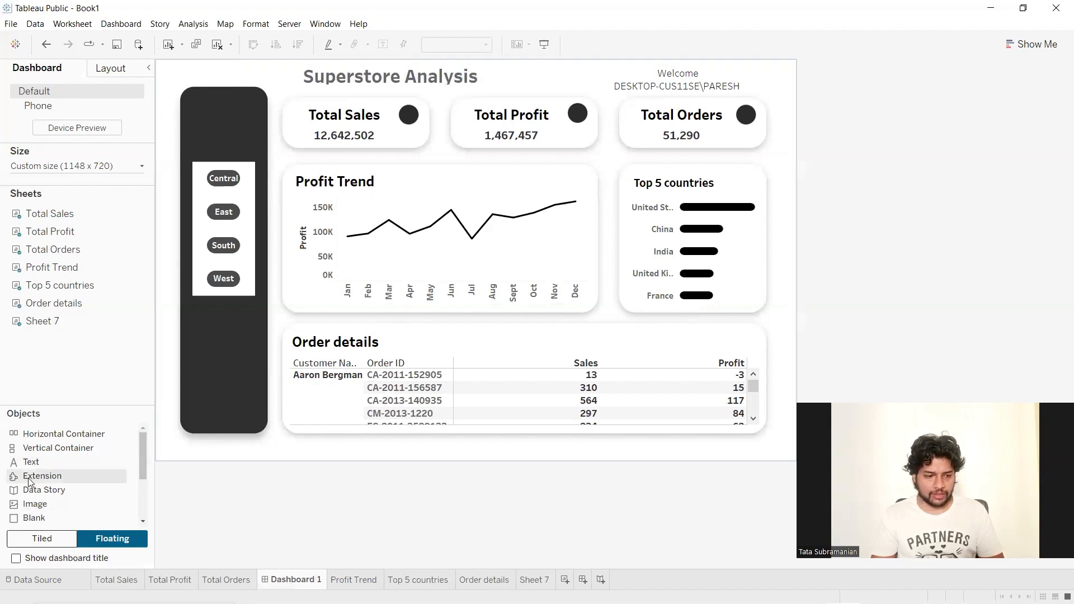
Add a floating text reading Regional Analysis for the dark sidebar above the region buttons, centre it and choose white as font colour
{"action": "left_click_drag", "start_coordinate": [54, 434], "coordinate": [187, 106]}
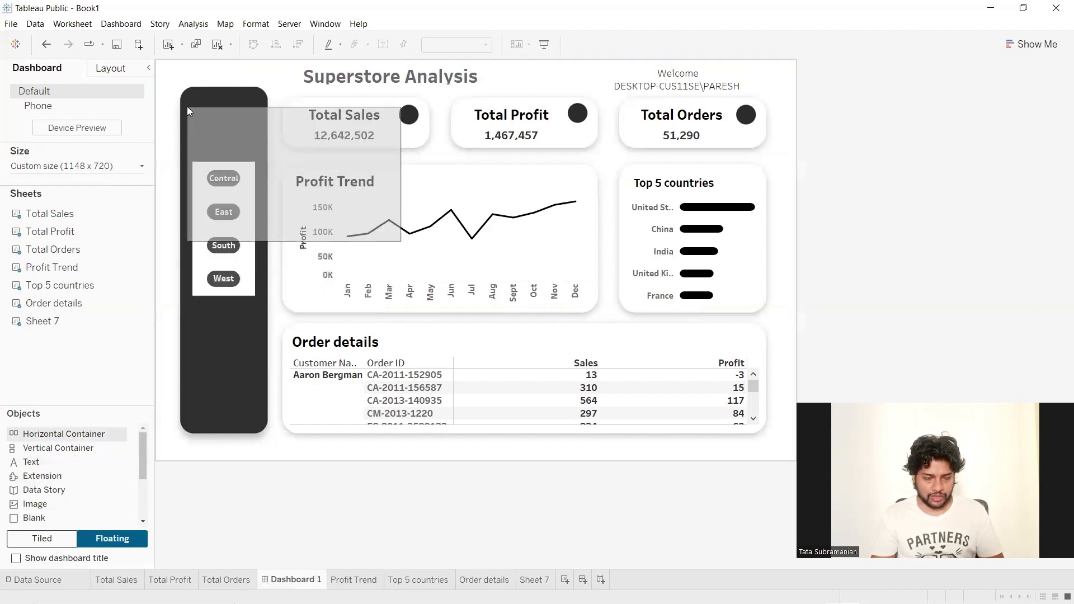
{"action": "type", "text": "Regional Analysis"}
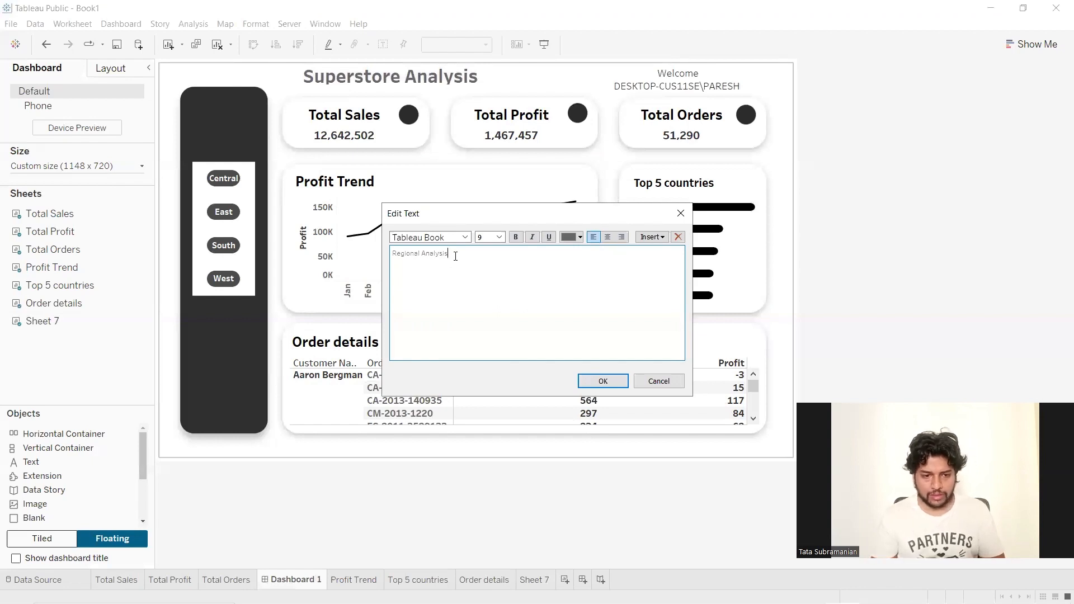
{"action": "left_click", "coordinate": [607, 237]}
{"action": "left_click", "coordinate": [569, 238]}
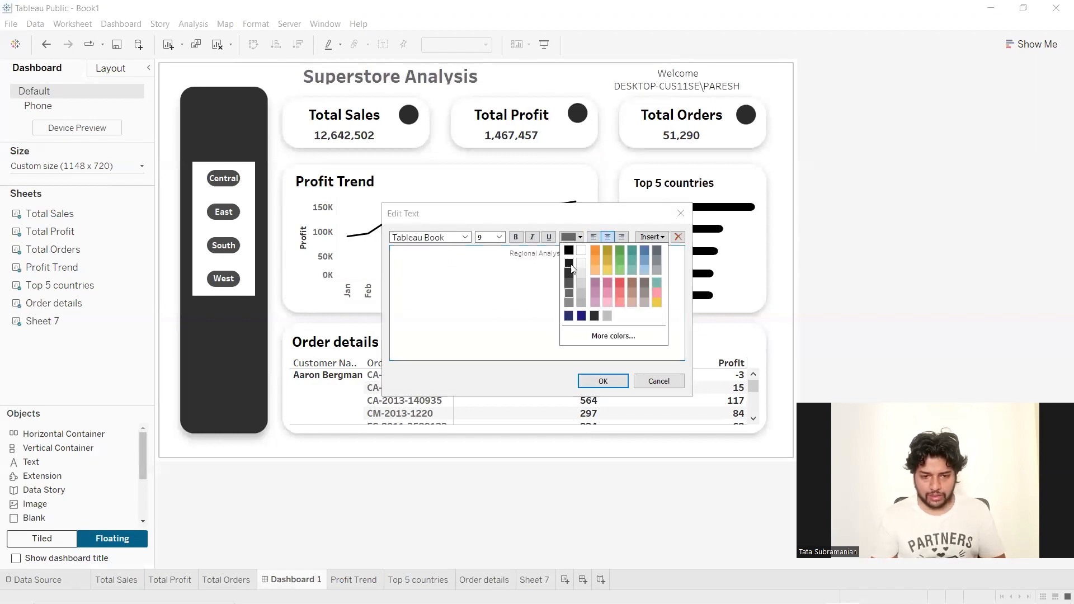
{"action": "left_click", "coordinate": [582, 251]}
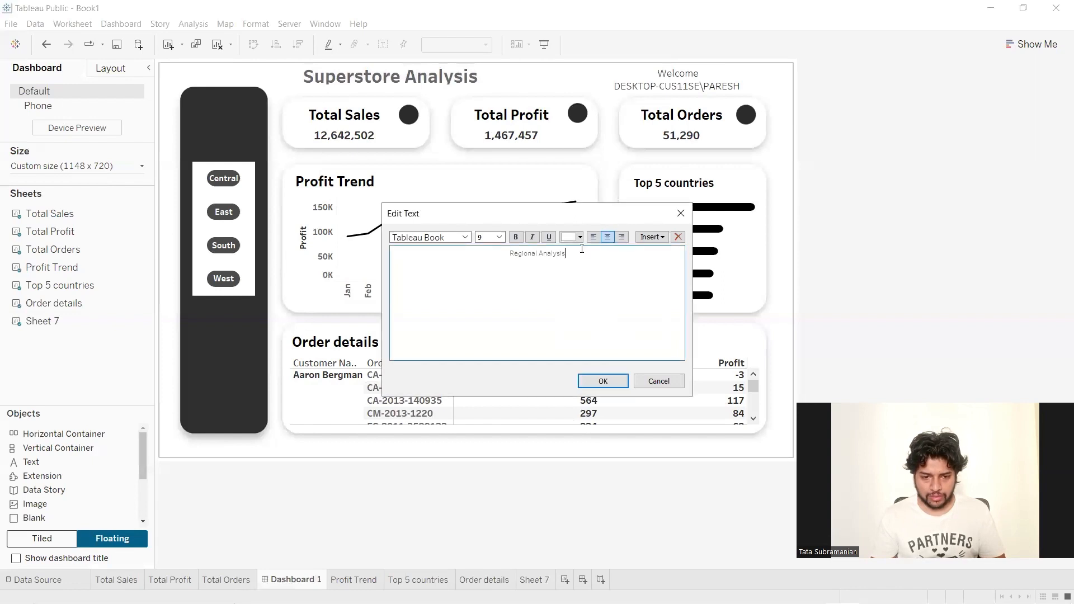
Format the Regional Analysis text in bold Tableau Medium at size 12 and place it on the dashboard
{"action": "left_click_drag", "start_coordinate": [582, 251], "coordinate": [473, 246]}
{"action": "left_click", "coordinate": [499, 237]}
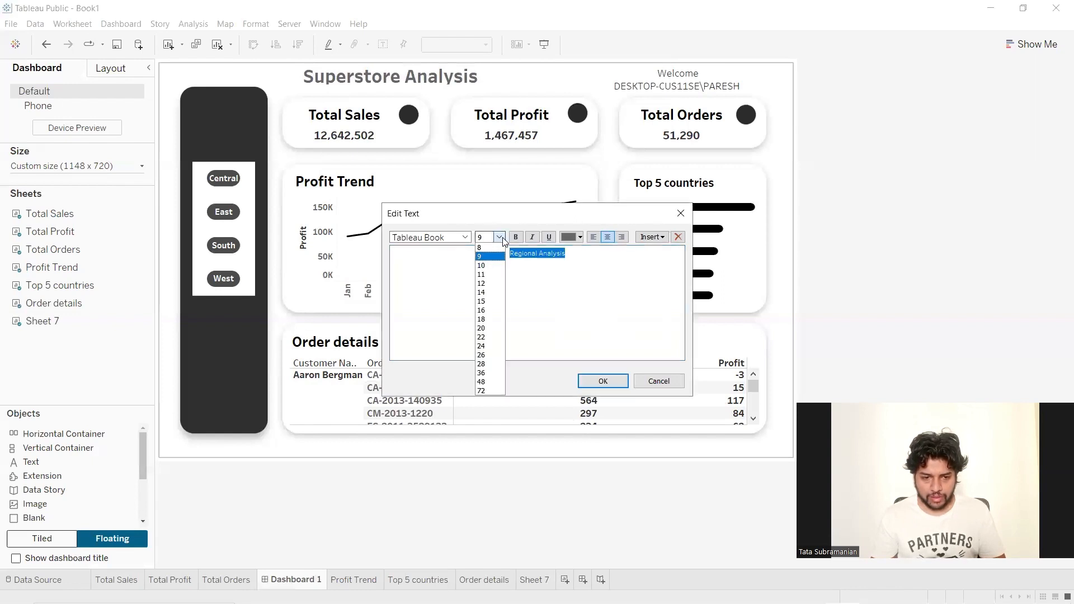
{"action": "left_click", "coordinate": [485, 283]}
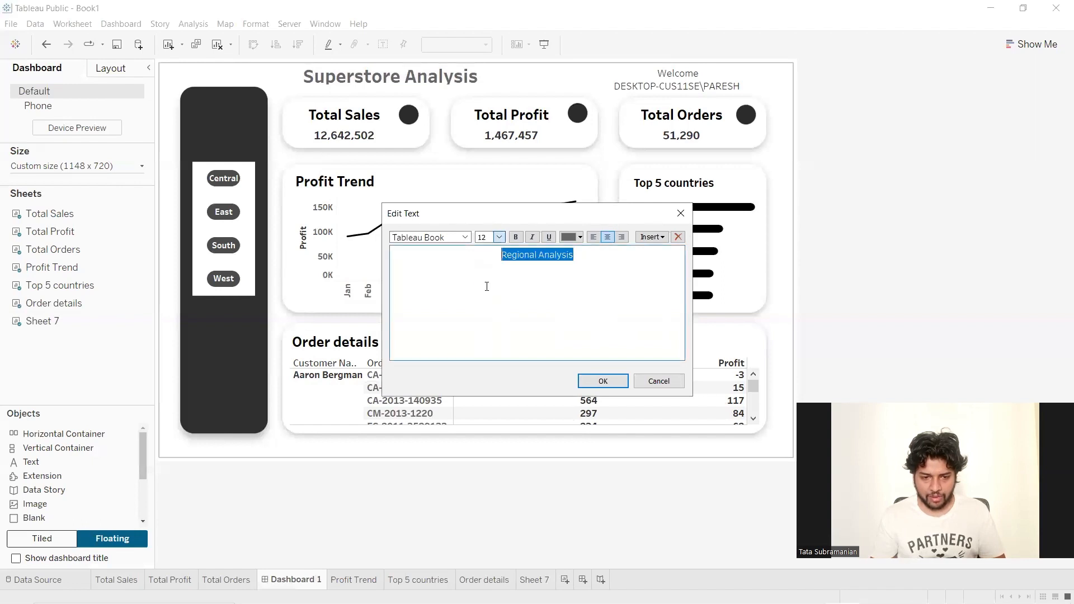
{"action": "left_click", "coordinate": [514, 237]}
{"action": "left_click", "coordinate": [466, 238]}
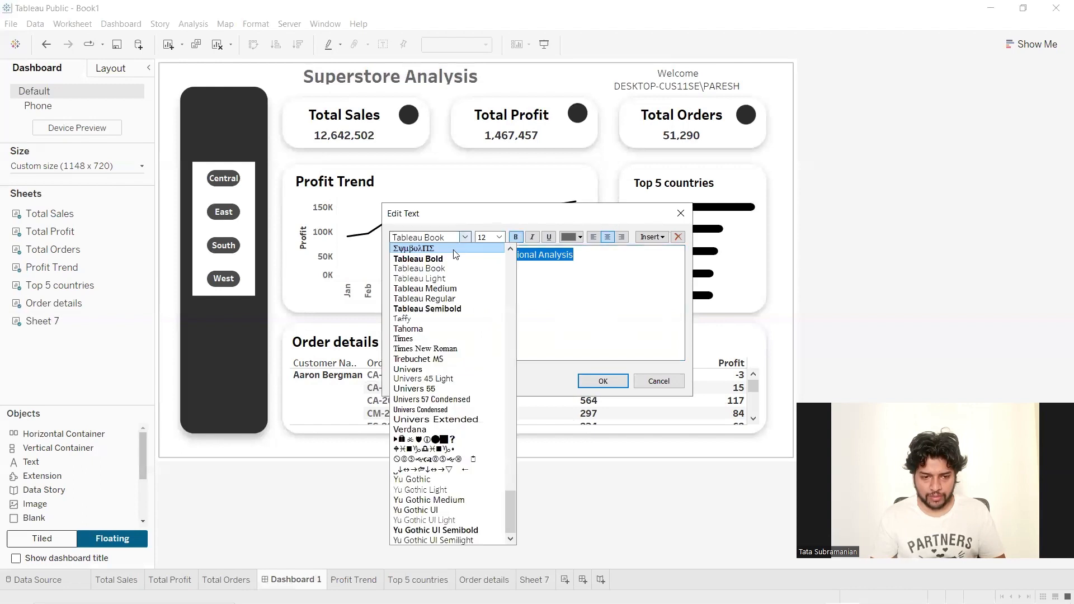
{"action": "left_click", "coordinate": [452, 291]}
{"action": "left_click", "coordinate": [603, 381]}
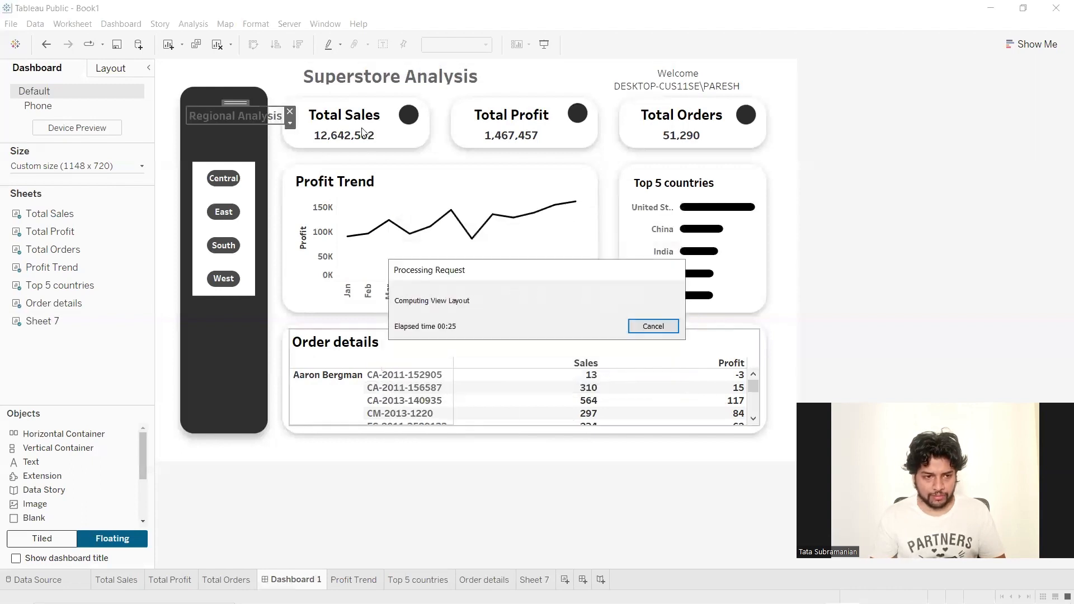
Set the font colour of the whole Regional Analysis text to white
{"action": "double_click", "coordinate": [279, 121]}
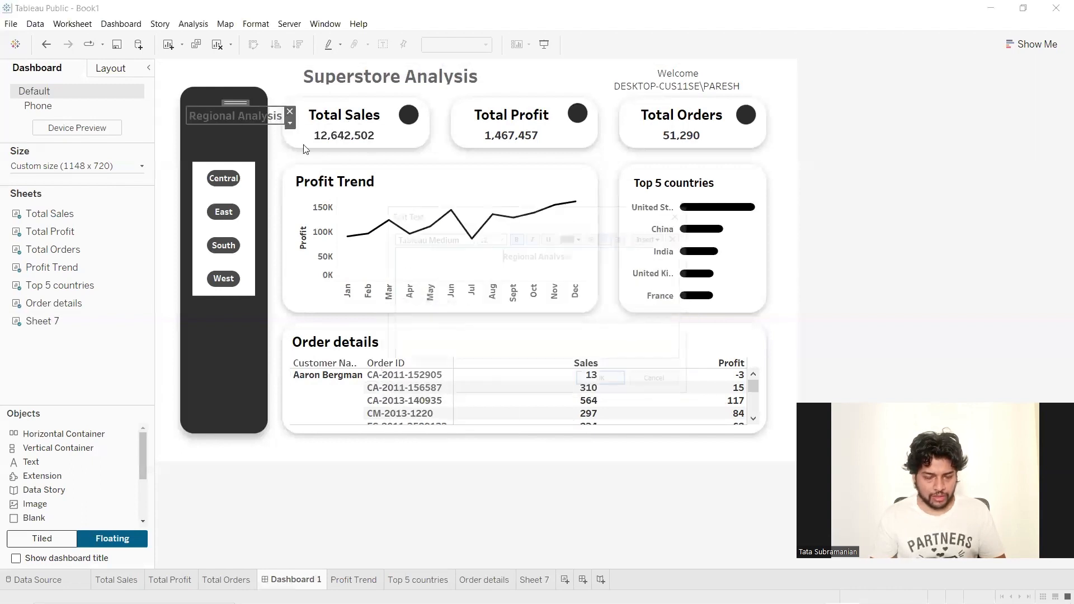
{"action": "key", "text": "ctrl+a"}
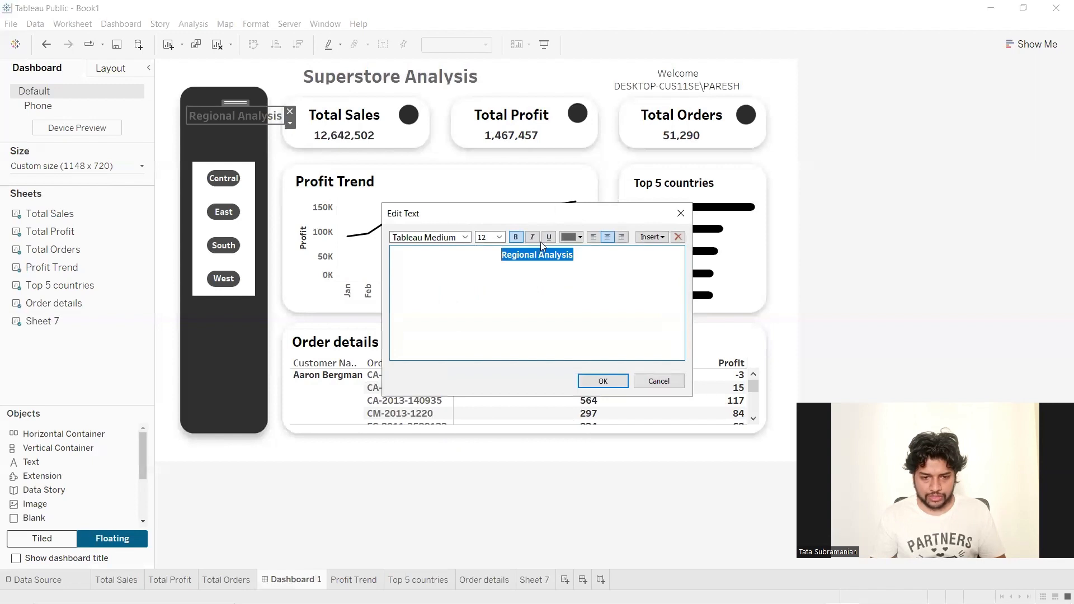
{"action": "left_click", "coordinate": [569, 237]}
{"action": "left_click", "coordinate": [582, 264]}
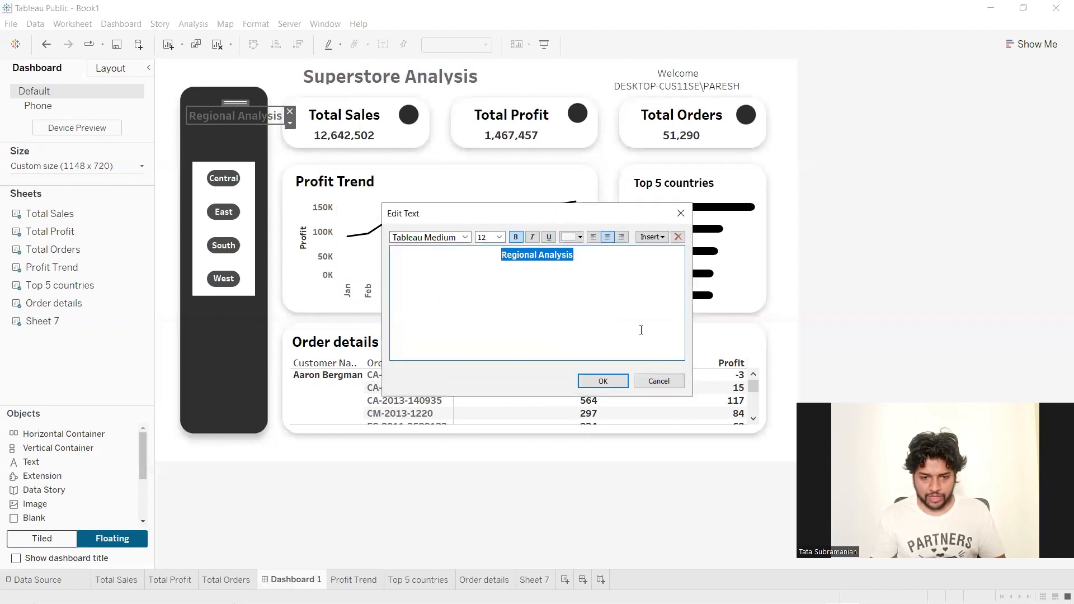
{"action": "left_click", "coordinate": [603, 381]}
Narrow and reposition the Regional Analysis text box so it fits inside the dark sidebar above the region buttons
{"action": "left_click_drag", "start_coordinate": [240, 104], "coordinate": [258, 119]}
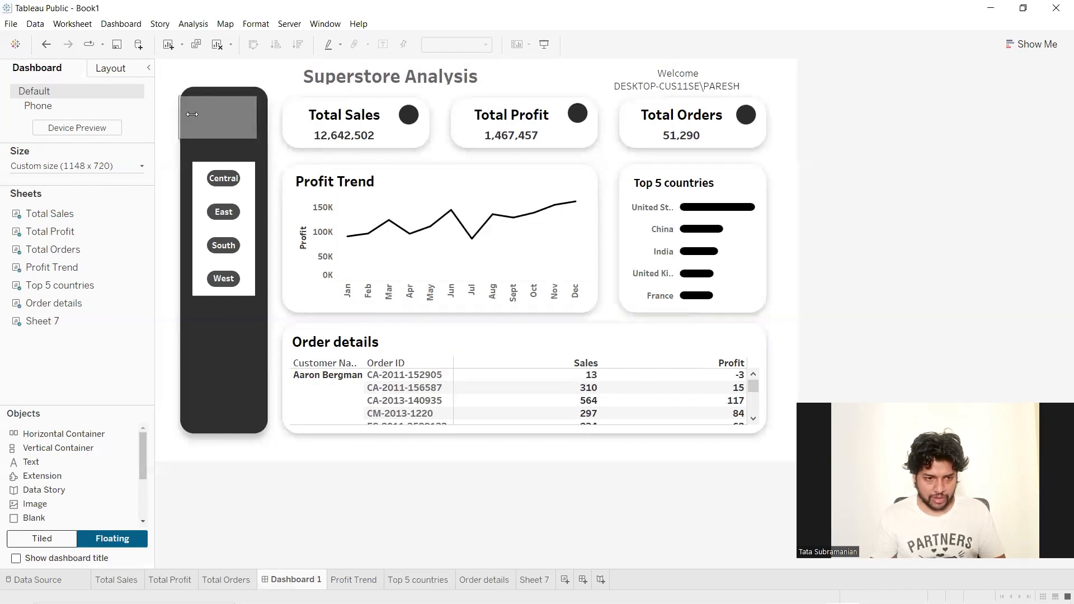
{"action": "left_click_drag", "start_coordinate": [177, 118], "coordinate": [190, 122]}
{"action": "left_click", "coordinate": [962, 139]}
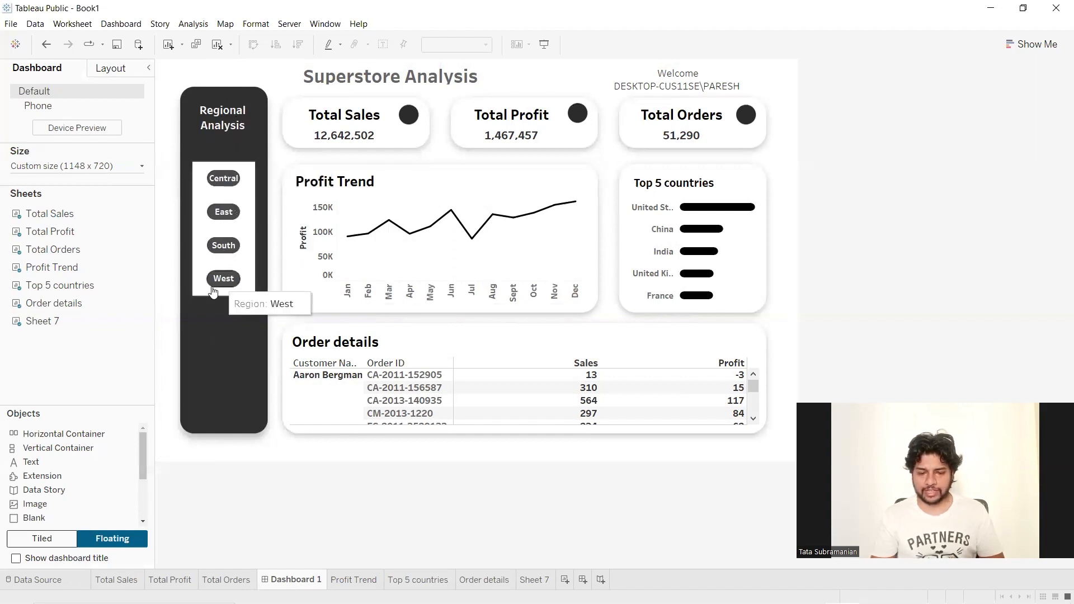
Add a floating Download button in the sidebar below the region buttons and narrow it to the sidebar's width
{"action": "scroll", "coordinate": [45, 504], "scroll_direction": "down", "scroll_amount": 4}
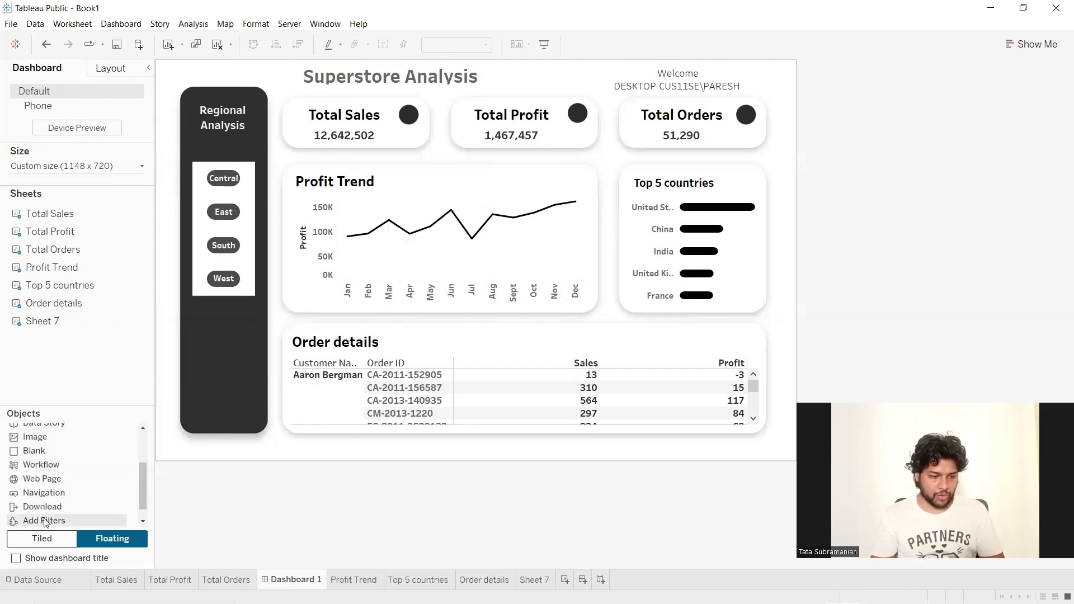
{"action": "left_click_drag", "start_coordinate": [44, 493], "coordinate": [306, 430]}
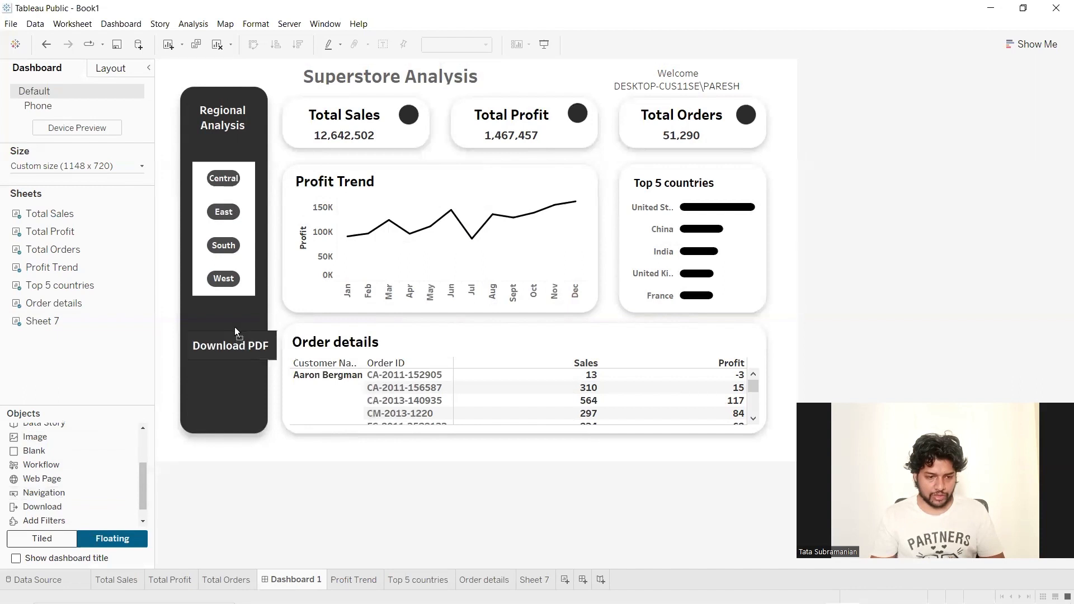
{"action": "left_click", "coordinate": [268, 357]}
{"action": "left_click_drag", "start_coordinate": [275, 359], "coordinate": [253, 356]}
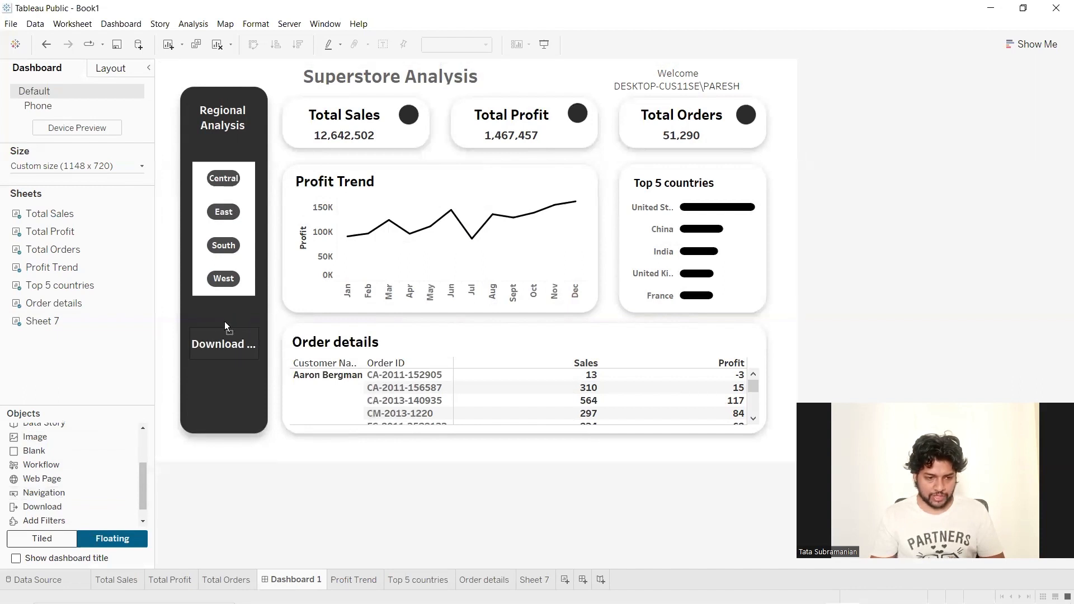
Give the download button the title PDF, keeping PDF as its export format
{"action": "left_click", "coordinate": [262, 344]}
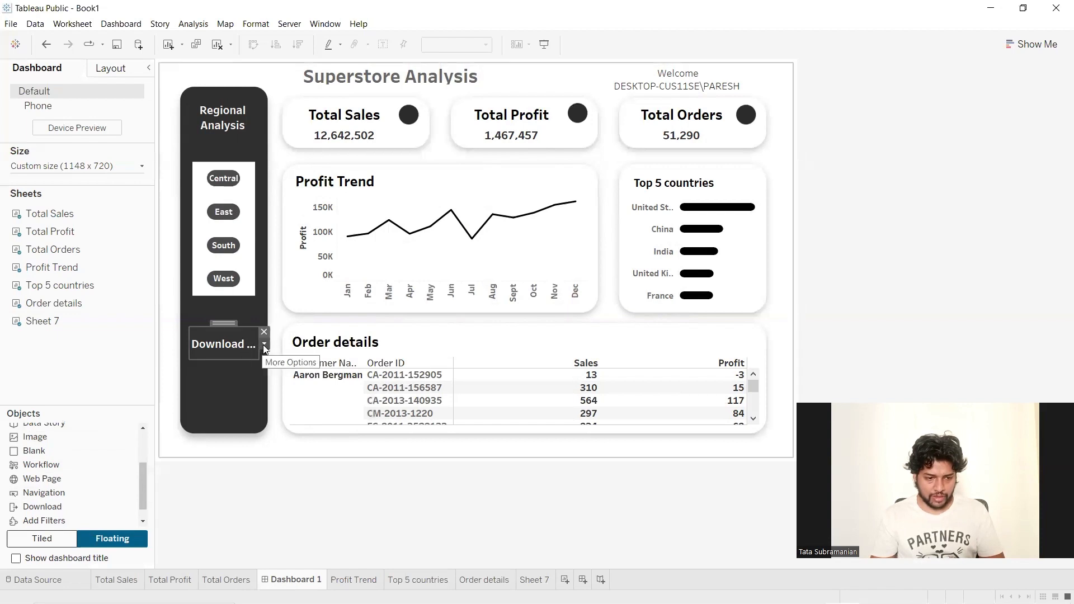
{"action": "left_click", "coordinate": [264, 344]}
{"action": "left_click", "coordinate": [286, 355]}
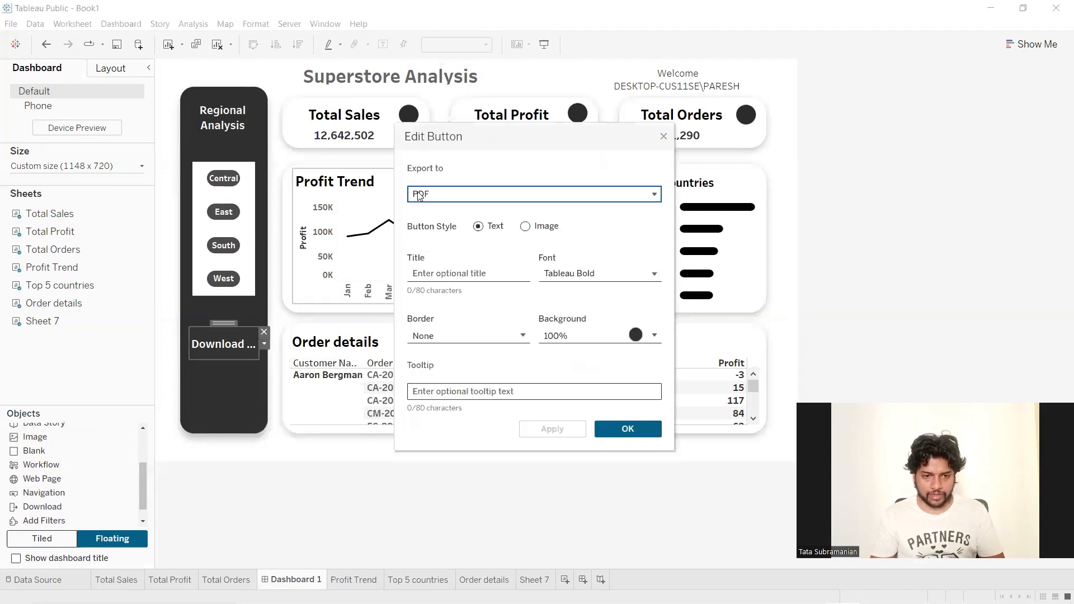
{"action": "left_click", "coordinate": [439, 276]}
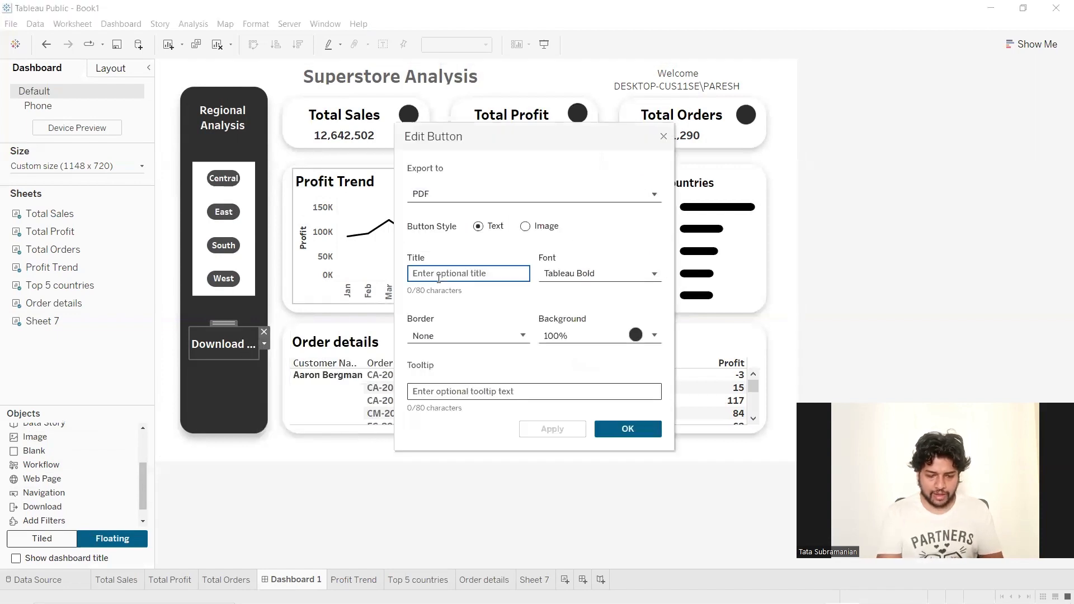
{"action": "type", "text": "PDF"}
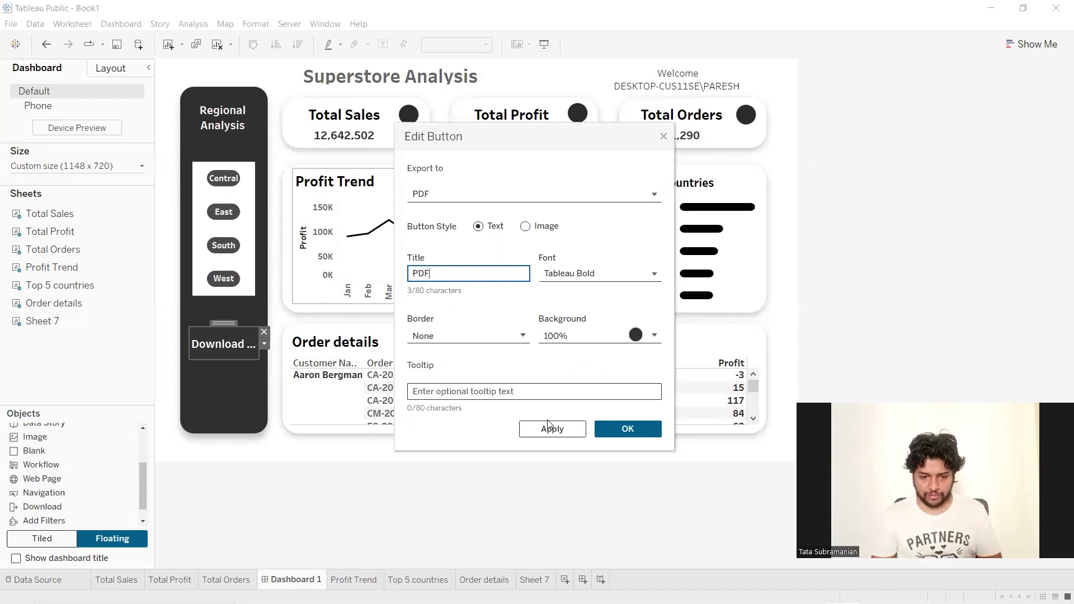
{"action": "left_click", "coordinate": [612, 431]}
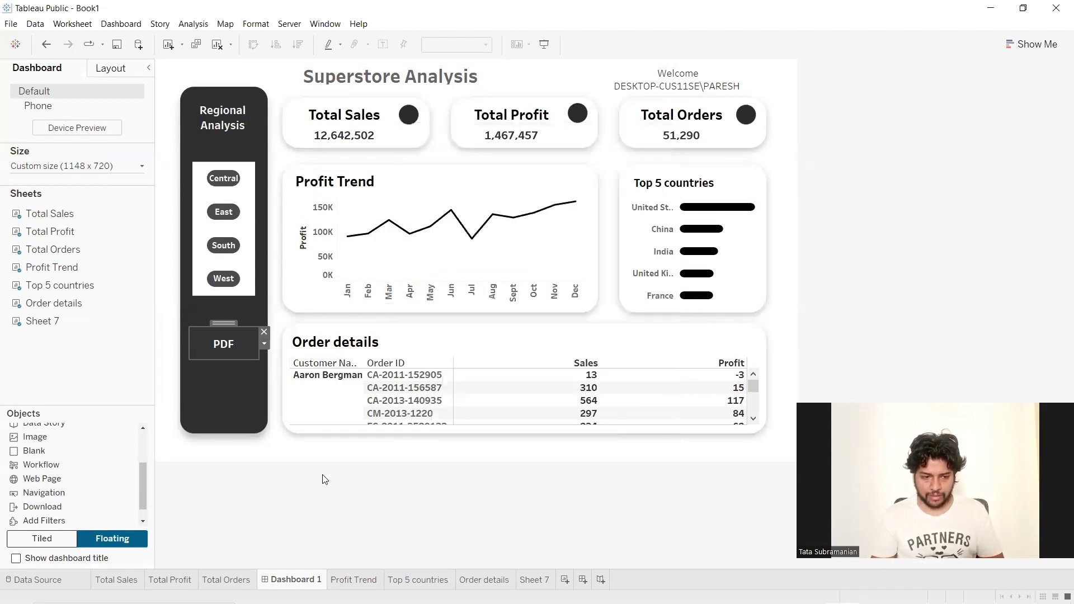
{"action": "left_click", "coordinate": [225, 475]}
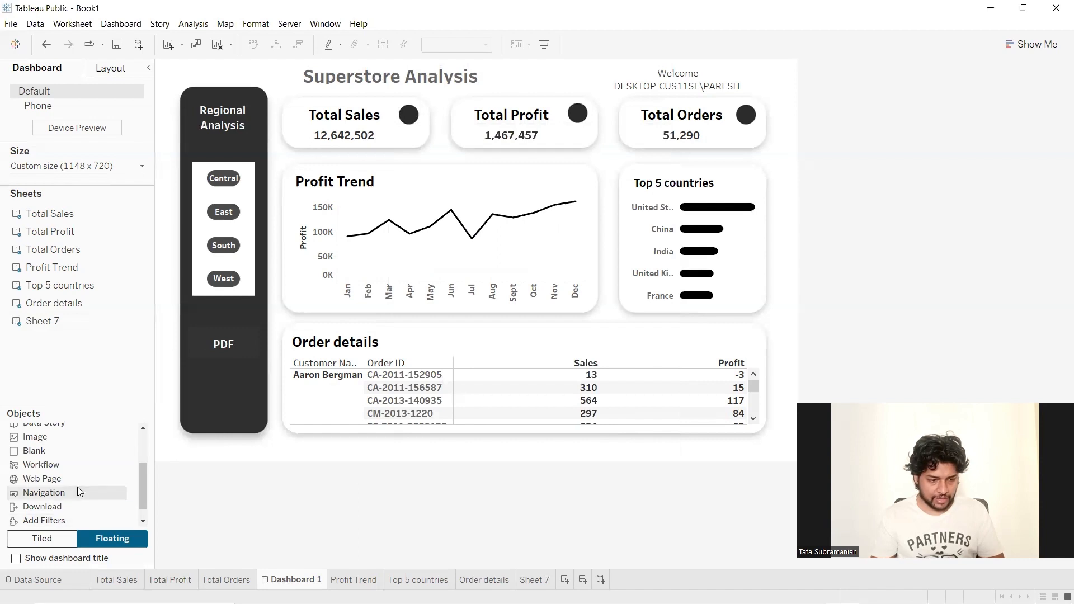
Add a floating image object with the file you tube.png in the sidebar below the PDF button
{"action": "scroll", "coordinate": [77, 488], "scroll_direction": "down", "scroll_amount": 1}
{"action": "scroll", "coordinate": [83, 476], "scroll_direction": "up", "scroll_amount": 2}
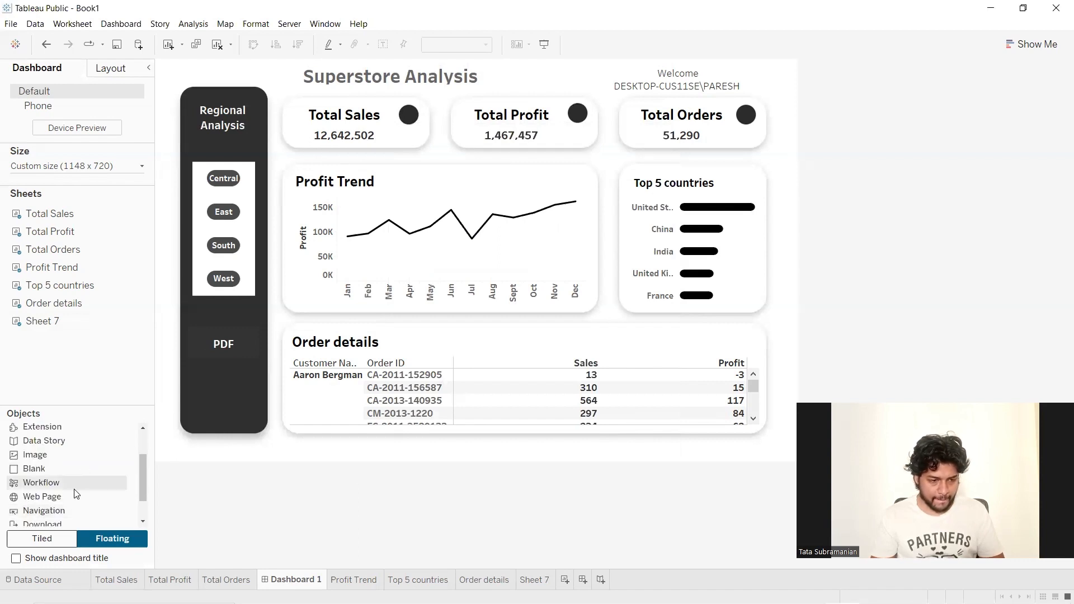
{"action": "scroll", "coordinate": [81, 481], "scroll_direction": "down", "scroll_amount": 2}
{"action": "scroll", "coordinate": [79, 486], "scroll_direction": "up", "scroll_amount": 2}
{"action": "scroll", "coordinate": [79, 483], "scroll_direction": "down", "scroll_amount": 3}
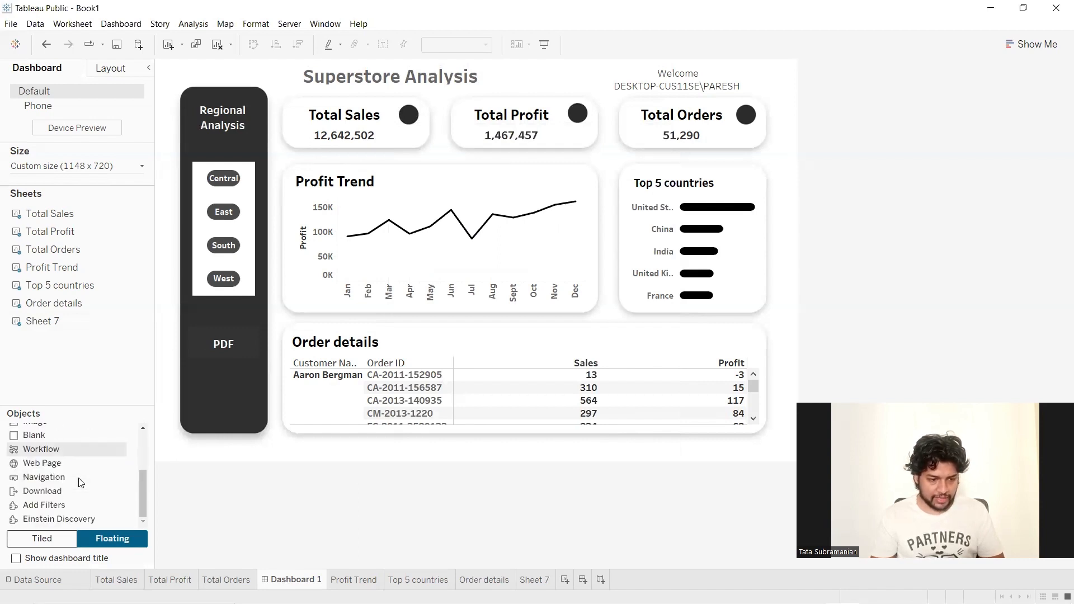
{"action": "scroll", "coordinate": [72, 501], "scroll_direction": "up", "scroll_amount": 6}
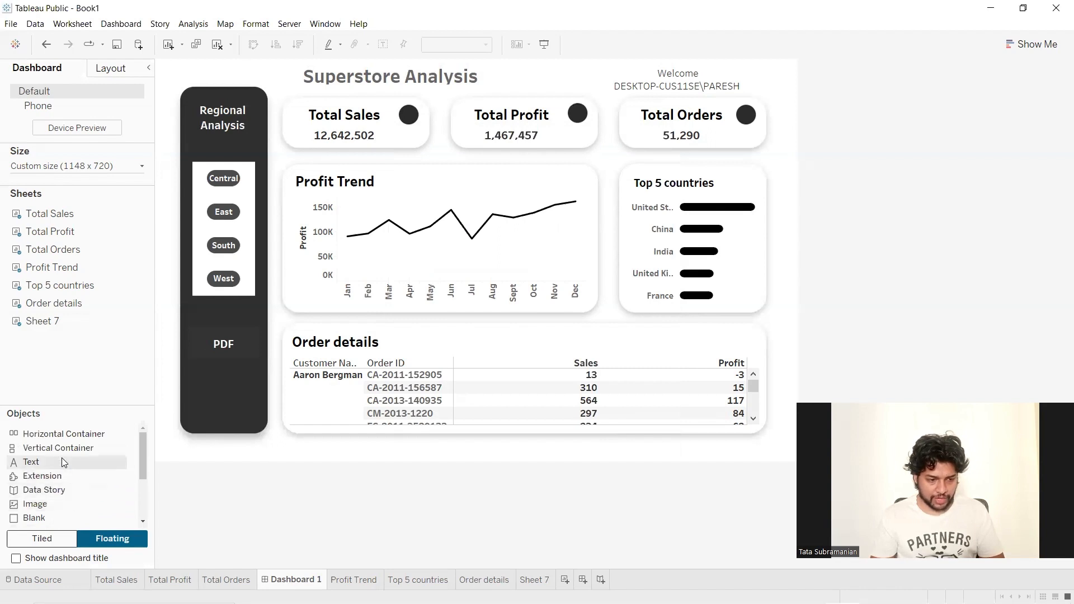
{"action": "scroll", "coordinate": [72, 488], "scroll_direction": "down", "scroll_amount": 3}
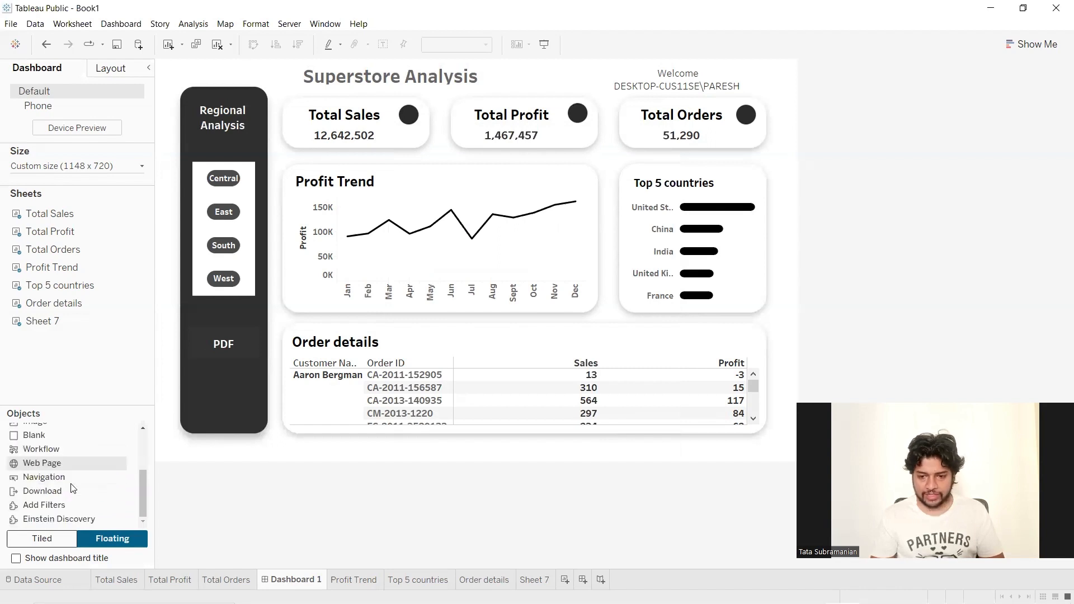
{"action": "scroll", "coordinate": [71, 478], "scroll_direction": "up", "scroll_amount": 3}
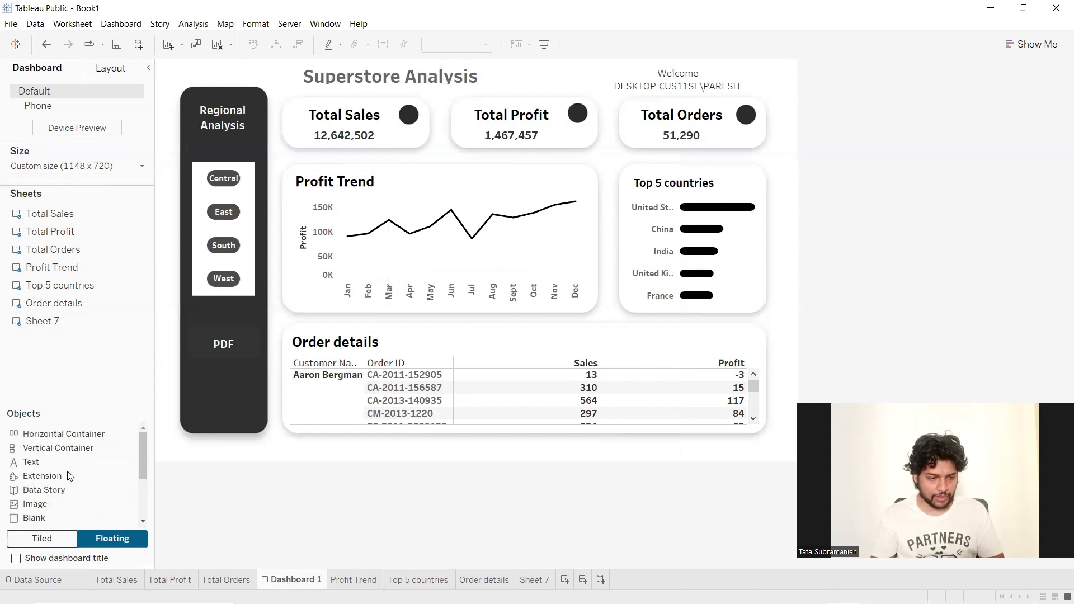
{"action": "scroll", "coordinate": [71, 481], "scroll_direction": "down", "scroll_amount": 3}
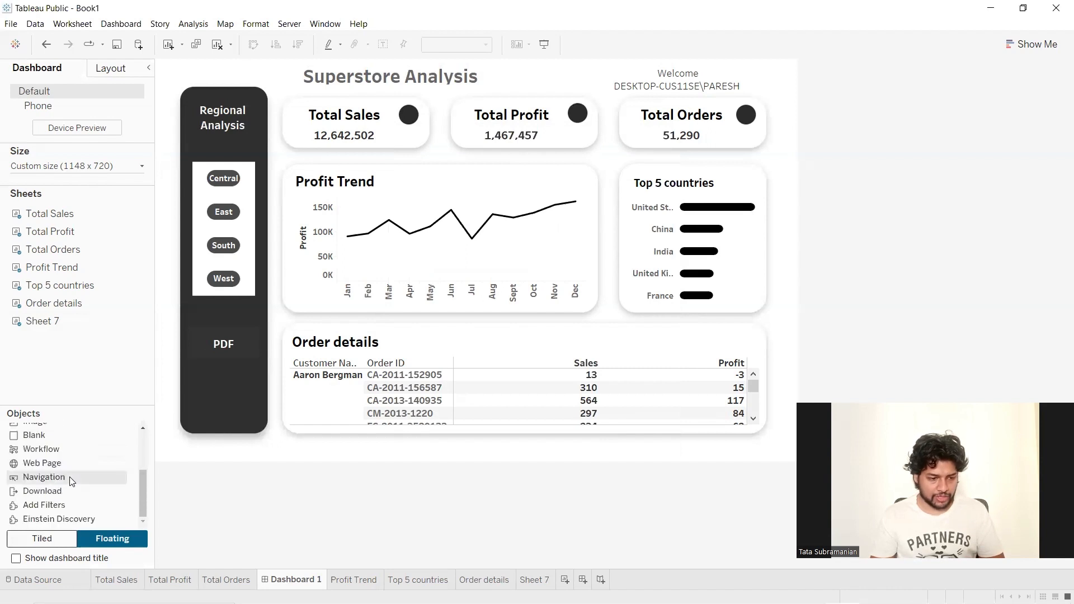
{"action": "scroll", "coordinate": [72, 482], "scroll_direction": "up", "scroll_amount": 1}
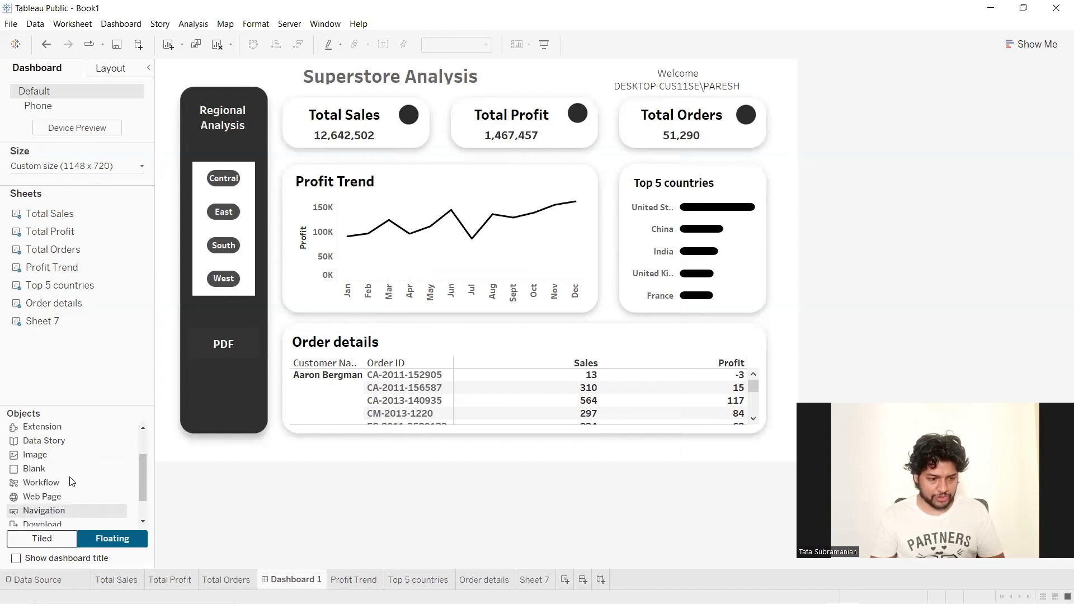
{"action": "left_click_drag", "start_coordinate": [24, 453], "coordinate": [193, 373]}
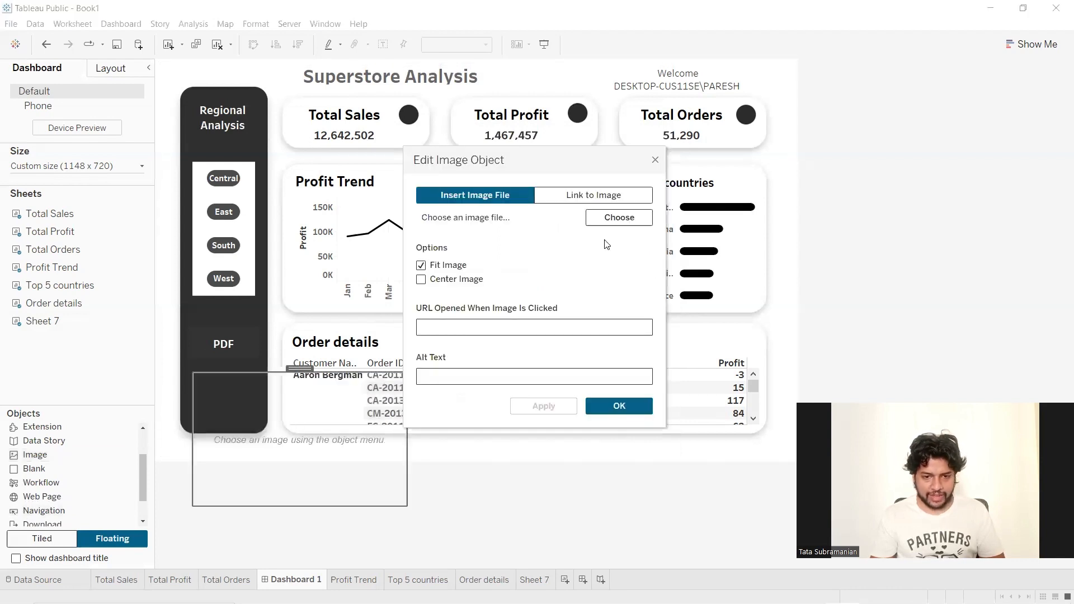
{"action": "left_click", "coordinate": [613, 222]}
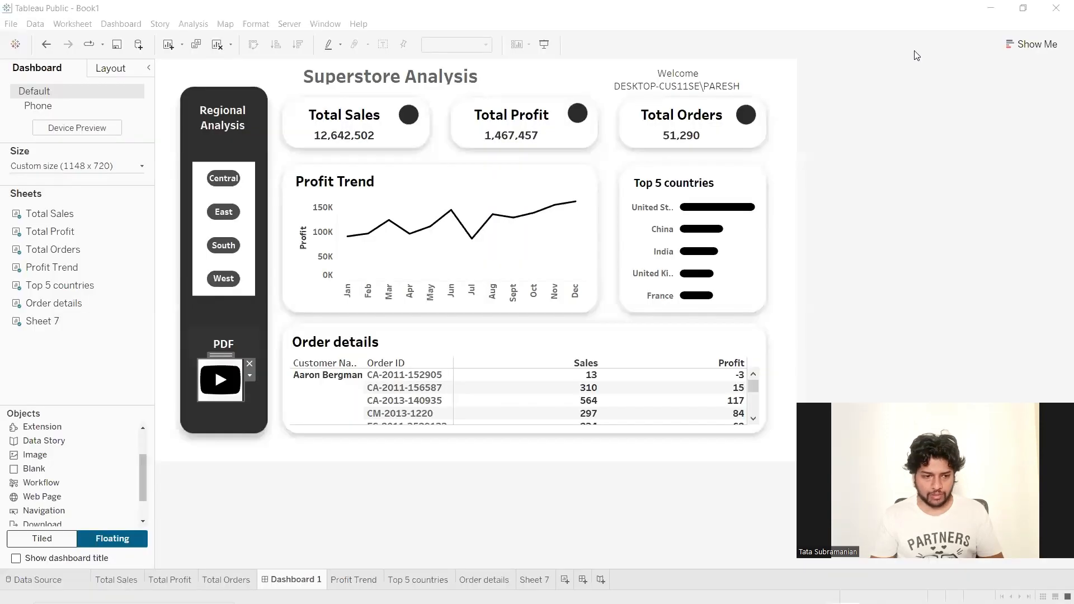
Shrink the YouTube image and centre it in the sidebar beneath the PDF button
{"action": "left_click_drag", "start_coordinate": [220, 356], "coordinate": [225, 362]}
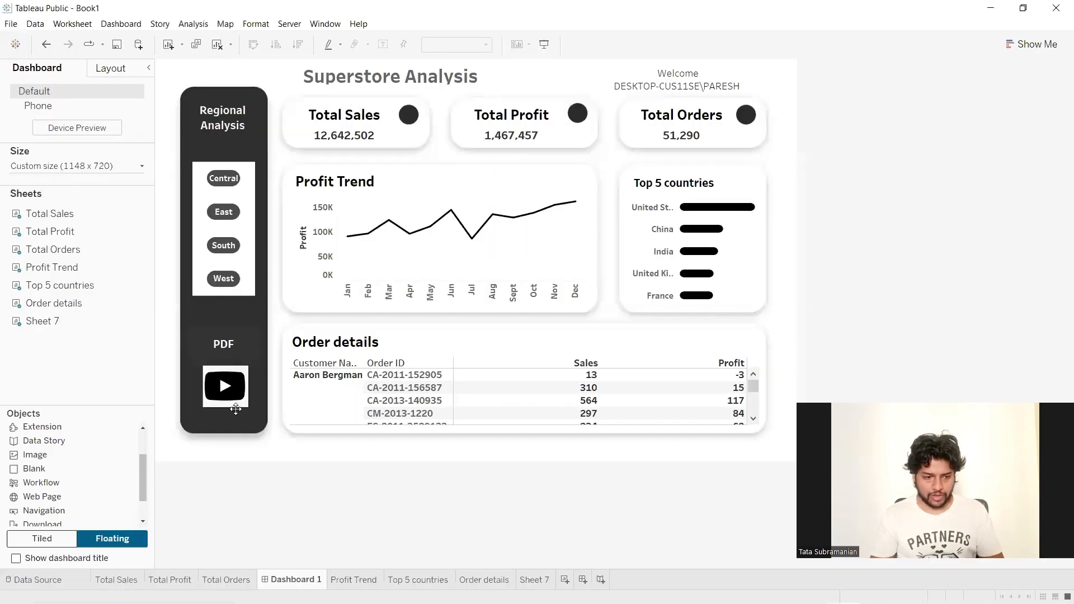
{"action": "left_click_drag", "start_coordinate": [226, 406], "coordinate": [240, 391]}
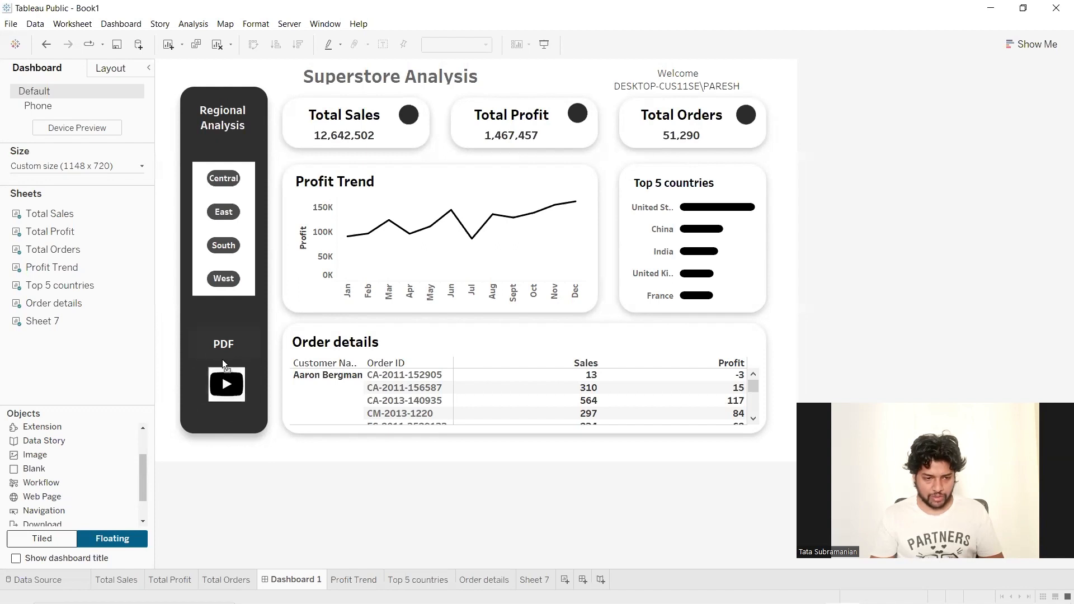
{"action": "left_click", "coordinate": [241, 385]}
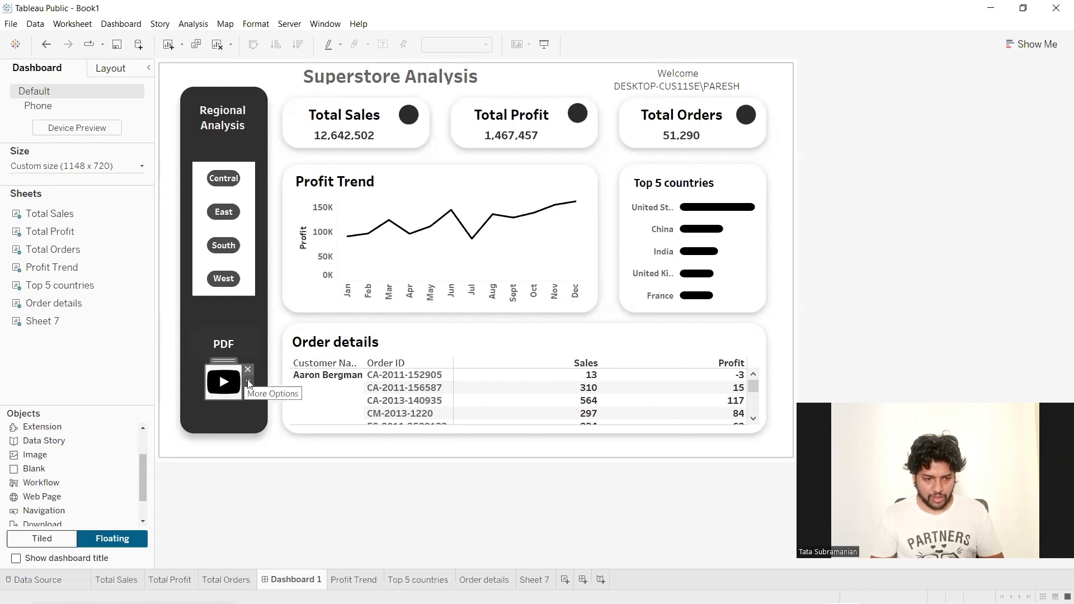
Look at the YouTube image's setting for the URL opened when it is clicked, leaving it empty
{"action": "left_click", "coordinate": [249, 382]}
{"action": "left_click", "coordinate": [278, 397]}
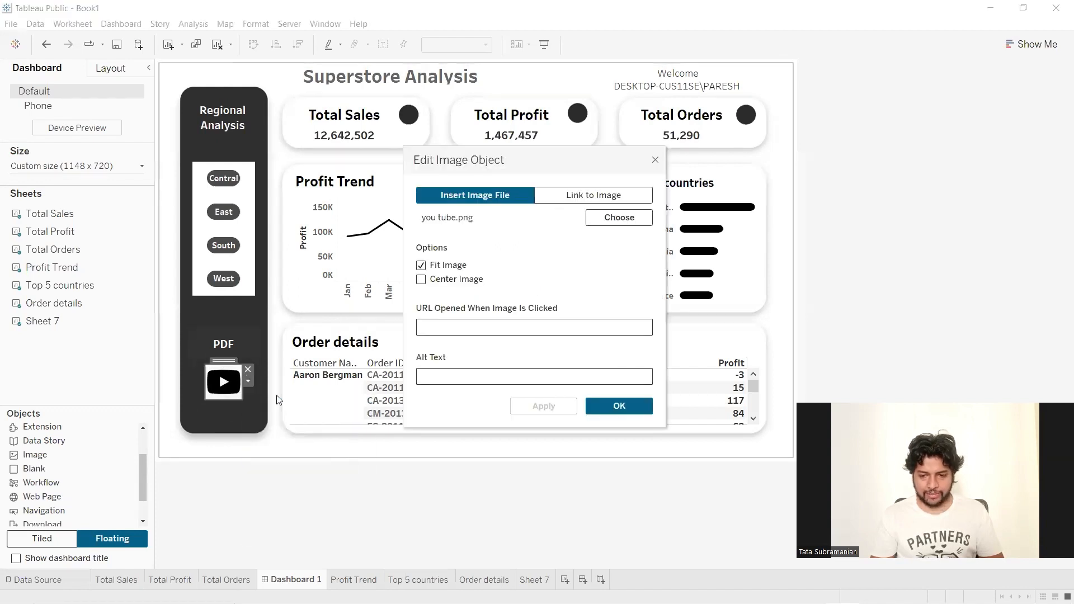
{"action": "left_click", "coordinate": [434, 324]}
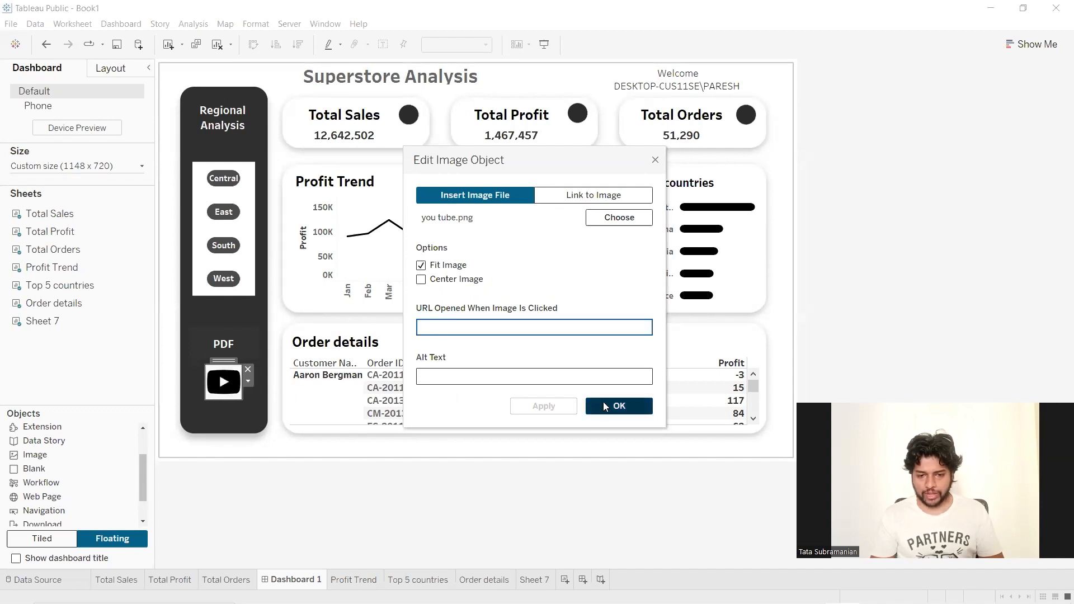
{"action": "left_click", "coordinate": [603, 403]}
{"action": "left_click", "coordinate": [325, 509]}
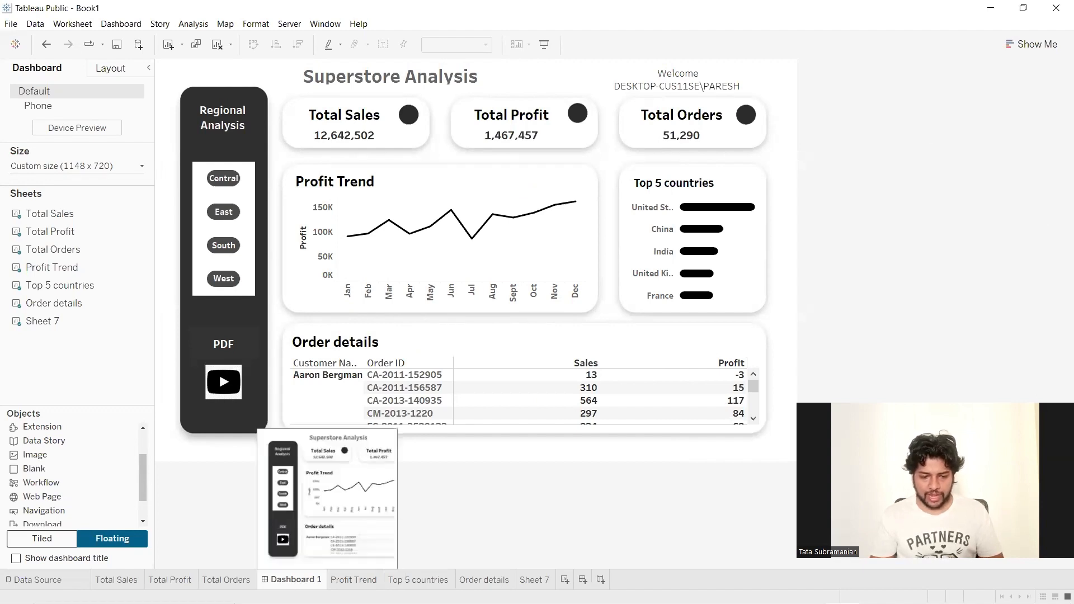
Rename the worksheet Sheet 7 as region
{"action": "double_click", "coordinate": [537, 580]}
{"action": "type", "text": "region"}
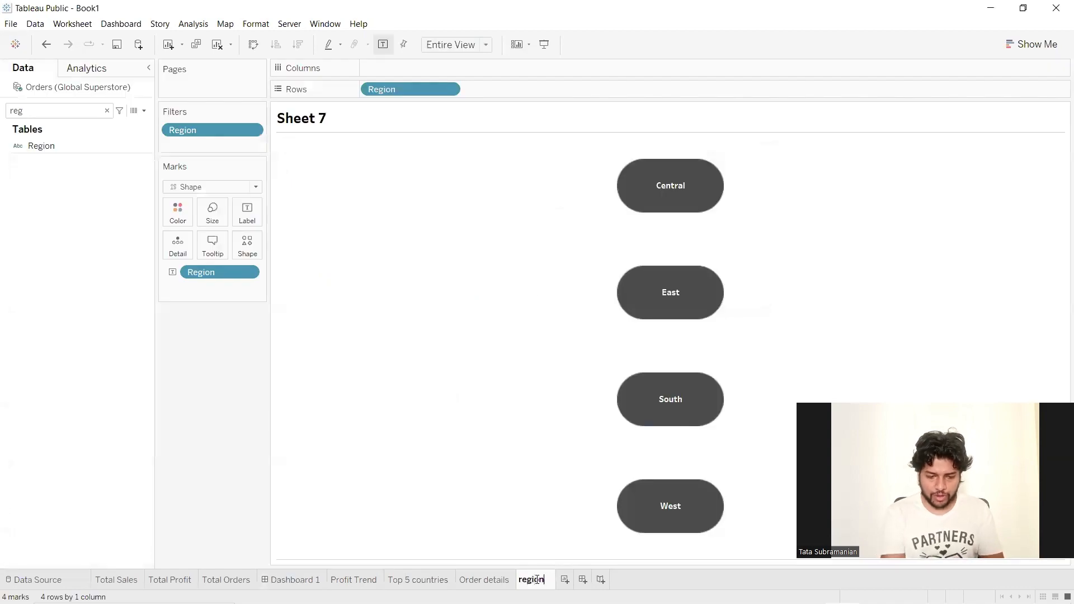
{"action": "key", "text": "Return"}
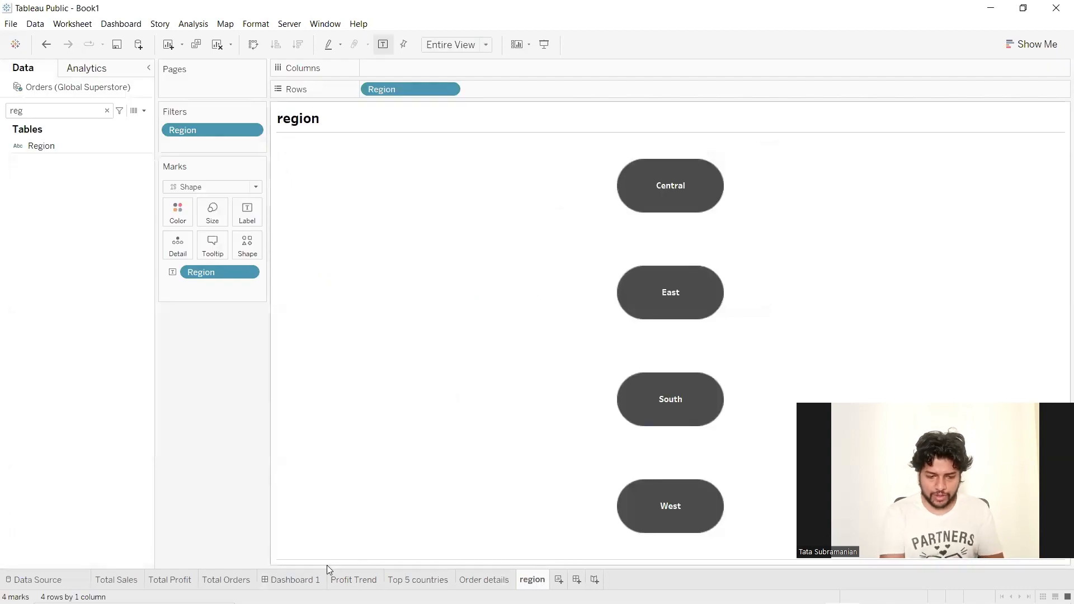
Hide all the worksheets used in Dashboard 1
{"action": "left_click", "coordinate": [303, 580]}
{"action": "right_click", "coordinate": [302, 580]}
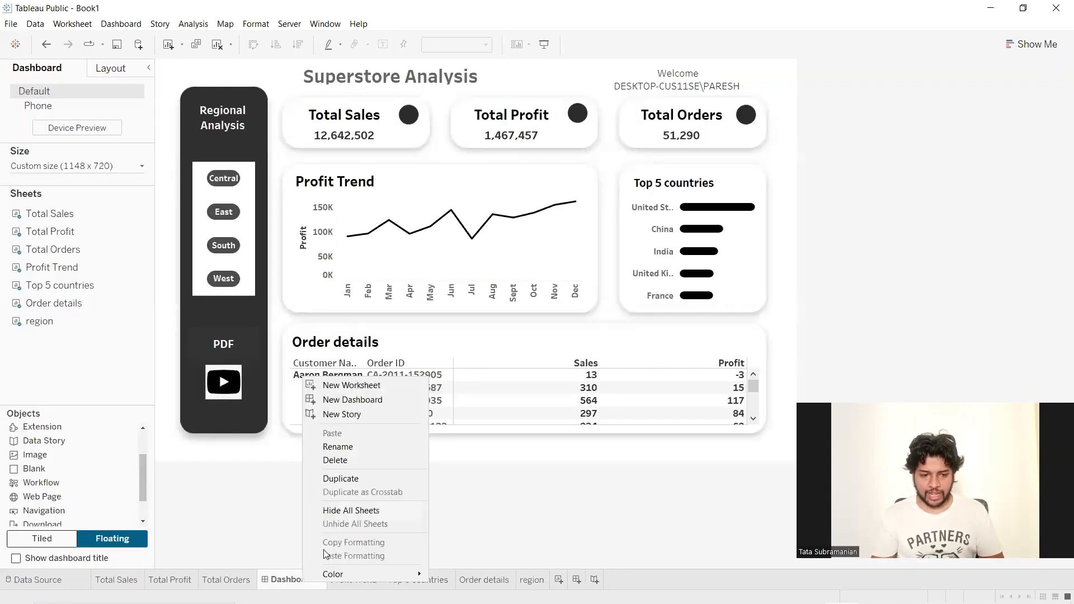
{"action": "left_click", "coordinate": [364, 511]}
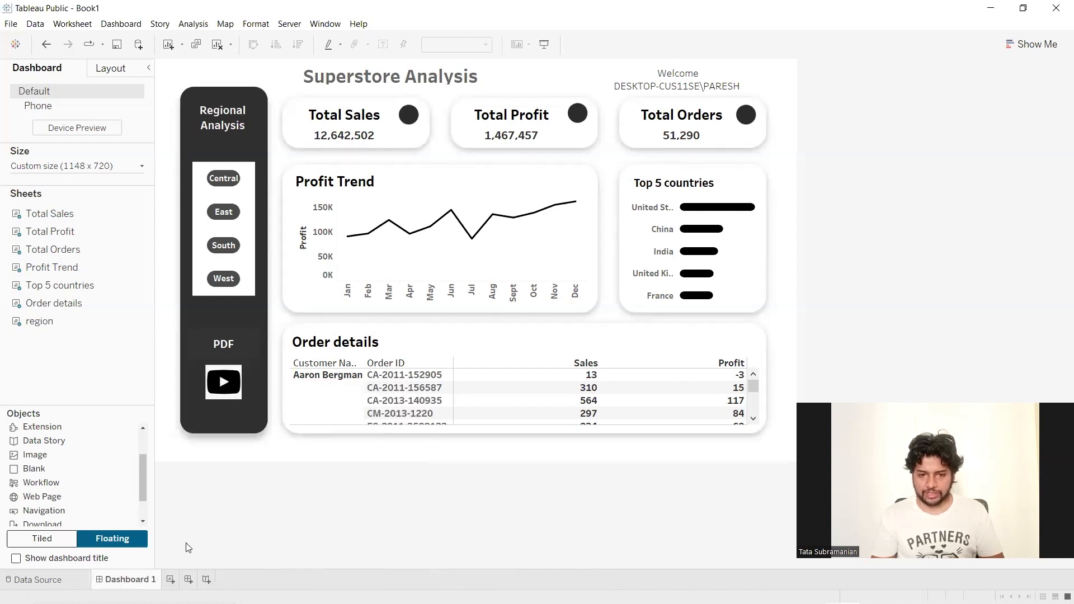
Duplicate Dashboard 1 and check the copy against the original
{"action": "right_click", "coordinate": [118, 580]}
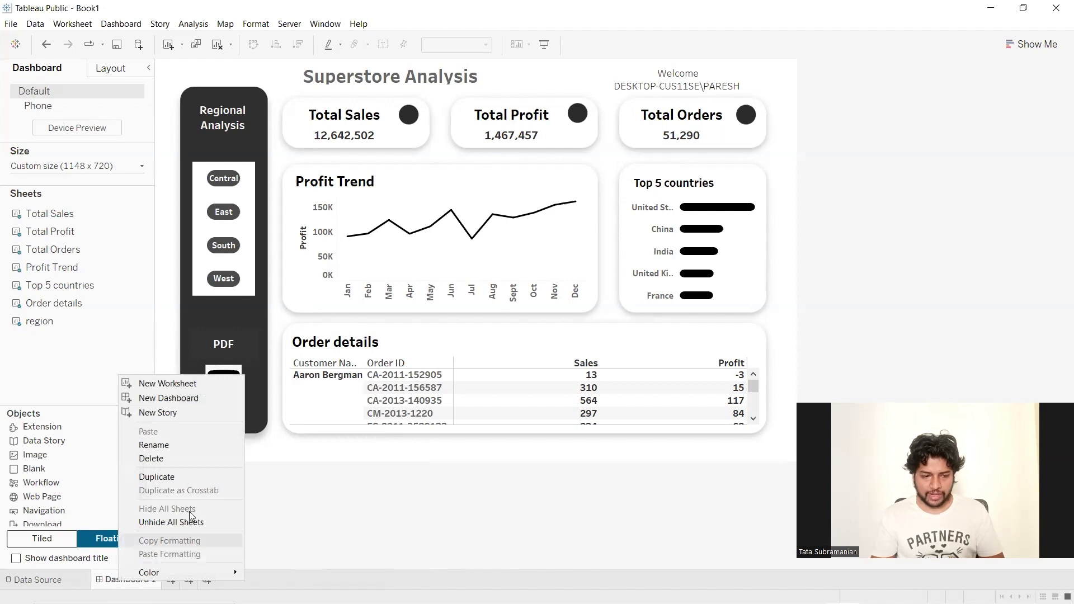
{"action": "left_click", "coordinate": [189, 479]}
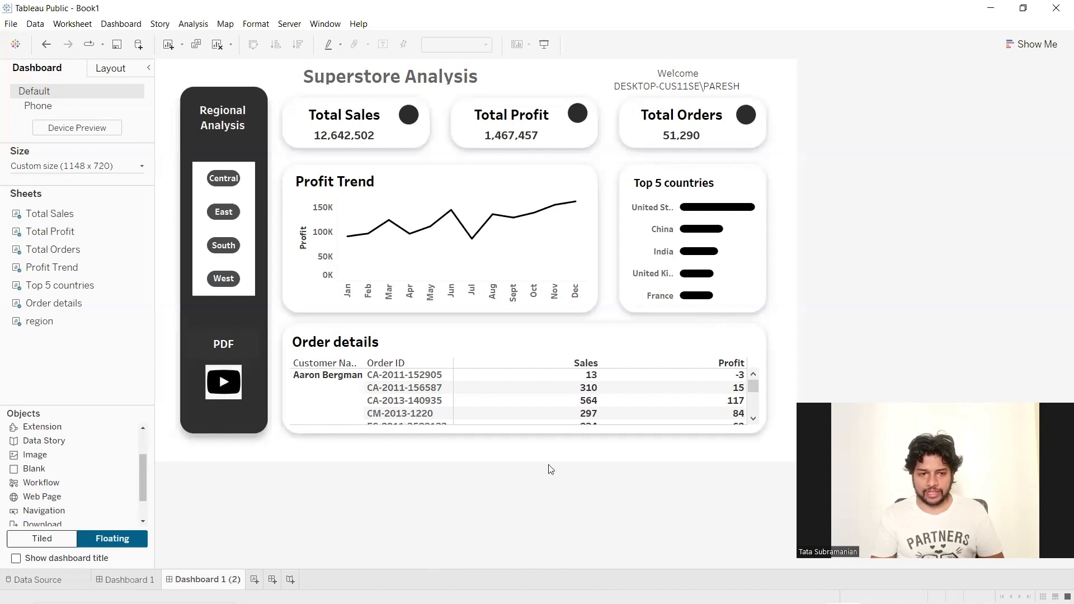
{"action": "left_click", "coordinate": [132, 580]}
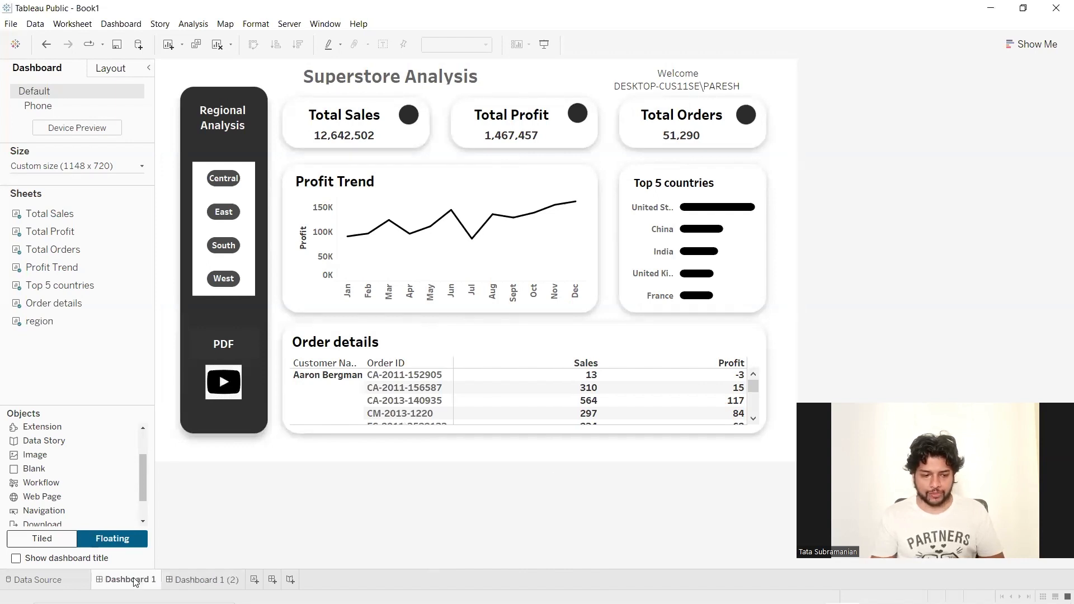
Rename the duplicated dashboard as Dashboard 2
{"action": "left_click", "coordinate": [184, 580]}
{"action": "double_click", "coordinate": [231, 578]}
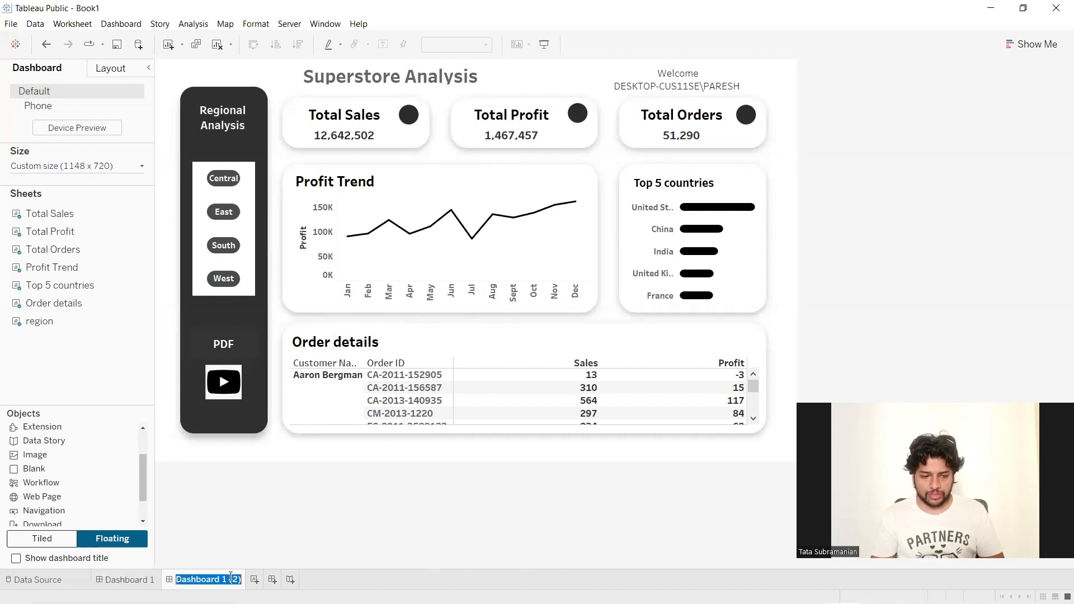
{"action": "left_click", "coordinate": [242, 579]}
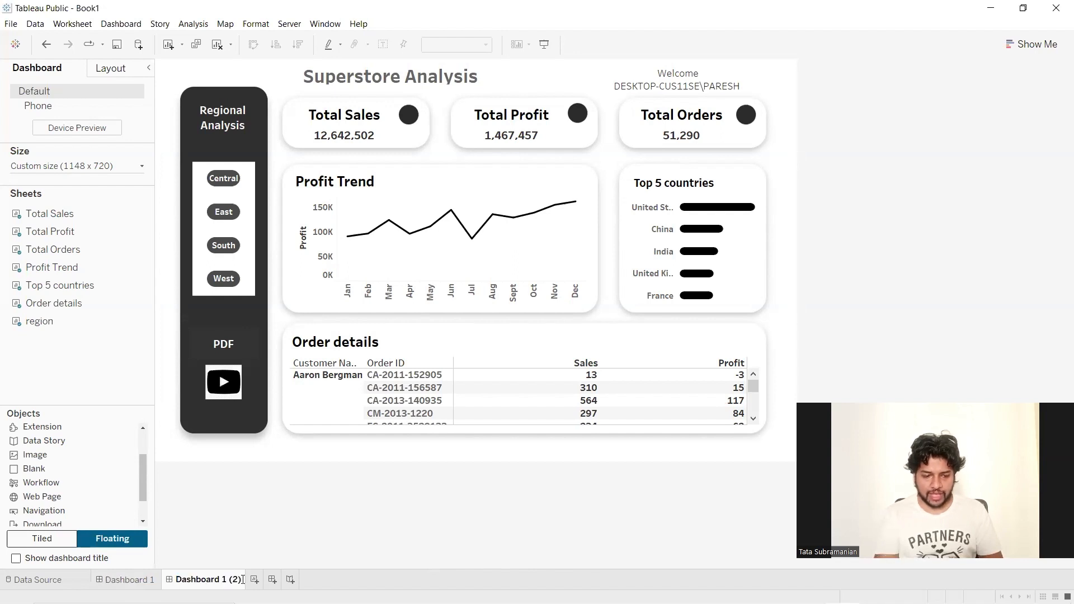
{"action": "key", "text": "BackSpace"}
{"action": "key", "text": "BackSpace"}
{"action": "key", "text": "BackSpace"}
{"action": "key", "text": "BackSpace"}
{"action": "type", "text": "2"}
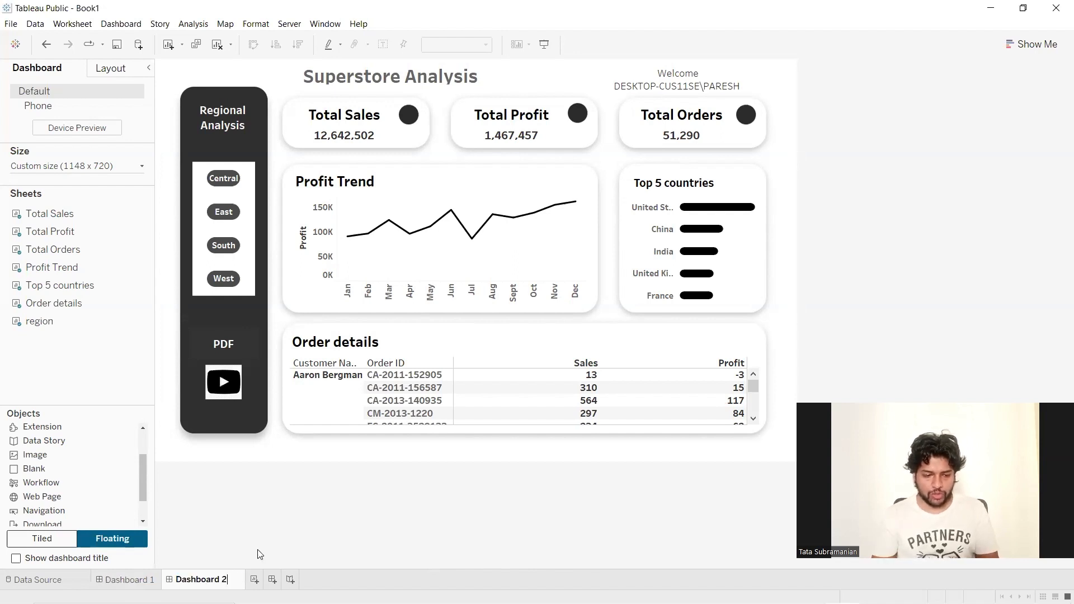
{"action": "key", "text": "Return"}
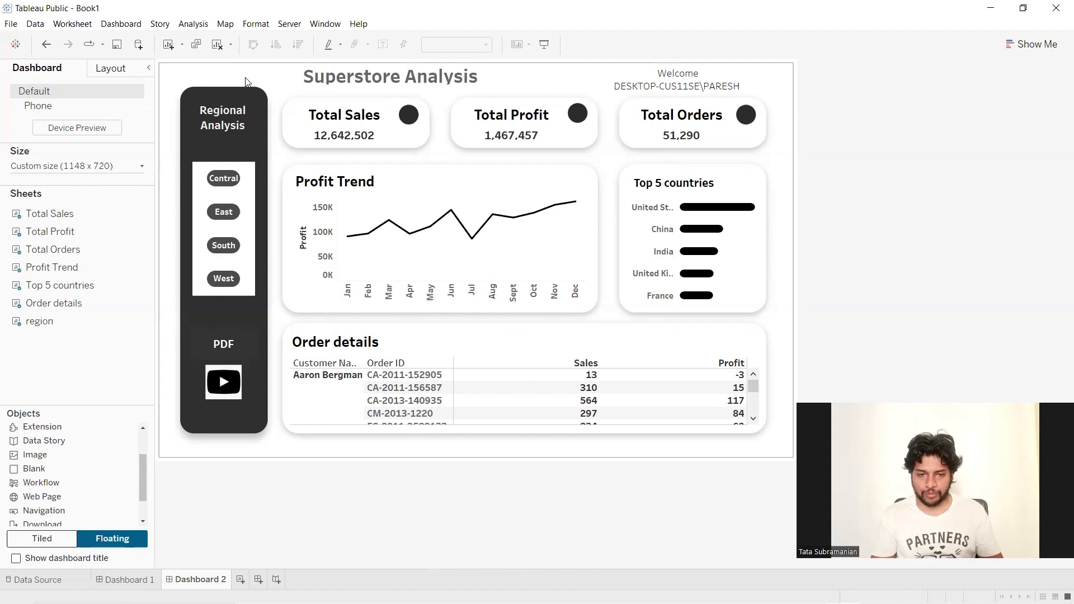
Replace Dashboard 2's background image with the file Dashboard wireframe_blue.png, keeping Fit Image on
{"action": "left_click", "coordinate": [906, 66]}
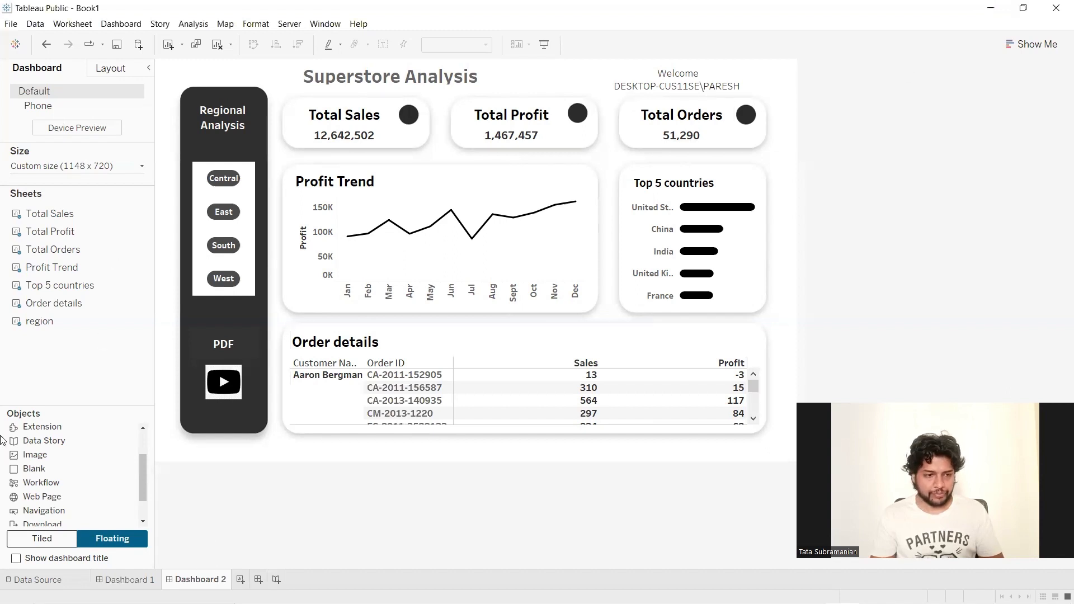
{"action": "left_click", "coordinate": [790, 98]}
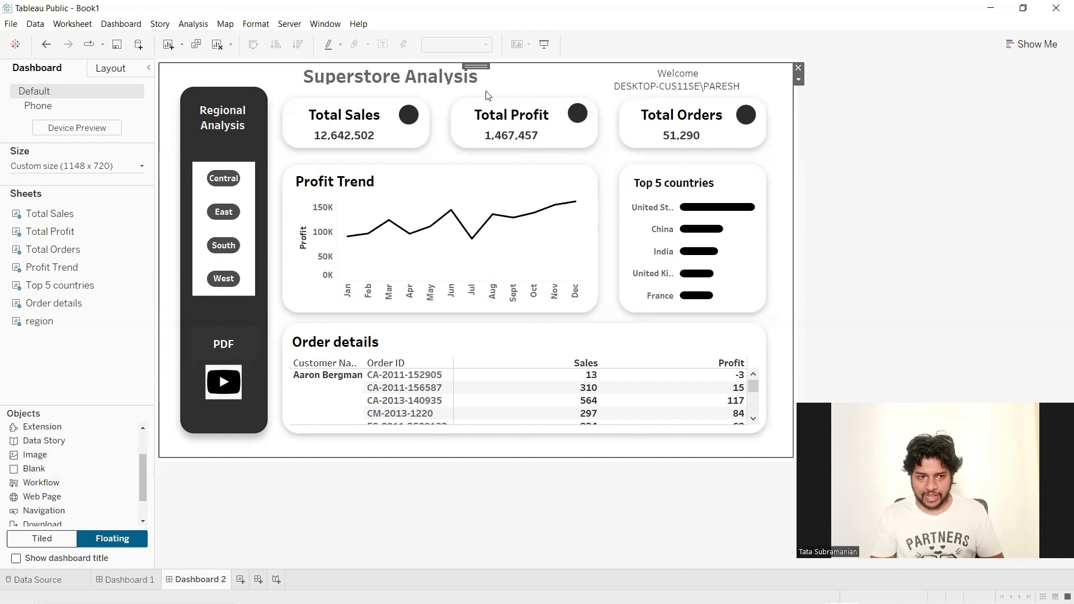
{"action": "left_click", "coordinate": [798, 79]}
{"action": "left_click", "coordinate": [849, 101]}
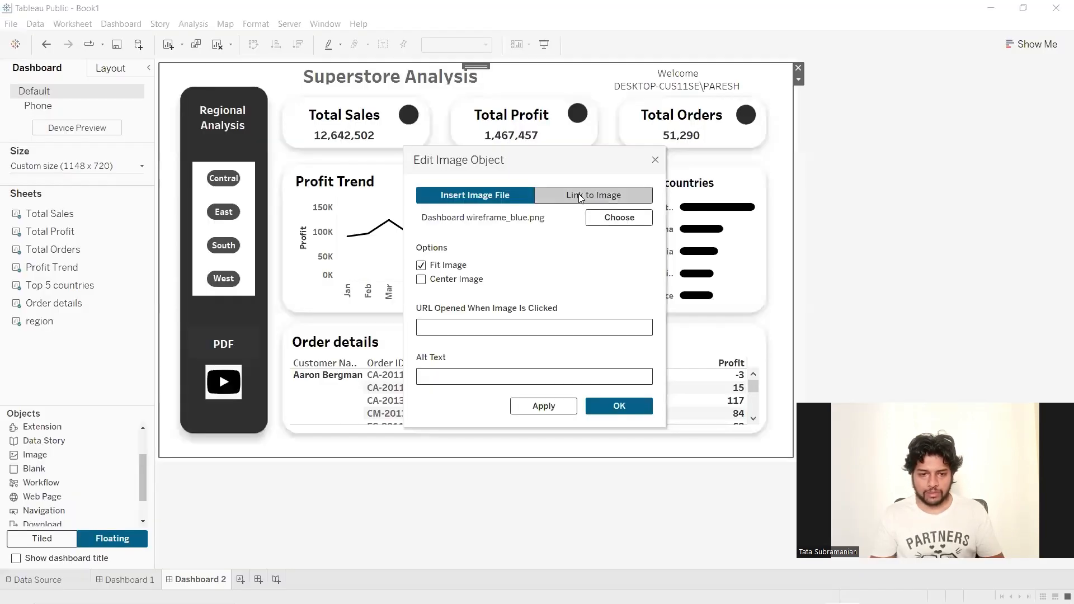
{"action": "left_click", "coordinate": [613, 404]}
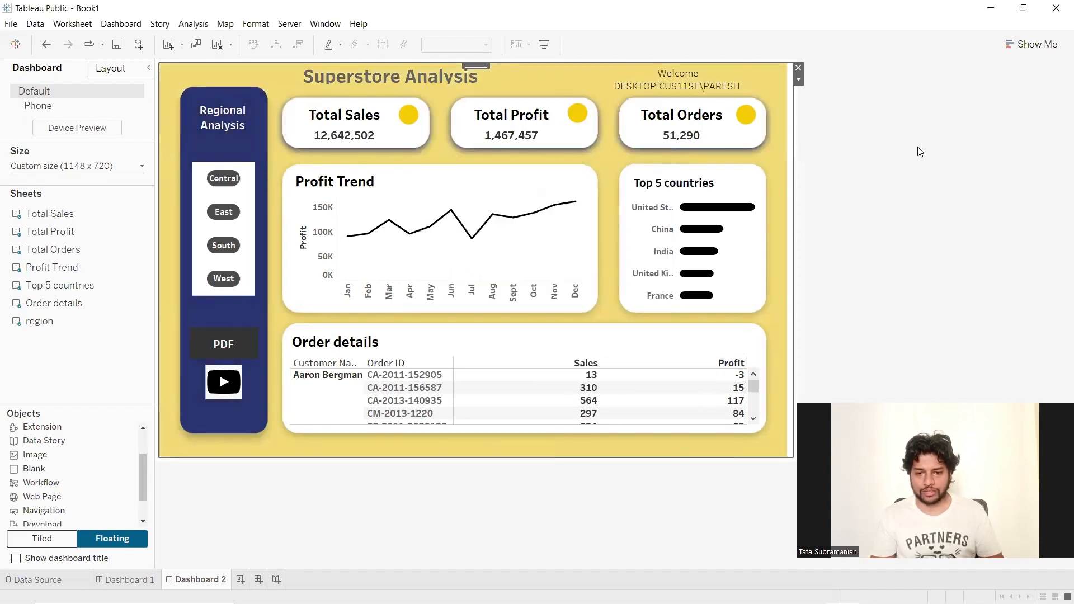
Examine the position, size and outer padding settings of Dashboard 2's background image
{"action": "left_click", "coordinate": [105, 72]}
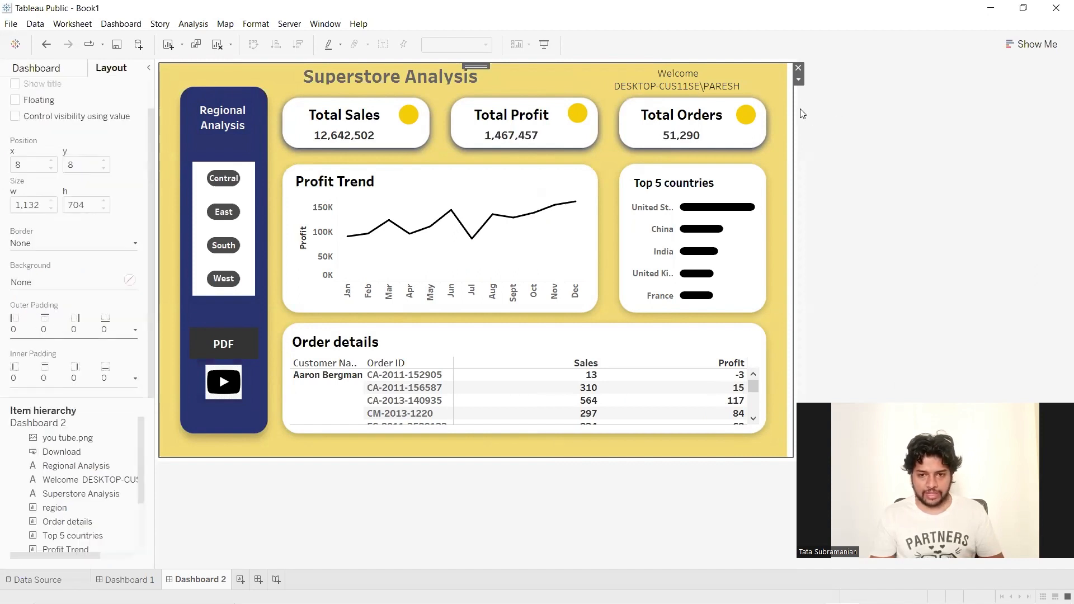
{"action": "left_click", "coordinate": [760, 74]}
{"action": "left_click", "coordinate": [786, 83]}
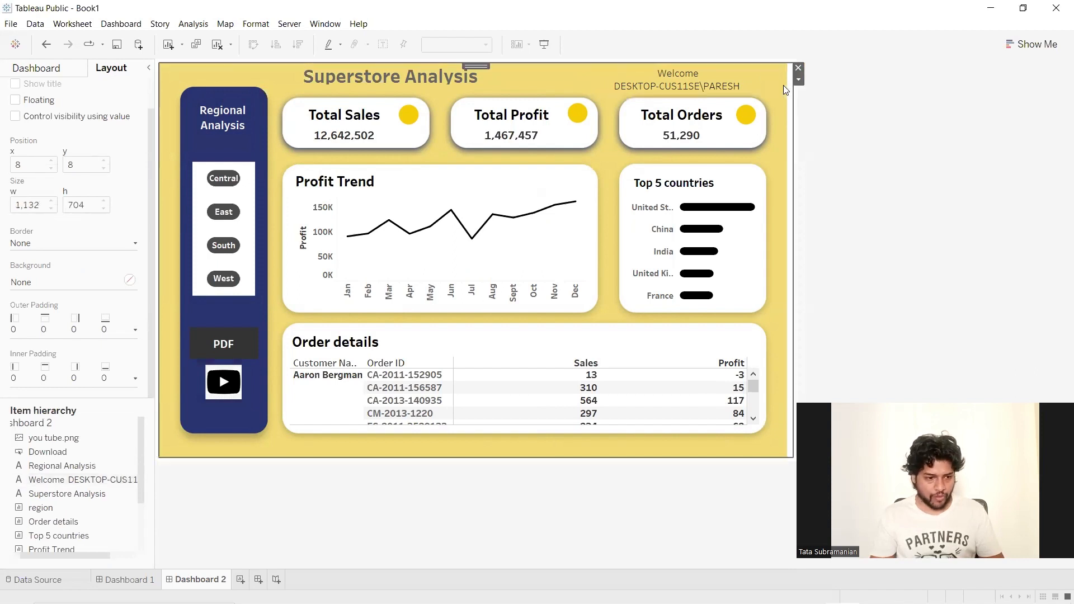
{"action": "scroll", "coordinate": [110, 368], "scroll_direction": "up", "scroll_amount": 1}
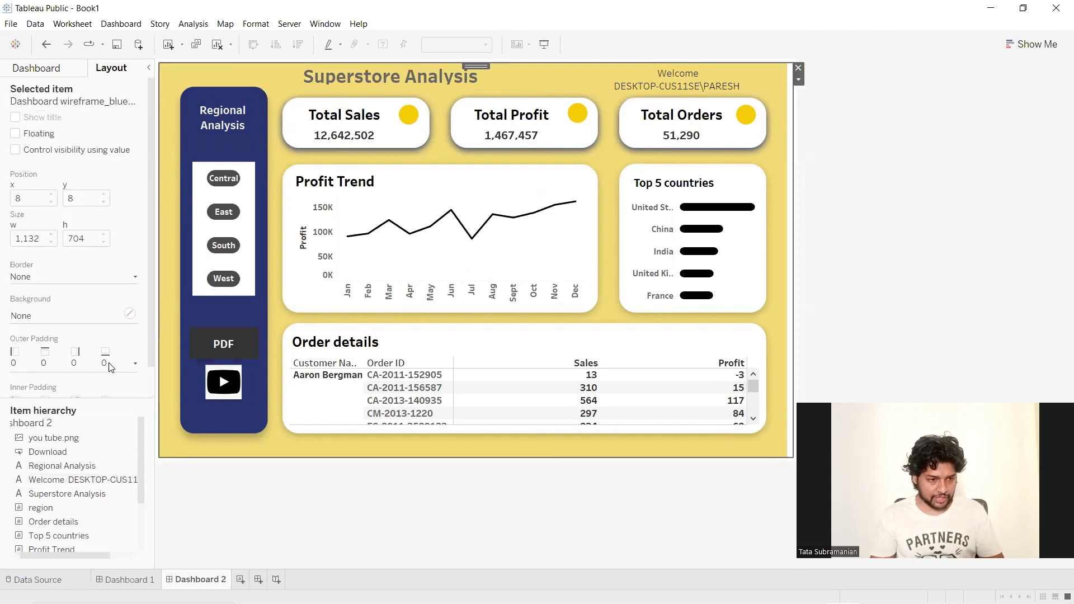
{"action": "scroll", "coordinate": [106, 369], "scroll_direction": "down", "scroll_amount": 1}
{"action": "left_click", "coordinate": [24, 325]}
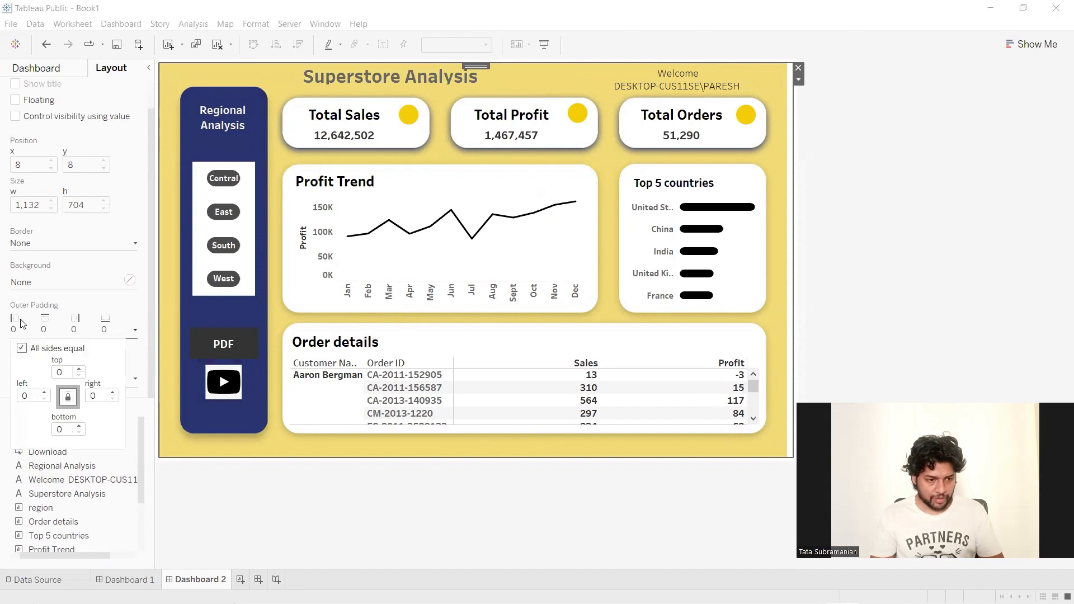
{"action": "left_click", "coordinate": [24, 324]}
{"action": "left_click", "coordinate": [798, 355]}
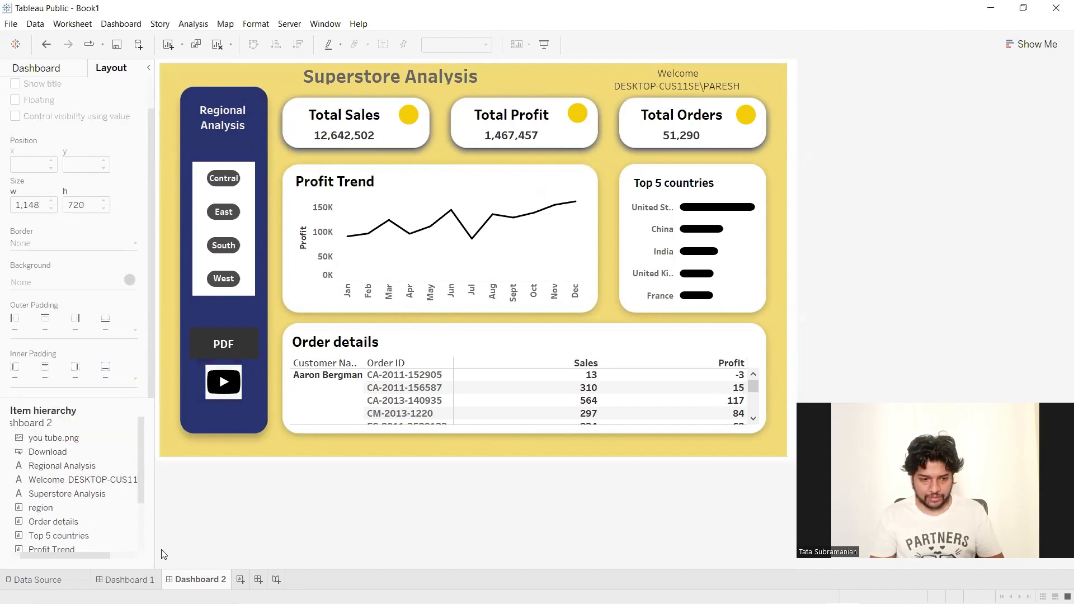
Inspect Dashboard 2's item hierarchy and background image options, and compare its layout with Dashboard 1
{"action": "left_click", "coordinate": [141, 584]}
{"action": "left_click", "coordinate": [196, 580]}
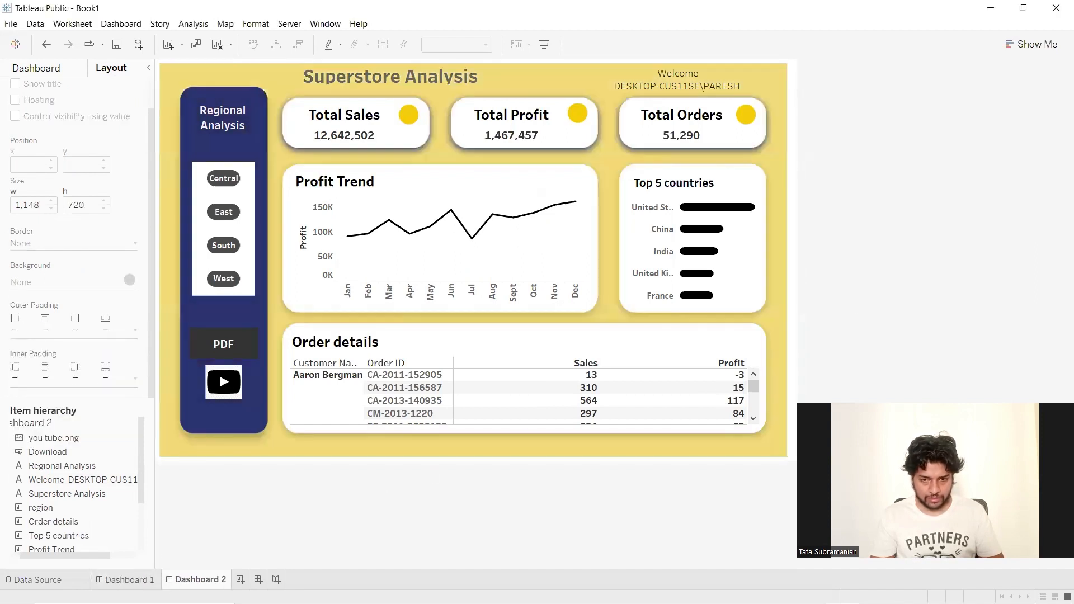
{"action": "left_click", "coordinate": [792, 68]}
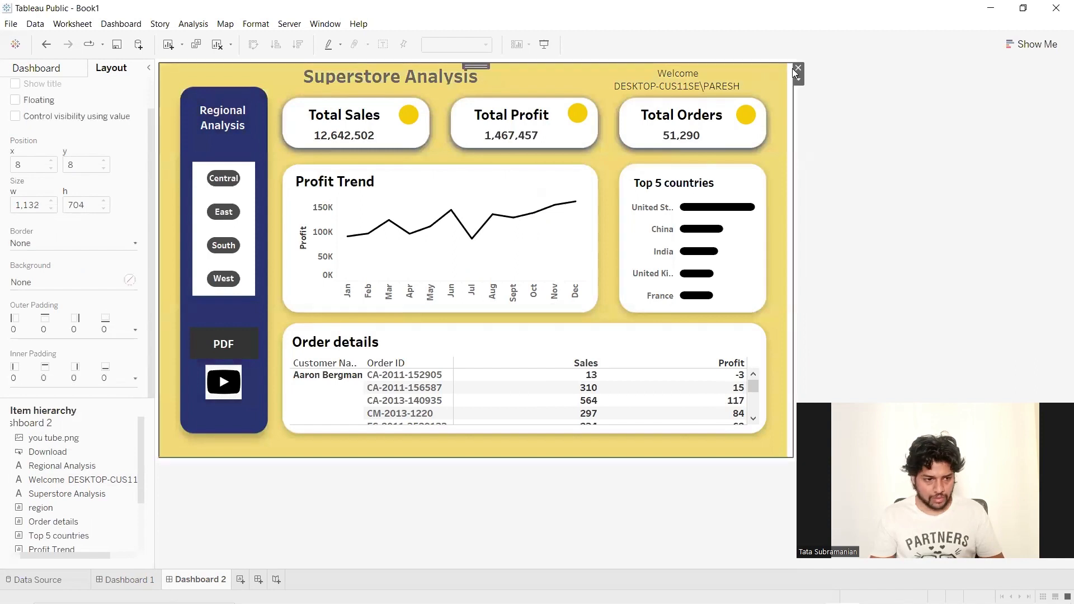
{"action": "scroll", "coordinate": [114, 467], "scroll_direction": "down", "scroll_amount": 3}
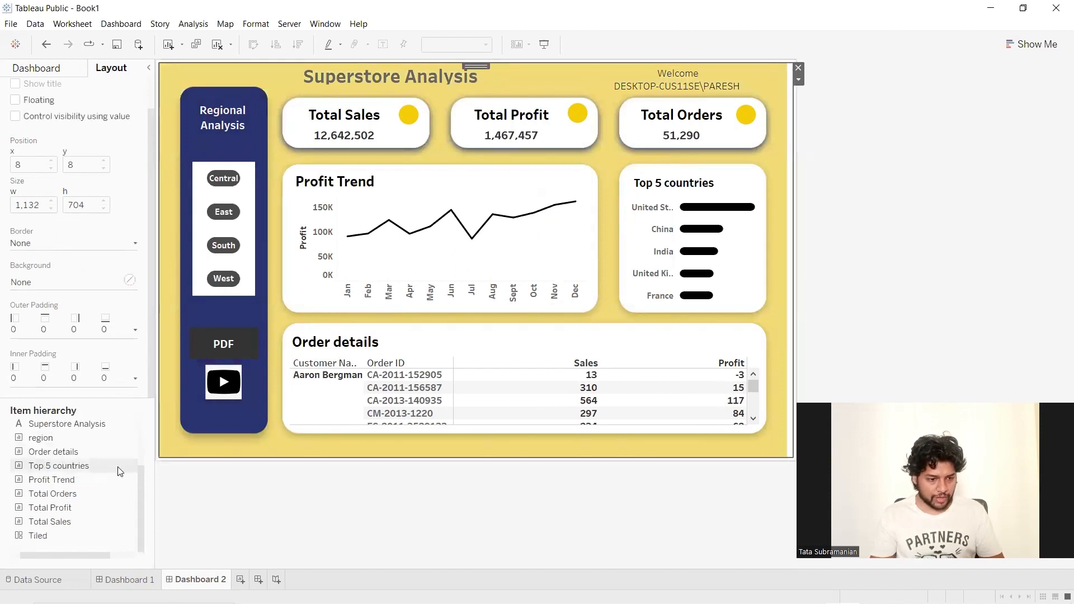
{"action": "scroll", "coordinate": [138, 480], "scroll_direction": "up", "scroll_amount": 5}
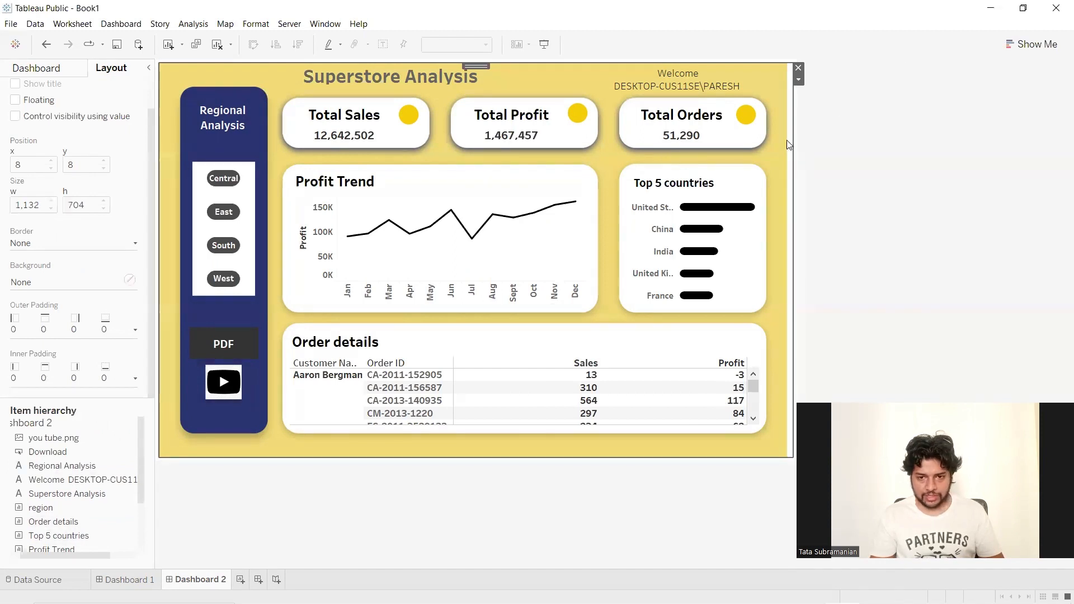
{"action": "left_click", "coordinate": [799, 79]}
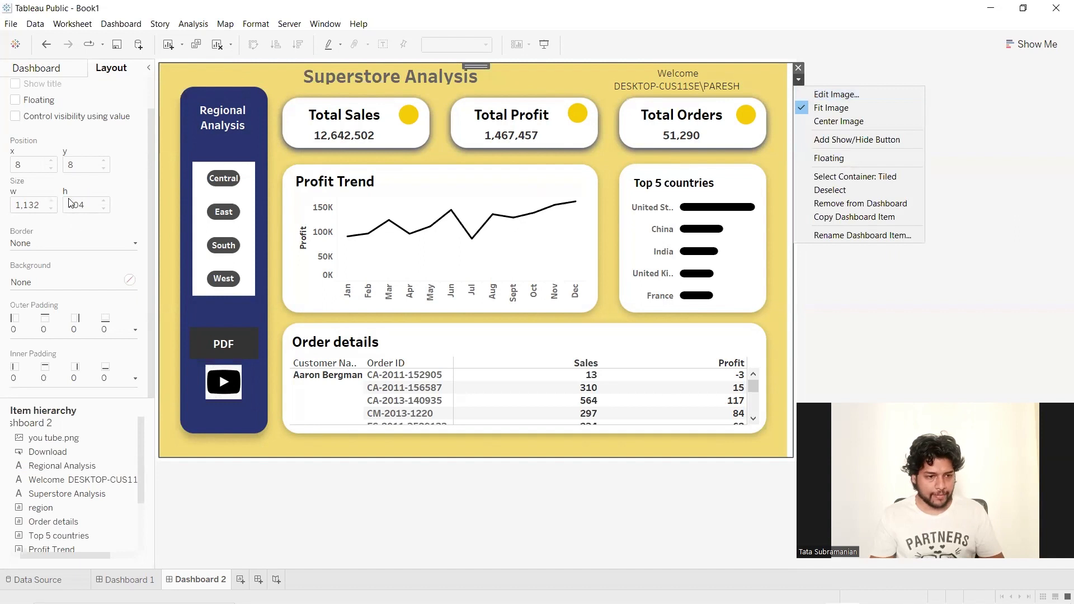
{"action": "left_click", "coordinate": [126, 580]}
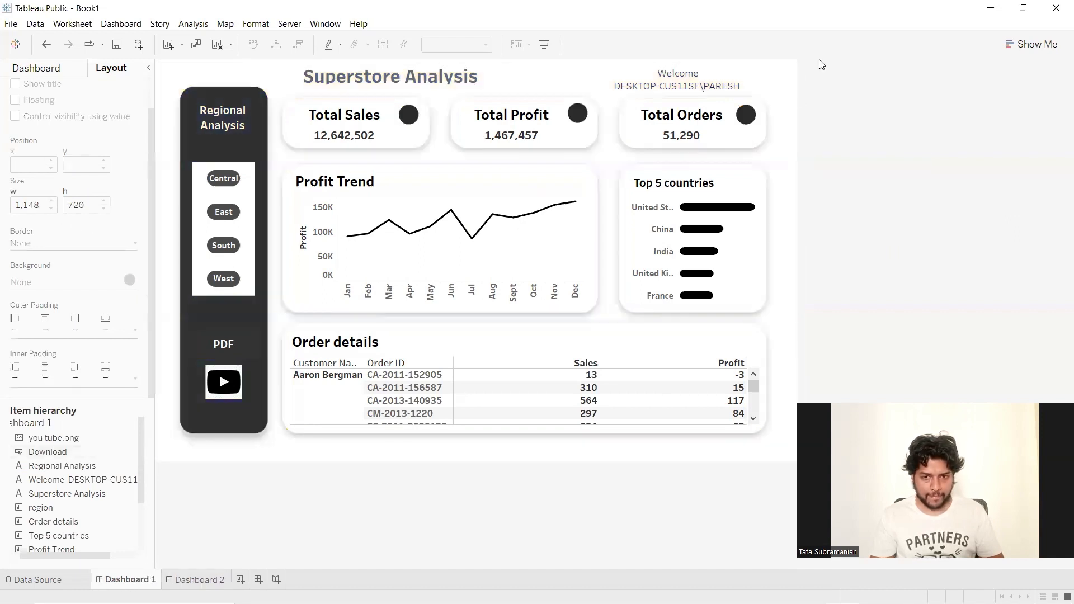
{"action": "left_click", "coordinate": [193, 580]}
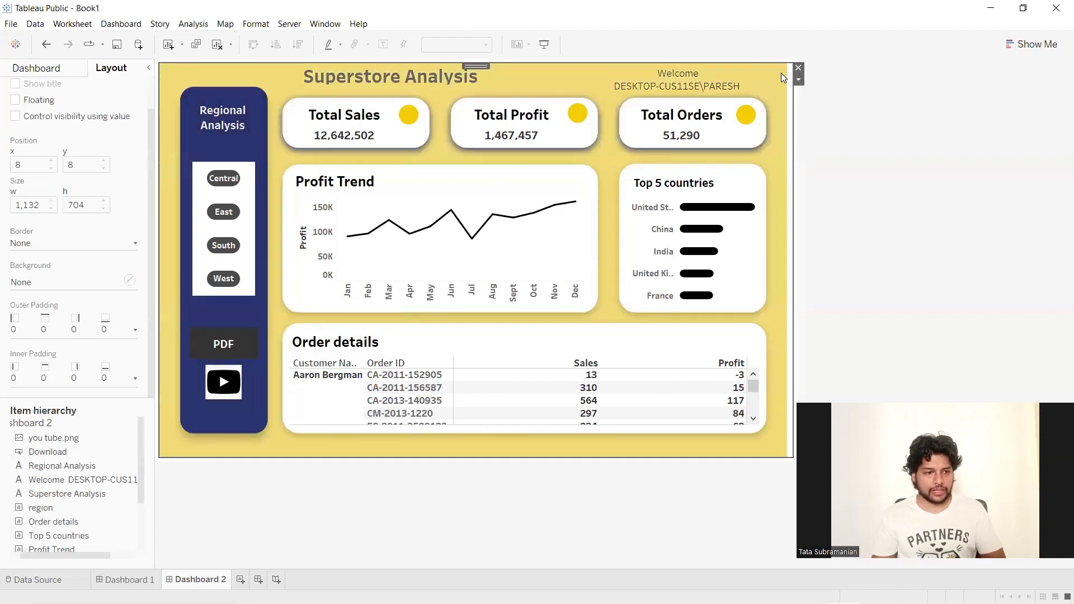
{"action": "left_click", "coordinate": [930, 112]}
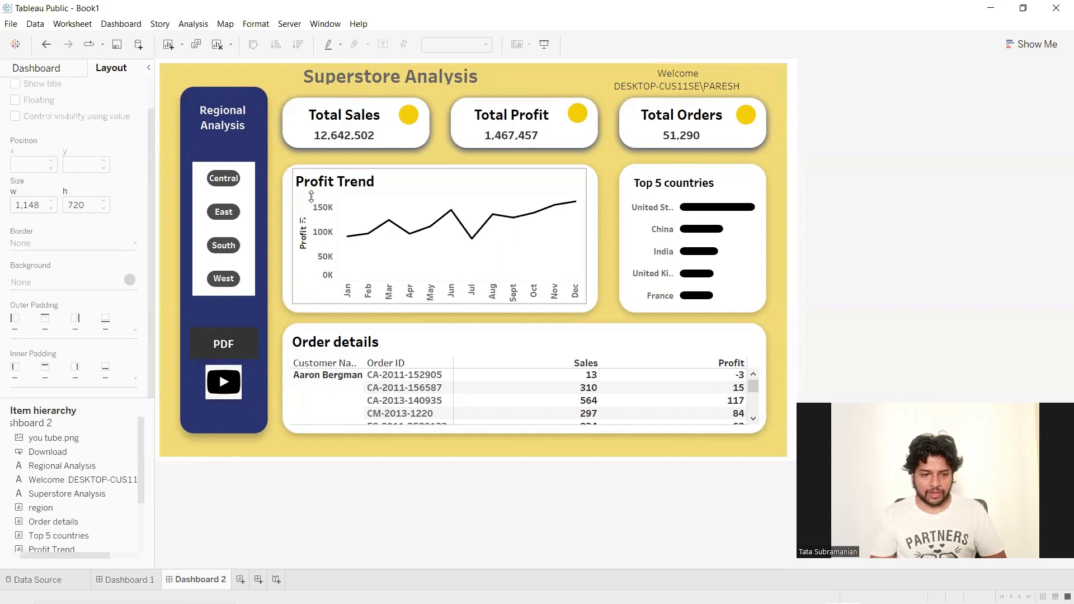
Add a floating Navigation button above the Regional Analysis sidebar on Dashboard 1
{"action": "left_click", "coordinate": [137, 580]}
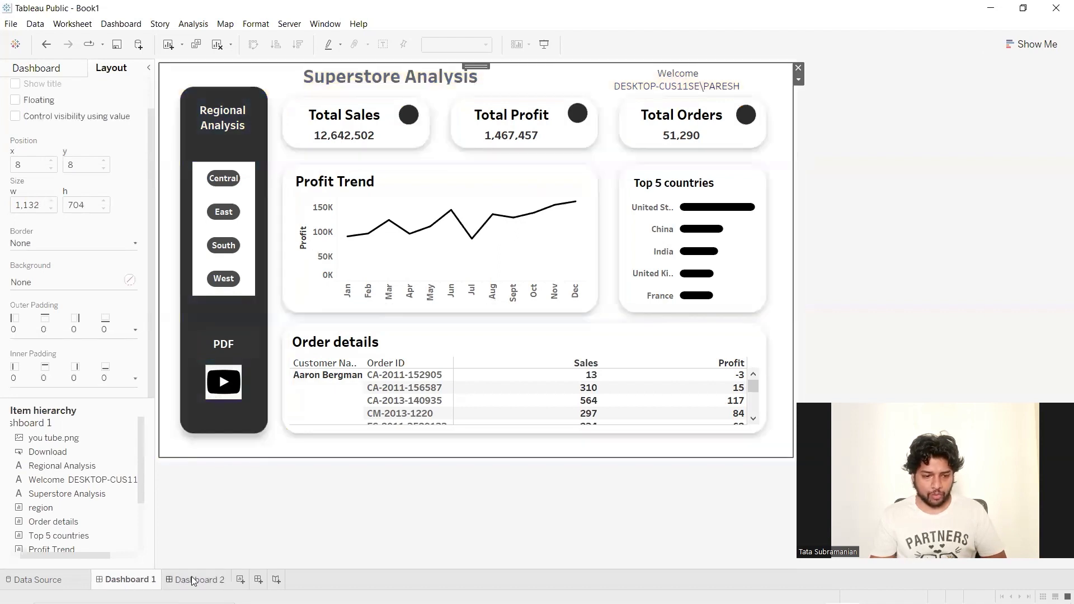
{"action": "left_click", "coordinate": [180, 580]}
{"action": "left_click", "coordinate": [137, 580]}
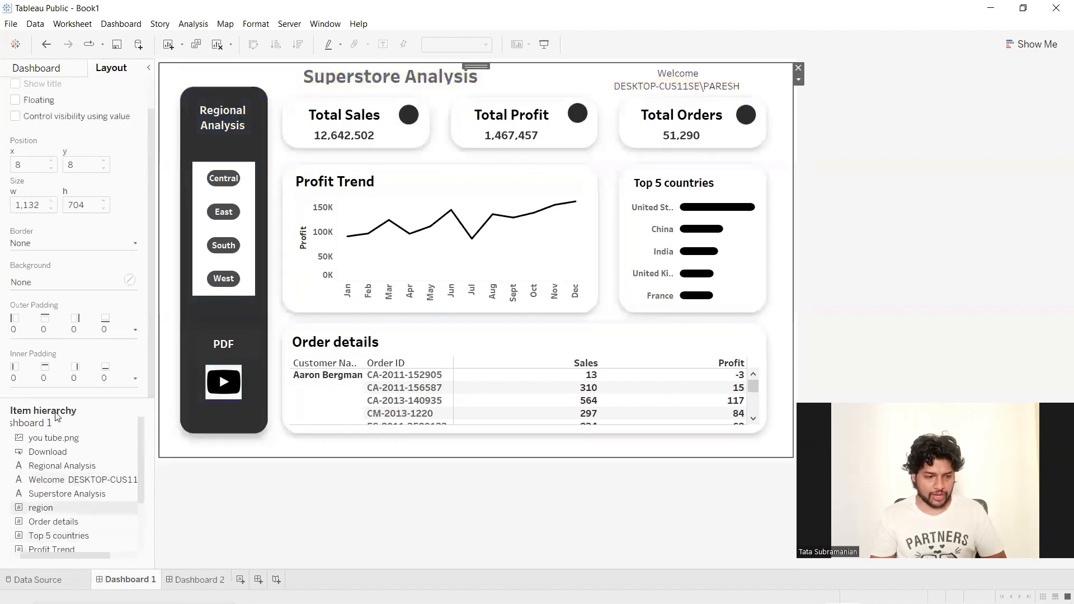
{"action": "left_click", "coordinate": [37, 68]}
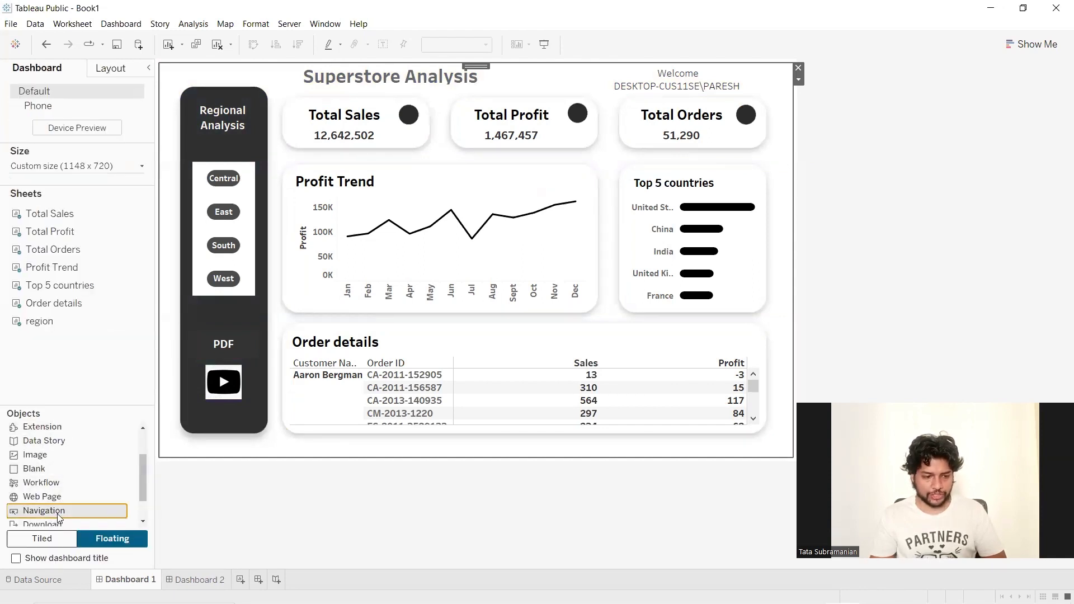
{"action": "left_click_drag", "start_coordinate": [51, 514], "coordinate": [259, 80]}
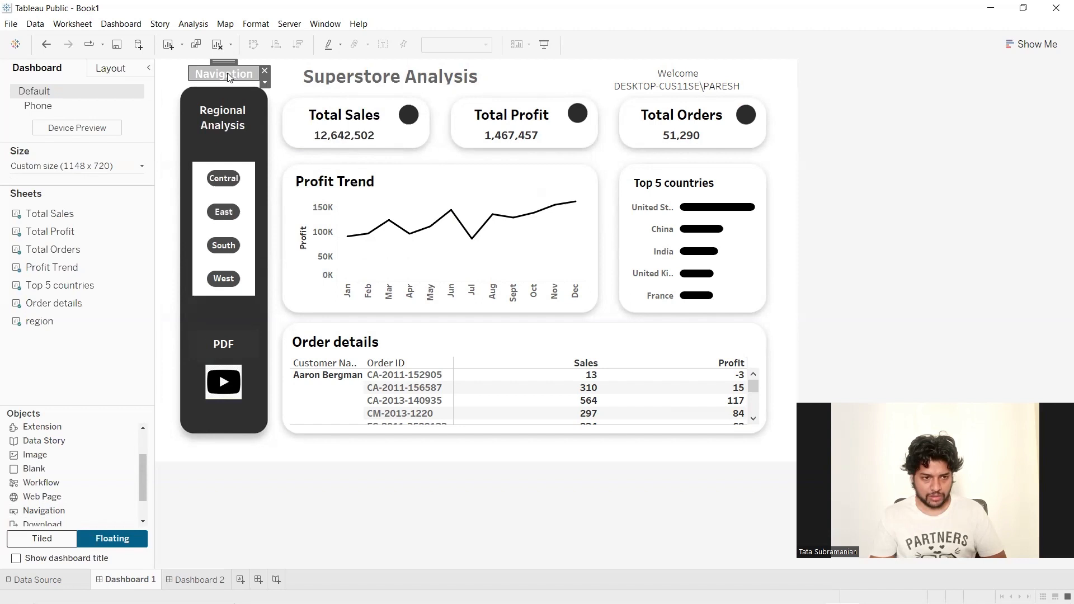
Title the new navigation button on Dashboard 1 Blue and give it a dark blue background
{"action": "left_click", "coordinate": [265, 83]}
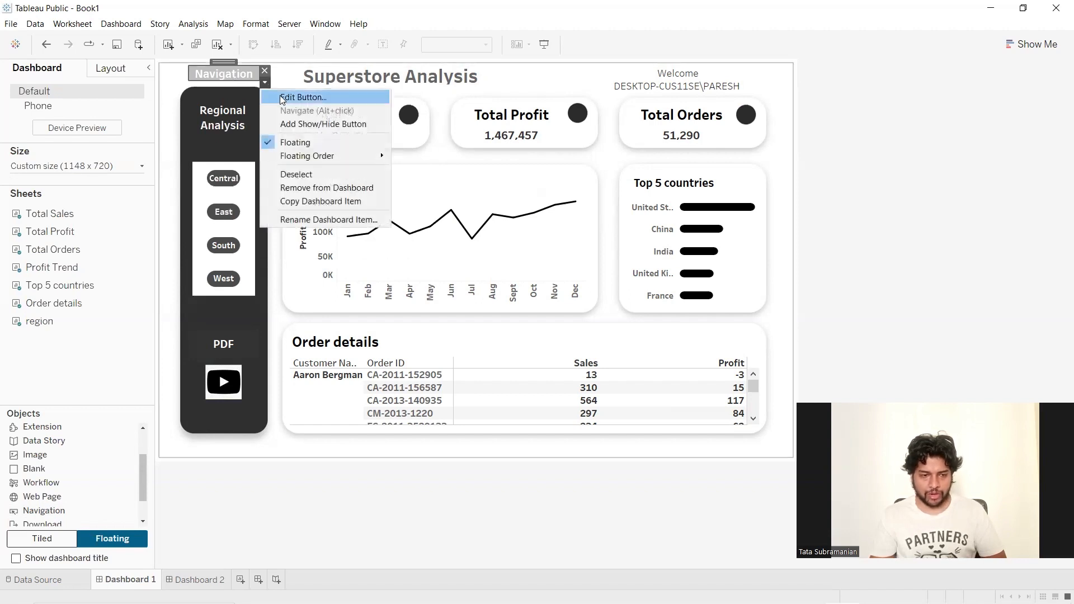
{"action": "left_click", "coordinate": [281, 98]}
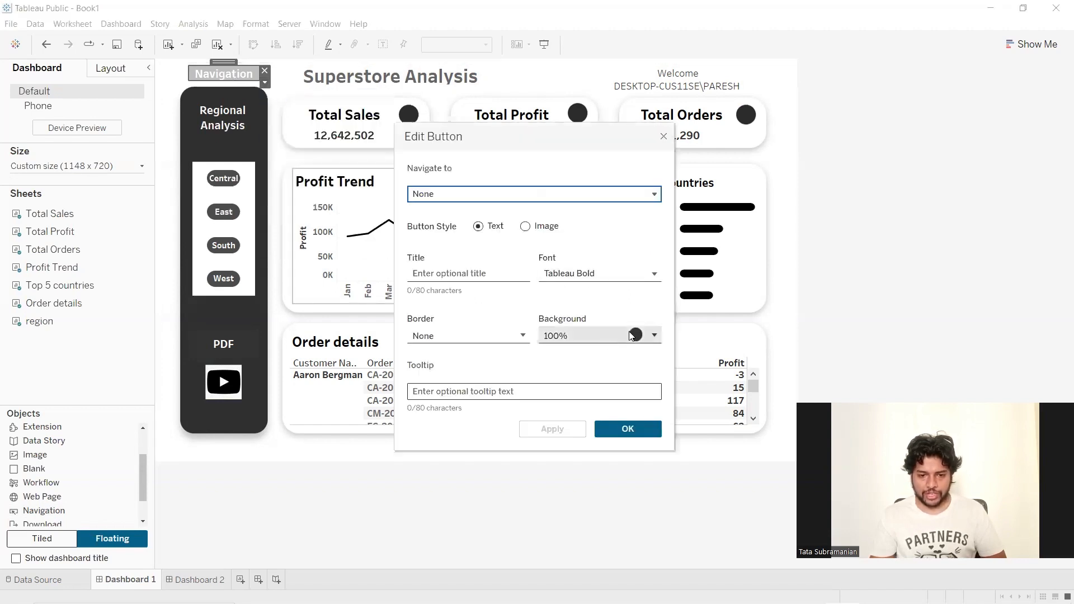
{"action": "left_click", "coordinate": [632, 334]}
{"action": "left_click", "coordinate": [552, 461]}
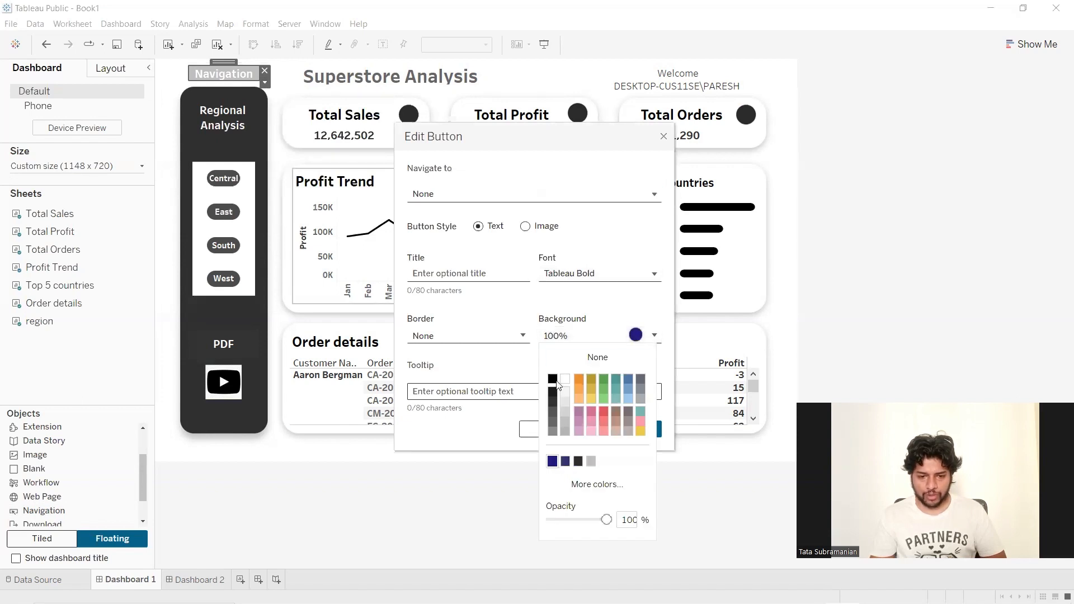
{"action": "left_click", "coordinate": [454, 271]}
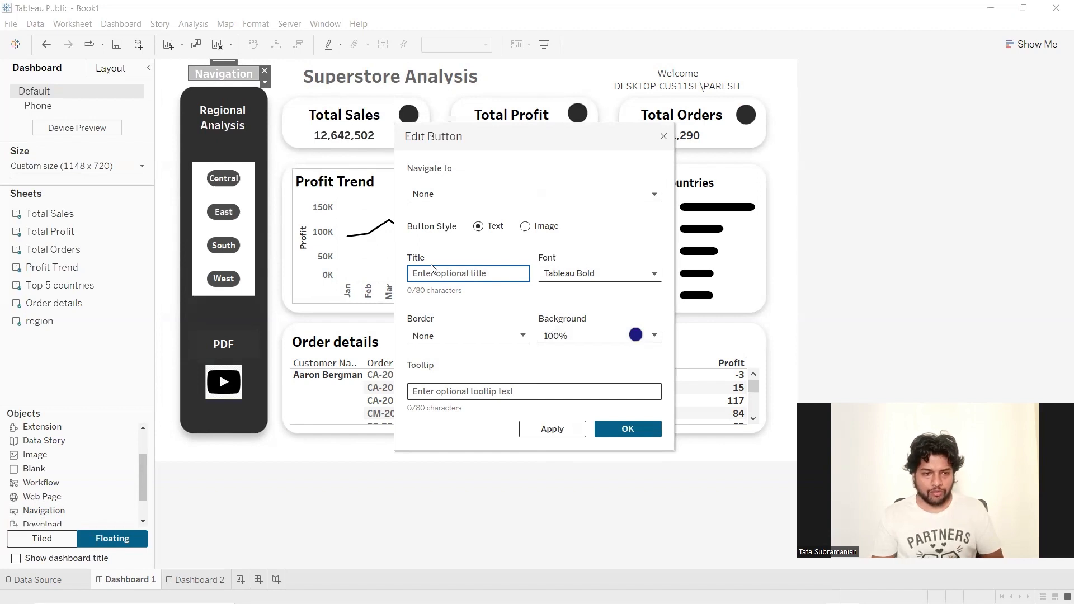
{"action": "type", "text": "Blue"}
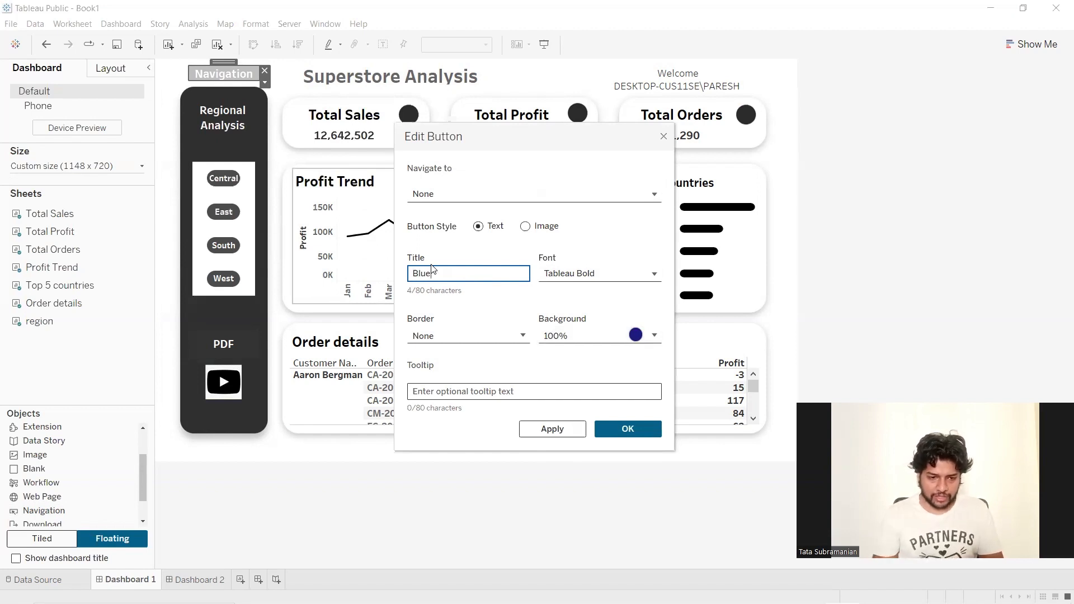
{"action": "left_click", "coordinate": [561, 427]}
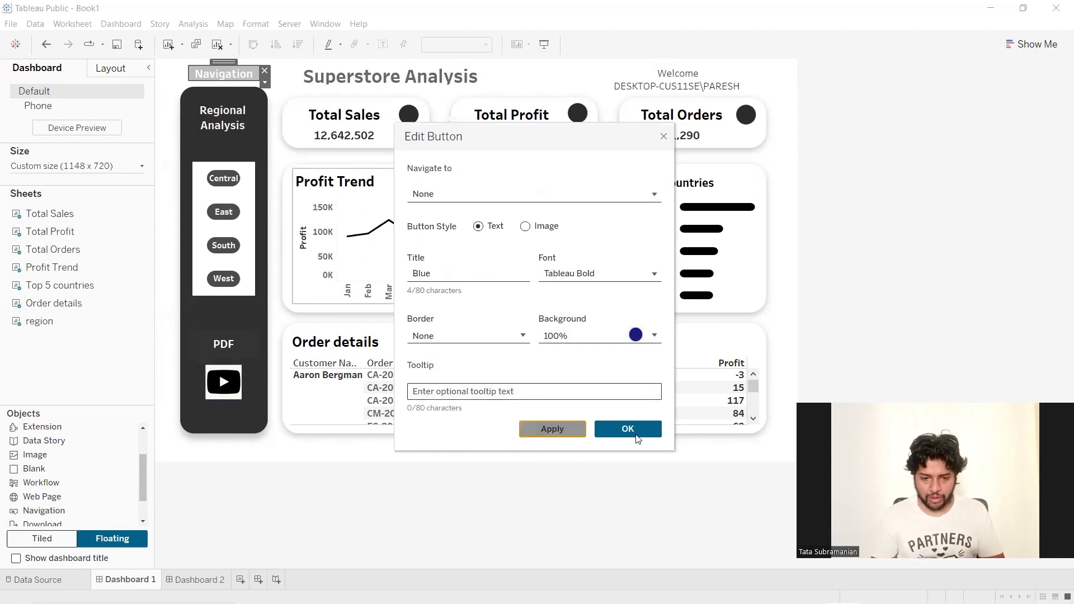
Set the Blue button to navigate to Dashboard 2
{"action": "left_click", "coordinate": [507, 194]}
{"action": "left_click", "coordinate": [486, 247]}
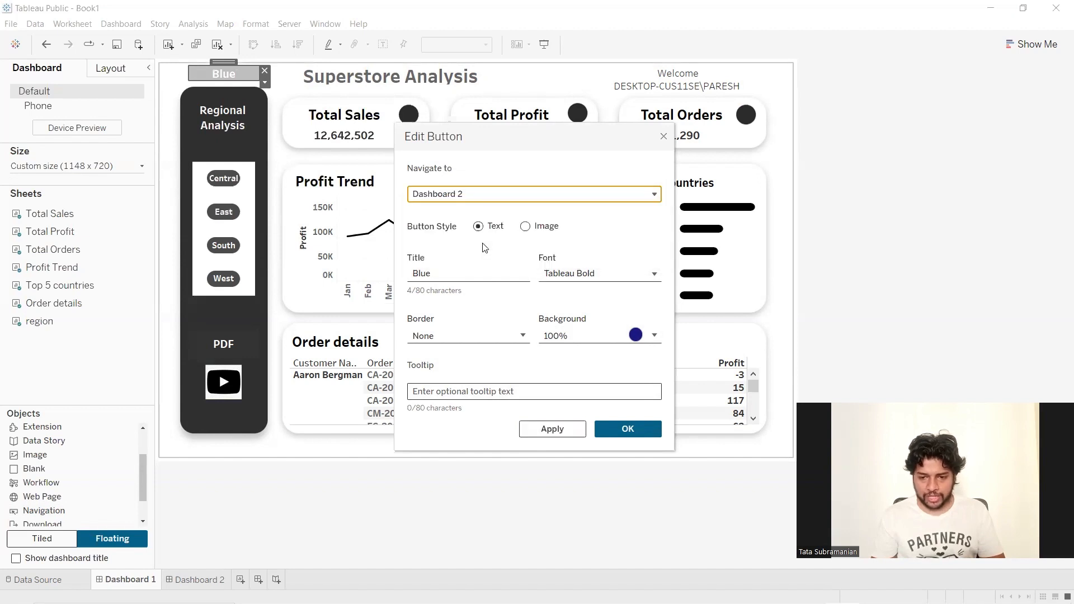
{"action": "left_click", "coordinate": [558, 435]}
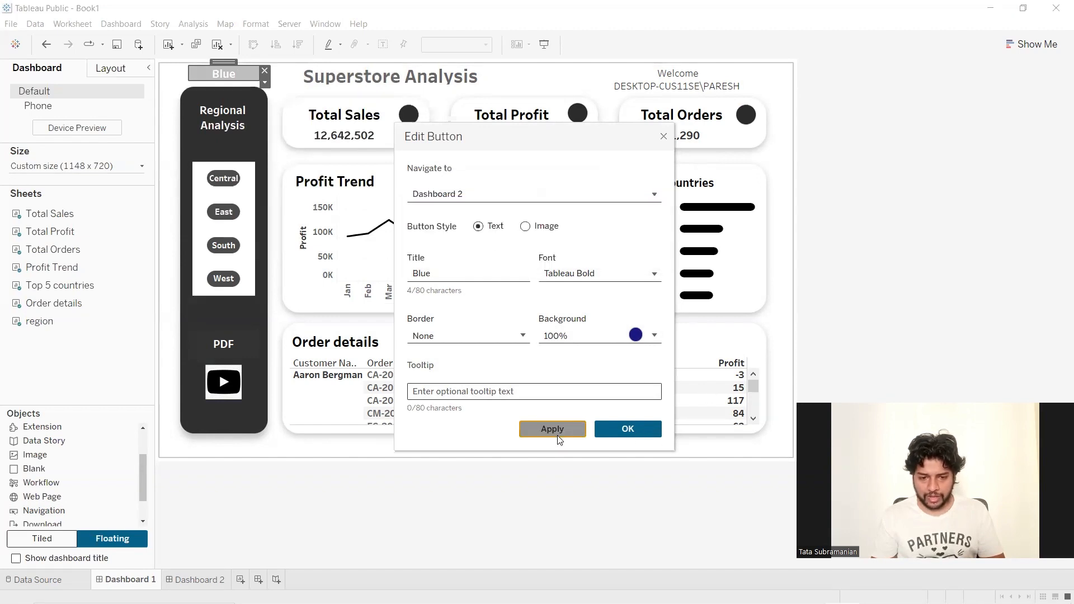
{"action": "left_click", "coordinate": [647, 433]}
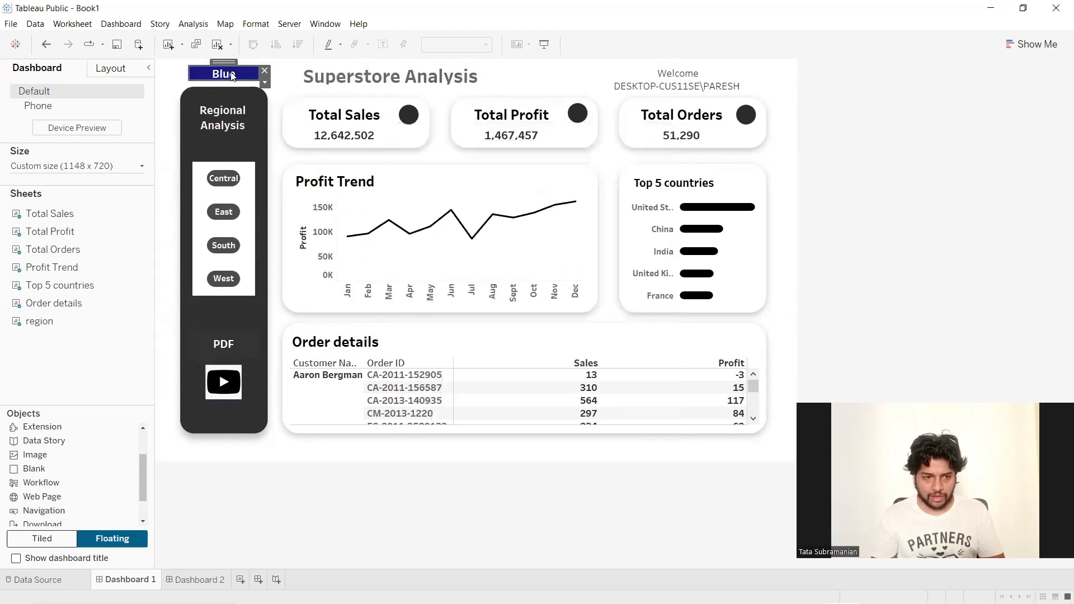
Copy the Blue button from Dashboard 1 to Dashboard 2 and place it above the Regional Analysis sidebar
{"action": "left_click", "coordinate": [264, 83]}
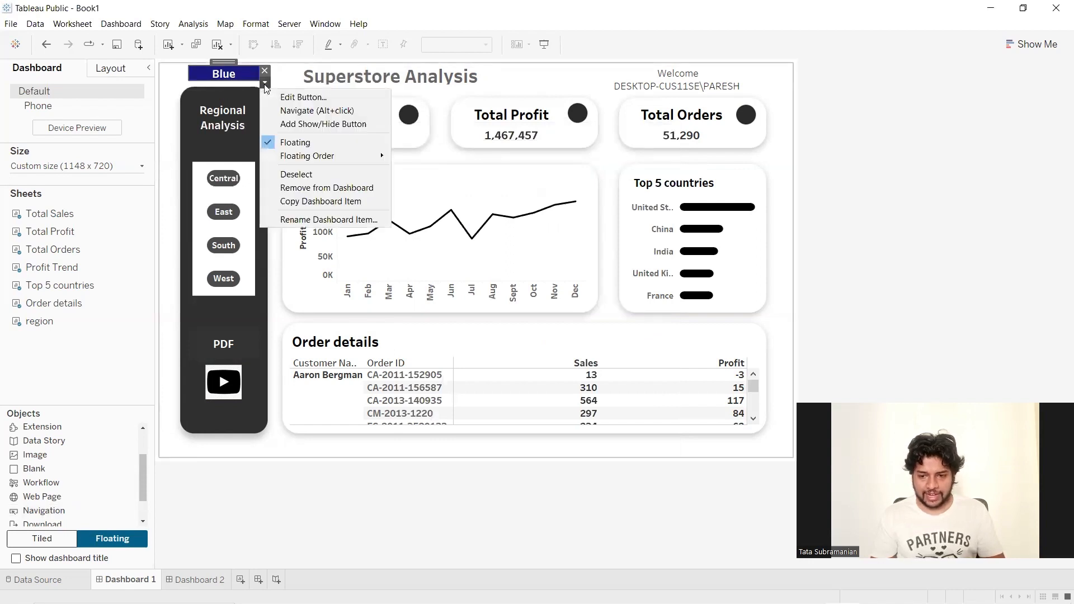
{"action": "left_click", "coordinate": [321, 201]}
{"action": "left_click", "coordinate": [205, 582]}
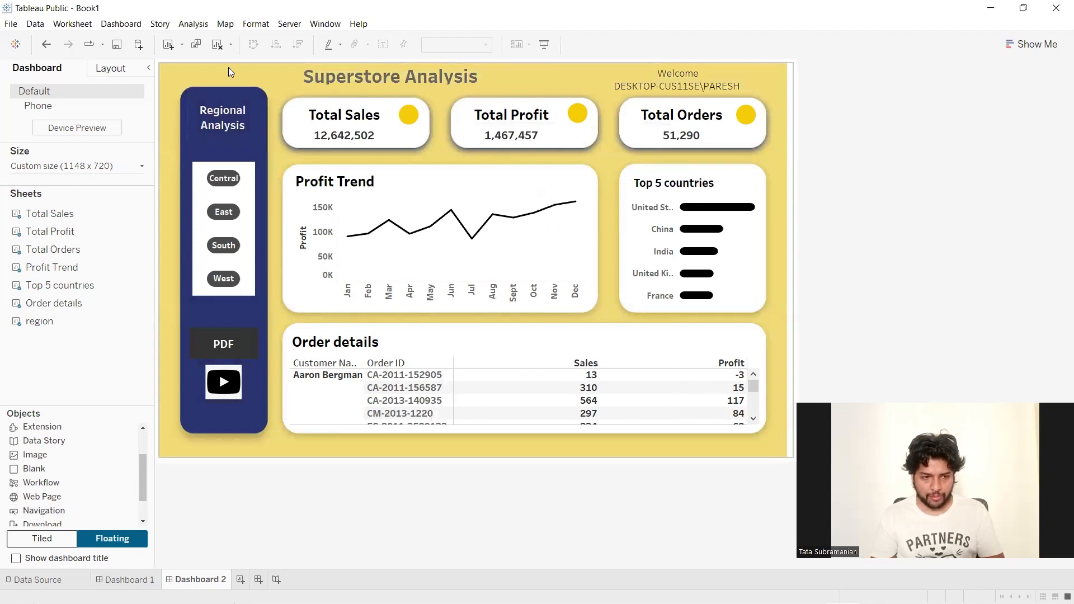
{"action": "key", "text": "ctrl+v"}
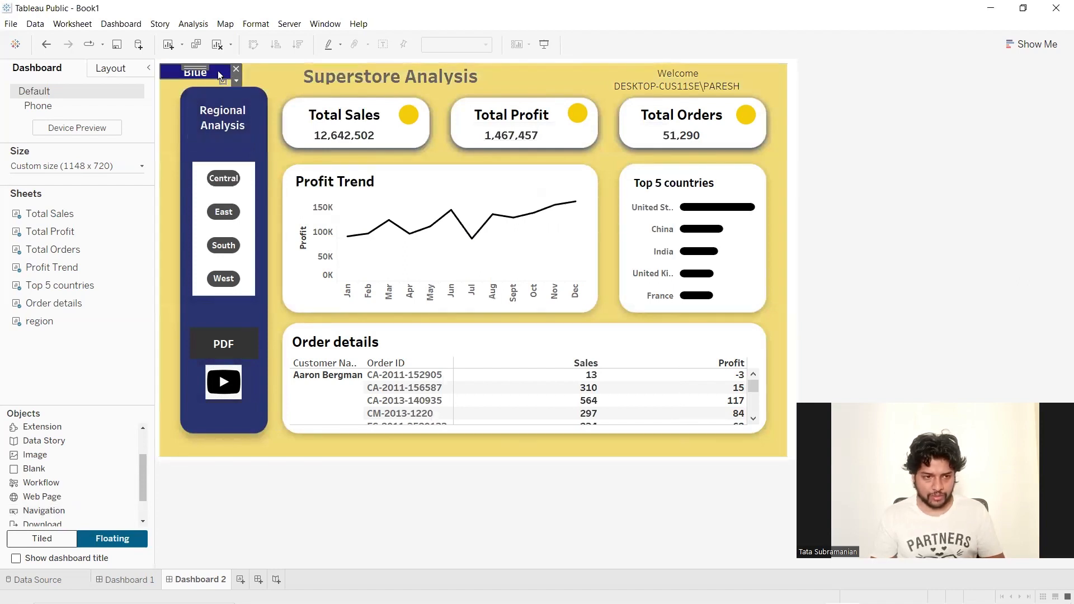
{"action": "left_click_drag", "start_coordinate": [217, 71], "coordinate": [224, 73]}
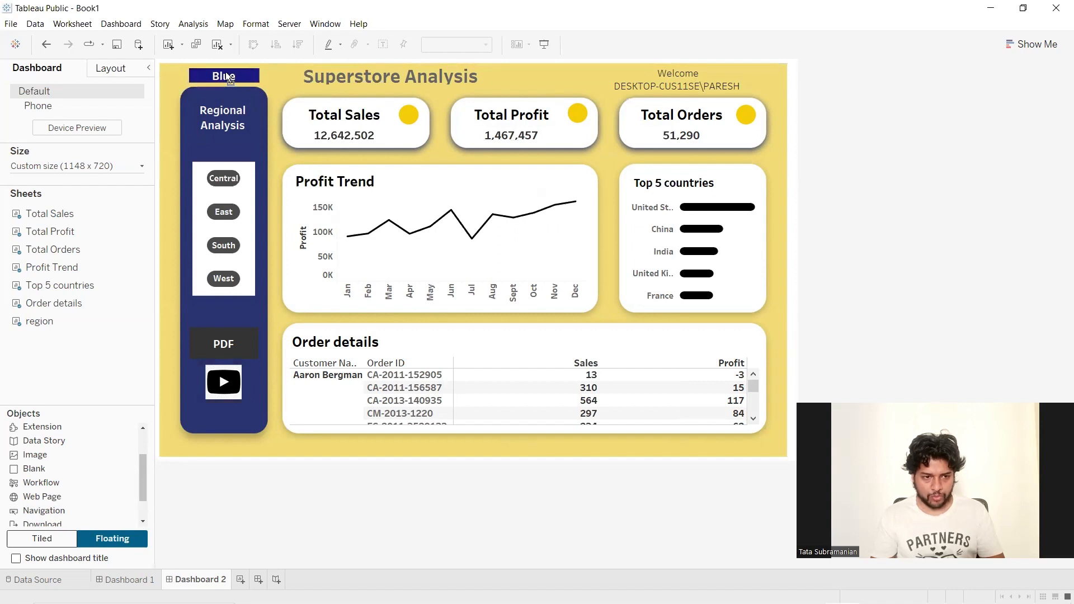
Retitle the copied navigation button on Dashboard 2 as Black
{"action": "left_click", "coordinate": [265, 86]}
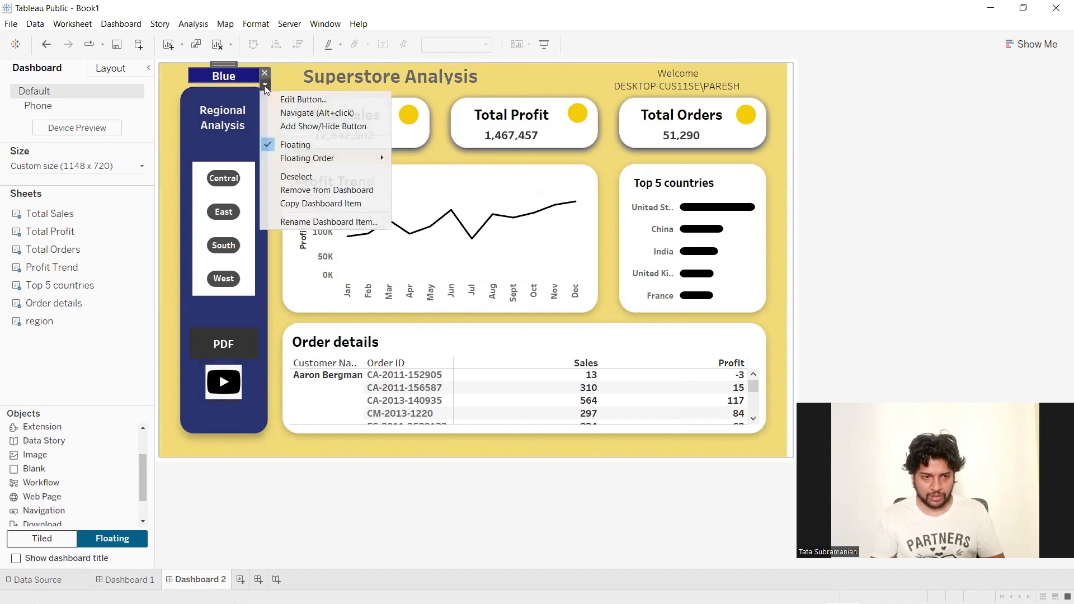
{"action": "left_click", "coordinate": [302, 99]}
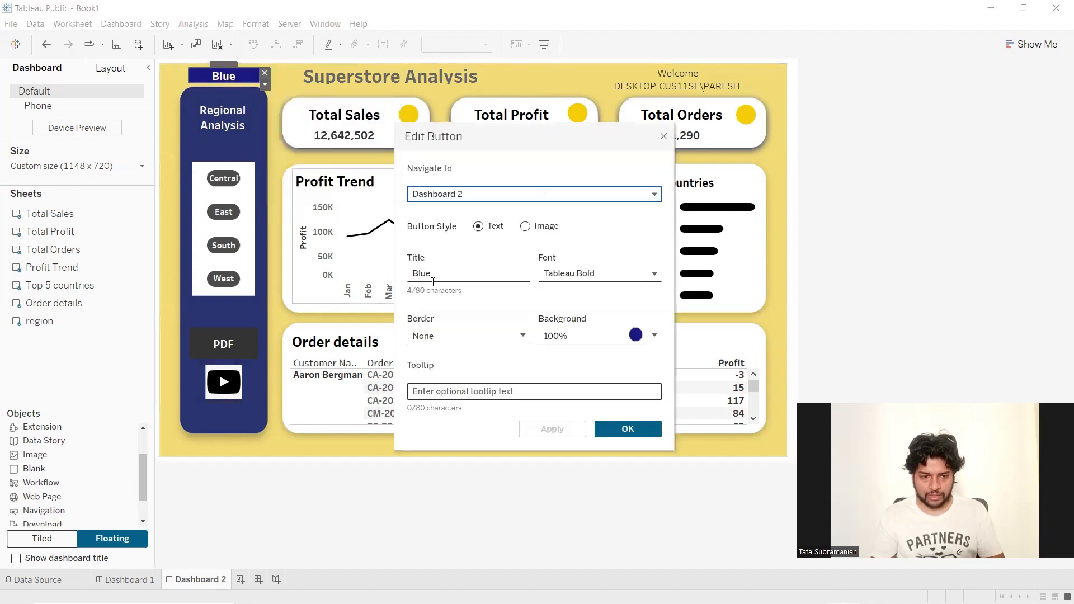
{"action": "left_click", "coordinate": [435, 276]}
{"action": "double_click", "coordinate": [439, 274]}
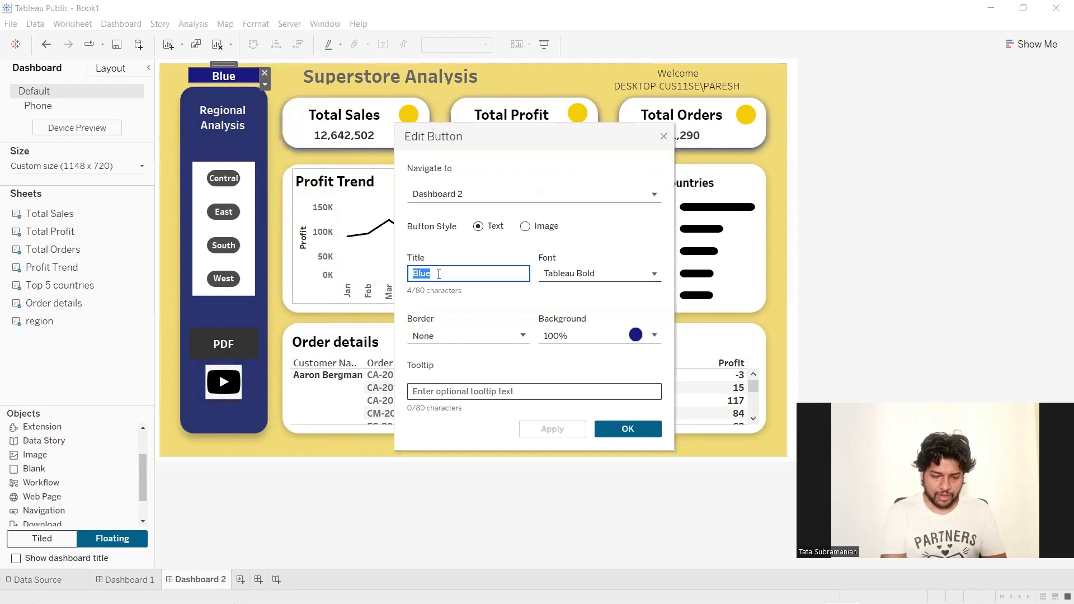
{"action": "type", "text": "Black"}
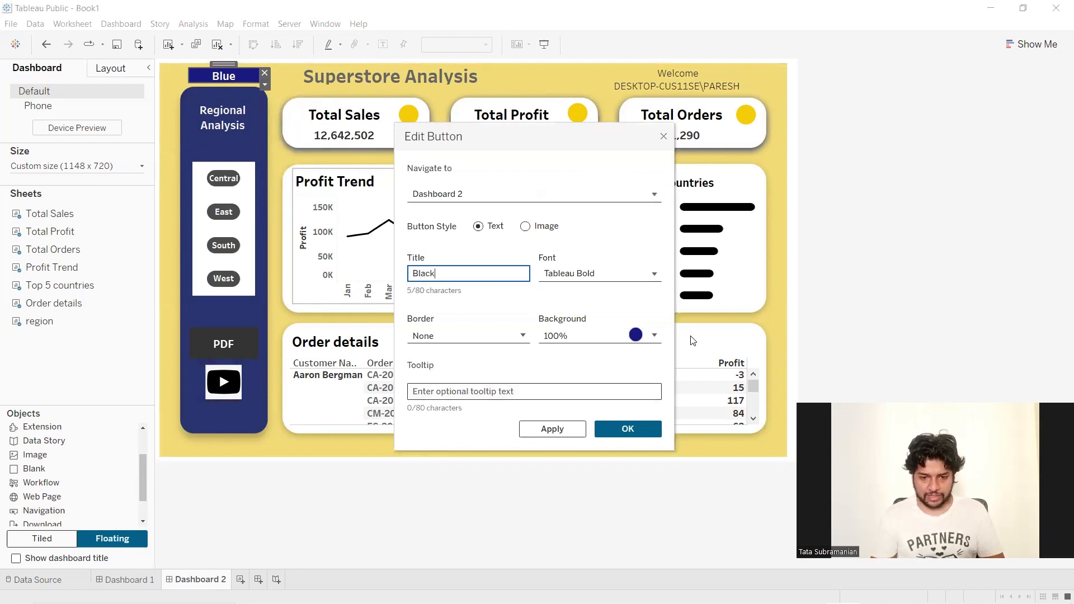
{"action": "left_click", "coordinate": [562, 430]}
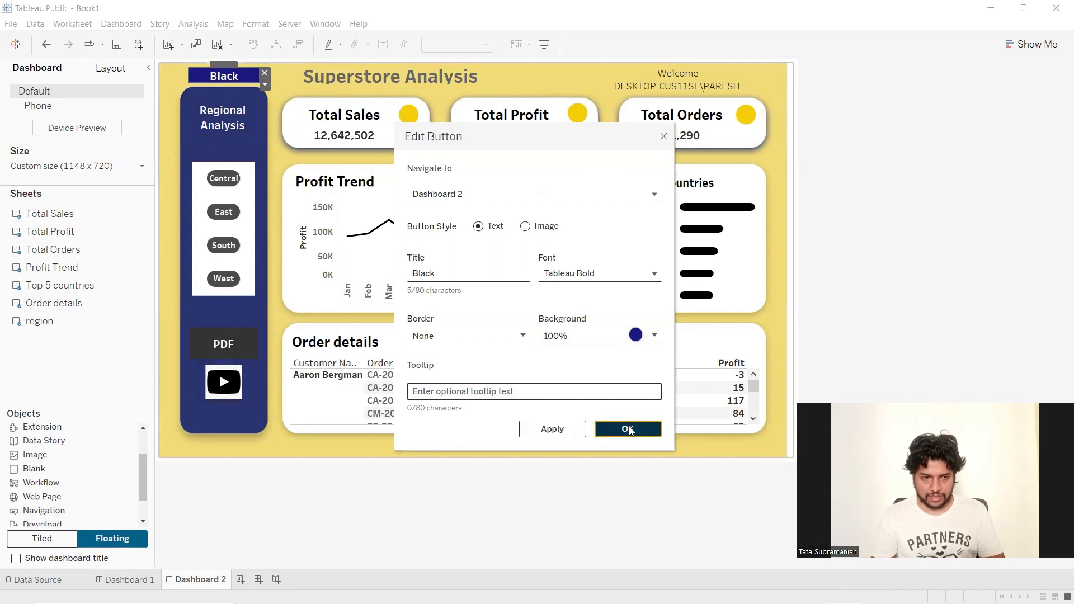
{"action": "left_click", "coordinate": [628, 429]}
Change the background of Dashboard 1's Blue button to the dark grey used by the sidebar
{"action": "left_click", "coordinate": [140, 579]}
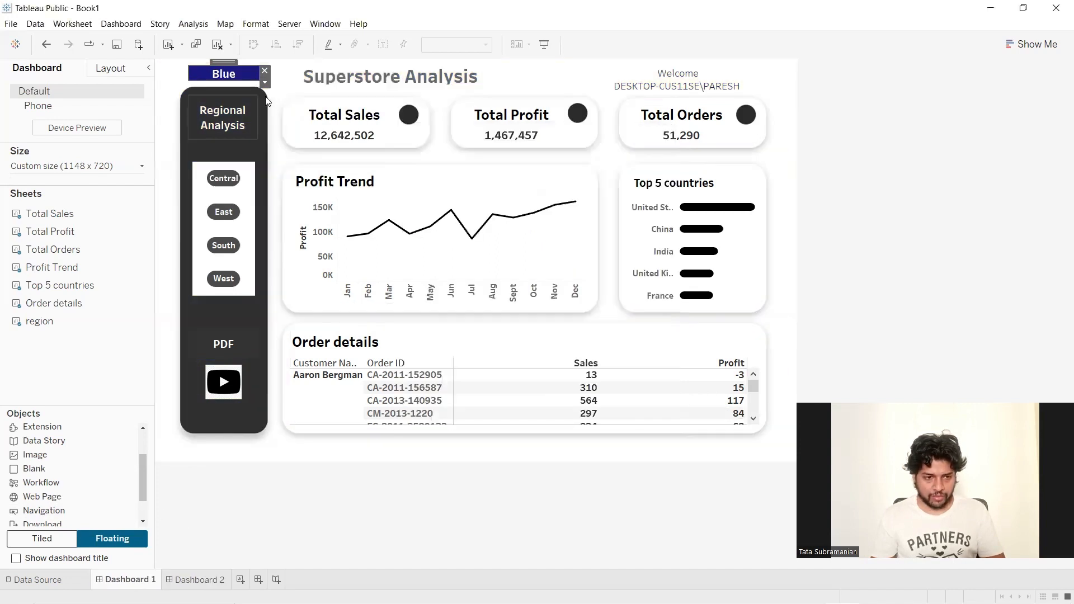
{"action": "left_click", "coordinate": [265, 83]}
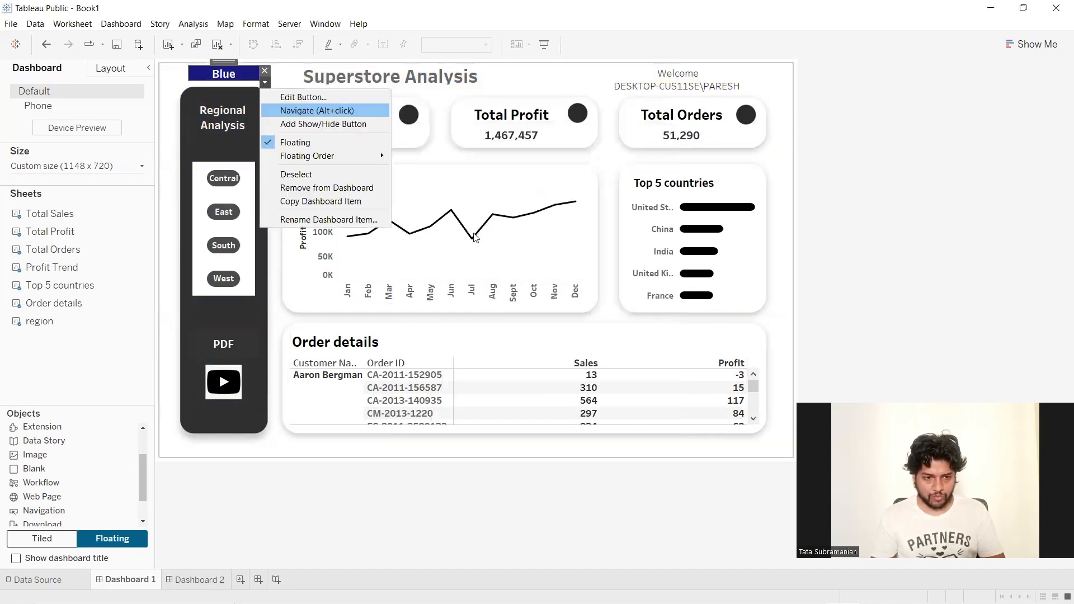
{"action": "left_click", "coordinate": [333, 98]}
{"action": "left_click", "coordinate": [641, 335]}
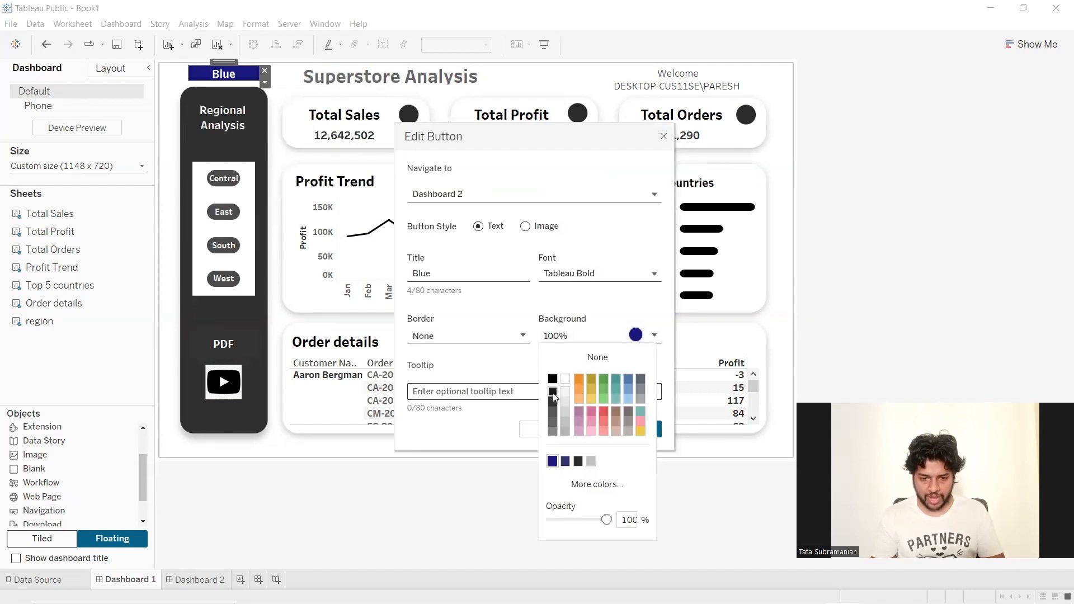
{"action": "left_click", "coordinate": [578, 461]}
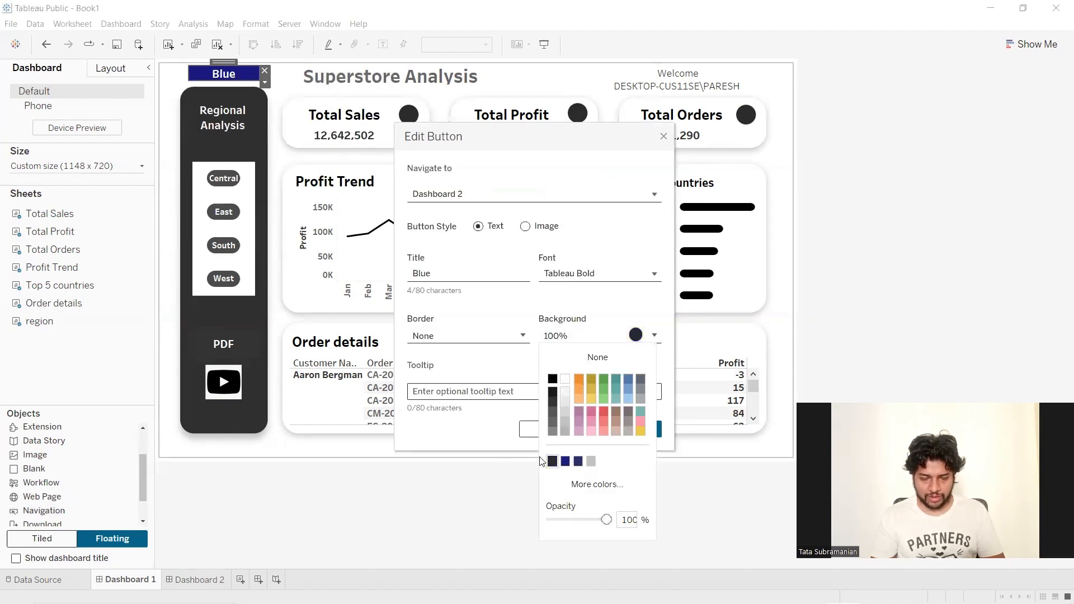
{"action": "left_click", "coordinate": [522, 438]}
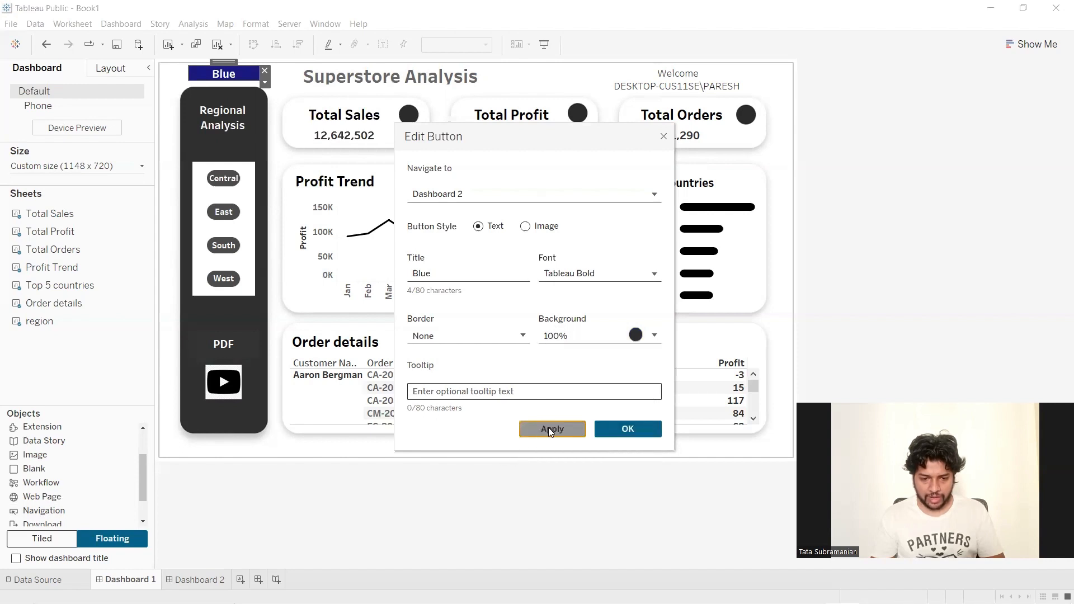
{"action": "left_click", "coordinate": [627, 429]}
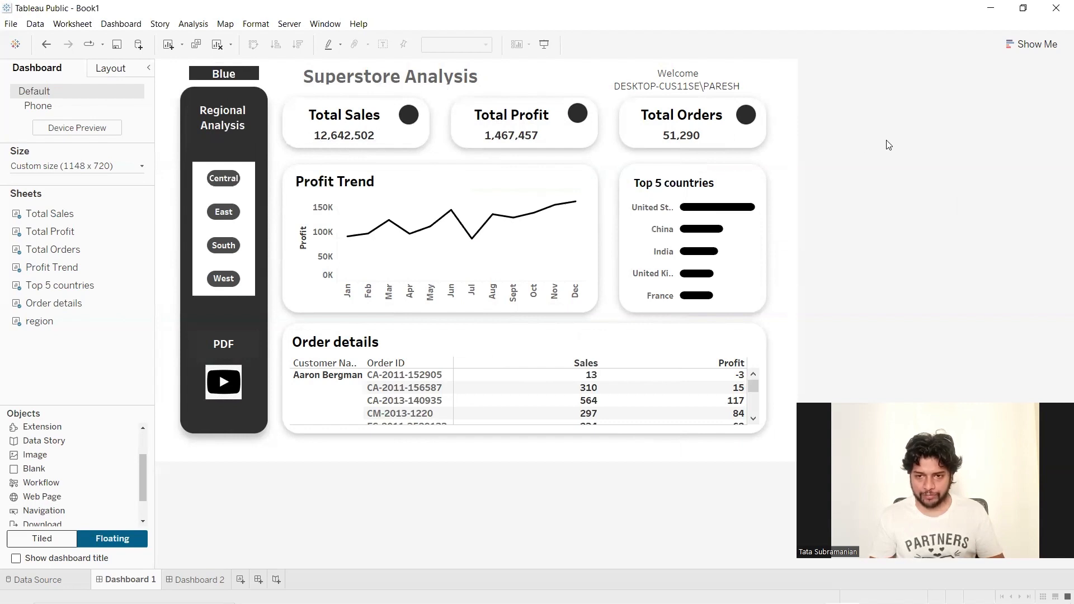
Shrink the floating coins image on Dashboard 1 and fit it over the circle in the Total Sales card
{"action": "left_click", "coordinate": [566, 222]}
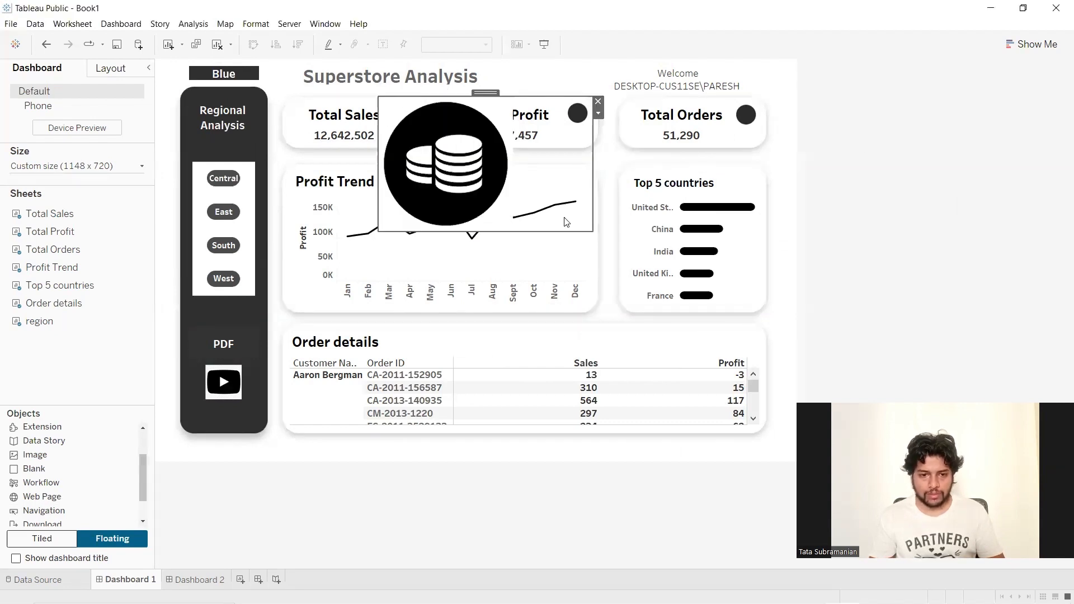
{"action": "left_click_drag", "start_coordinate": [593, 231], "coordinate": [386, 132]}
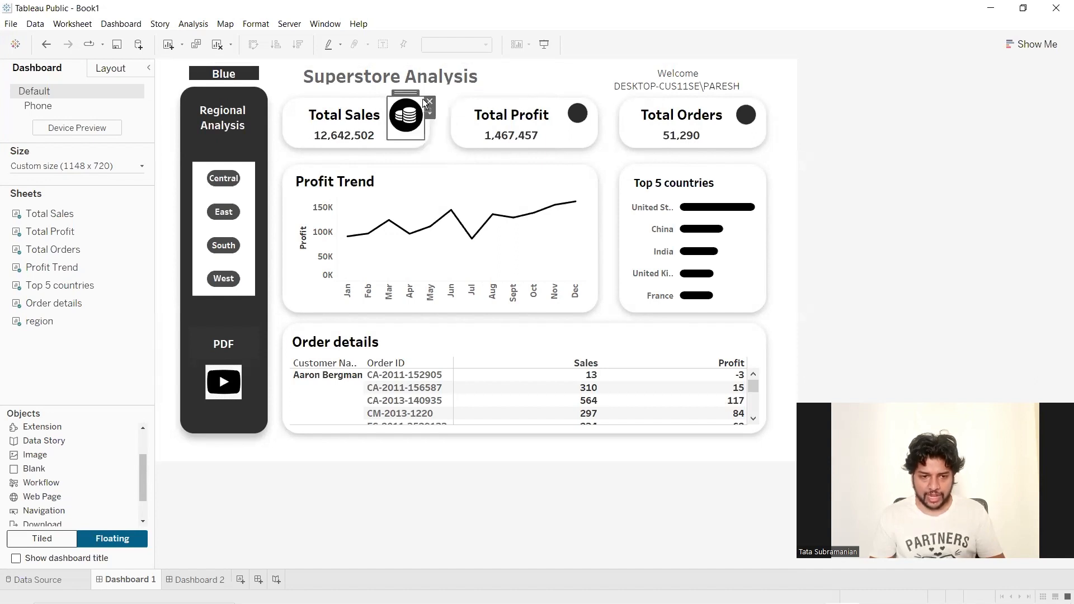
{"action": "left_click_drag", "start_coordinate": [422, 100], "coordinate": [423, 102]}
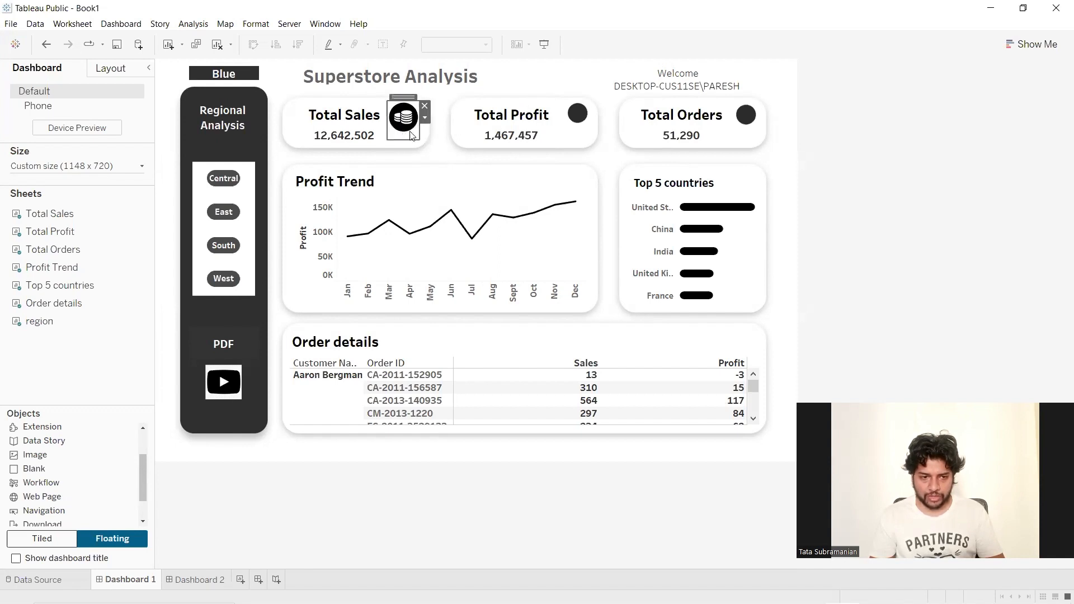
{"action": "left_click", "coordinate": [1025, 121]}
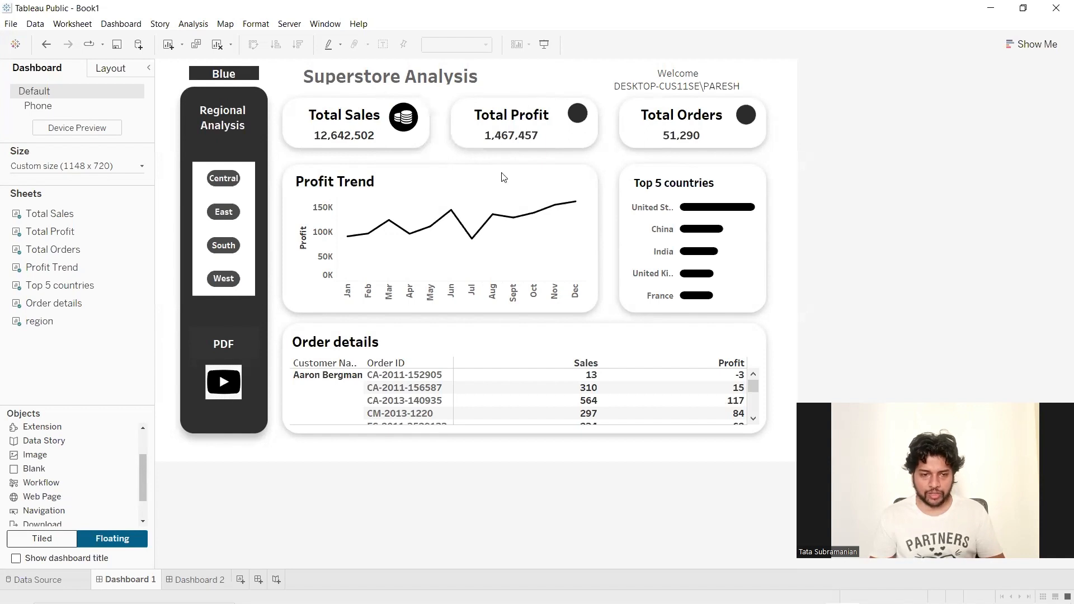
{"action": "left_click", "coordinate": [403, 122]}
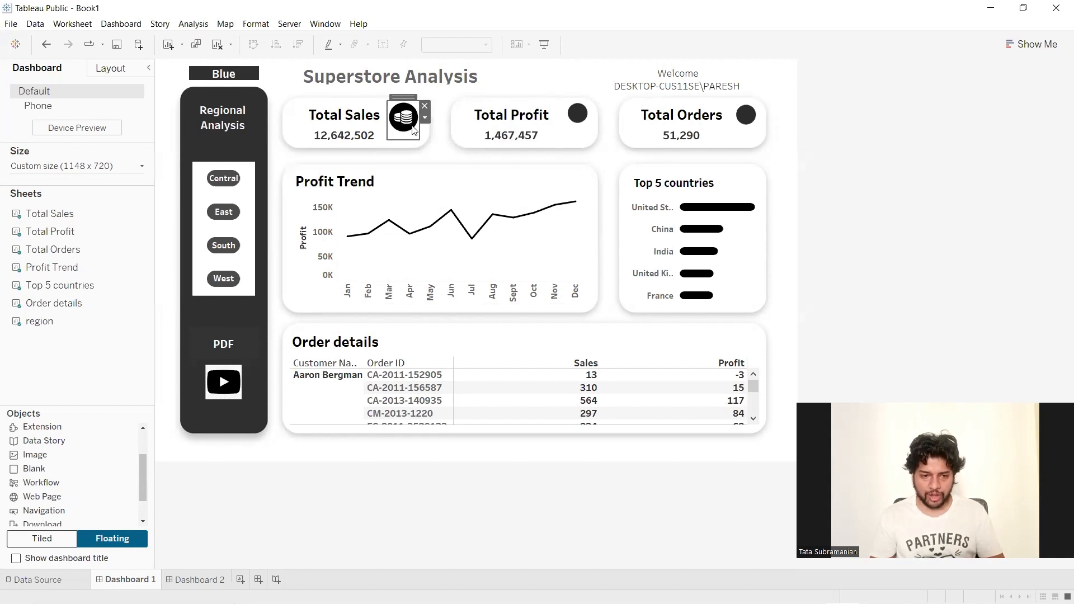
{"action": "left_click_drag", "start_coordinate": [403, 96], "coordinate": [404, 97]}
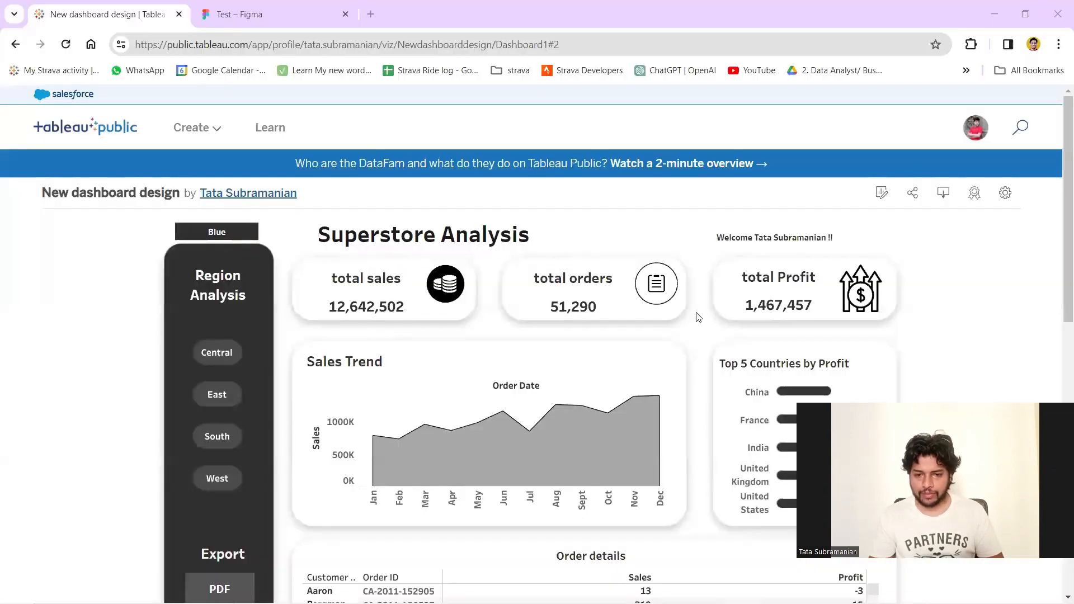
Switch to the published New dashboard design in the browser, examine its layout and test its Blue and Black navigation buttons
{"action": "scroll", "coordinate": [698, 317], "scroll_direction": "down", "scroll_amount": 3}
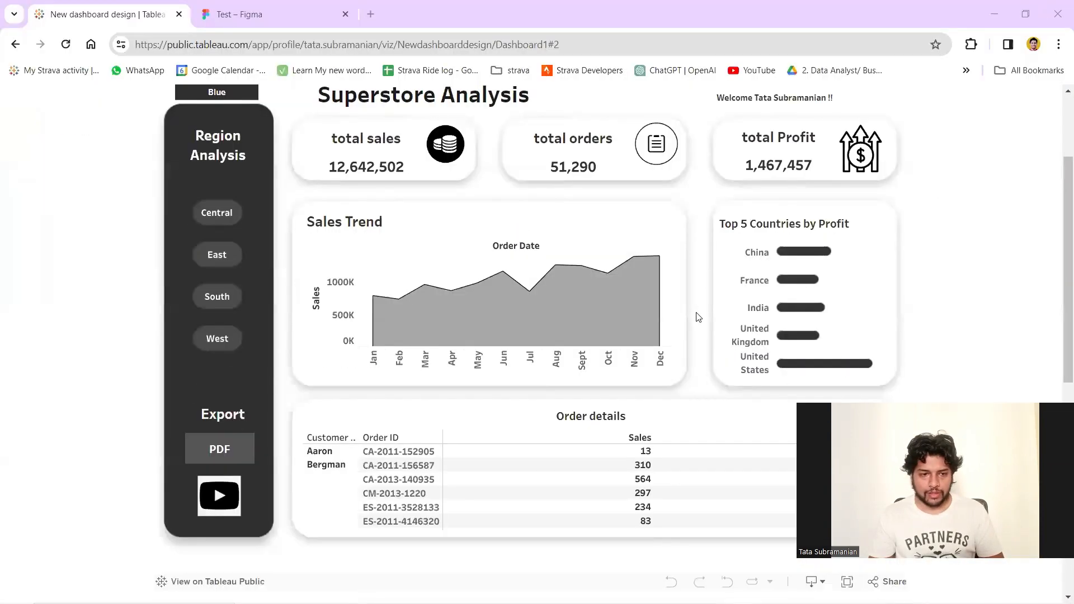
{"action": "scroll", "coordinate": [698, 317], "scroll_direction": "up", "scroll_amount": 1}
{"action": "scroll", "coordinate": [698, 317], "scroll_direction": "down", "scroll_amount": 1}
{"action": "scroll", "coordinate": [698, 317], "scroll_direction": "up", "scroll_amount": 1}
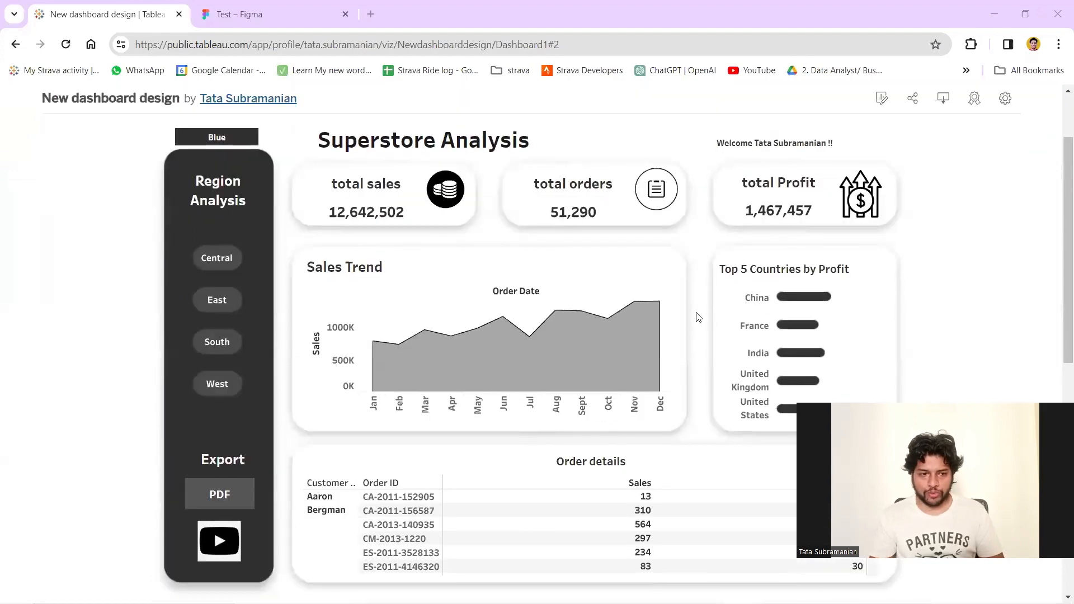
{"action": "left_click", "coordinate": [234, 166]}
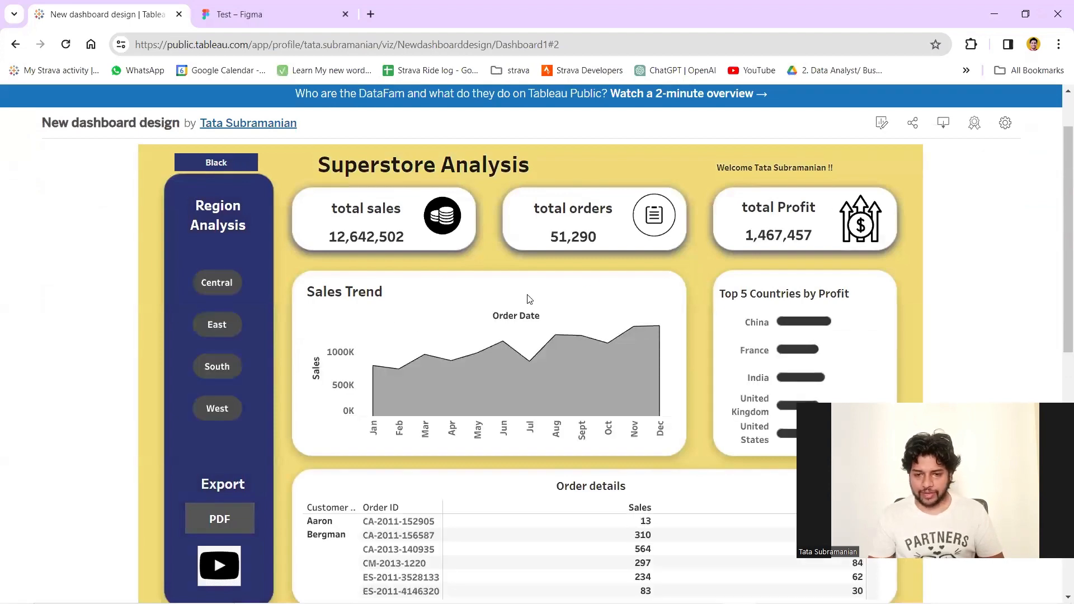
{"action": "scroll", "coordinate": [527, 294], "scroll_direction": "down", "scroll_amount": 1}
{"action": "scroll", "coordinate": [527, 294], "scroll_direction": "up", "scroll_amount": 1}
{"action": "scroll", "coordinate": [527, 299], "scroll_direction": "up", "scroll_amount": 1}
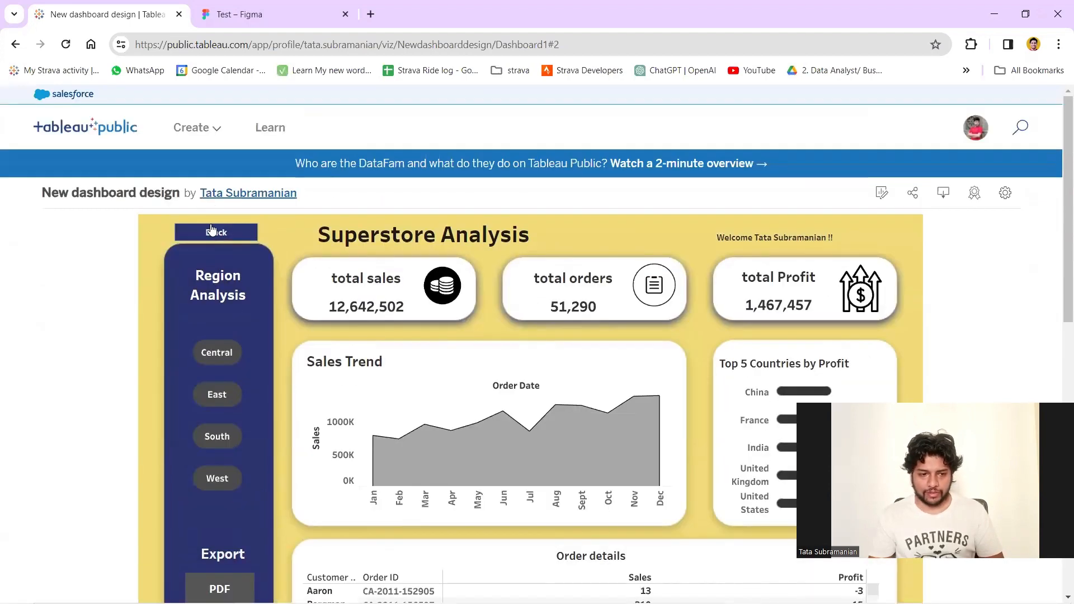
{"action": "left_click", "coordinate": [216, 232]}
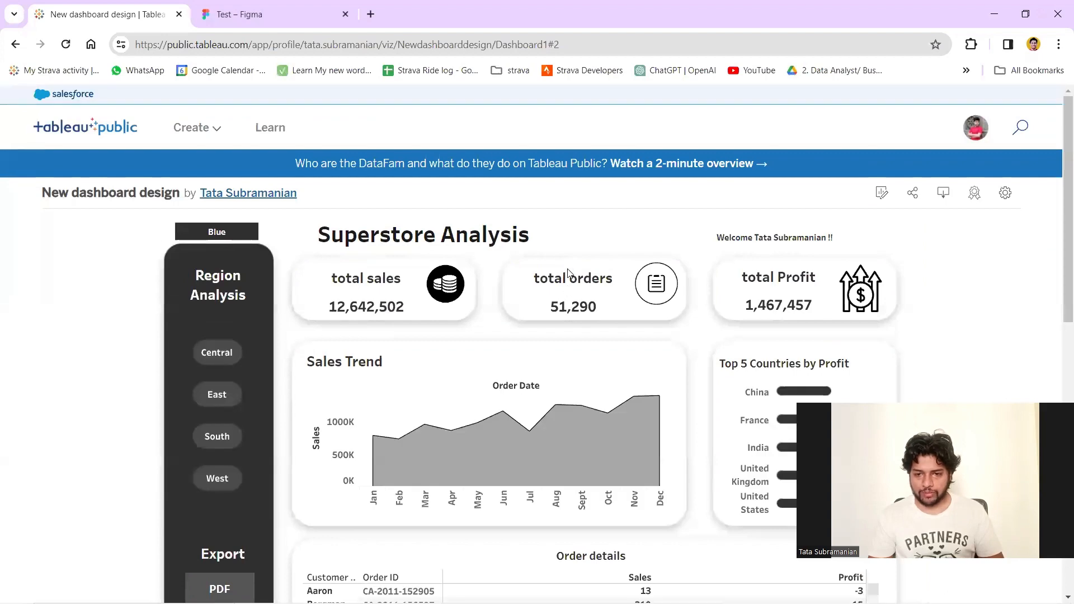
Test the published dashboard's PDF export by opening its download options, and dismiss them without downloading
{"action": "scroll", "coordinate": [567, 272], "scroll_direction": "down", "scroll_amount": 4}
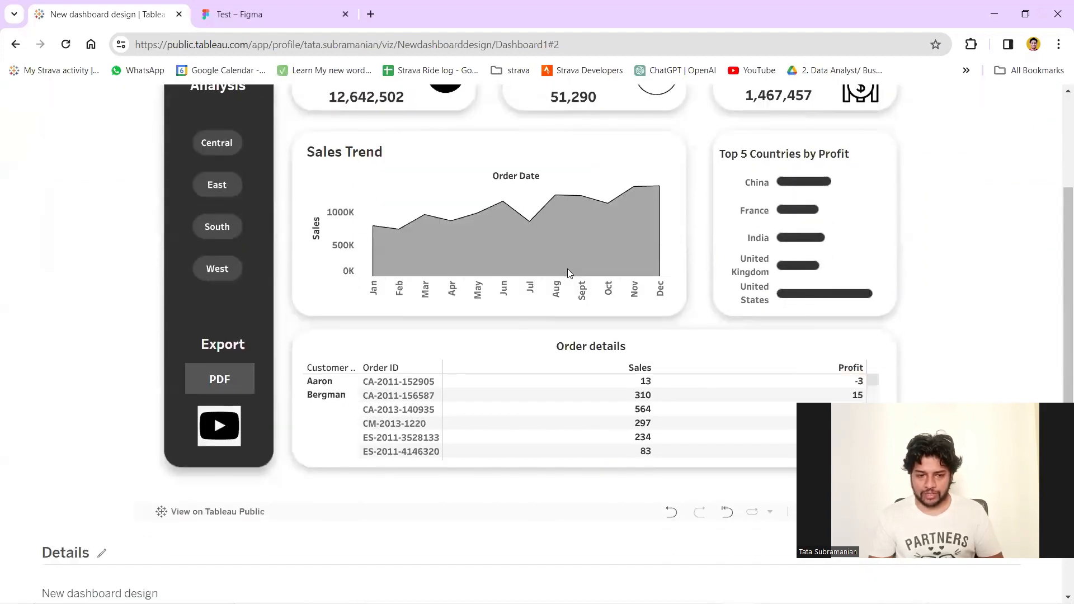
{"action": "scroll", "coordinate": [567, 272], "scroll_direction": "up", "scroll_amount": 3}
{"action": "scroll", "coordinate": [567, 272], "scroll_direction": "down", "scroll_amount": 2}
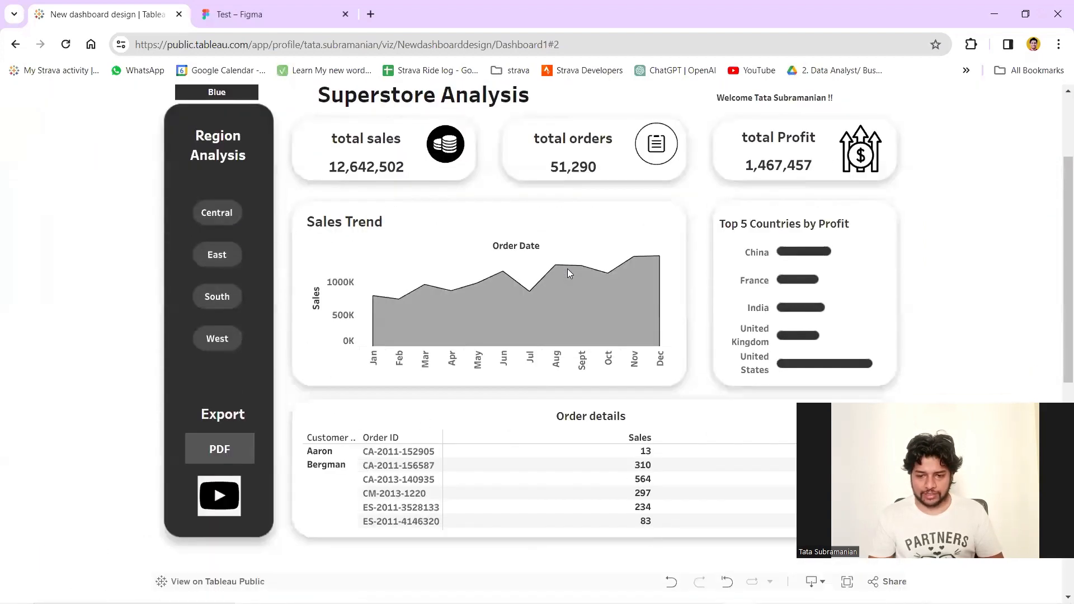
{"action": "scroll", "coordinate": [567, 270], "scroll_direction": "up", "scroll_amount": 1}
{"action": "scroll", "coordinate": [567, 270], "scroll_direction": "down", "scroll_amount": 1}
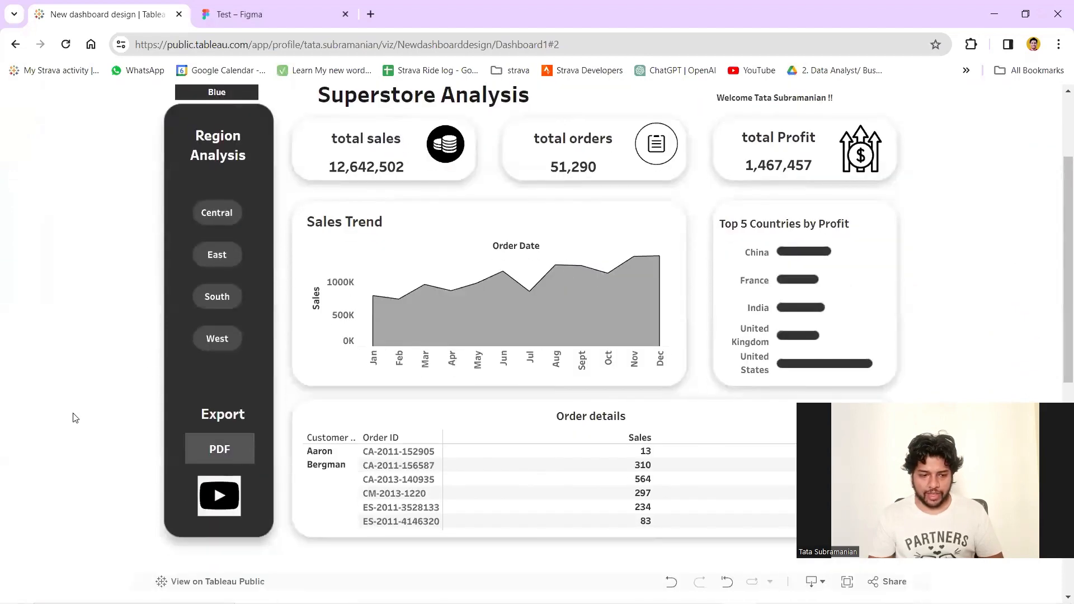
{"action": "left_click", "coordinate": [239, 459]}
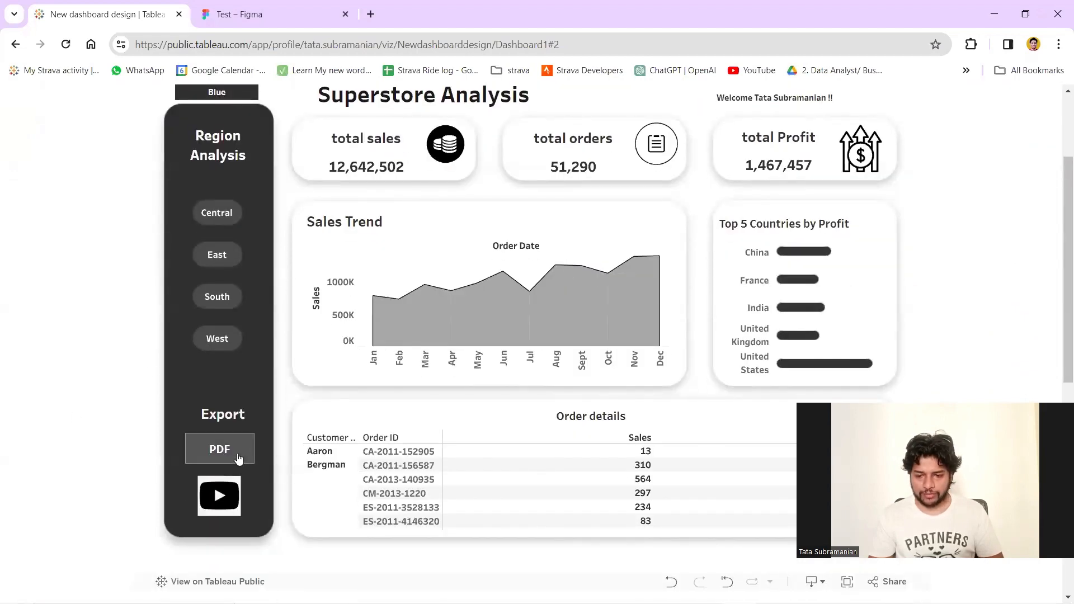
{"action": "left_click", "coordinate": [239, 459]}
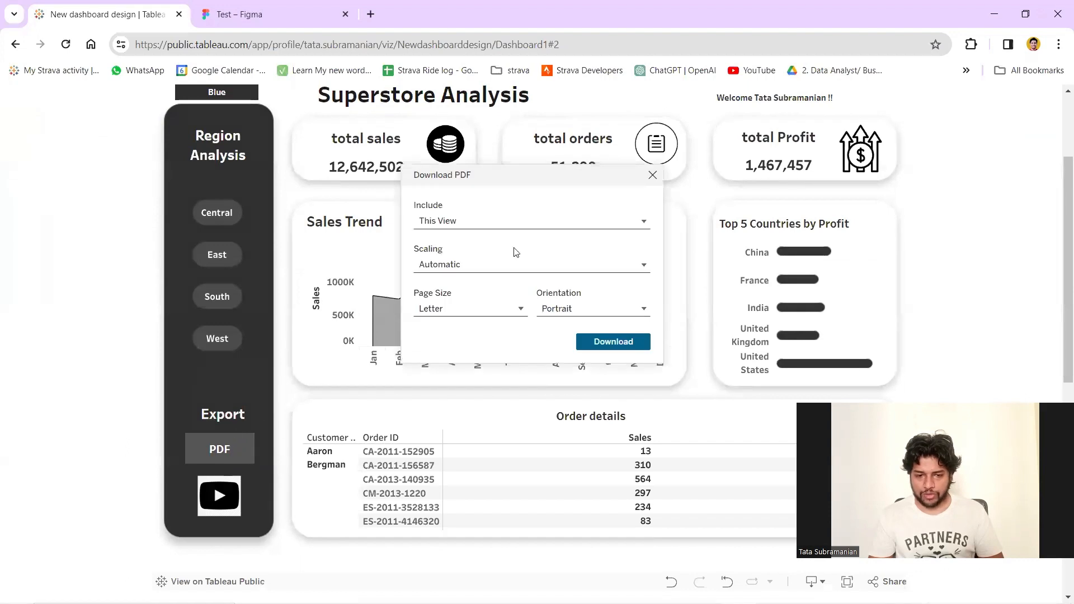
{"action": "left_click", "coordinate": [652, 174]}
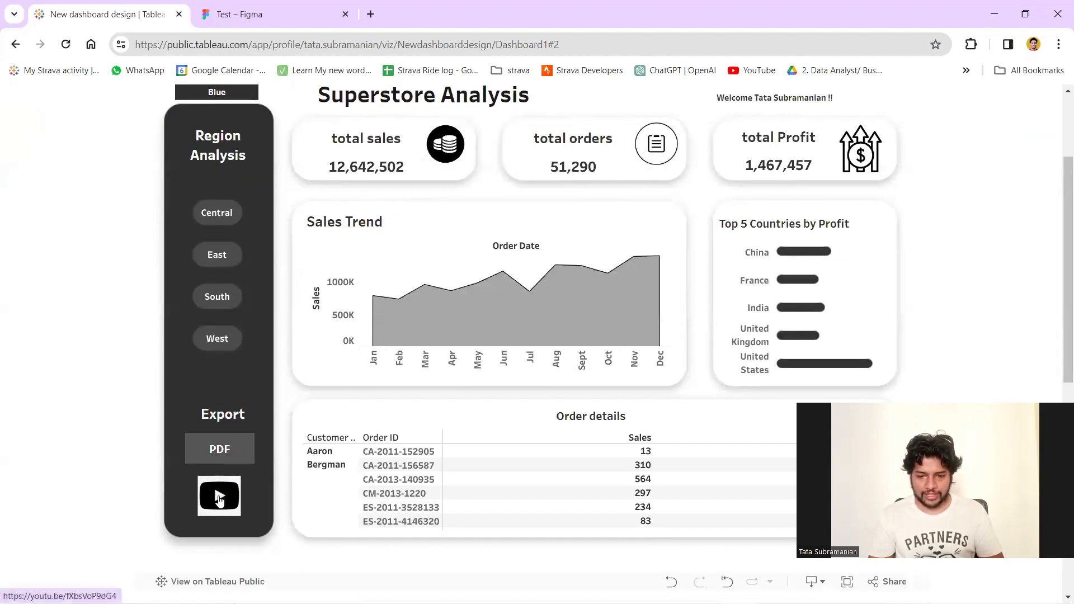
Test the region filter on the published dashboard by selecting Central
{"action": "left_click", "coordinate": [221, 212]}
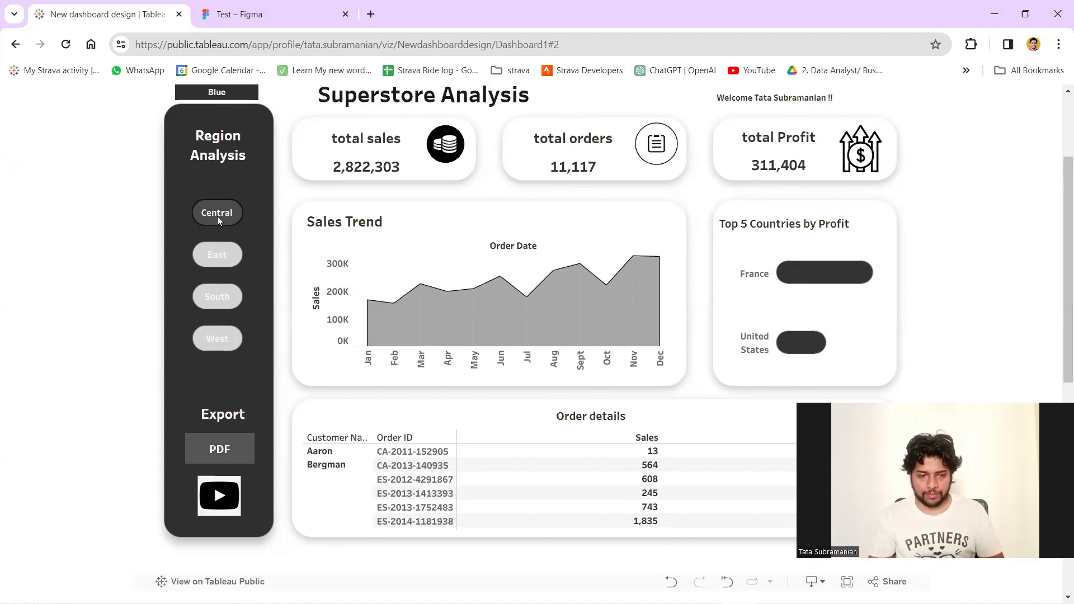
{"action": "left_click", "coordinate": [247, 207]}
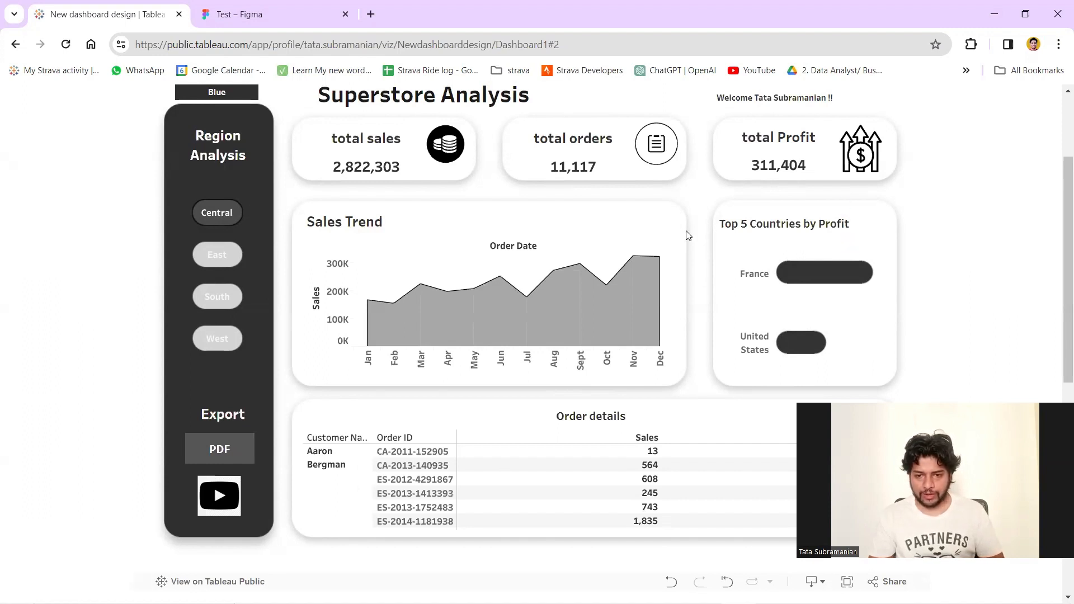